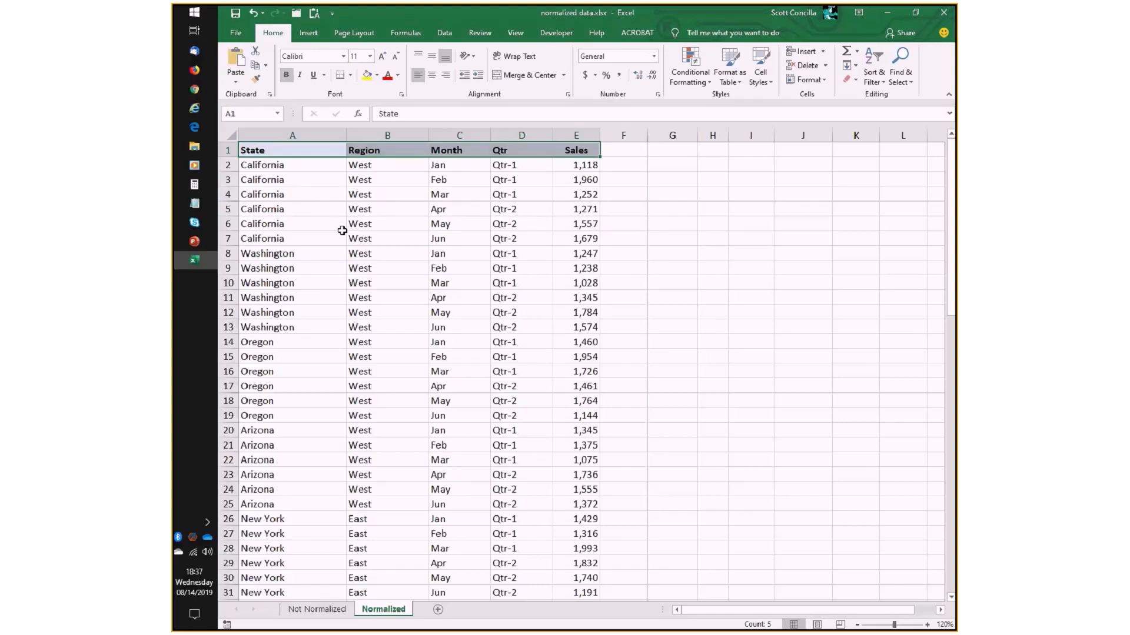
# - Compare the PowerPoint data-layout rules with the Excel sheet by highlighting the State column (A1:A18) and the Sales column (E1:E25)
pyautogui.hotkey('alt', 'Tab')
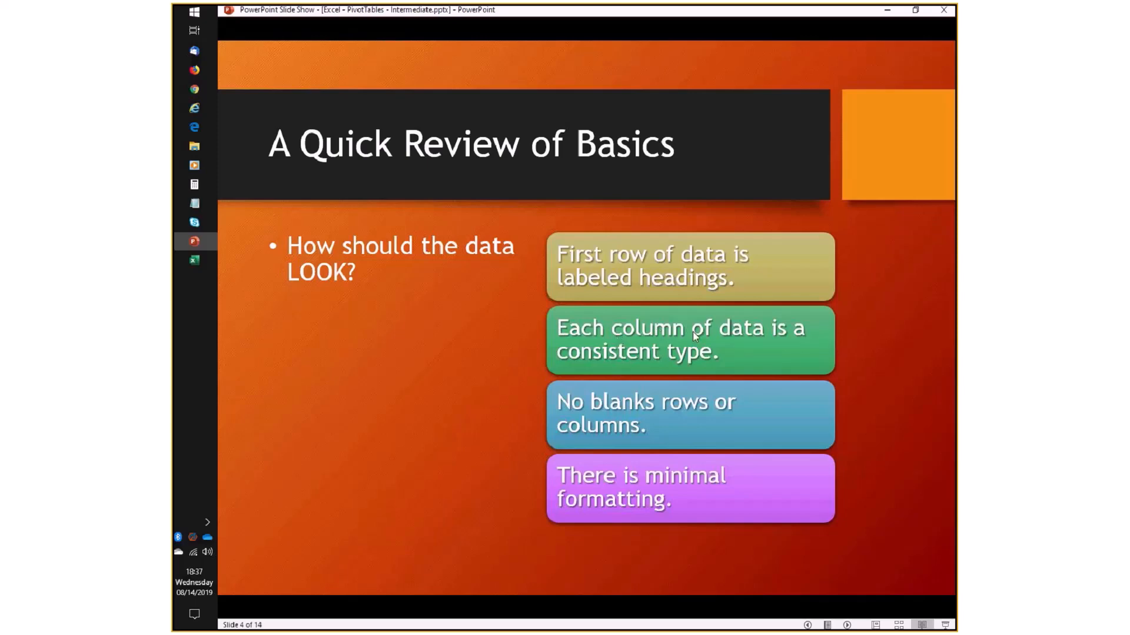
pyautogui.hotkey('alt', 'Tab')
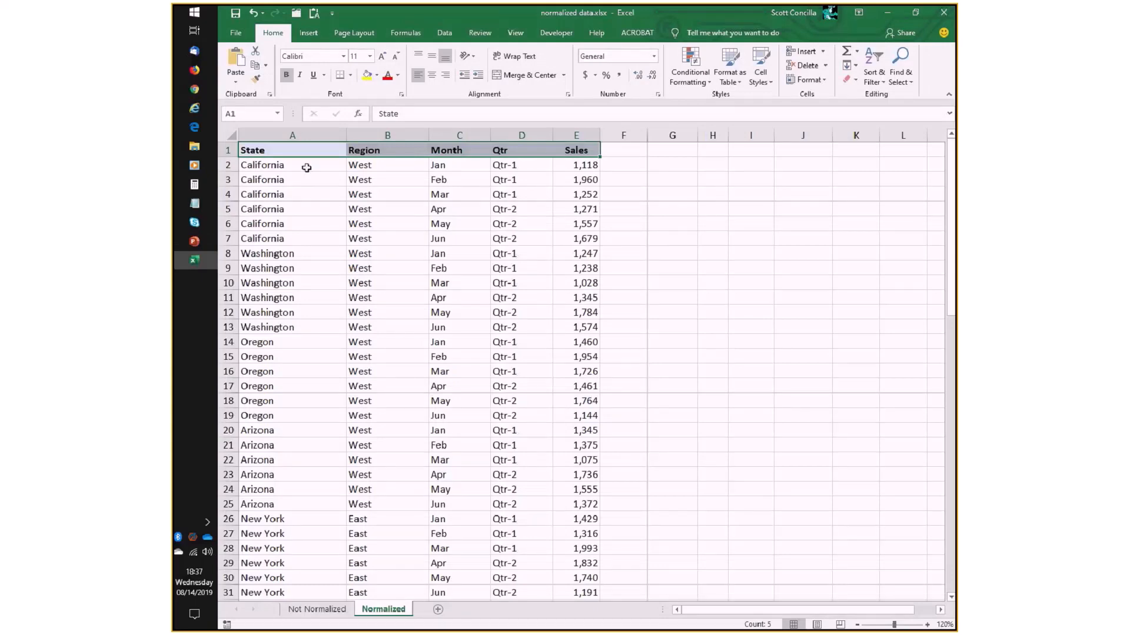
pyautogui.moveTo(303, 152); pyautogui.dragTo(296, 395)
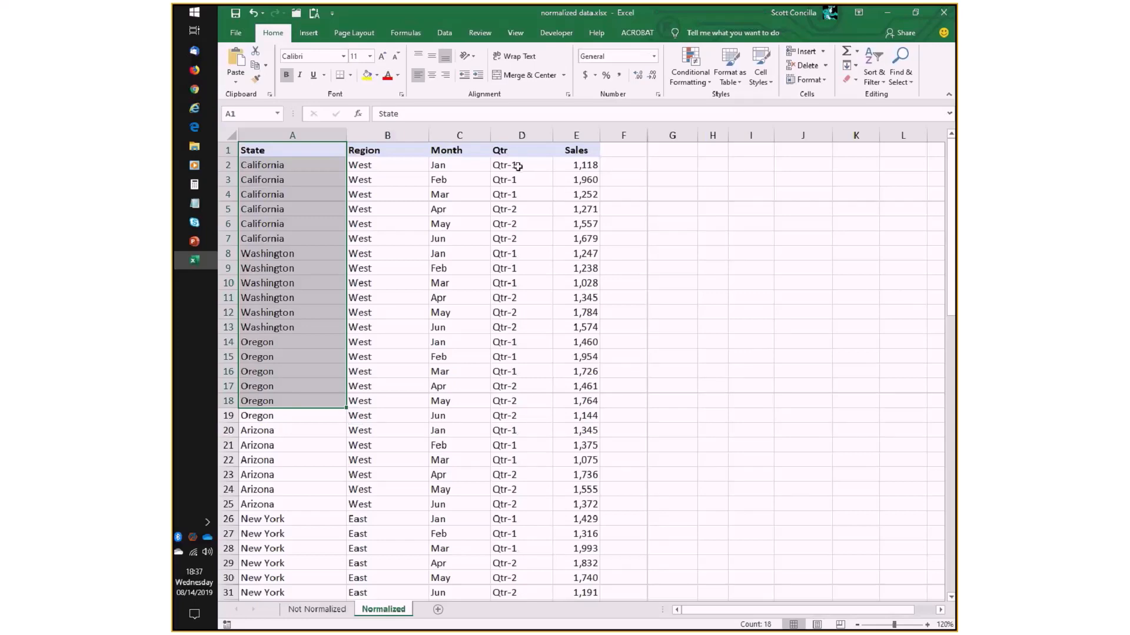
pyautogui.click(580, 149)
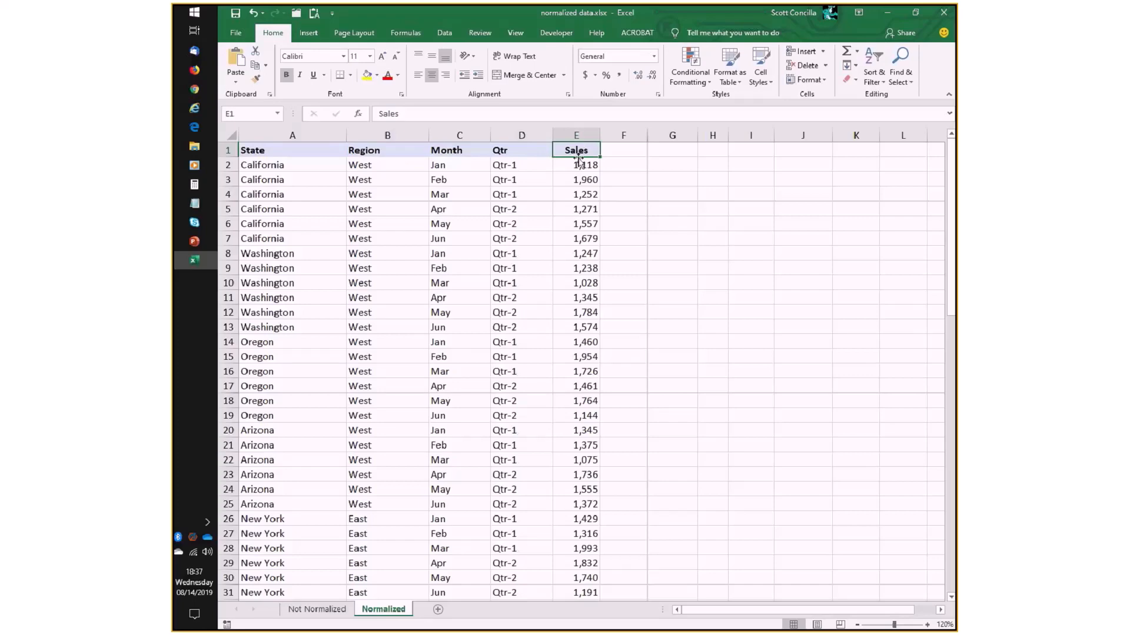
pyautogui.moveTo(578, 154); pyautogui.dragTo(580, 504)
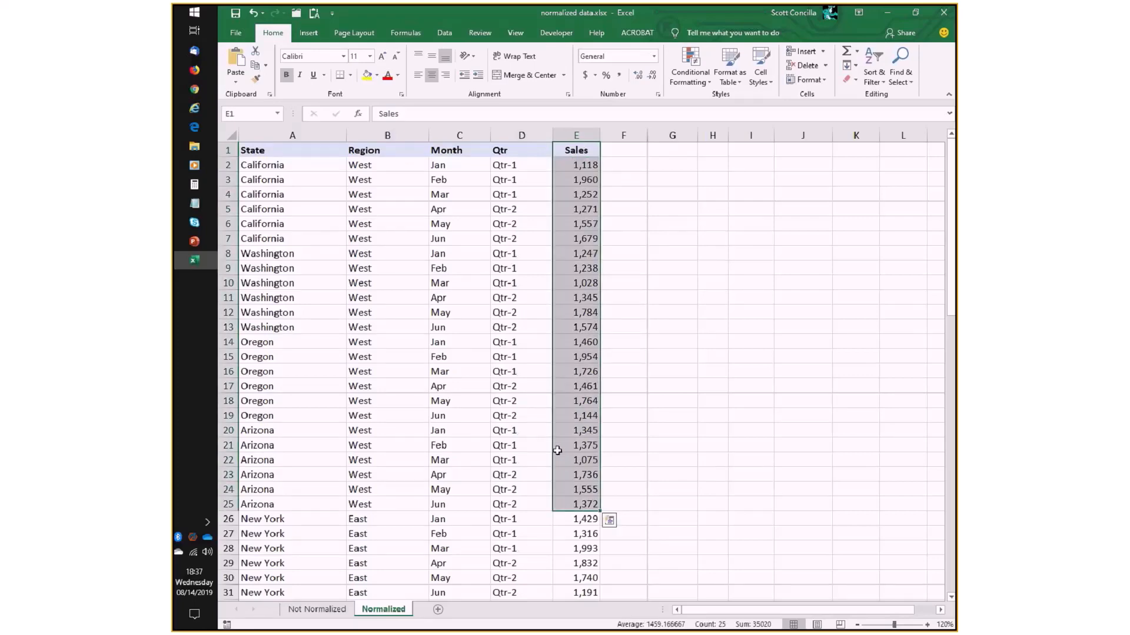
# - Replace California's January sales value in cell E2 with n/a and reselect the cell
pyautogui.click(578, 166)
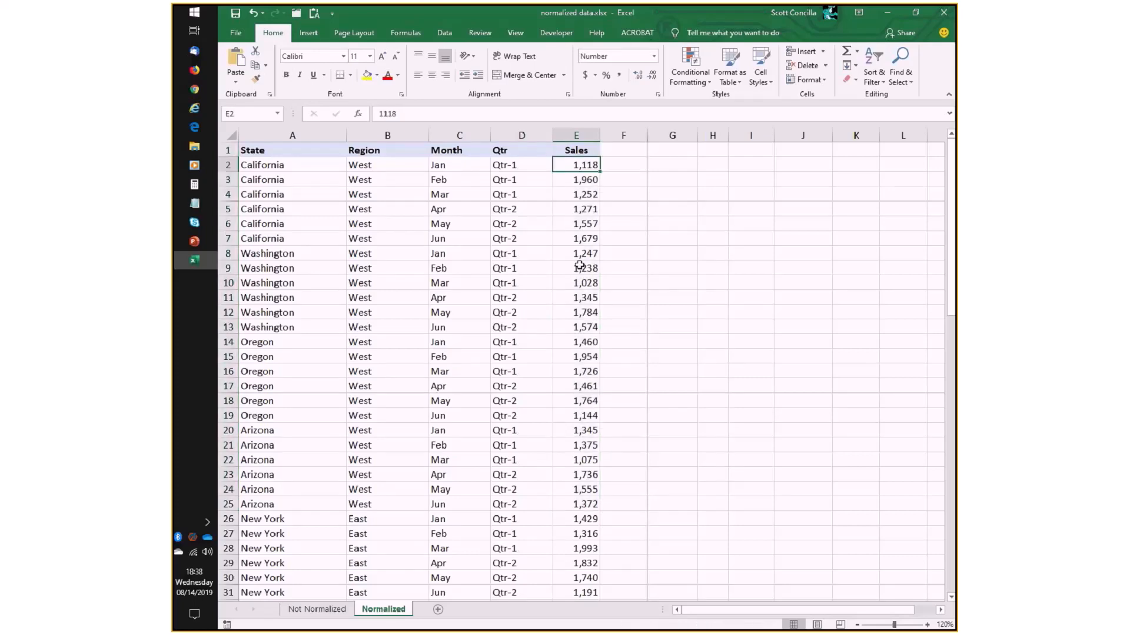
pyautogui.write('n/a')
pyautogui.press('Return')
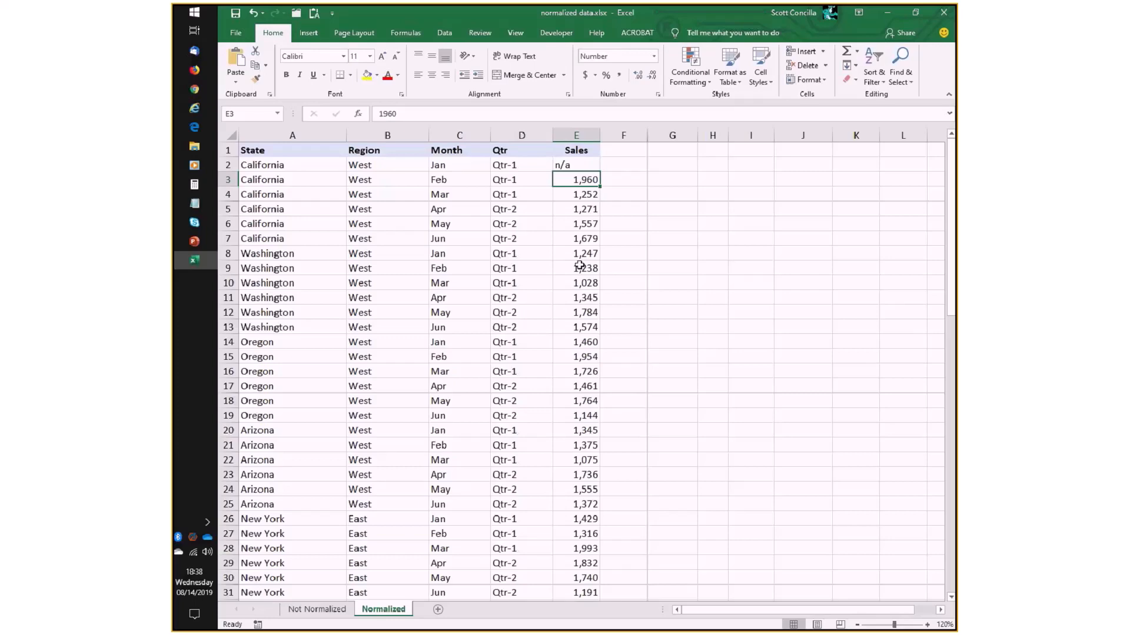
pyautogui.press('Up')
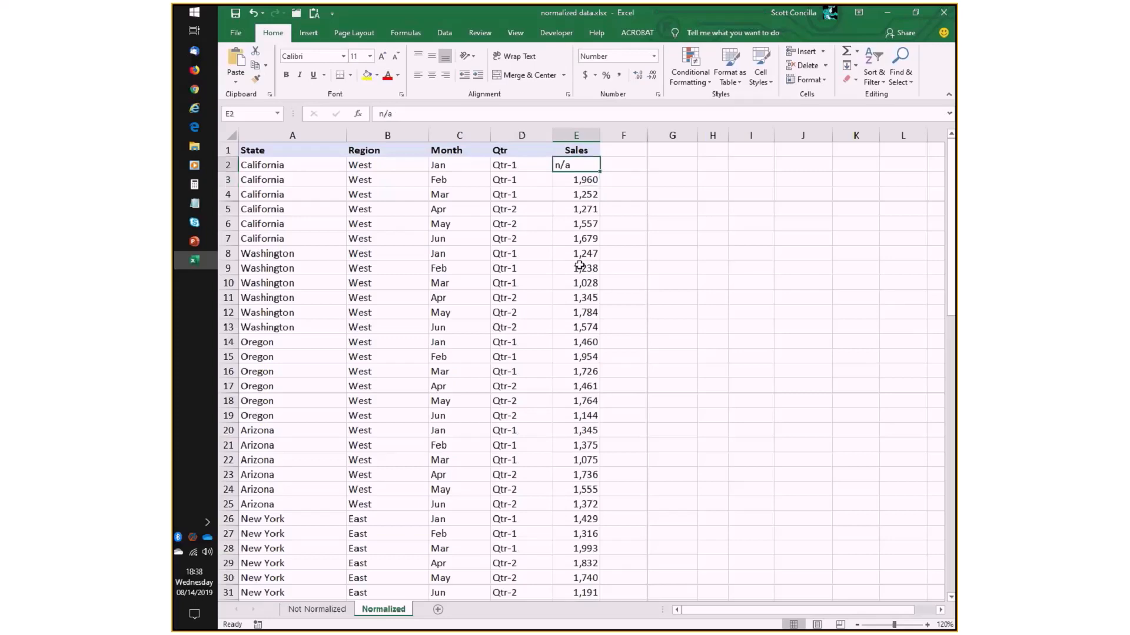
# - Try 0 as the sales value in cell E2, and undo the test entries to restore 1118
pyautogui.press('Delete')
pyautogui.write('0')
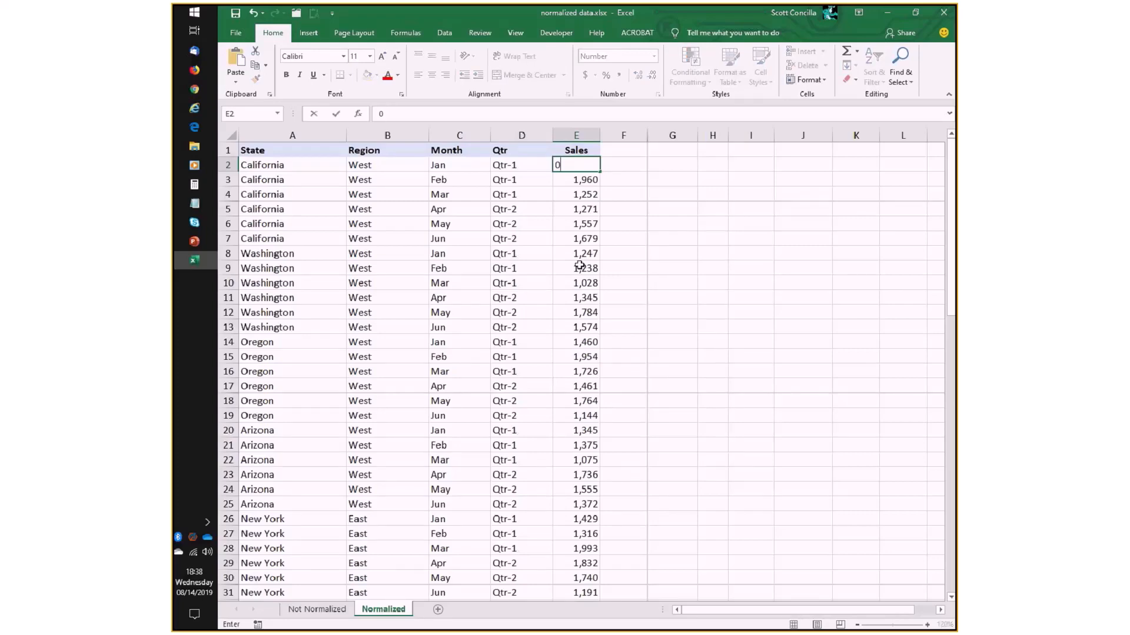
pyautogui.press('Return')
pyautogui.press('Up')
pyautogui.write('1118')
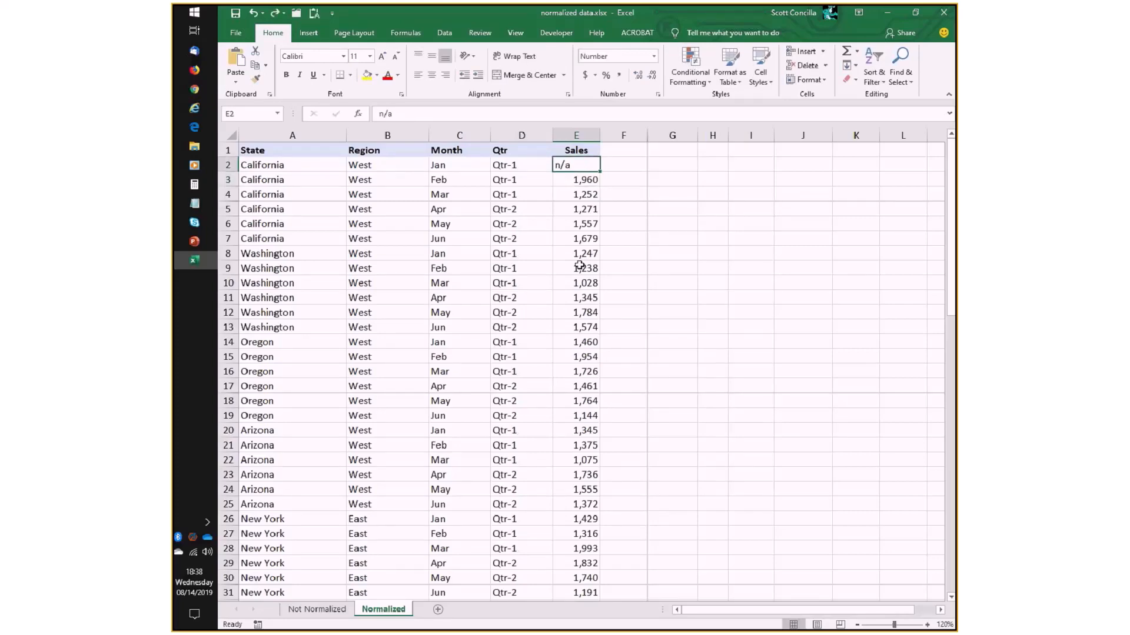
pyautogui.hotkey('ctrl', 'Return')
# - Check the rules slide in PowerPoint, and scan the Normalized sheet in Excel to its last row for blank rows or columns
pyautogui.hotkey('alt', 'Tab')
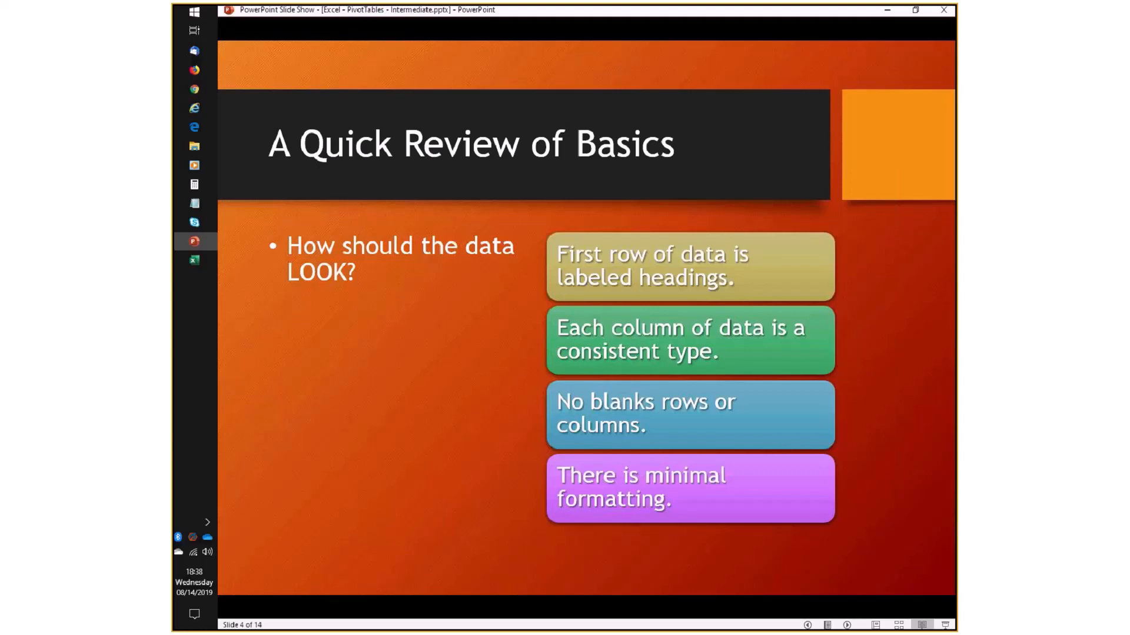
pyautogui.hotkey('alt', 'Tab')
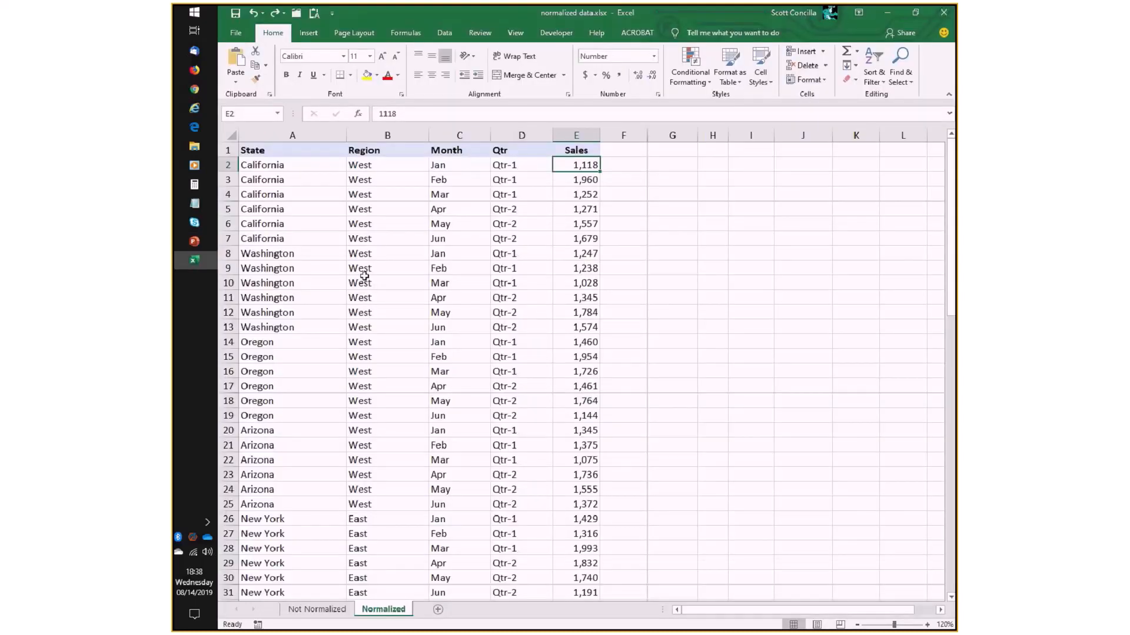
pyautogui.scroll(-7, 362, 272)
pyautogui.scroll(-18, 362, 272)
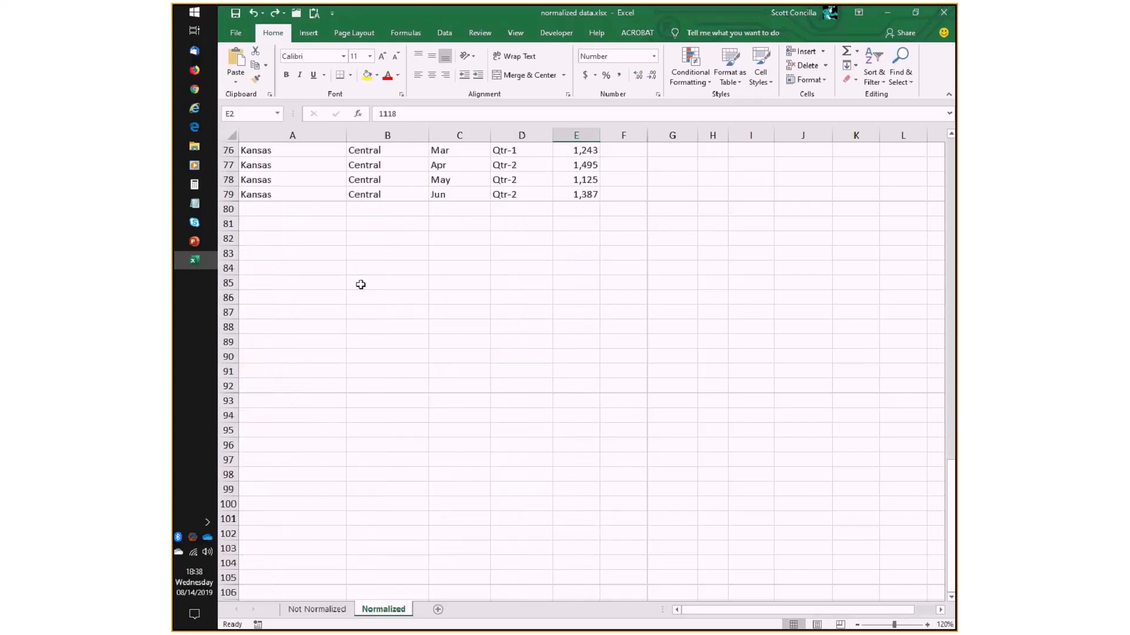
pyautogui.scroll(12, 360, 285)
pyautogui.scroll(13, 389, 262)
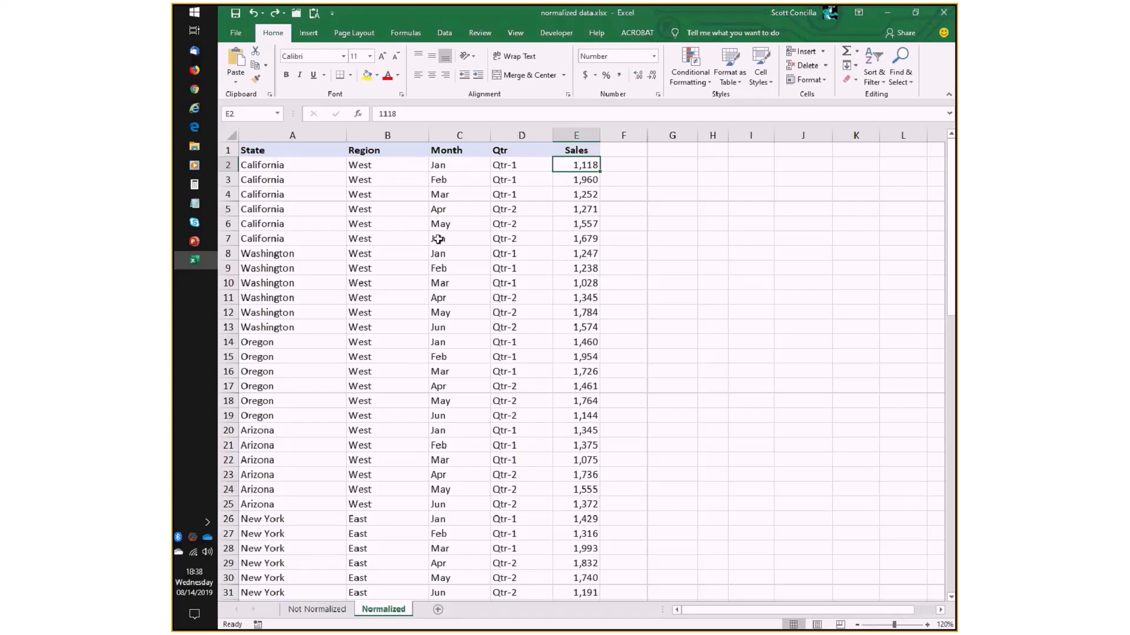
# - Switch to the PowerPoint slide show and advance to the slide on how the data should be organized
pyautogui.hotkey('alt', 'Tab')
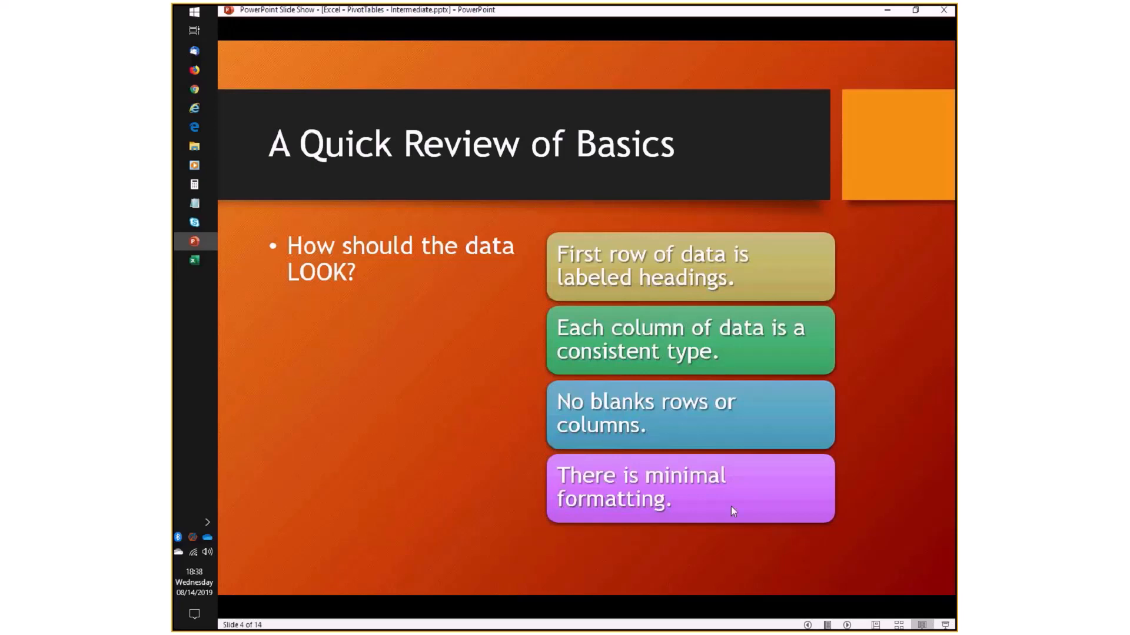
pyautogui.hotkey('alt', 'Tab')
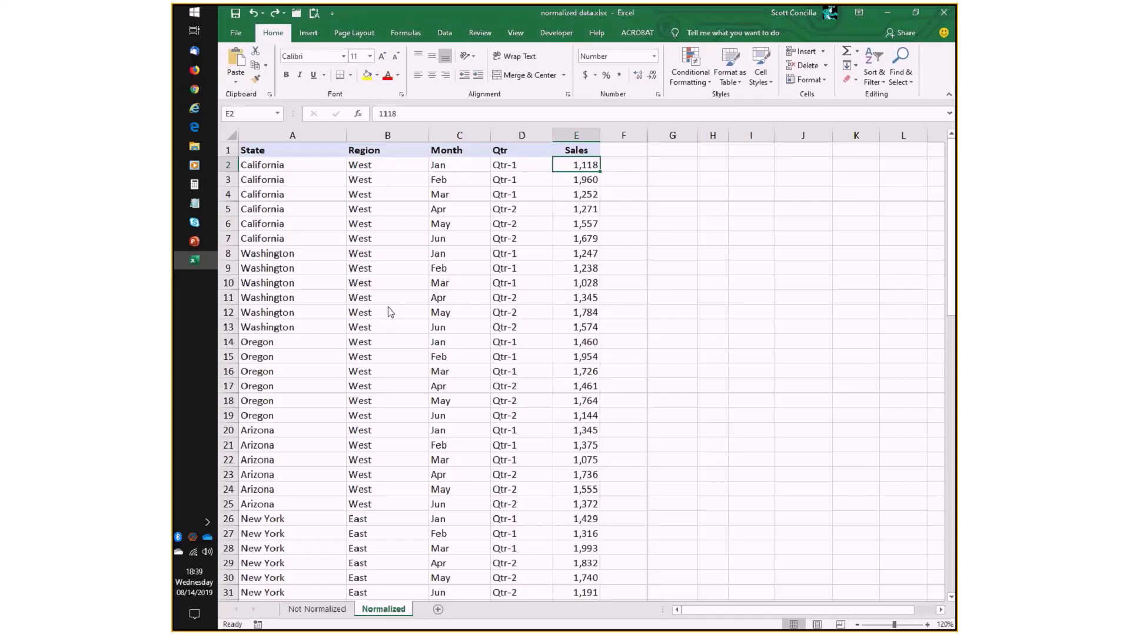
pyautogui.hotkey('alt', 'Tab')
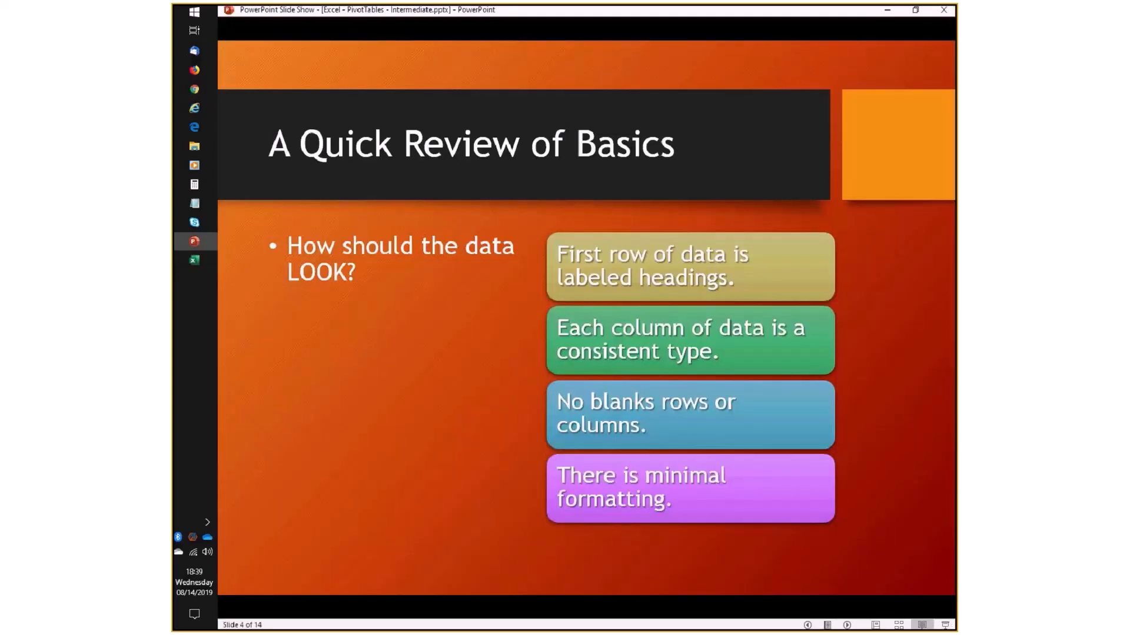
pyautogui.press('Right')
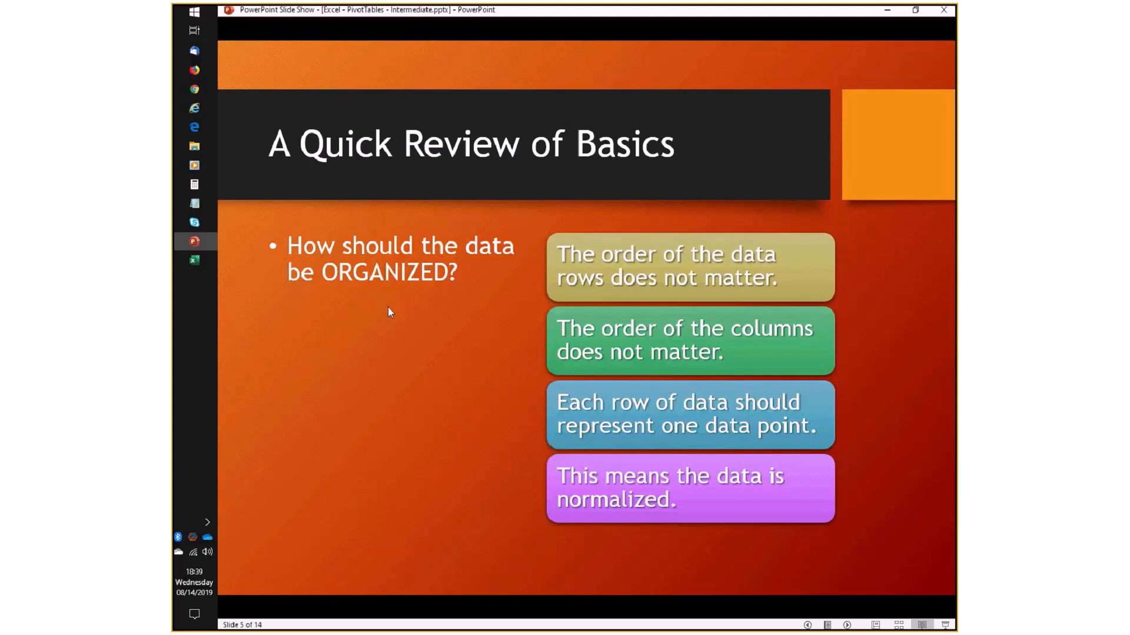
# - Switch to Excel and examine how rows are grouped by state, highlighting the California, Washington and Oregon blocks in turn
pyautogui.hotkey('alt', 'Tab')
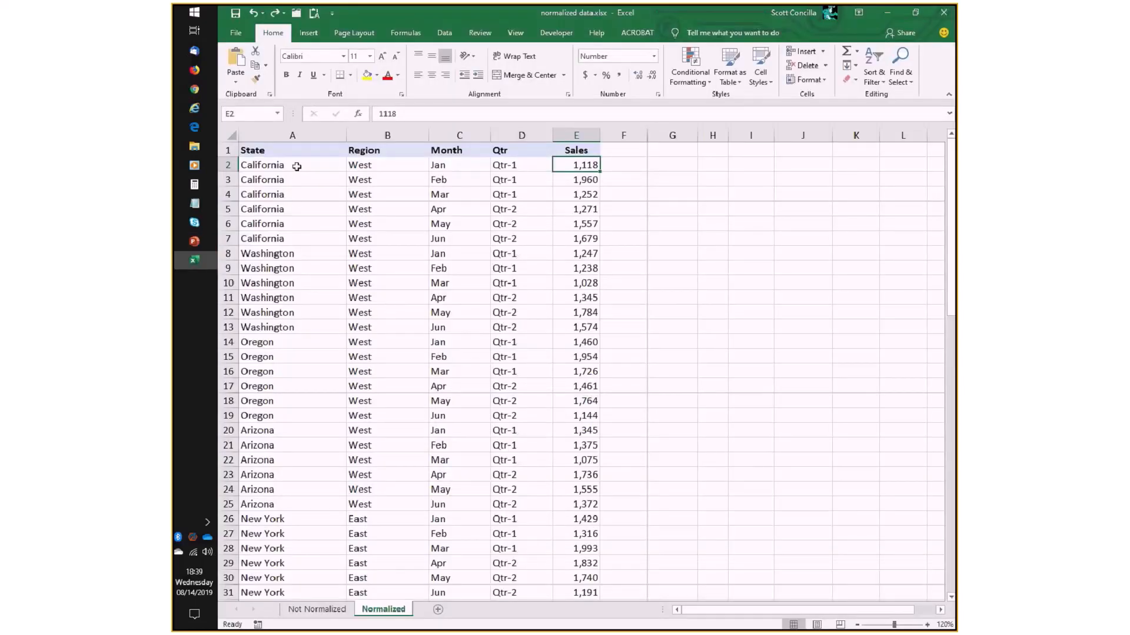
pyautogui.moveTo(295, 166); pyautogui.dragTo(585, 241)
pyautogui.moveTo(323, 252); pyautogui.dragTo(562, 324)
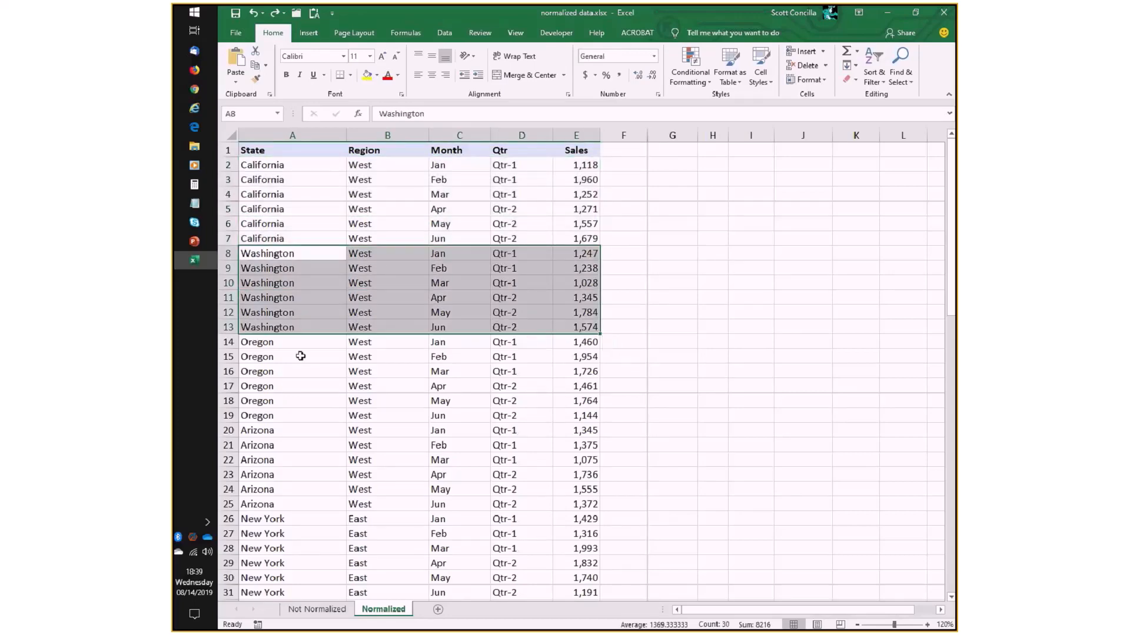
pyautogui.moveTo(312, 346); pyautogui.dragTo(578, 433)
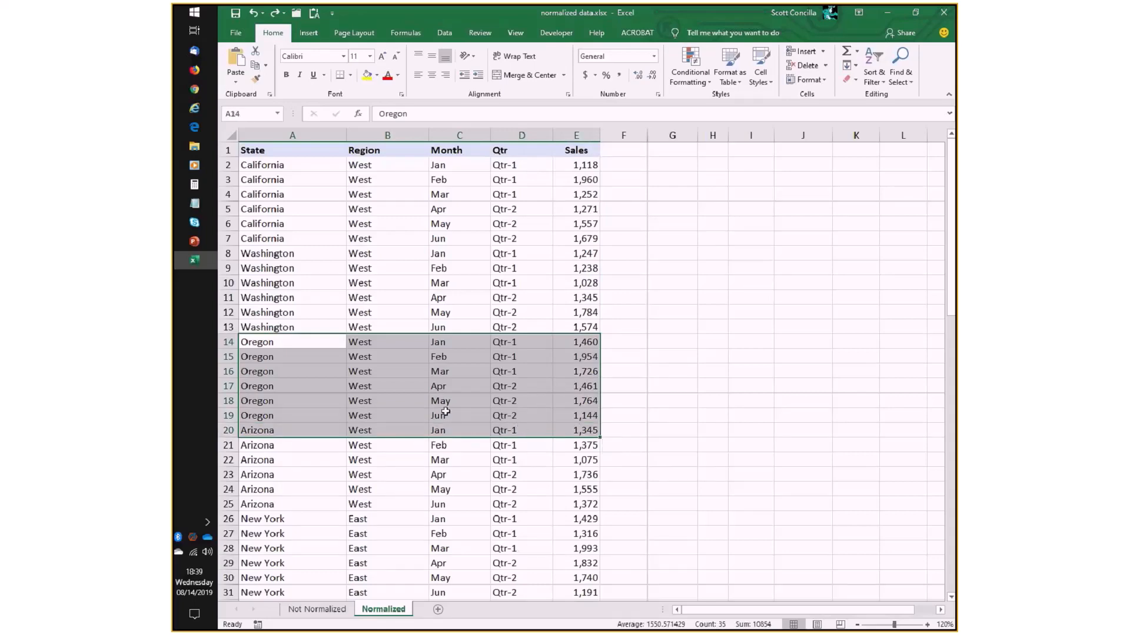
pyautogui.scroll(-5, 446, 412)
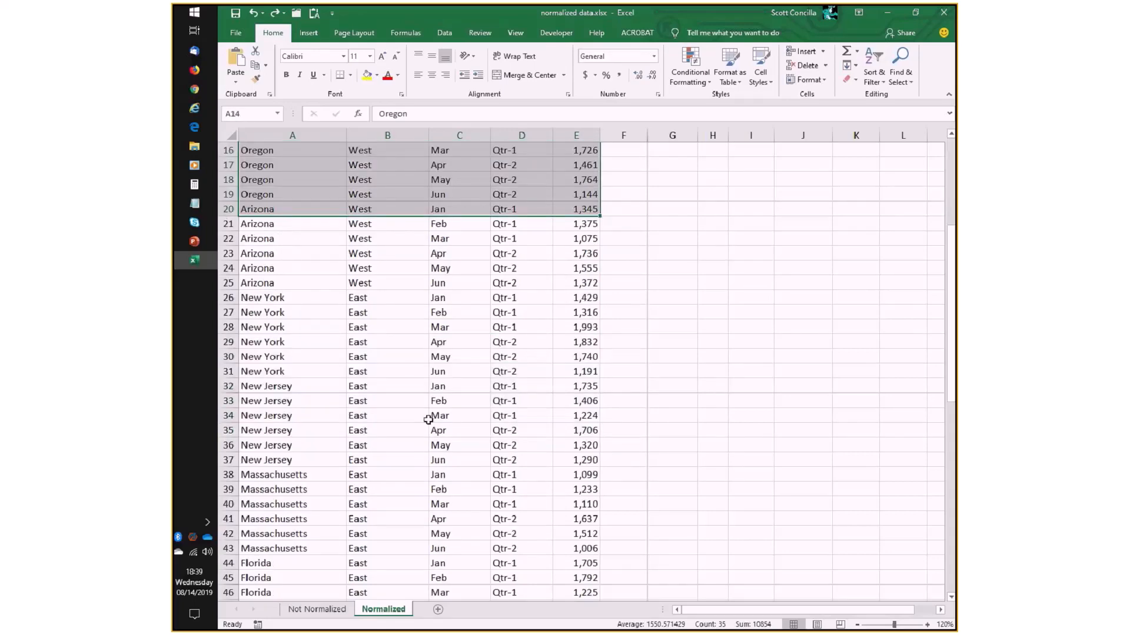
pyautogui.scroll(-12, 428, 419)
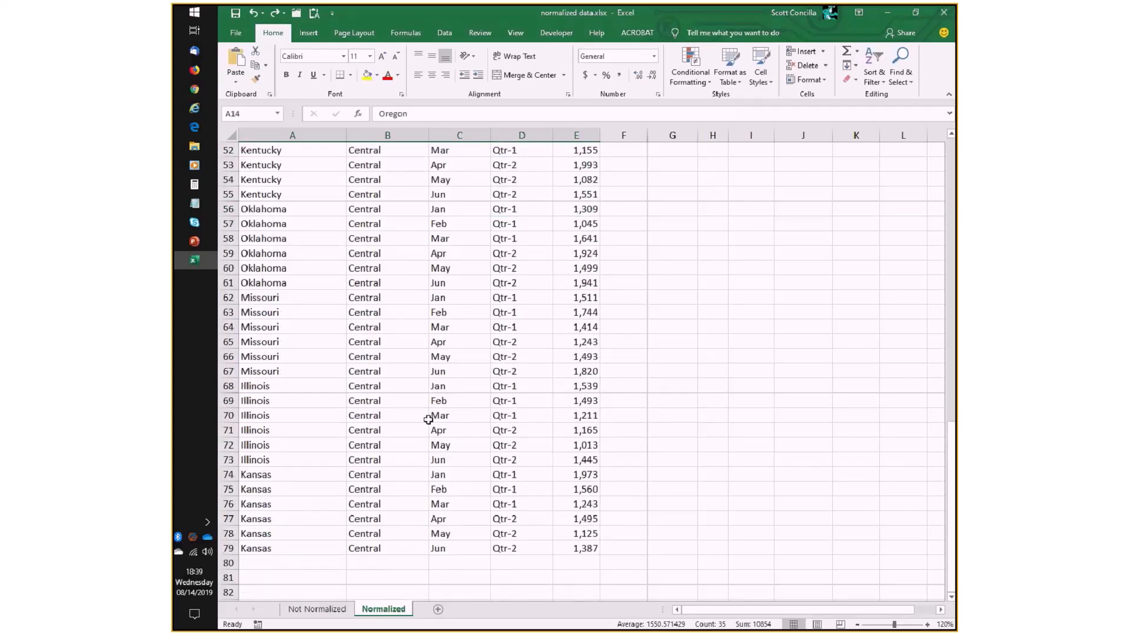
# - Look at the empty rows below the last Kansas record where new data could be added, and return to the start of the data
pyautogui.click(292, 566)
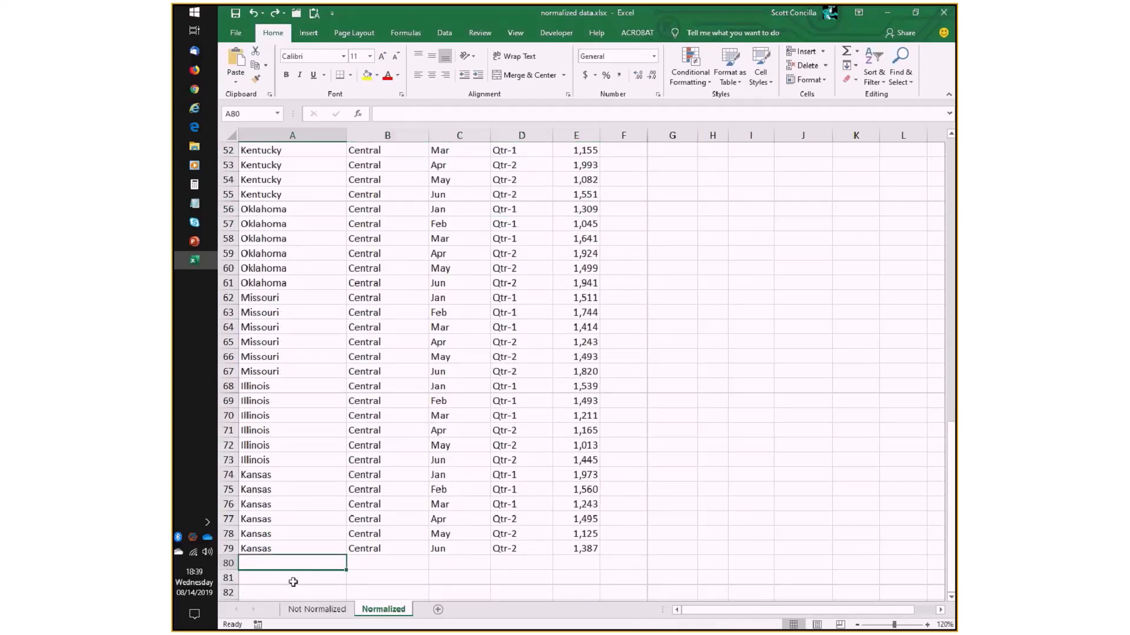
pyautogui.click(292, 579)
pyautogui.scroll(-3, 286, 548)
pyautogui.click(289, 463)
pyautogui.click(291, 474)
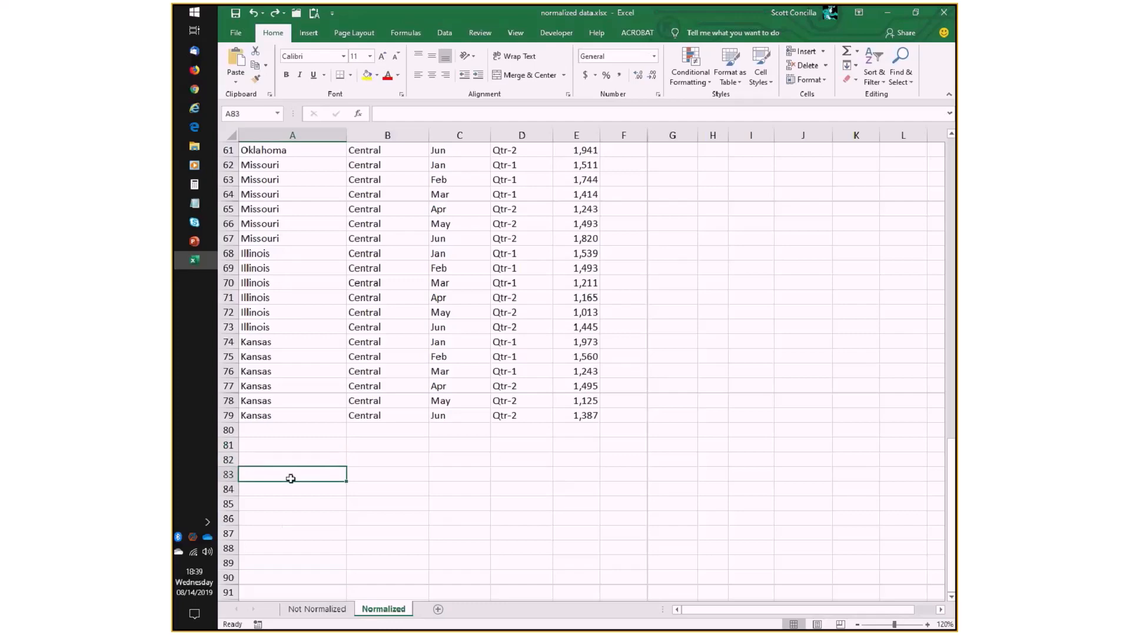
pyautogui.click(290, 486)
pyautogui.scroll(5, 291, 453)
pyautogui.scroll(12, 291, 438)
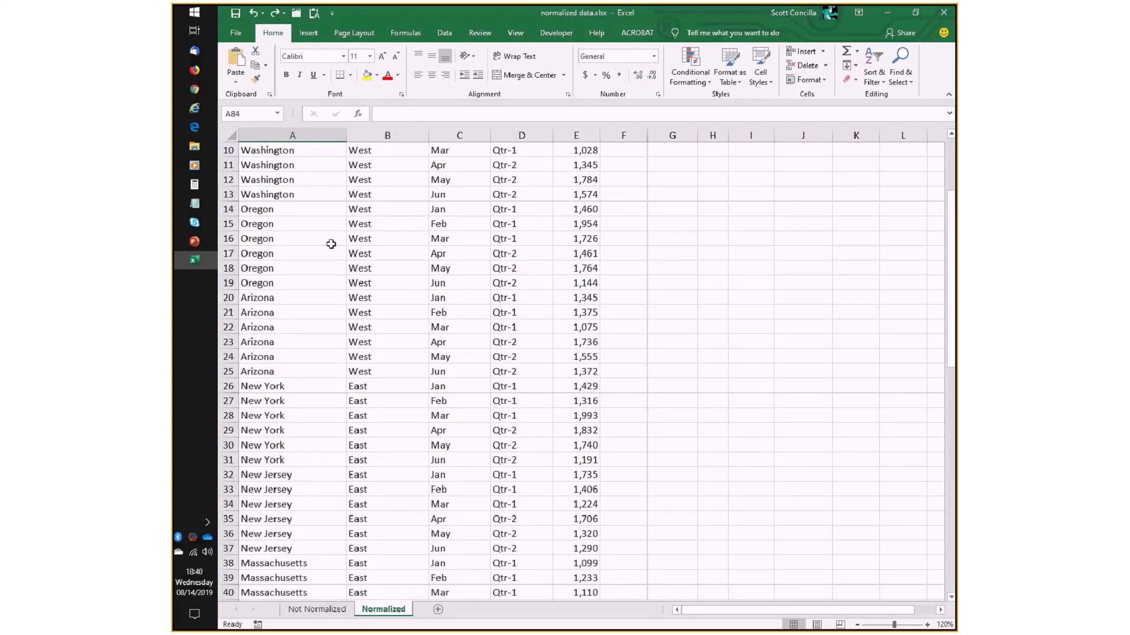
pyautogui.click(340, 224)
pyautogui.scroll(3, 342, 224)
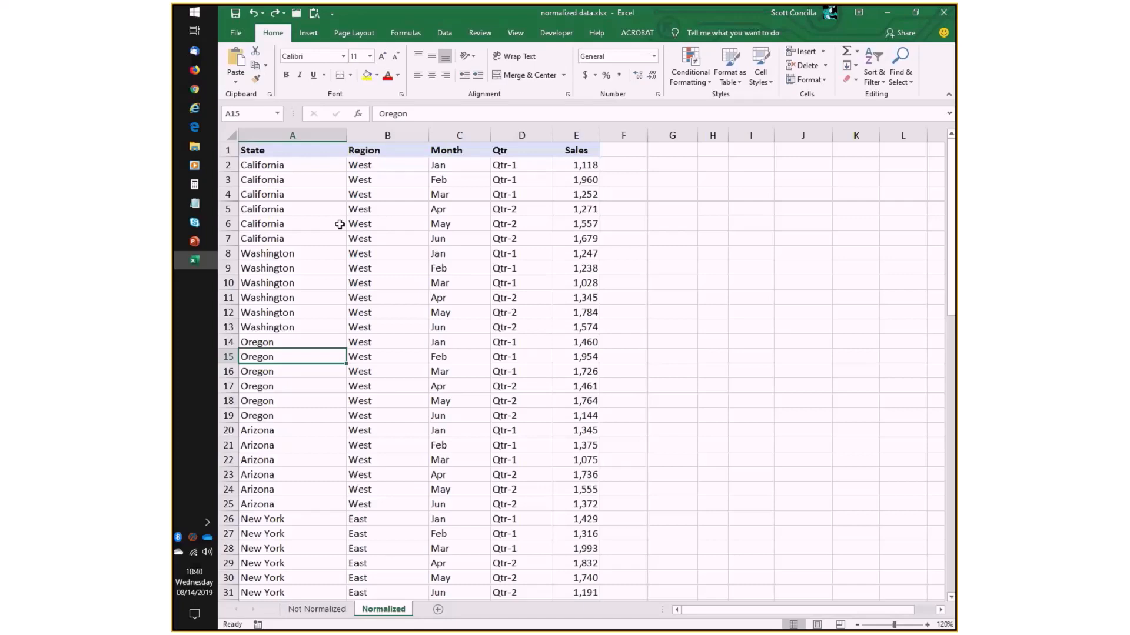
# - Compare the PowerPoint slide on data organization with the first California record (A2:E2) in Excel and its single sales value in E2
pyautogui.hotkey('alt', 'Tab')
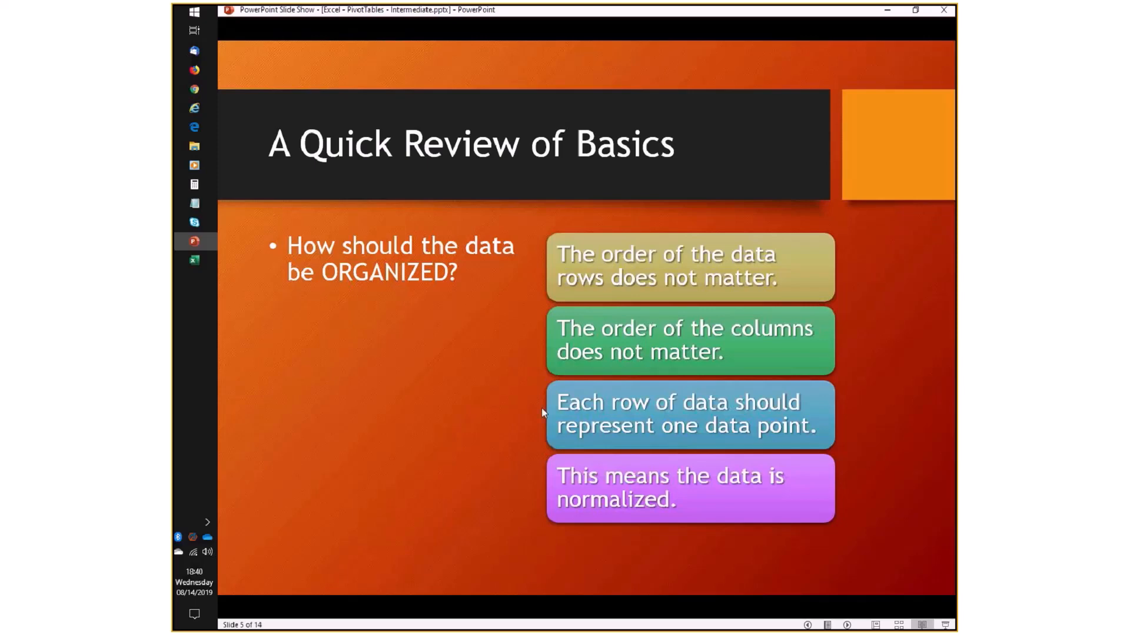
pyautogui.hotkey('alt', 'Tab')
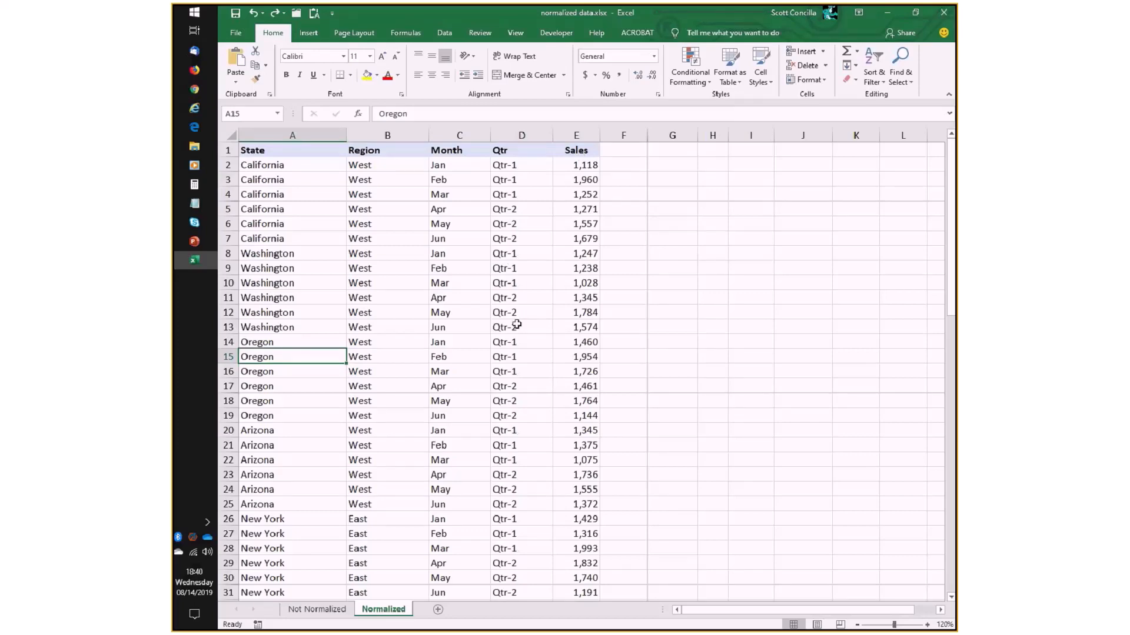
pyautogui.hotkey('alt', 'Tab')
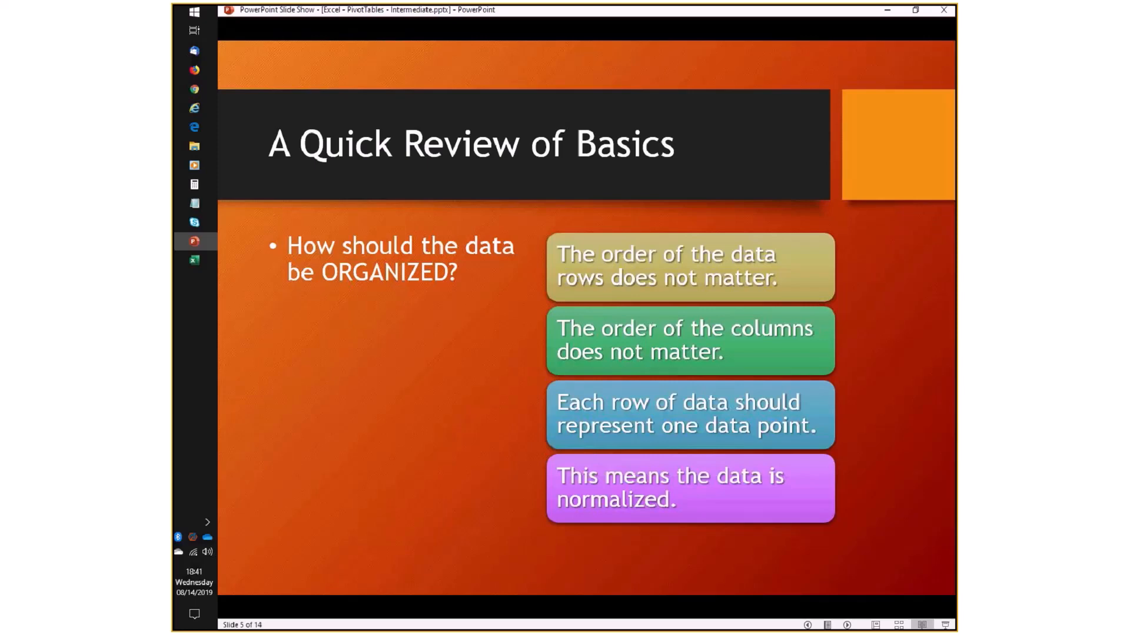
pyautogui.hotkey('alt', 'Tab')
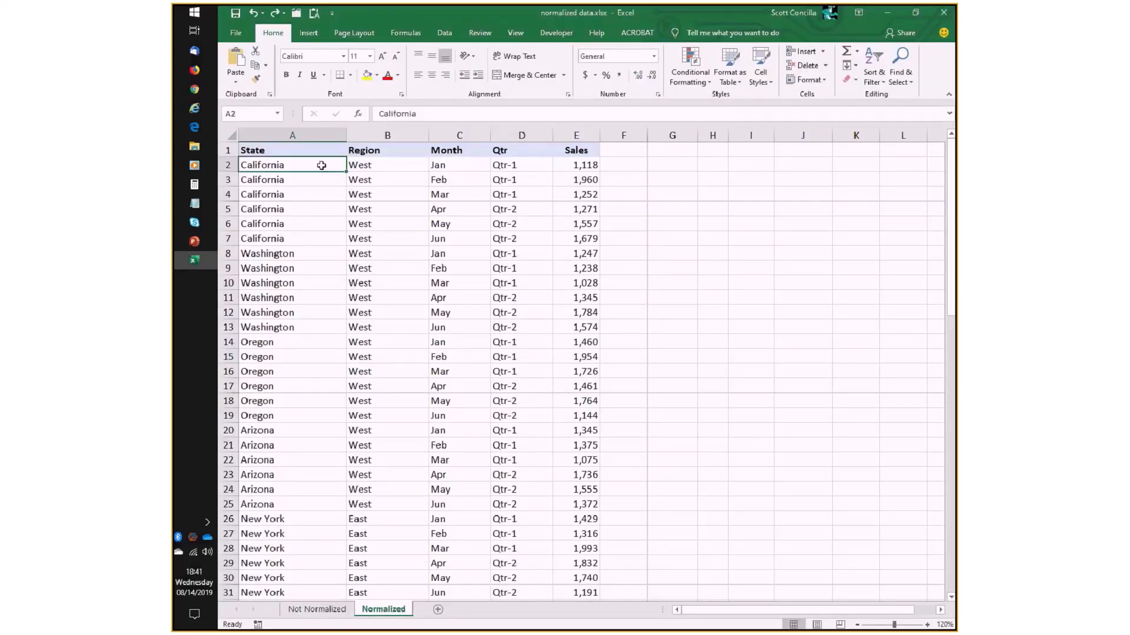
pyautogui.moveTo(320, 164); pyautogui.dragTo(580, 165)
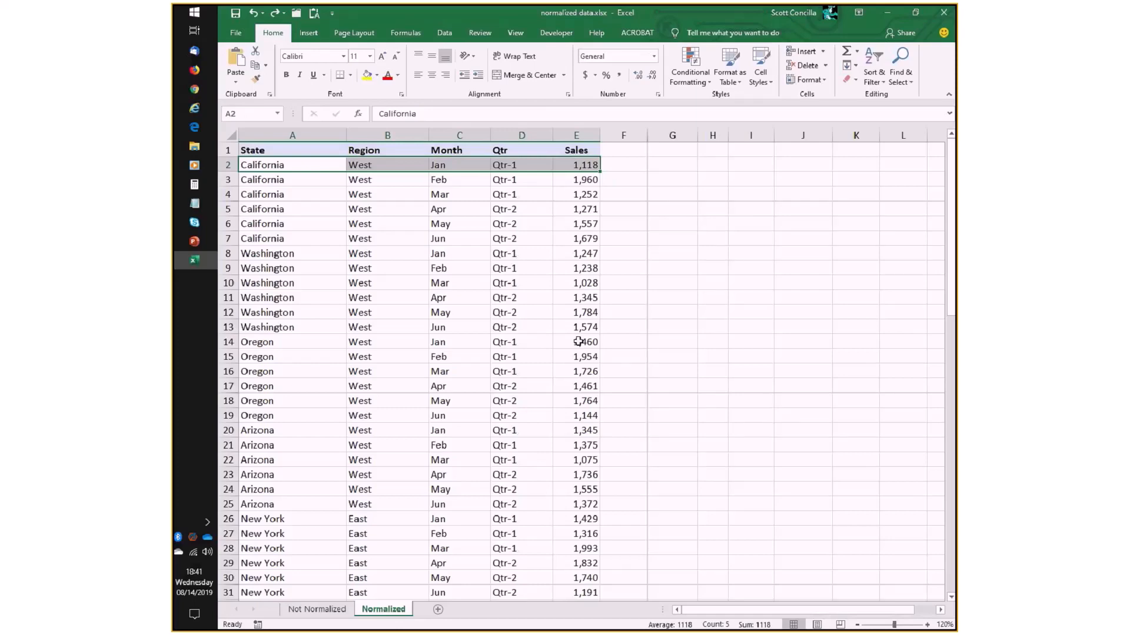
pyautogui.click(572, 165)
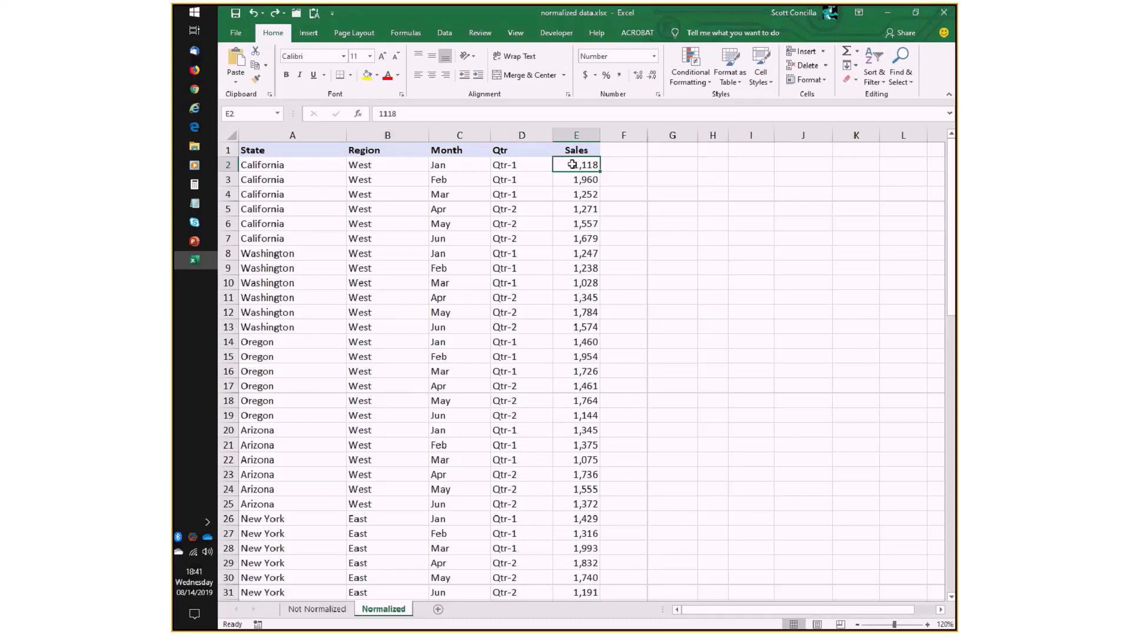
pyautogui.hotkey('alt', 'Tab')
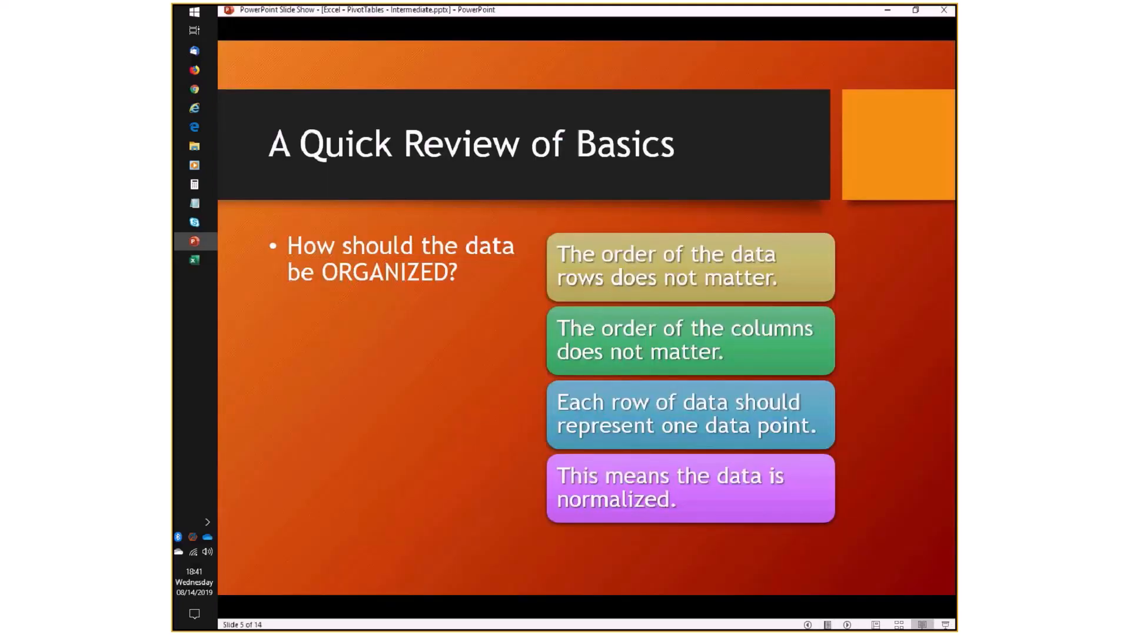
pyautogui.hotkey('alt', 'Tab')
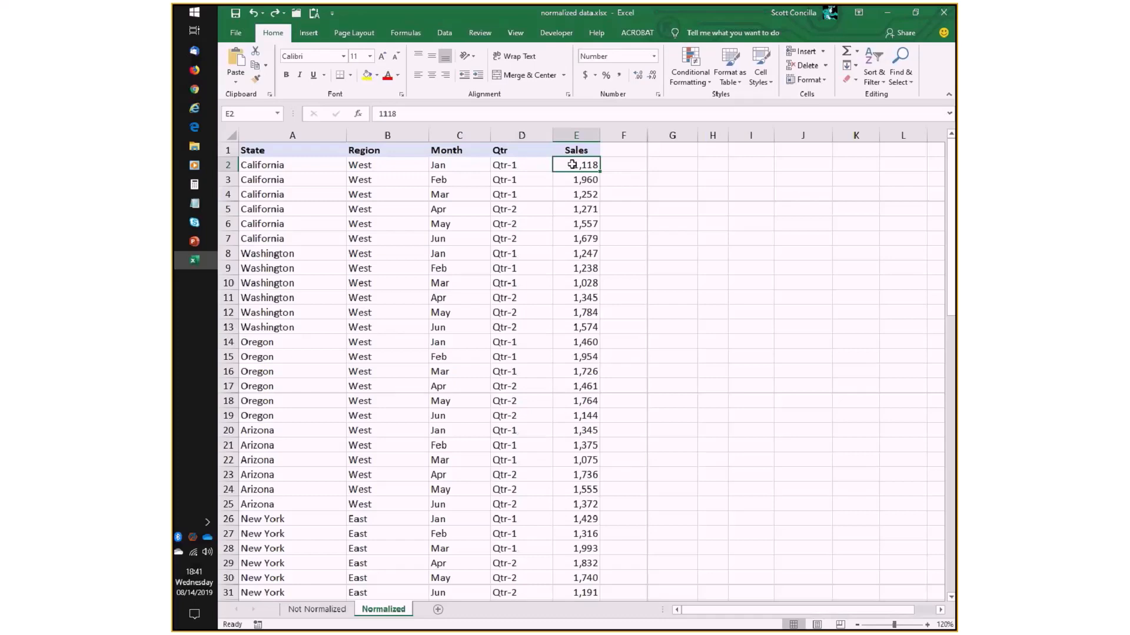
# - Highlight the first California record in A2:E2, and extend the highlight across the empty columns to L2
pyautogui.moveTo(312, 165); pyautogui.dragTo(580, 165)
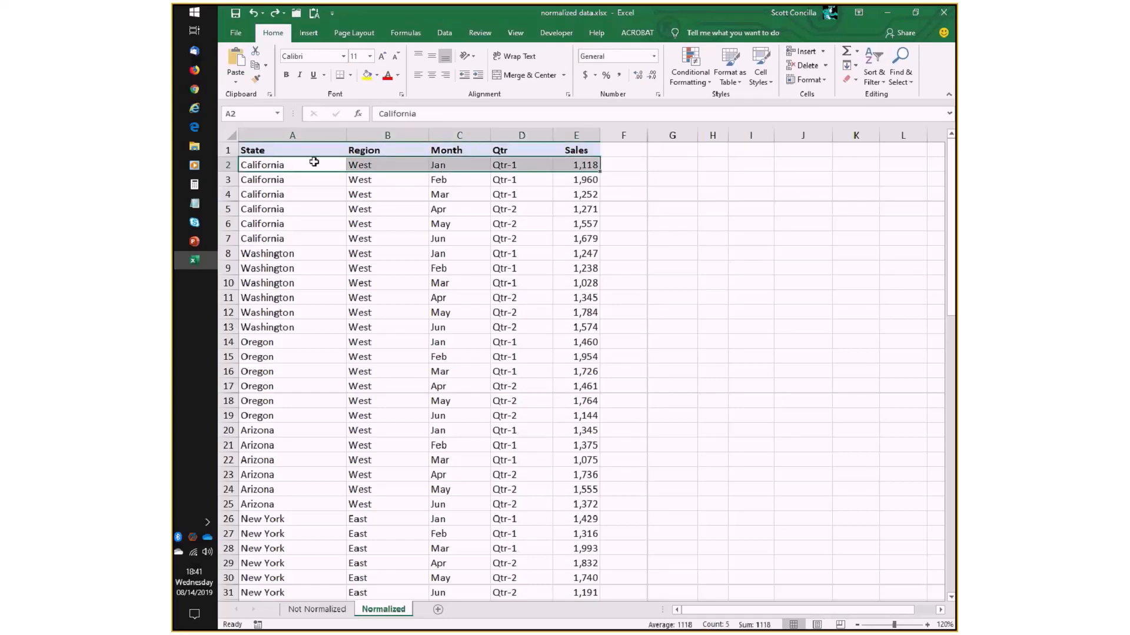
pyautogui.moveTo(314, 162); pyautogui.dragTo(893, 161)
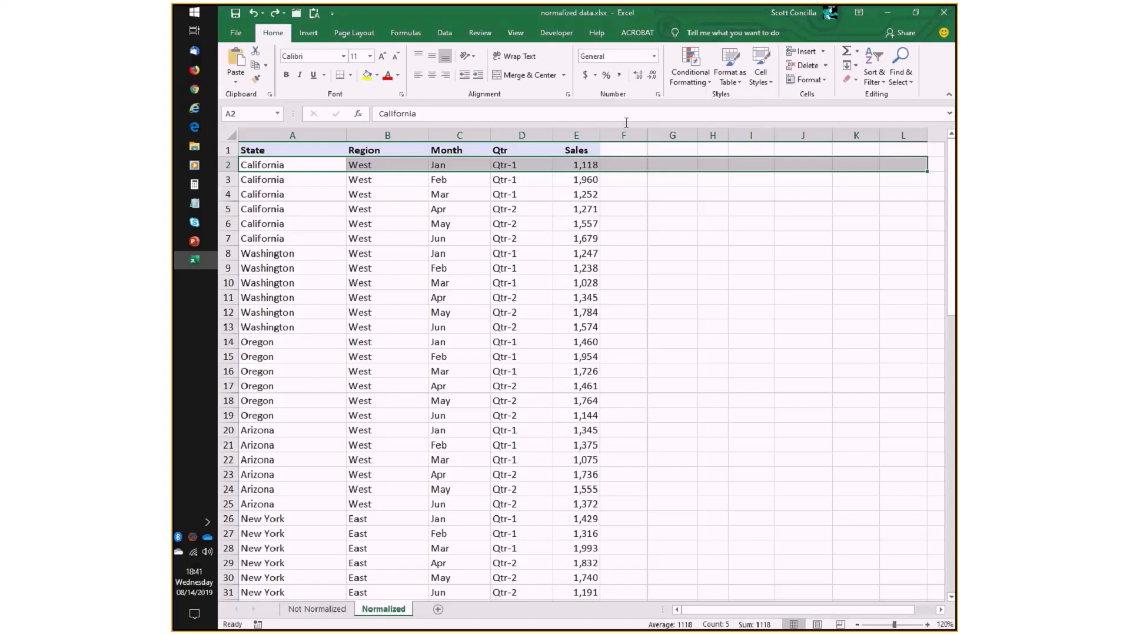
# - Enter the header Sales2 in F1 to illustrate a second sales column beside Sales
pyautogui.click(622, 152)
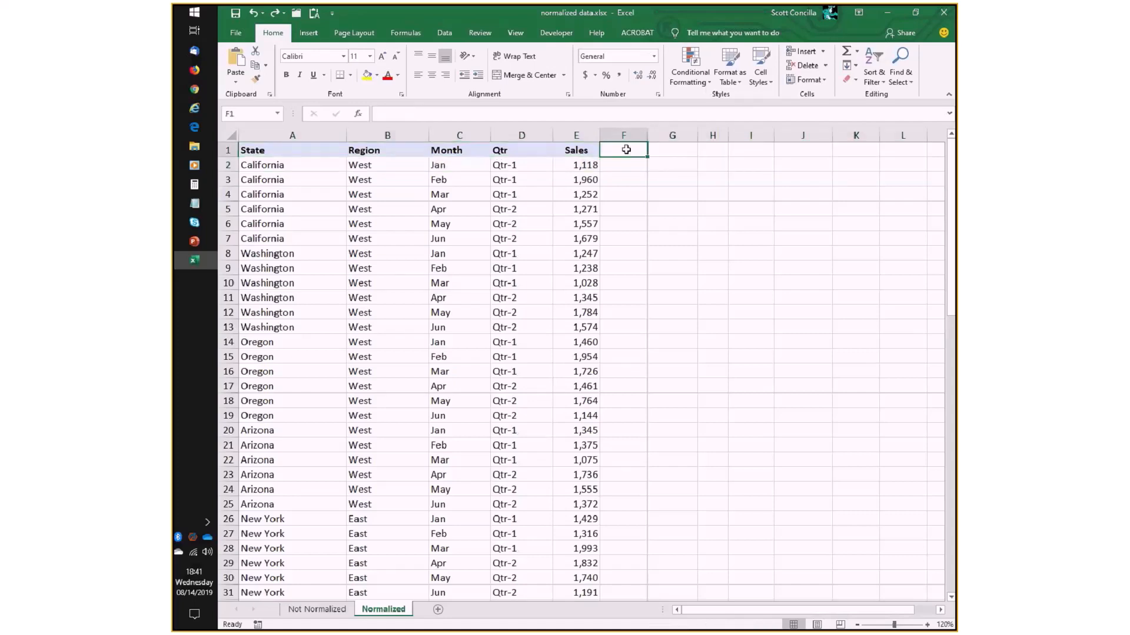
pyautogui.write('Sales')
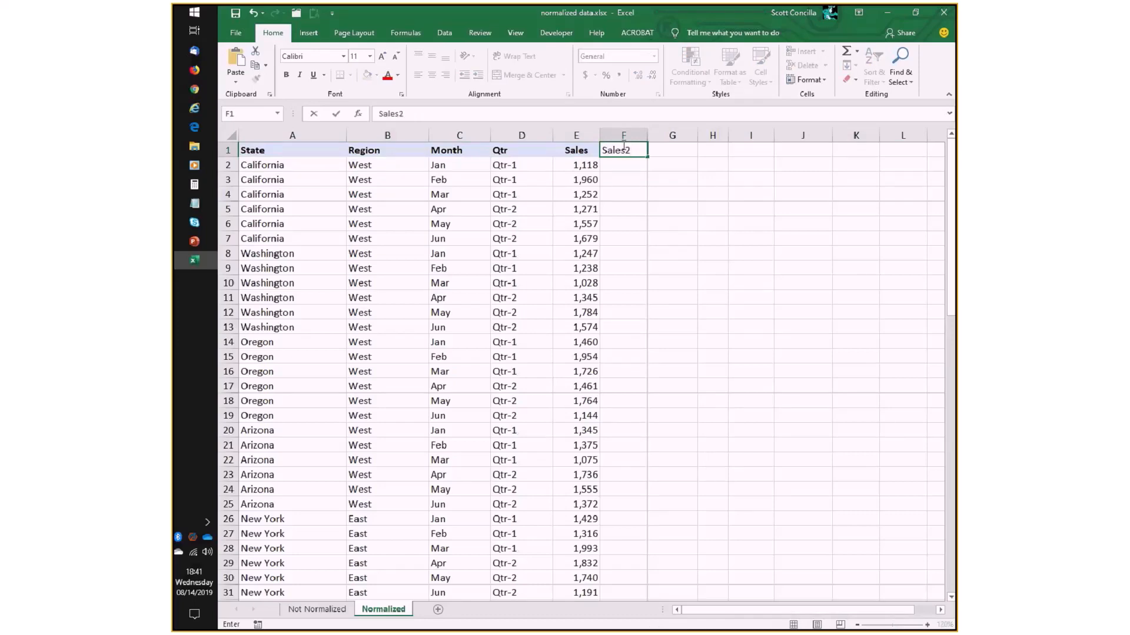
pyautogui.write('2')
pyautogui.press('Return')
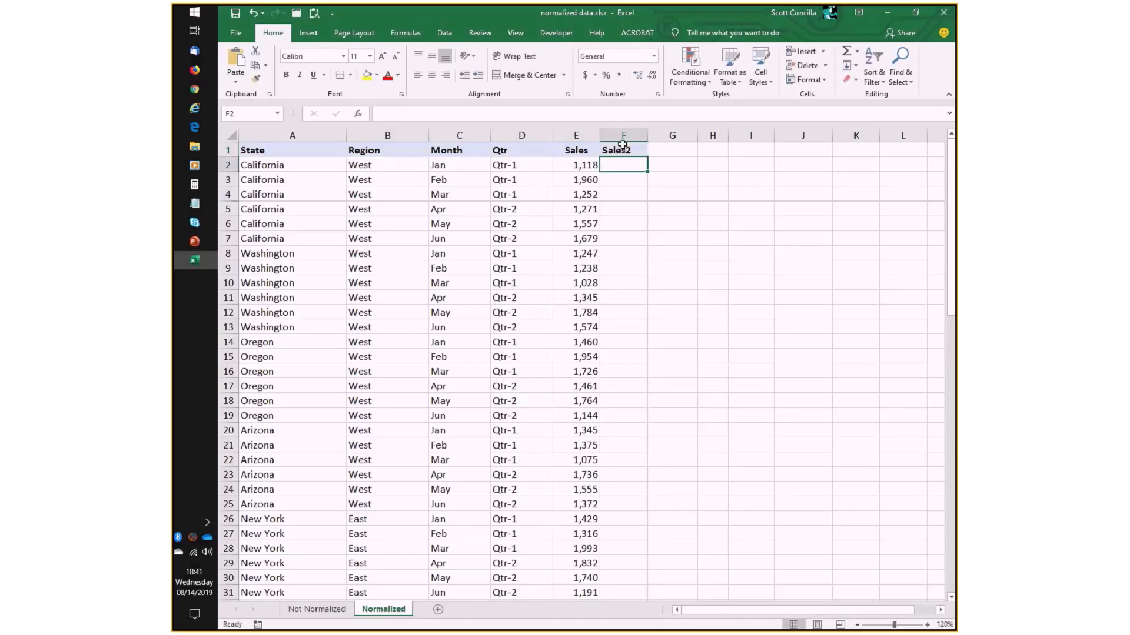
# - Clear the Sales2 header from F1 and undo both the clearing and the header entry
pyautogui.click(622, 145)
pyautogui.press('Delete')
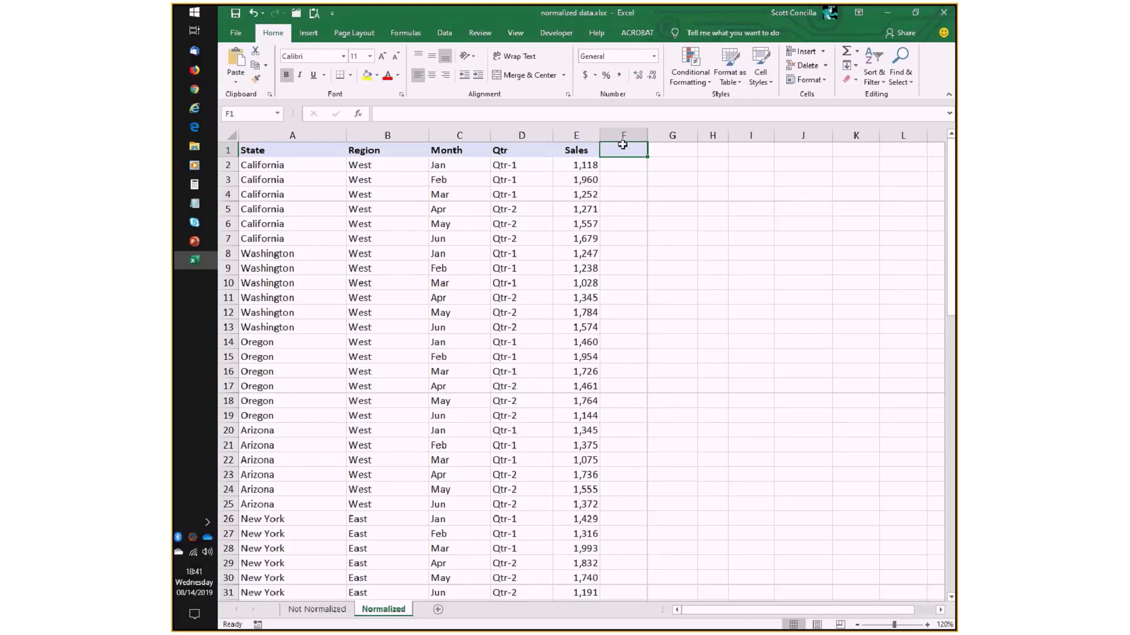
pyautogui.hotkey('ctrl', 'z')
pyautogui.hotkey('ctrl', 'z')
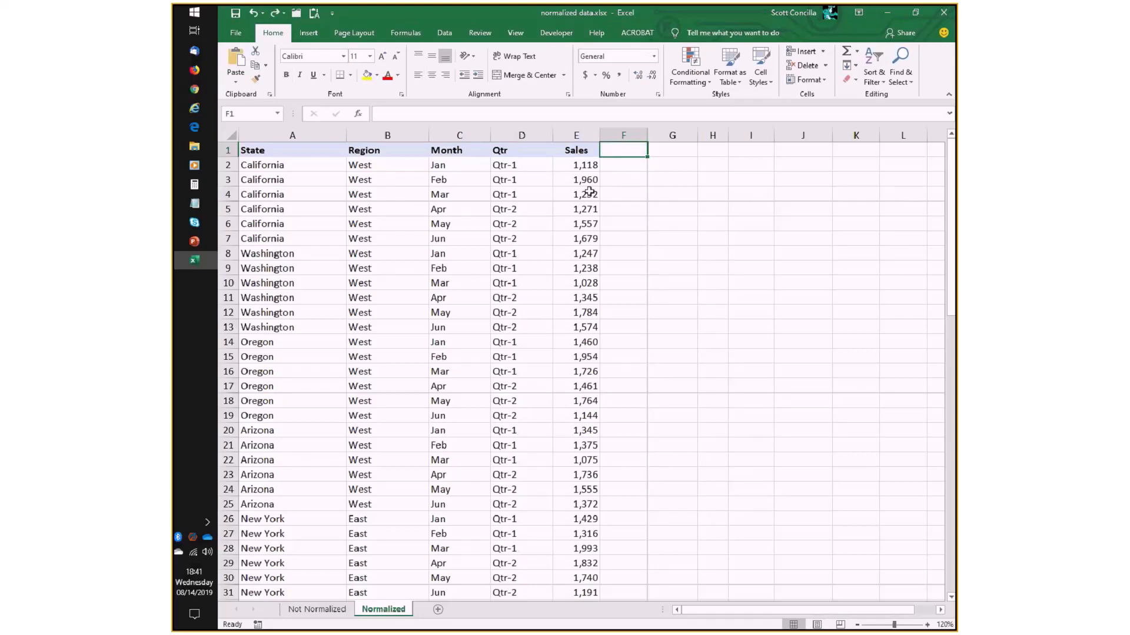
# - Open the Not Normalized sheet and examine how the California row (A2:J2) holds several monthly, quarterly and total values
pyautogui.click(316, 609)
pyautogui.click(927, 625)
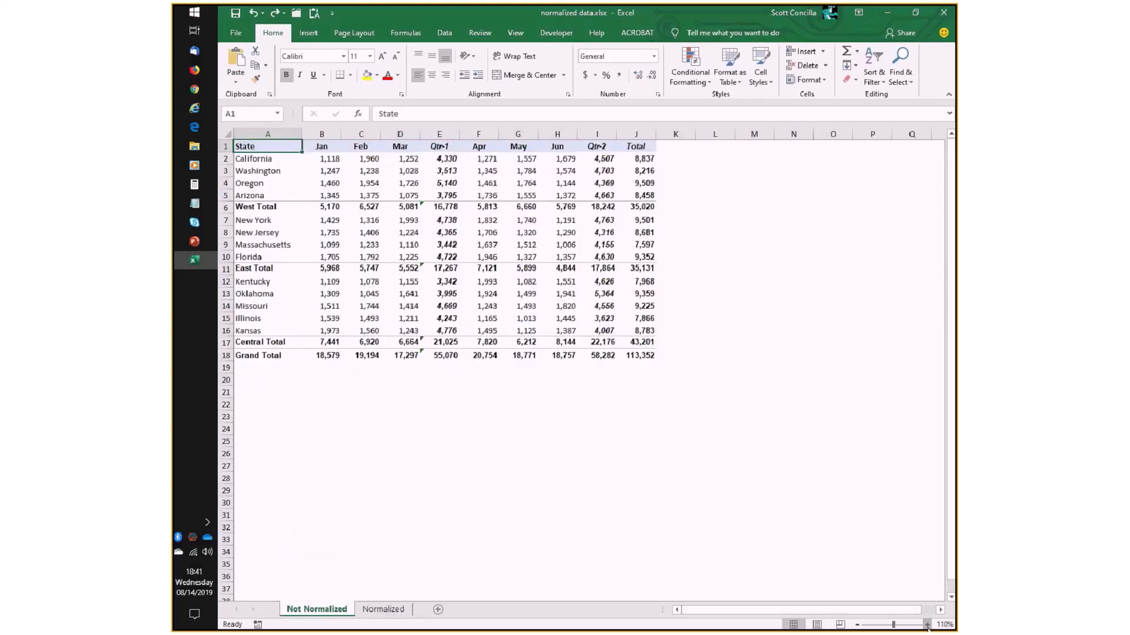
pyautogui.click(928, 626)
pyautogui.click(927, 625)
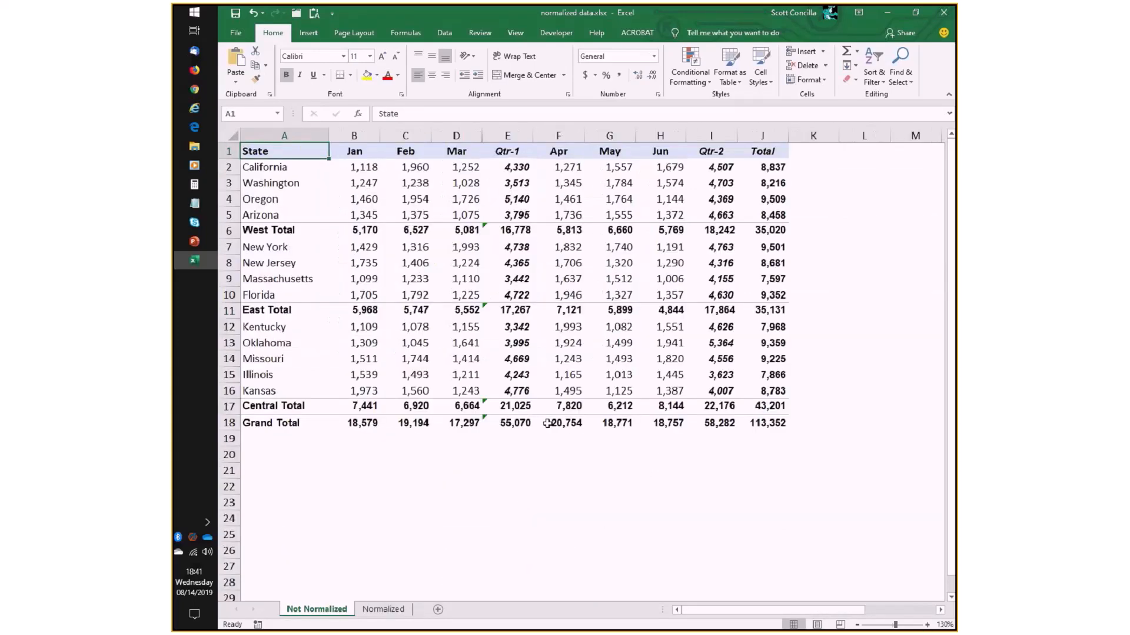
pyautogui.click(290, 168)
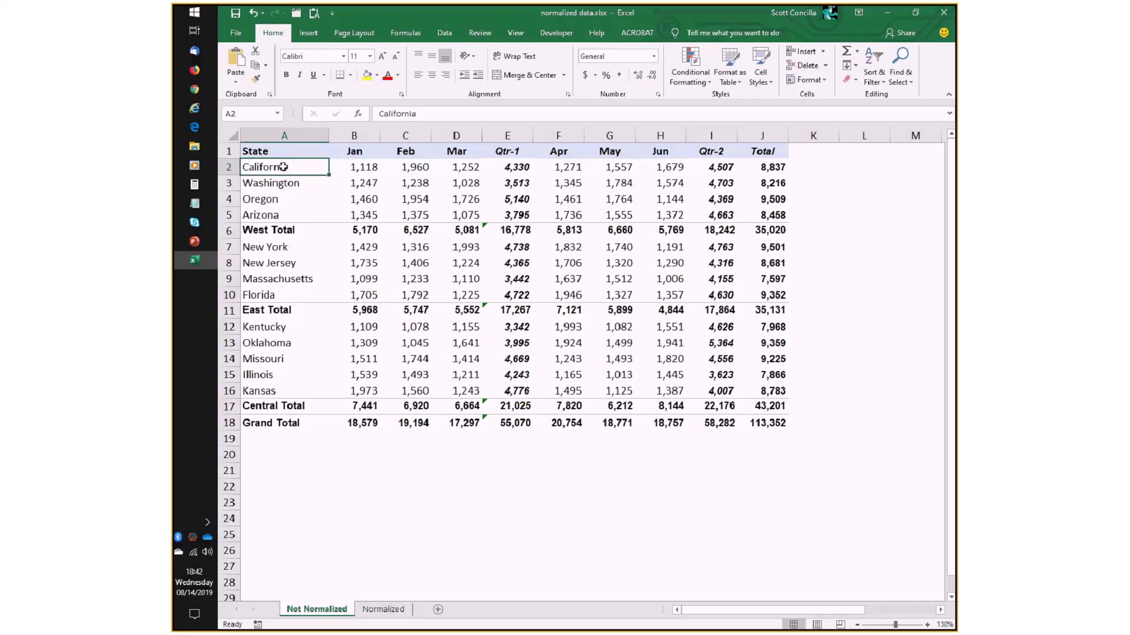
pyautogui.moveTo(283, 167); pyautogui.dragTo(767, 167)
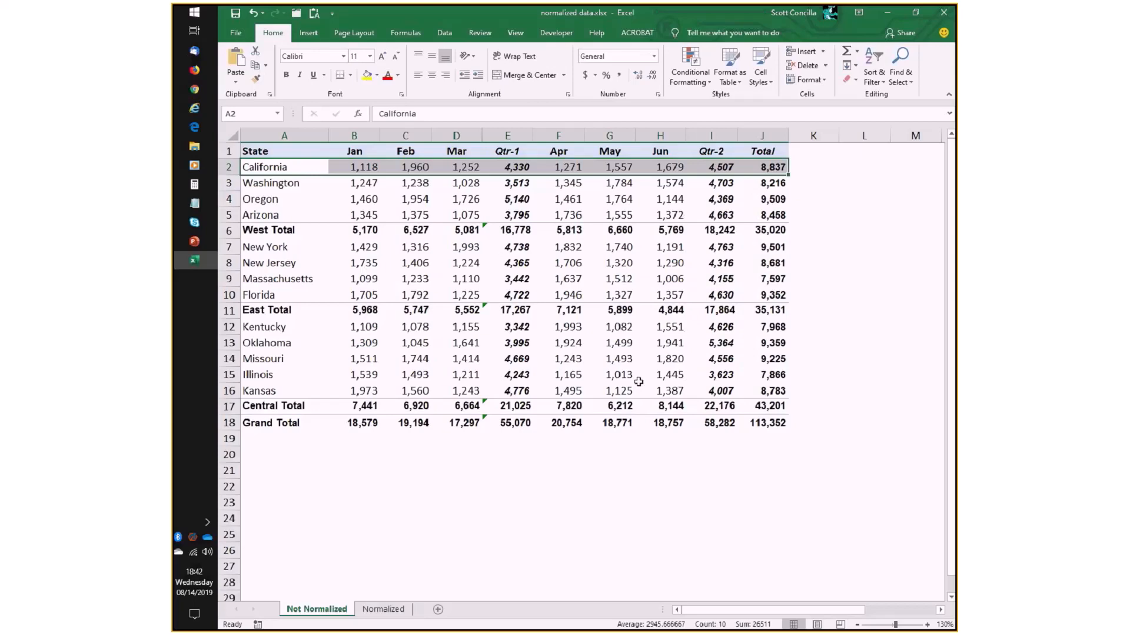
# - Return to the Normalized sheet for comparison and switch to the PowerPoint slide on how the data should be organized
pyautogui.hotkey('ctrl', 'pagedown')
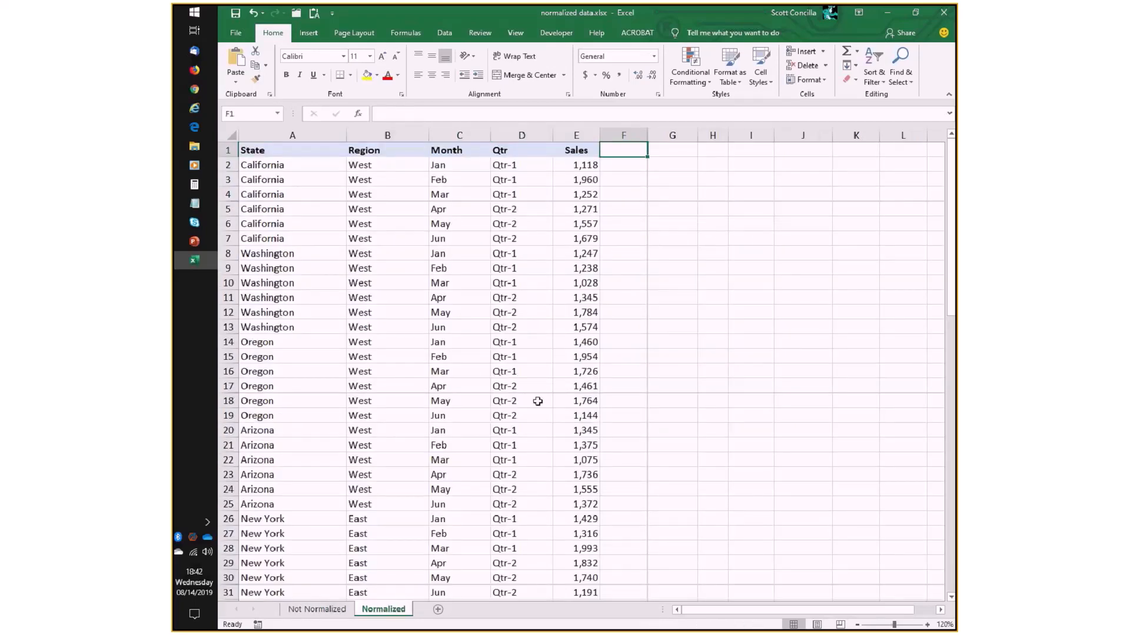
pyautogui.hotkey('alt', 'Tab')
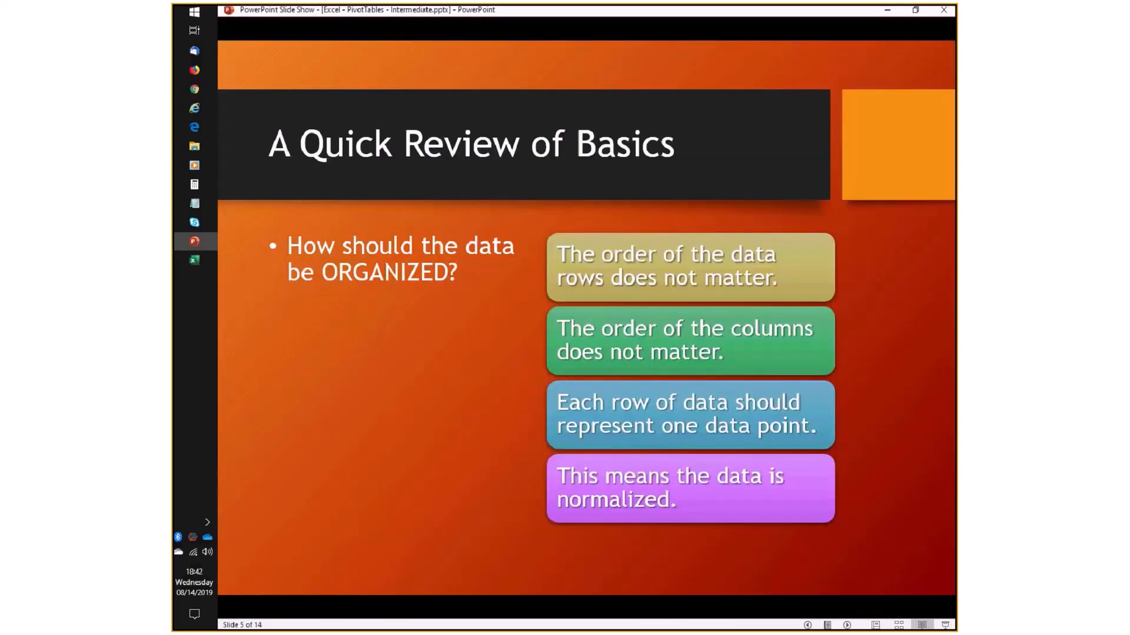
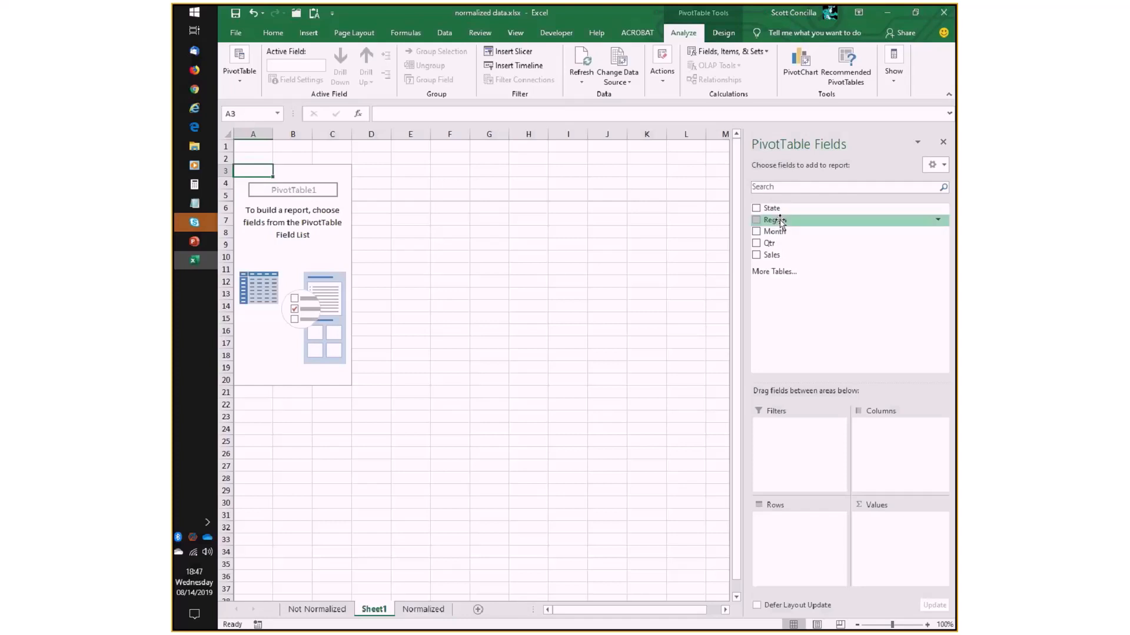
# - Build the PivotTable with Region and State as rows, Month as columns and the sum of Sales as values
pyautogui.moveTo(781, 222); pyautogui.dragTo(827, 533)
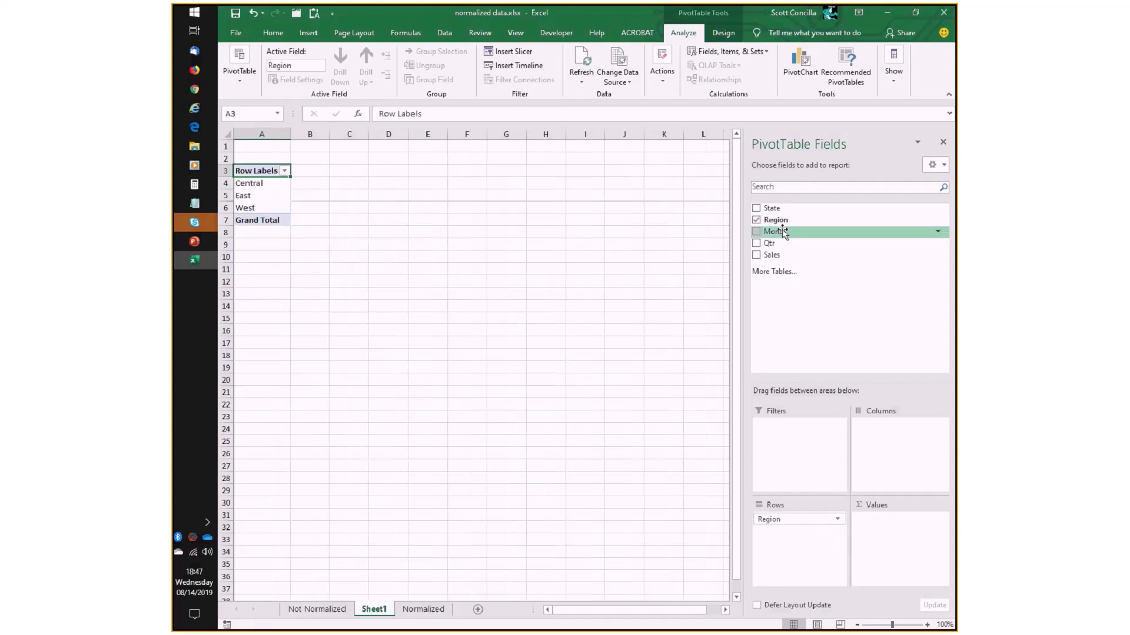
pyautogui.moveTo(769, 207); pyautogui.dragTo(827, 542)
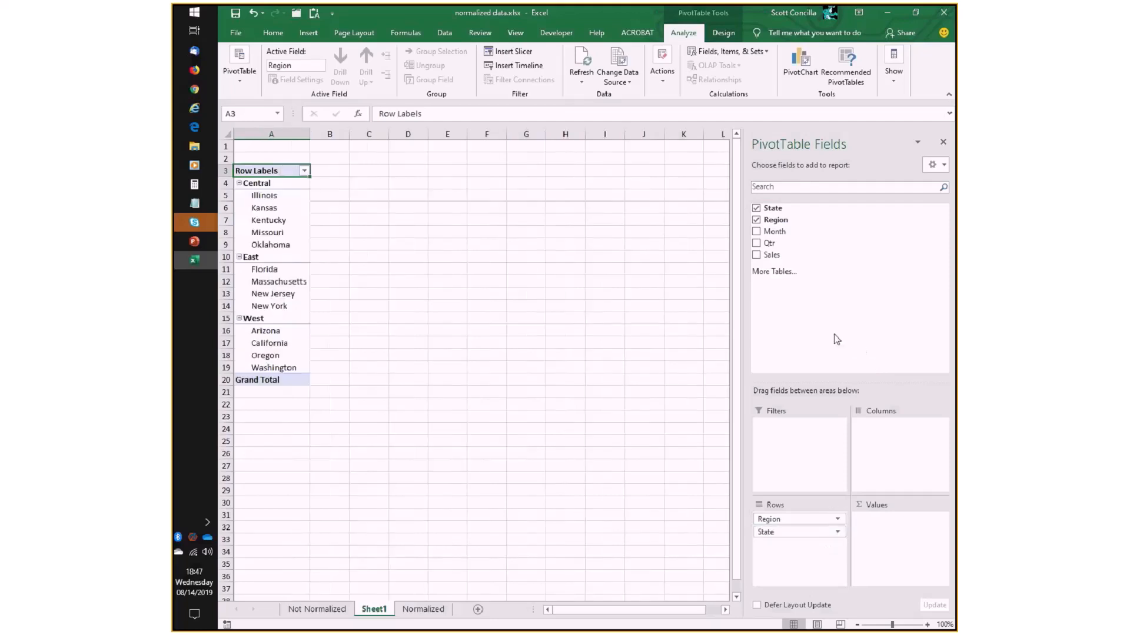
pyautogui.moveTo(781, 233); pyautogui.dragTo(892, 441)
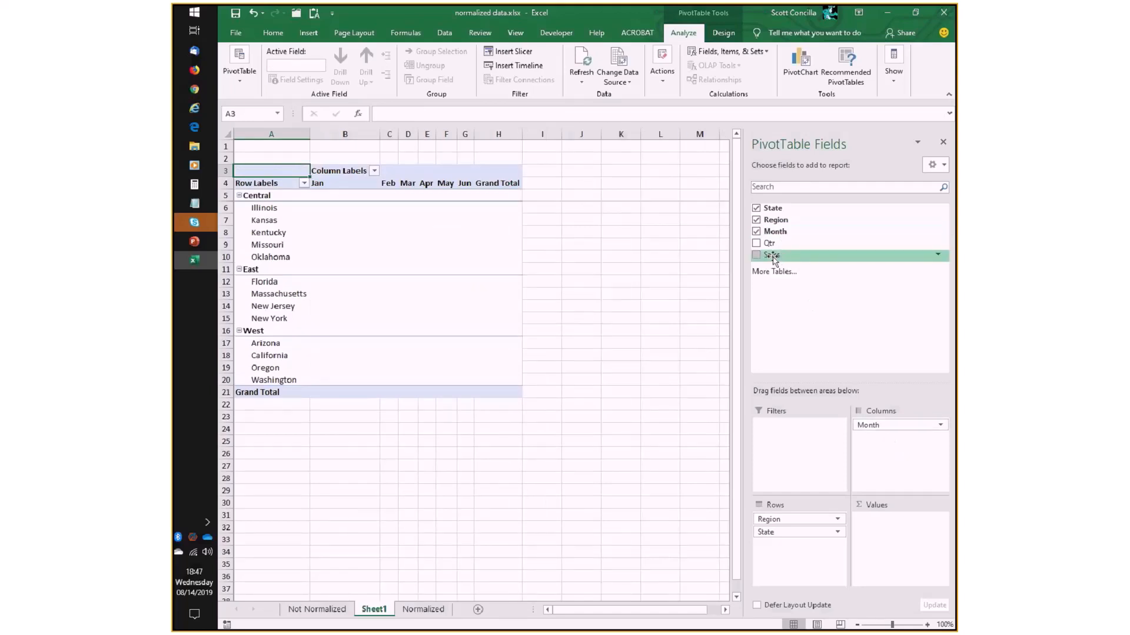
pyautogui.moveTo(774, 257); pyautogui.dragTo(895, 544)
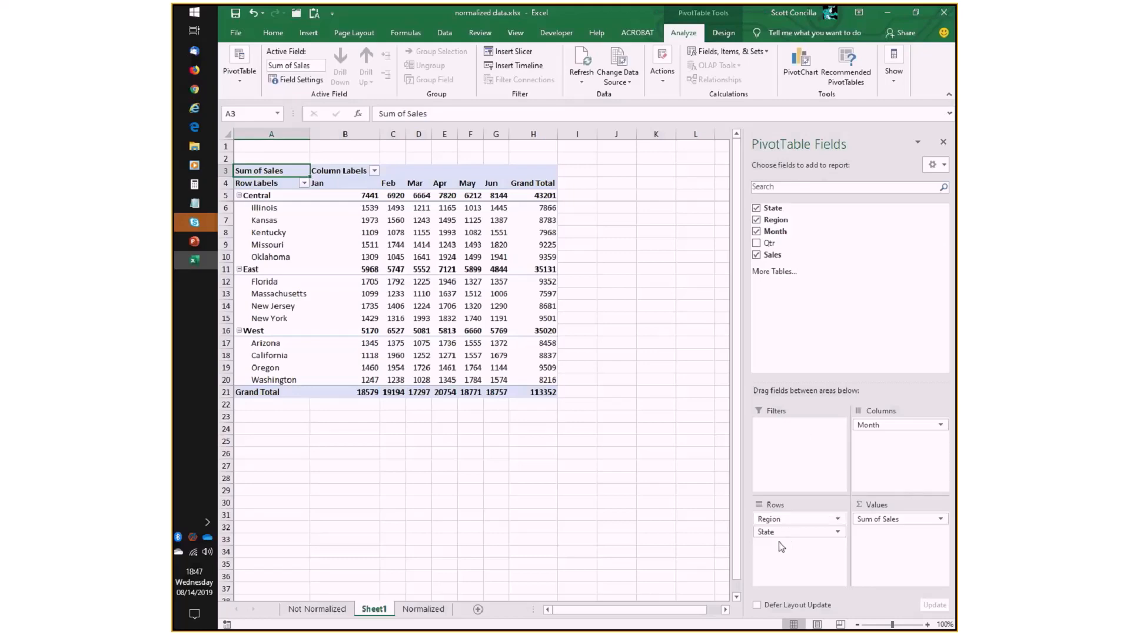
# - Change the PivotTable's report layout to Outline Form
pyautogui.click(928, 625)
pyautogui.click(927, 625)
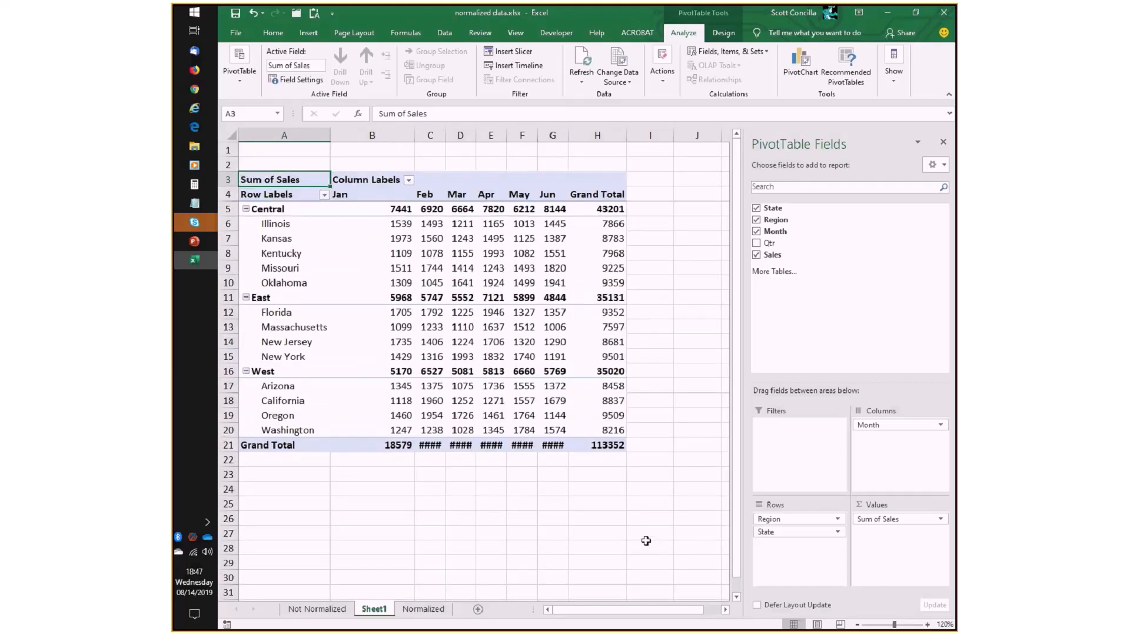
pyautogui.moveTo(490, 385)
pyautogui.moveTo(366, 292)
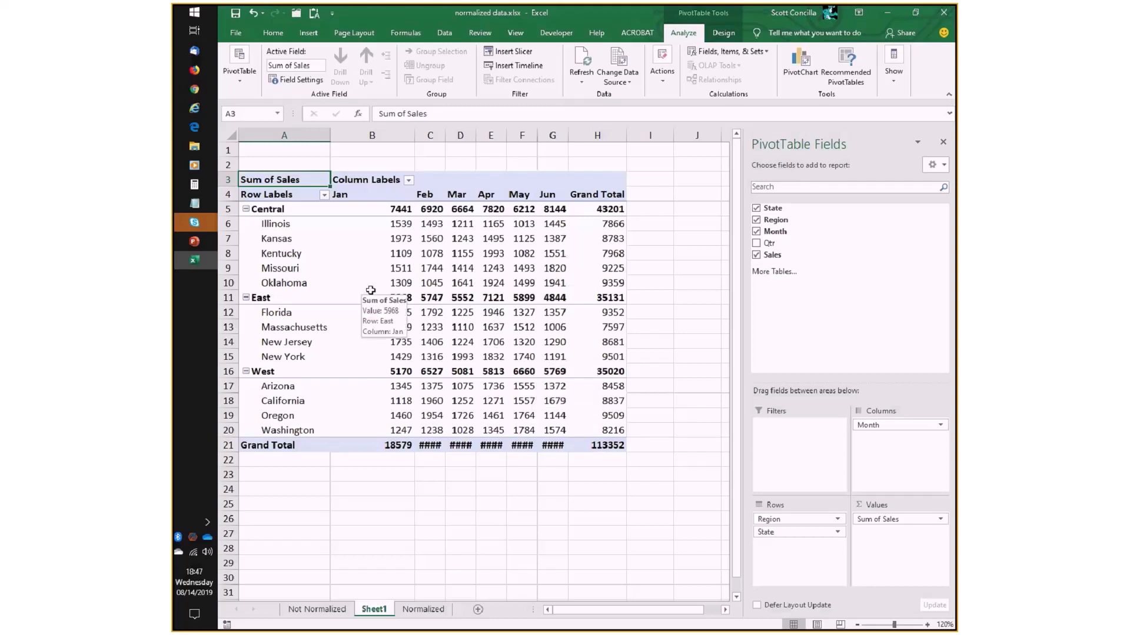
pyautogui.click(725, 33)
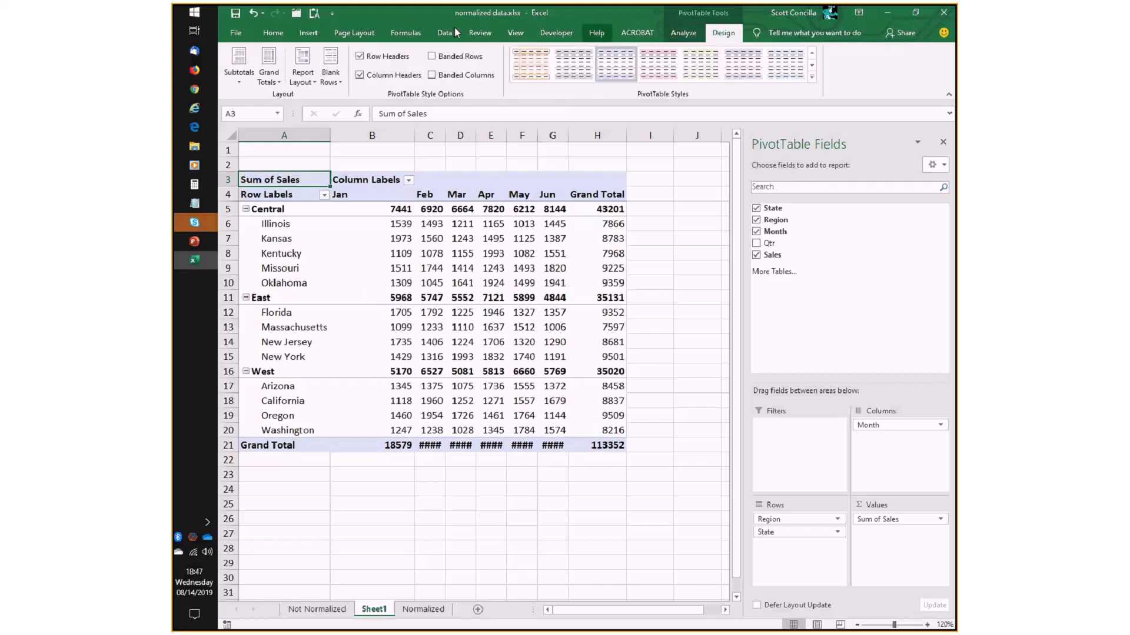
pyautogui.click(302, 76)
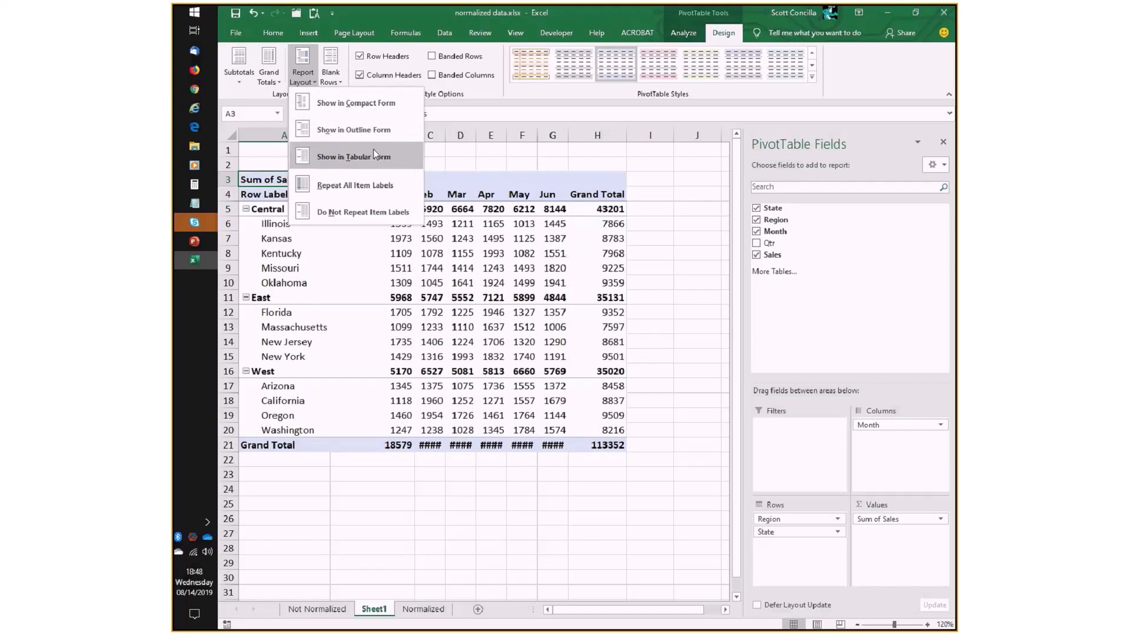
pyautogui.click(364, 130)
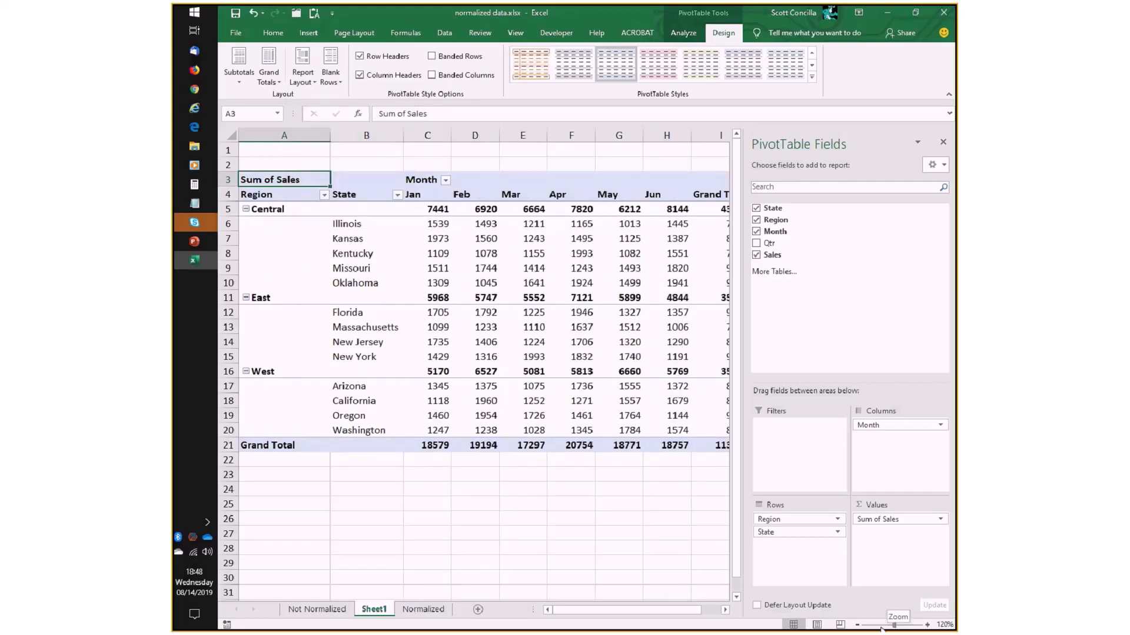
# - Select the values area C5:I21 to examine how Sales is summarized by region, state and month
pyautogui.click(858, 625)
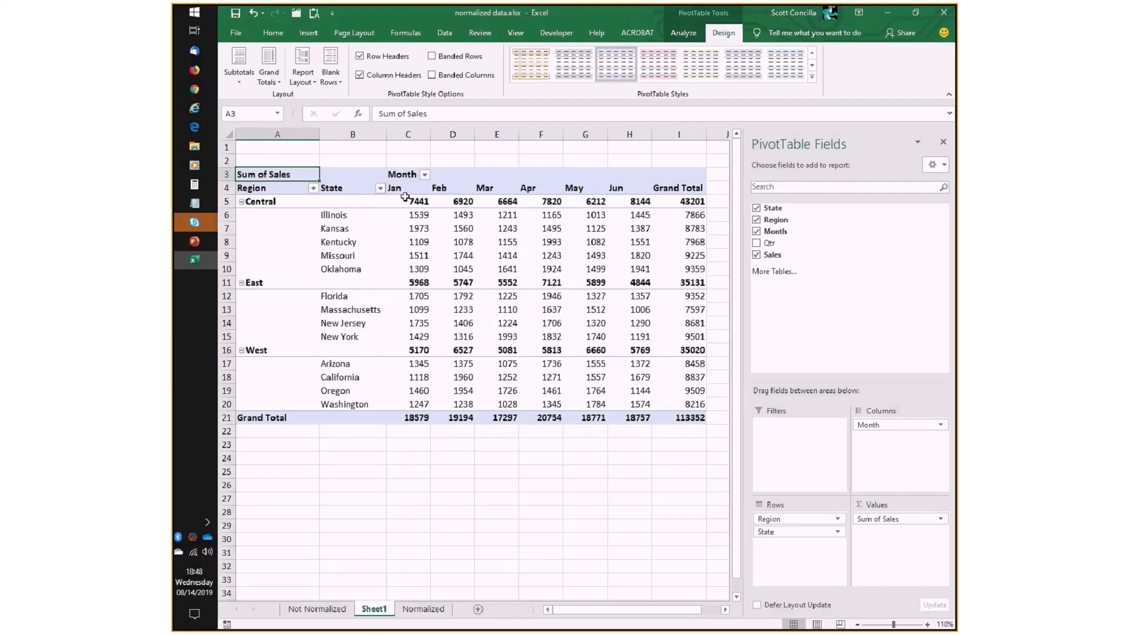
pyautogui.moveTo(405, 200); pyautogui.dragTo(683, 415)
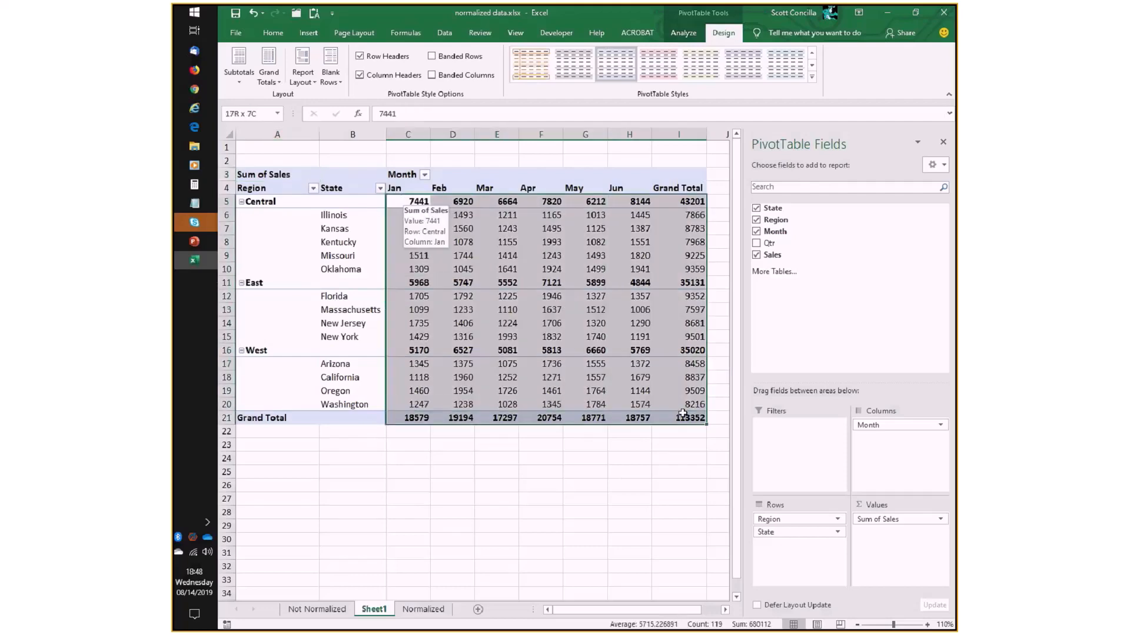
pyautogui.click(496, 241)
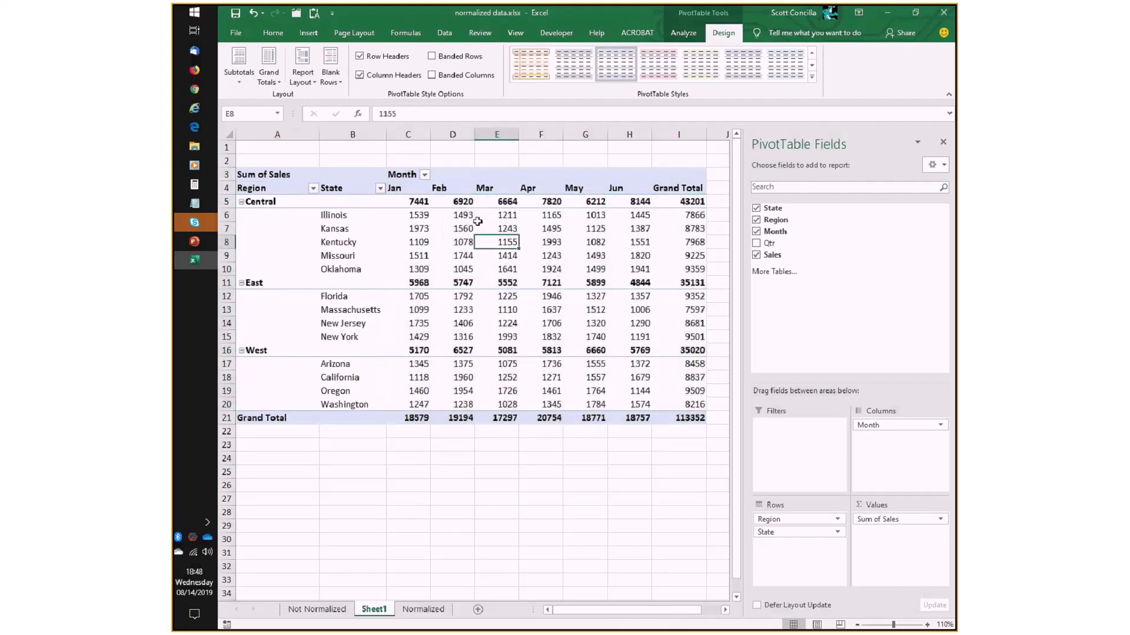
pyautogui.moveTo(413, 201)
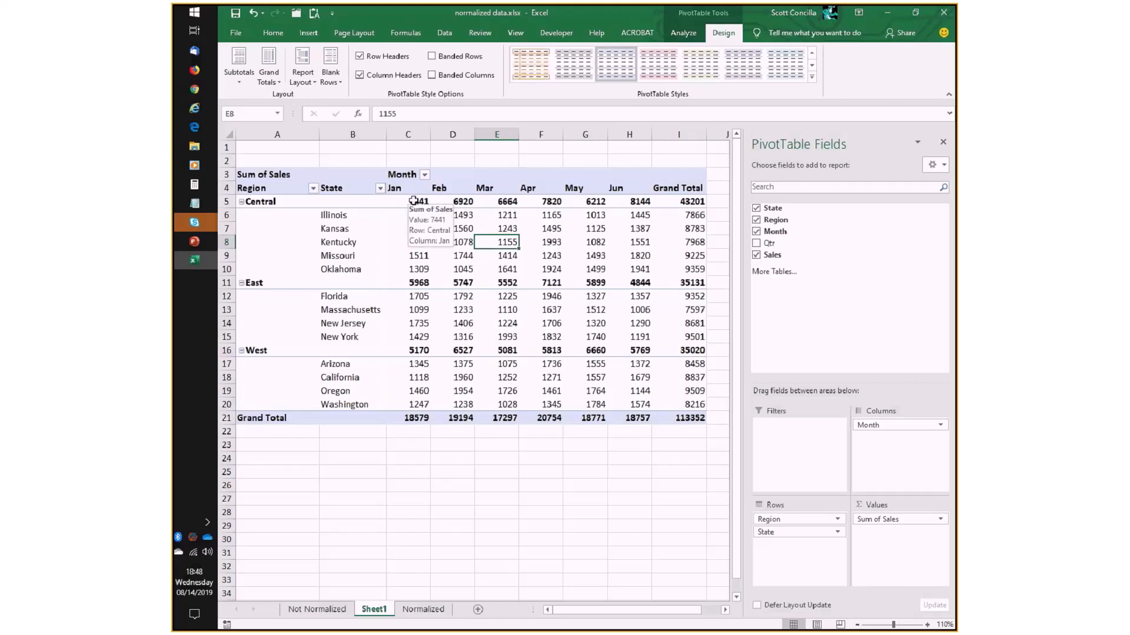
pyautogui.moveTo(414, 201); pyautogui.dragTo(677, 419)
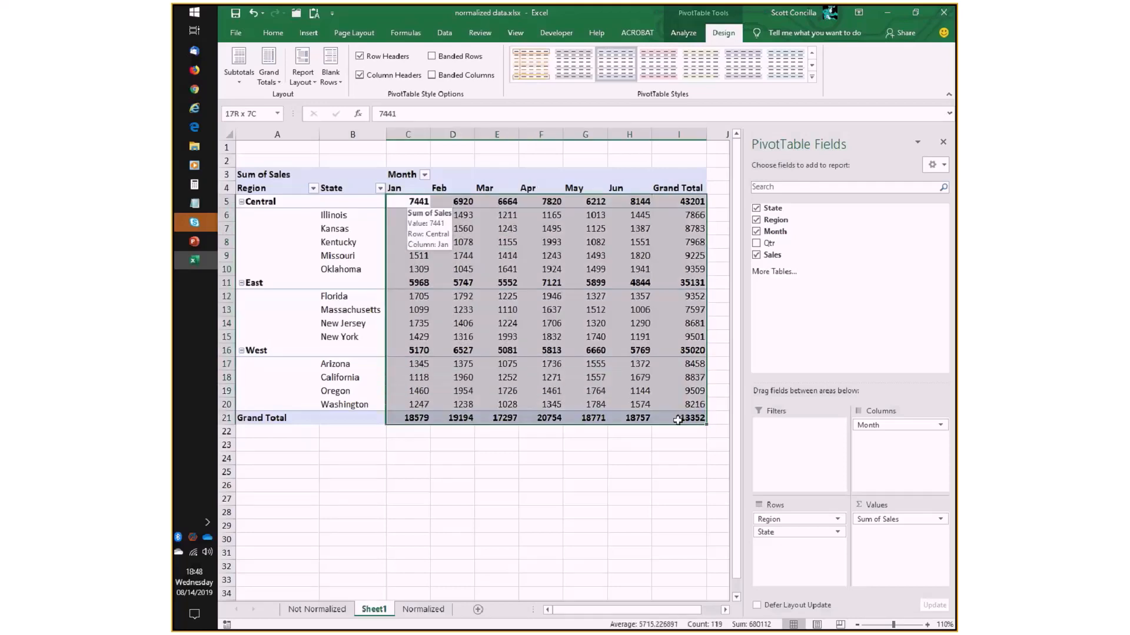
# - Check the source Sales column on the Normalized sheet and compare it with the PivotTable values C5:I21 on Sheet1
pyautogui.click(423, 611)
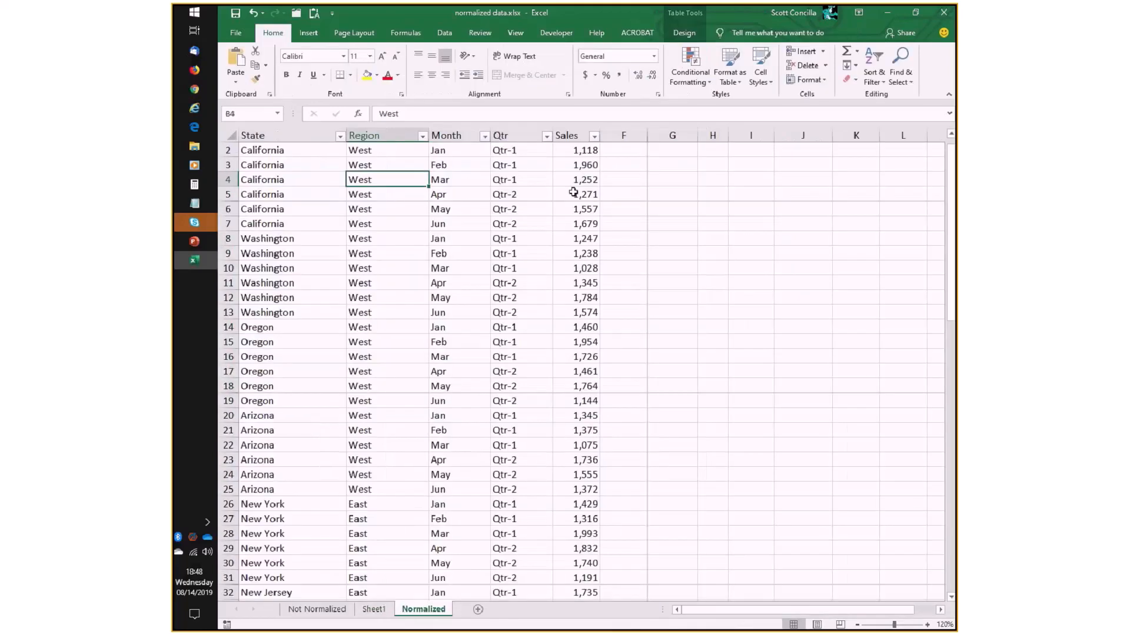
pyautogui.click(573, 193)
pyautogui.click(375, 609)
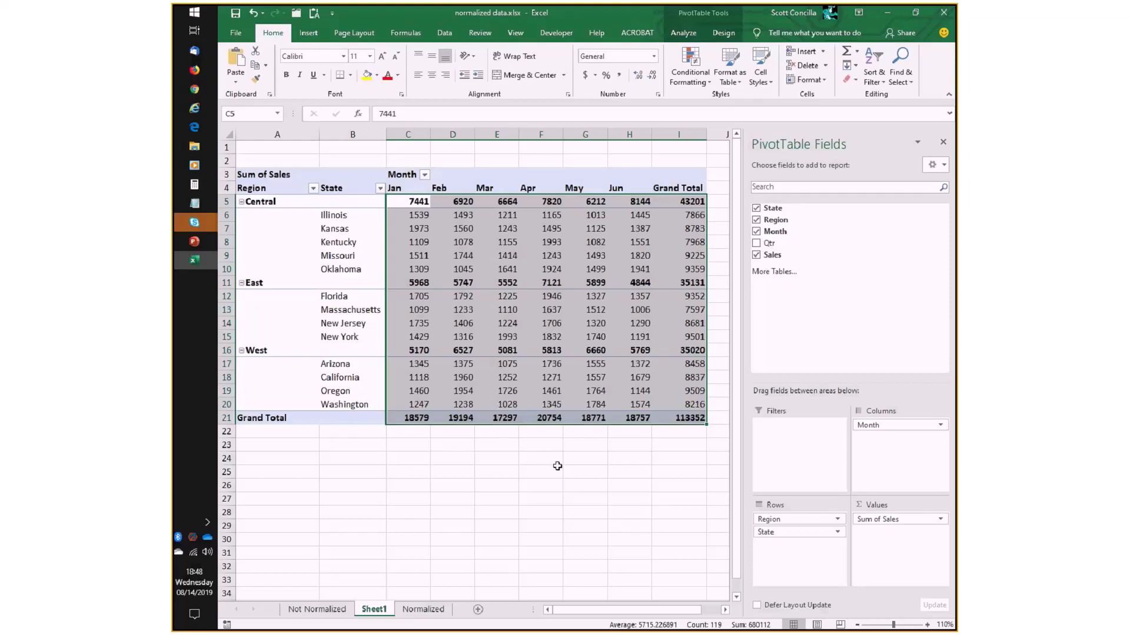
pyautogui.click(517, 284)
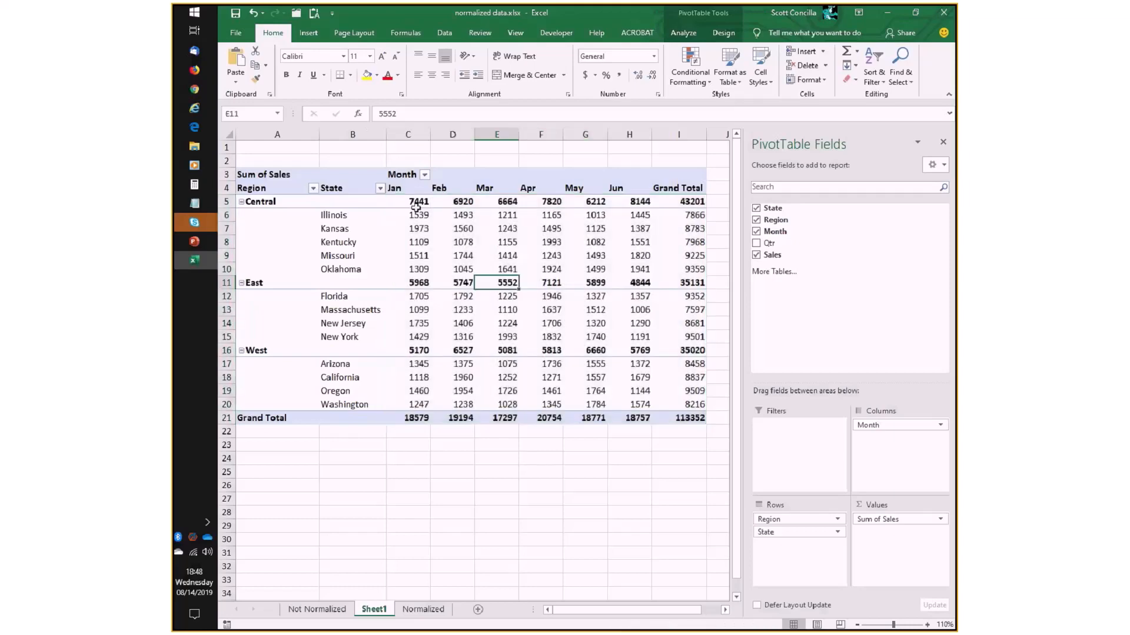
pyautogui.moveTo(416, 207); pyautogui.dragTo(703, 421)
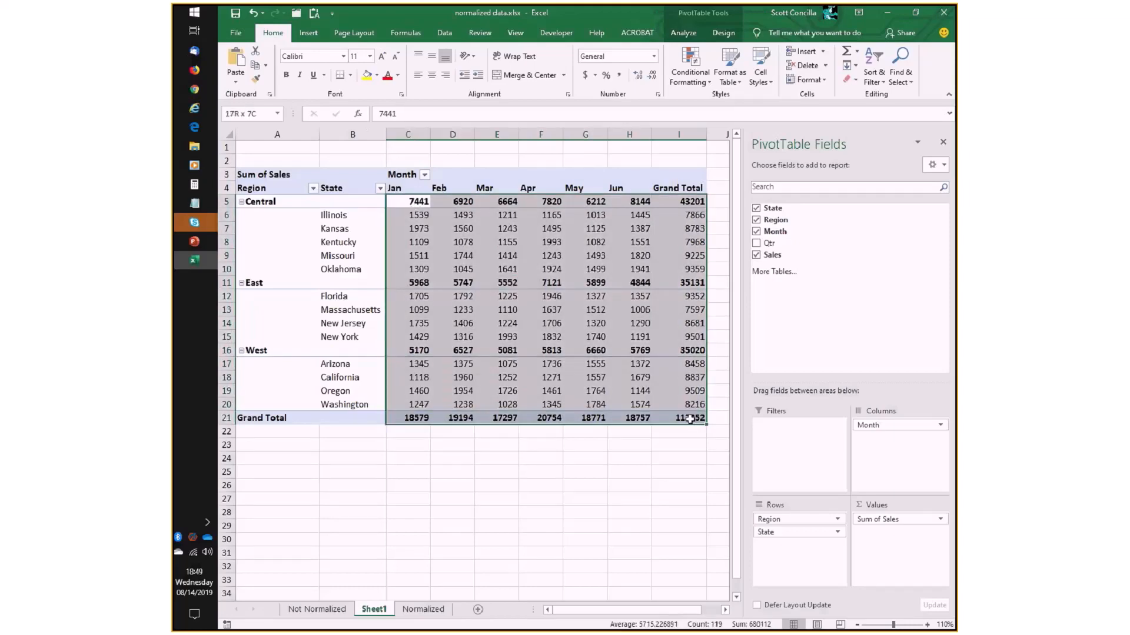
pyautogui.click(496, 296)
pyautogui.moveTo(415, 201); pyautogui.dragTo(696, 417)
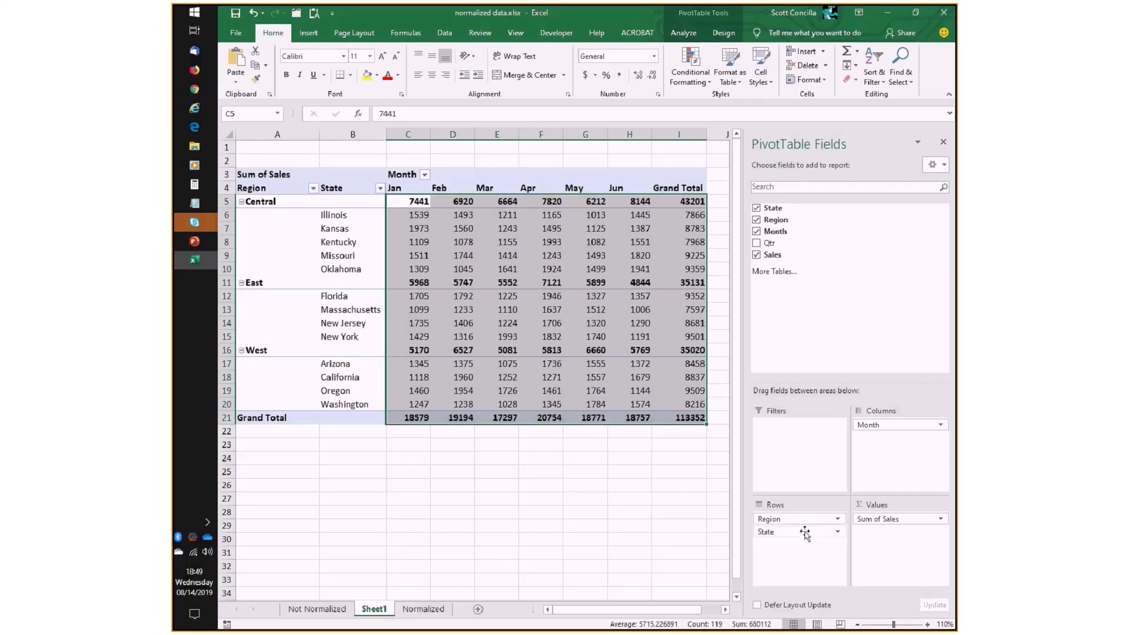
# - Try State above Region in the PivotTable rows and restore Region above State, keeping Month in the columns
pyautogui.moveTo(798, 523); pyautogui.dragTo(810, 555)
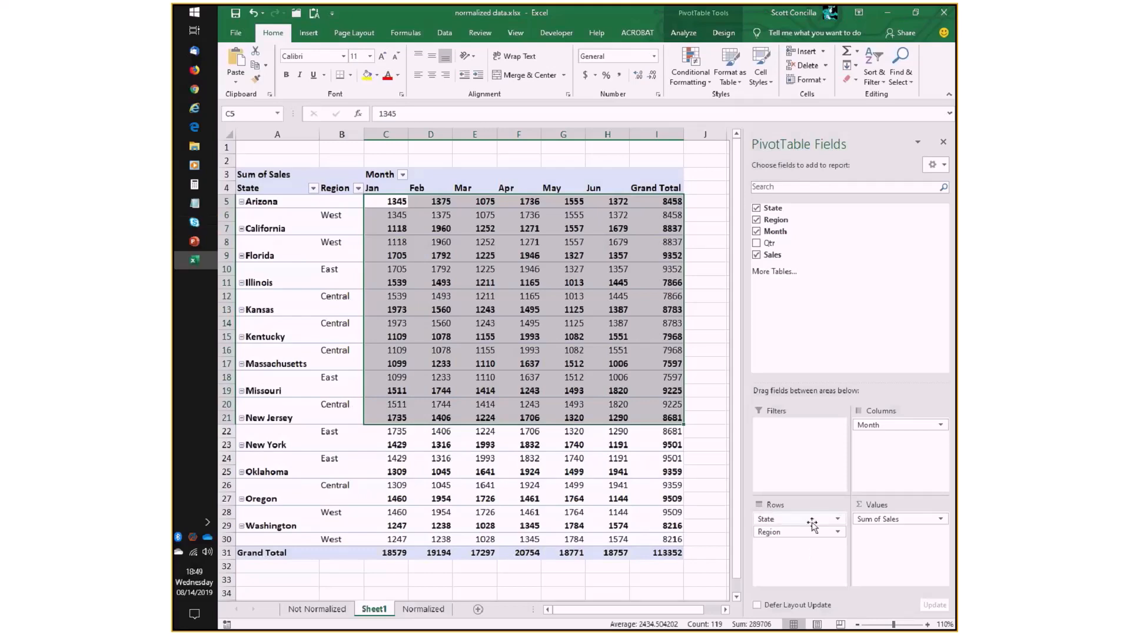
pyautogui.moveTo(812, 525)
pyautogui.mouseDown()
pyautogui.moveTo(869, 438)
pyautogui.moveTo(810, 550)
pyautogui.moveTo(887, 432)
pyautogui.moveTo(832, 520)
pyautogui.moveTo(799, 534)
pyautogui.mouseUp()
pyautogui.moveTo(794, 518); pyautogui.dragTo(893, 470)
pyautogui.moveTo(893, 426); pyautogui.dragTo(789, 514)
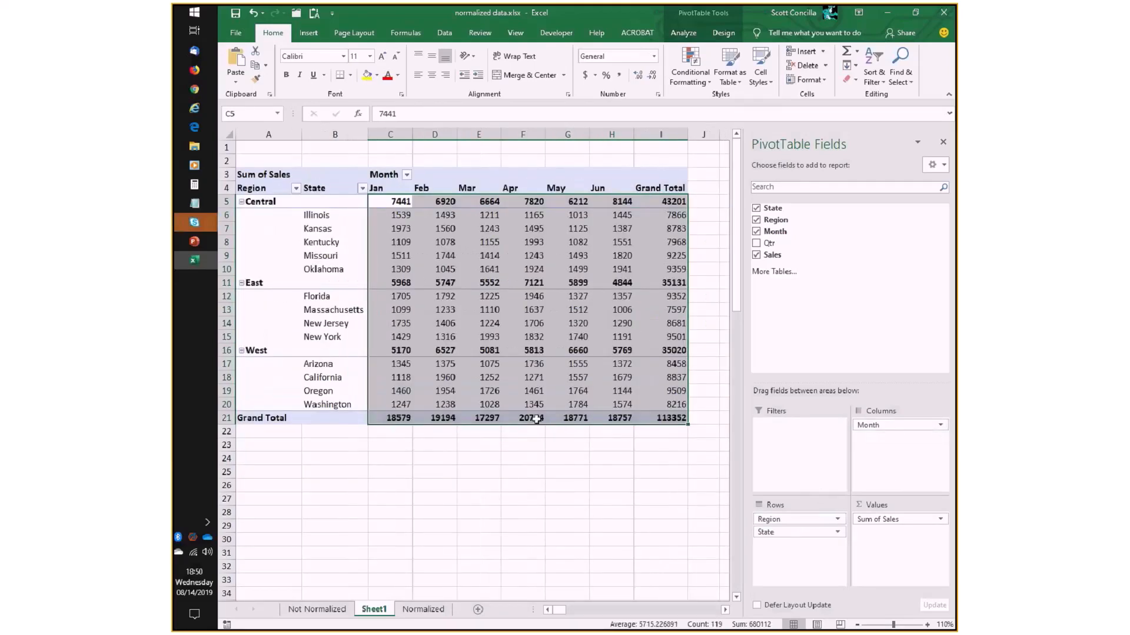
# - Format the Sum of Sales values as Accounting with the $ symbol and 2 decimal places in the value field settings
pyautogui.click(520, 380)
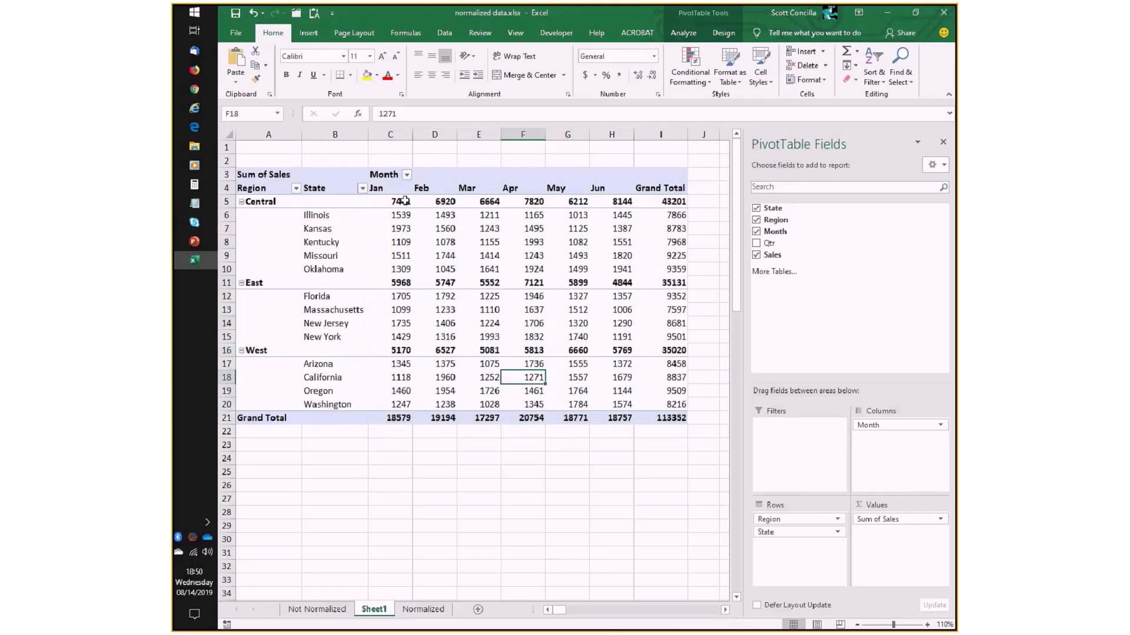
pyautogui.moveTo(405, 200)
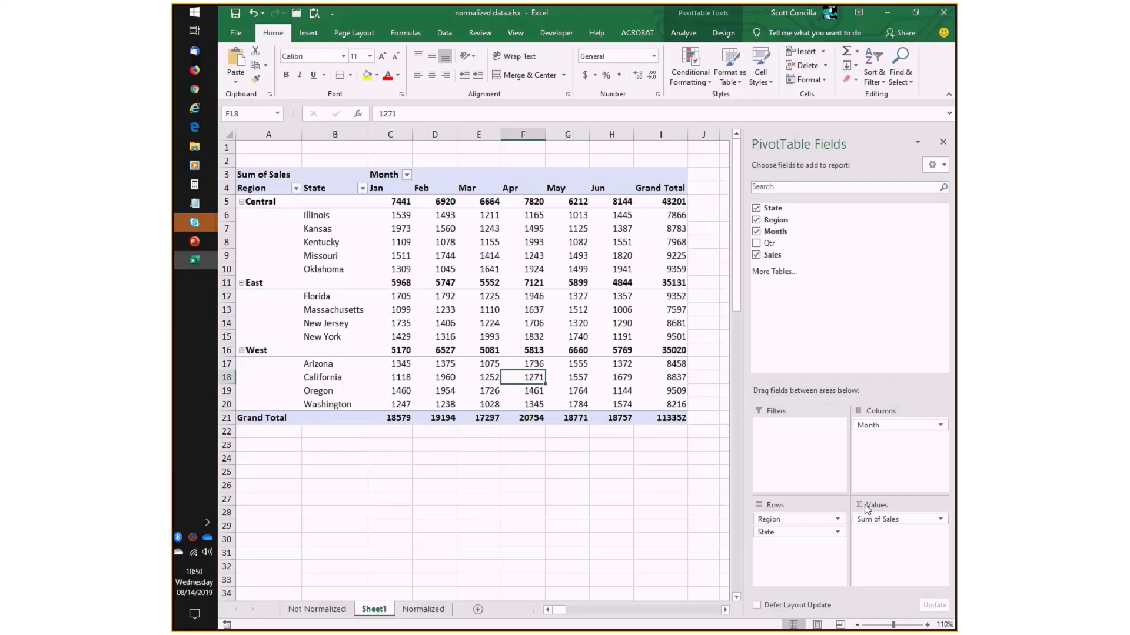
pyautogui.click(941, 520)
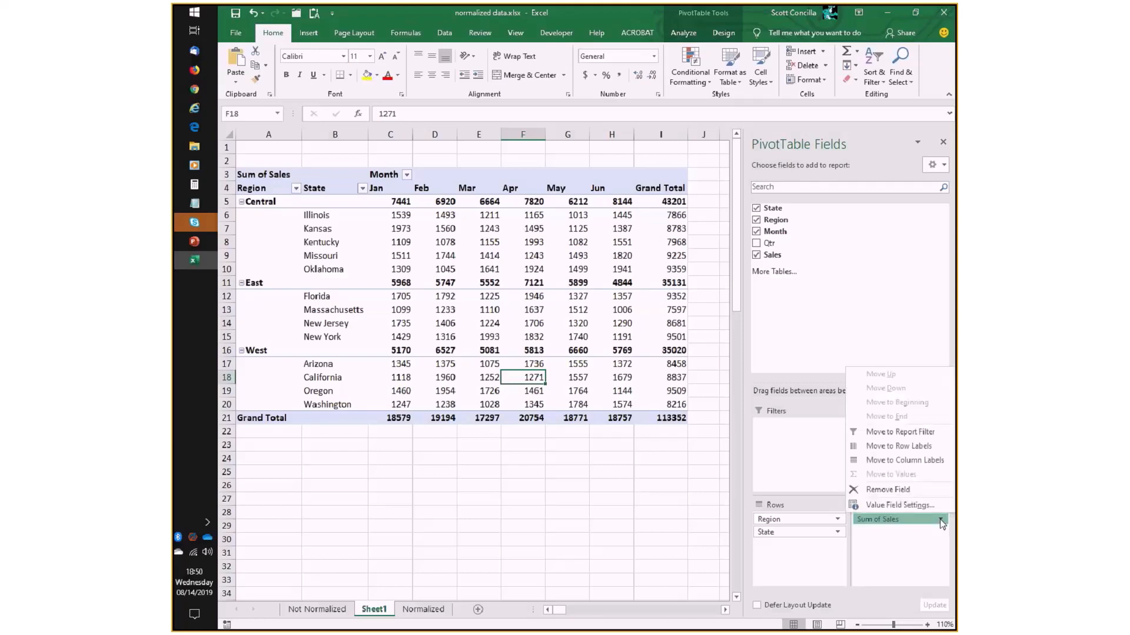
pyautogui.click(890, 506)
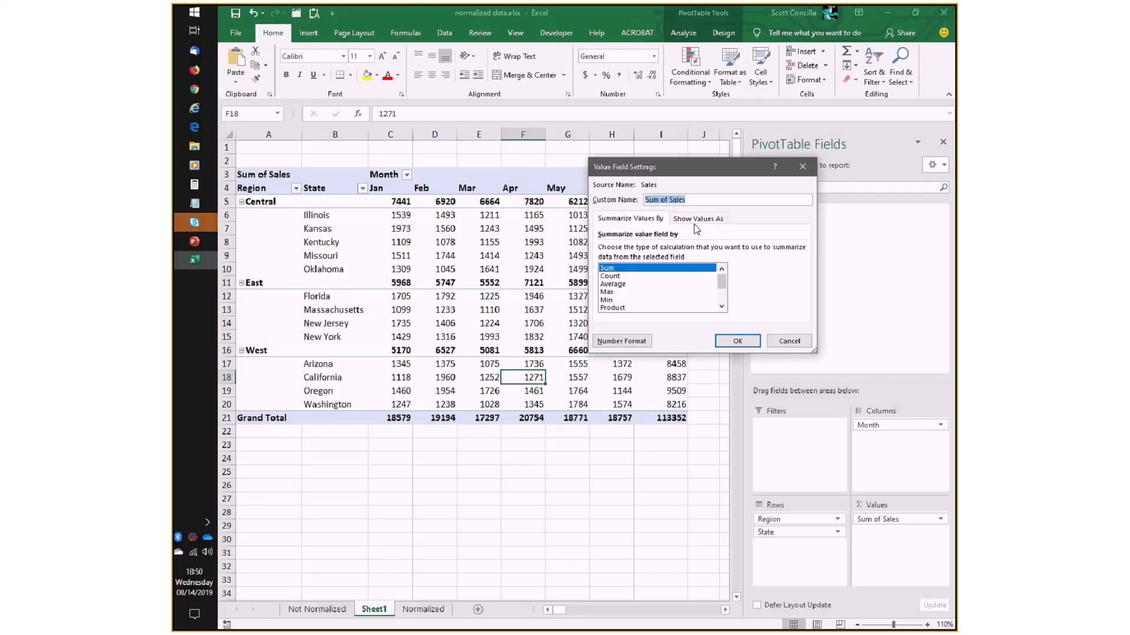
pyautogui.click(640, 347)
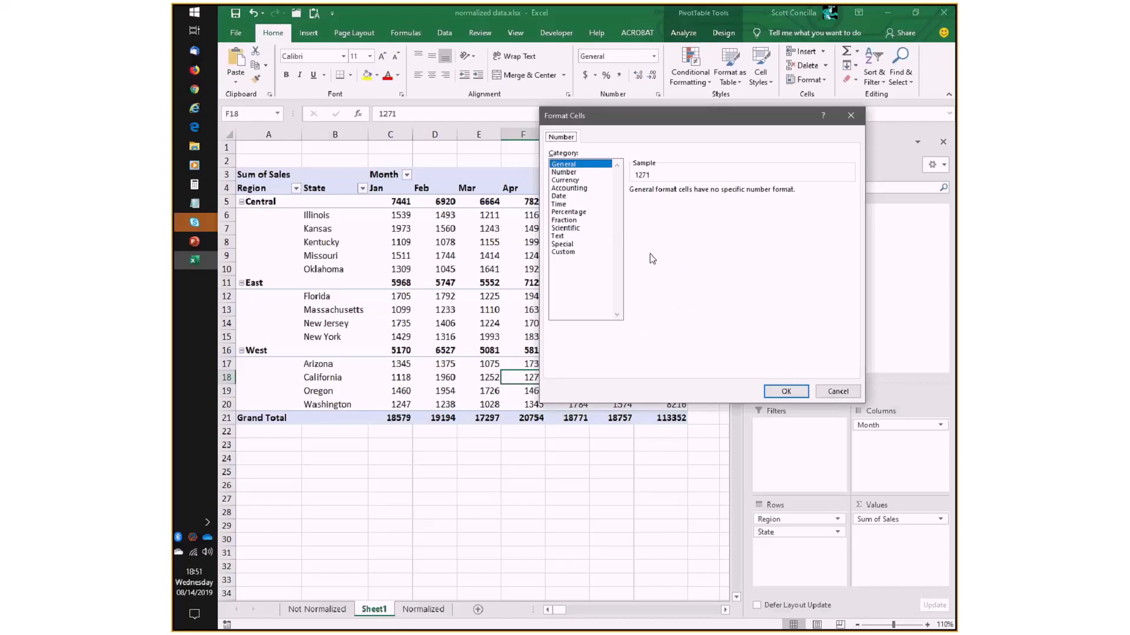
pyautogui.click(571, 180)
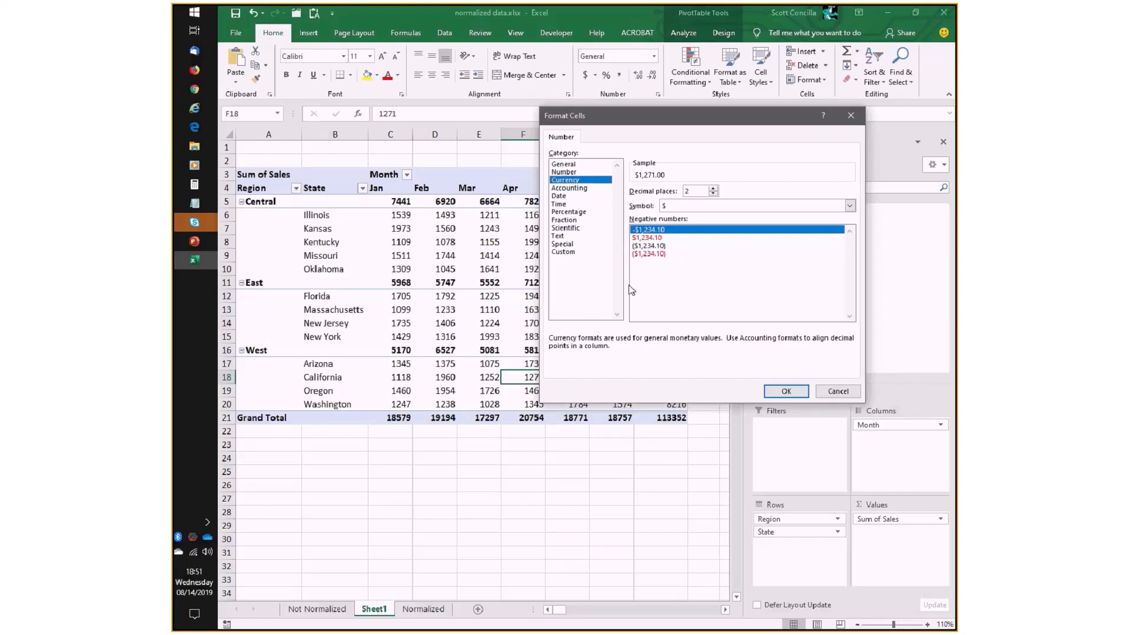
pyautogui.click(569, 187)
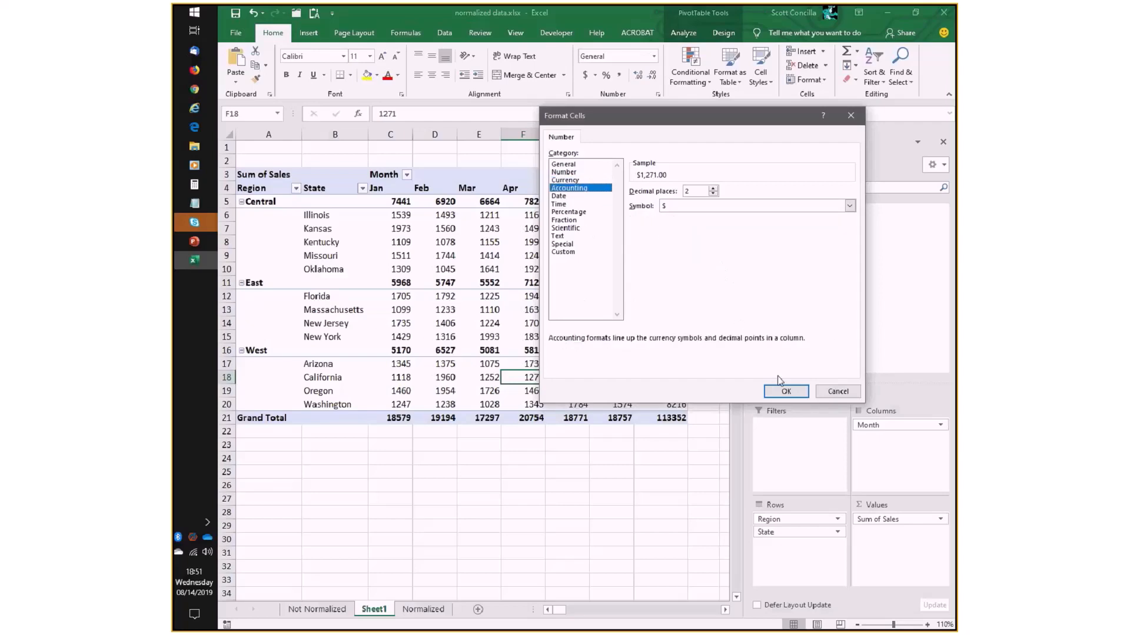
pyautogui.click(783, 390)
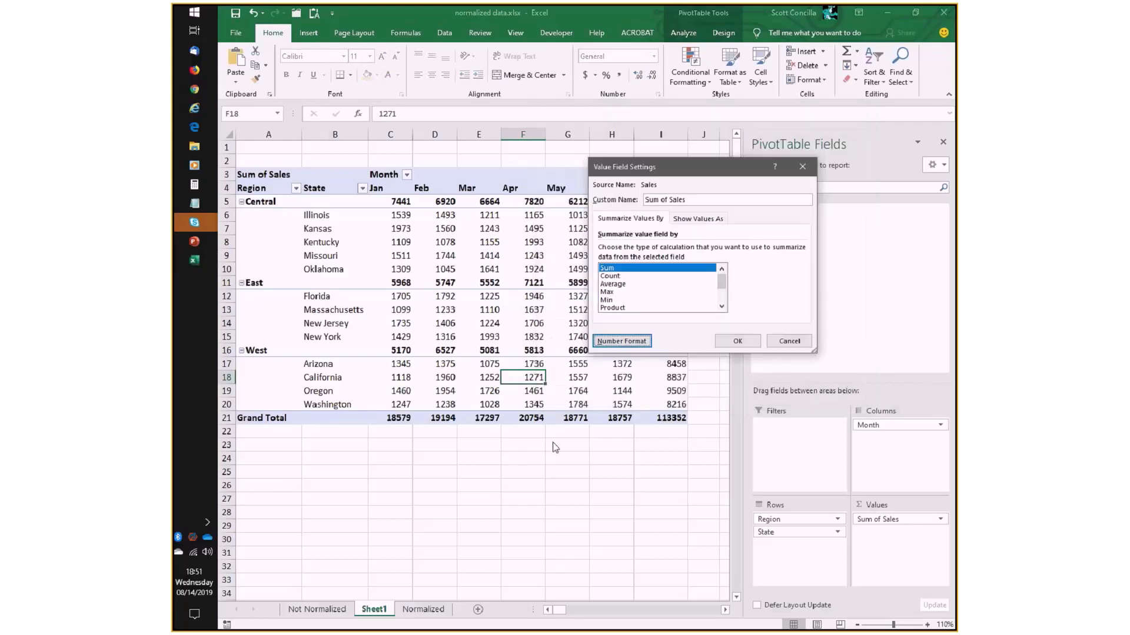
pyautogui.click(737, 342)
# - Narrow the PivotTable field list to give the sheet more room and sort the Region labels from Z to A
pyautogui.moveTo(743, 517); pyautogui.dragTo(790, 516)
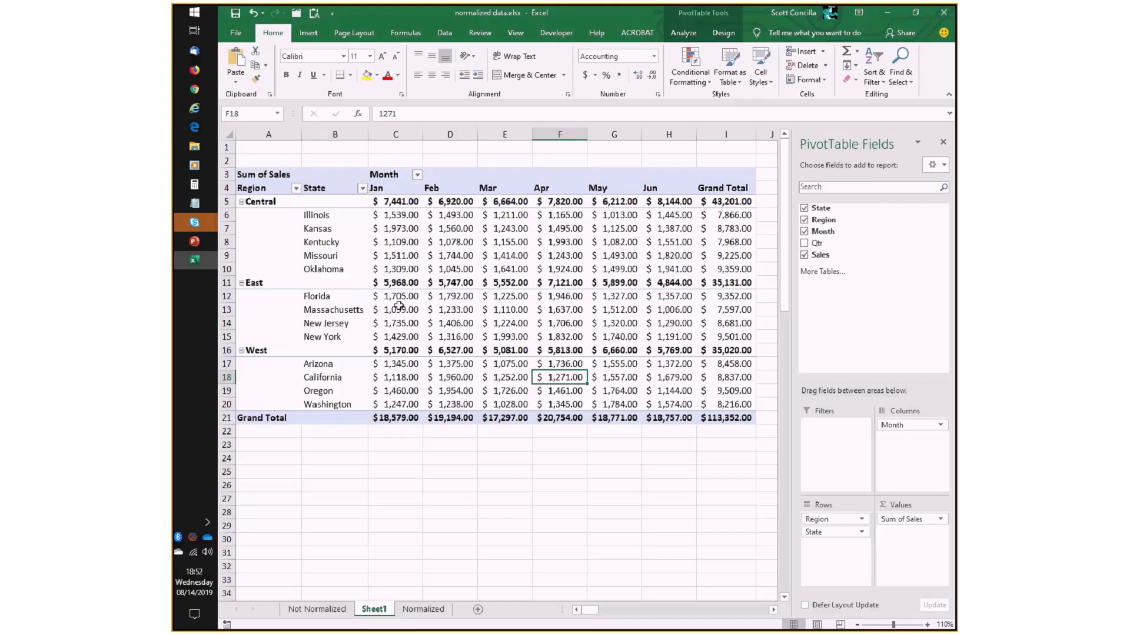
pyautogui.moveTo(398, 304)
pyautogui.moveTo(388, 229)
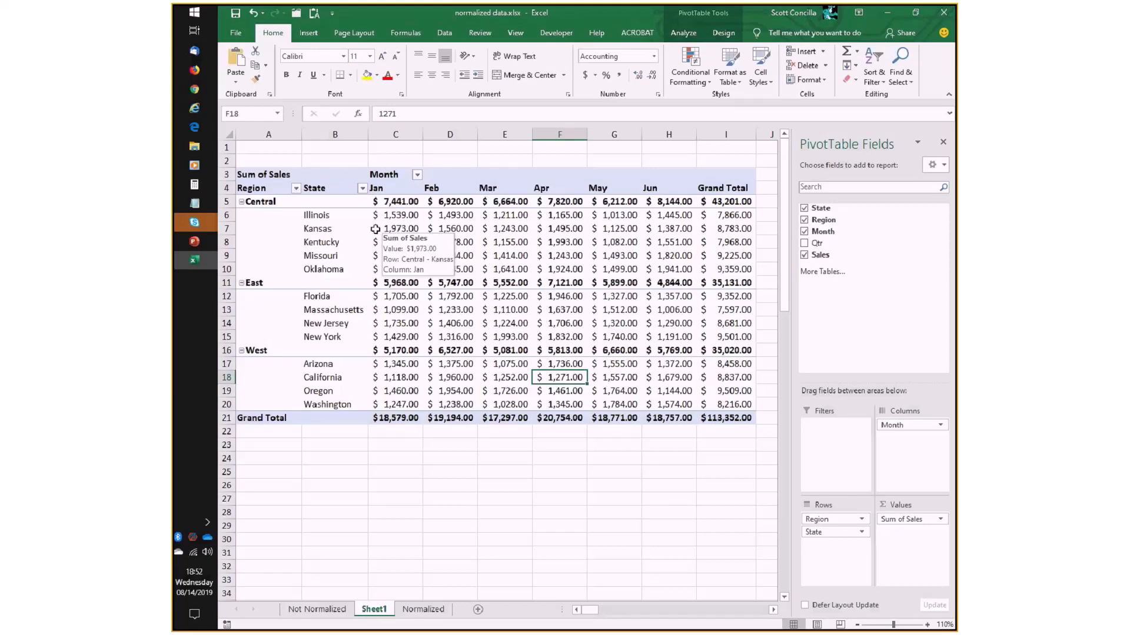
pyautogui.moveTo(286, 216)
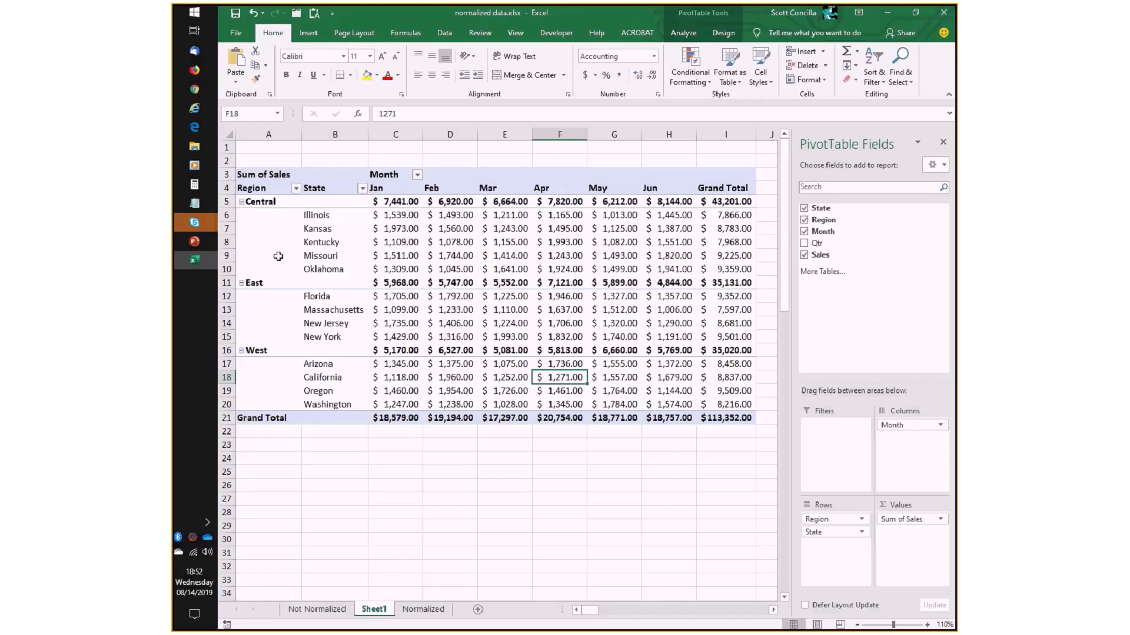
pyautogui.click(296, 189)
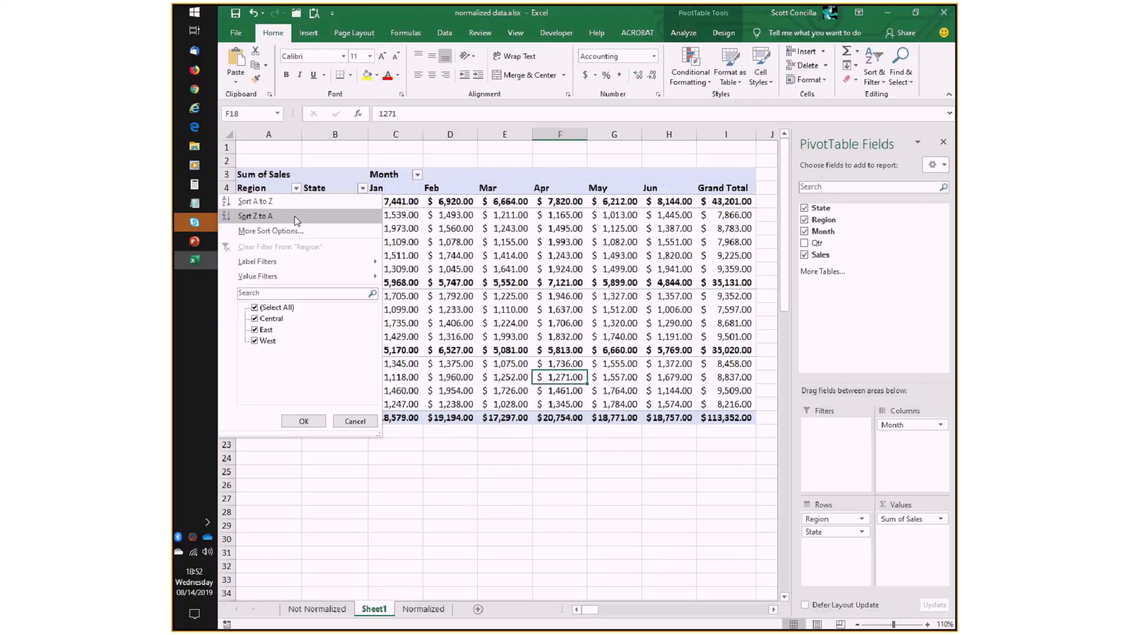
pyautogui.click(294, 217)
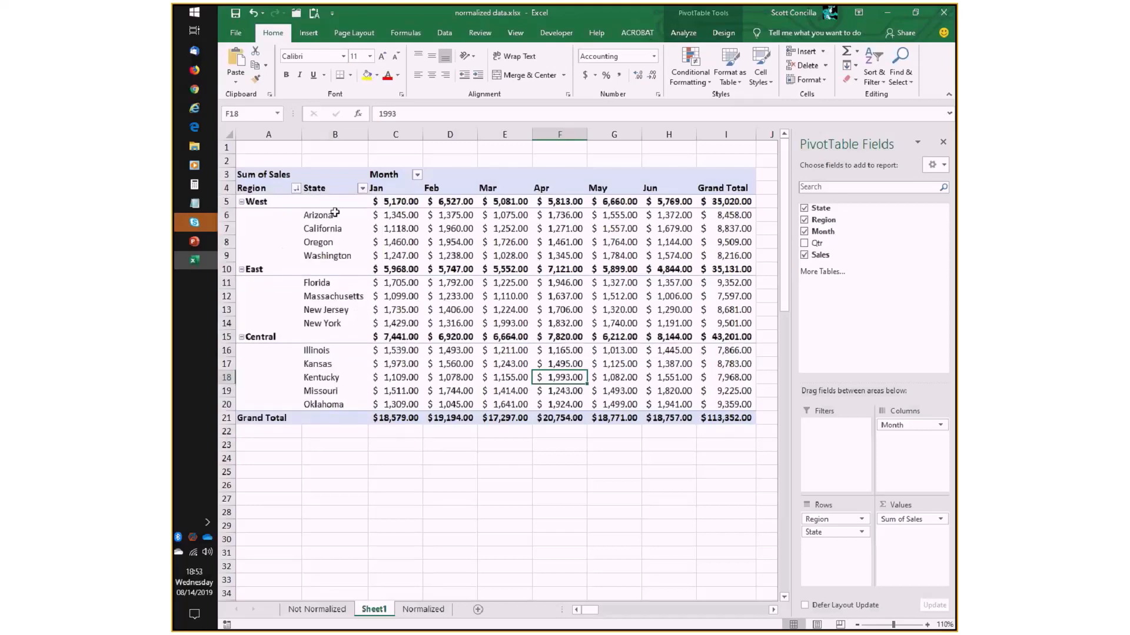
# - Sort the State labels within each region of the PivotTable from Z to A
pyautogui.click(362, 189)
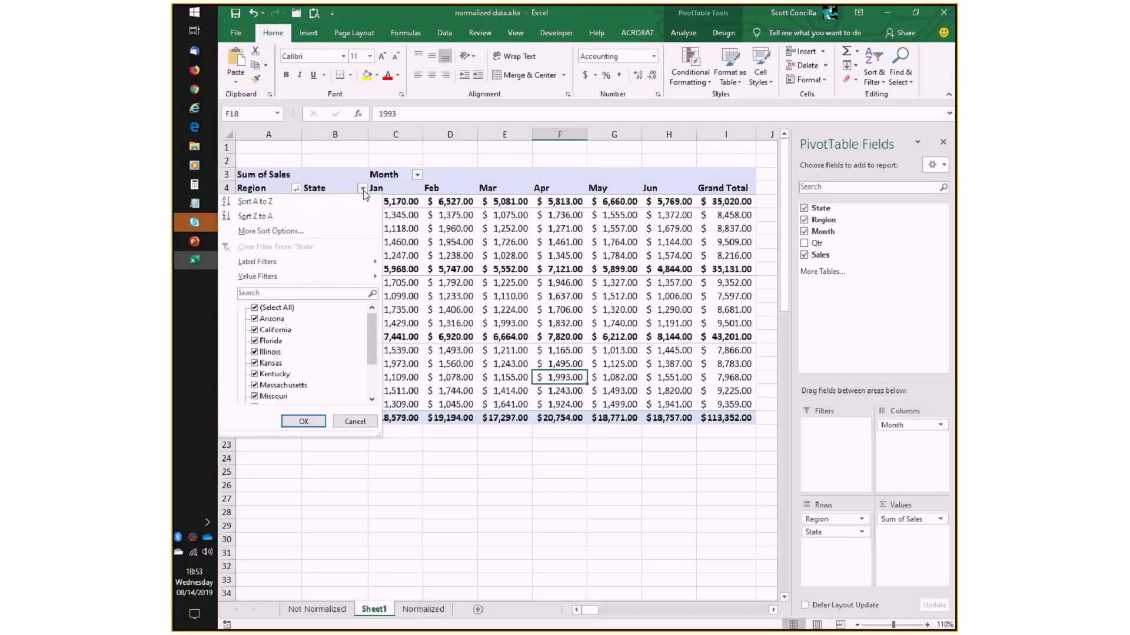
pyautogui.click(255, 216)
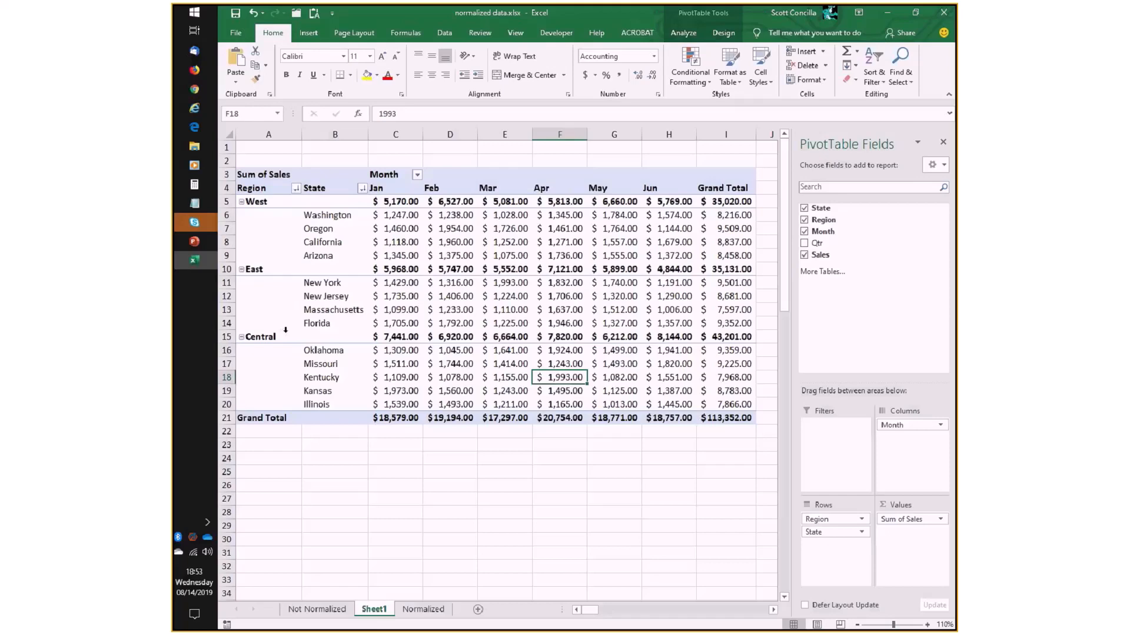
# - Sort both the Region labels and the State labels of the PivotTable from A to Z
pyautogui.click(296, 189)
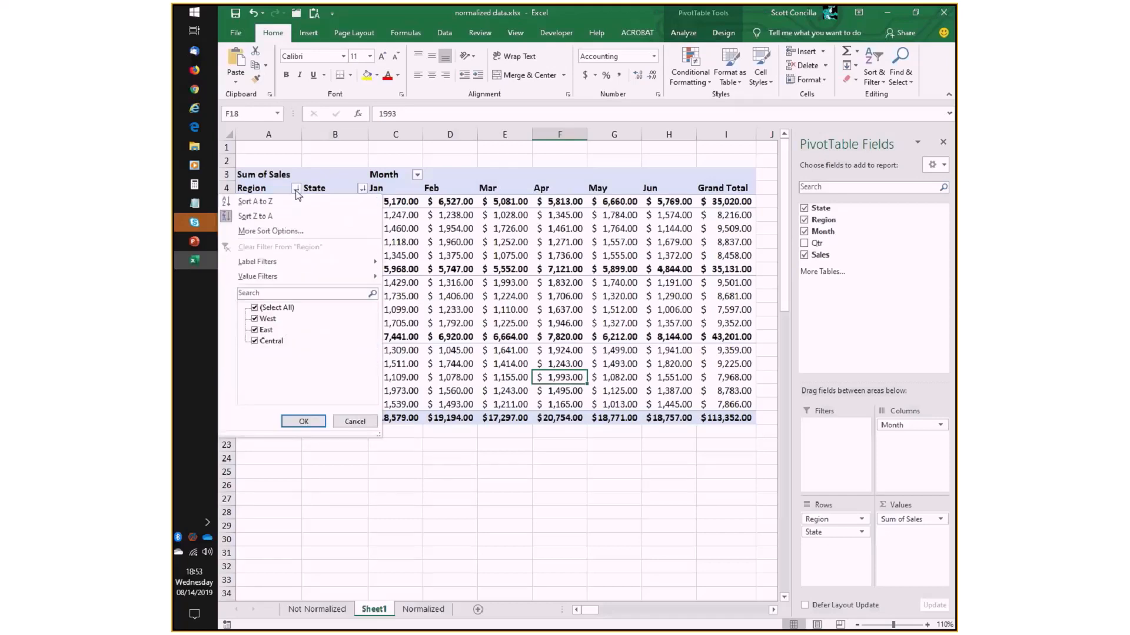
pyautogui.click(254, 201)
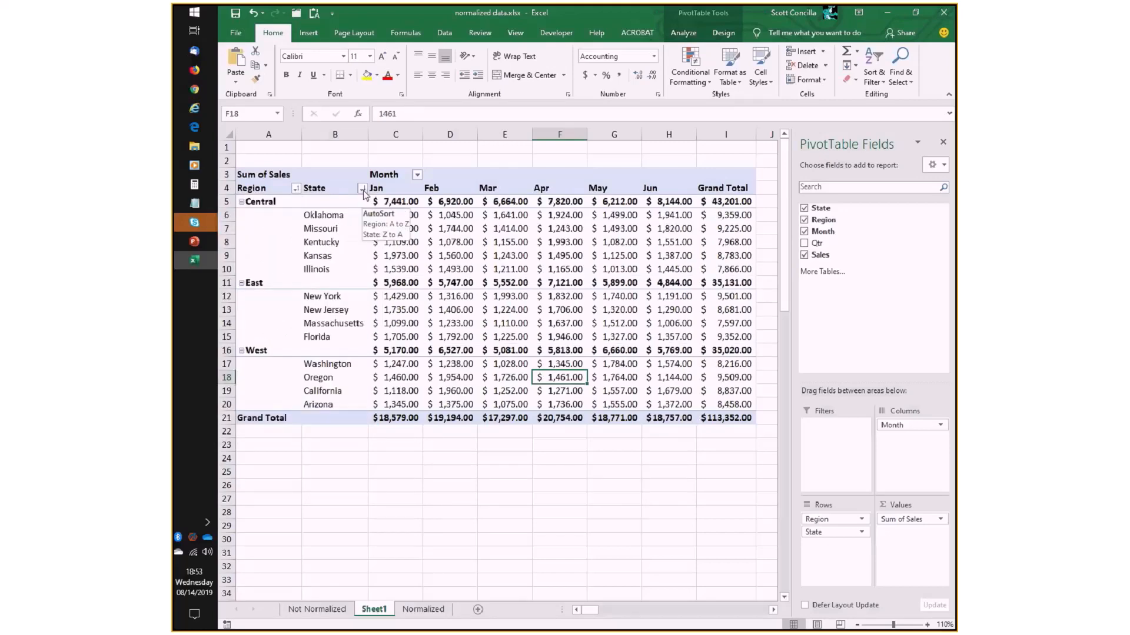
pyautogui.click(363, 190)
pyautogui.click(294, 202)
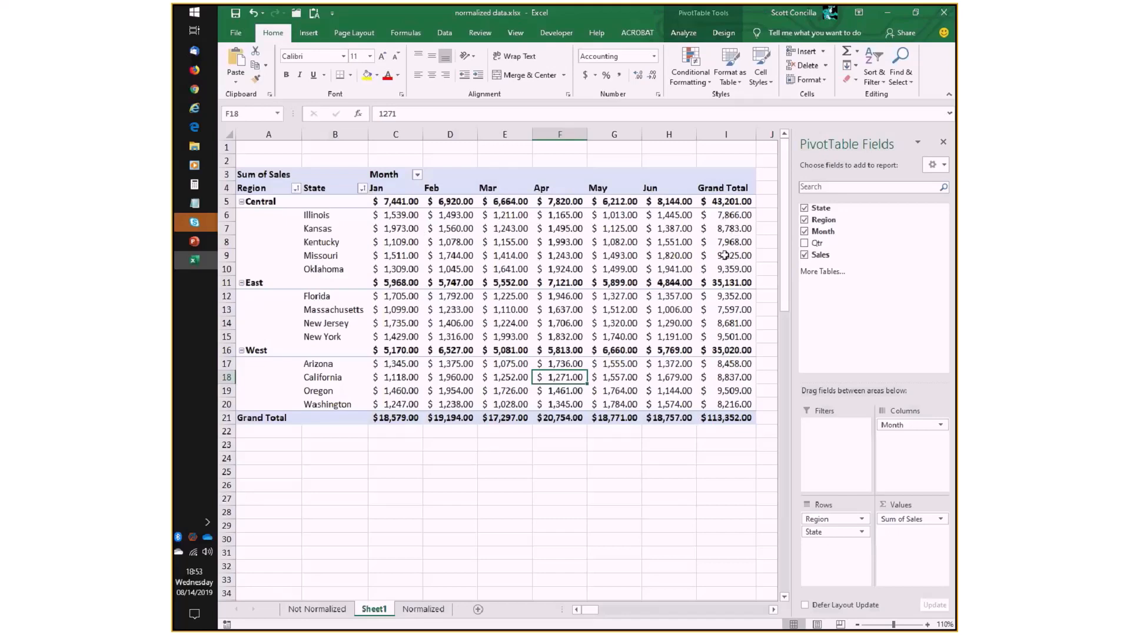
pyautogui.moveTo(713, 228)
pyautogui.click(363, 189)
pyautogui.click(300, 235)
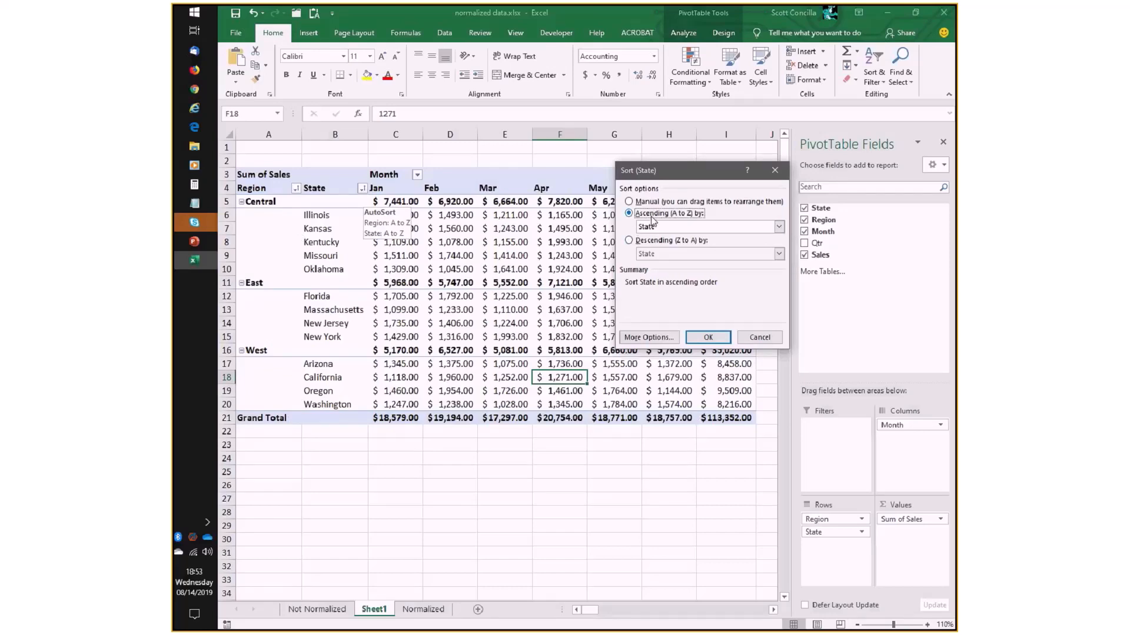
pyautogui.click(779, 227)
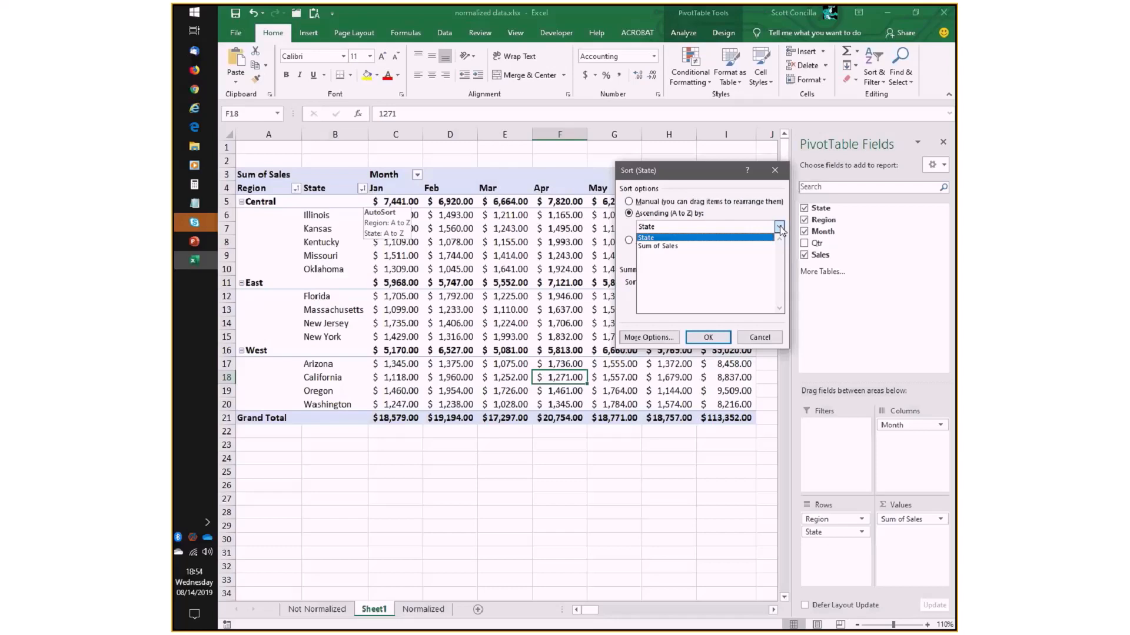
pyautogui.click(668, 247)
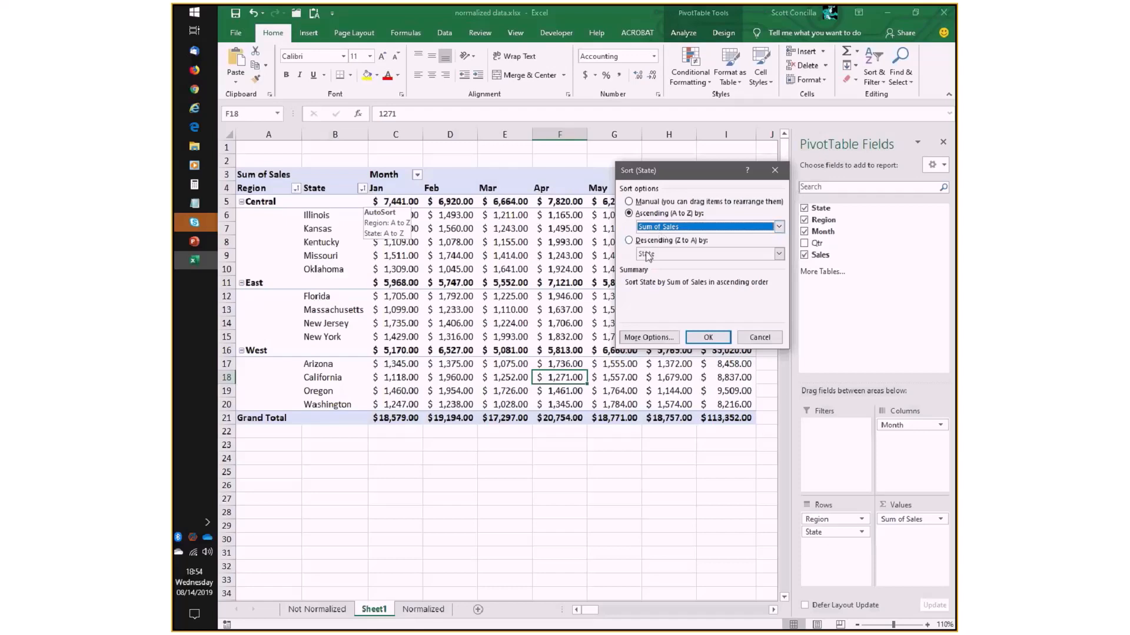
pyautogui.click(758, 339)
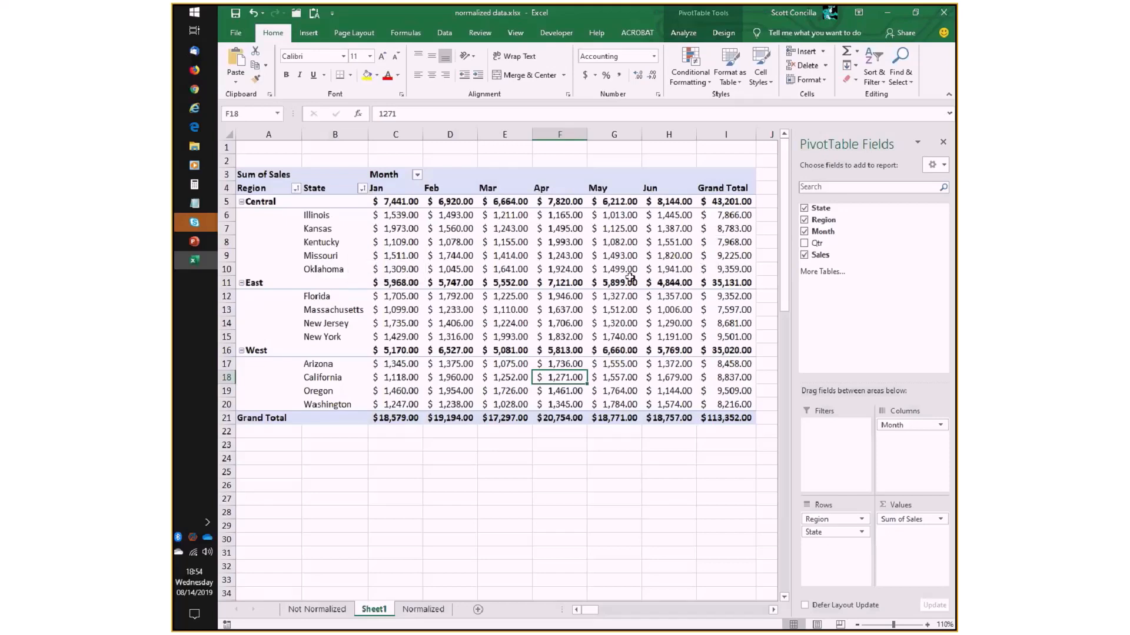
# - Sort the State field in ascending order by Sum of Sales using its additional sort options
pyautogui.click(363, 189)
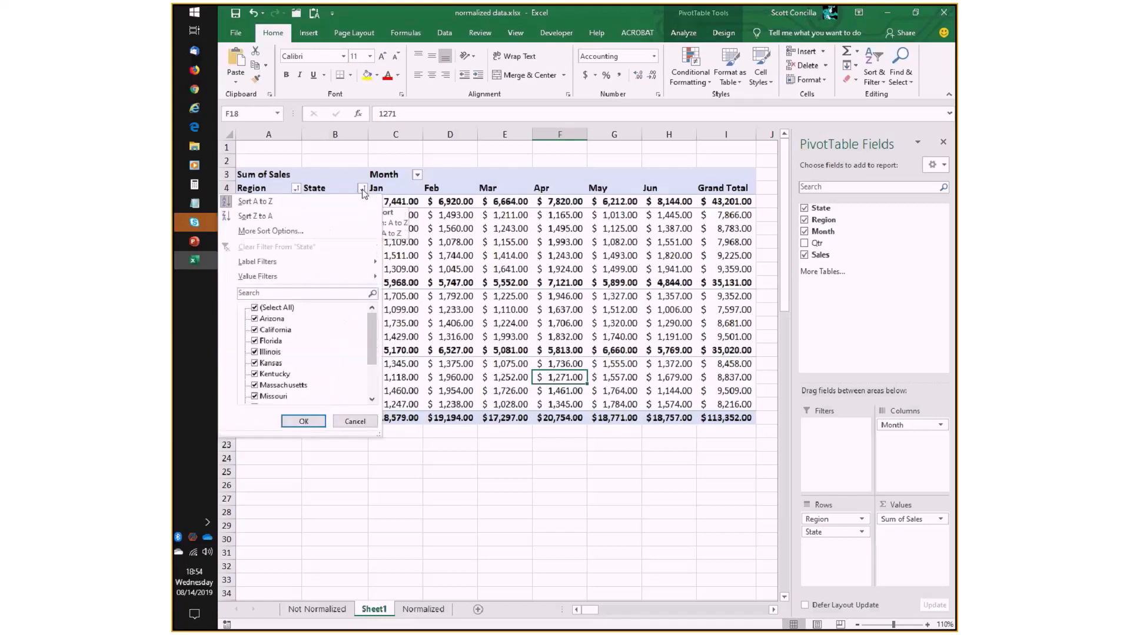
pyautogui.click(284, 234)
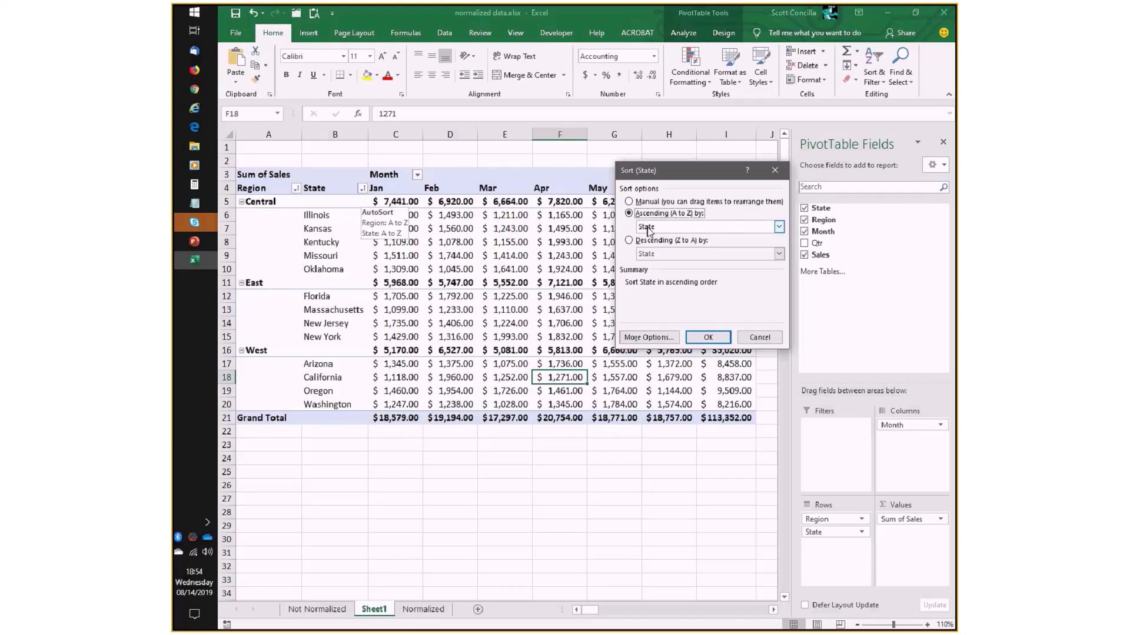
pyautogui.click(775, 230)
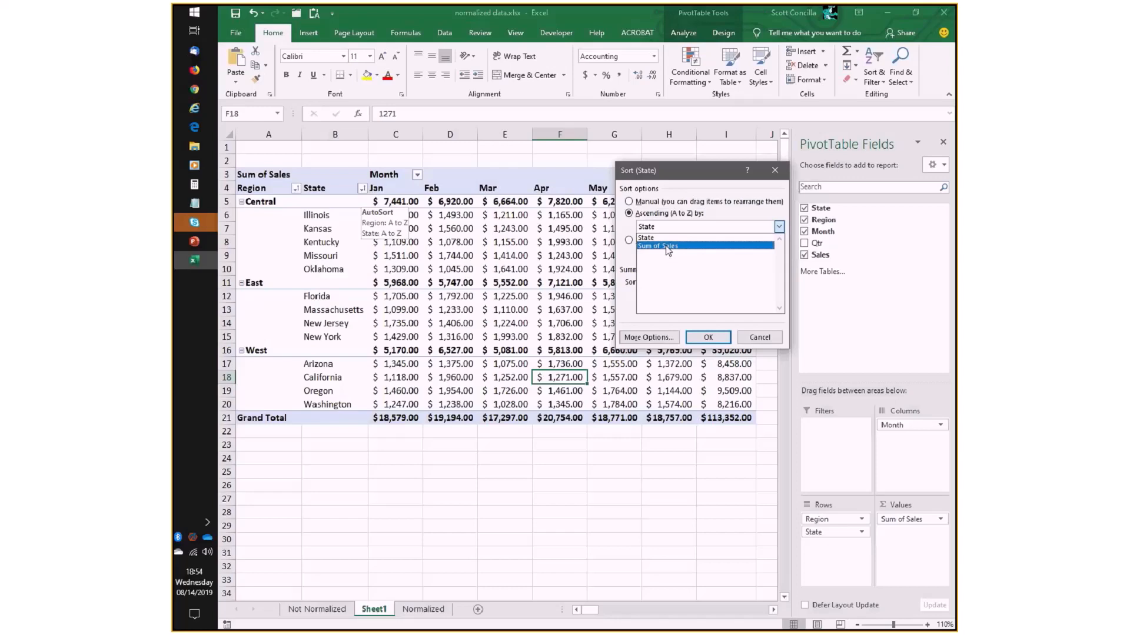
pyautogui.click(665, 245)
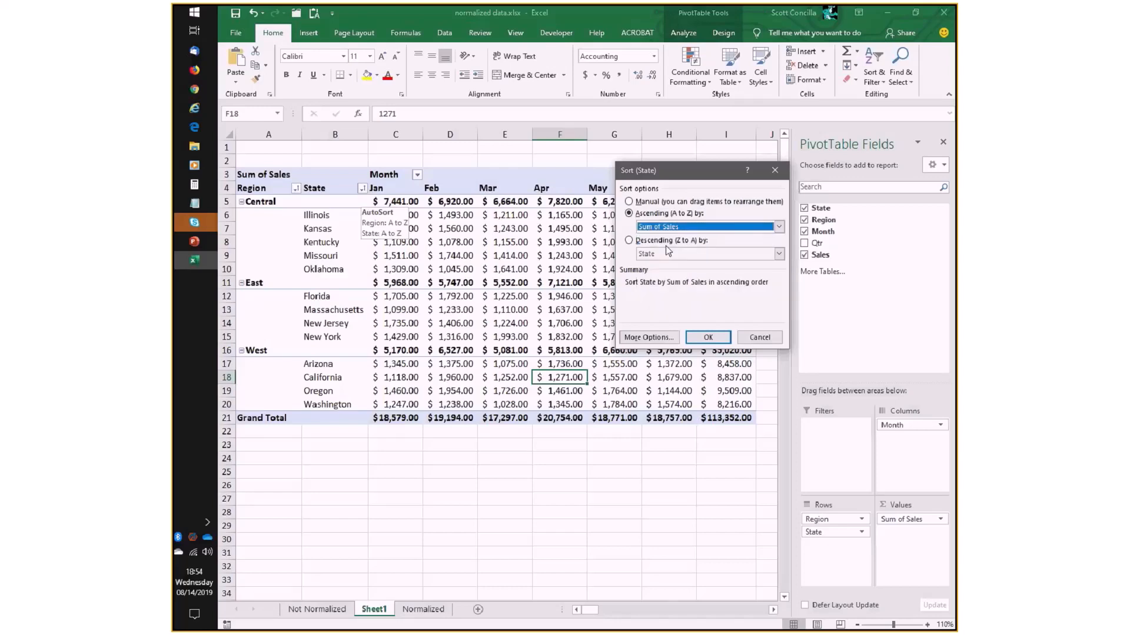
pyautogui.click(708, 338)
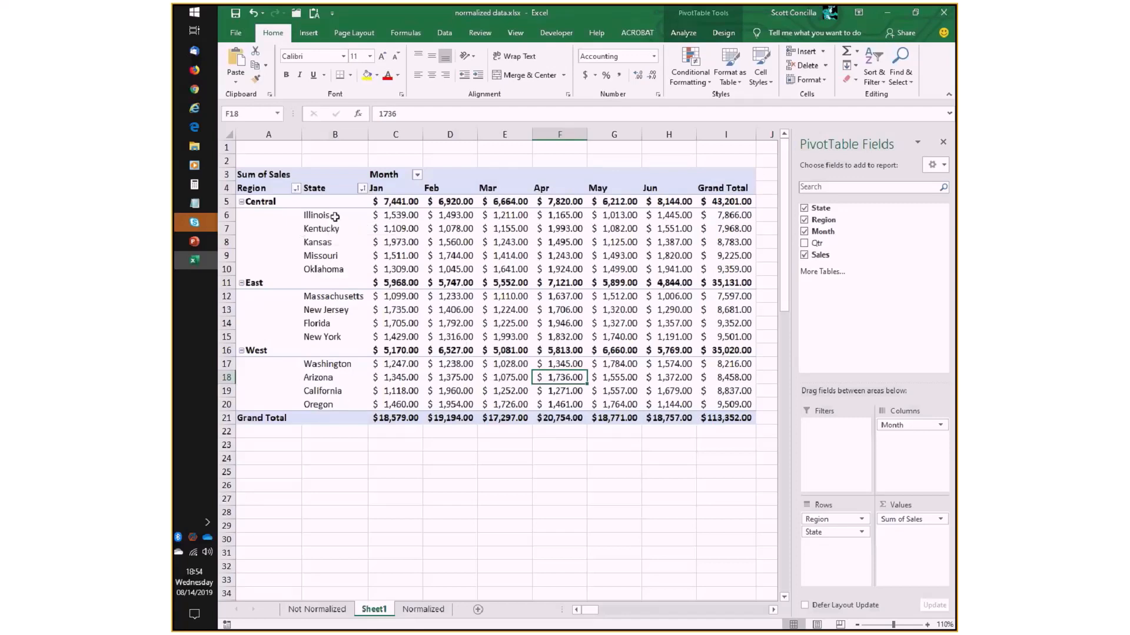
# - Compare the first and last state rows in each region, such as Illinois with Oklahoma and Massachusetts with New York, against their grand totals
pyautogui.moveTo(729, 216)
pyautogui.click(304, 215)
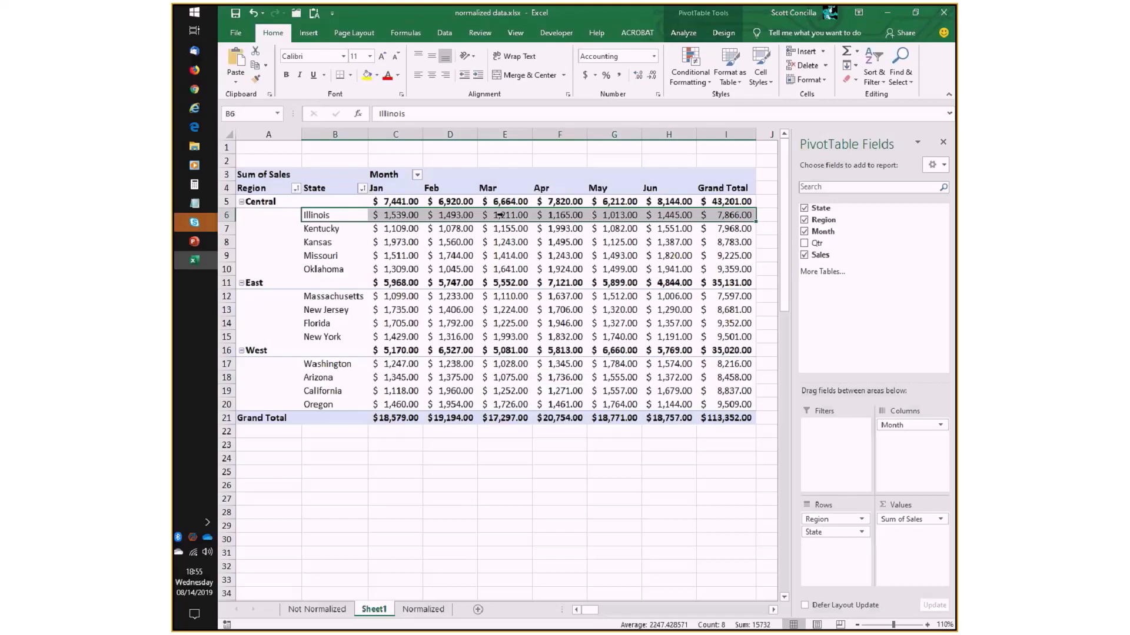
pyautogui.click(343, 270)
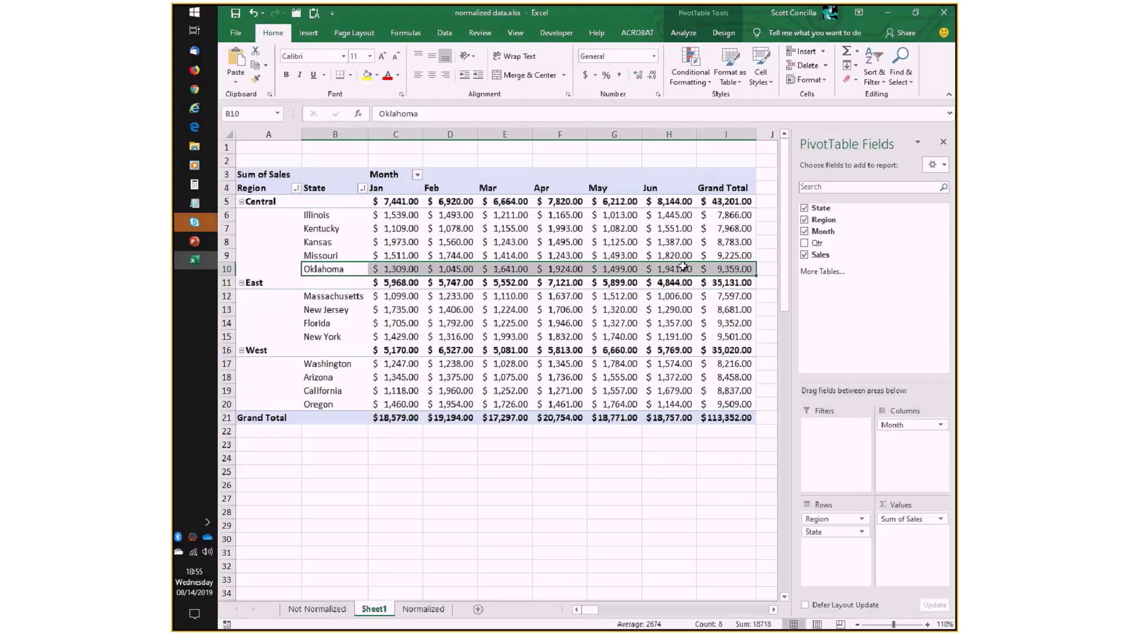
pyautogui.moveTo(312, 296); pyautogui.dragTo(717, 294)
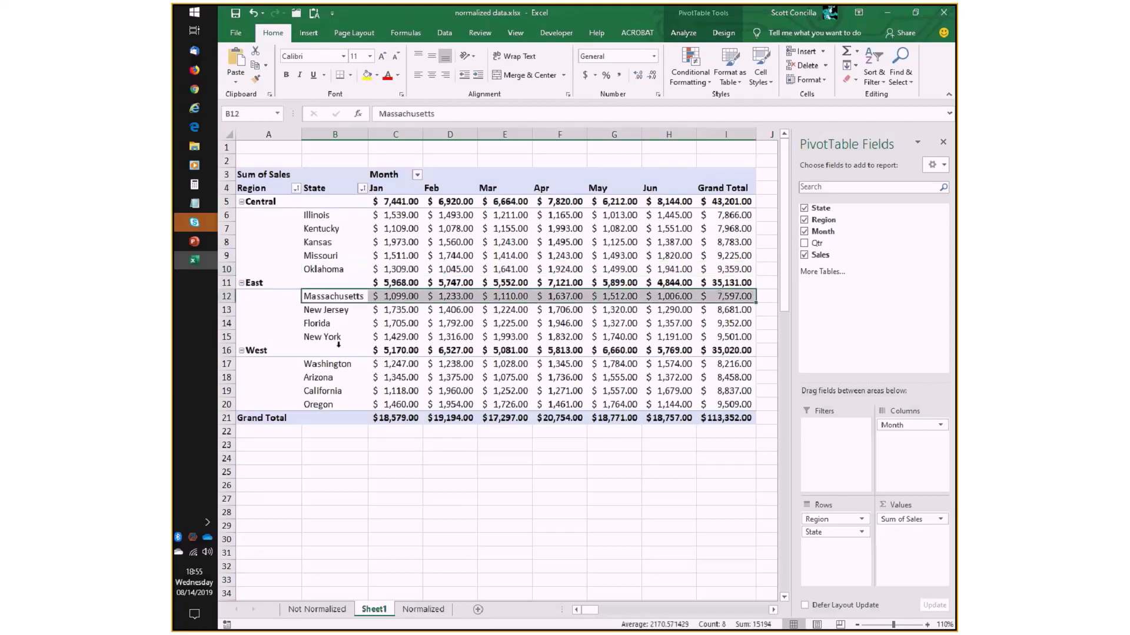
pyautogui.click(337, 340)
pyautogui.moveTo(390, 335); pyautogui.dragTo(724, 336)
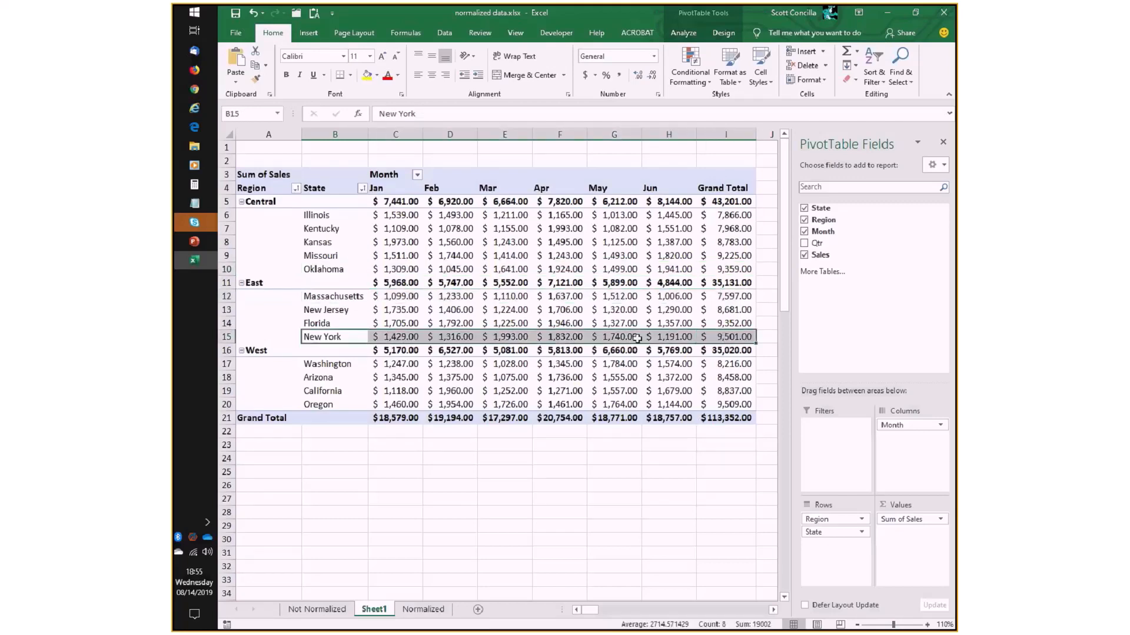
pyautogui.moveTo(615, 313)
pyautogui.click(721, 388)
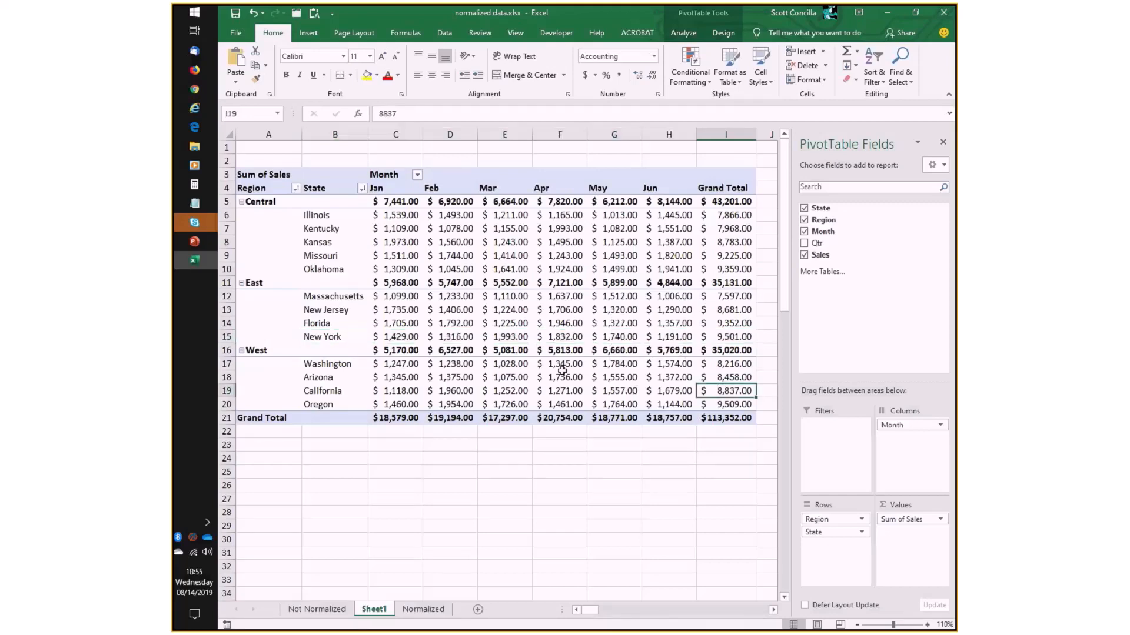
pyautogui.moveTo(562, 370)
pyautogui.moveTo(430, 286)
# - Sort the Region field in ascending order by Sum of Sales using its additional sort options
pyautogui.click(295, 189)
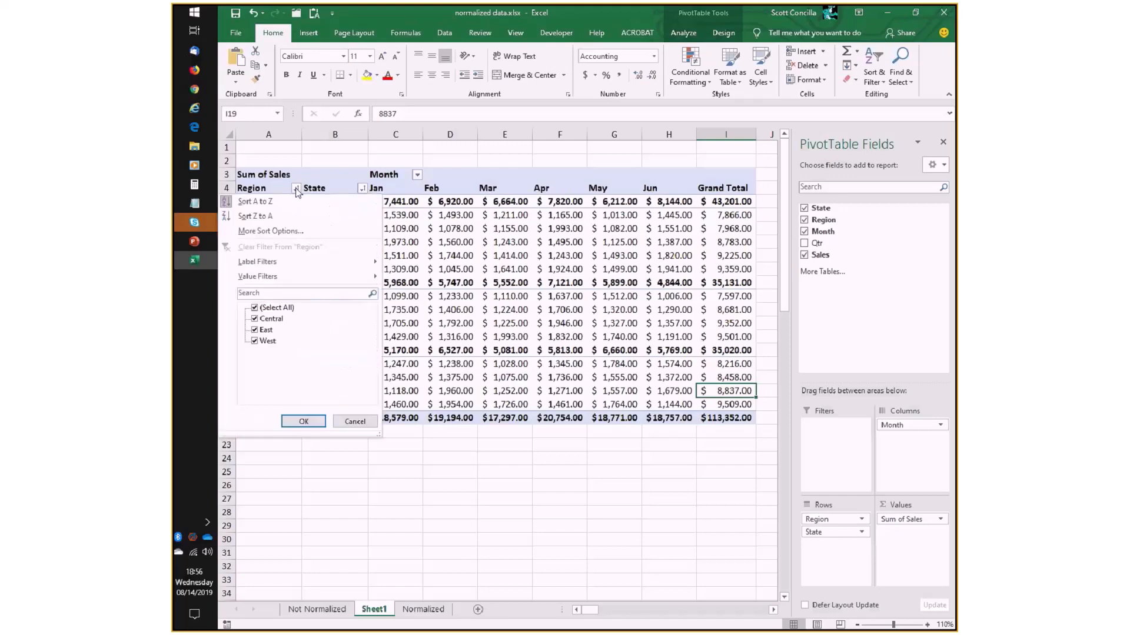
pyautogui.click(287, 233)
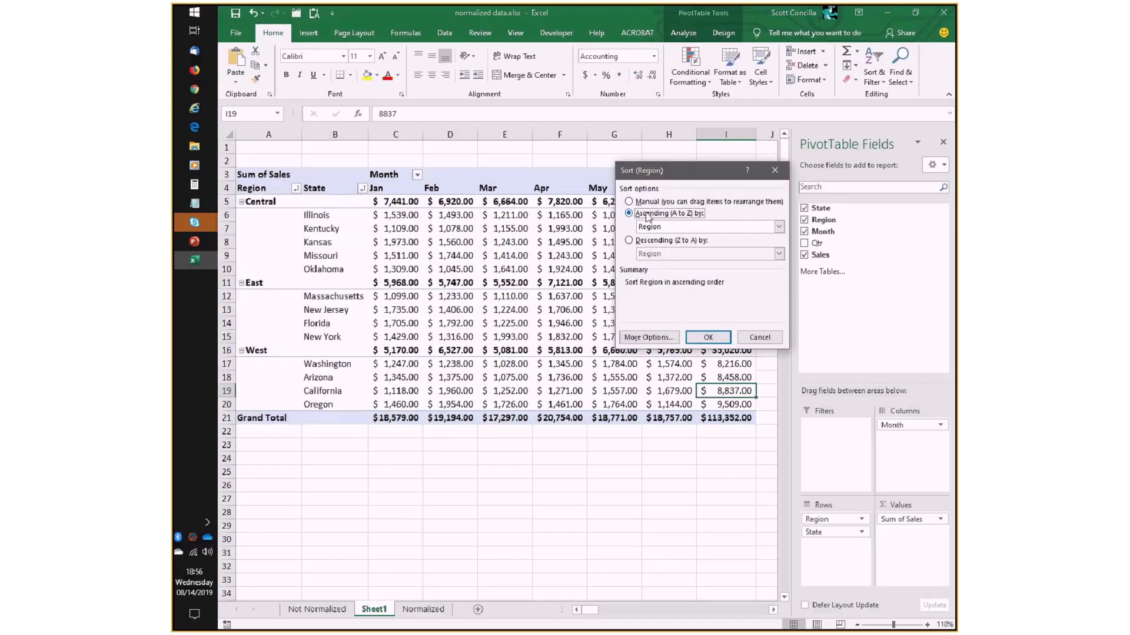
pyautogui.click(778, 226)
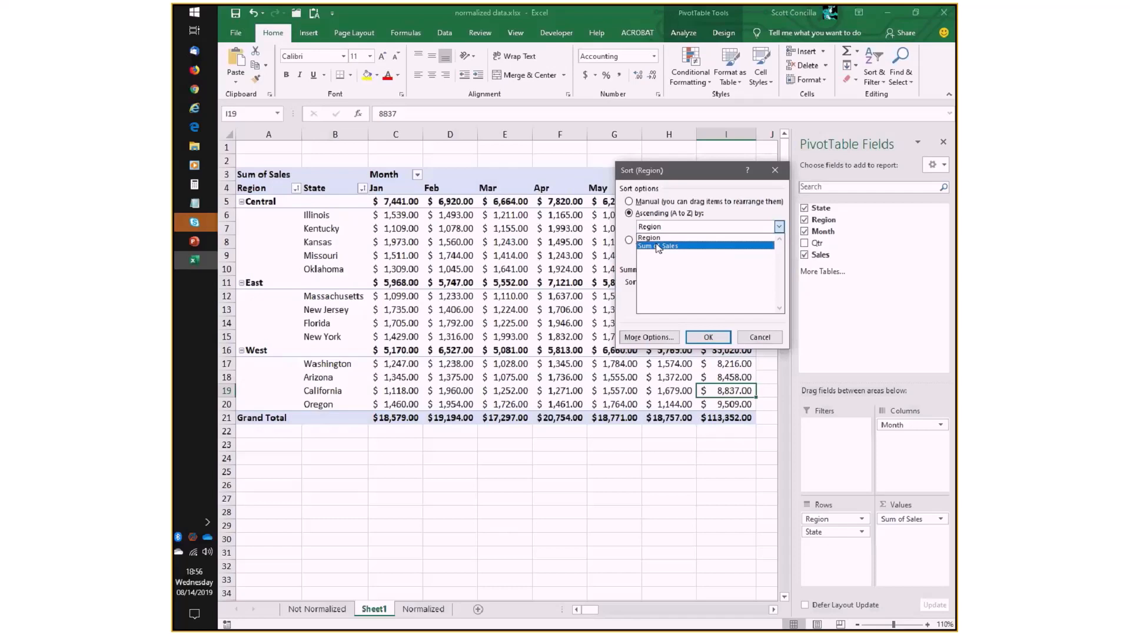
pyautogui.click(657, 247)
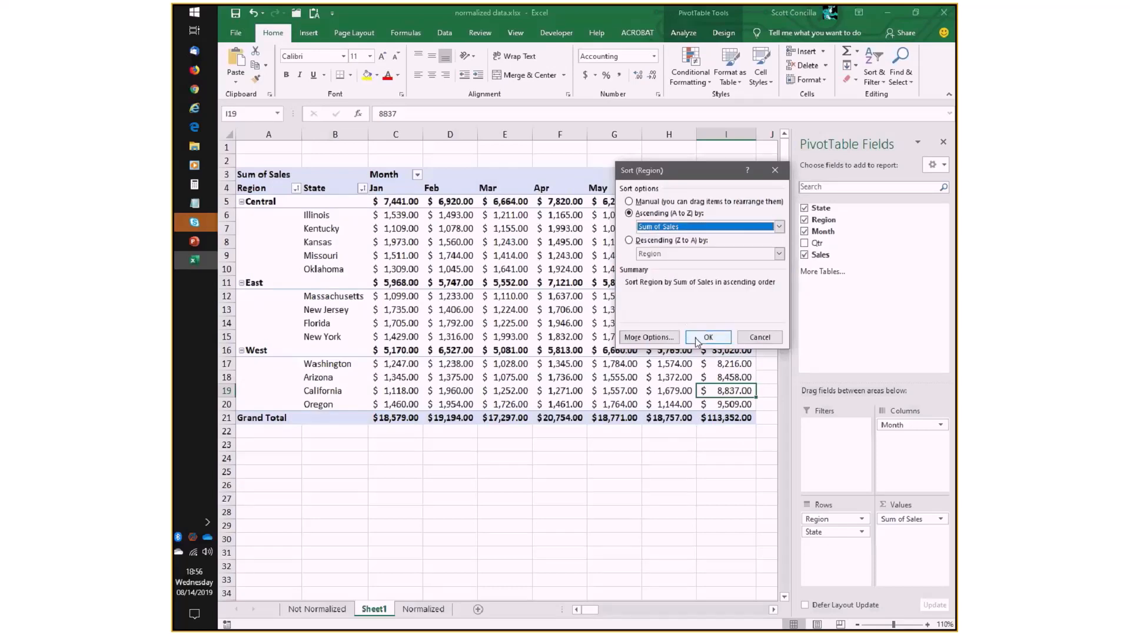
pyautogui.click(706, 338)
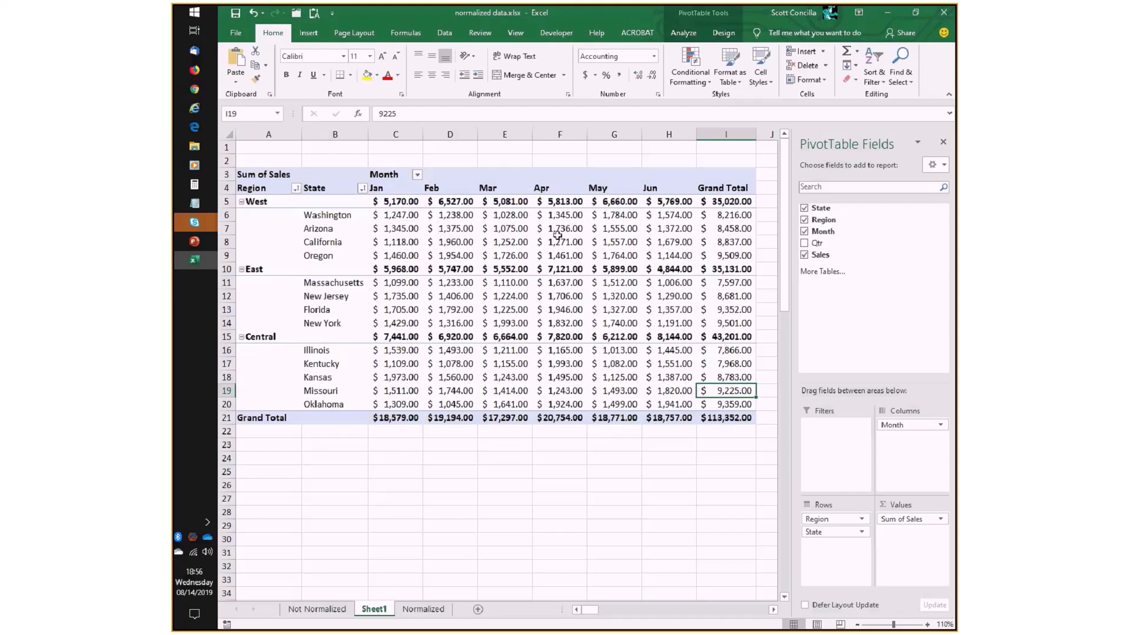
pyautogui.click(362, 187)
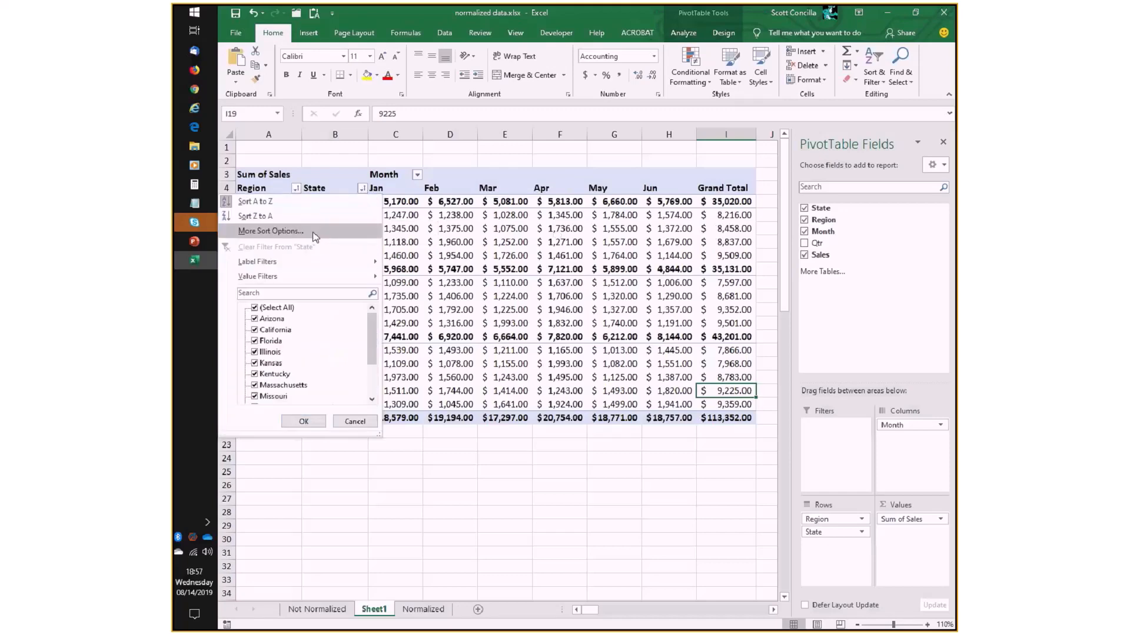
pyautogui.click(440, 229)
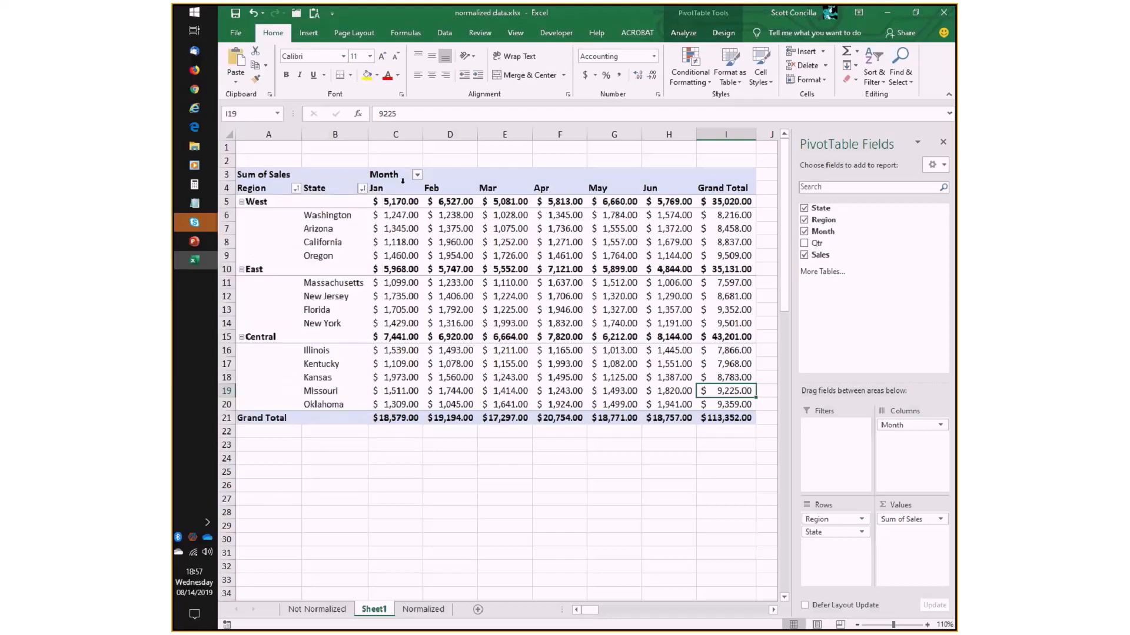
# - Try the Region labels in Z to A order and sort them from A to Z, with Central first
pyautogui.moveTo(629, 216)
pyautogui.click(296, 189)
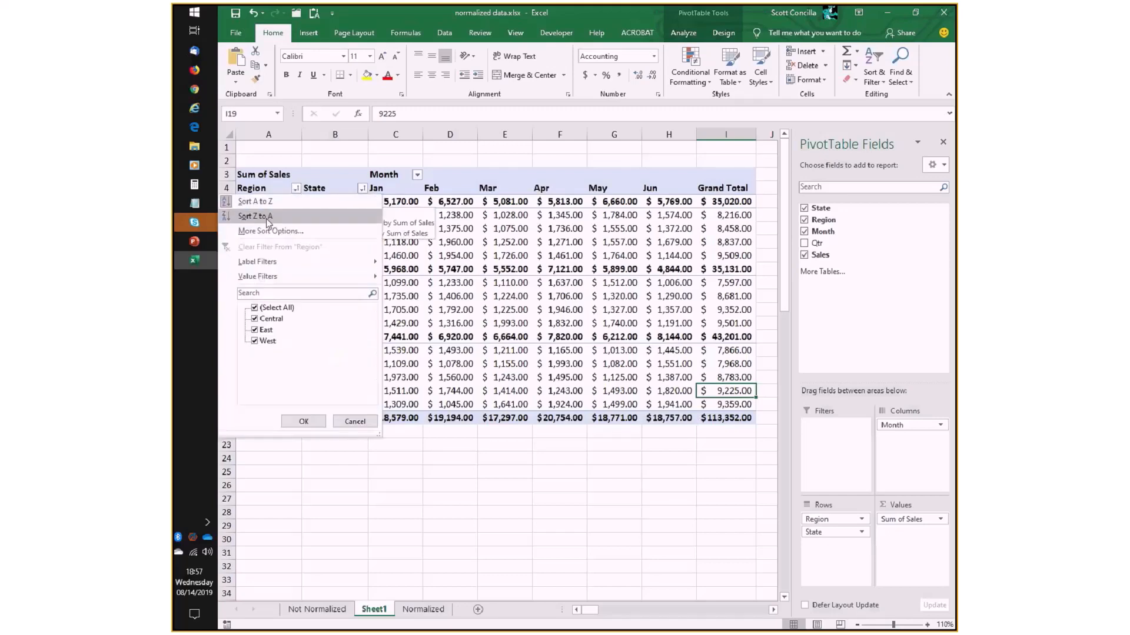
pyautogui.press('Escape')
pyautogui.click(296, 189)
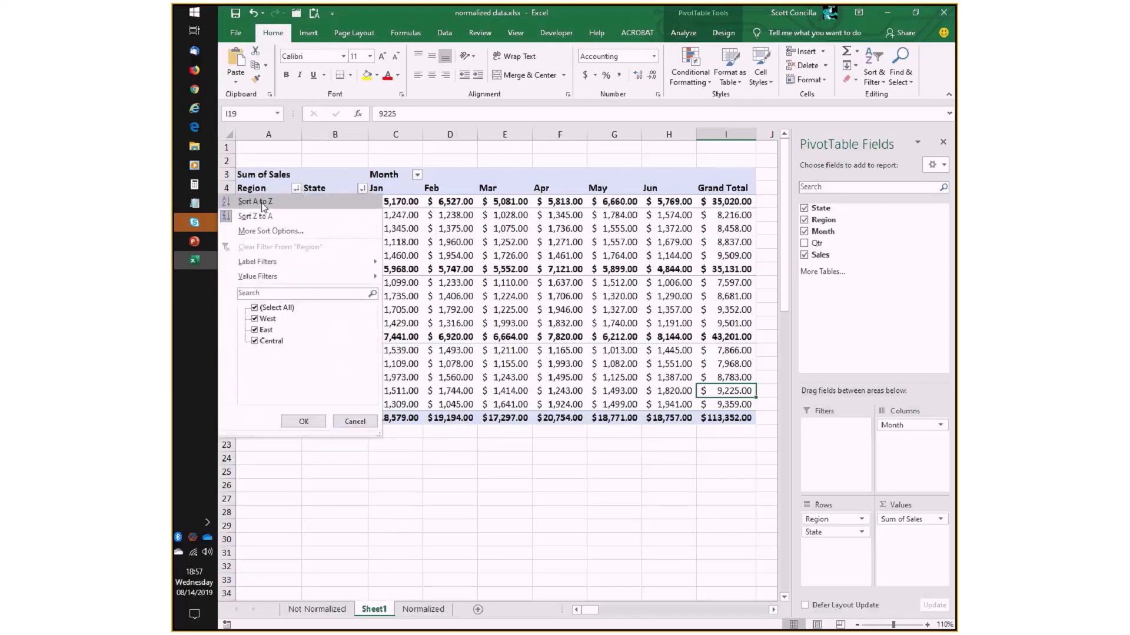
pyautogui.click(282, 231)
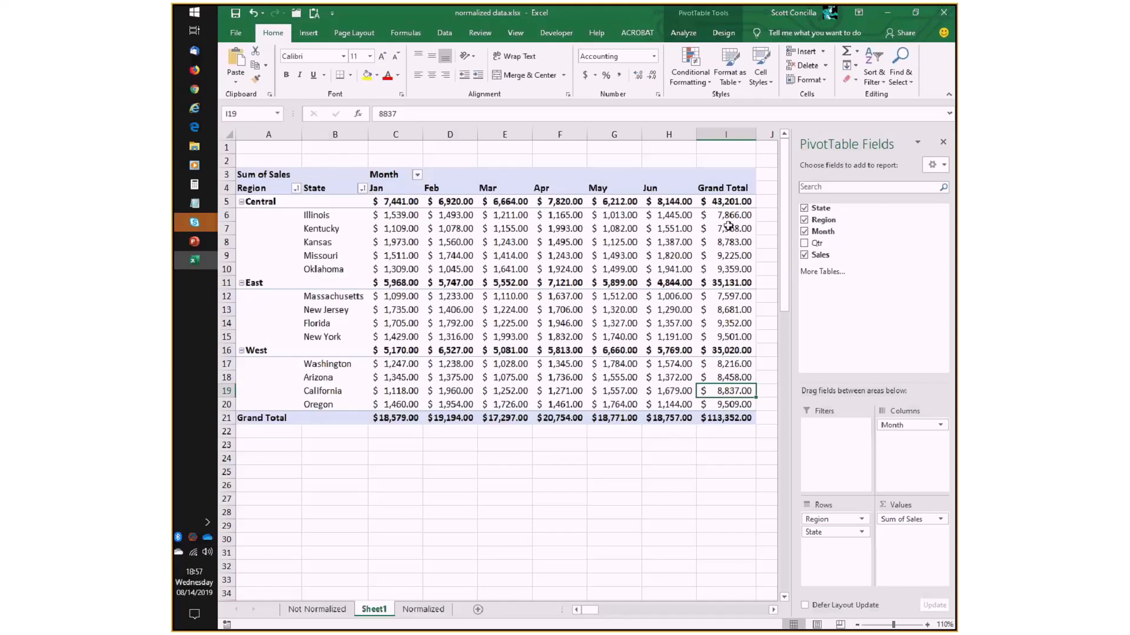
# - Change the State sort to descending by Sum of Sales so the highest-selling states come first in each region
pyautogui.moveTo(728, 272)
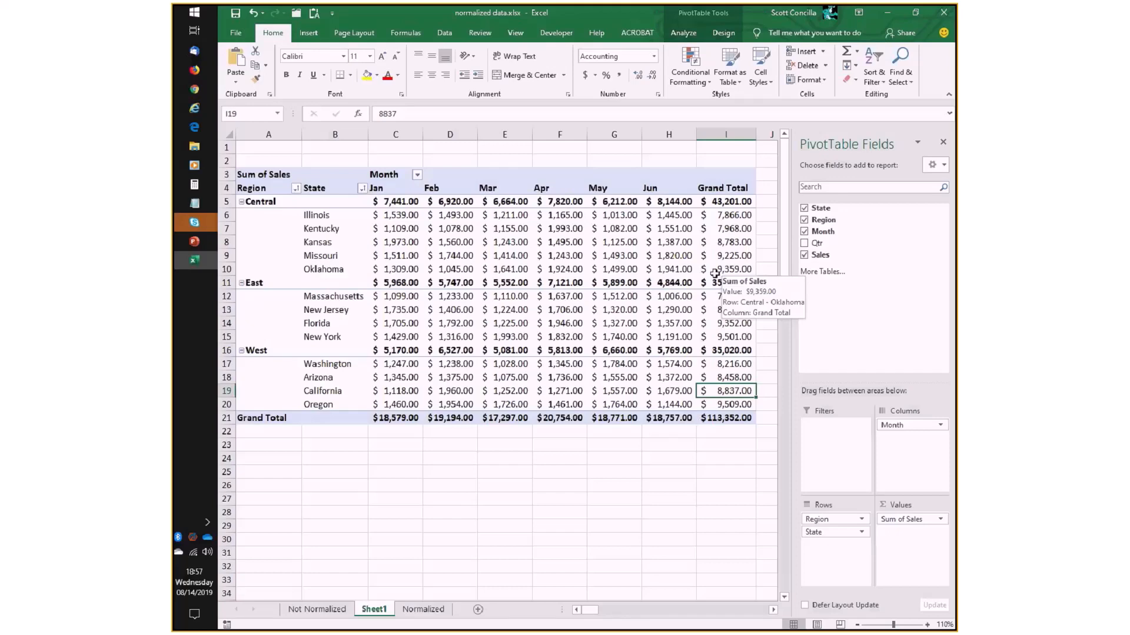
pyautogui.click(362, 189)
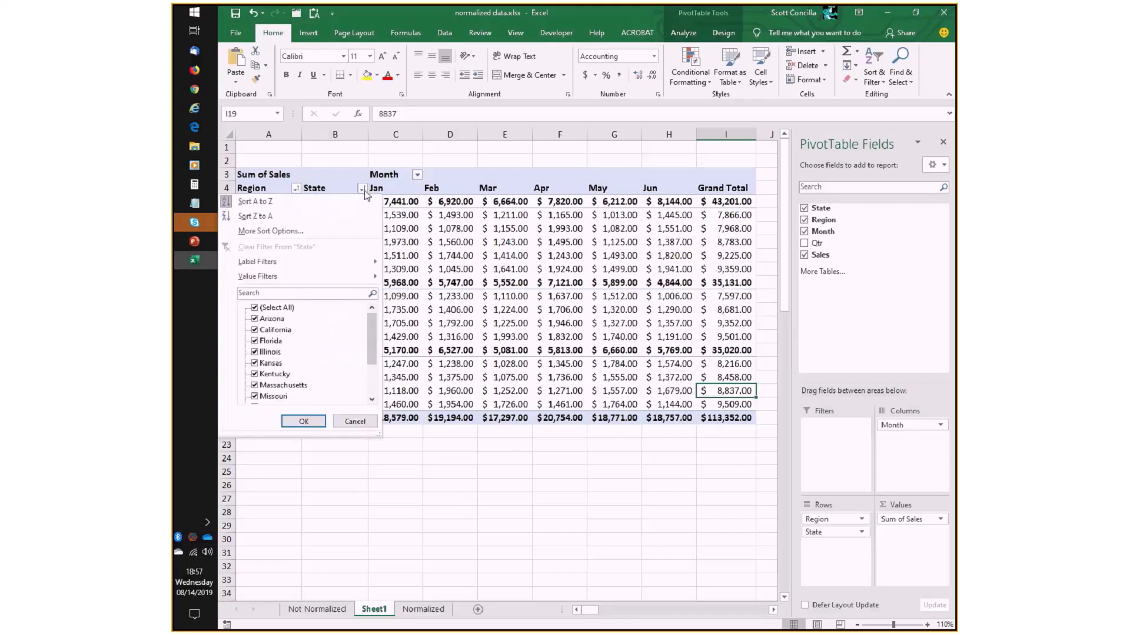
pyautogui.click(294, 233)
pyautogui.click(636, 242)
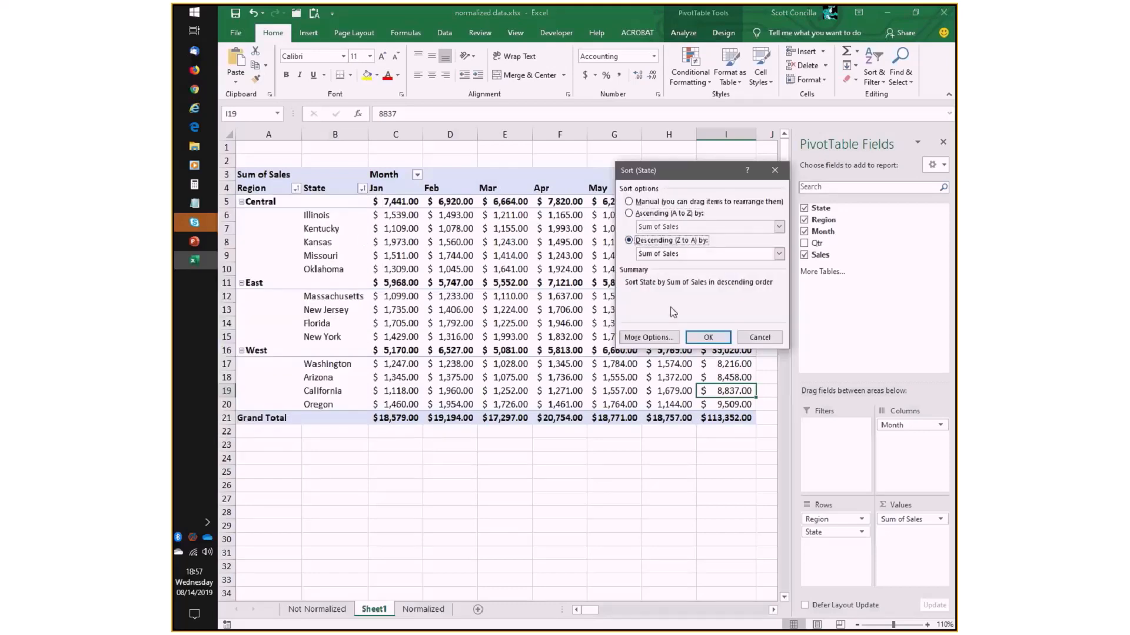
pyautogui.click(707, 337)
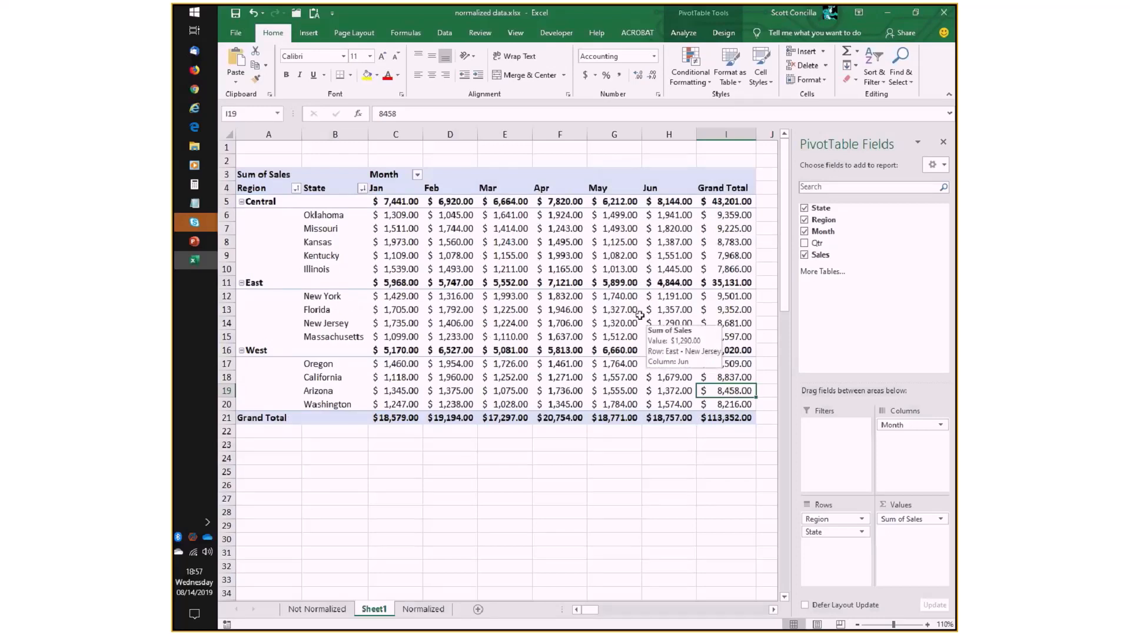
pyautogui.moveTo(620, 307)
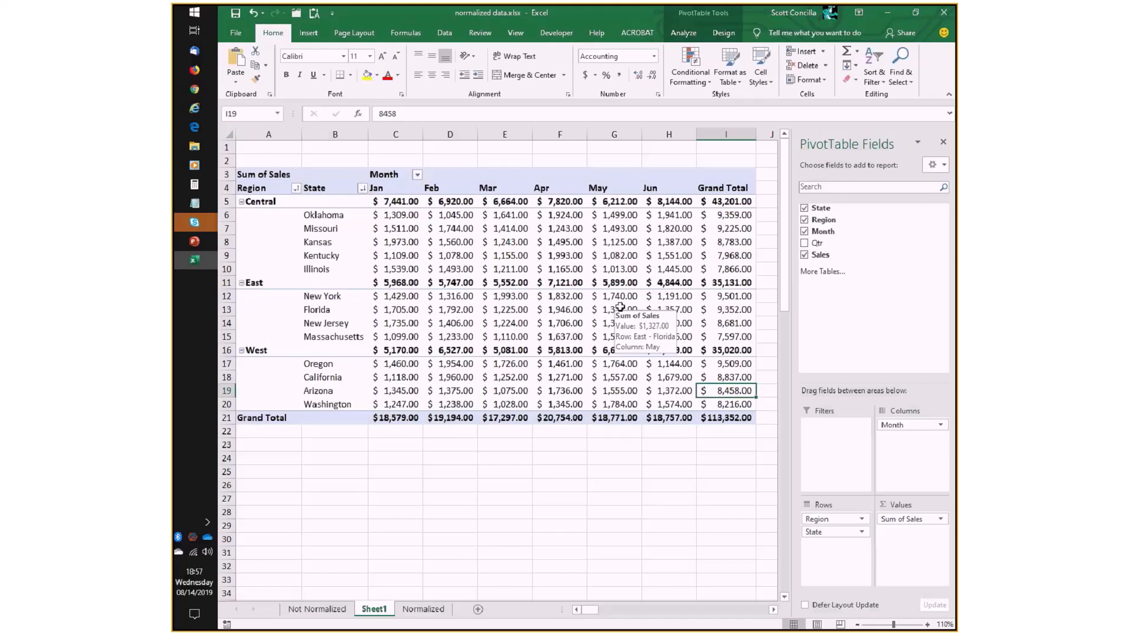
# - Try filtering the Central region out of the PivotTable and include it again
pyautogui.click(296, 188)
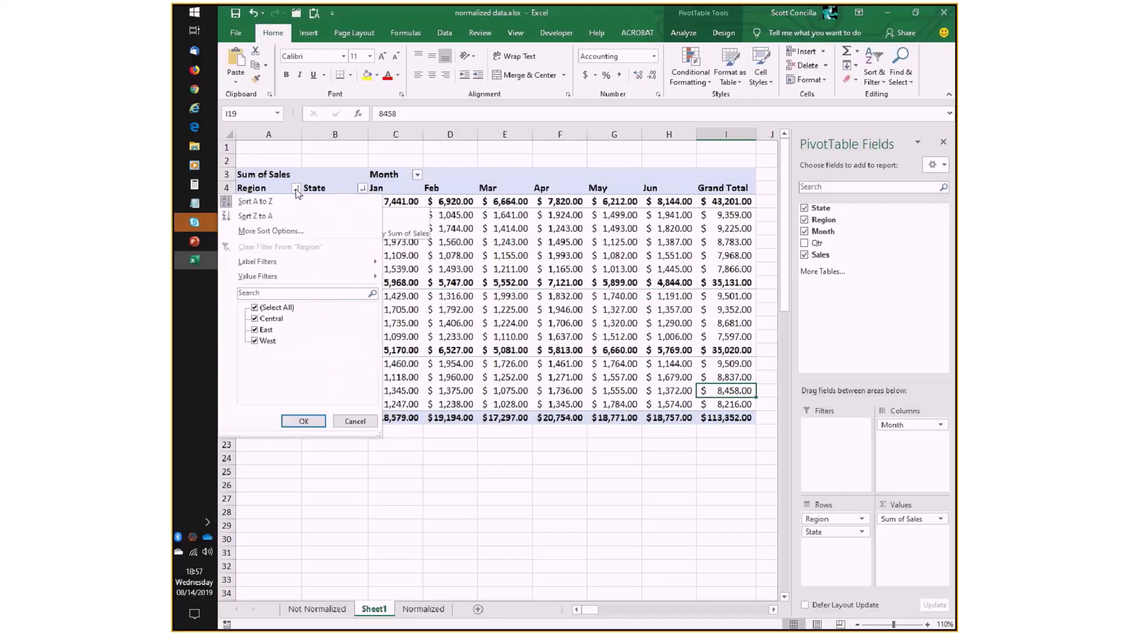
pyautogui.click(257, 319)
pyautogui.click(303, 421)
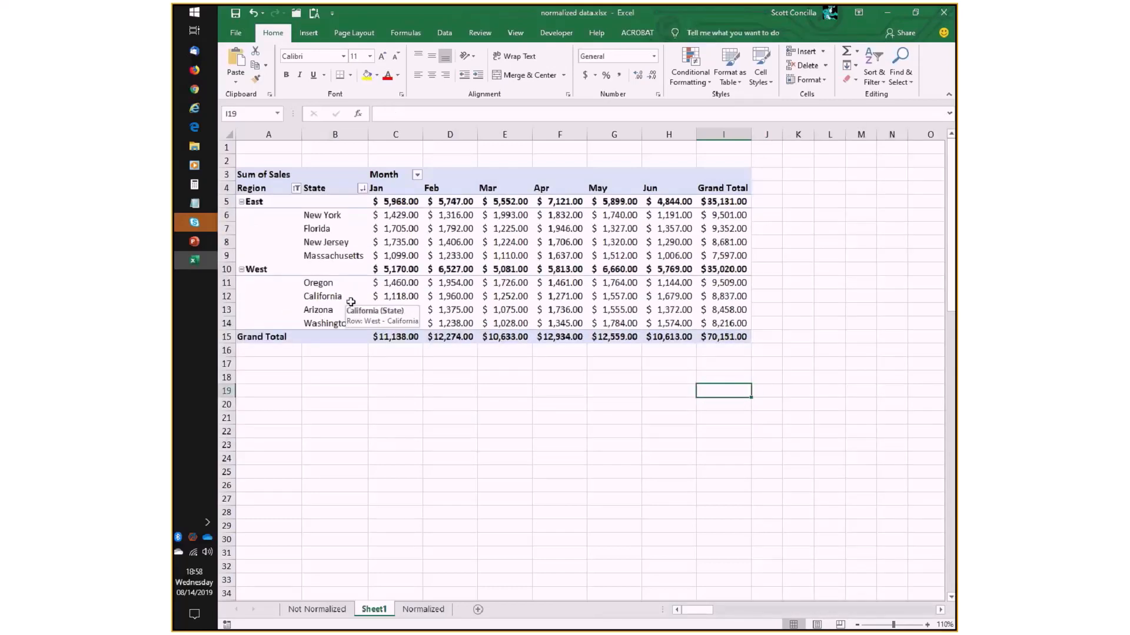
pyautogui.click(296, 187)
pyautogui.click(255, 318)
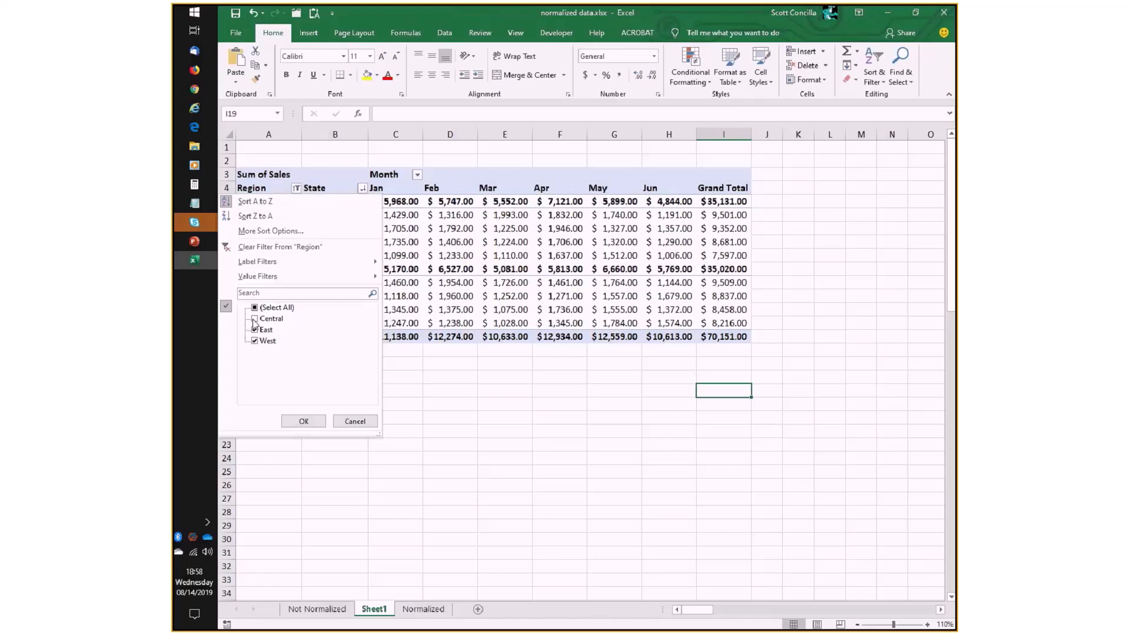
pyautogui.click(303, 421)
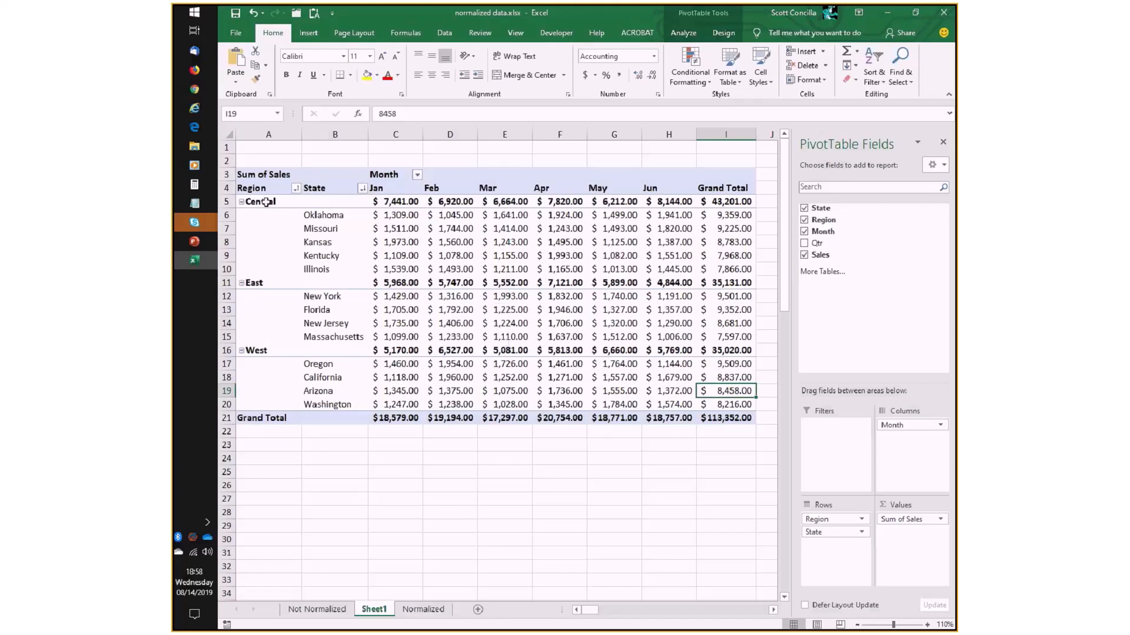
# - Sort both the Region labels and the State labels from A to Z
pyautogui.click(296, 188)
pyautogui.click(247, 199)
pyautogui.click(362, 188)
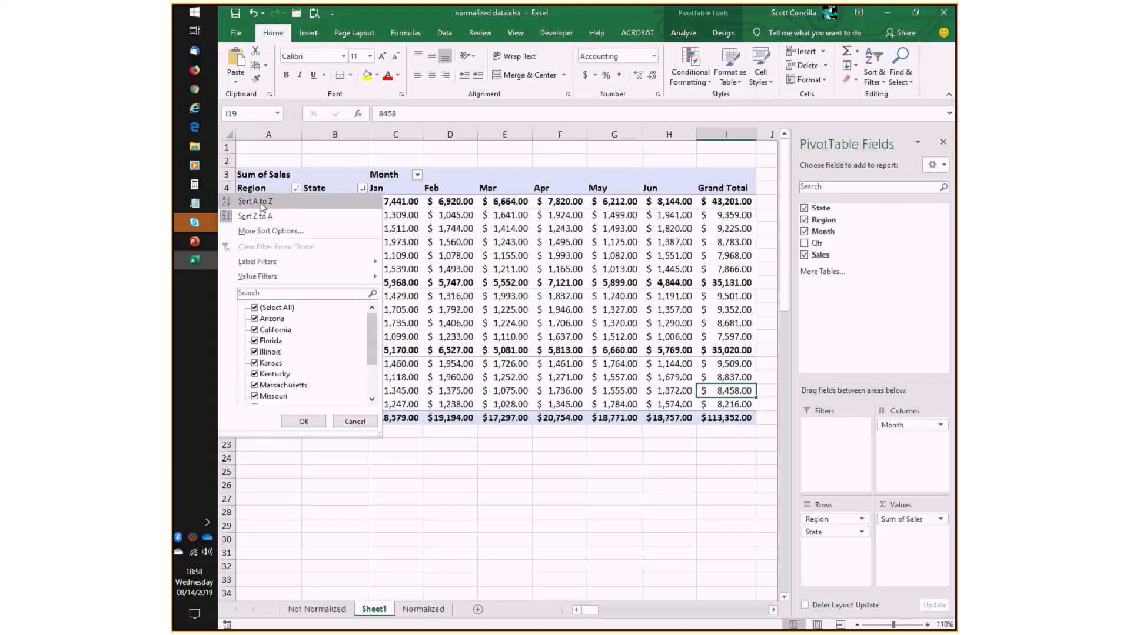
pyautogui.click(261, 202)
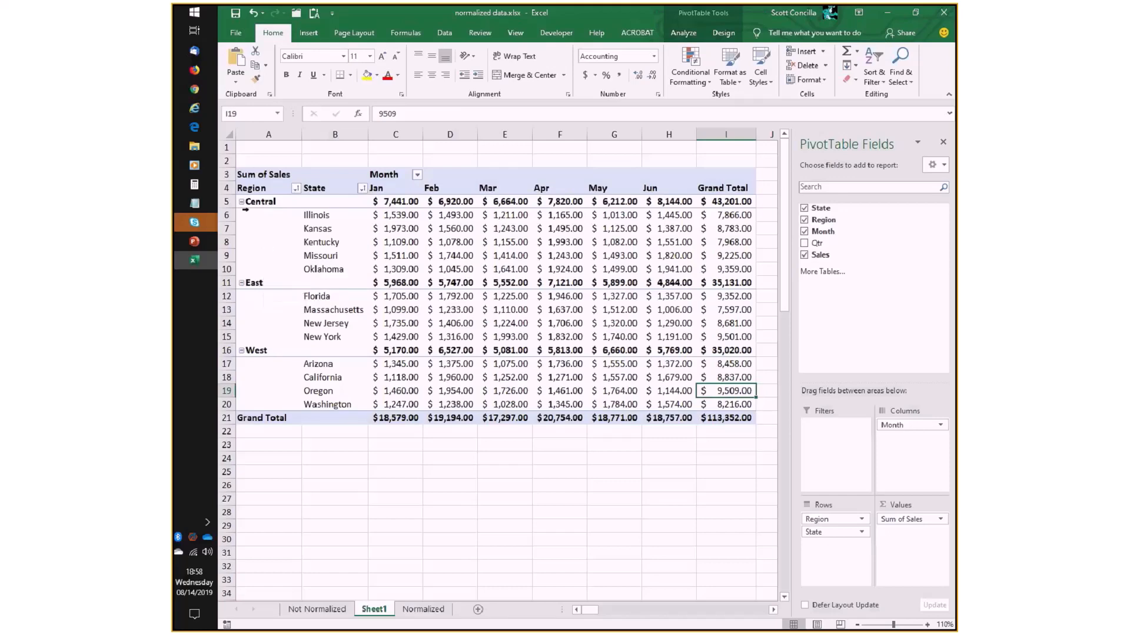
# - Manually move the East region above Central so it is the first region in the PivotTable
pyautogui.click(261, 282)
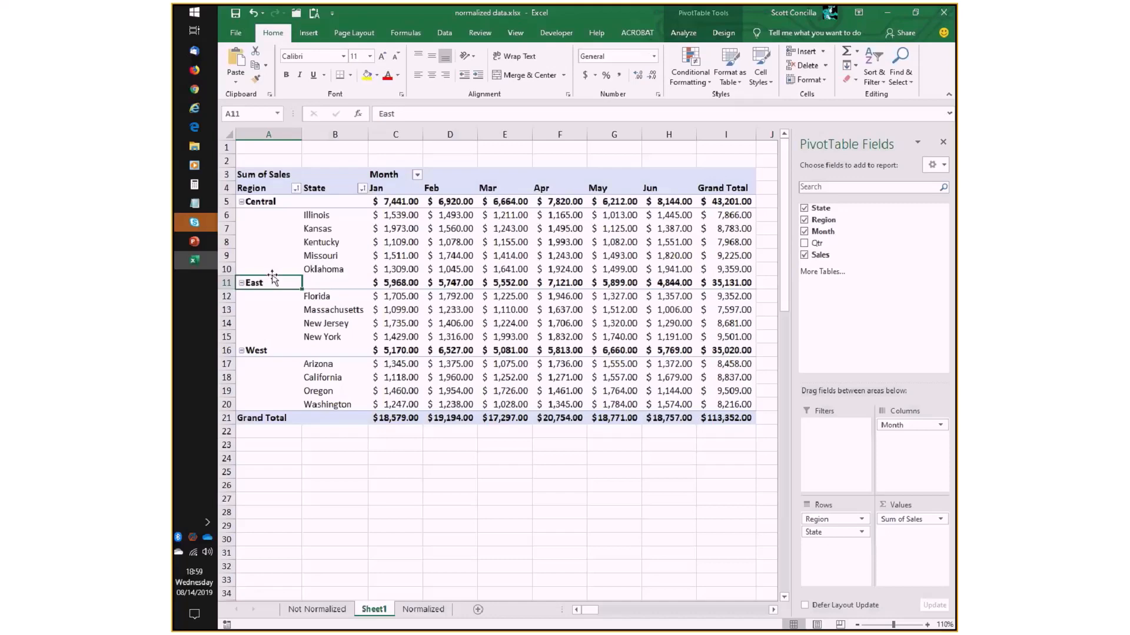
pyautogui.moveTo(272, 278); pyautogui.dragTo(285, 206)
pyautogui.click(270, 203)
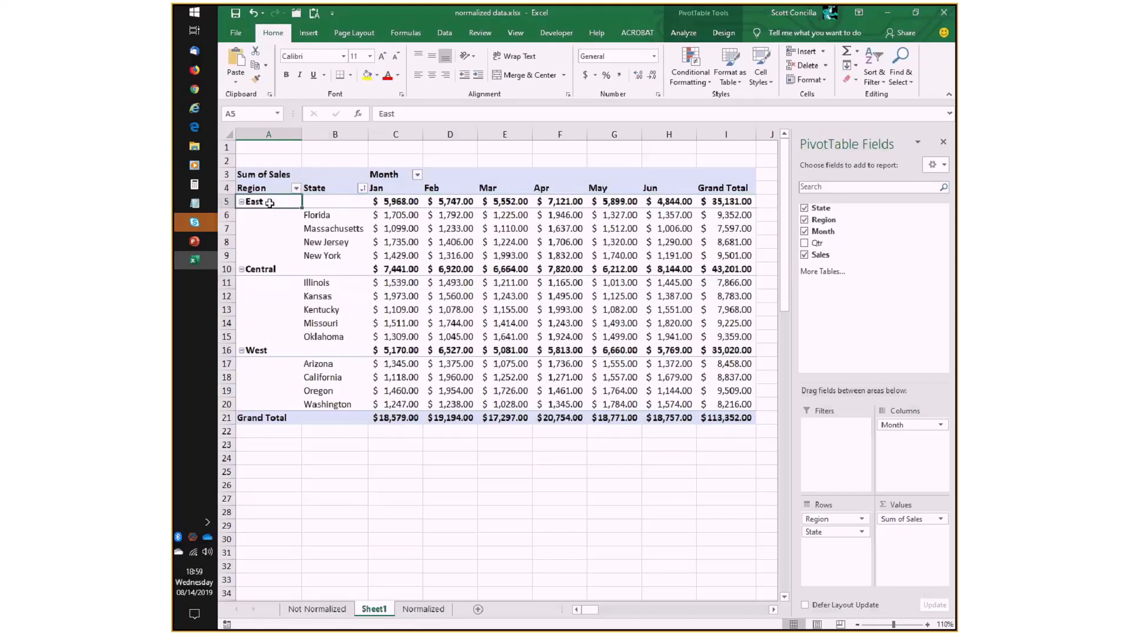
# - Try the West region above Central, and move Central back between East and West
pyautogui.click(271, 270)
pyautogui.click(268, 350)
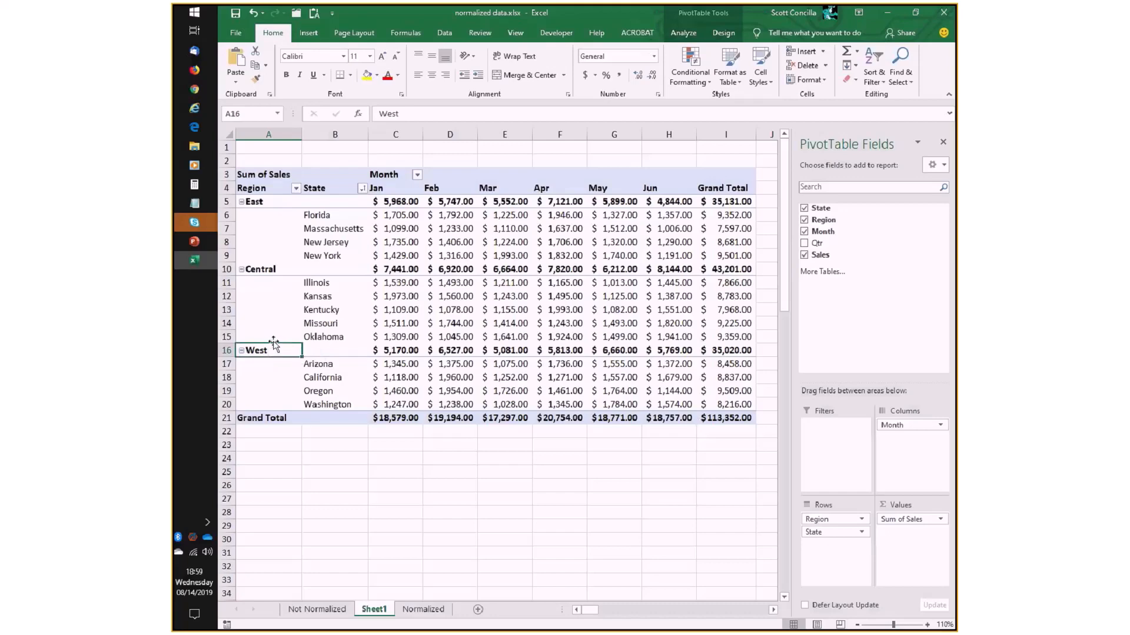
pyautogui.moveTo(273, 344); pyautogui.dragTo(289, 276)
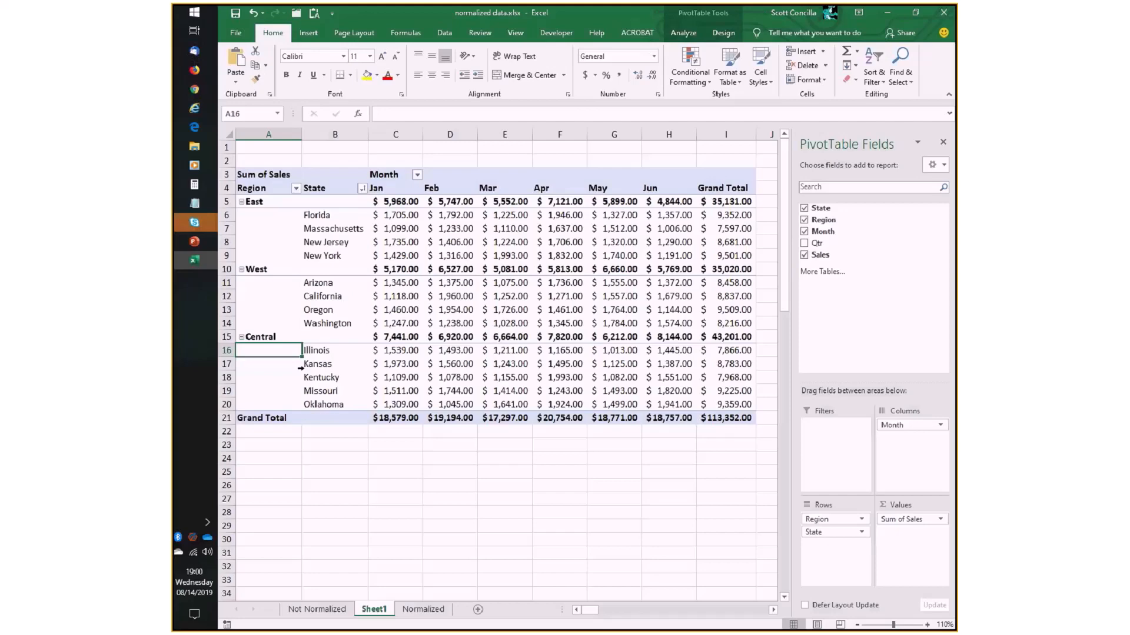
pyautogui.click(264, 336)
pyautogui.click(267, 351)
pyautogui.click(265, 338)
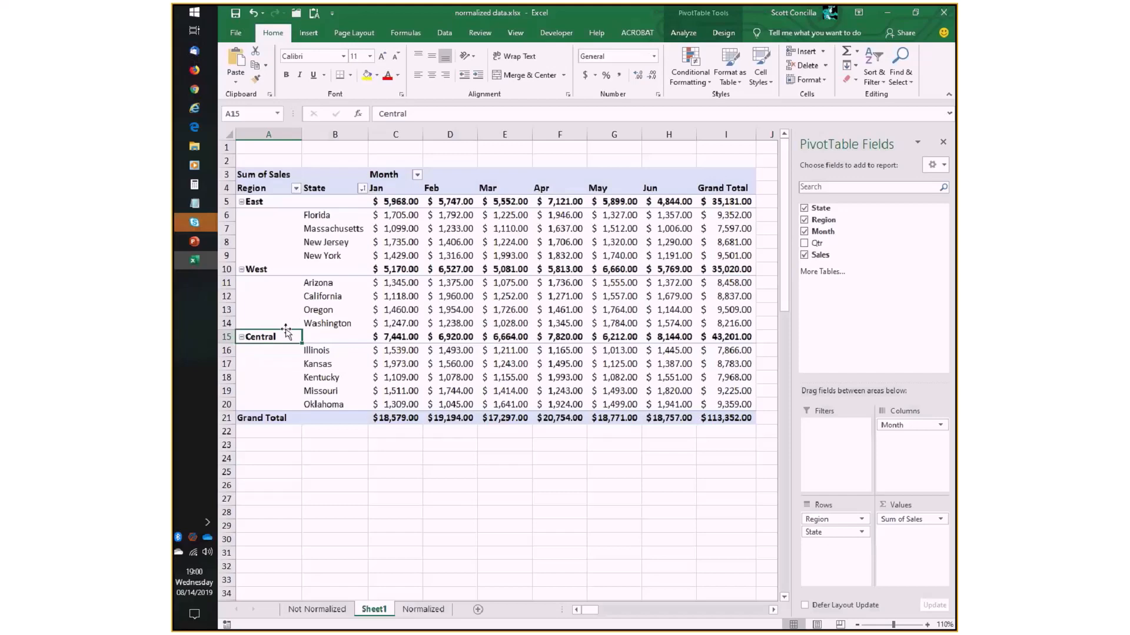
pyautogui.moveTo(287, 331); pyautogui.dragTo(291, 256)
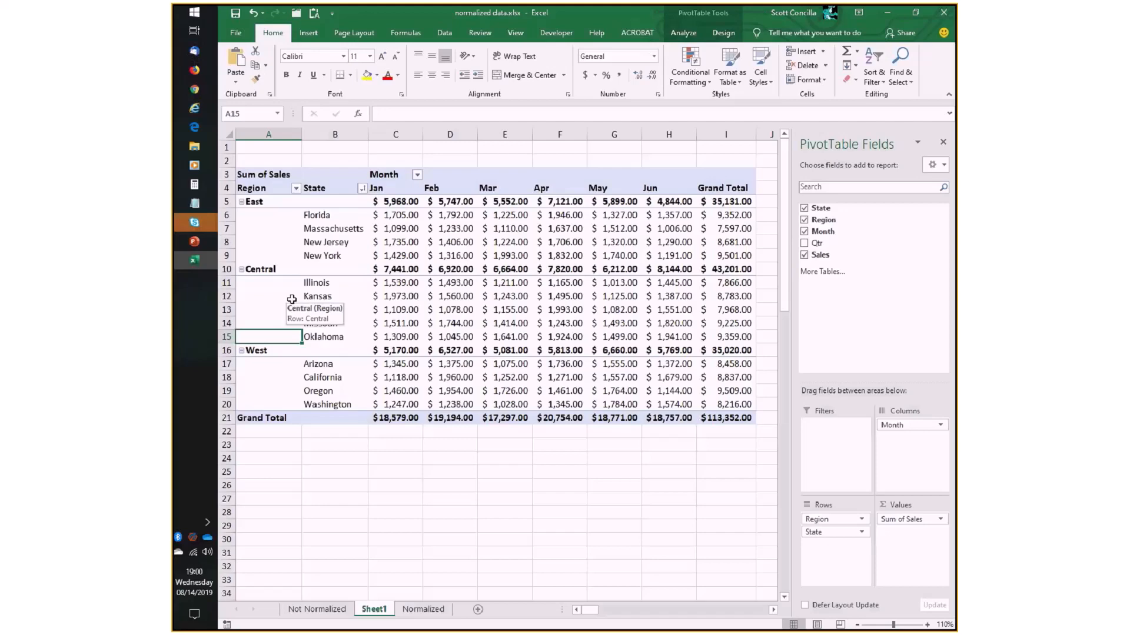
# - Manually reorder states within their regions: Florida last in East, Washington first in West, and Missouri above Kansas in Central
pyautogui.click(326, 215)
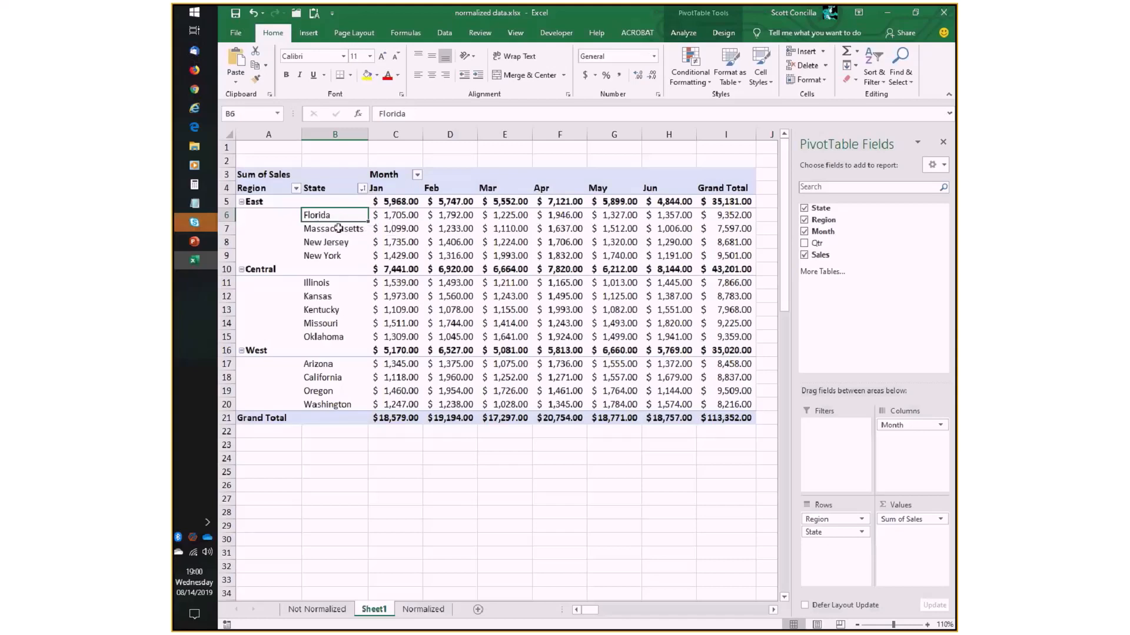
pyautogui.moveTo(346, 210); pyautogui.dragTo(344, 259)
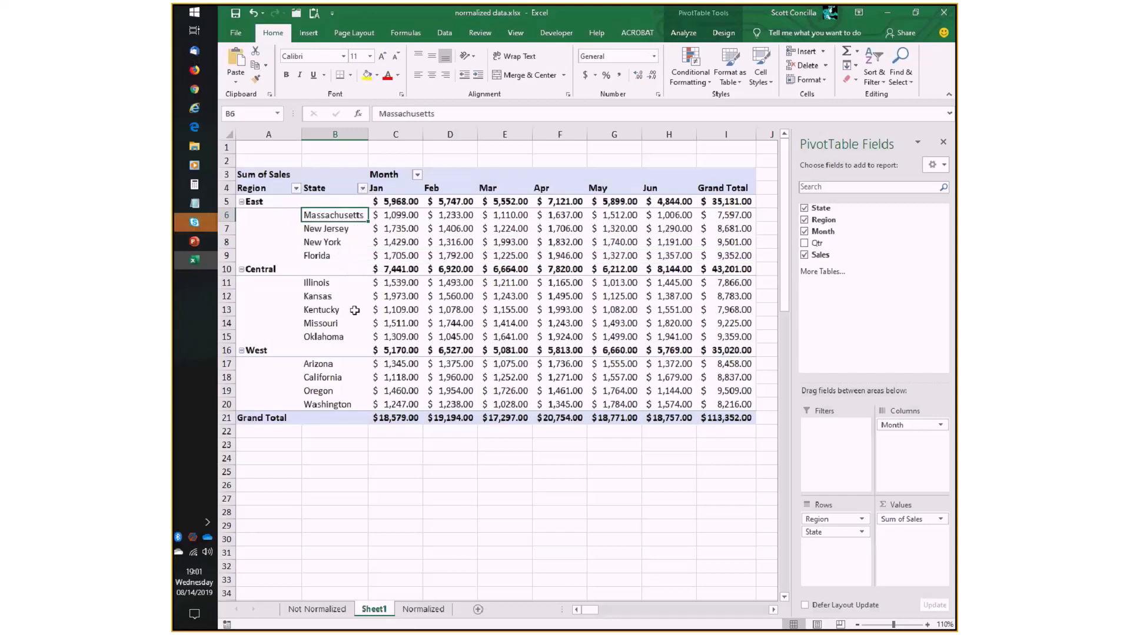
pyautogui.click(329, 404)
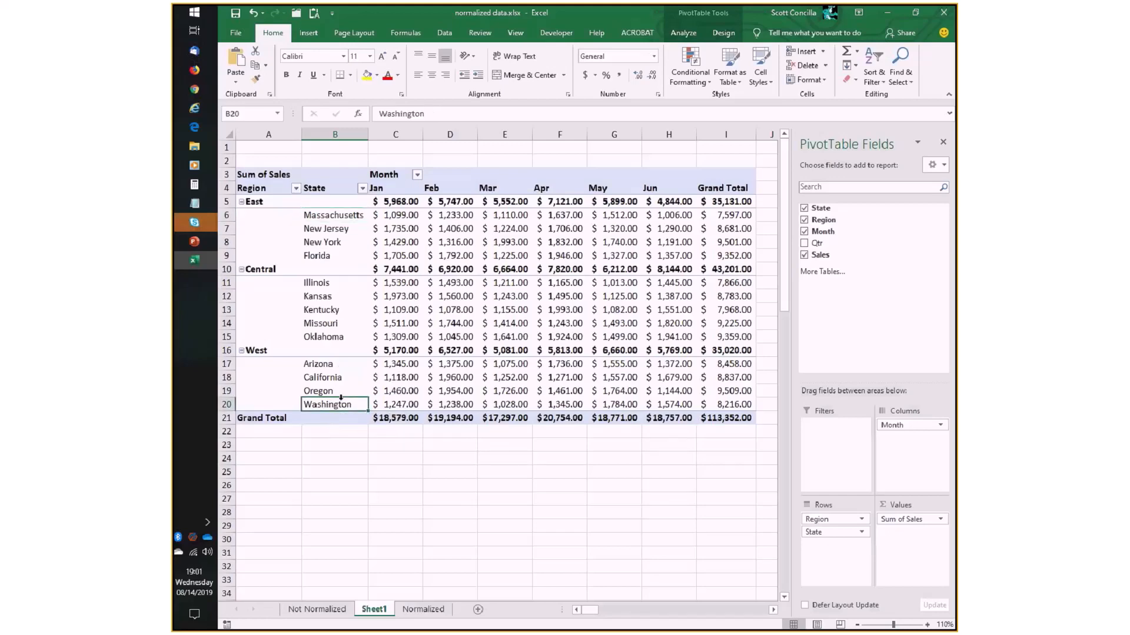
pyautogui.moveTo(341, 397); pyautogui.dragTo(341, 357)
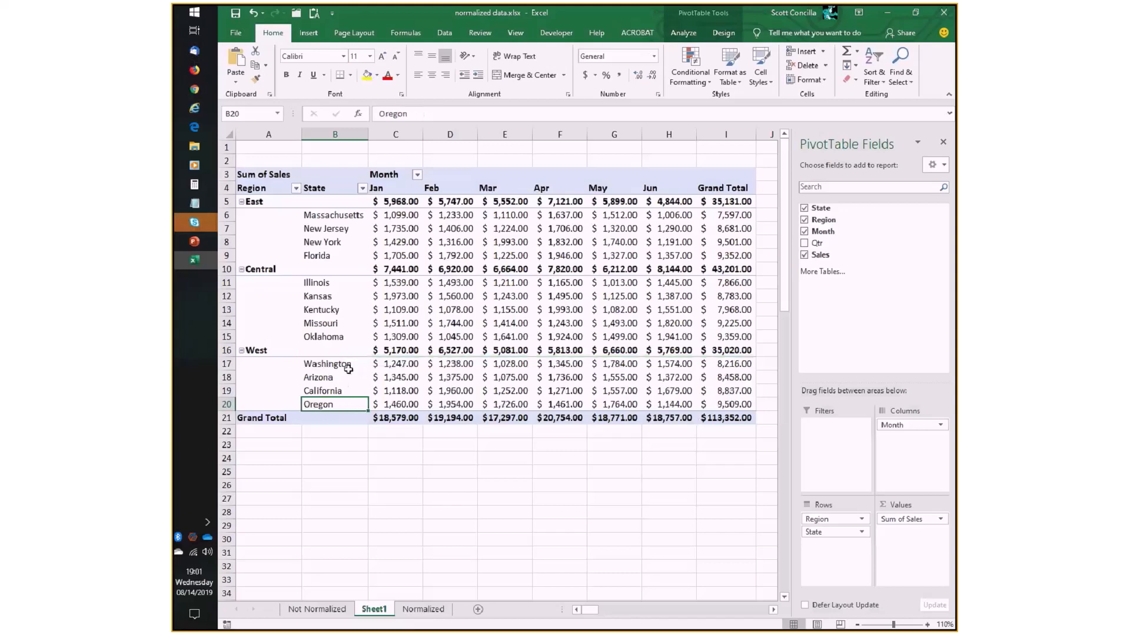
pyautogui.click(333, 324)
pyautogui.moveTo(333, 325); pyautogui.dragTo(327, 294)
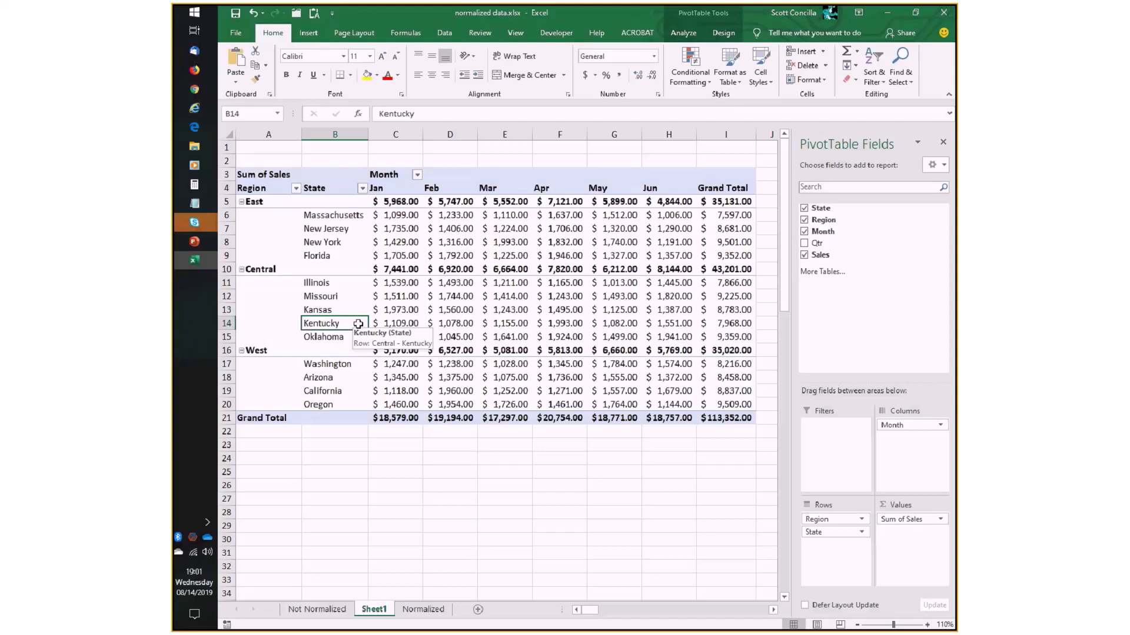
# - Examine the order of the Jan to Jun column headings and check the Sorting Data in a PivotTable slide in PowerPoint, returning to Excel
pyautogui.click(341, 238)
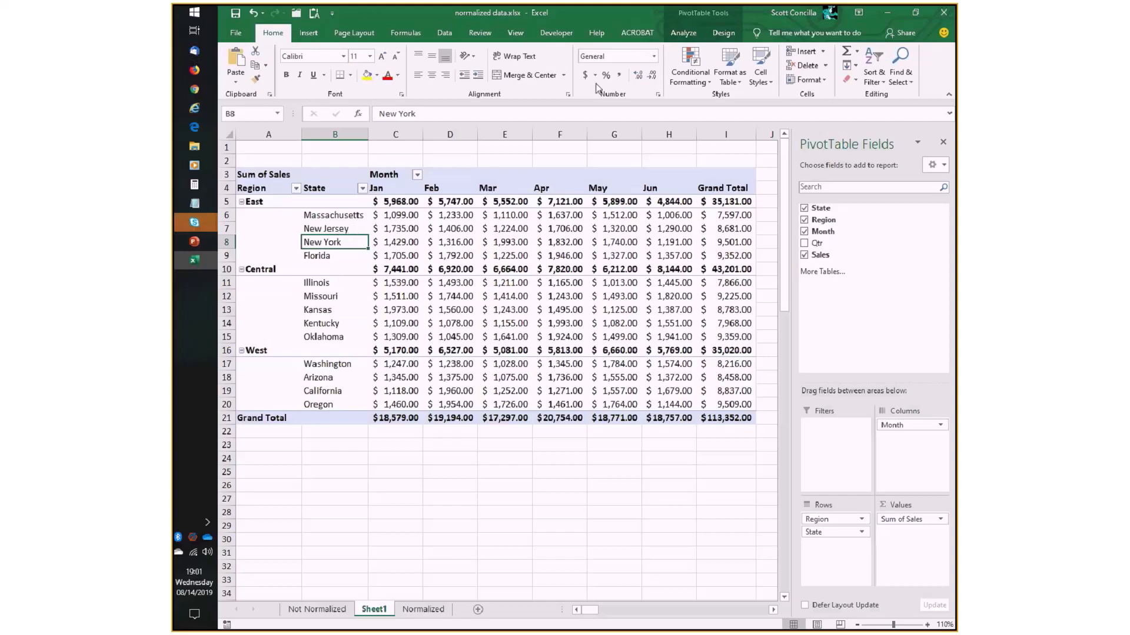
pyautogui.click(680, 34)
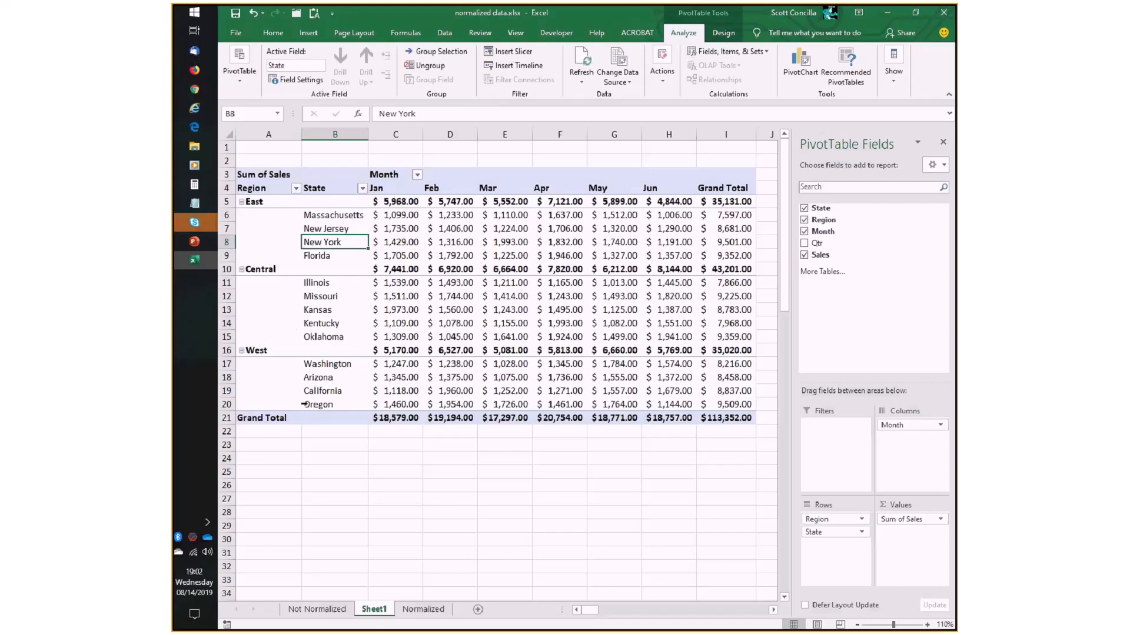
pyautogui.click(398, 188)
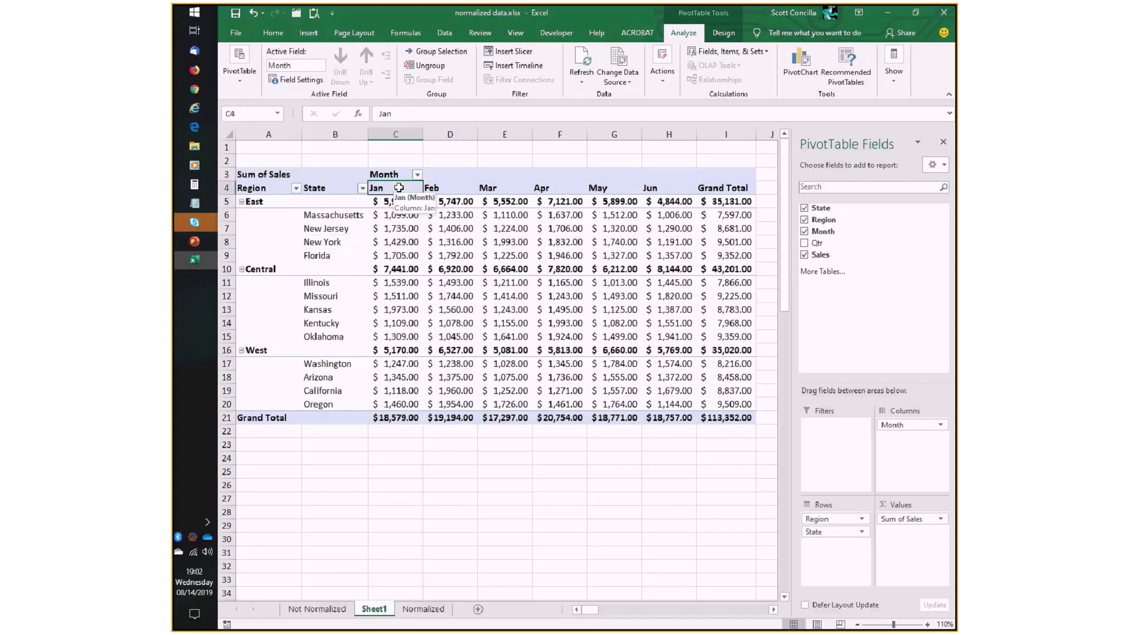
pyautogui.moveTo(399, 187); pyautogui.dragTo(667, 188)
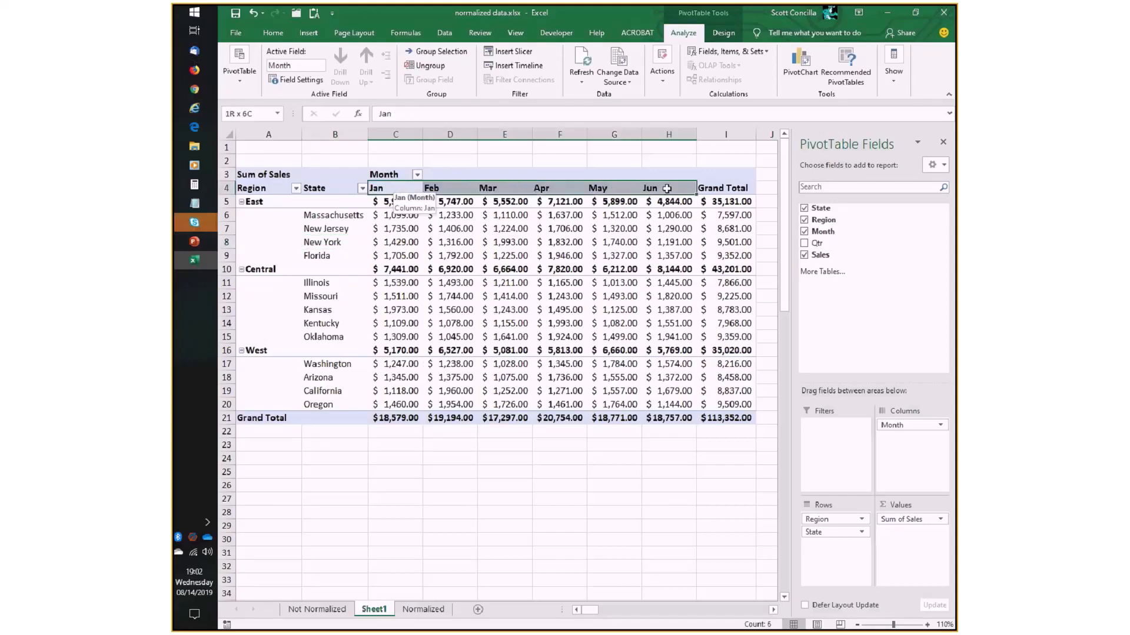
pyautogui.click(590, 230)
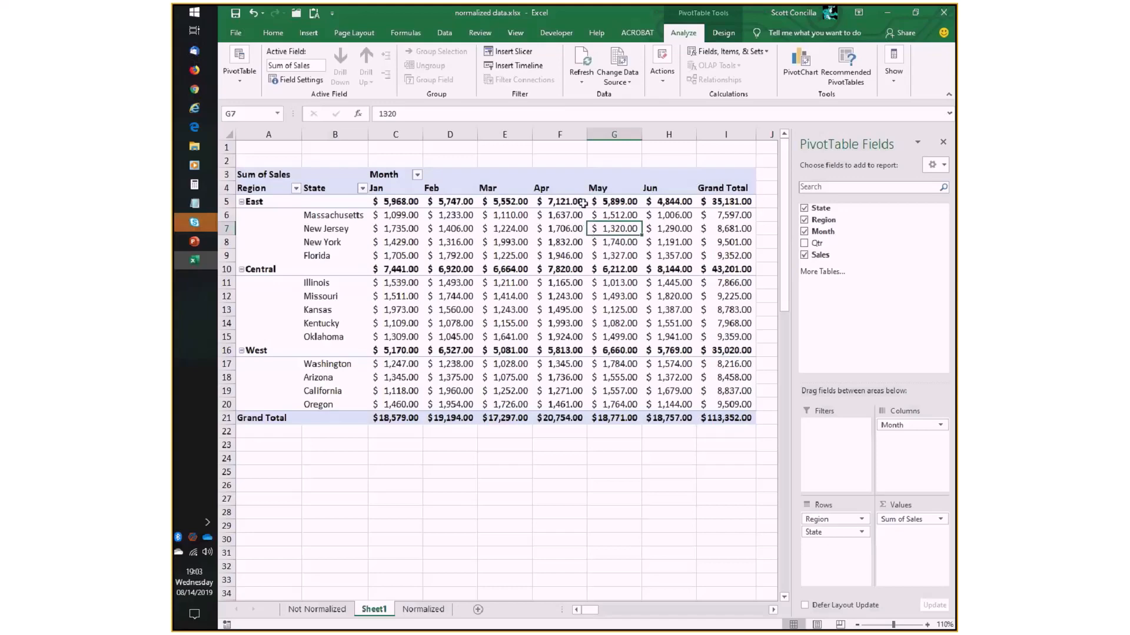
pyautogui.click(405, 189)
pyautogui.moveTo(405, 190); pyautogui.dragTo(657, 188)
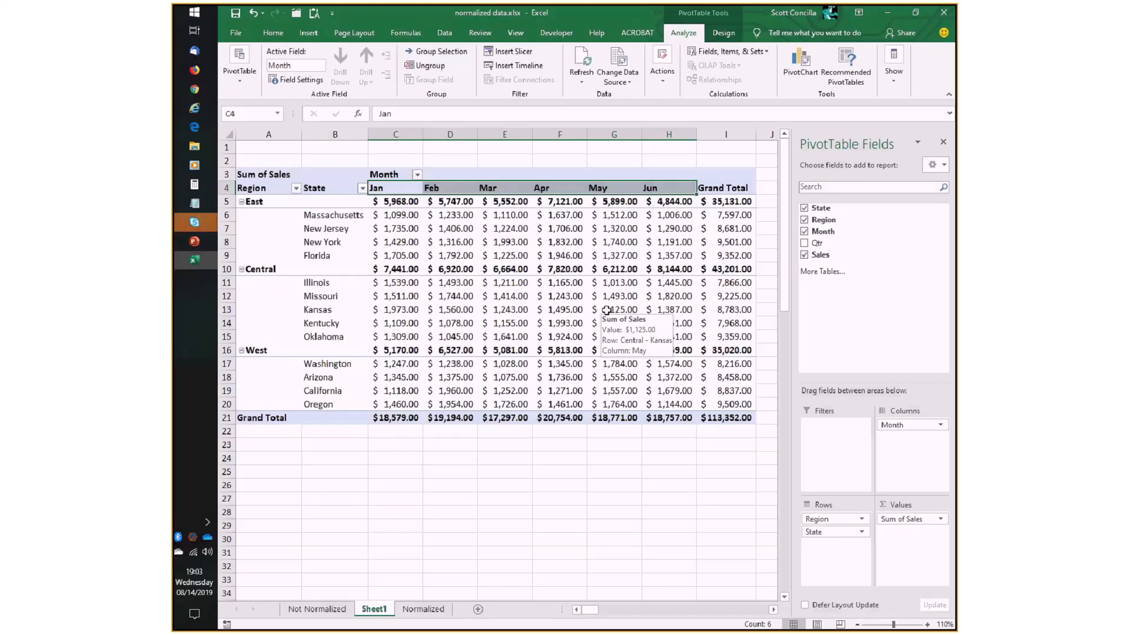
pyautogui.click(195, 238)
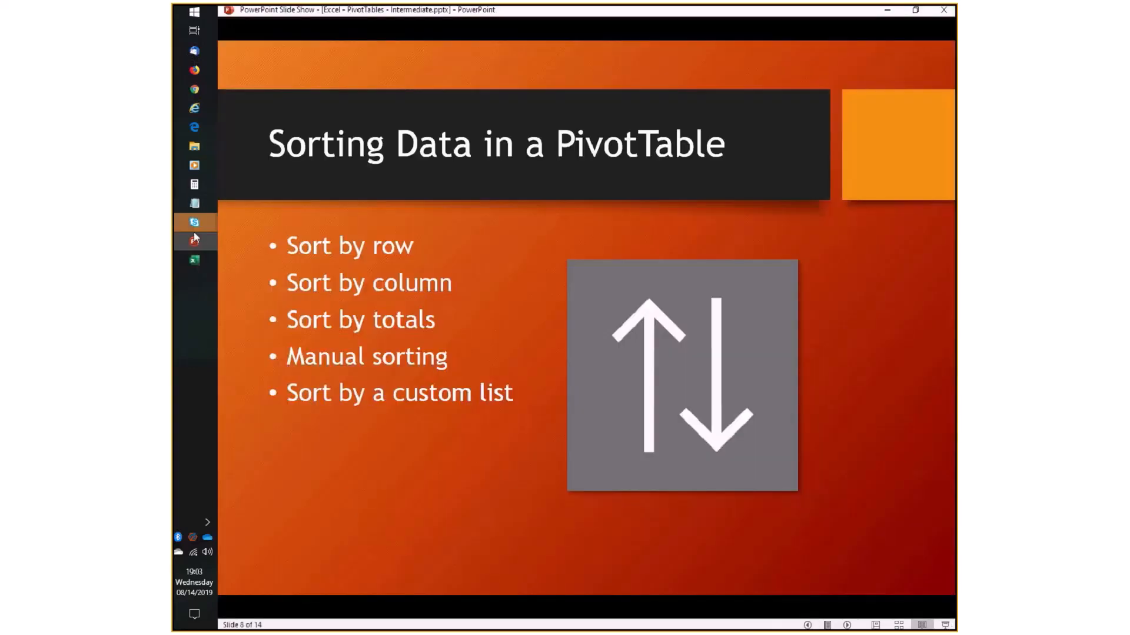
pyautogui.click(195, 260)
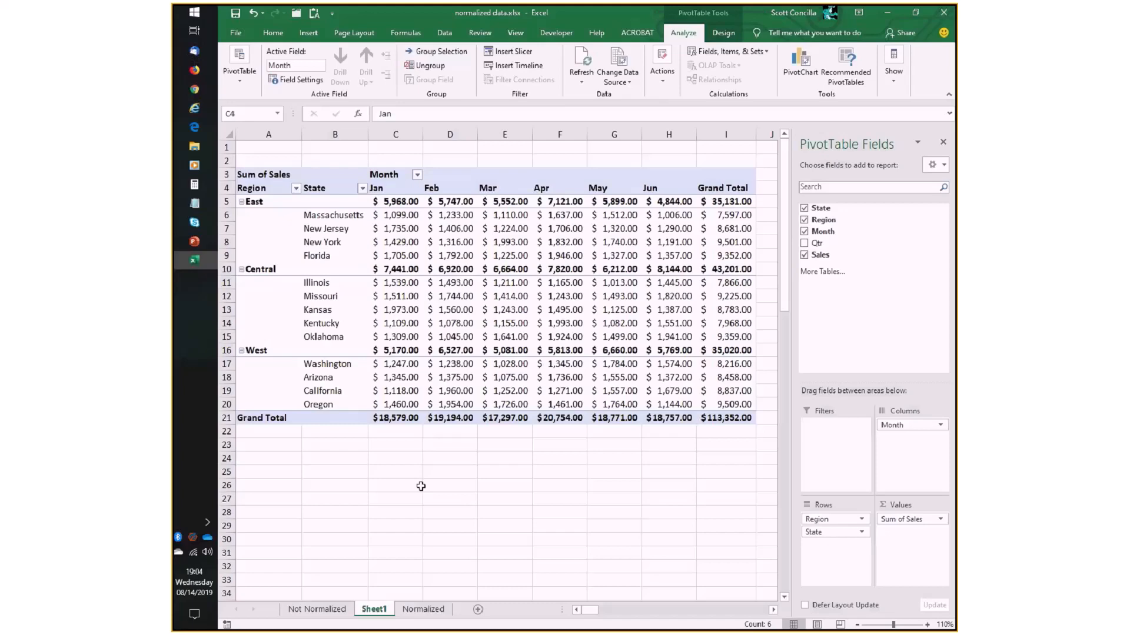
# - Enter January in C24, fill the month series down to September in C32, and clear the filled cells
pyautogui.click(406, 459)
pyautogui.write('January')
pyautogui.press('Return')
pyautogui.press('Up')
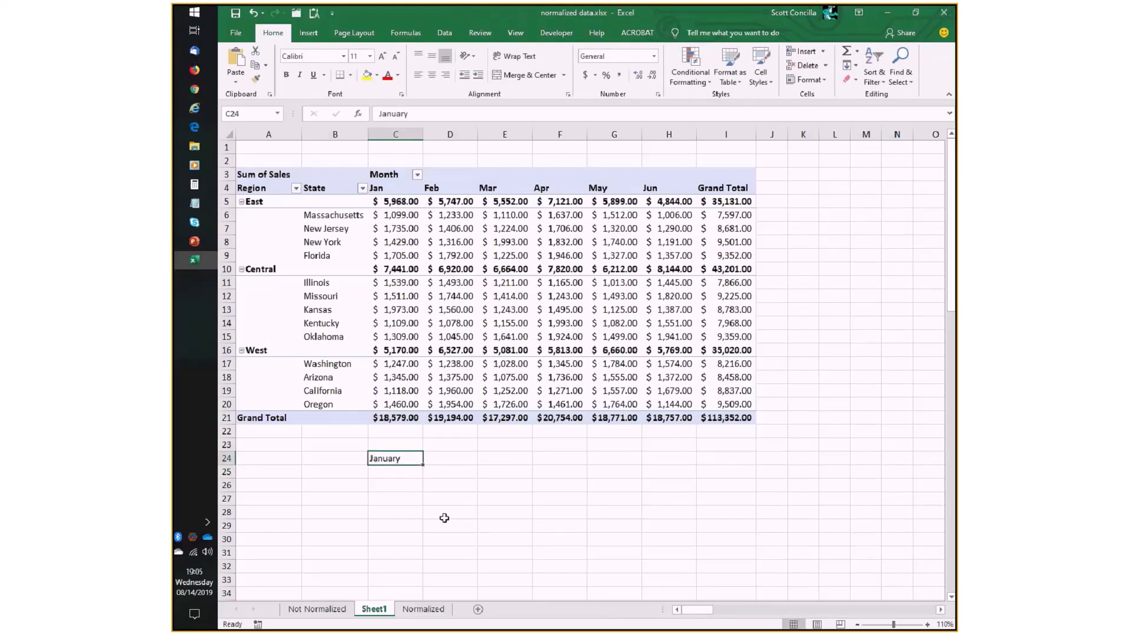
pyautogui.moveTo(422, 466); pyautogui.dragTo(543, 571)
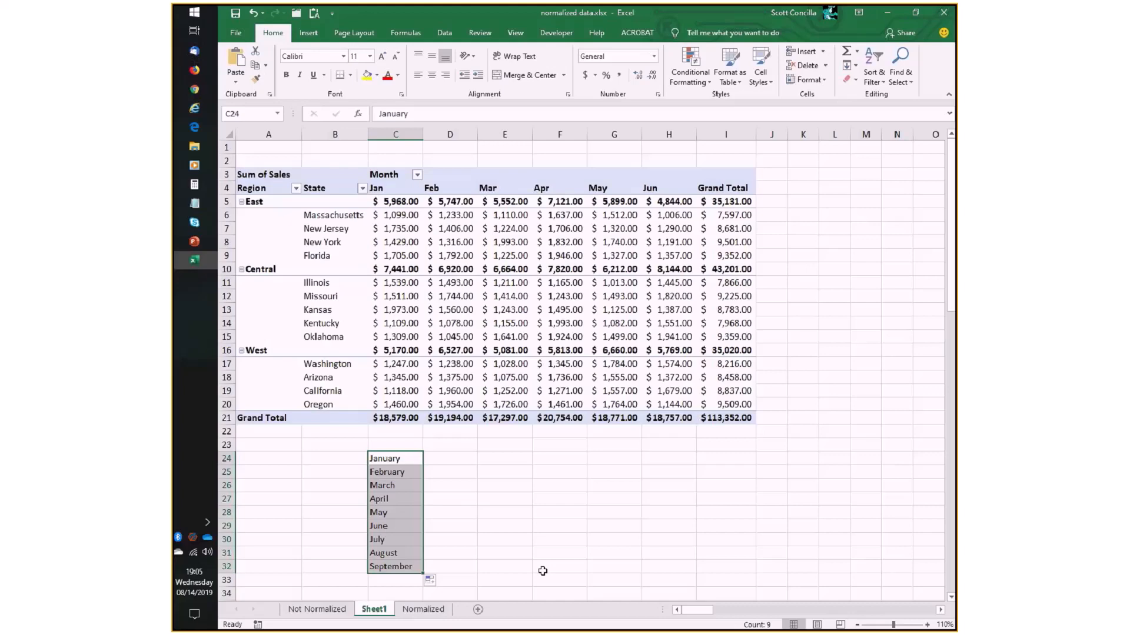
pyautogui.press('Delete')
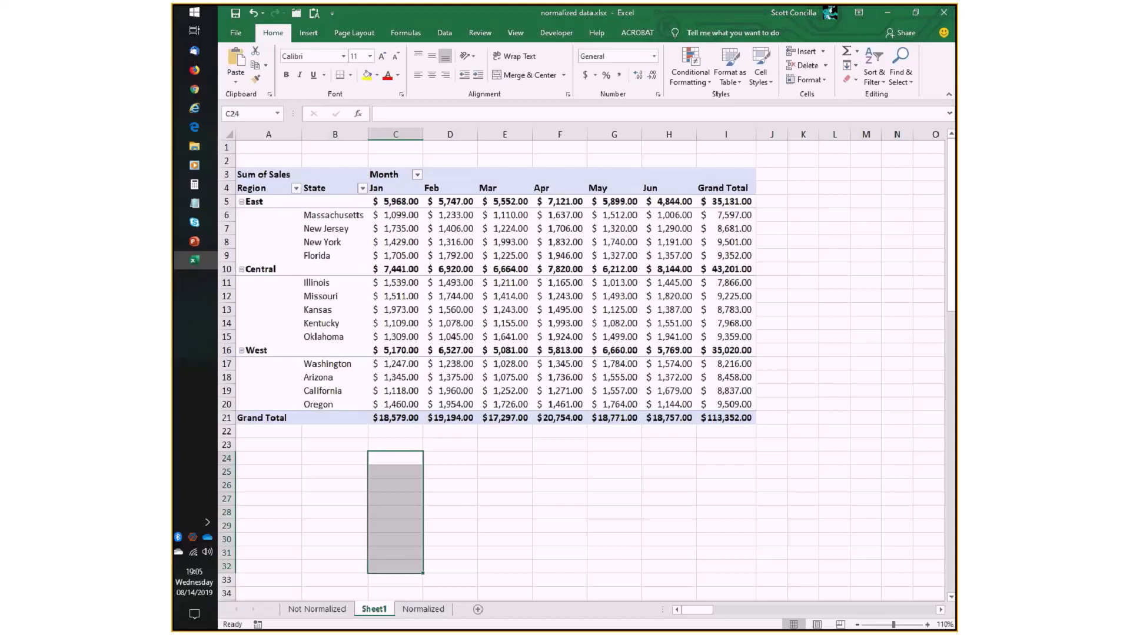
# - Switch to the Axzo - Quarters.xlsx workbook and look through the Region, Quarter, Product and Sales records on the Raw Data sheet
pyautogui.hotkey('alt', 'Tab')
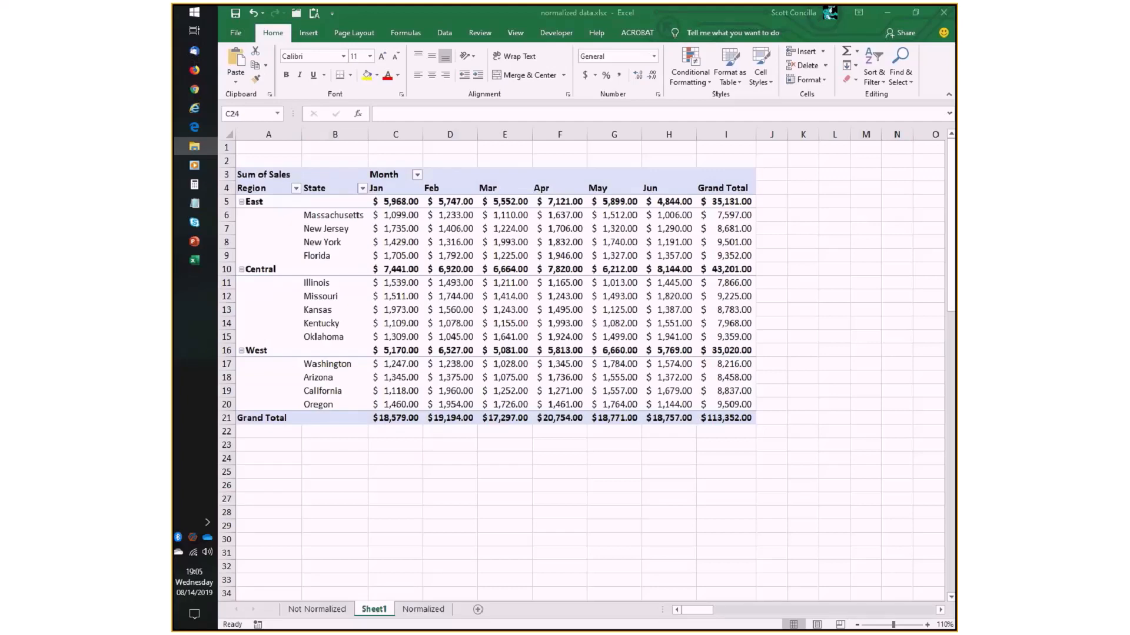
pyautogui.hotkey('alt', 'Tab')
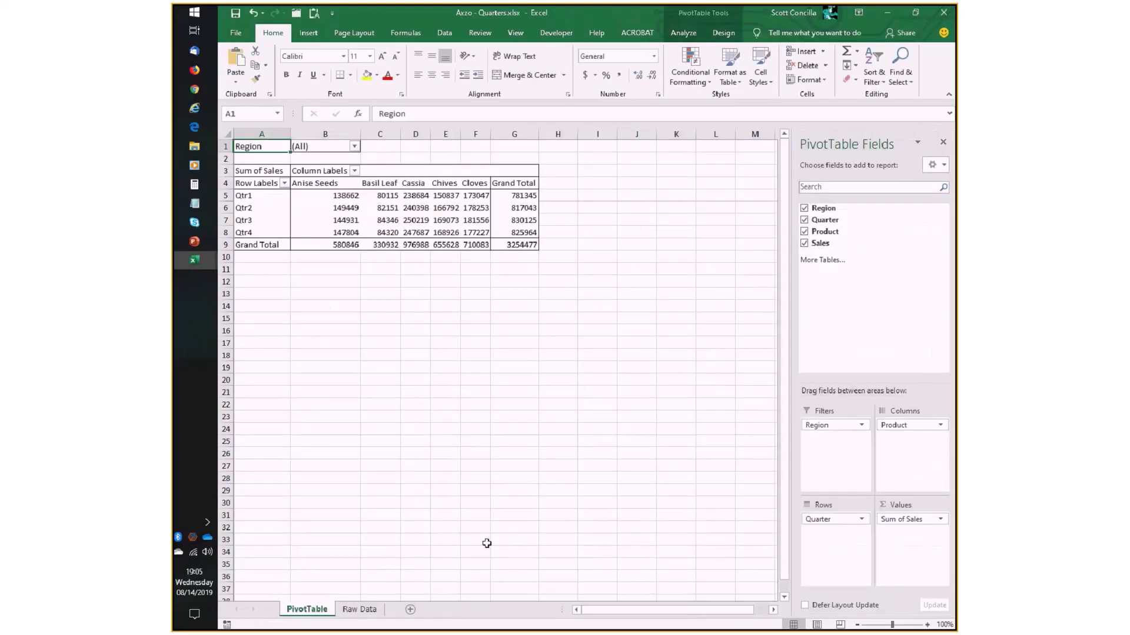
pyautogui.click(368, 612)
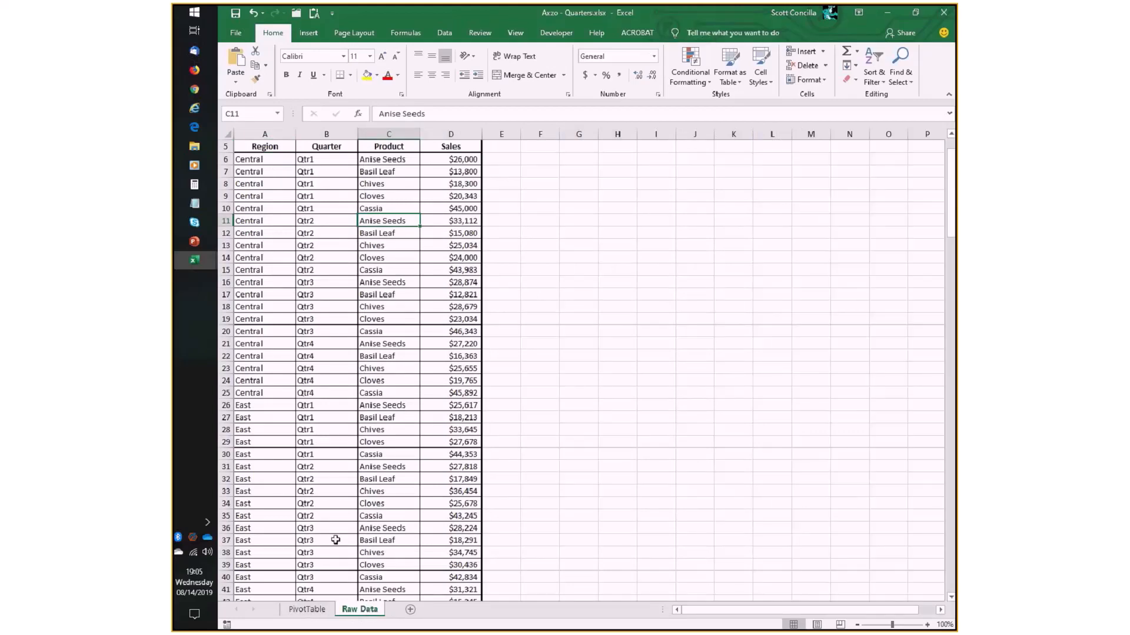
pyautogui.click(944, 625)
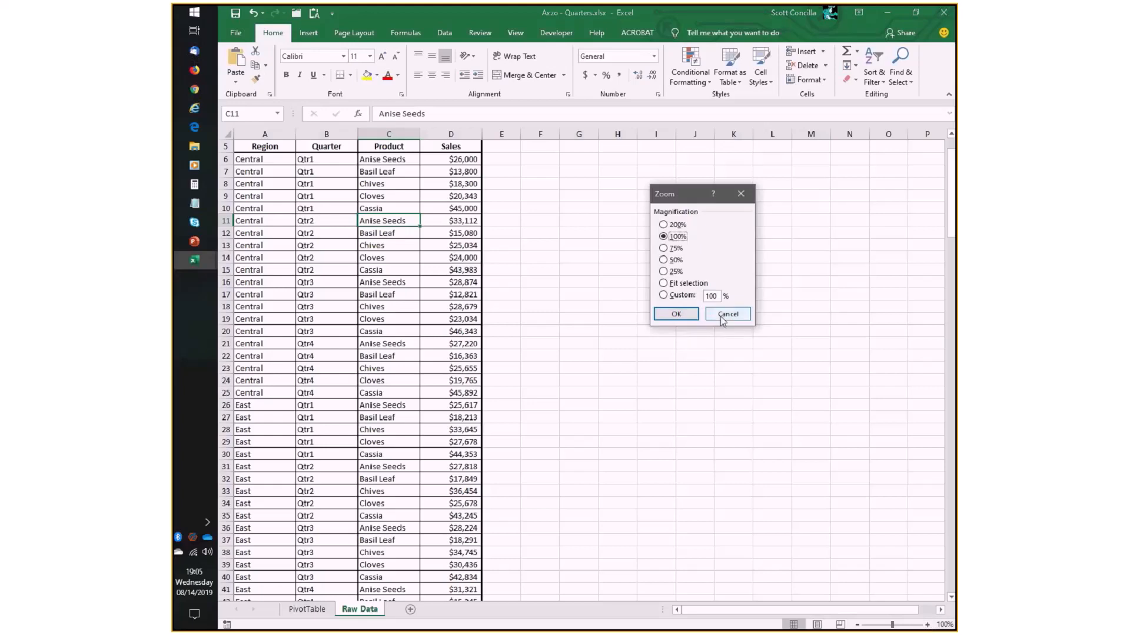
pyautogui.press('Escape')
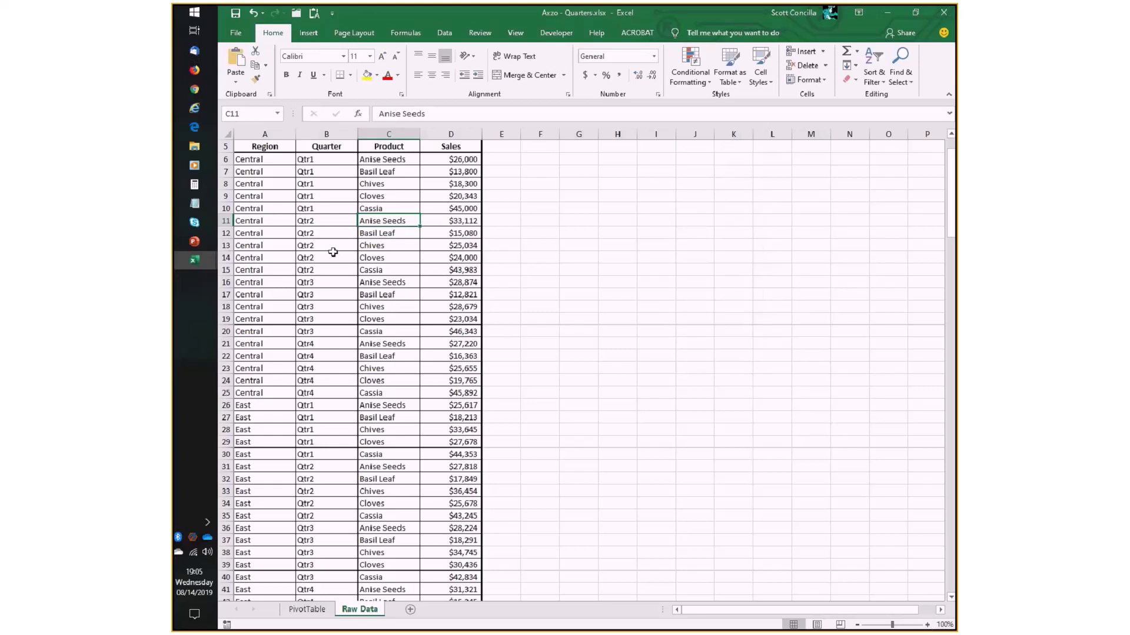
pyautogui.scroll(-3, 272, 415)
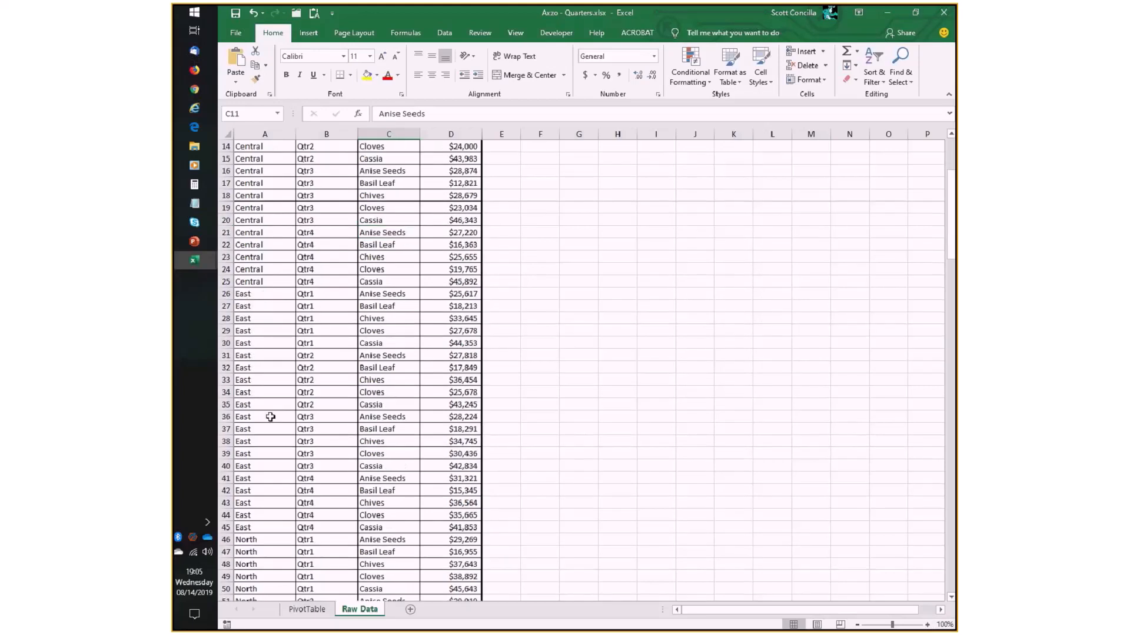
pyautogui.scroll(-10, 270, 416)
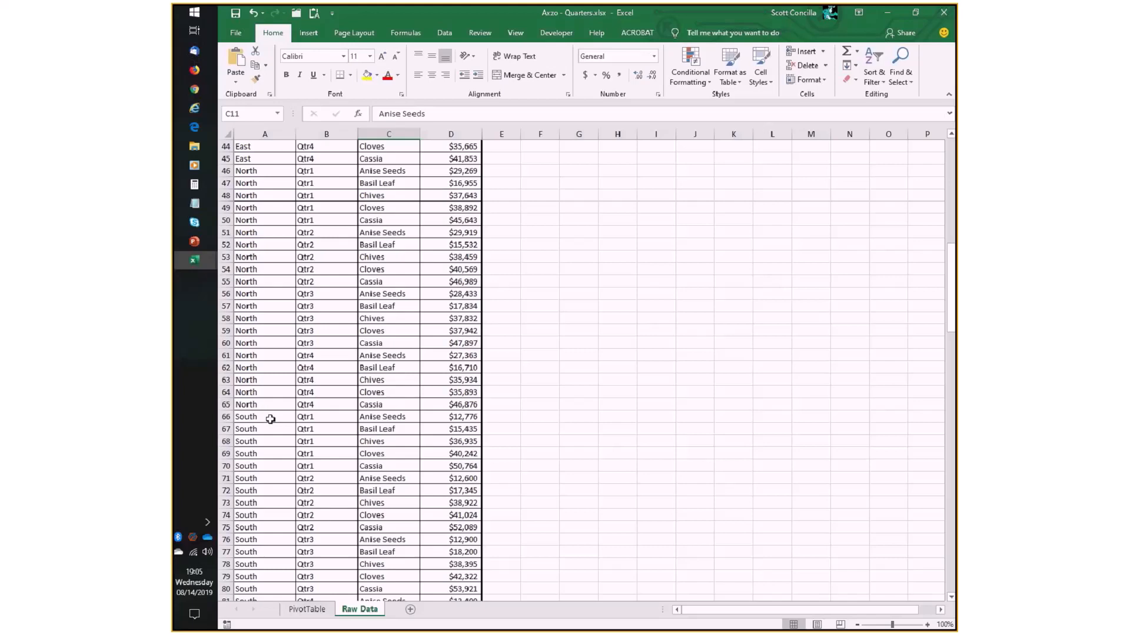
# - On the PivotTable sheet, remove the Region filter and replace Quarter with Region in the rows
pyautogui.scroll(8, 270, 418)
pyautogui.scroll(6, 270, 419)
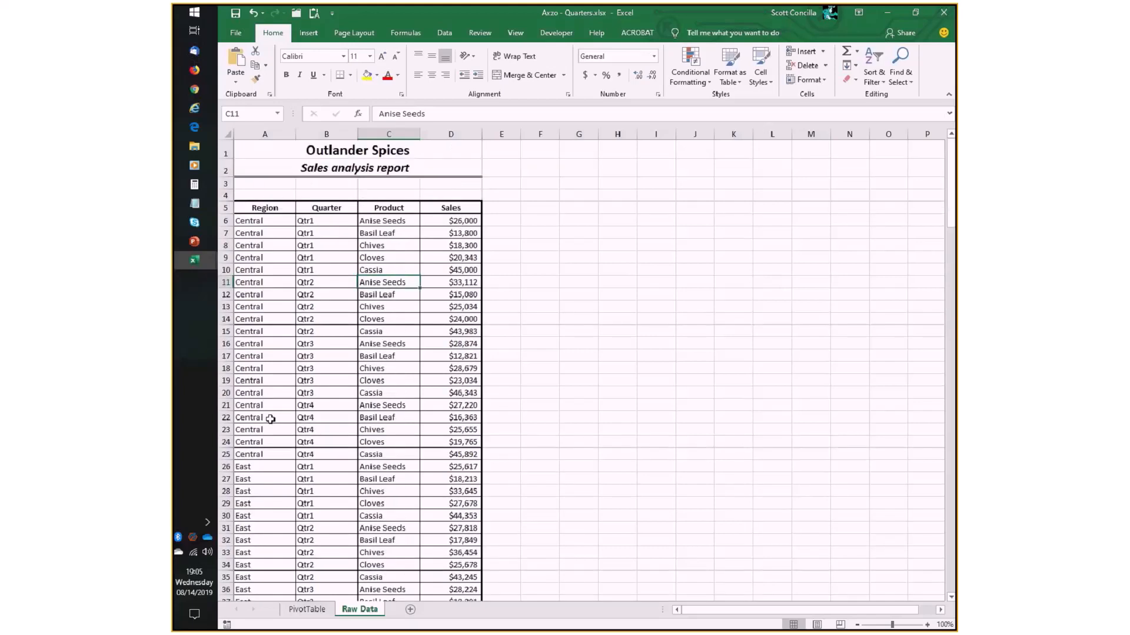
pyautogui.click(279, 254)
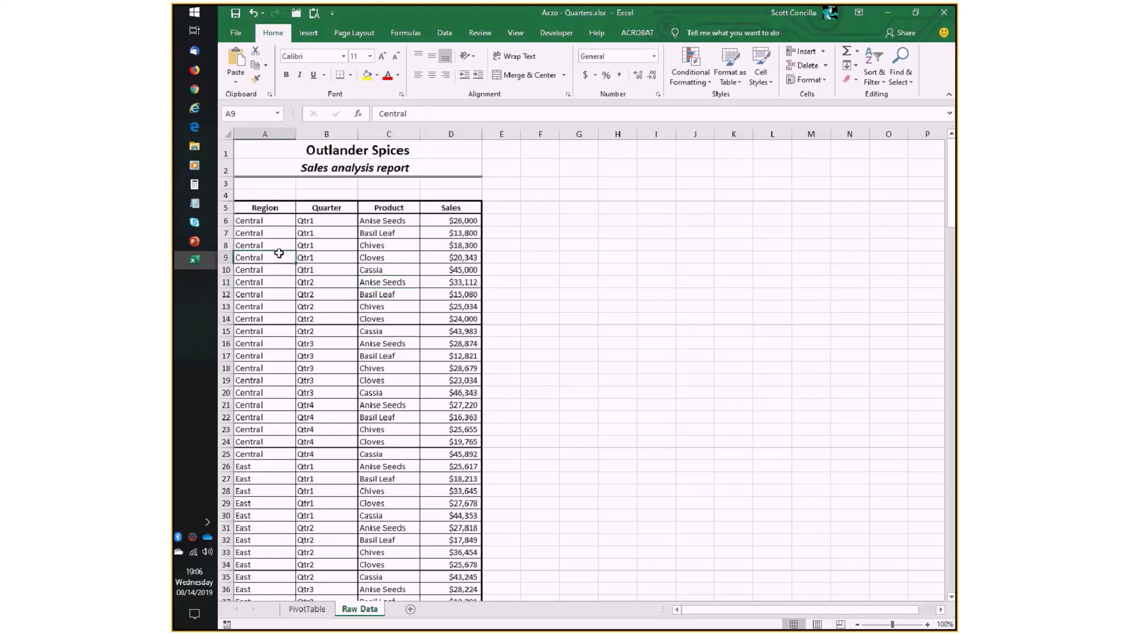
pyautogui.click(302, 610)
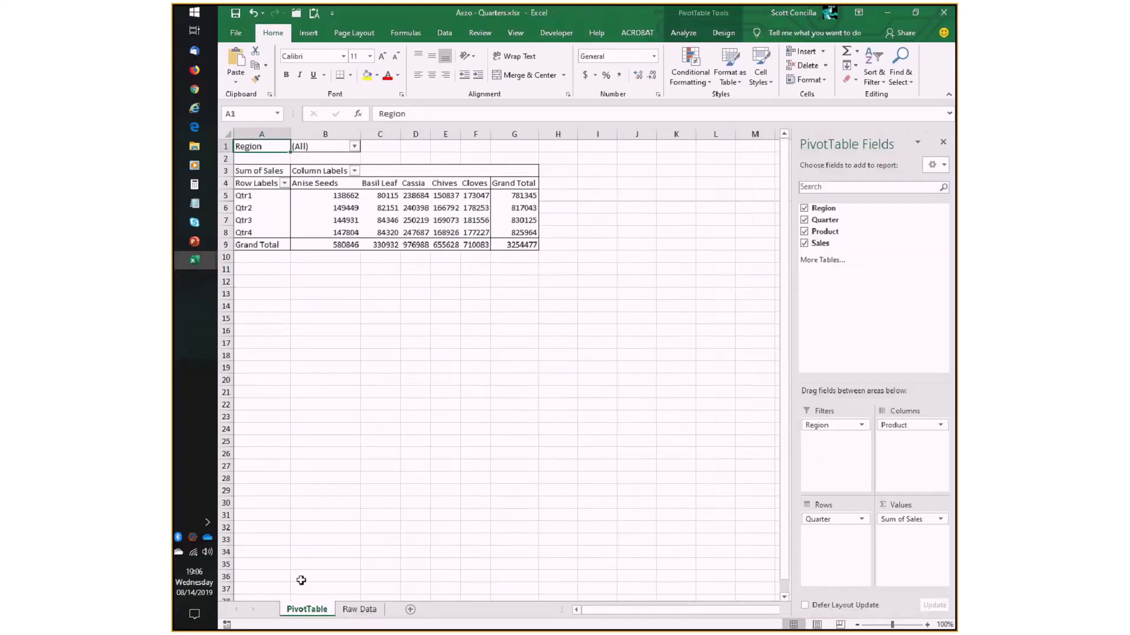
pyautogui.moveTo(832, 425); pyautogui.dragTo(892, 339)
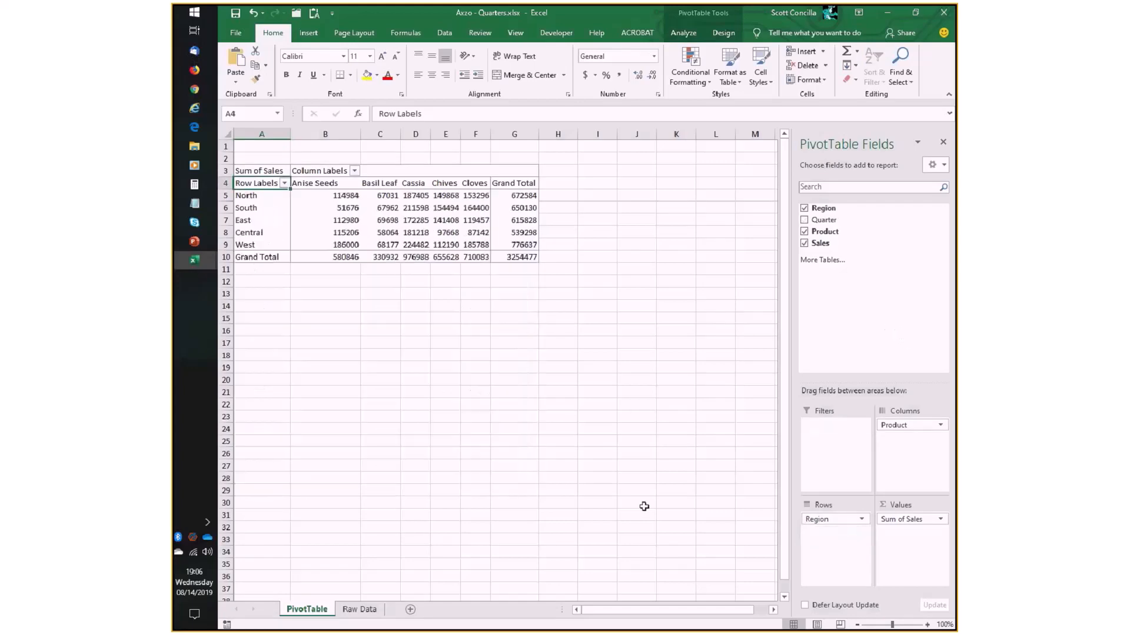
# - Sort the region row labels of the existing PivotTable from A to Z
pyautogui.click(927, 625)
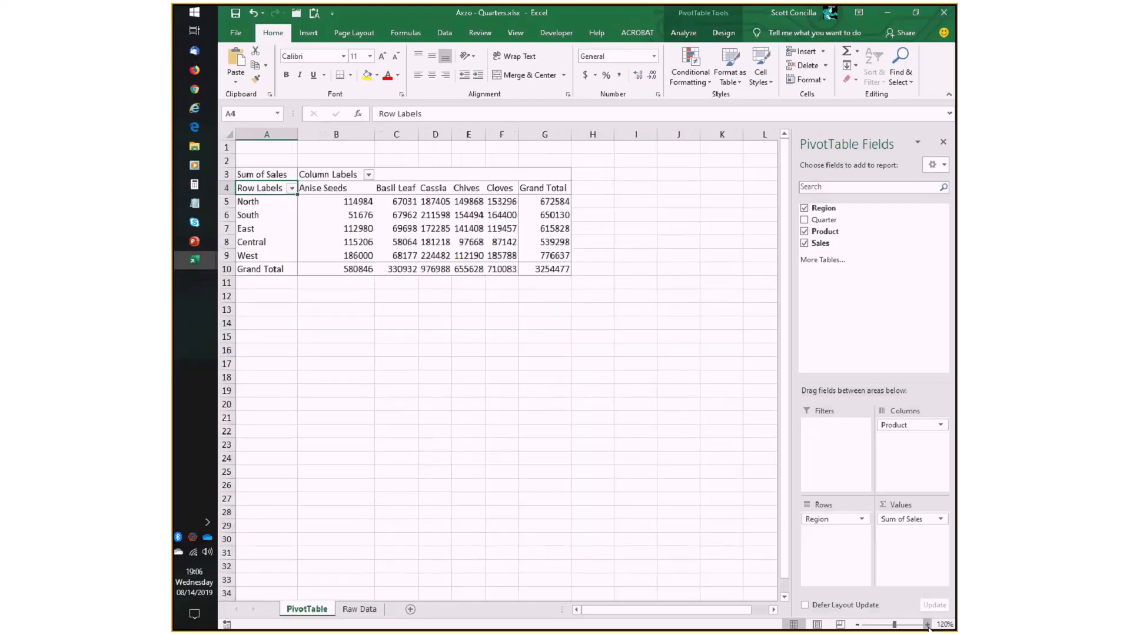
pyautogui.click(927, 625)
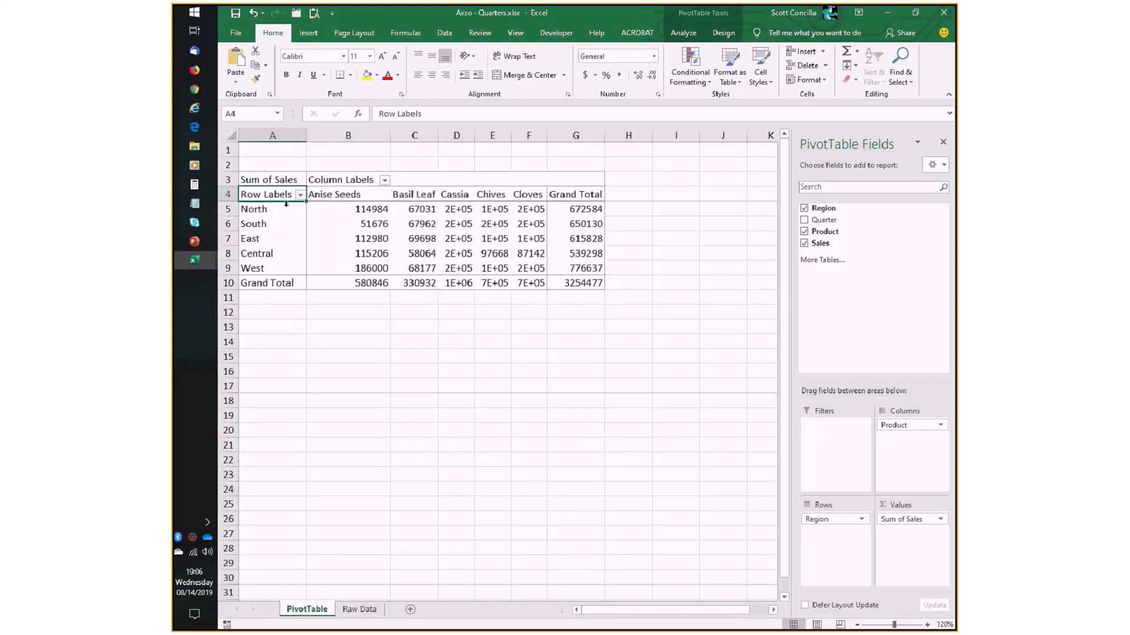
pyautogui.click(300, 196)
pyautogui.click(294, 208)
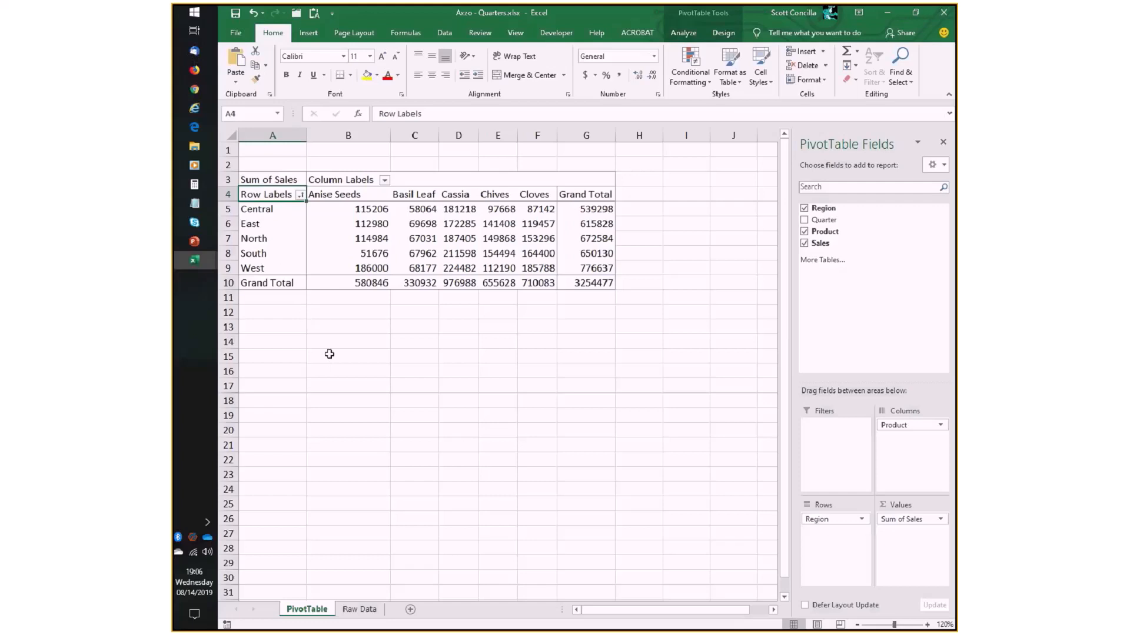
# - Delete the PivotTable sheet from the workbook, keeping only Raw Data
pyautogui.rightClick(314, 614)
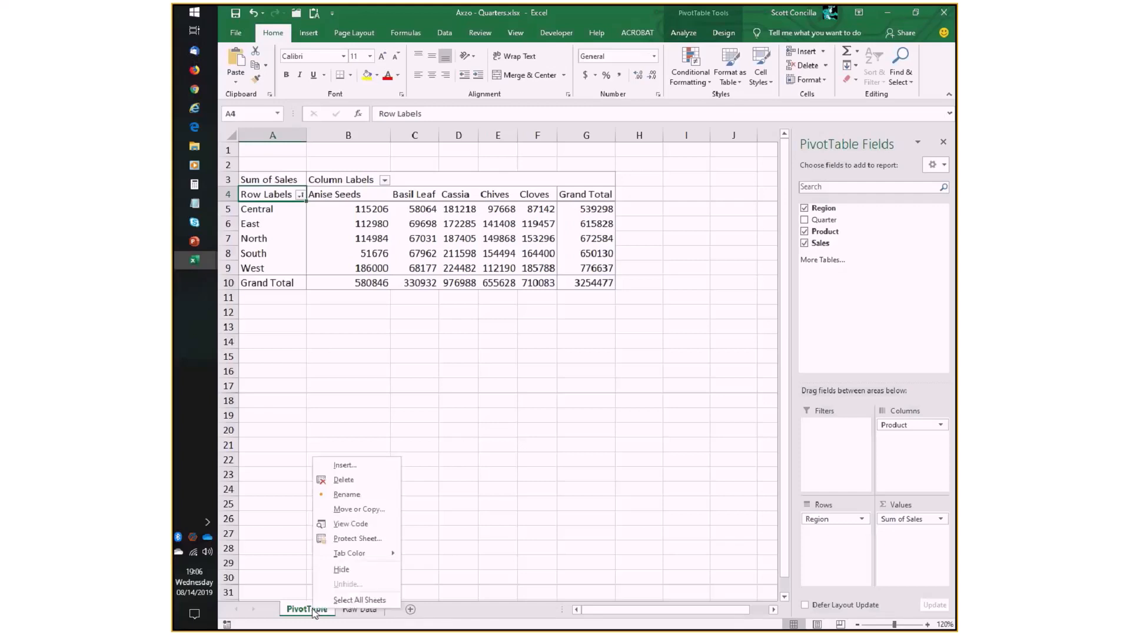
pyautogui.click(344, 480)
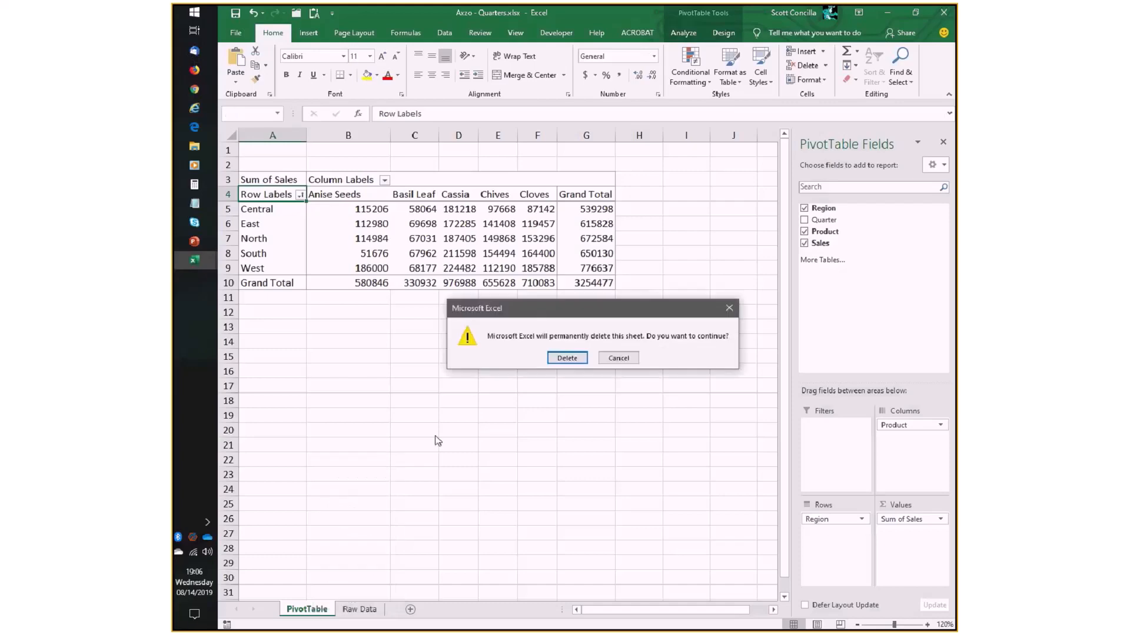
pyautogui.click(572, 359)
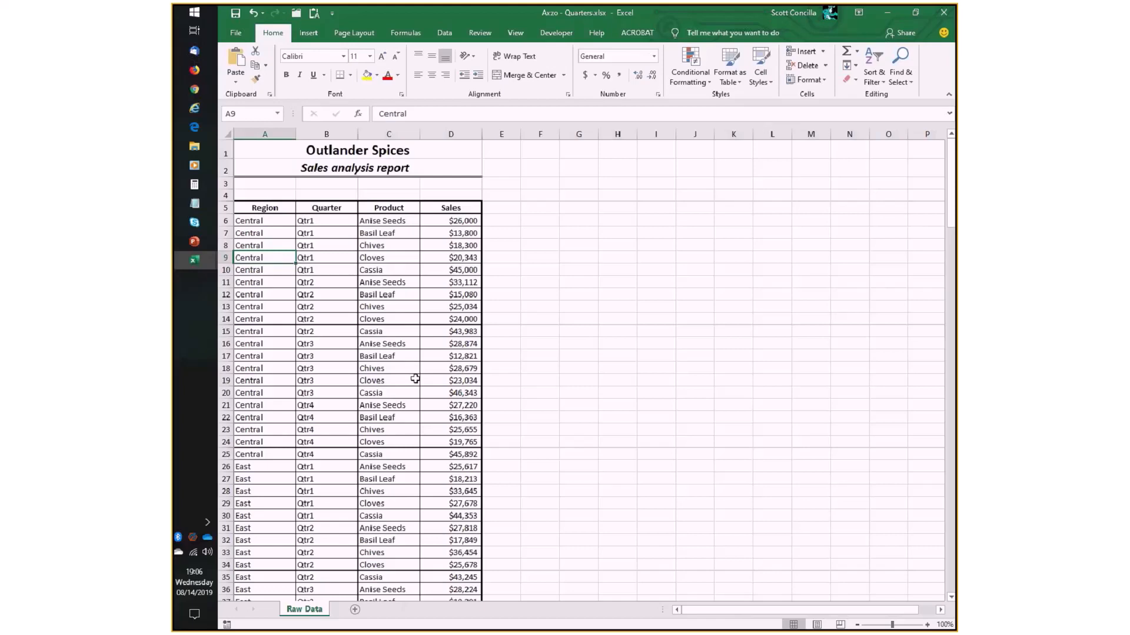
# - Open the Custom Lists editor from the advanced Excel options and position it beside the raw data
pyautogui.click(238, 33)
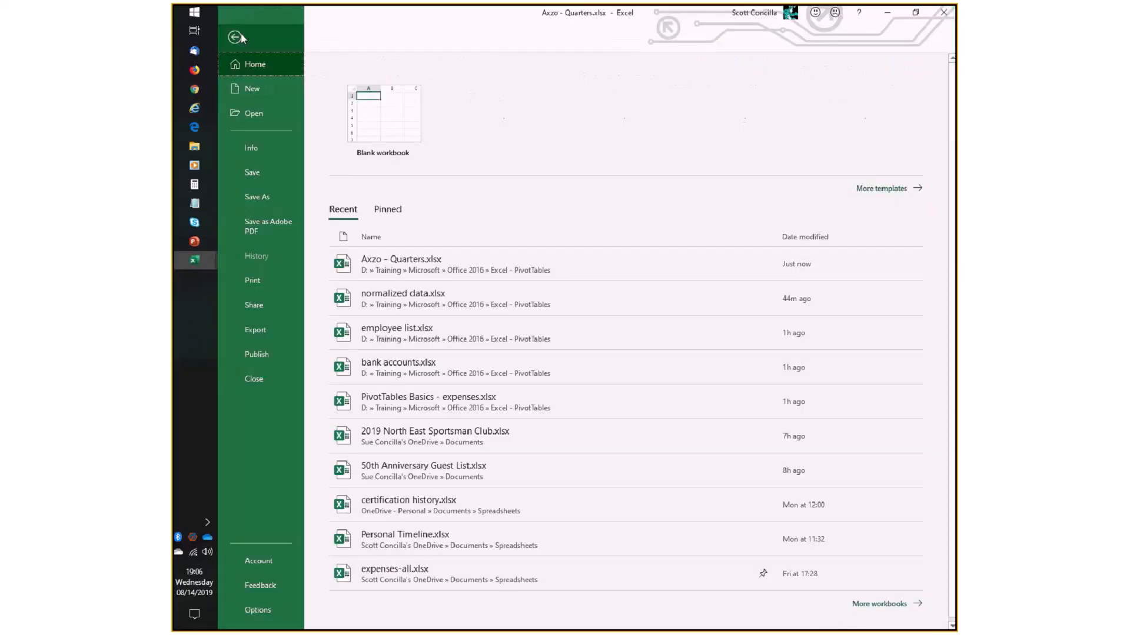
pyautogui.click(259, 611)
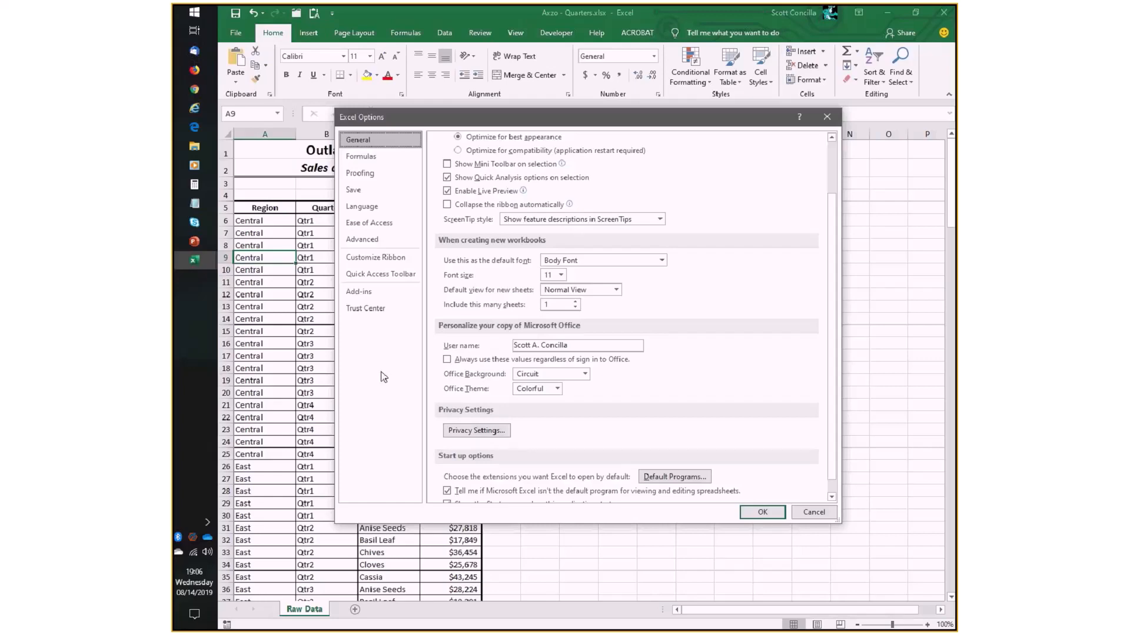
pyautogui.click(363, 241)
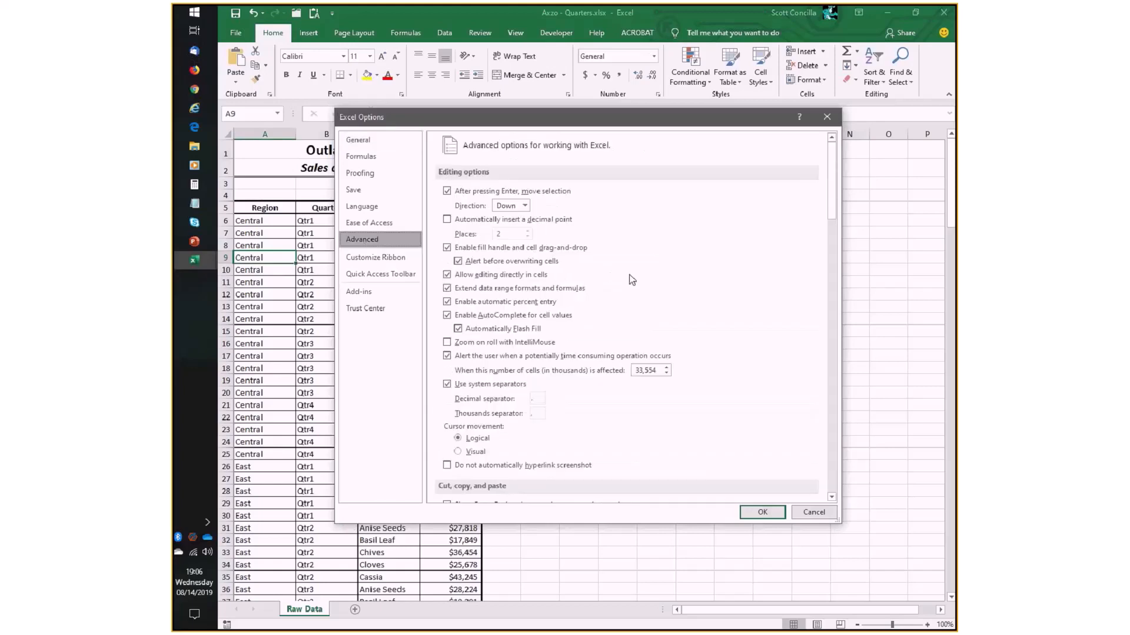
pyautogui.scroll(-10, 644, 291)
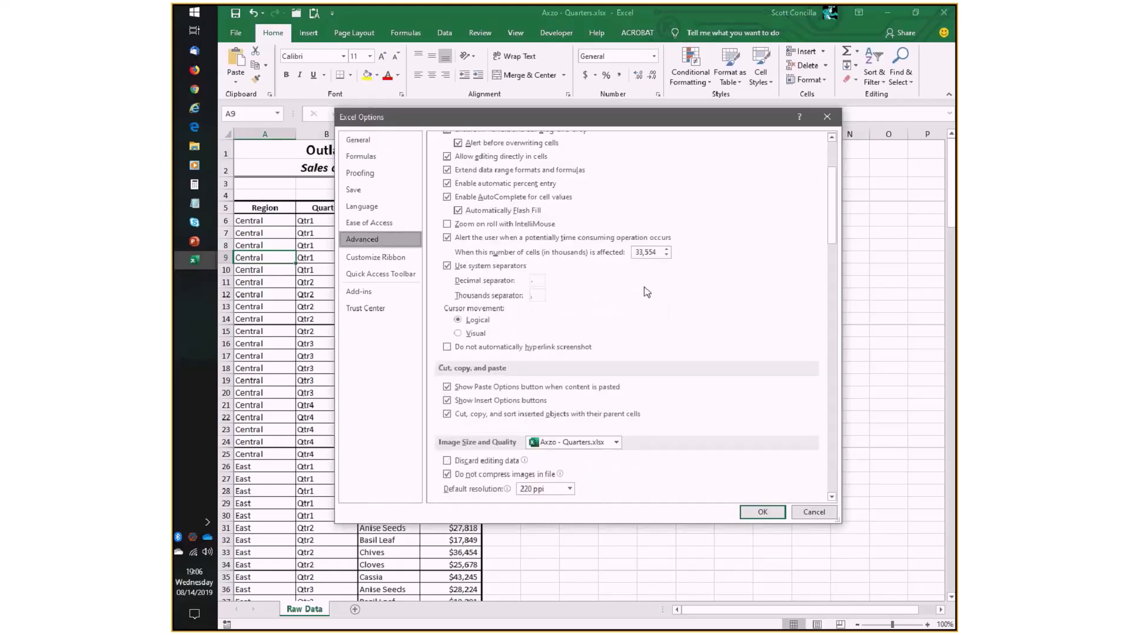
pyautogui.scroll(-10, 646, 292)
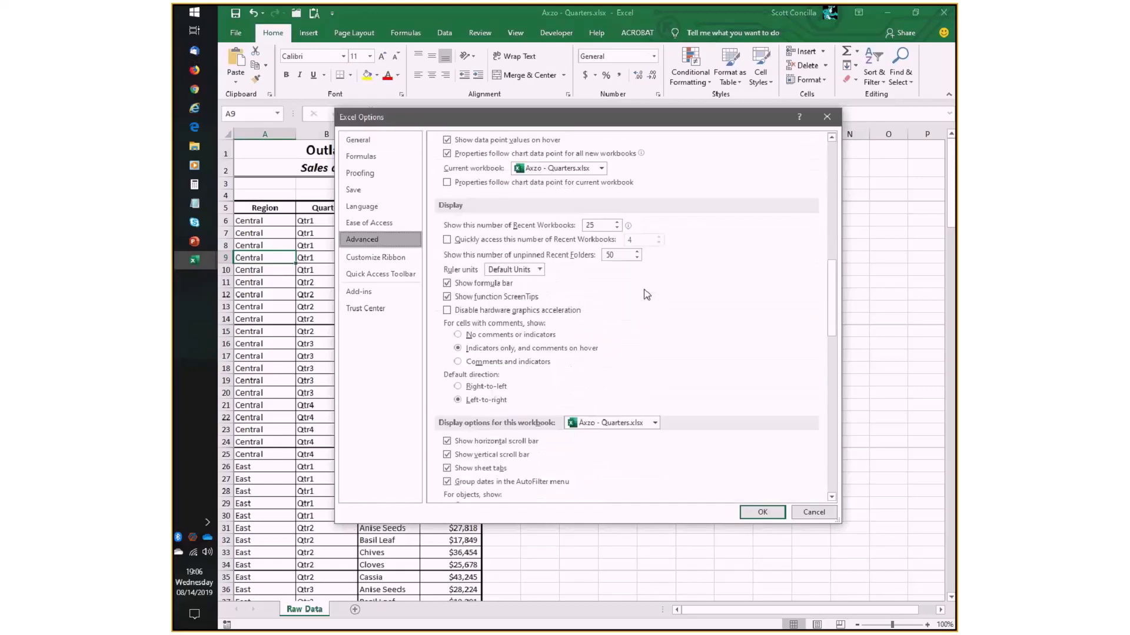
pyautogui.scroll(-10, 647, 294)
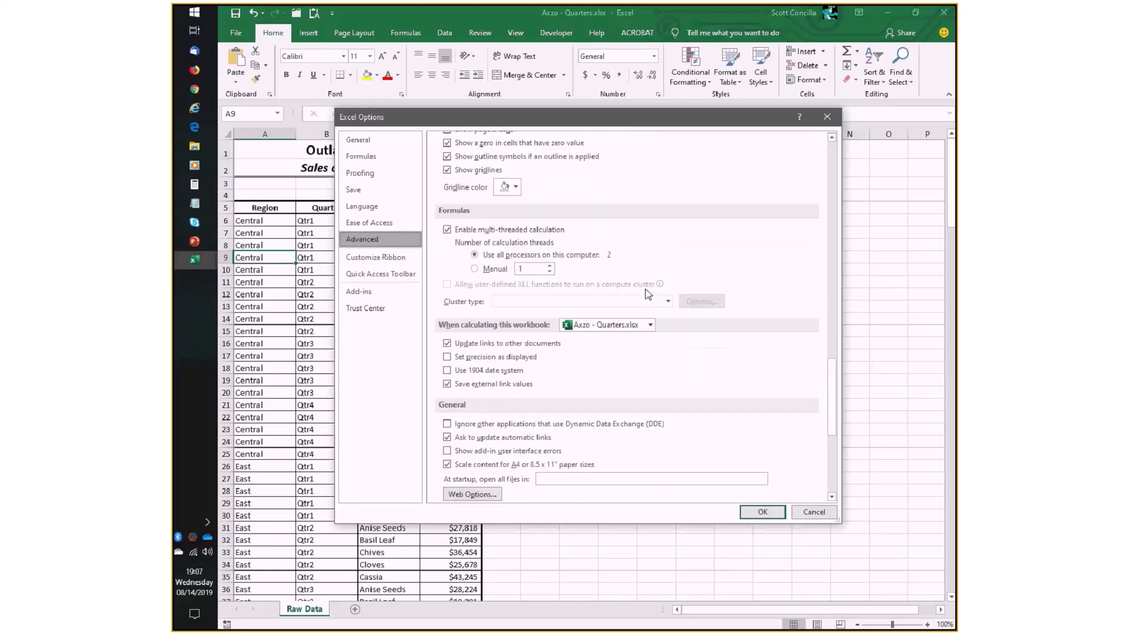
pyautogui.scroll(-1, 649, 298)
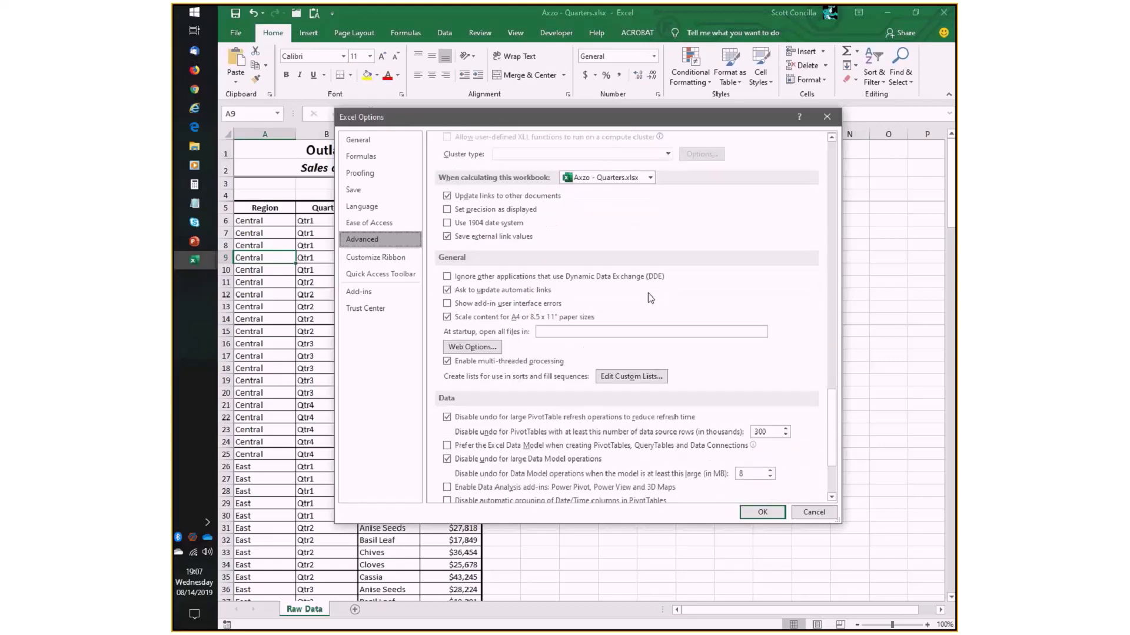
pyautogui.scroll(-3, 650, 298)
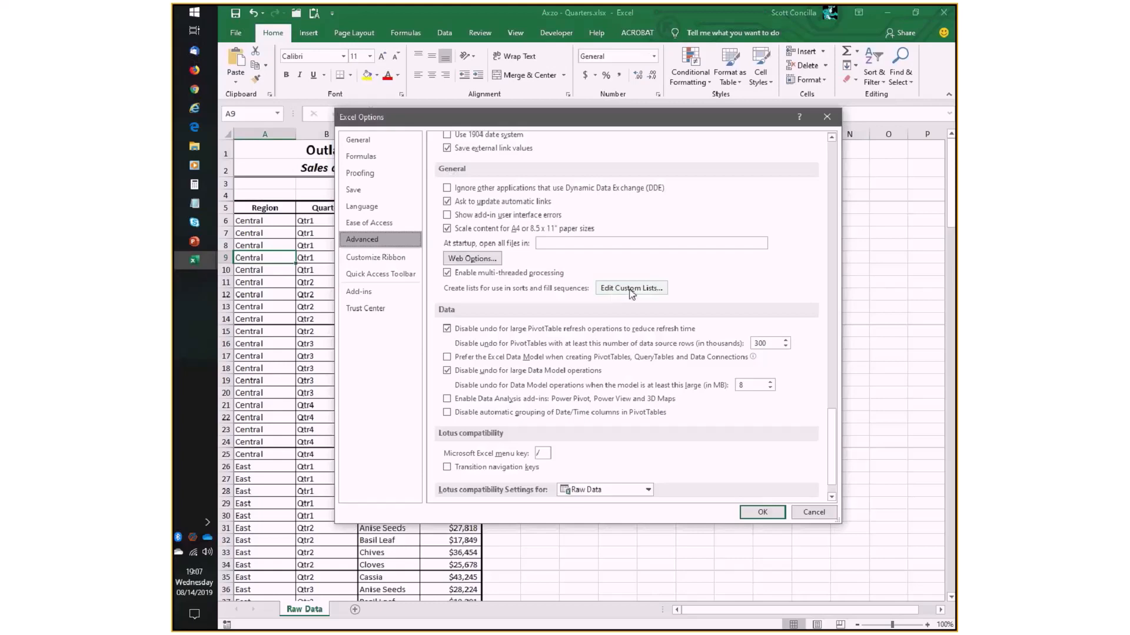
pyautogui.click(631, 288)
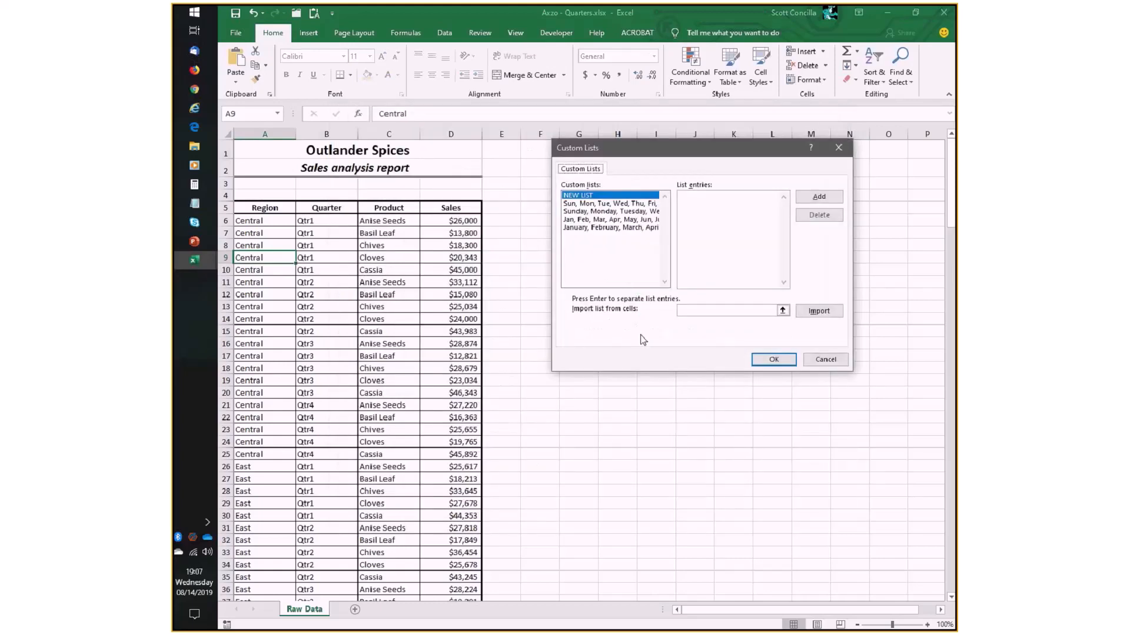
pyautogui.moveTo(713, 155); pyautogui.dragTo(668, 198)
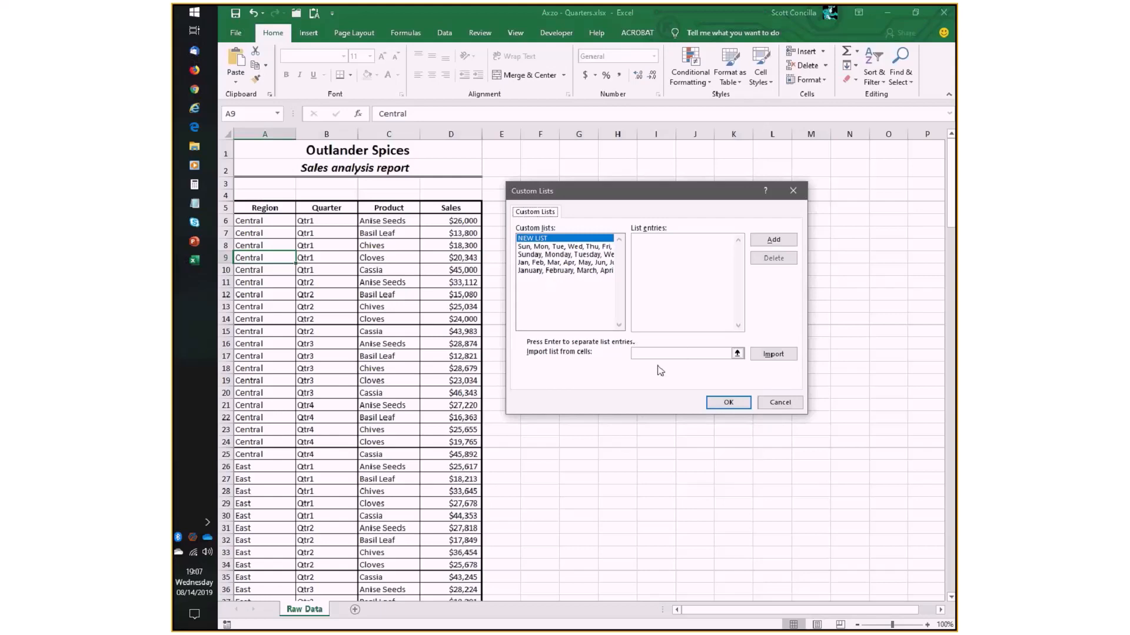
# - Add a custom list with the entries North, East, South, West and Central, and accept the Excel options
pyautogui.click(704, 275)
pyautogui.write('North')
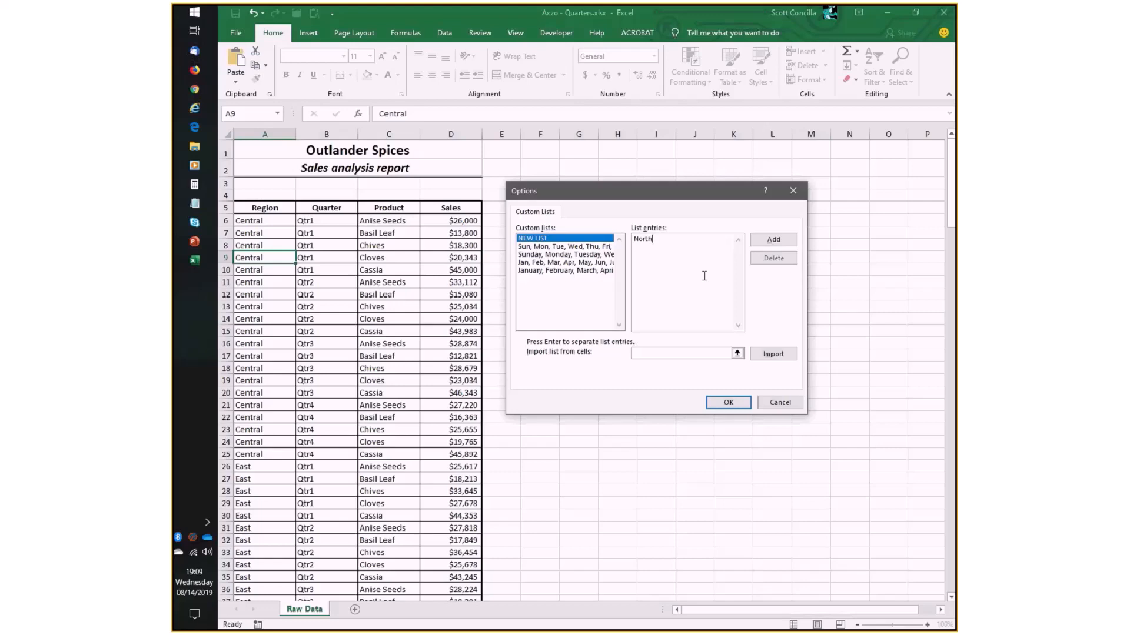
pyautogui.press('Return')
pyautogui.write('East')
pyautogui.press('Return')
pyautogui.write('South')
pyautogui.press('Return')
pyautogui.write('West')
pyautogui.press('Return')
pyautogui.write('Cenral')
pyautogui.press('BackSpace')
pyautogui.press('BackSpace')
pyautogui.press('BackSpace')
pyautogui.write('tral')
pyautogui.click(773, 241)
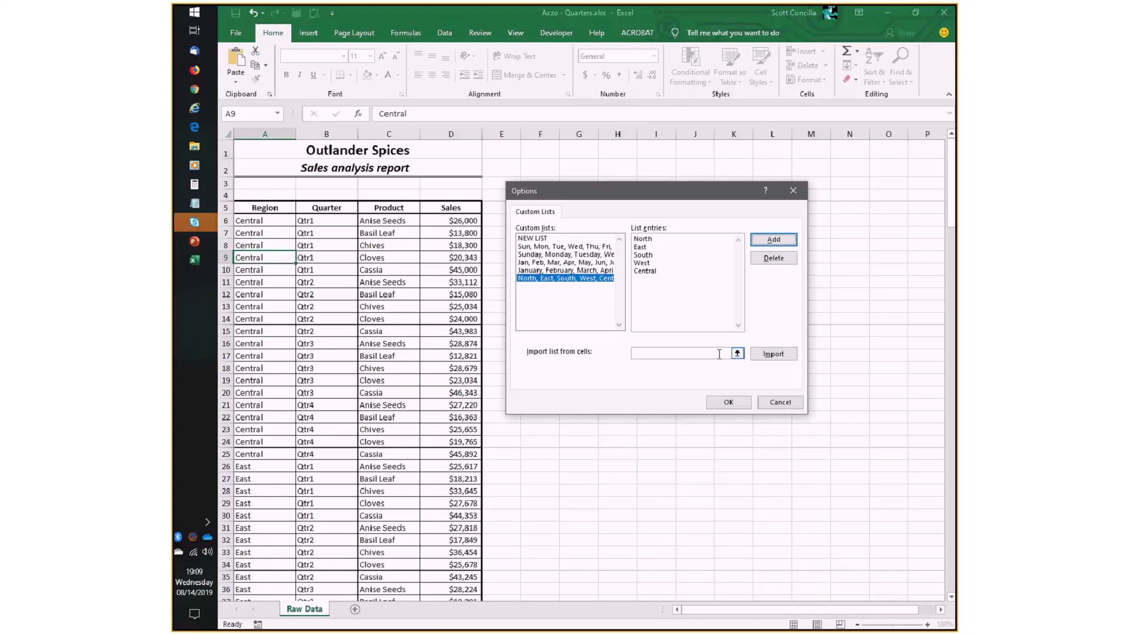
pyautogui.click(728, 402)
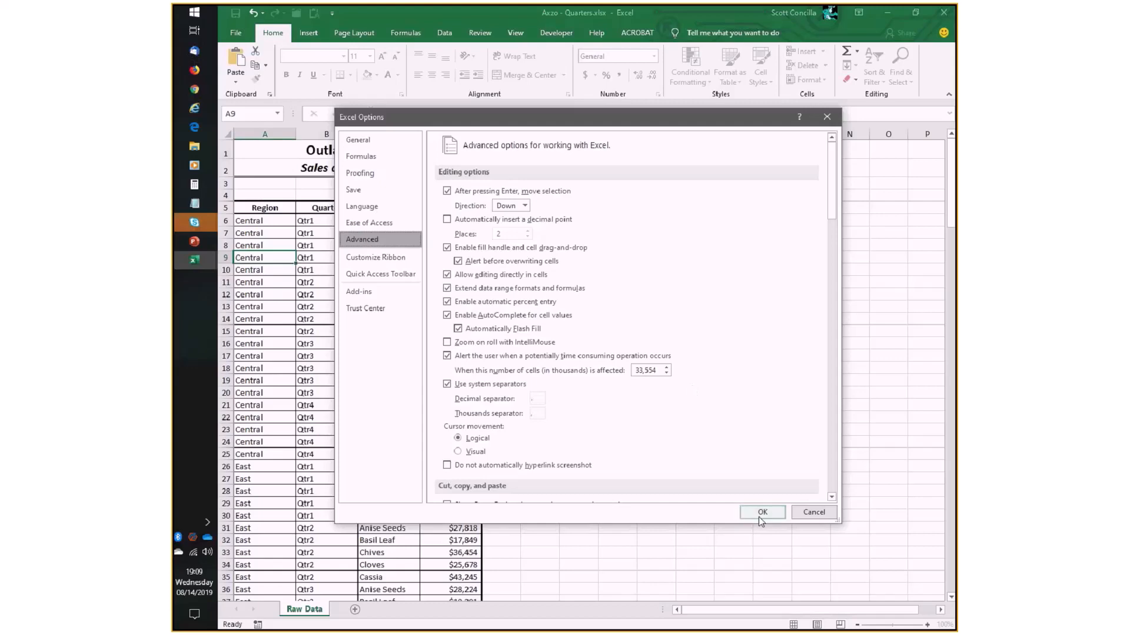
pyautogui.click(757, 515)
# - Test the custom list by entering North in G5, filling it down to G28, and clearing the filled cells
pyautogui.click(576, 205)
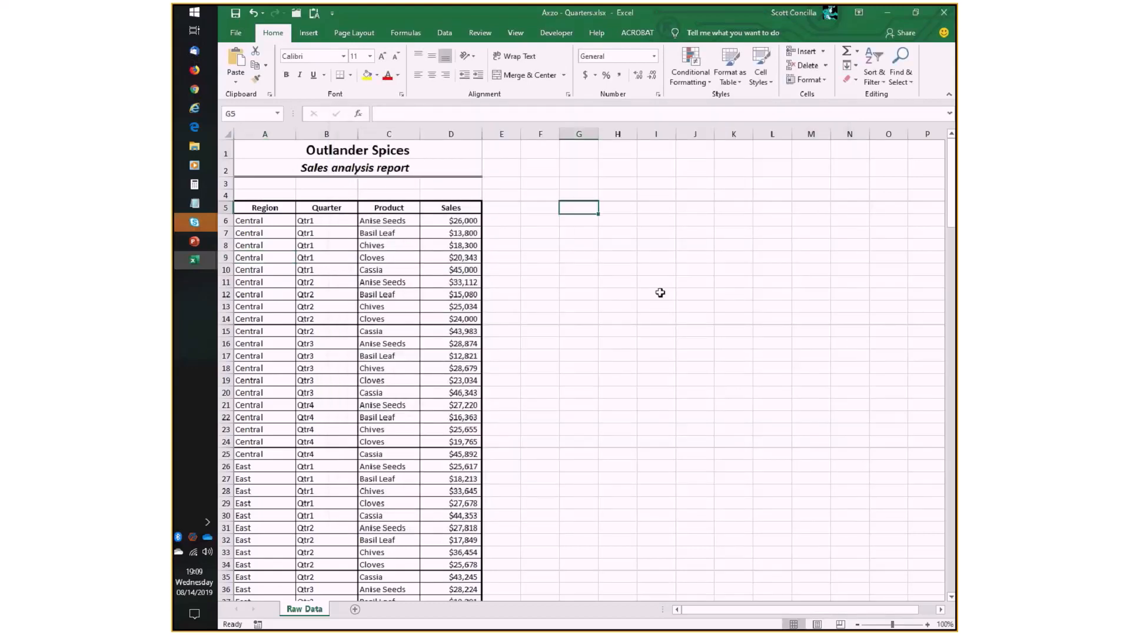
pyautogui.write('N')
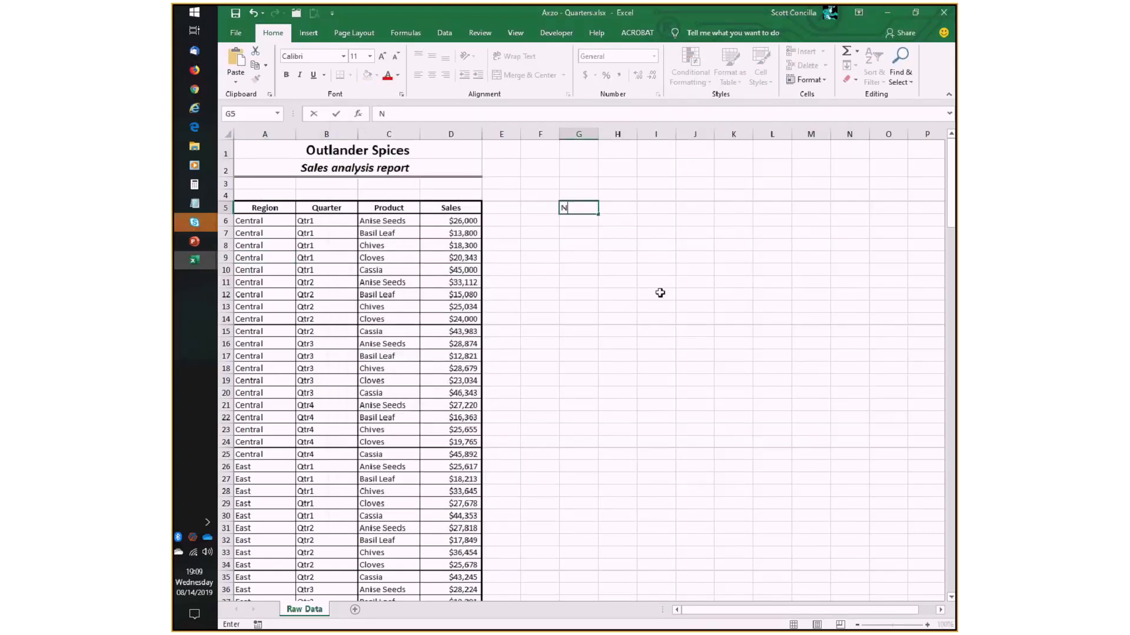
pyautogui.write('orth')
pyautogui.press('Return')
pyautogui.moveTo(599, 214); pyautogui.dragTo(599, 498)
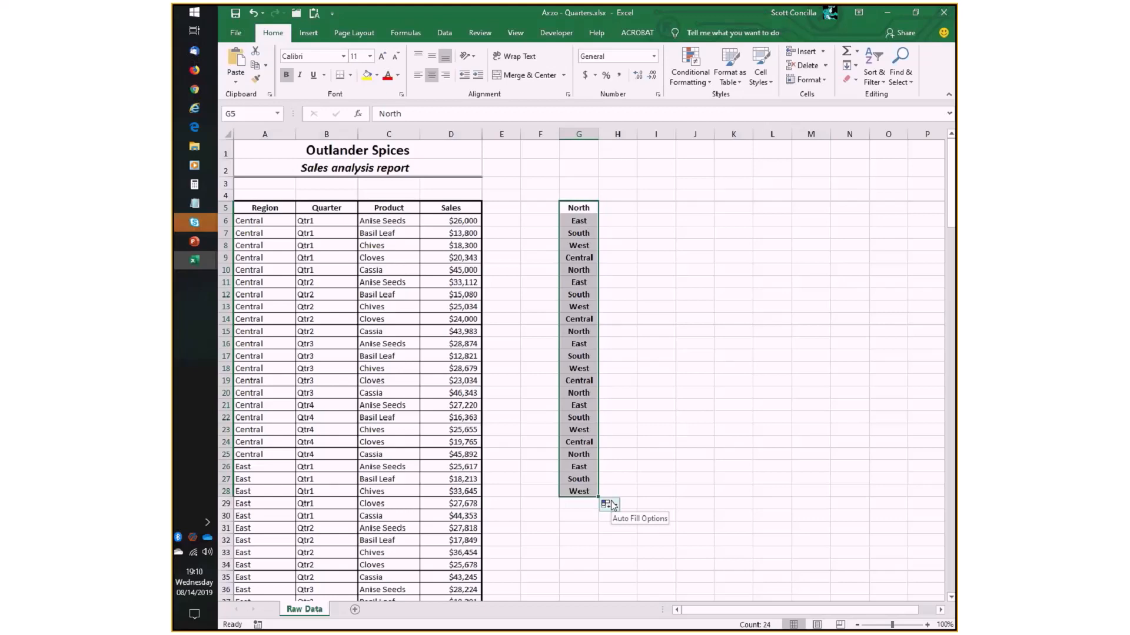
pyautogui.press('Delete')
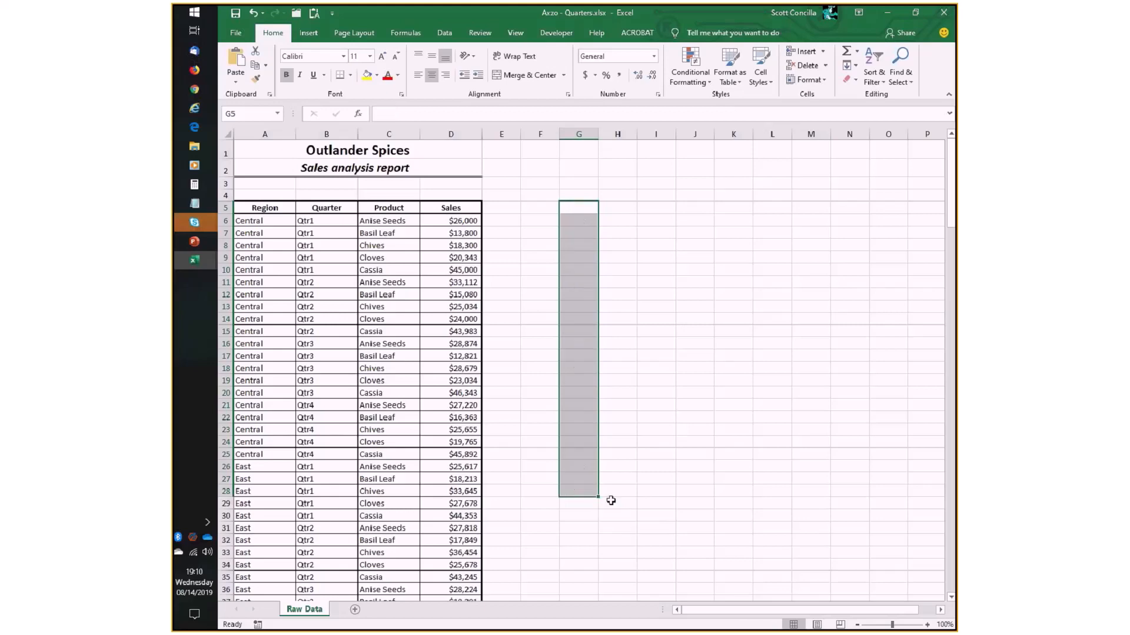
# - Create a PivotTable on a new worksheet from the Raw Data range A5:D105
pyautogui.click(287, 222)
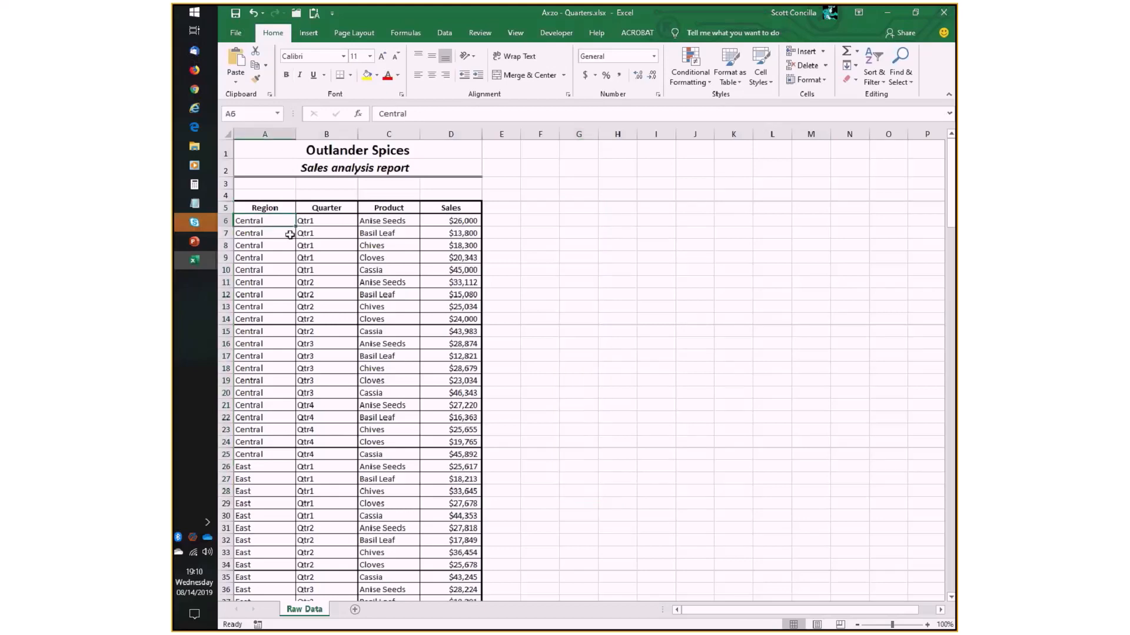
pyautogui.click(308, 33)
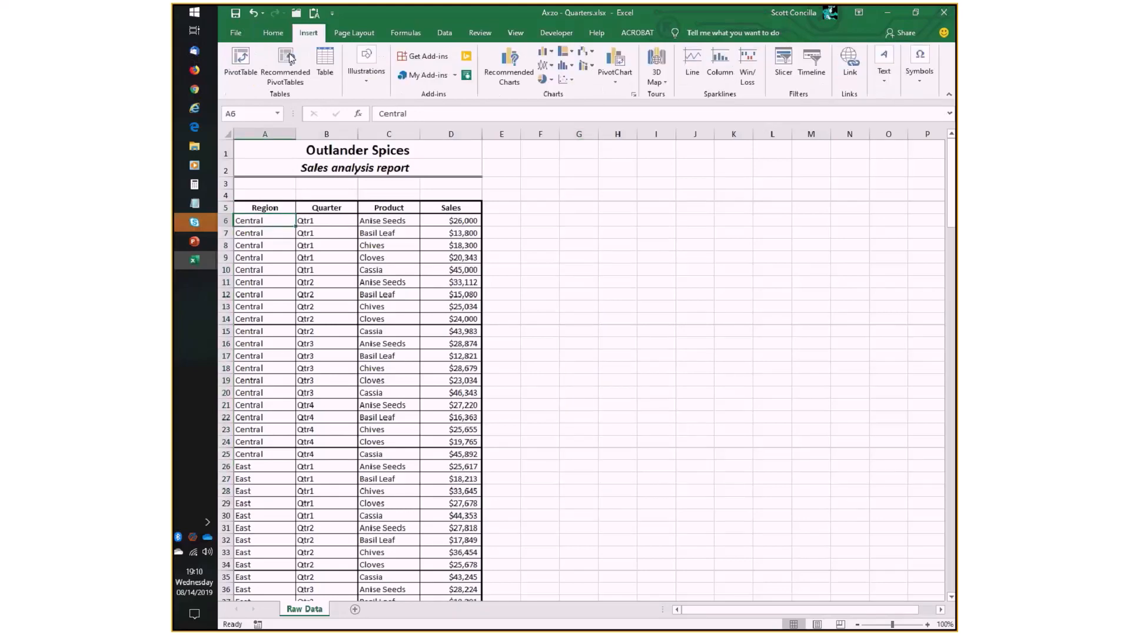
pyautogui.click(240, 64)
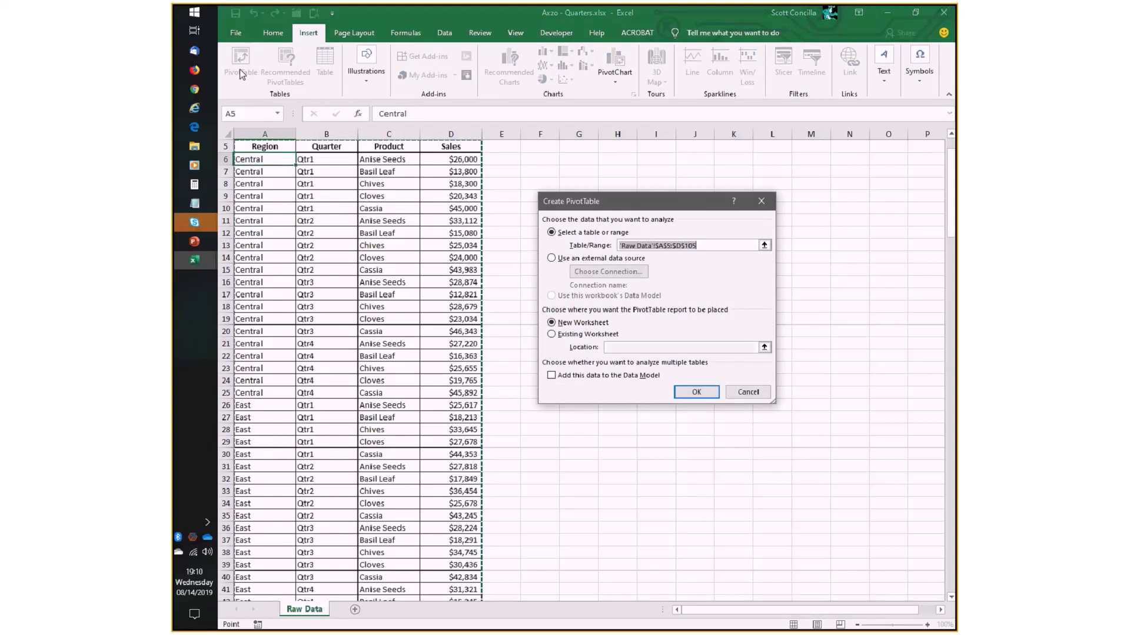
pyautogui.press('Return')
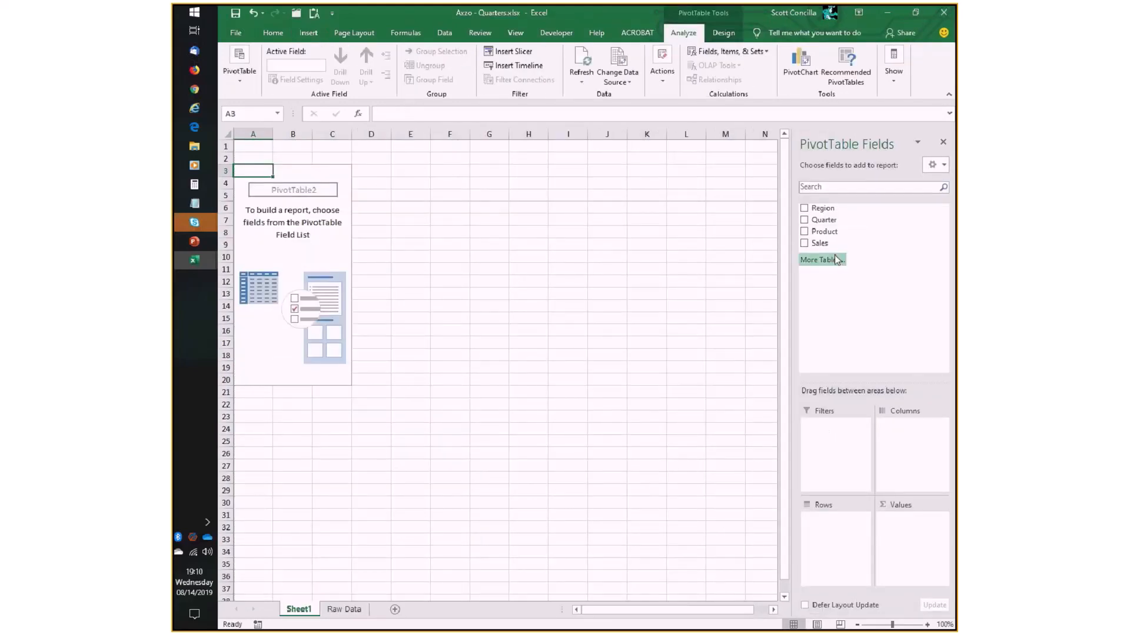
# - Add Region to the new PivotTable's rows and sort the region labels from A to Z
pyautogui.moveTo(818, 208); pyautogui.dragTo(846, 538)
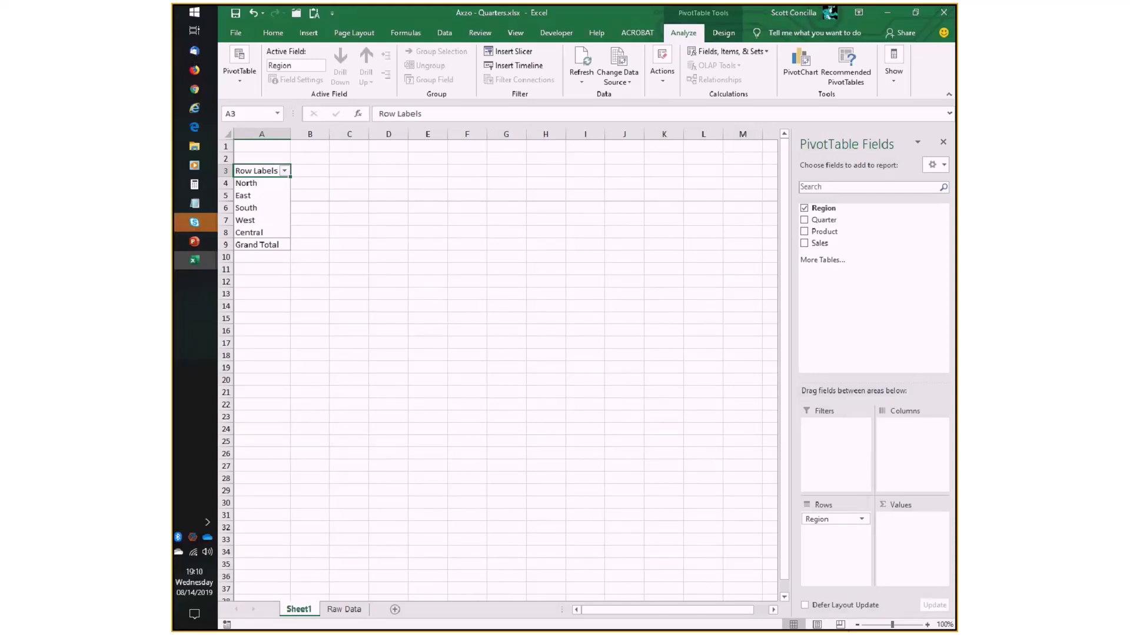
pyautogui.doubleClick(927, 624)
pyautogui.doubleClick(928, 625)
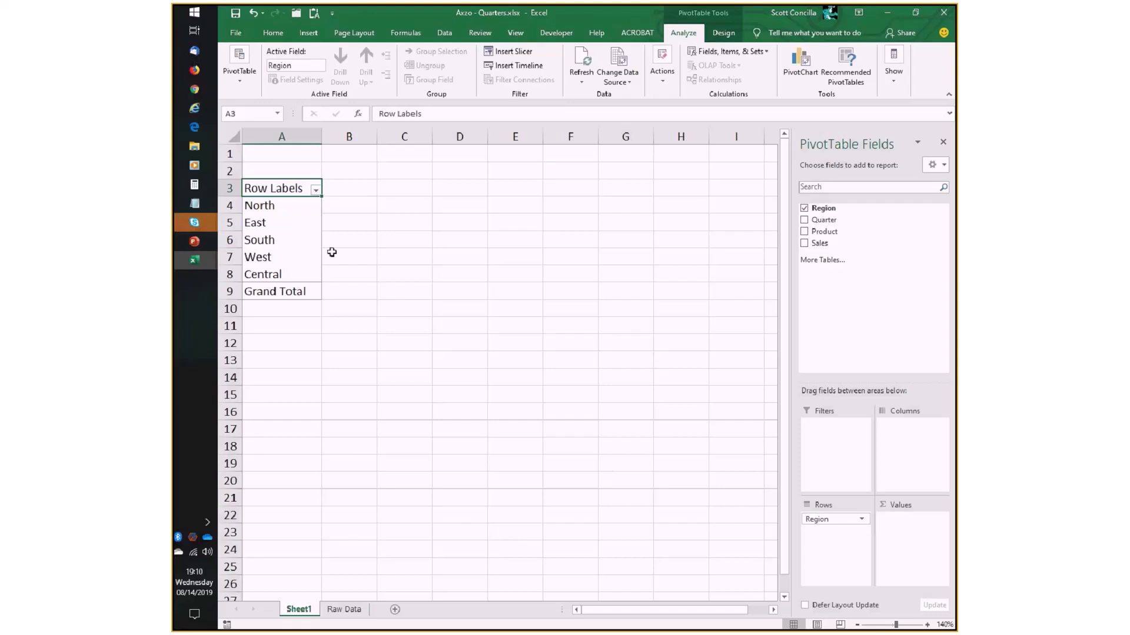
pyautogui.click(316, 190)
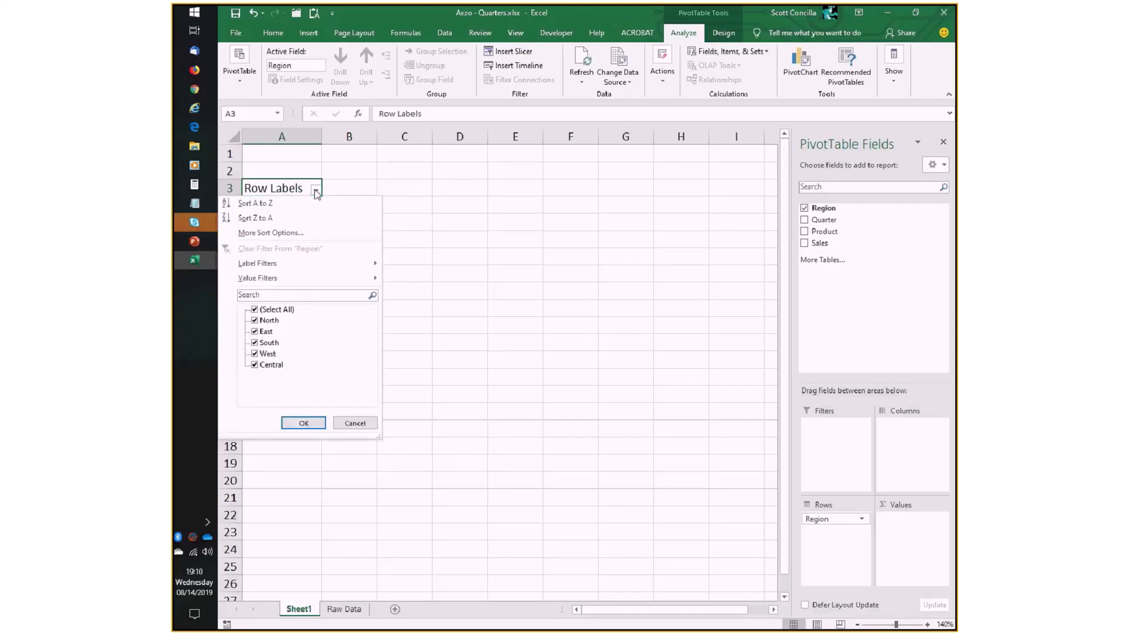
pyautogui.click(282, 204)
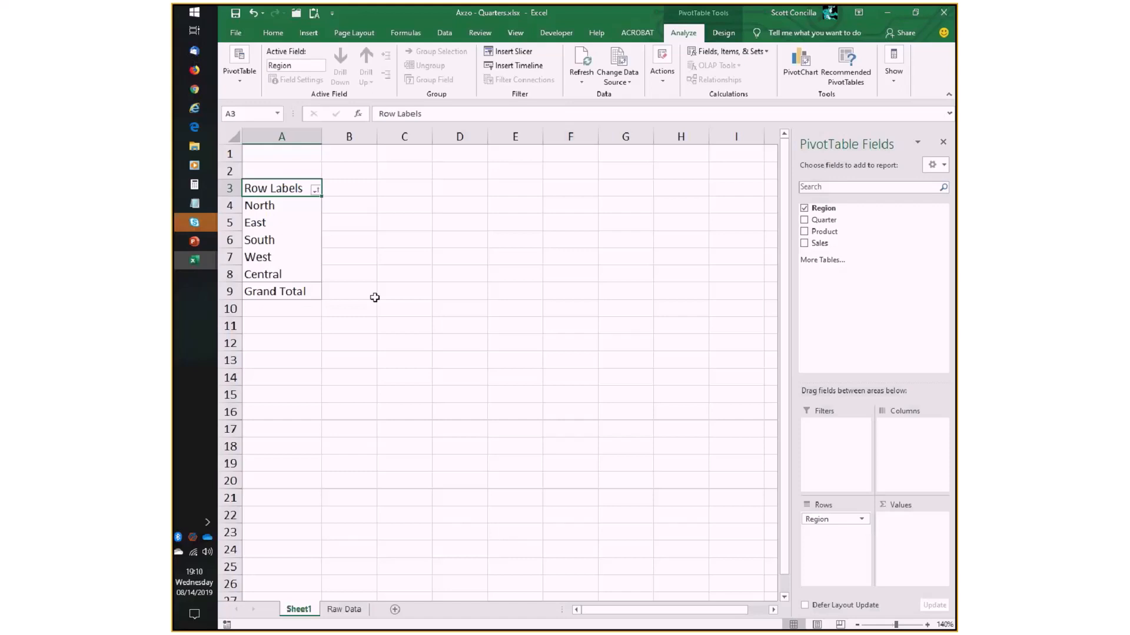
# - Sort the PivotTable's region labels from Z to A and return them to A to Z order
pyautogui.click(316, 190)
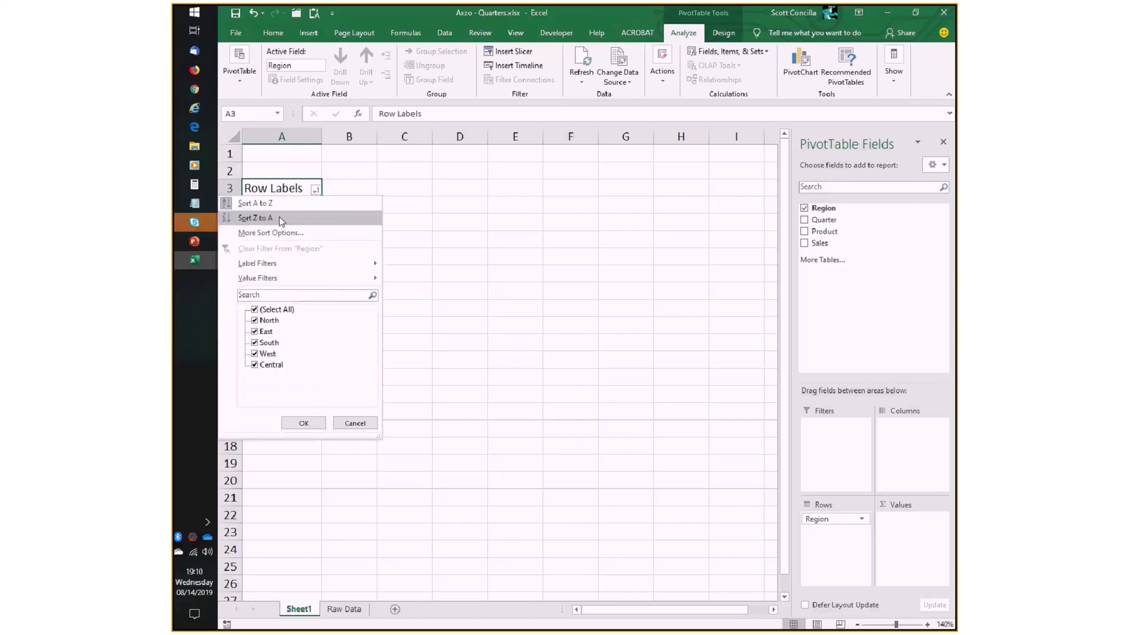
pyautogui.click(280, 219)
pyautogui.click(315, 190)
pyautogui.click(274, 204)
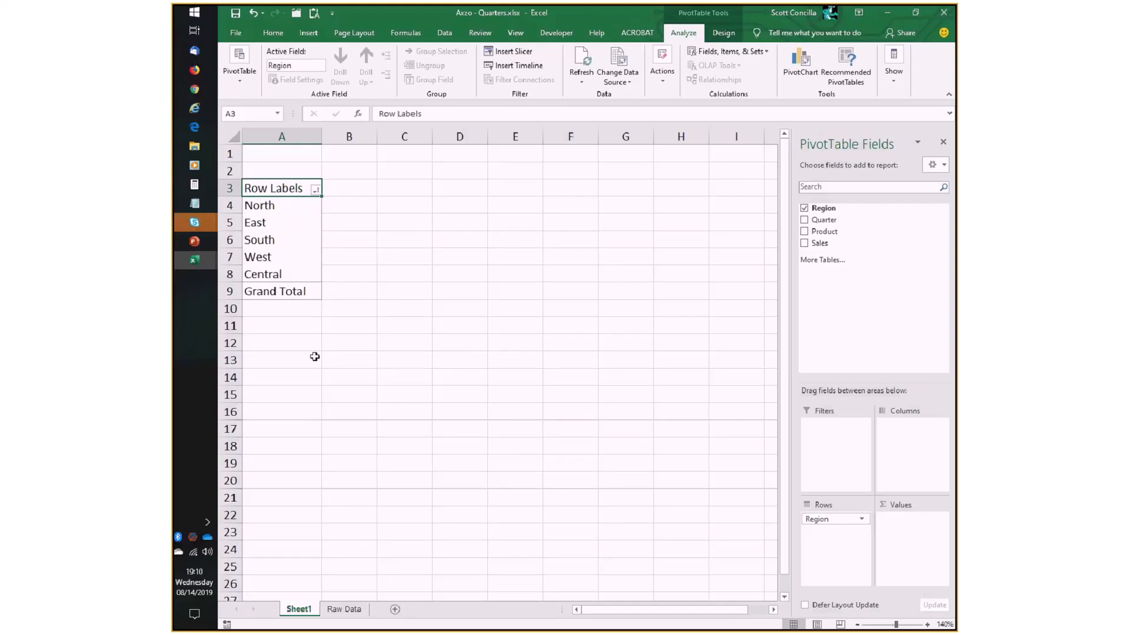
pyautogui.click(315, 189)
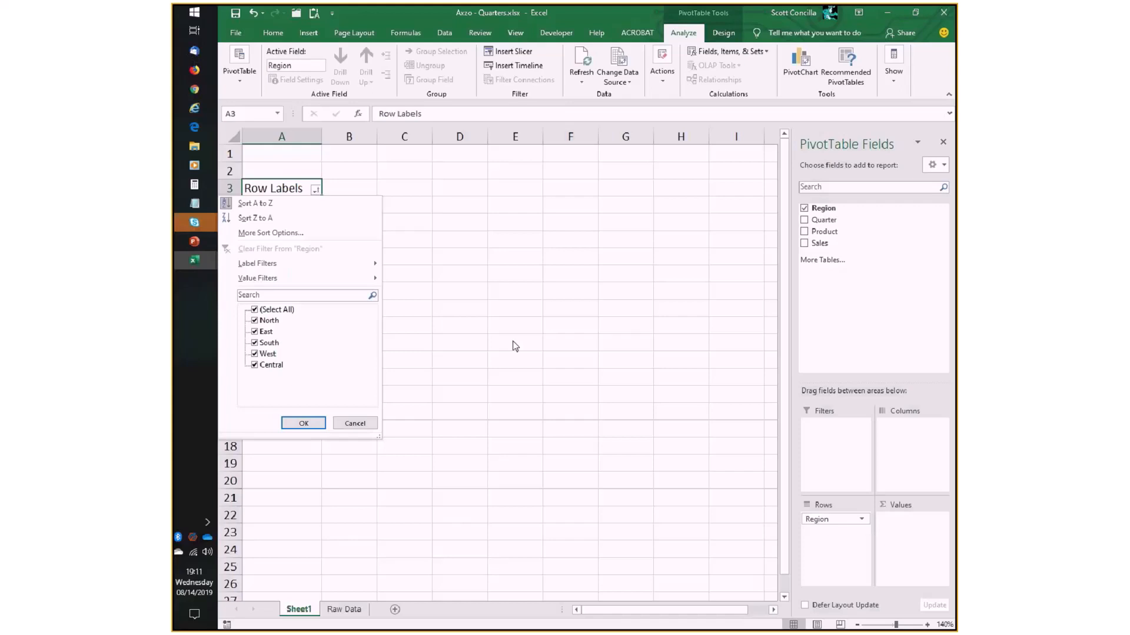
pyautogui.click(355, 423)
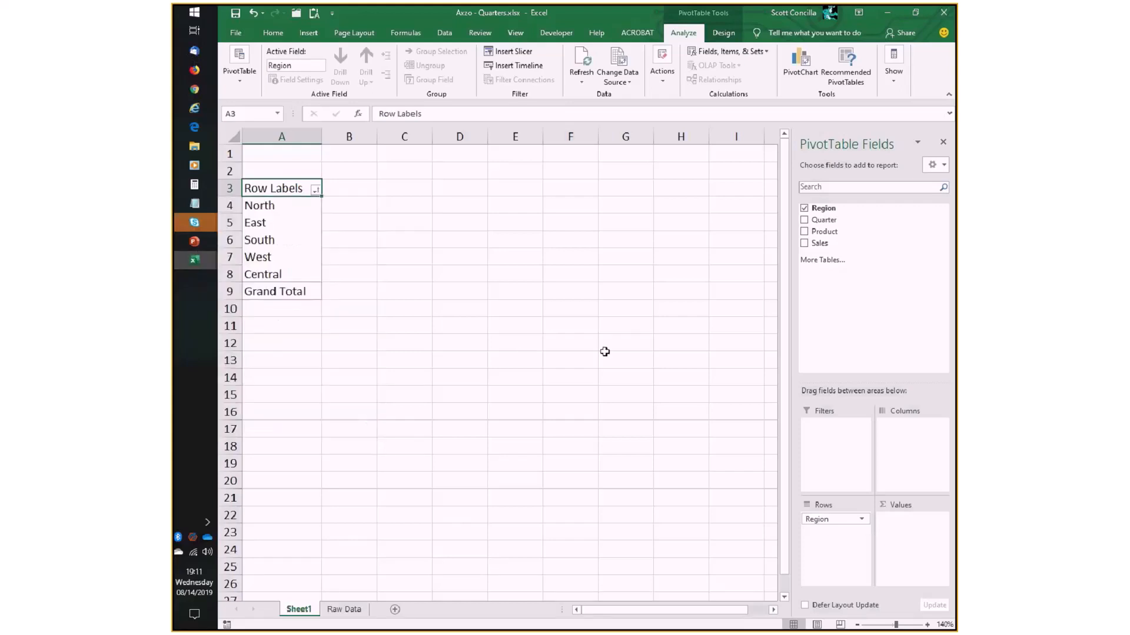
# - Close the Axzo - Quarters.xlsx workbook without saving and select cell A23 below the PivotTable in normalized data.xlsx
pyautogui.click(943, 12)
pyautogui.click(587, 337)
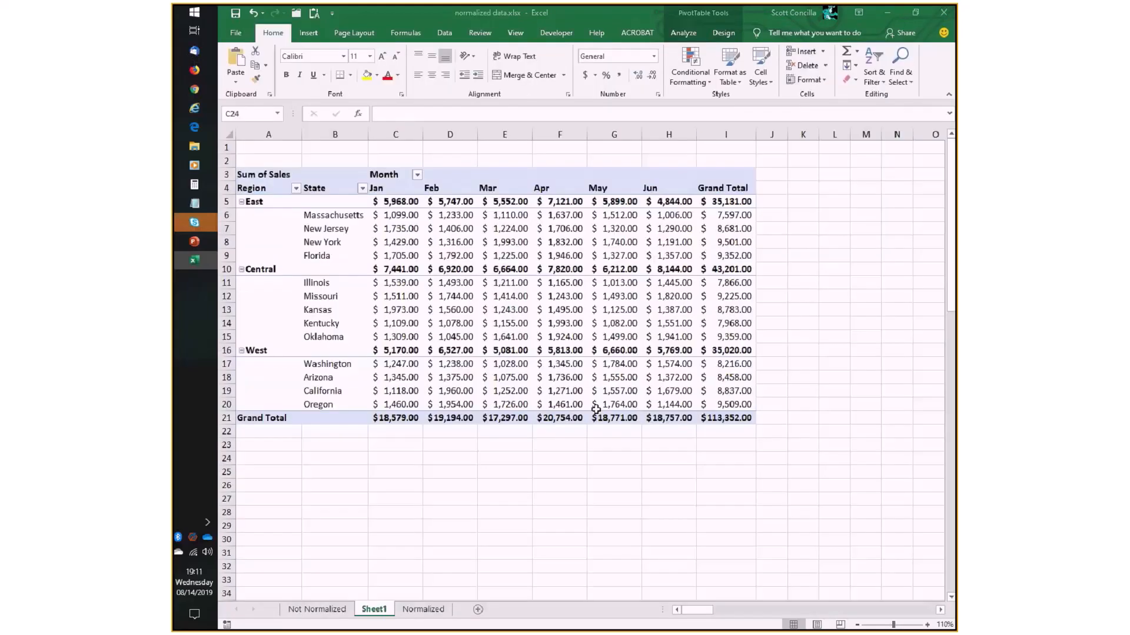
pyautogui.moveTo(396, 458); pyautogui.dragTo(396, 566)
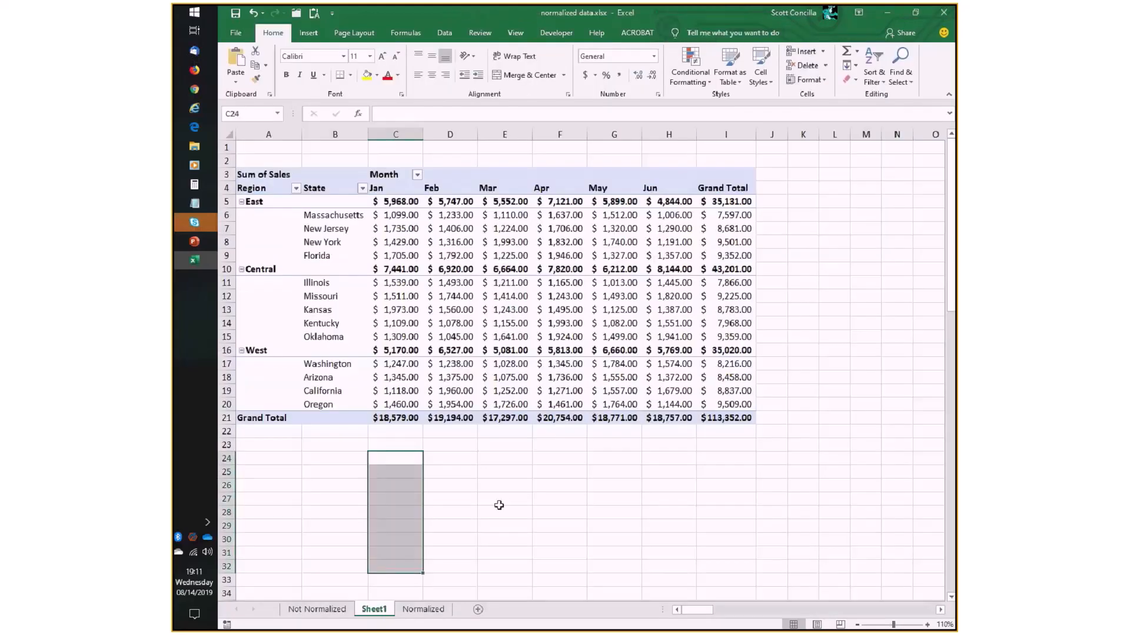
pyautogui.click(255, 448)
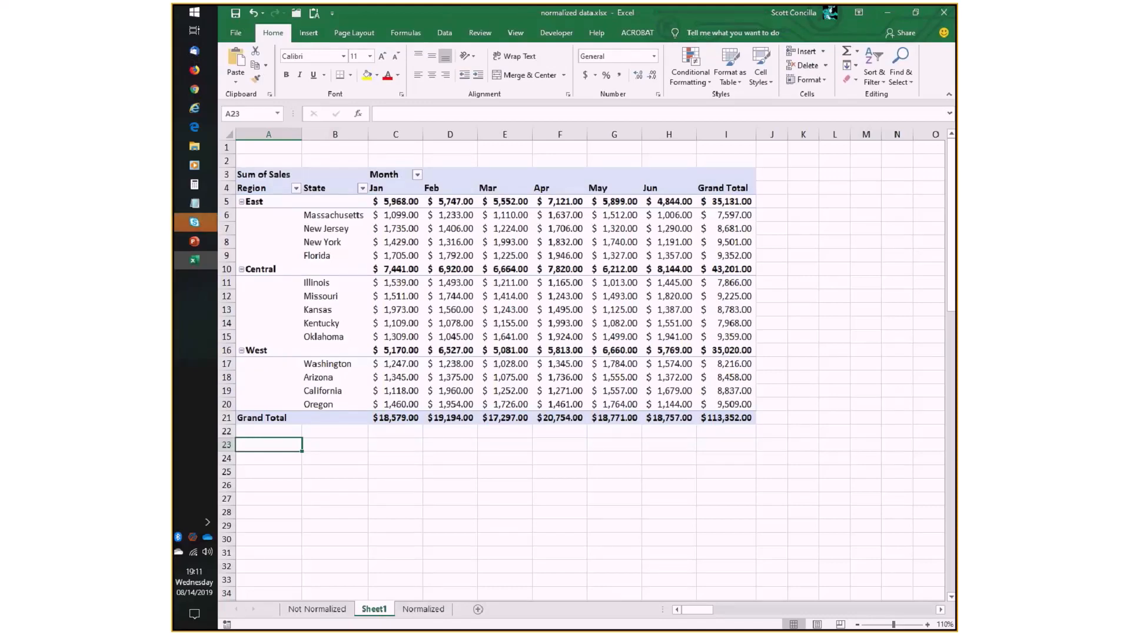
# - Switch to the PowerPoint slide show and advance to slide 10, the list of ways to group data in a PivotTable
pyautogui.hotkey('alt', 'Tab')
pyautogui.click(547, 449)
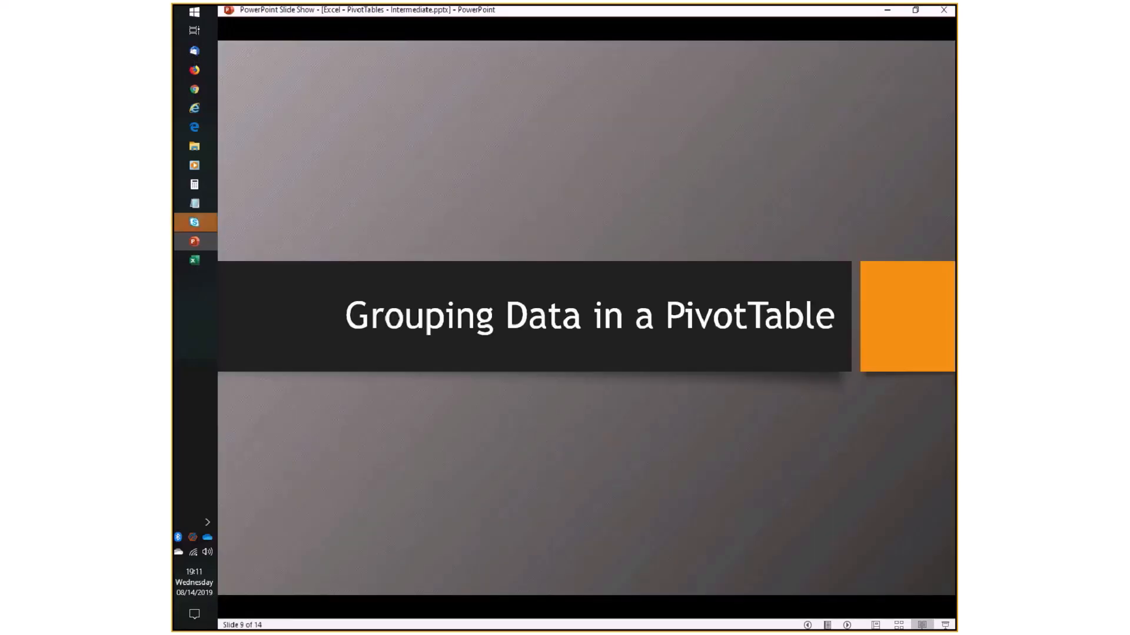
pyautogui.press('Right')
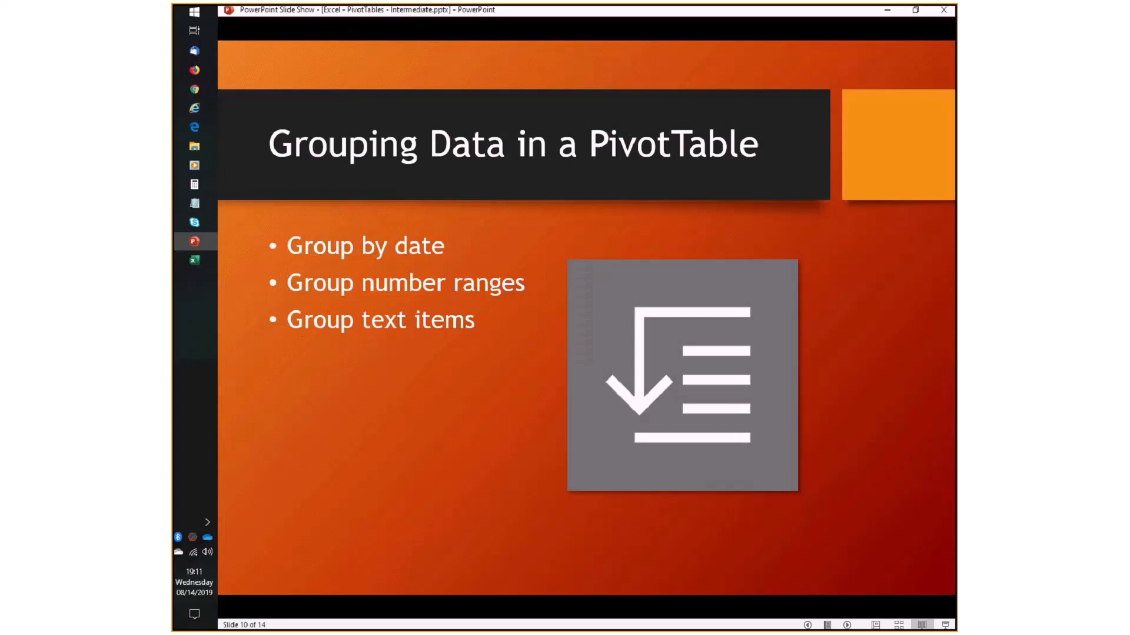
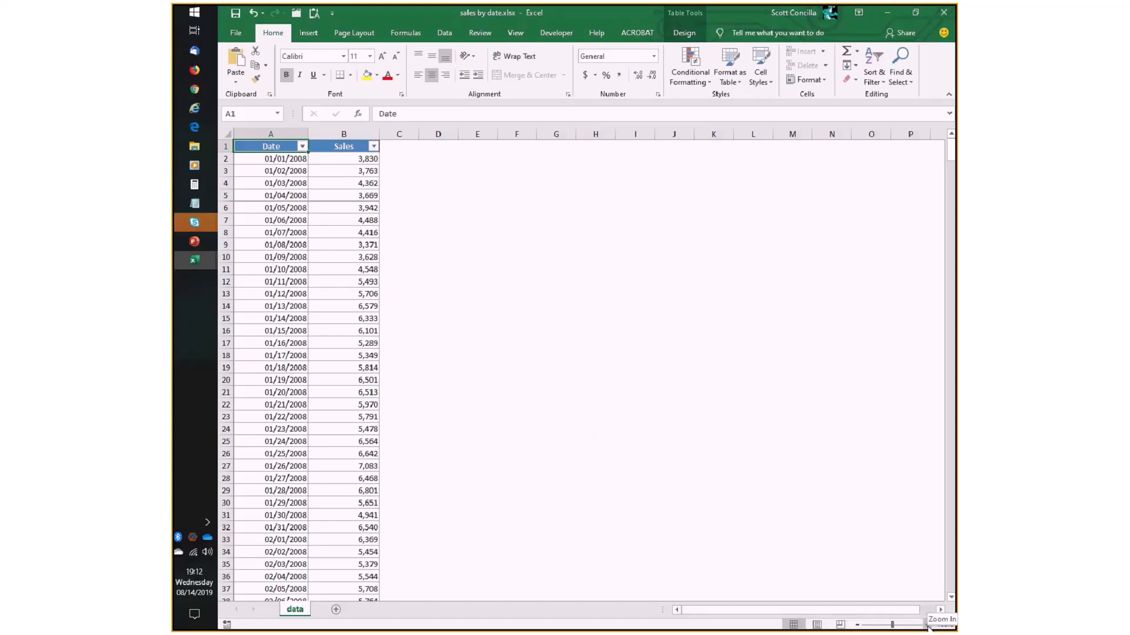
# - Zoom the sheet to 120% and create a PivotTable from Table1 on a new worksheet
pyautogui.click(927, 626)
pyautogui.click(927, 626)
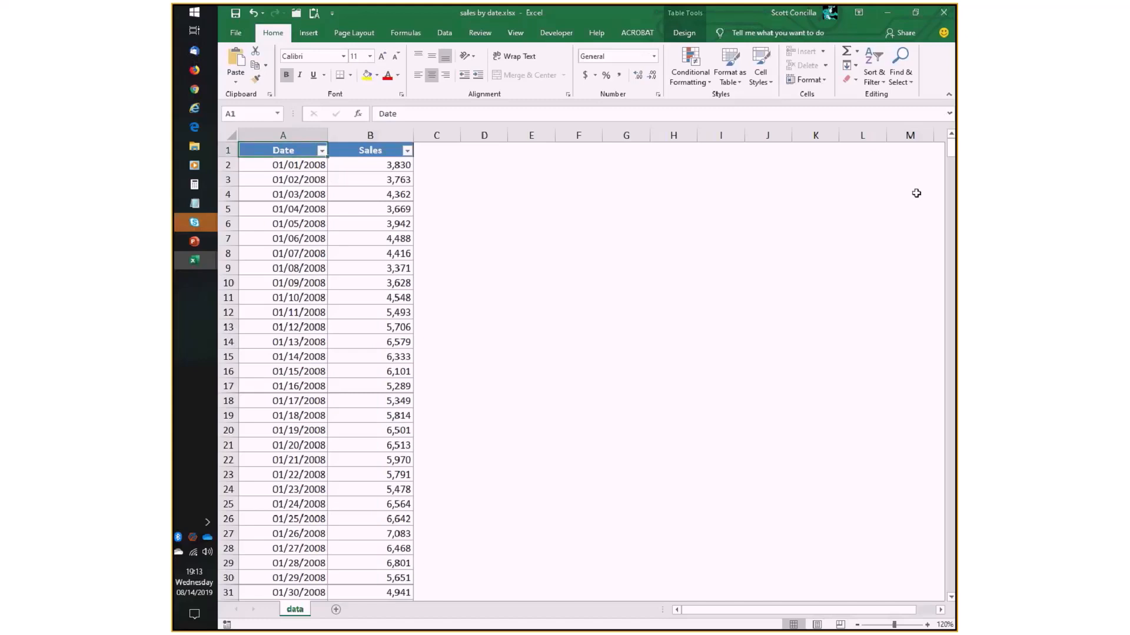
pyautogui.click(296, 194)
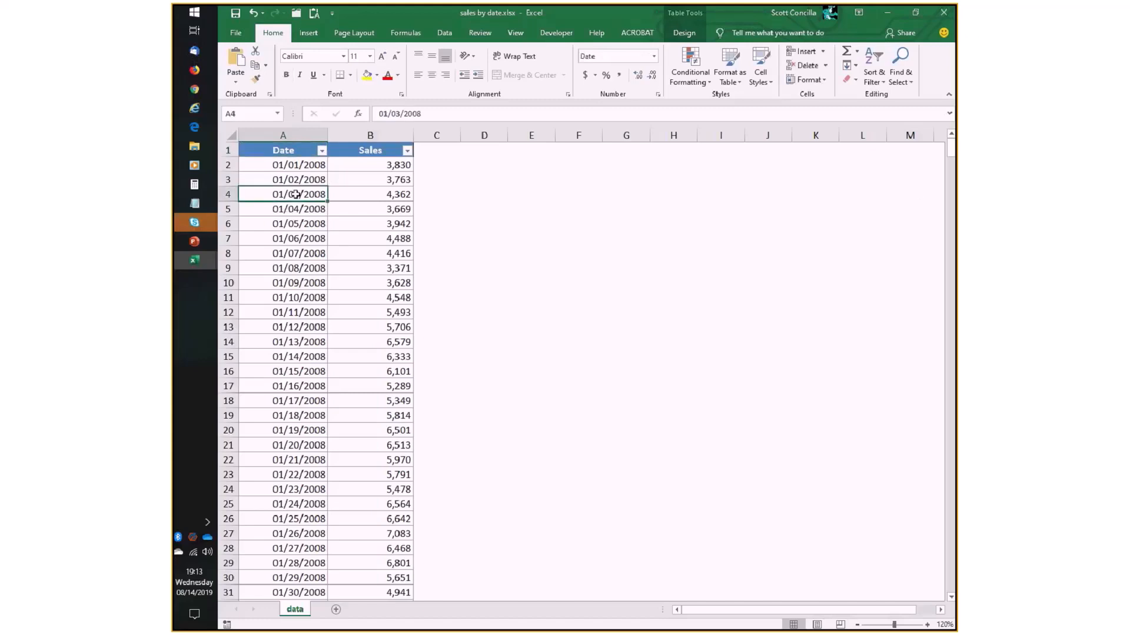
pyautogui.click(315, 33)
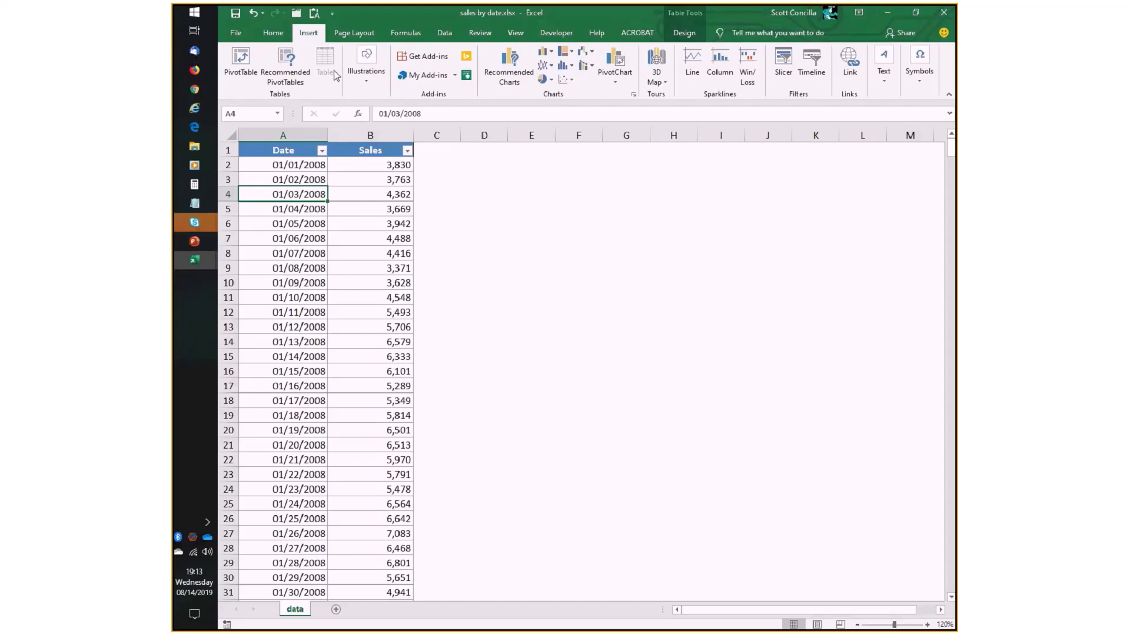
pyautogui.click(240, 62)
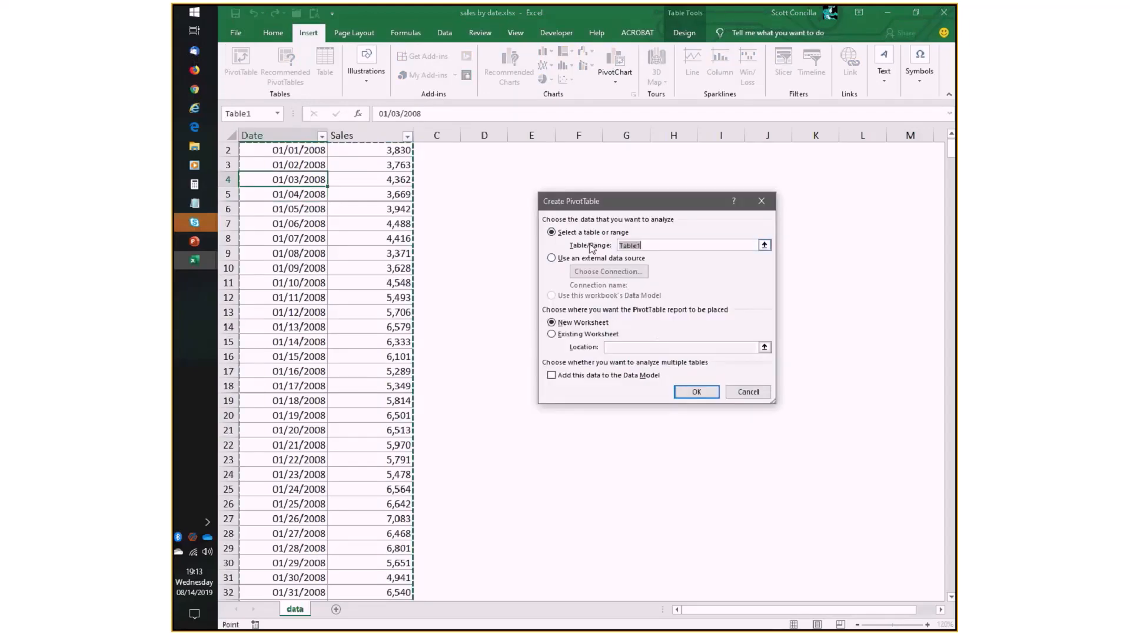
pyautogui.click(707, 398)
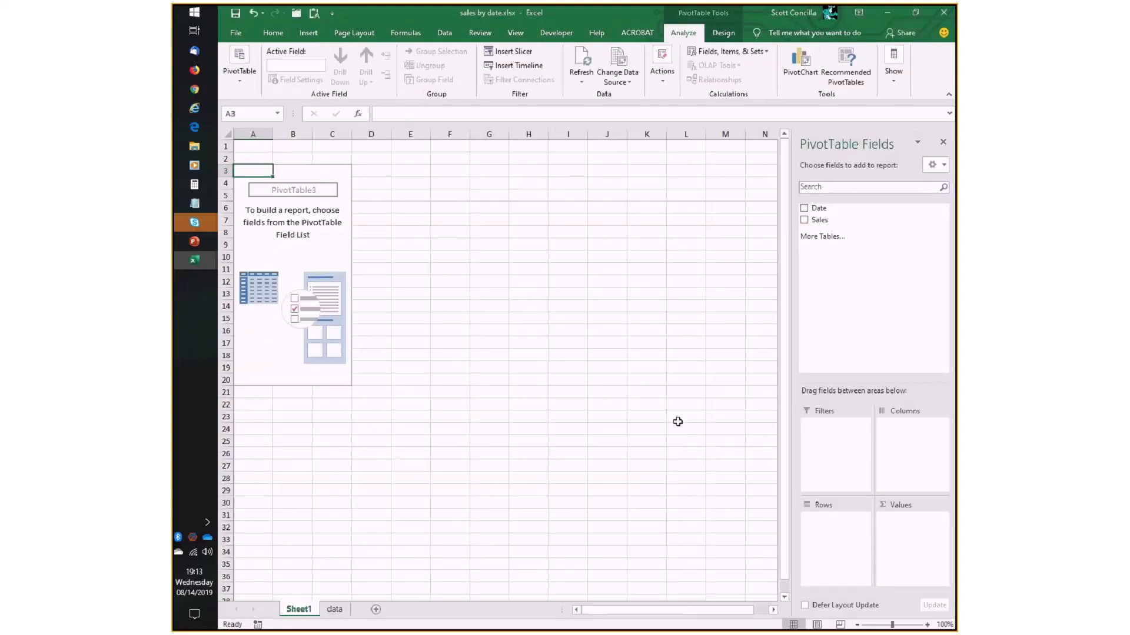
# - Add Date to the PivotTable's rows and Sales to its values, and compare the result with the data sheet
pyautogui.click(834, 210)
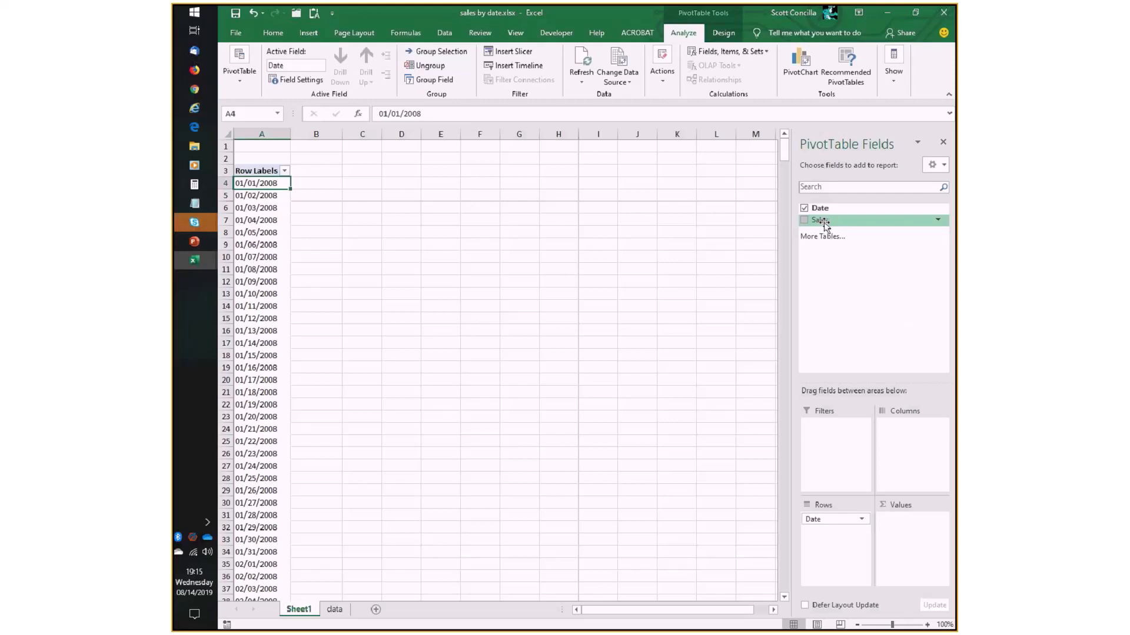
pyautogui.moveTo(825, 225); pyautogui.dragTo(921, 550)
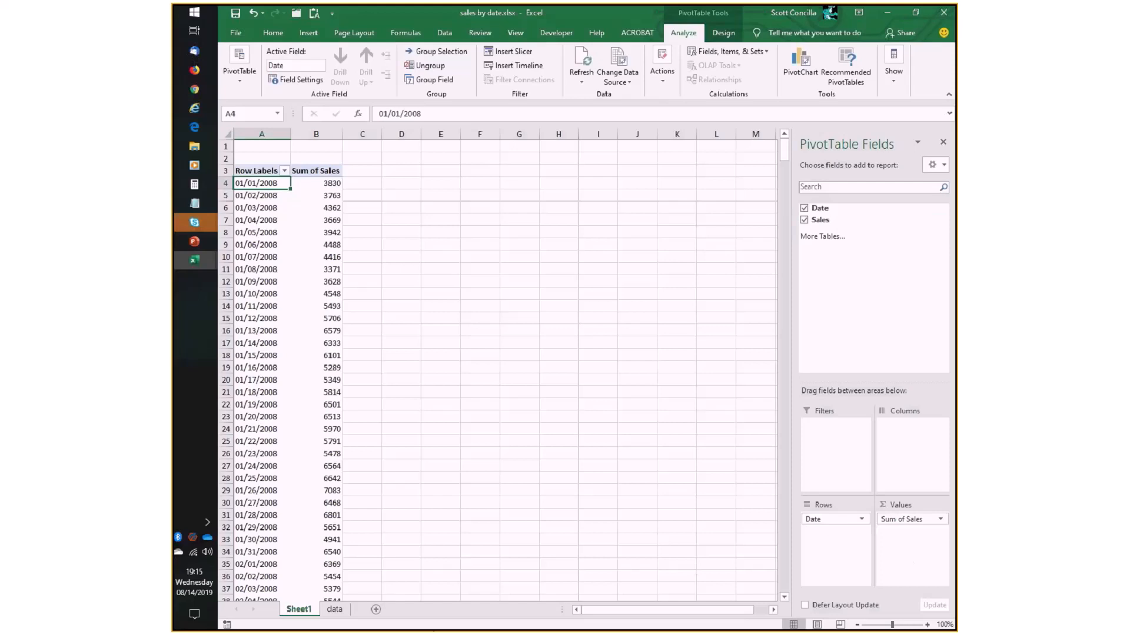
pyautogui.click(335, 612)
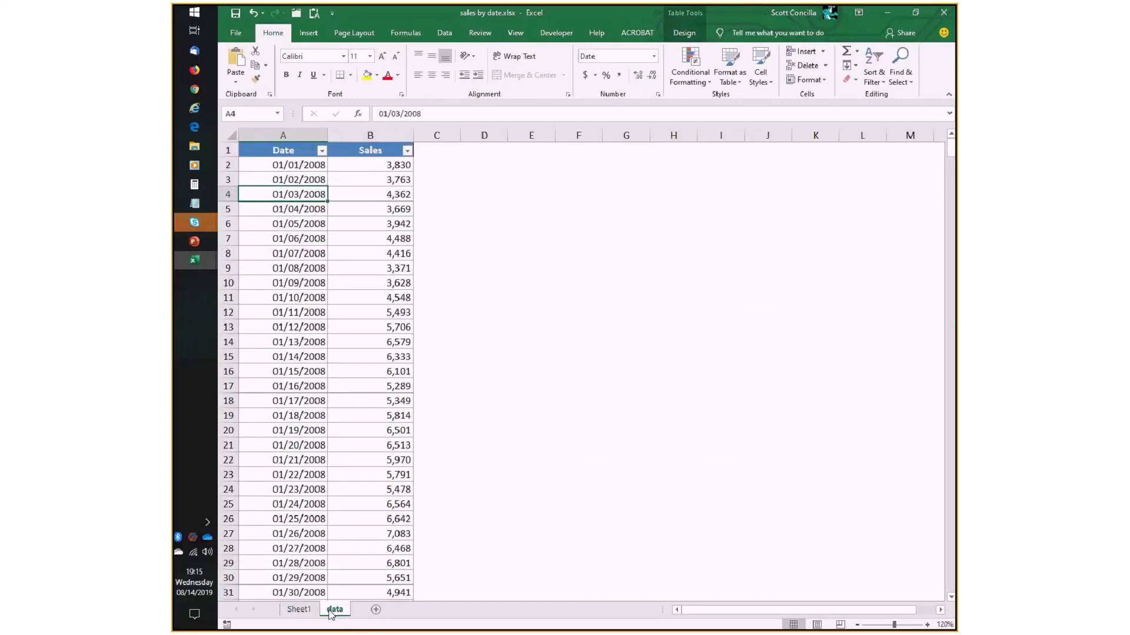
pyautogui.click(303, 610)
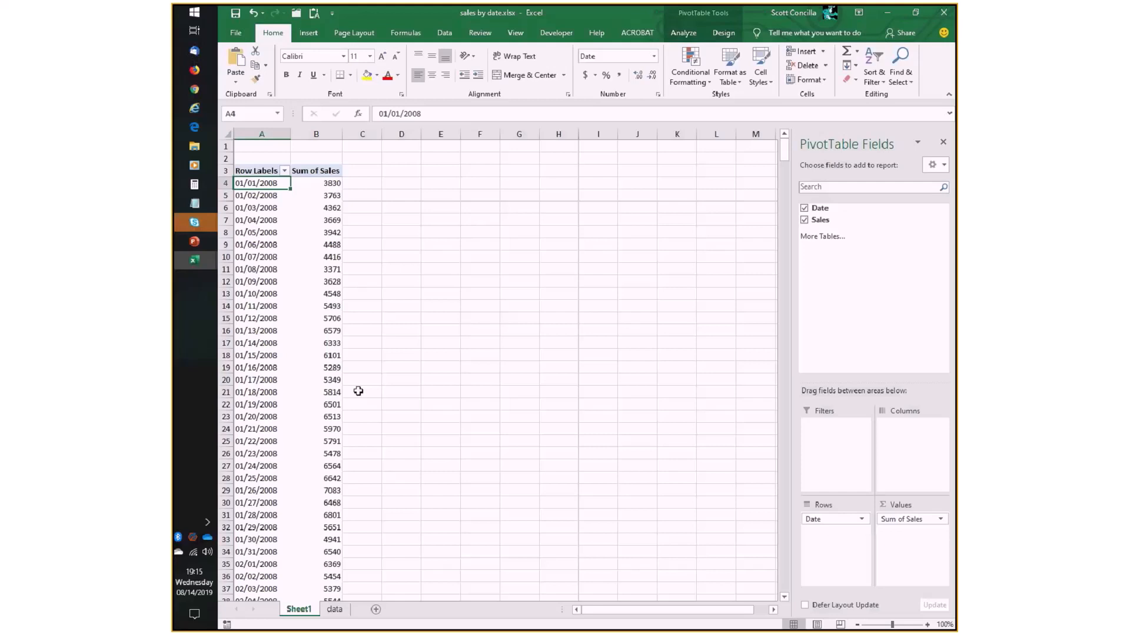
# - Group the PivotTable's Date field by Months, keeping the automatic start and end dates
pyautogui.click(693, 39)
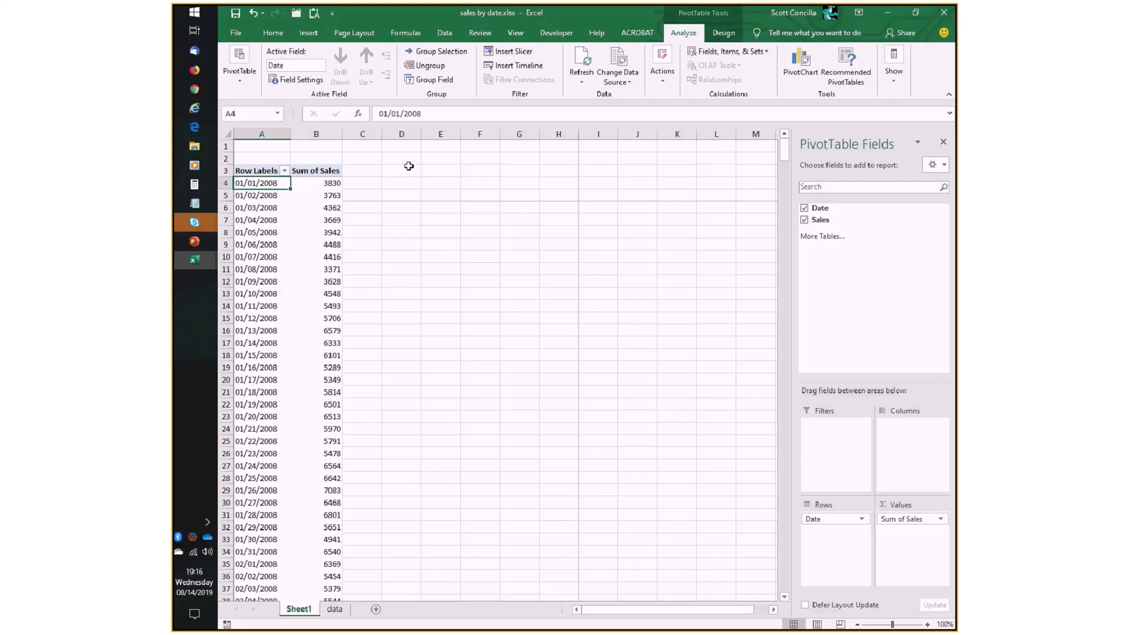
pyautogui.click(255, 200)
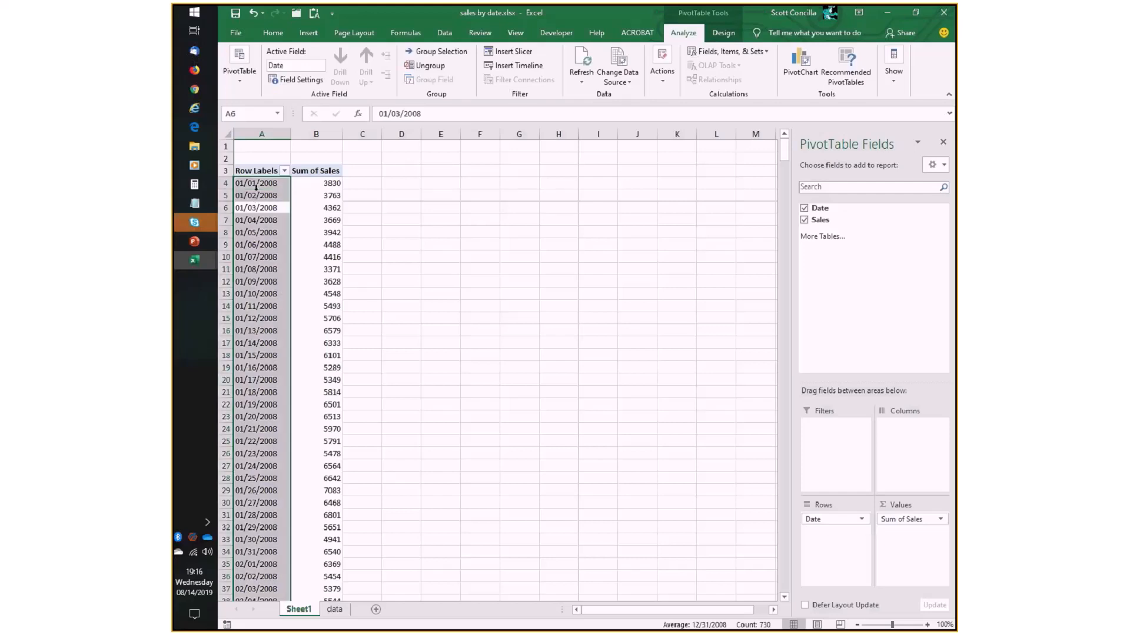
pyautogui.click(261, 211)
pyautogui.click(265, 197)
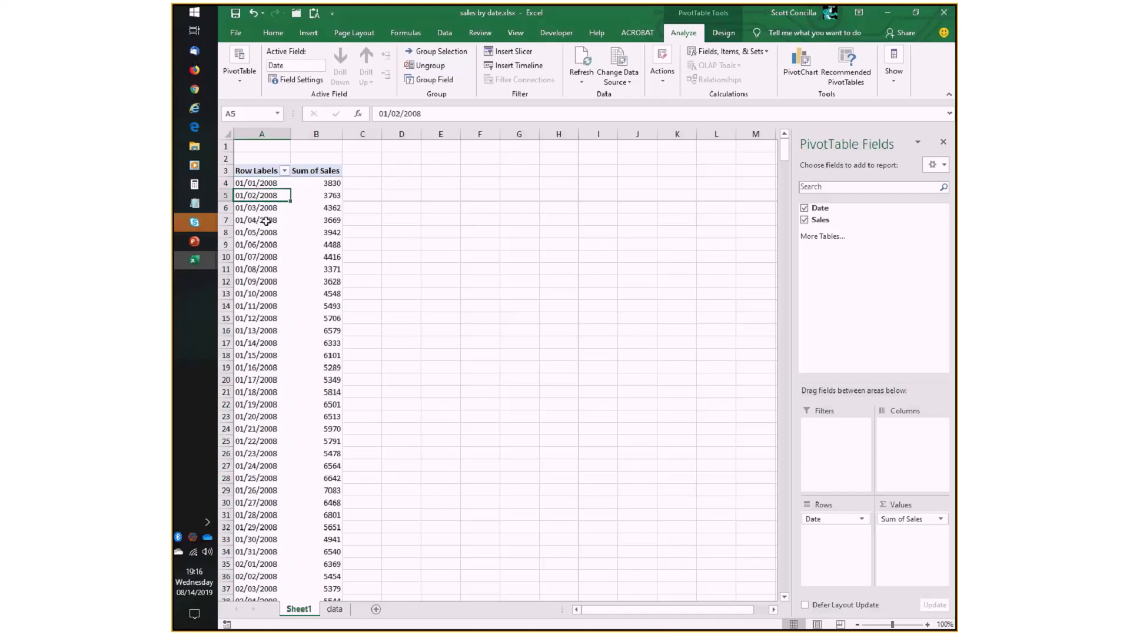
pyautogui.click(266, 201)
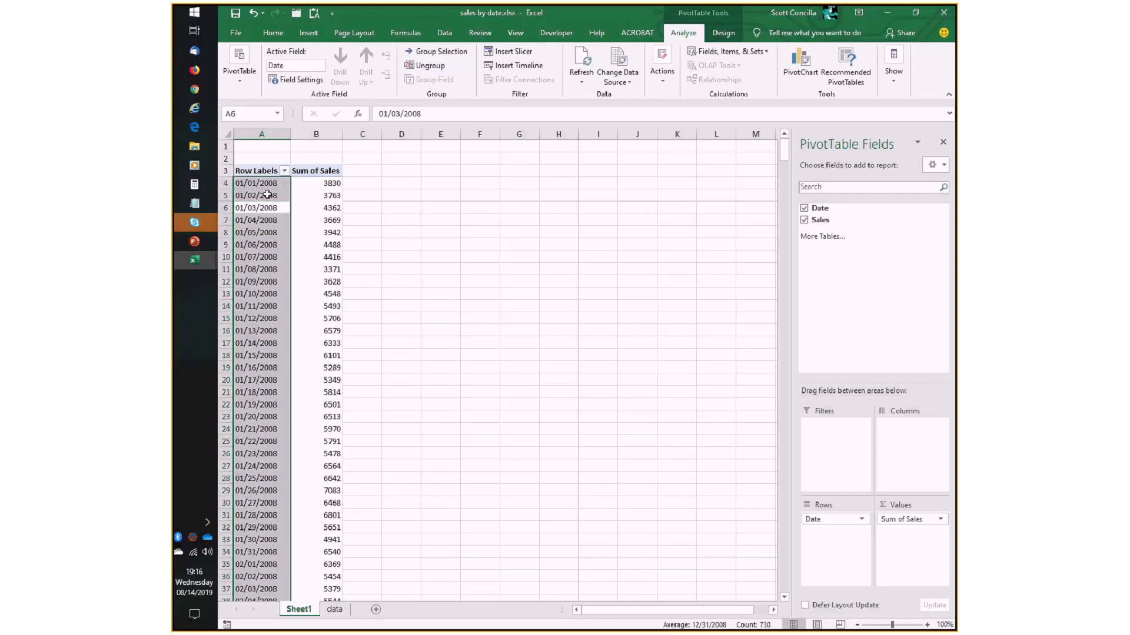
pyautogui.click(267, 196)
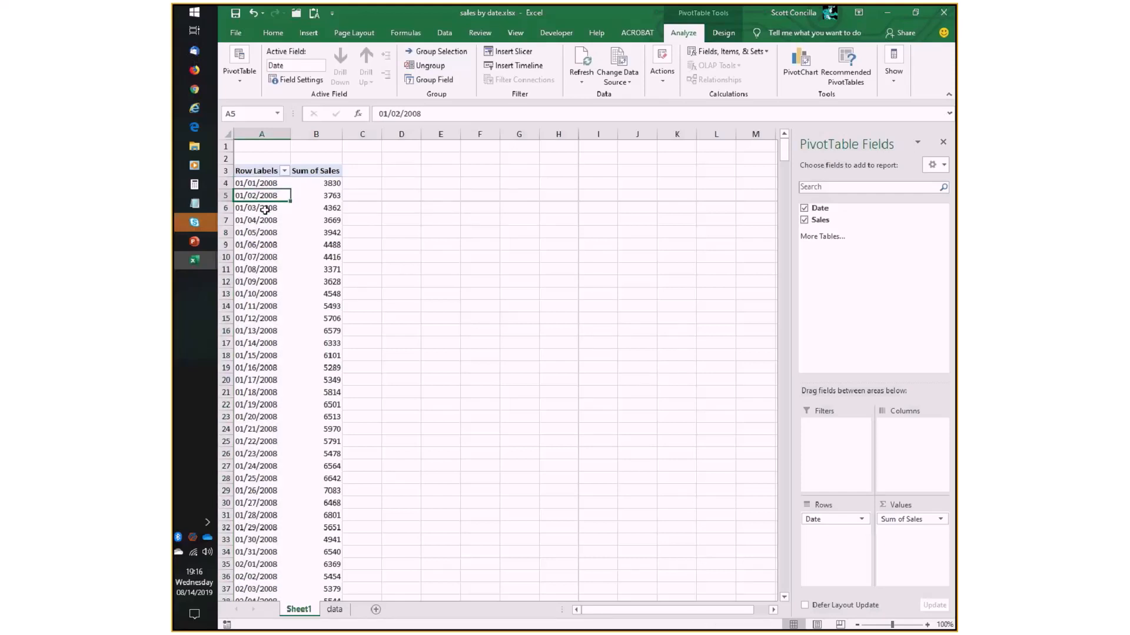
pyautogui.click(266, 187)
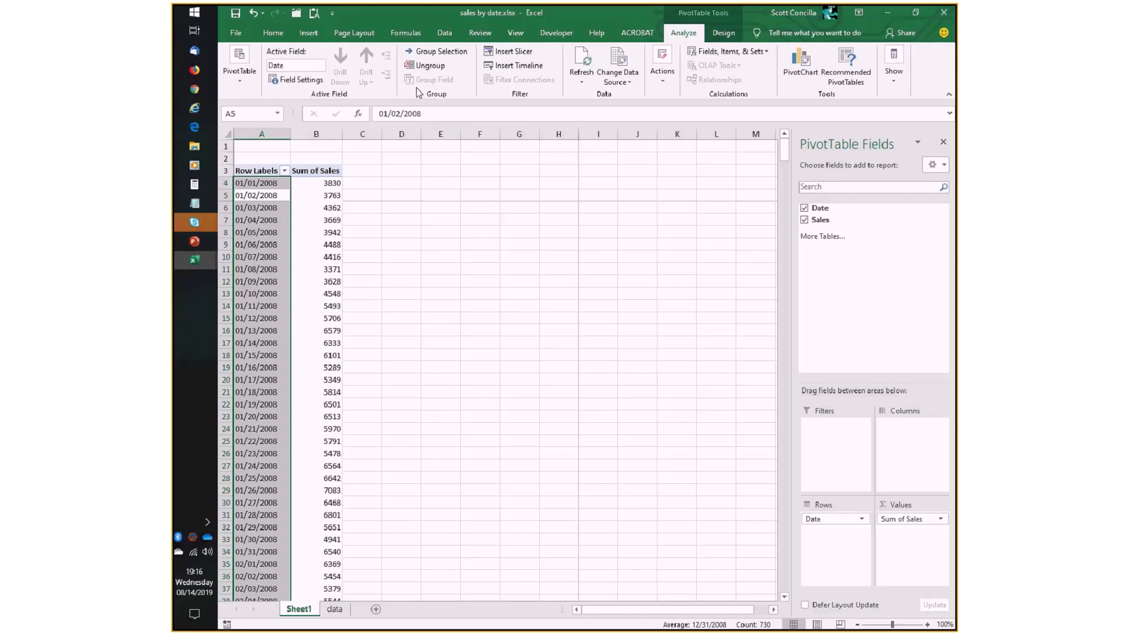
pyautogui.click(263, 207)
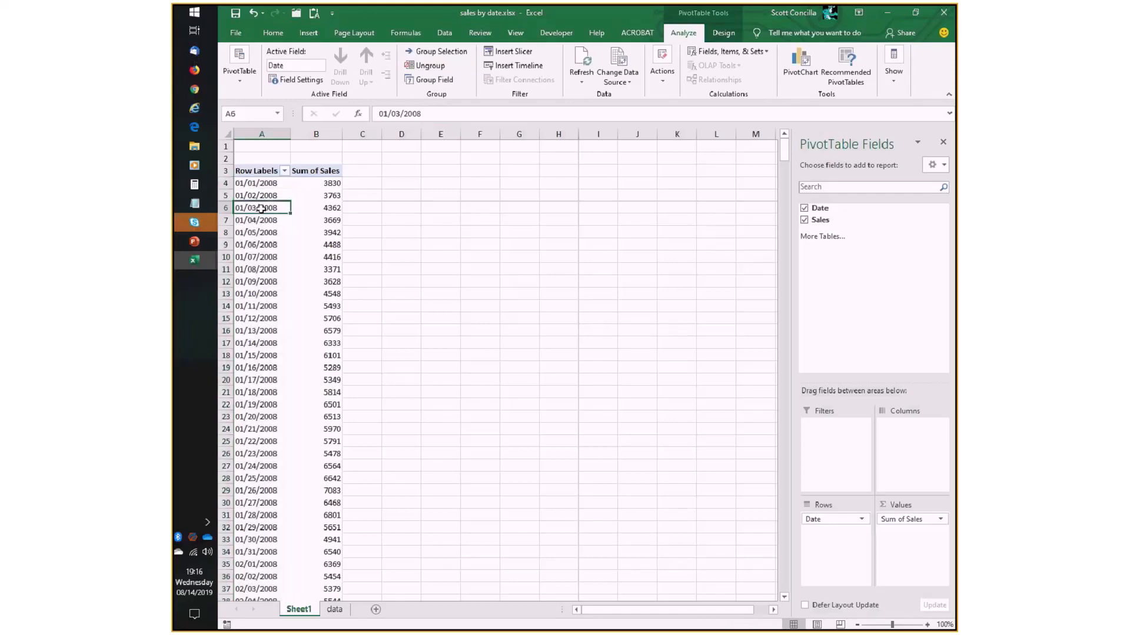
pyautogui.click(427, 80)
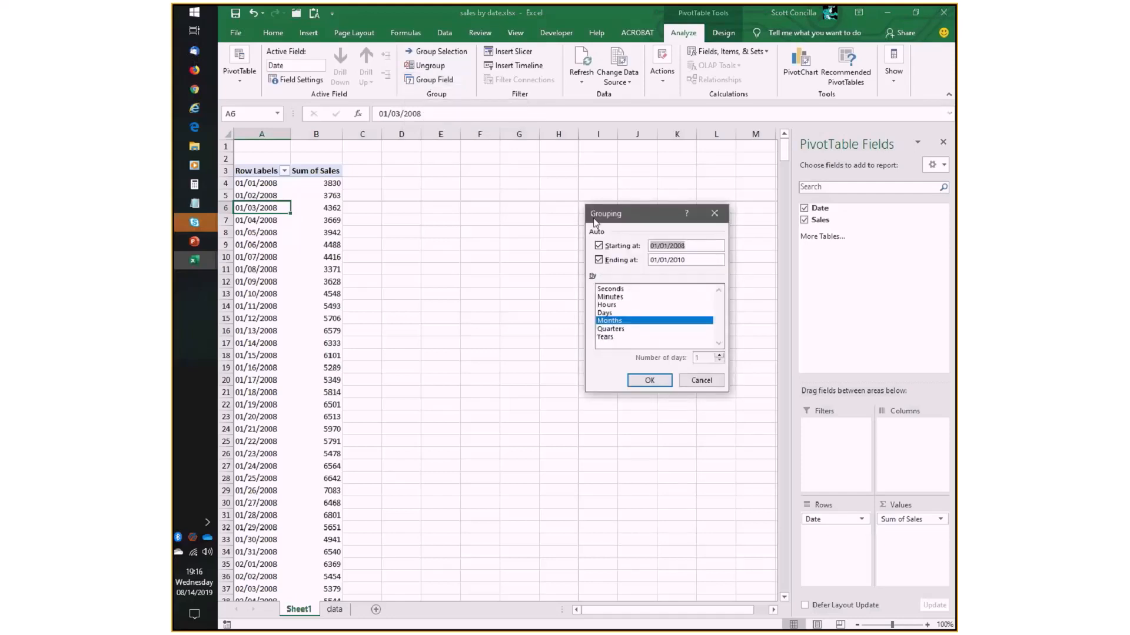
pyautogui.moveTo(587, 207); pyautogui.dragTo(423, 182)
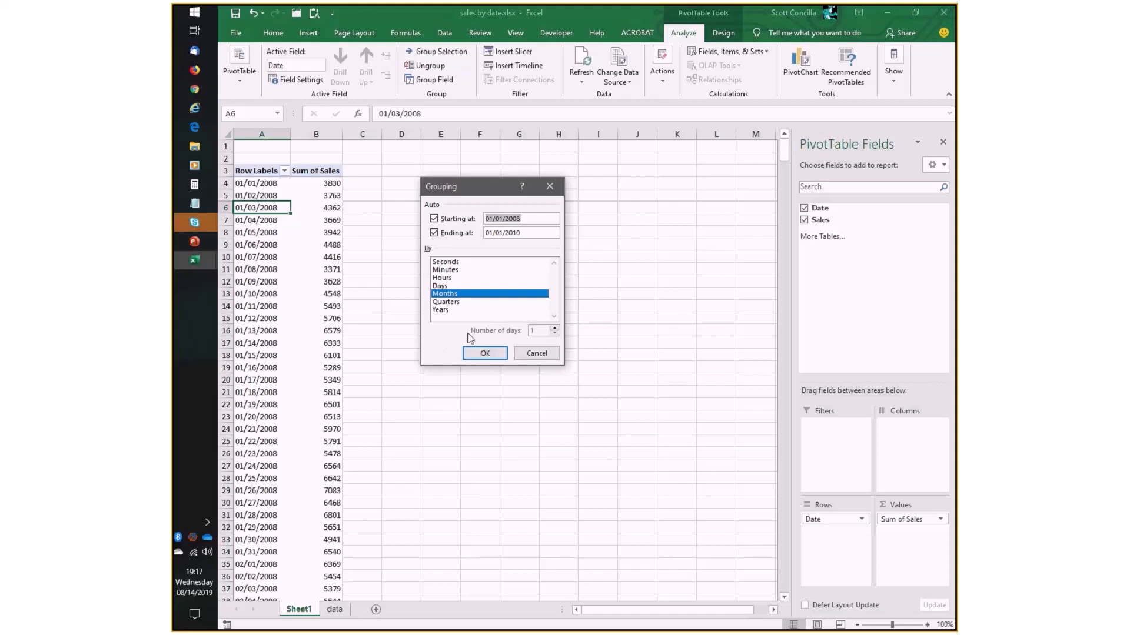
pyautogui.click(484, 353)
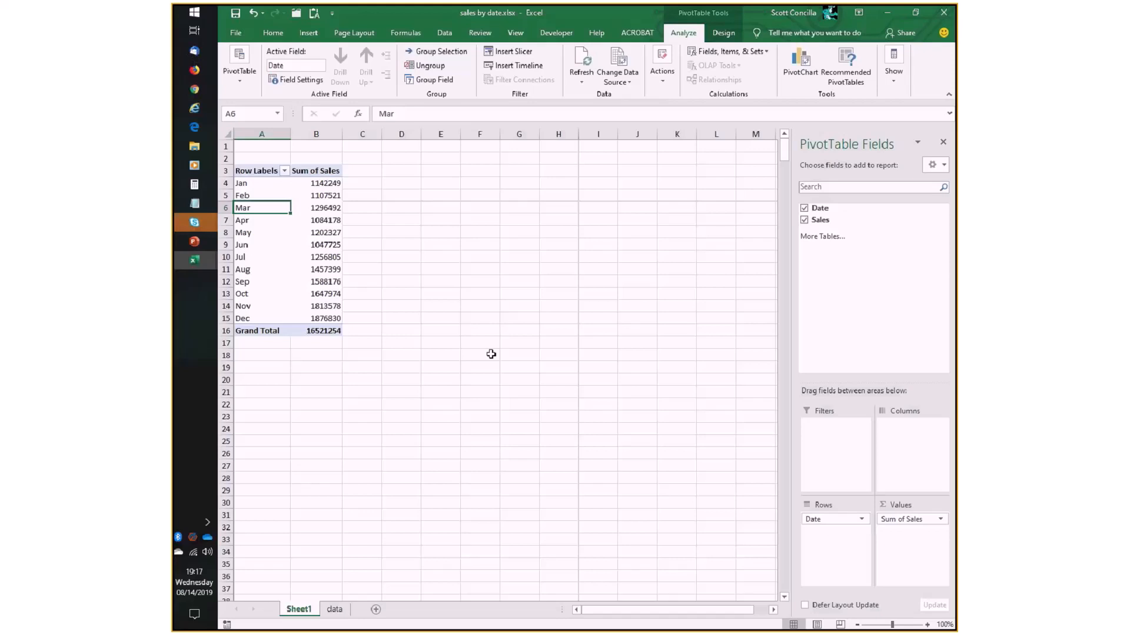
# - Check the last dates on the data sheet and regroup the PivotTable's Date field by both Months and Years
pyautogui.click(334, 610)
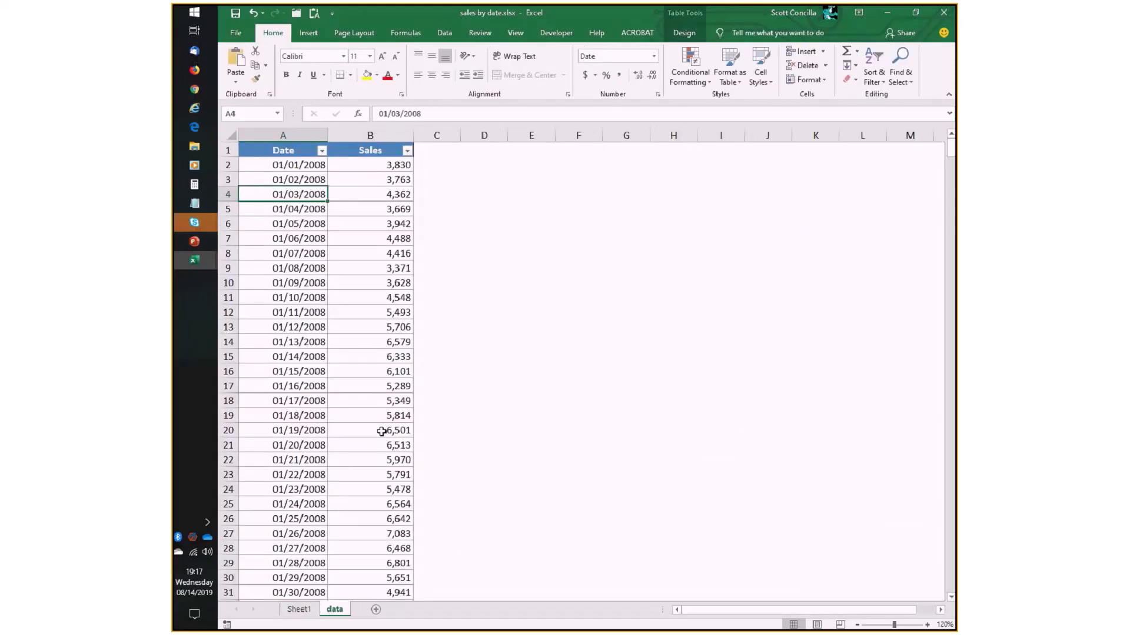
pyautogui.hotkey('ctrl', 'End')
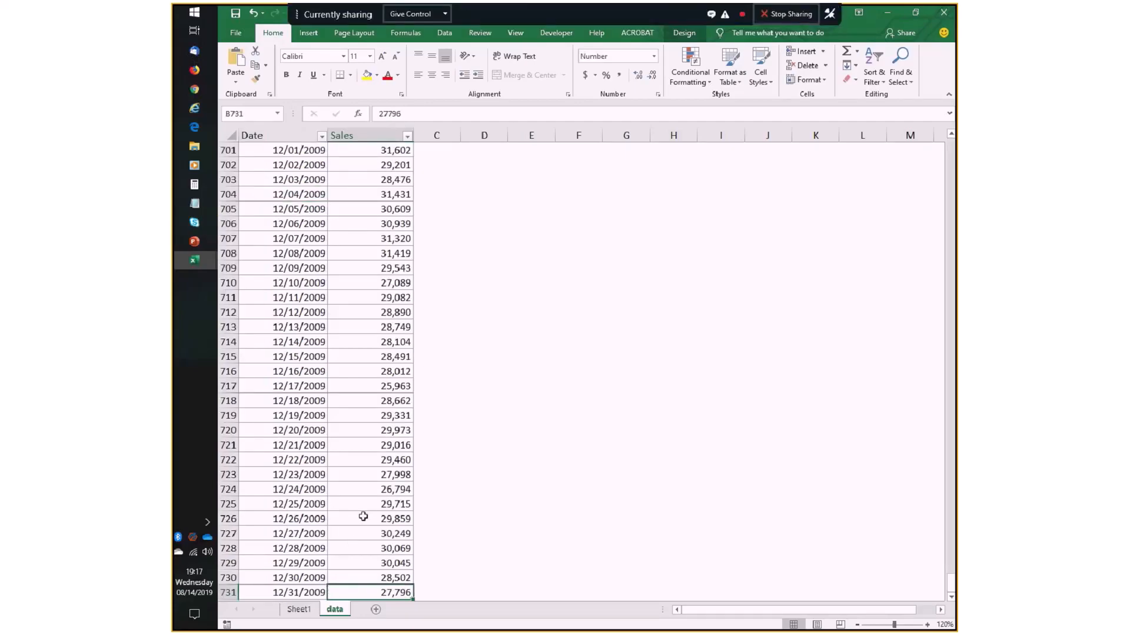
pyautogui.scroll(-3, 363, 516)
pyautogui.scroll(20, 364, 518)
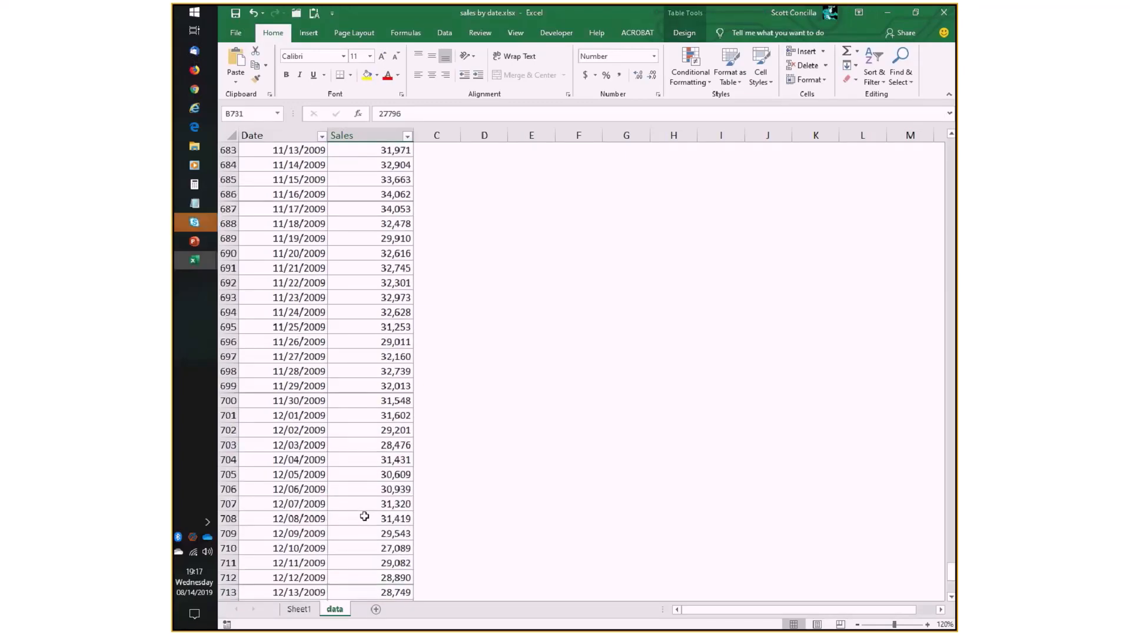
pyautogui.click(298, 609)
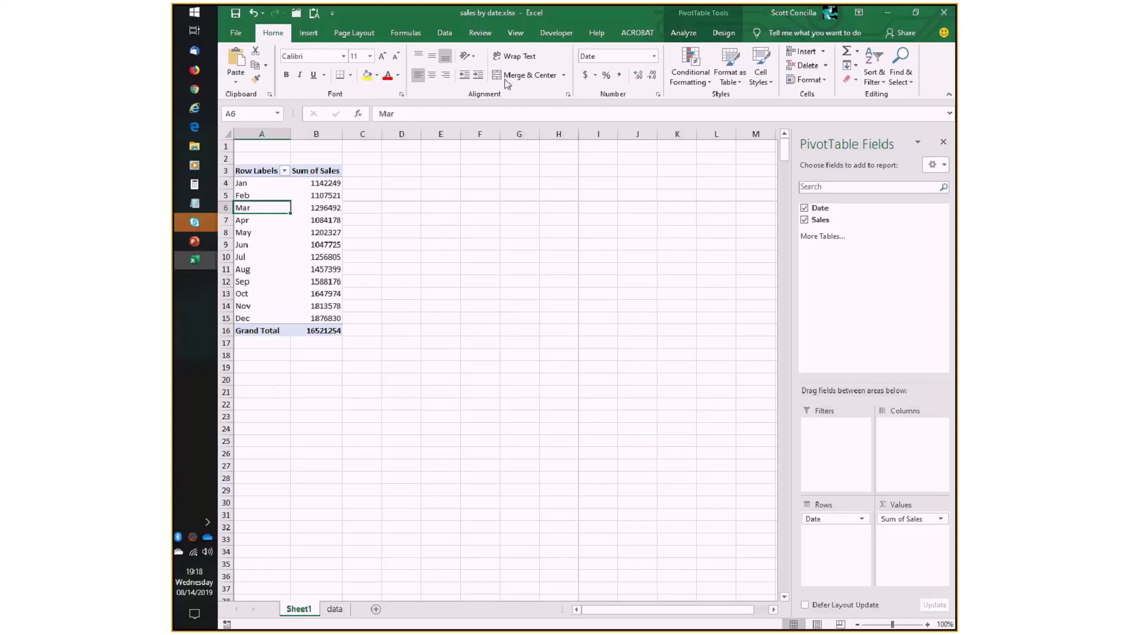
pyautogui.click(680, 34)
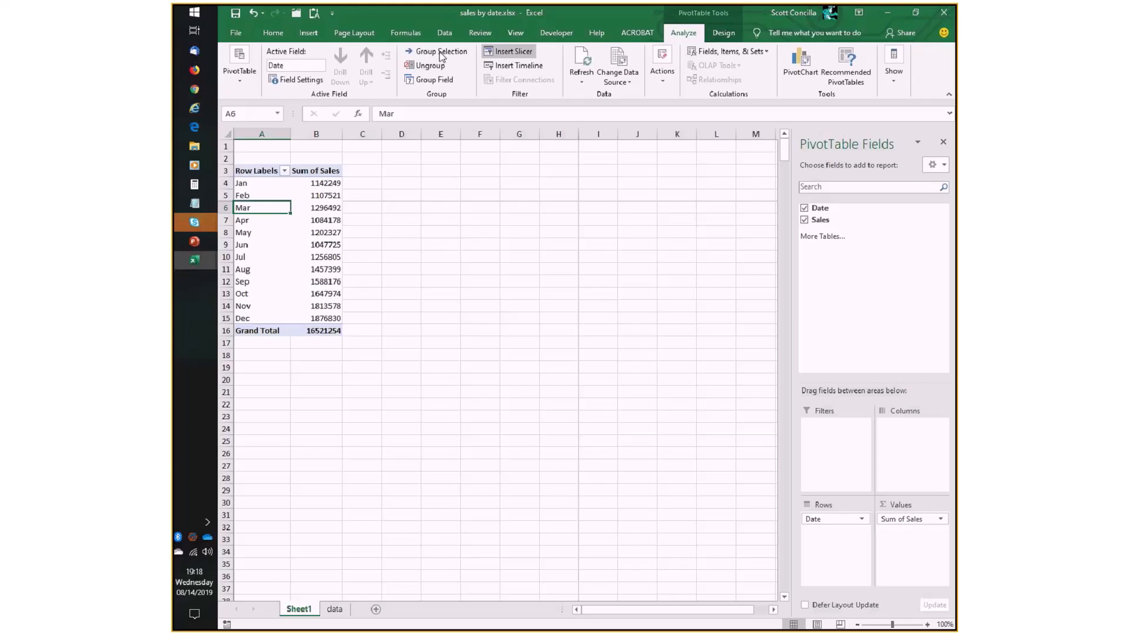
pyautogui.click(432, 79)
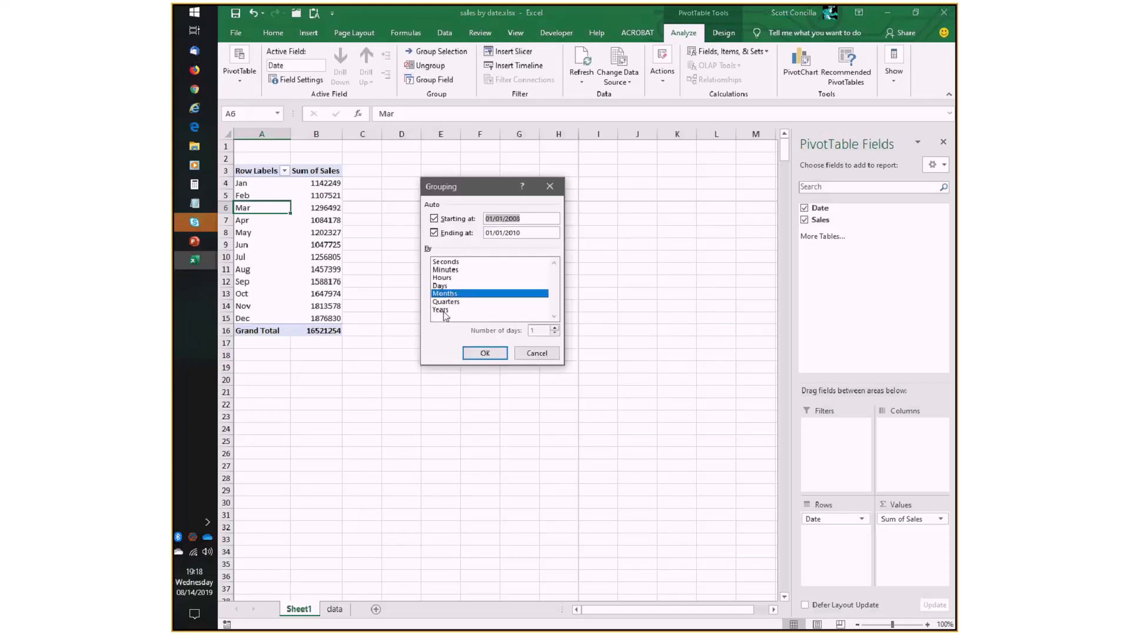
pyautogui.click(443, 310)
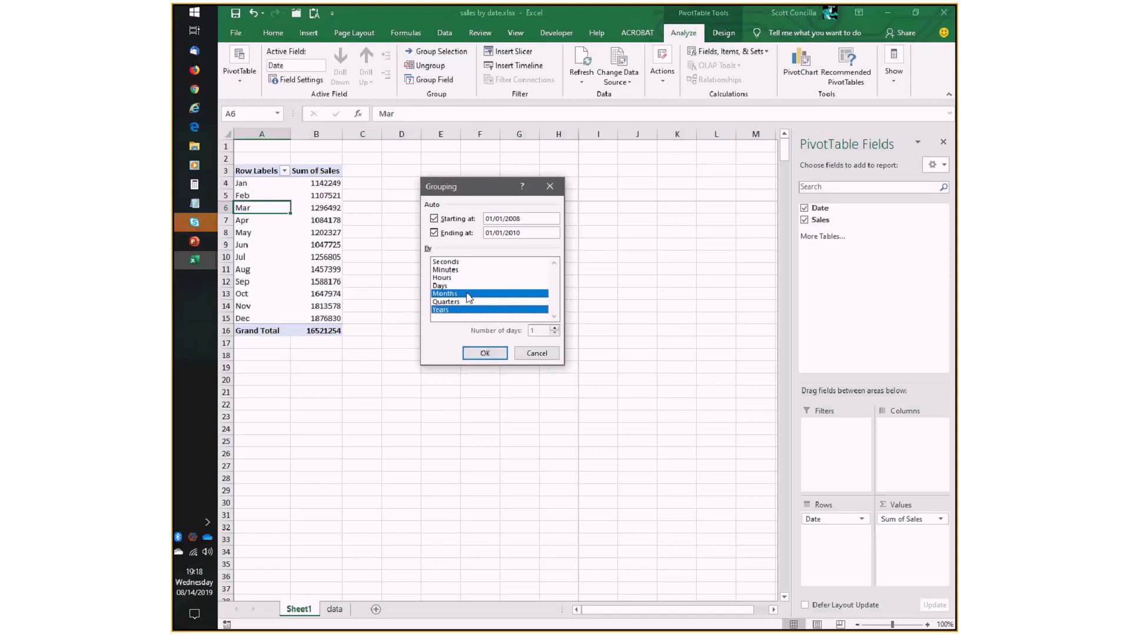
pyautogui.click(480, 353)
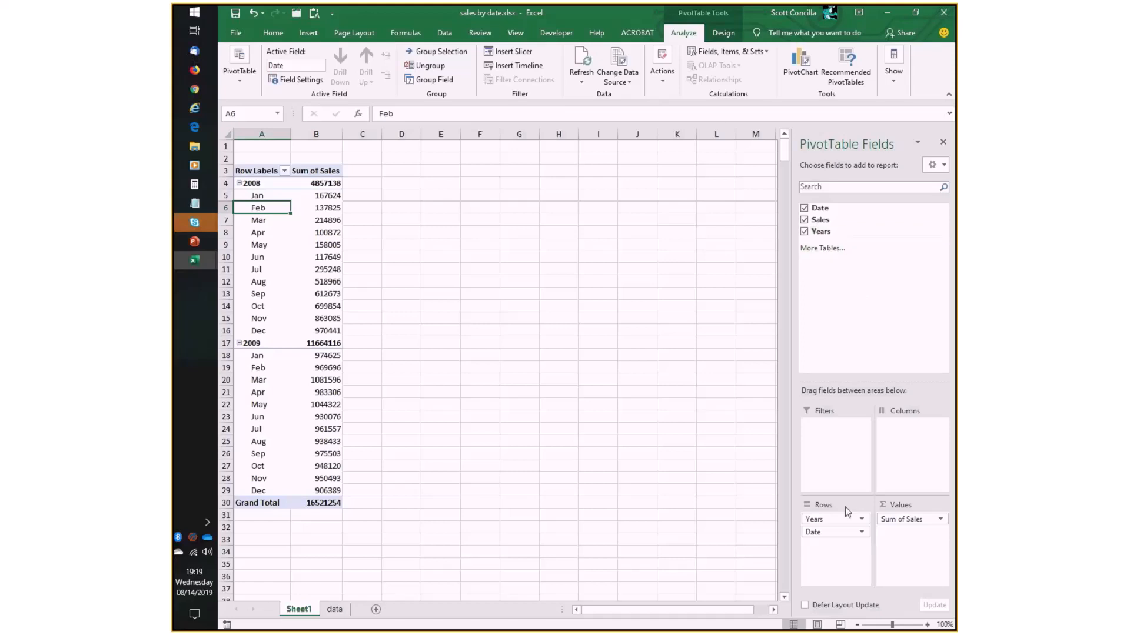
# - Move Years to the PivotTable's columns and change the report layout to show Date and Years as the headings
pyautogui.moveTo(825, 524); pyautogui.dragTo(914, 442)
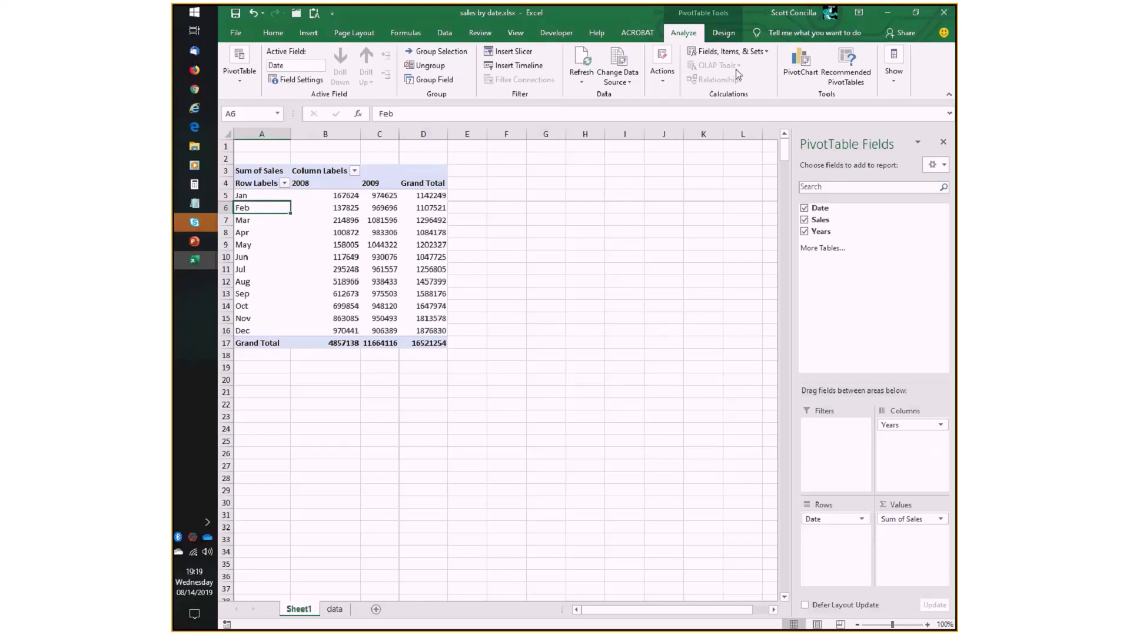
pyautogui.click(724, 34)
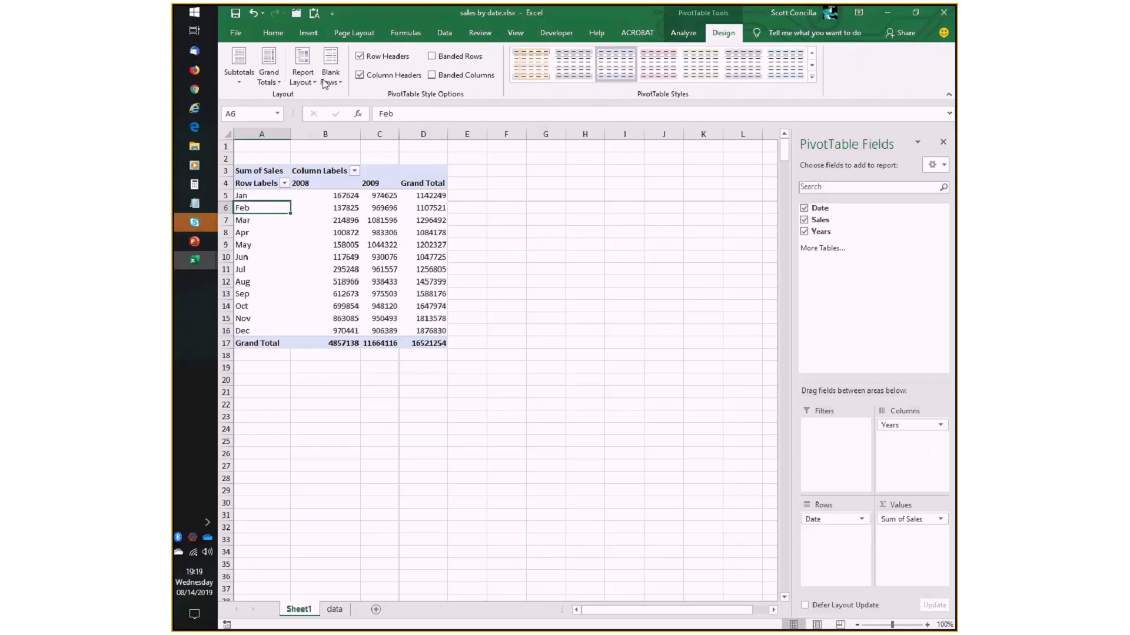
pyautogui.click(303, 81)
pyautogui.click(338, 128)
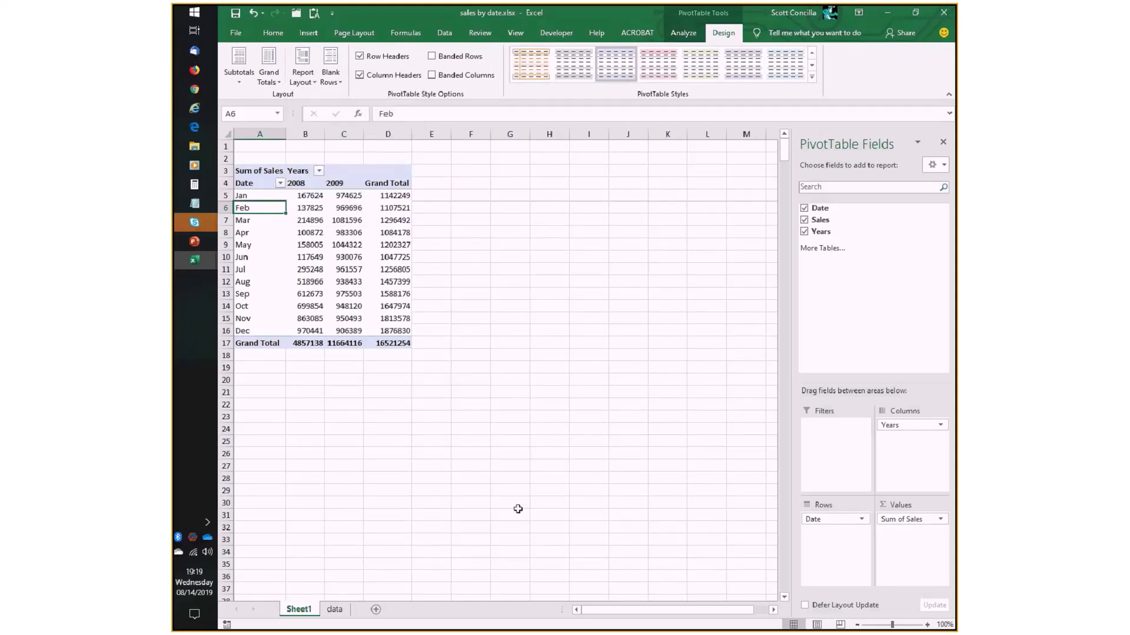
# - Format the Sum of Sales values as Accounting with a dollar sign and two decimals
pyautogui.click(938, 522)
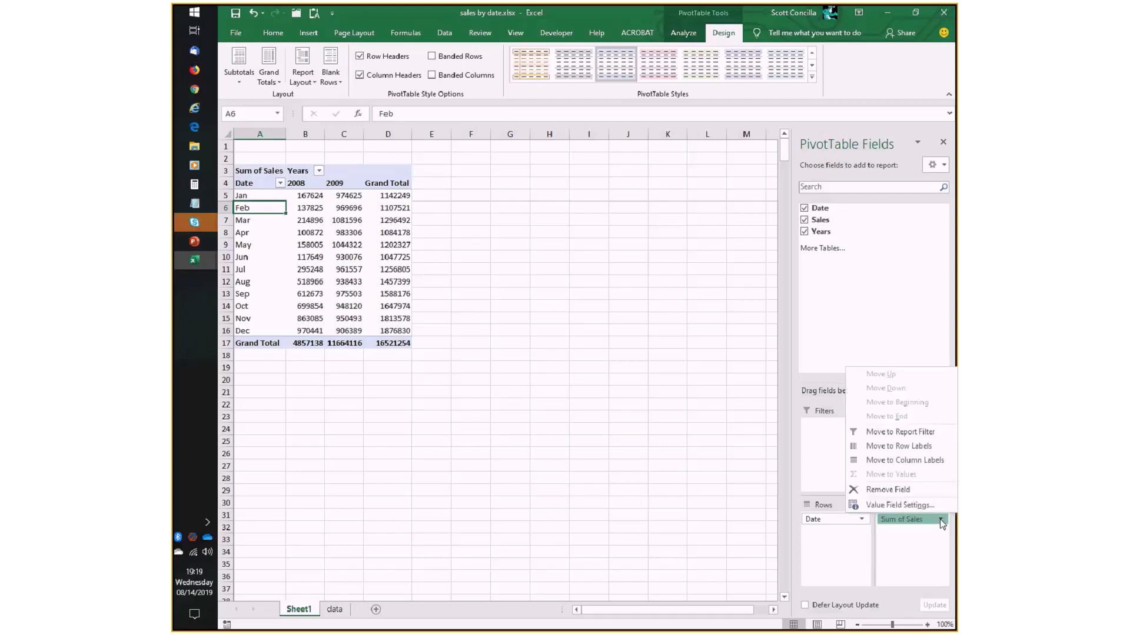
pyautogui.click(914, 506)
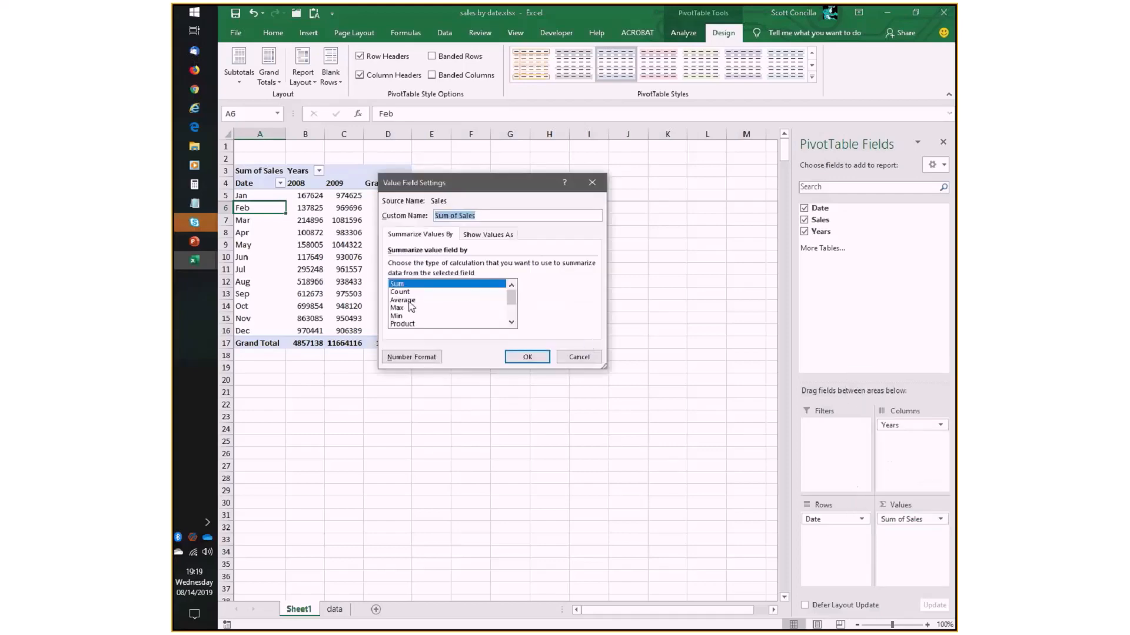
pyautogui.click(415, 355)
pyautogui.click(576, 409)
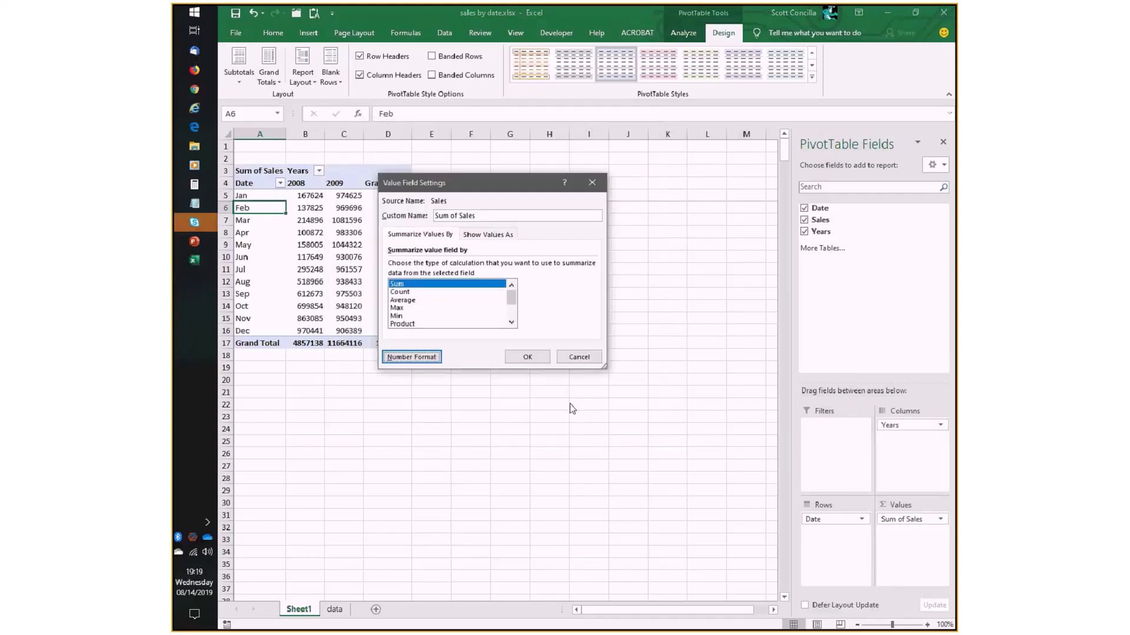
pyautogui.click(527, 357)
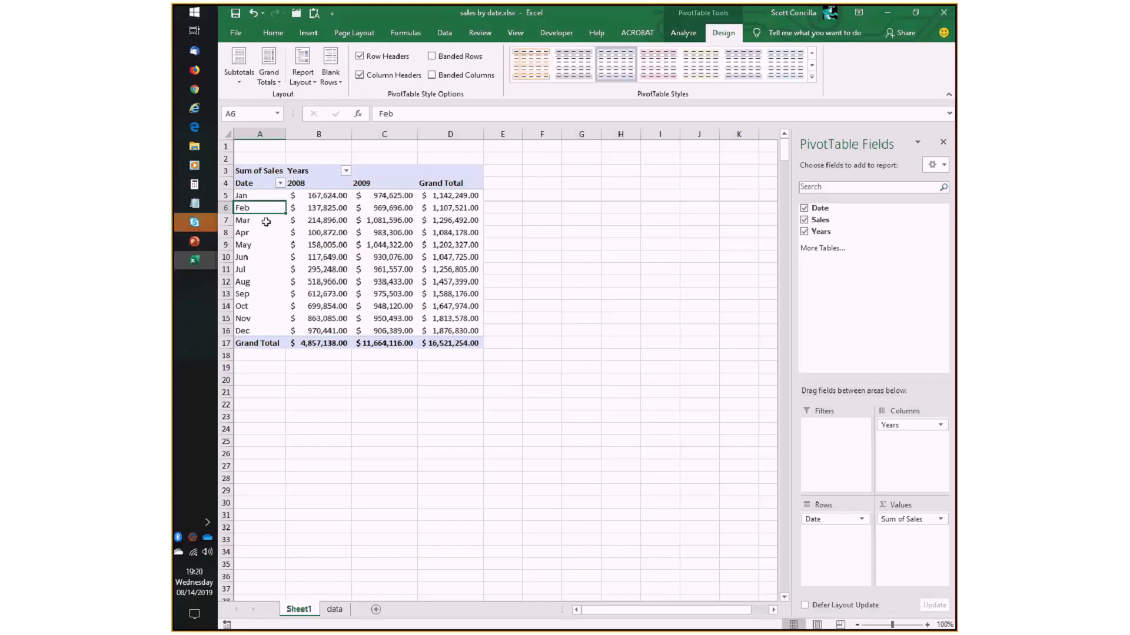
pyautogui.click(691, 36)
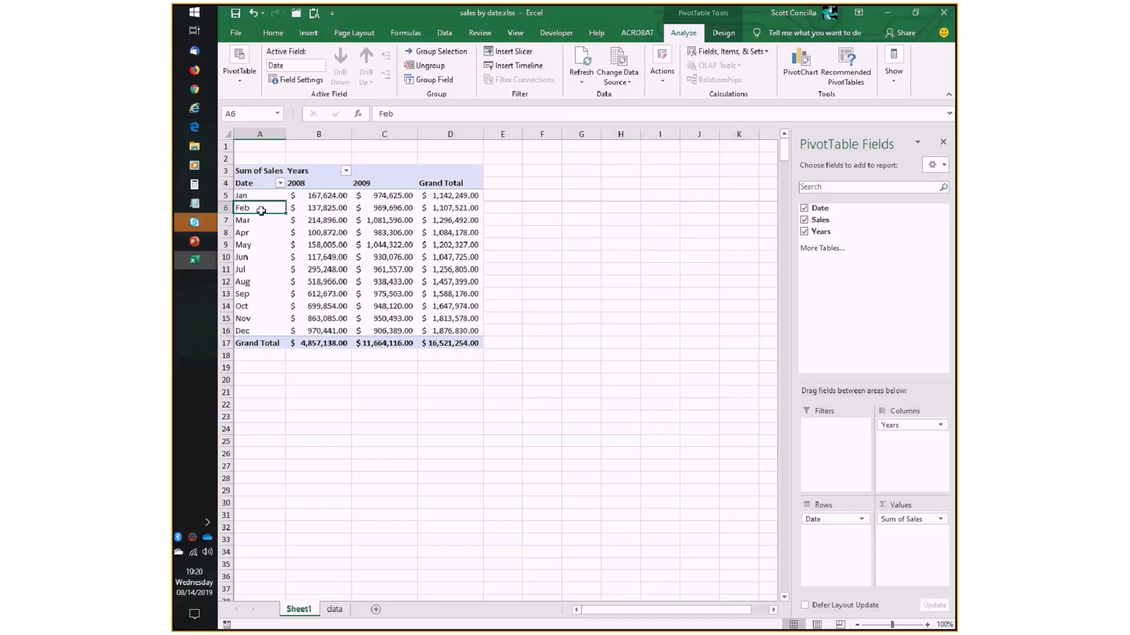
# - Review the grouping options of the PivotTable's Date field without changing them
pyautogui.click(434, 79)
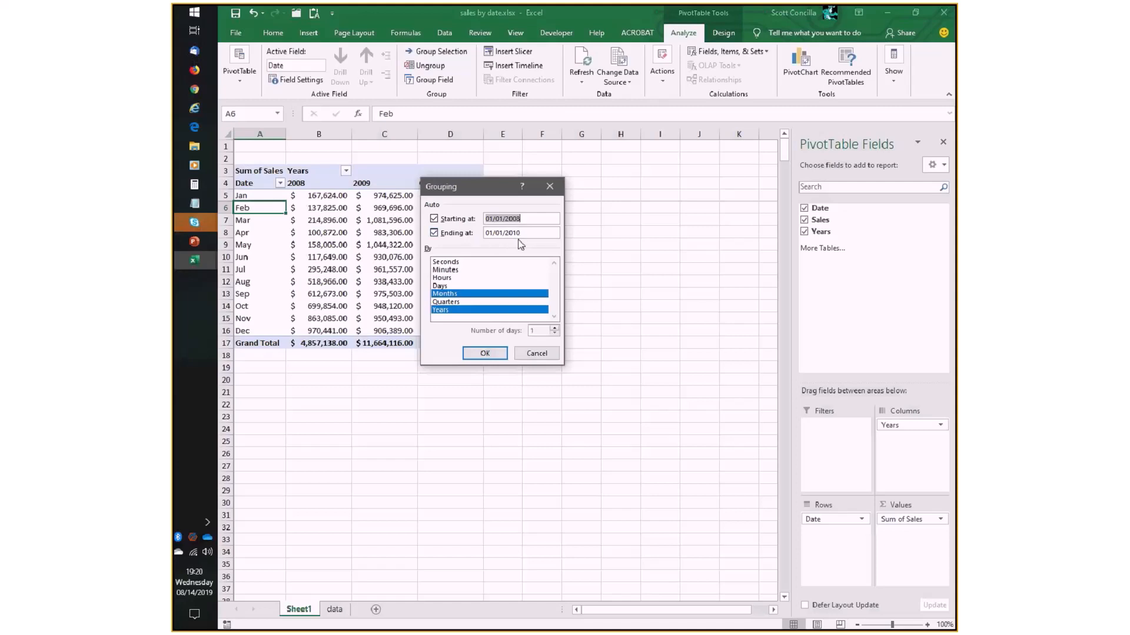
pyautogui.click(531, 356)
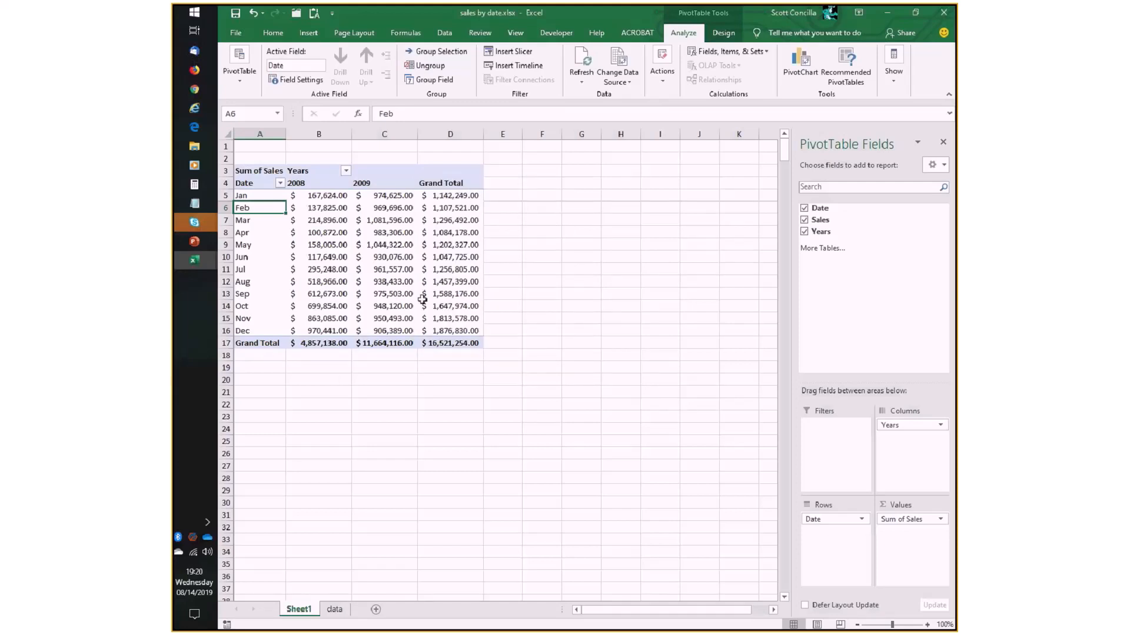
pyautogui.moveTo(423, 300)
pyautogui.click(430, 81)
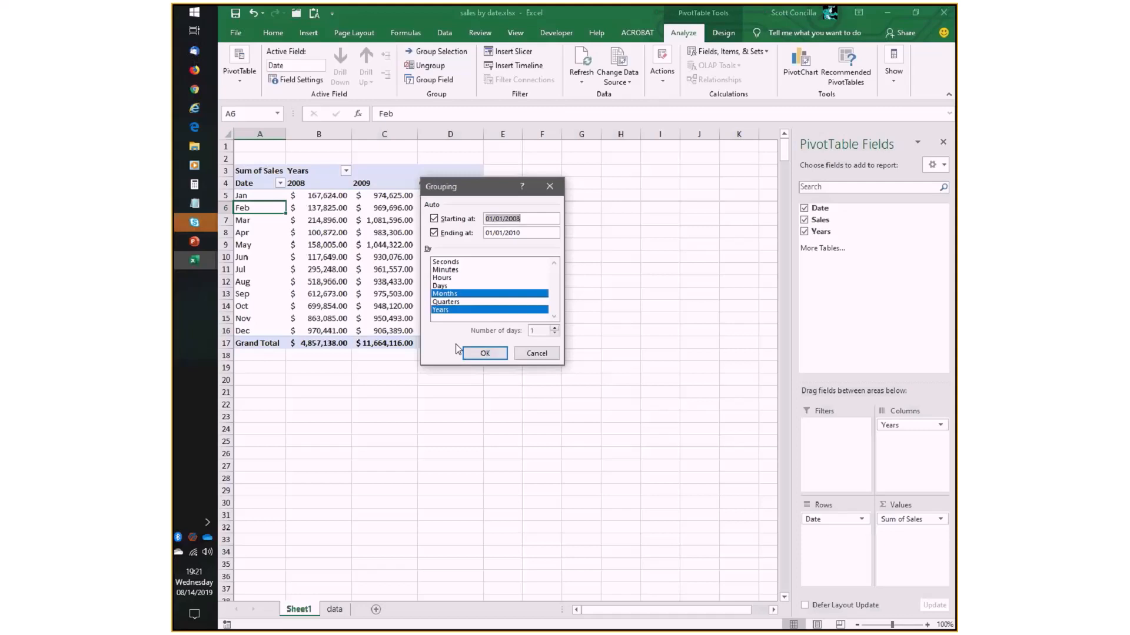
pyautogui.click(536, 354)
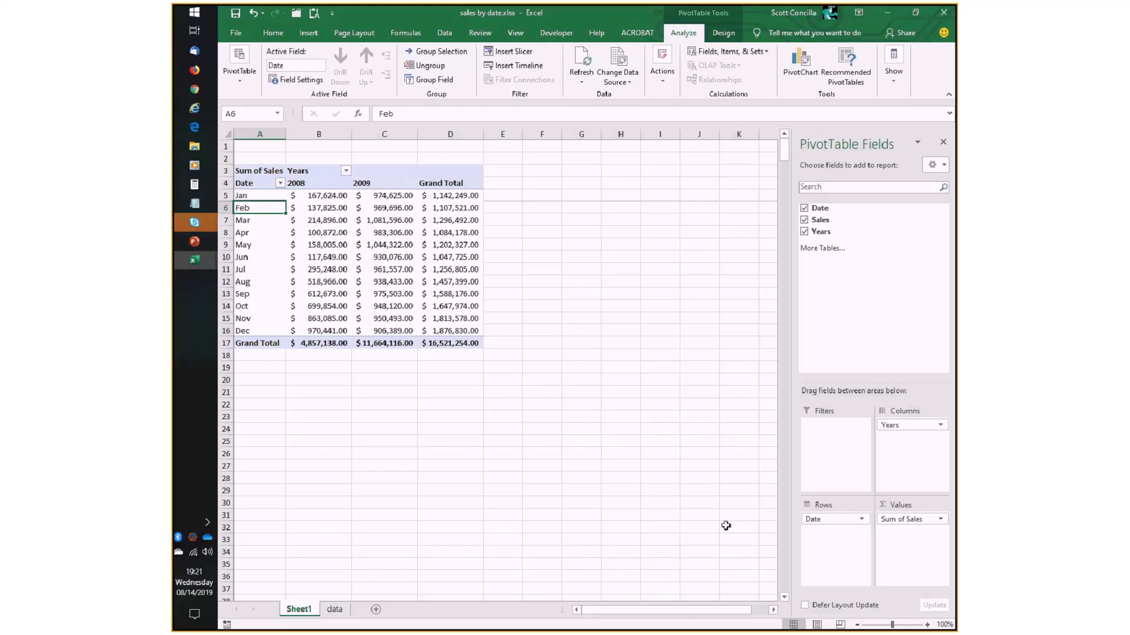
# - Switch to bank accounts.xlsx and create a PivotTable on a new worksheet from Table1 on the data table sheet
pyautogui.press('super+e')
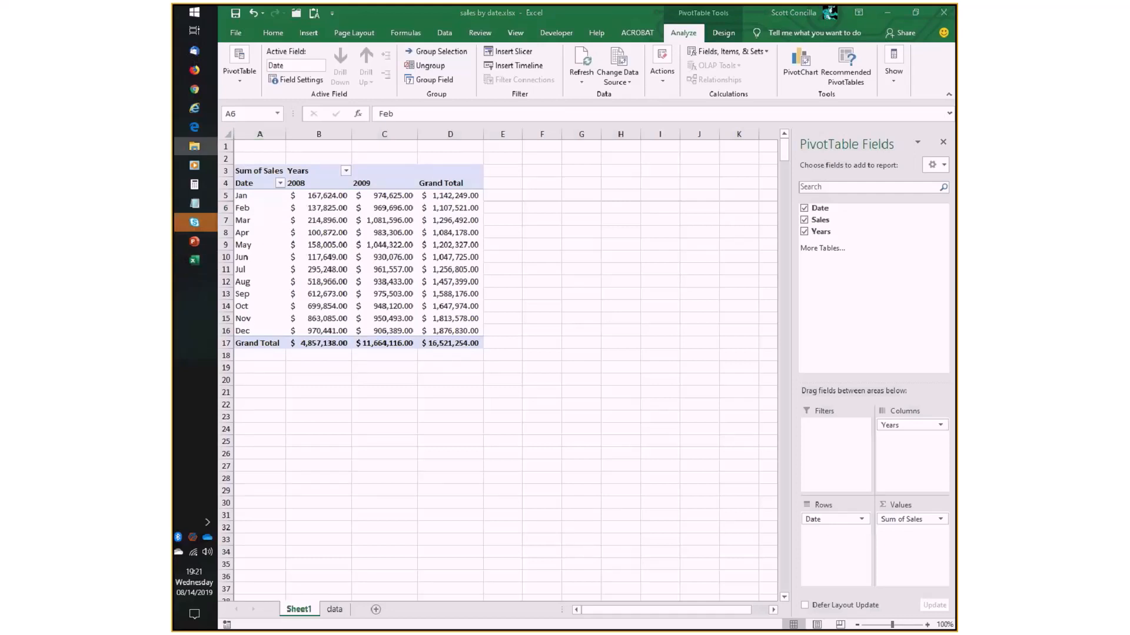
pyautogui.hotkey('alt', 'Tab')
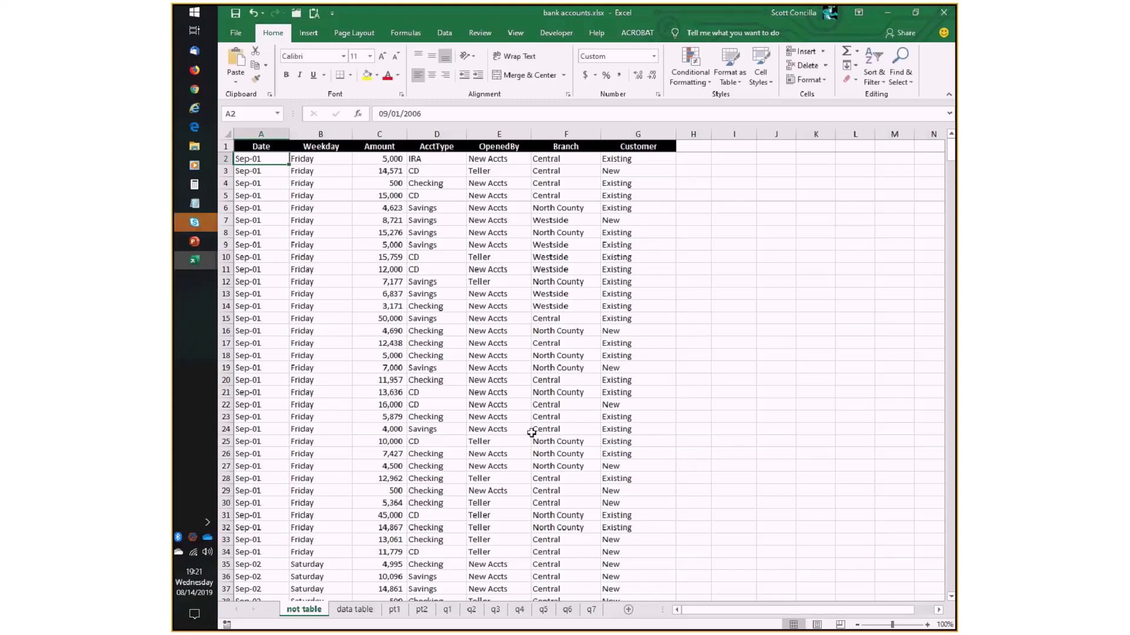
pyautogui.click(355, 610)
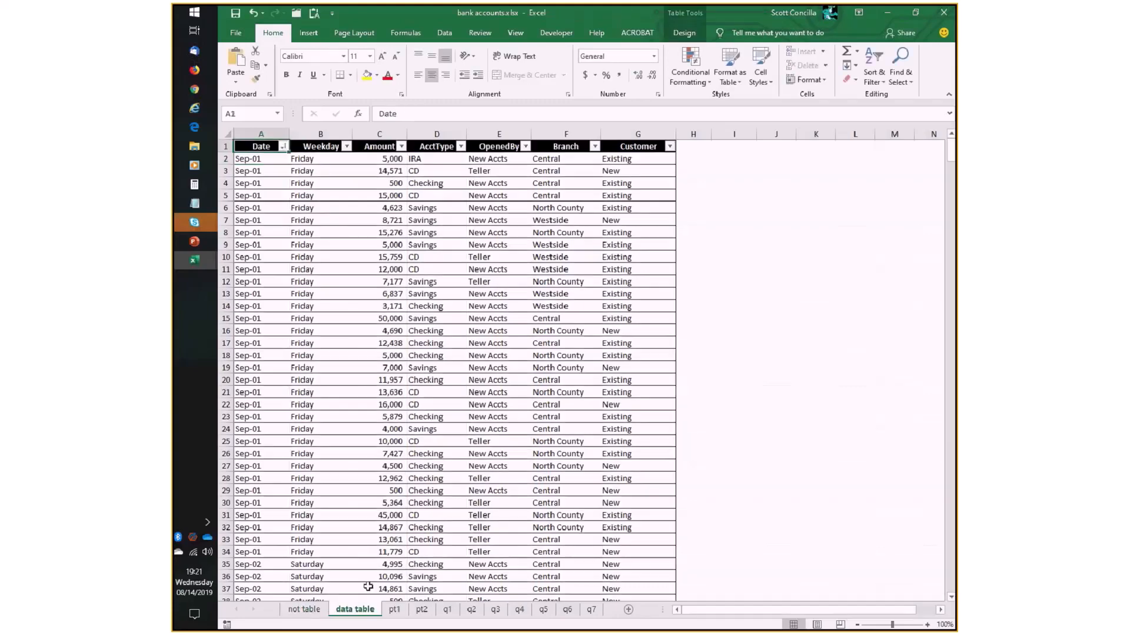
pyautogui.click(333, 174)
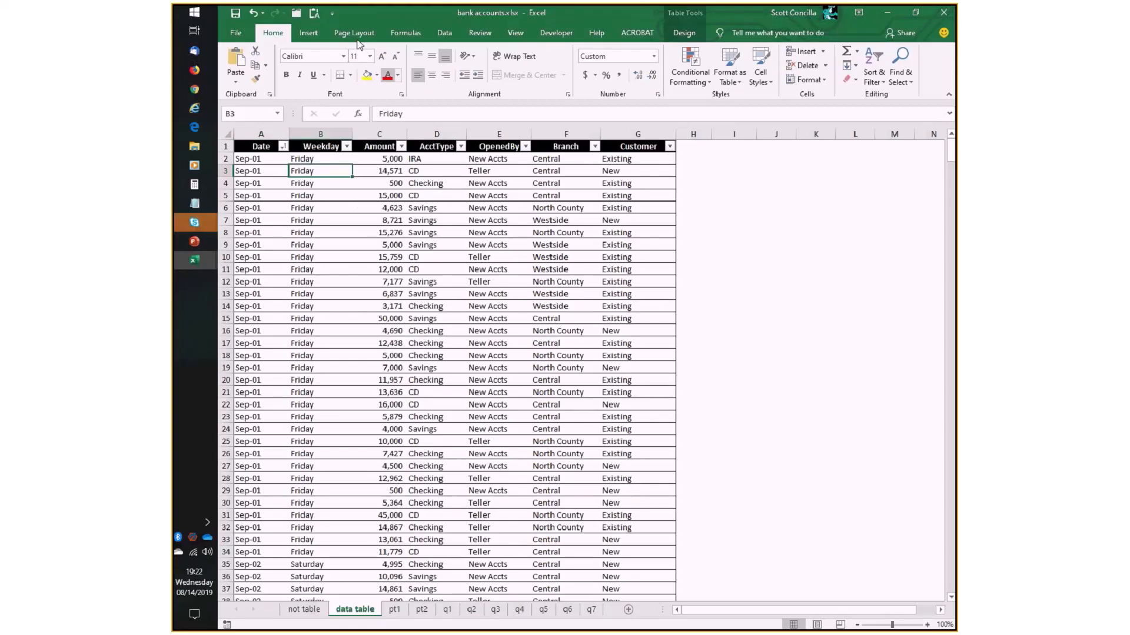
pyautogui.click(308, 32)
pyautogui.click(240, 63)
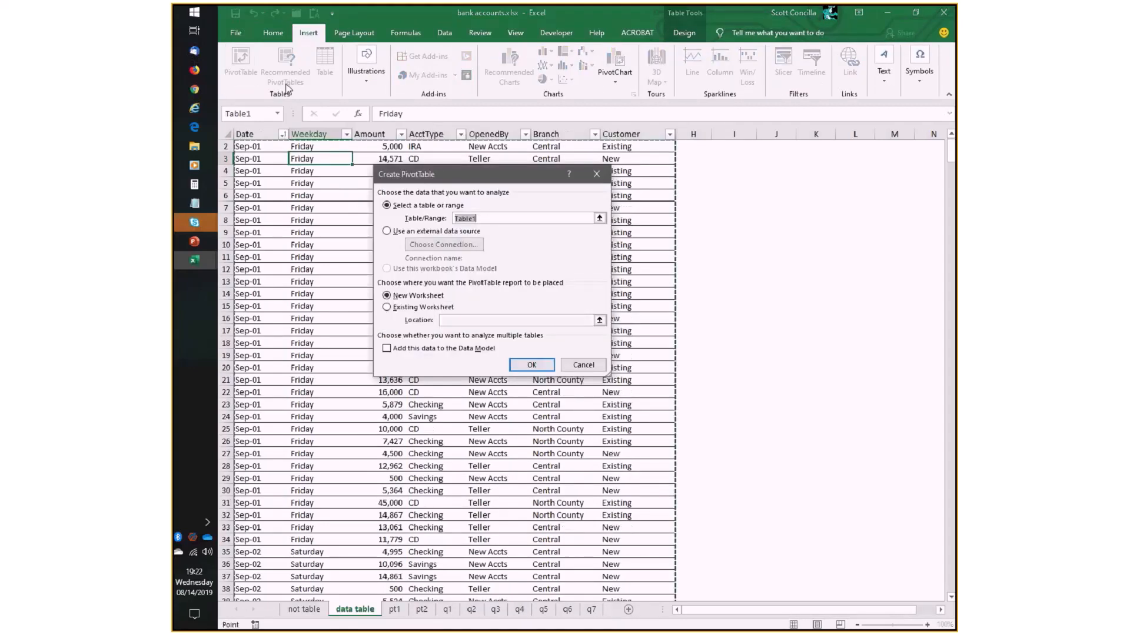
pyautogui.click(532, 368)
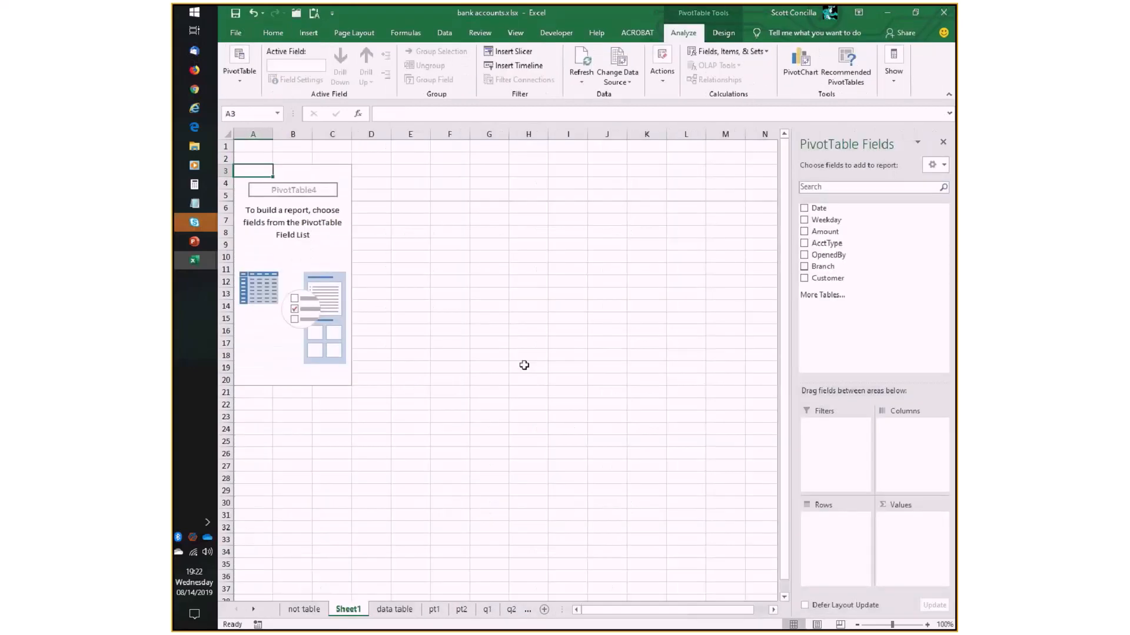
pyautogui.click(928, 625)
pyautogui.click(927, 625)
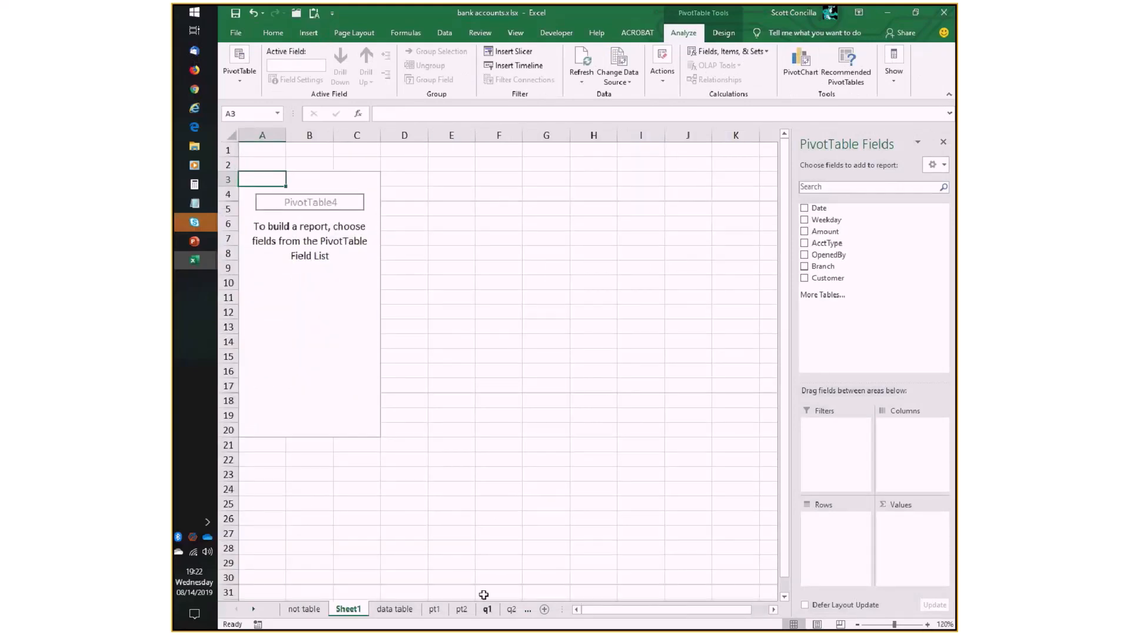
# - Examine the Date, AcctType and OpenedBy columns of the source records on the data table sheet
pyautogui.click(391, 610)
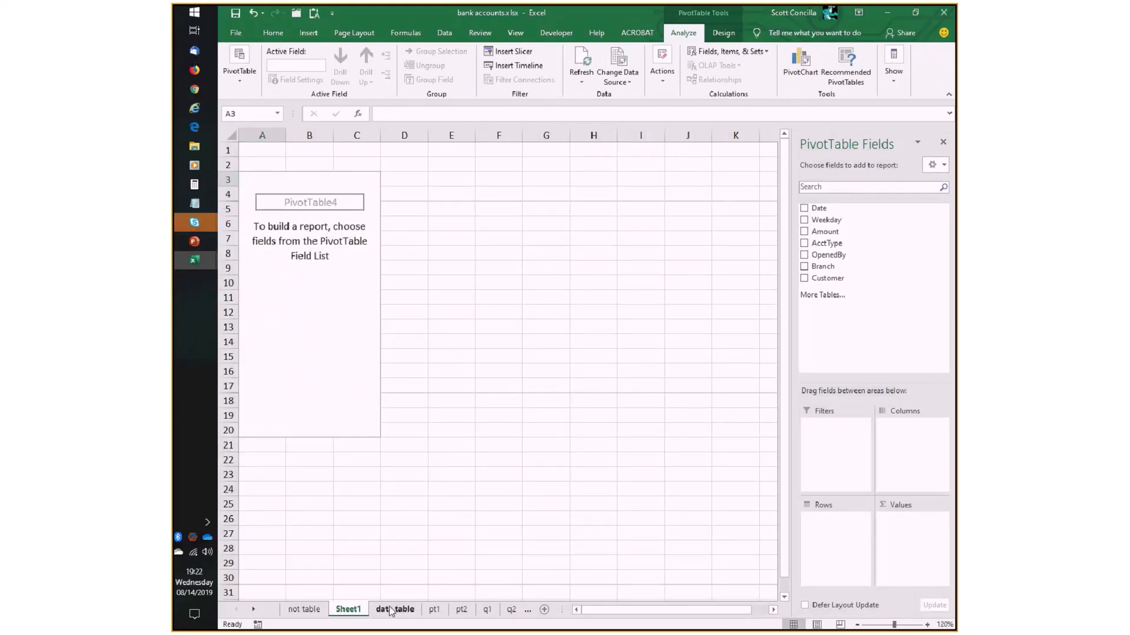
pyautogui.scroll(1, 332, 304)
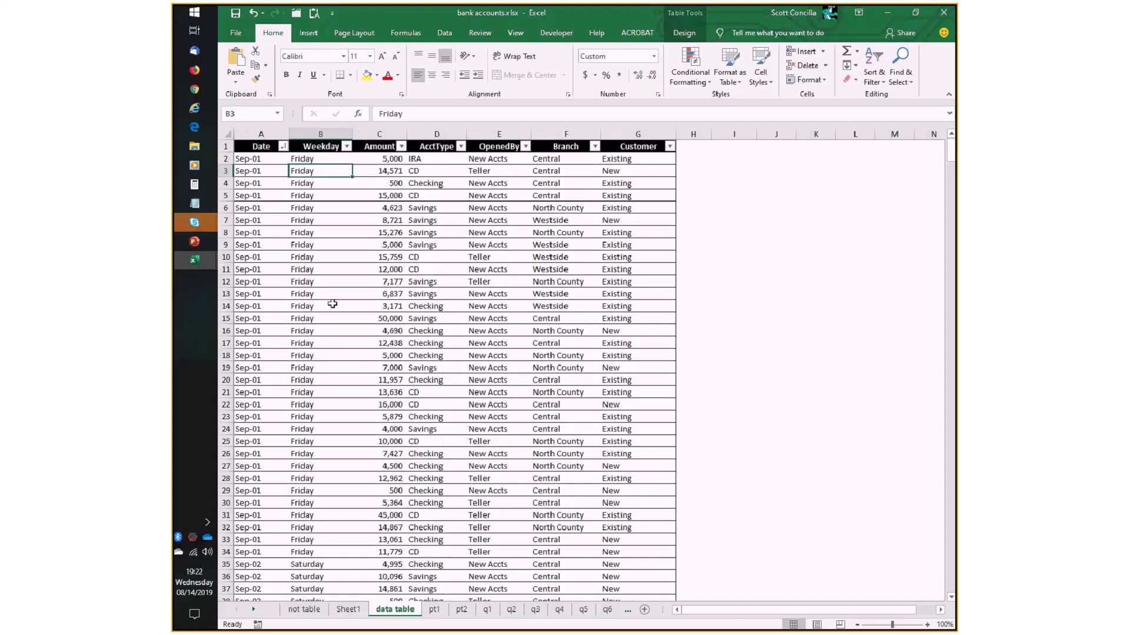
pyautogui.click(263, 160)
pyautogui.click(412, 159)
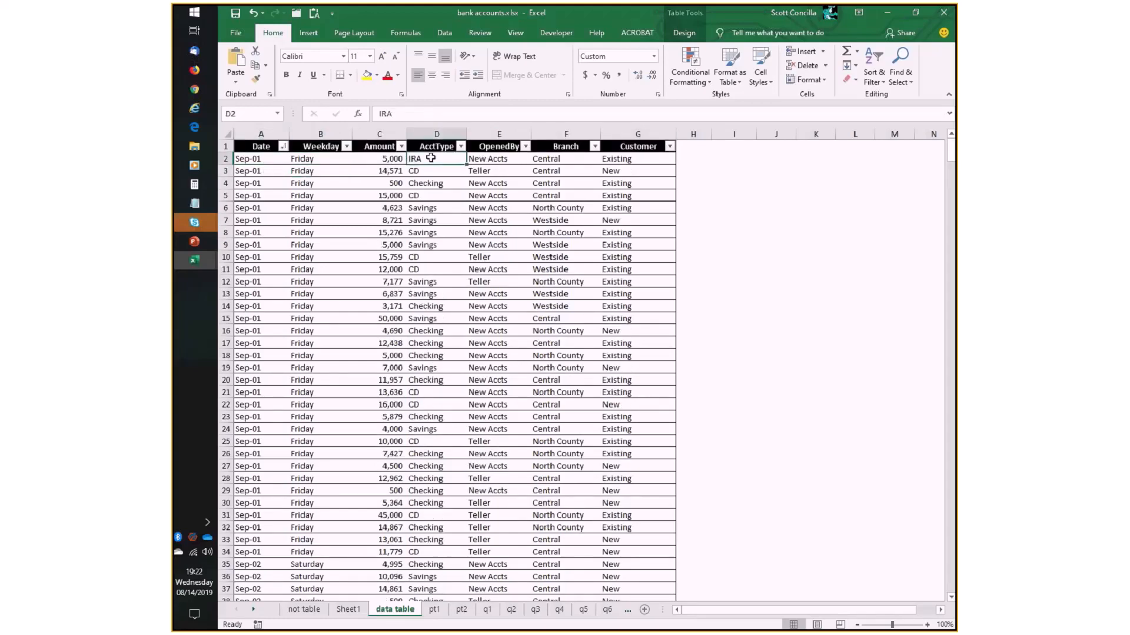
pyautogui.click(492, 159)
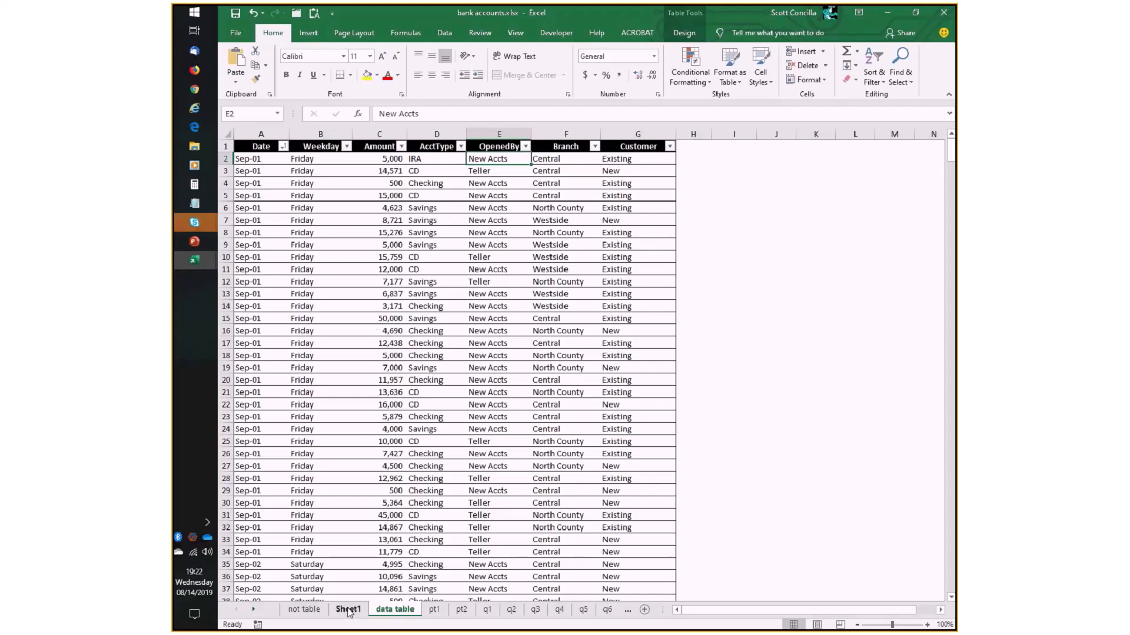
# - On Sheet1, lay out the PivotTable with Branch in rows, AcctType in columns and the sum of Amount as values
pyautogui.click(349, 610)
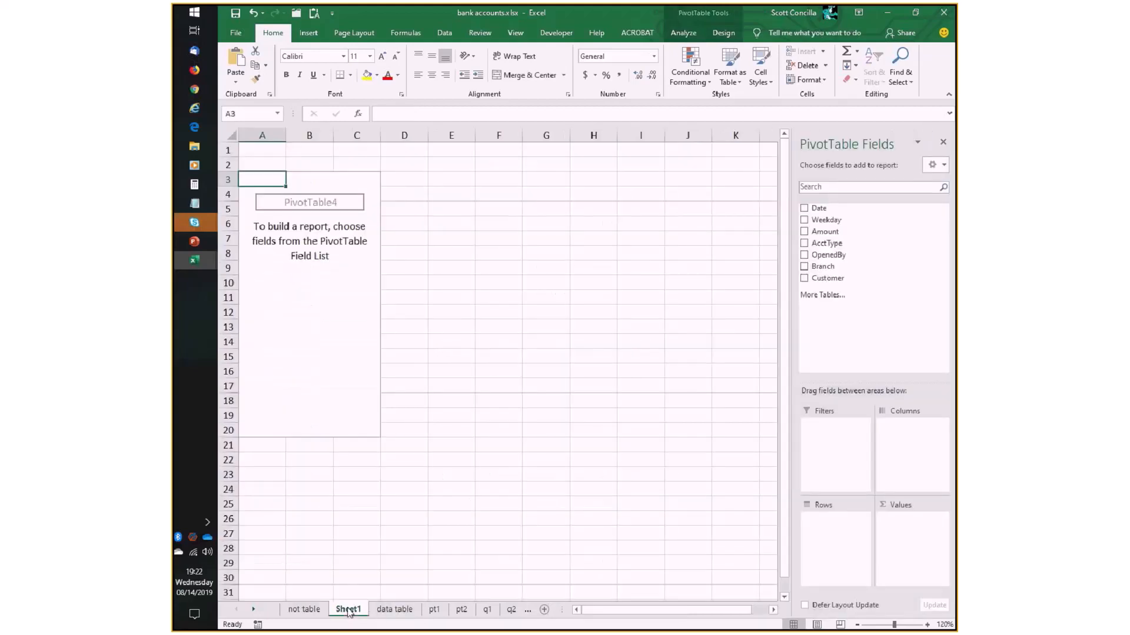
pyautogui.click(831, 268)
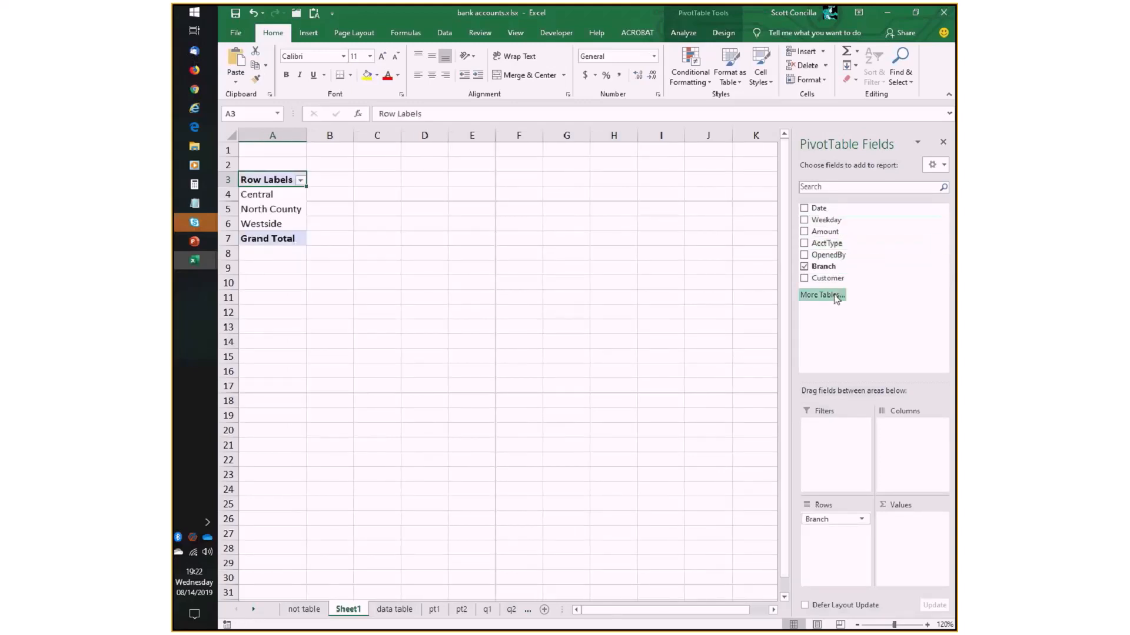
pyautogui.moveTo(827, 243); pyautogui.dragTo(913, 436)
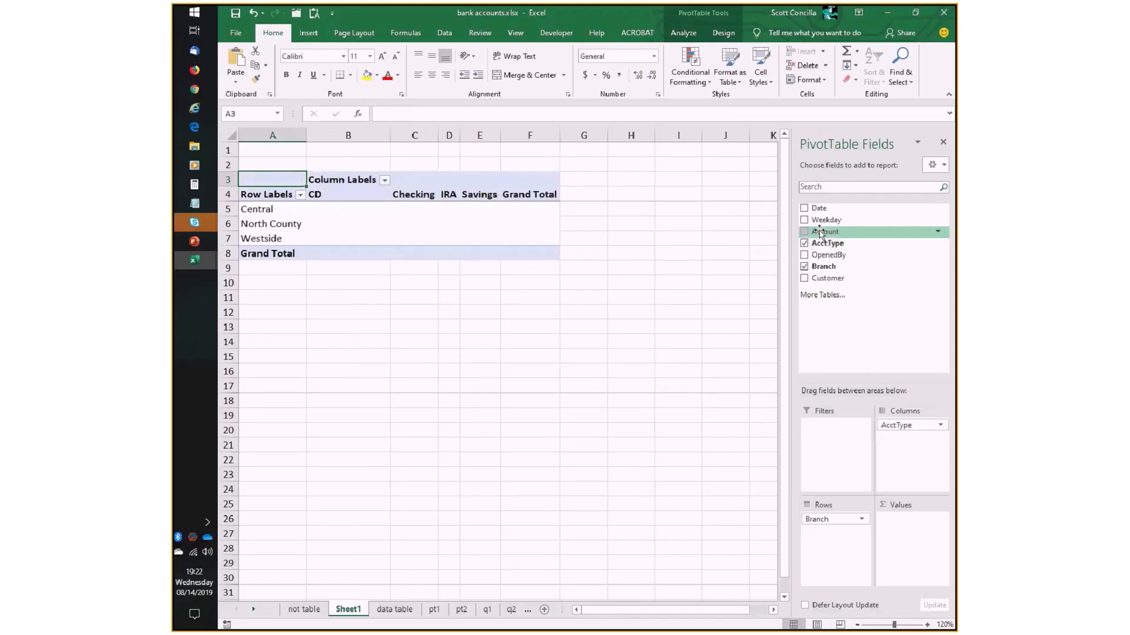
pyautogui.moveTo(821, 232); pyautogui.dragTo(911, 530)
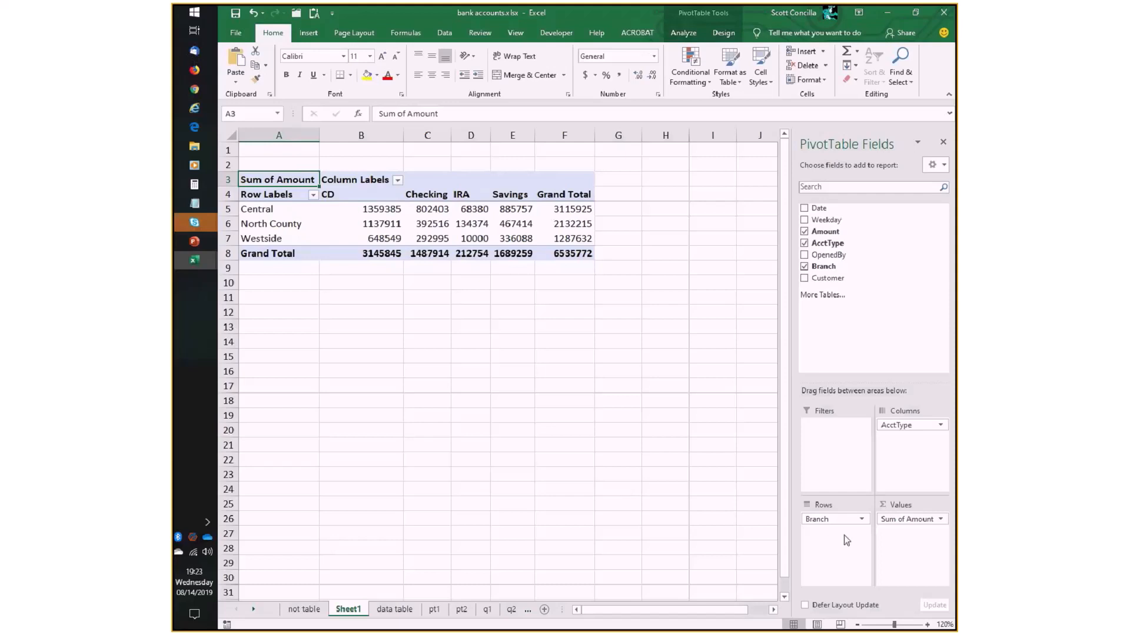
# - Clear Branch, AcctType and Sum of Amount from the PivotTable, and place Amount in the rows area
pyautogui.moveTo(835, 520); pyautogui.dragTo(908, 327)
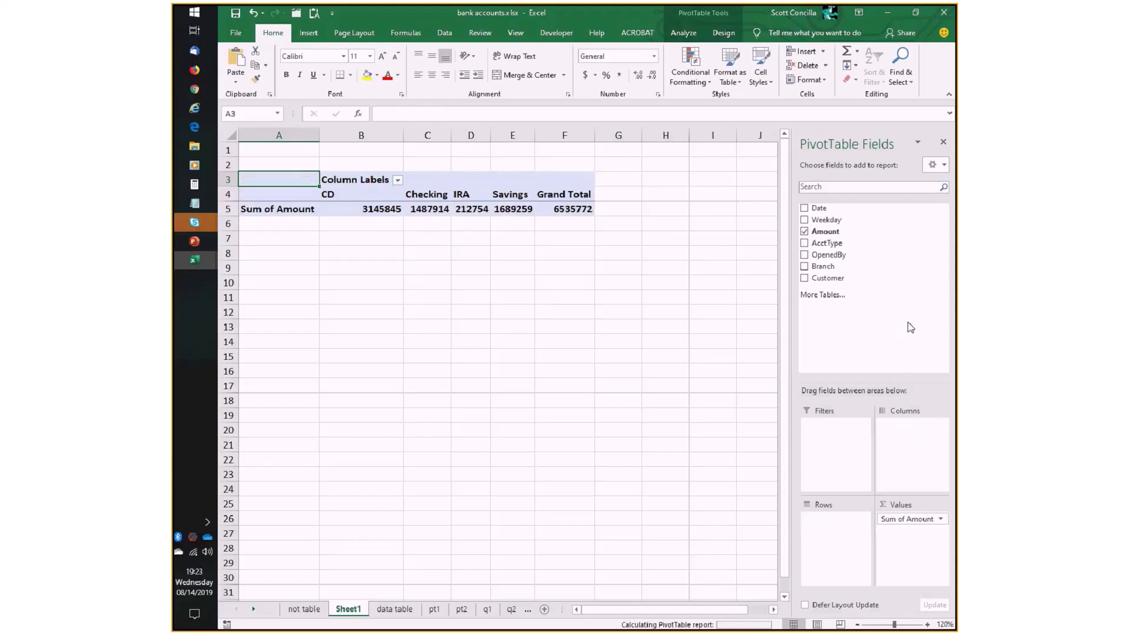
pyautogui.moveTo(916, 521); pyautogui.dragTo(879, 321)
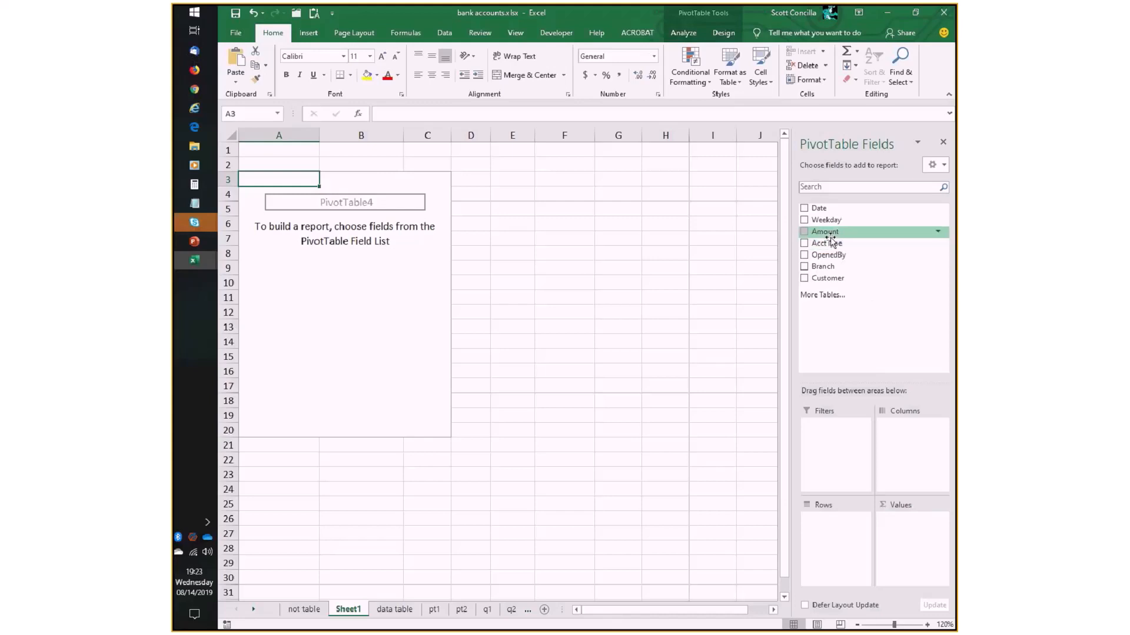
pyautogui.moveTo(843, 235); pyautogui.dragTo(832, 533)
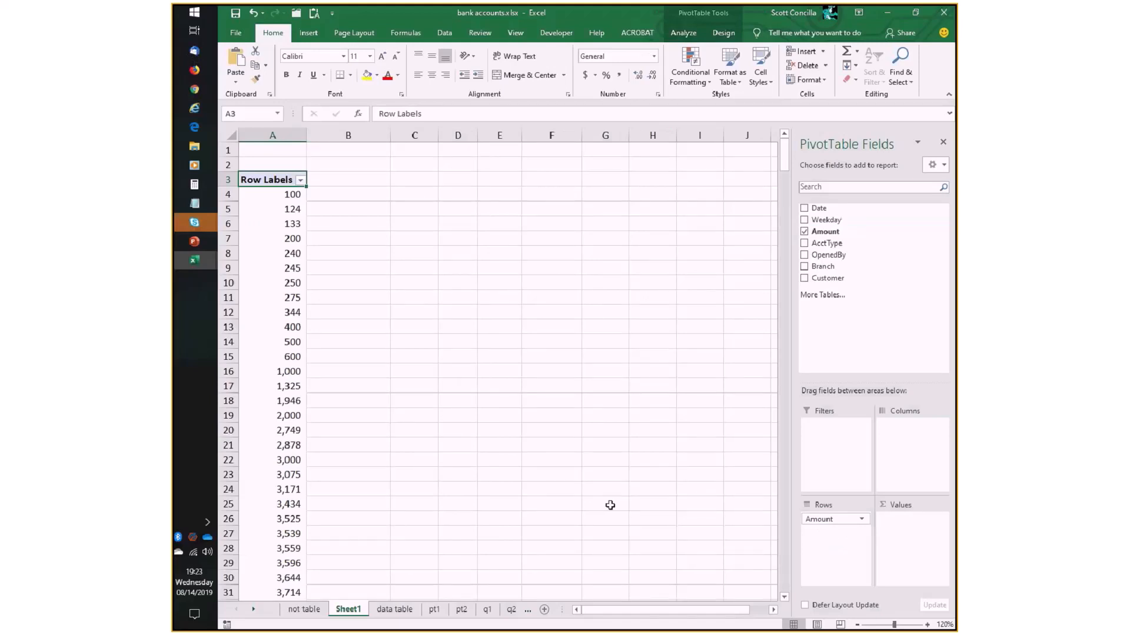
pyautogui.scroll(-20, 279, 367)
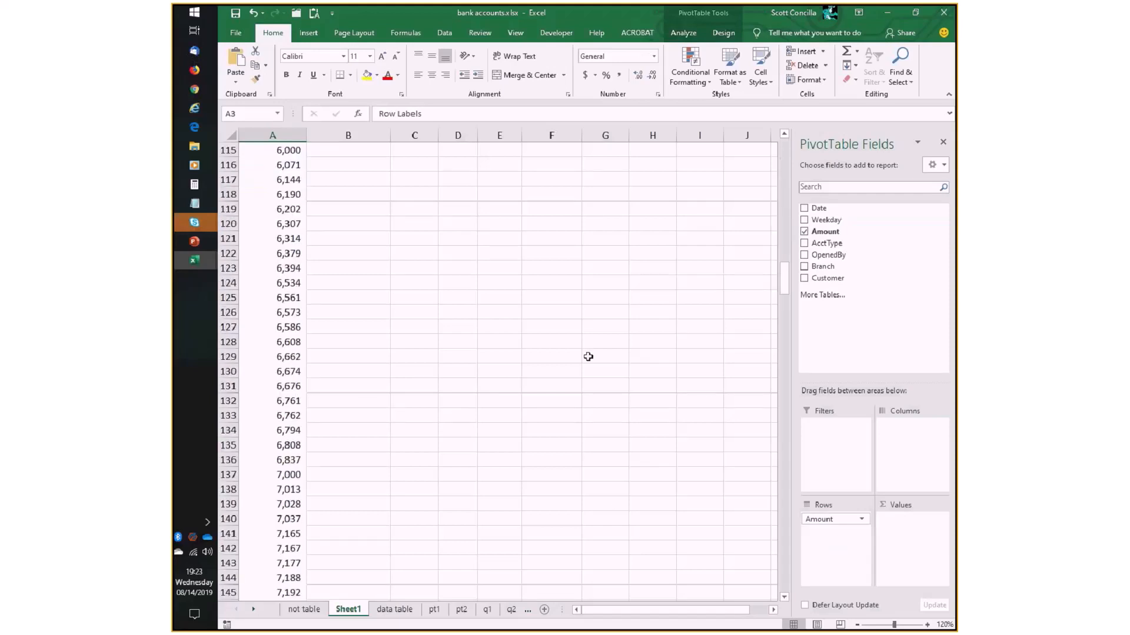
pyautogui.moveTo(782, 291); pyautogui.dragTo(769, 143)
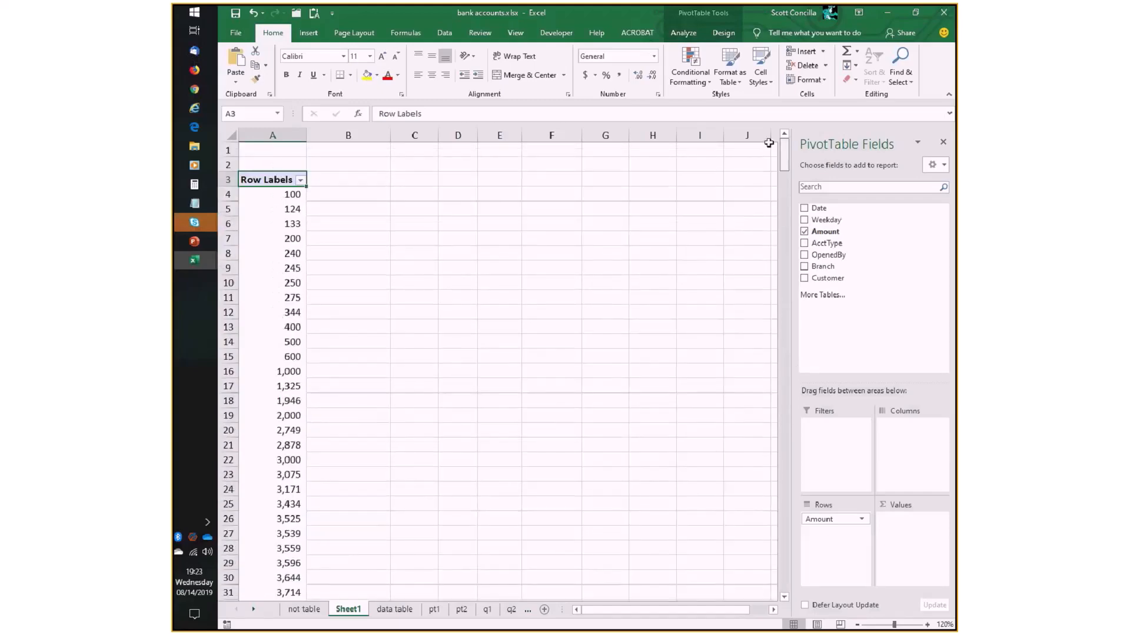
# - Group the Amount row labels starting at 0 and ending at 100000 in intervals of 25000
pyautogui.click(287, 209)
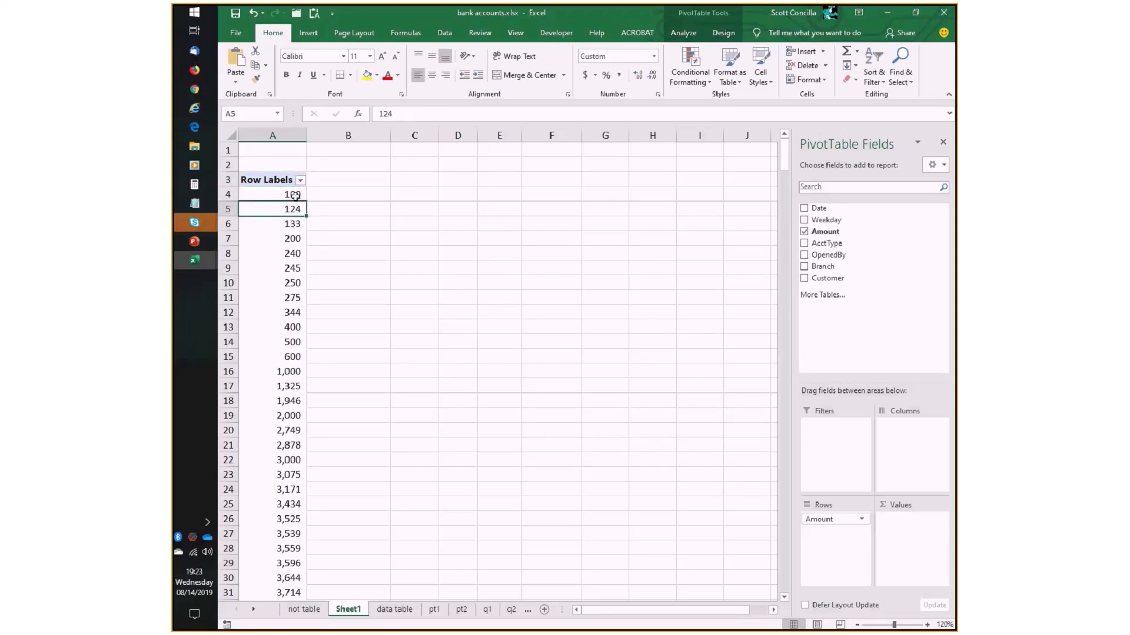
pyautogui.moveTo(274, 210)
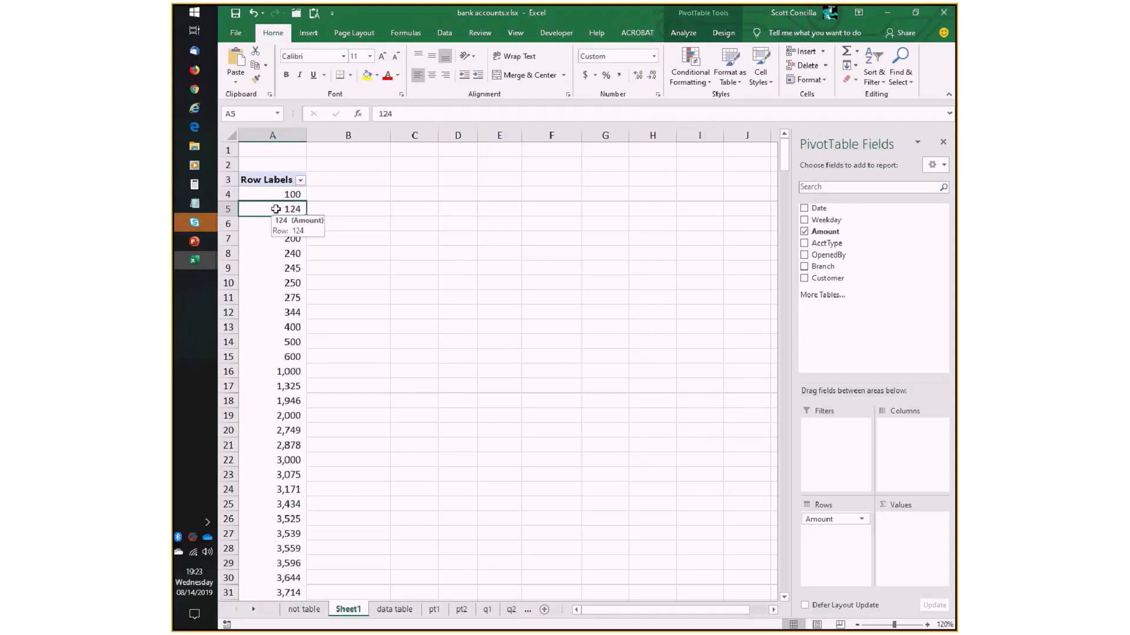
pyautogui.click(694, 39)
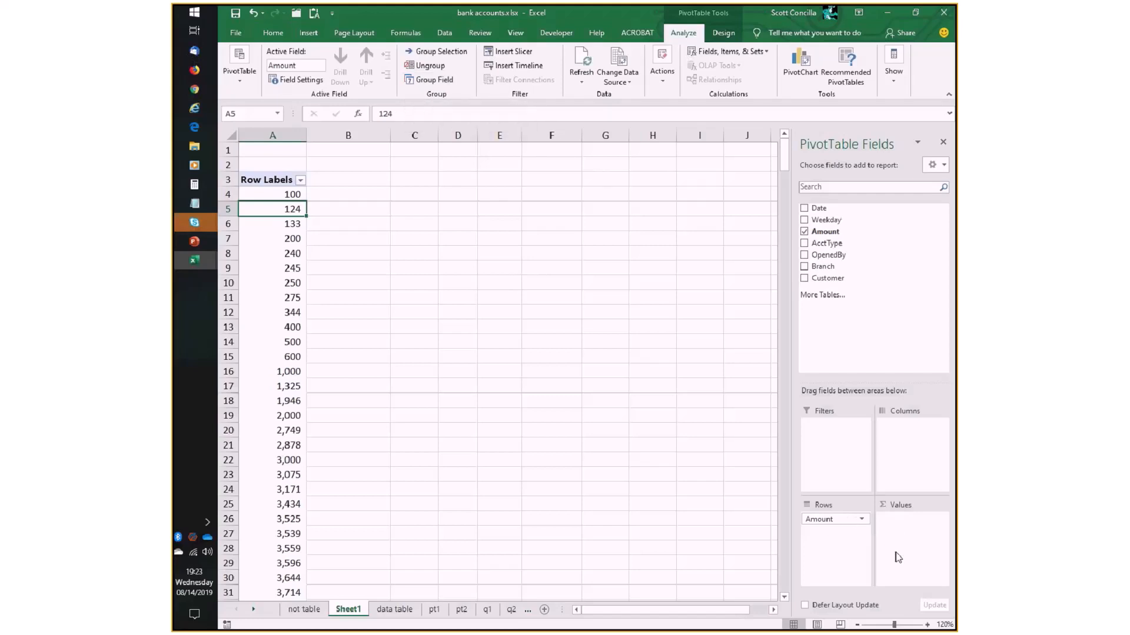
pyautogui.click(433, 80)
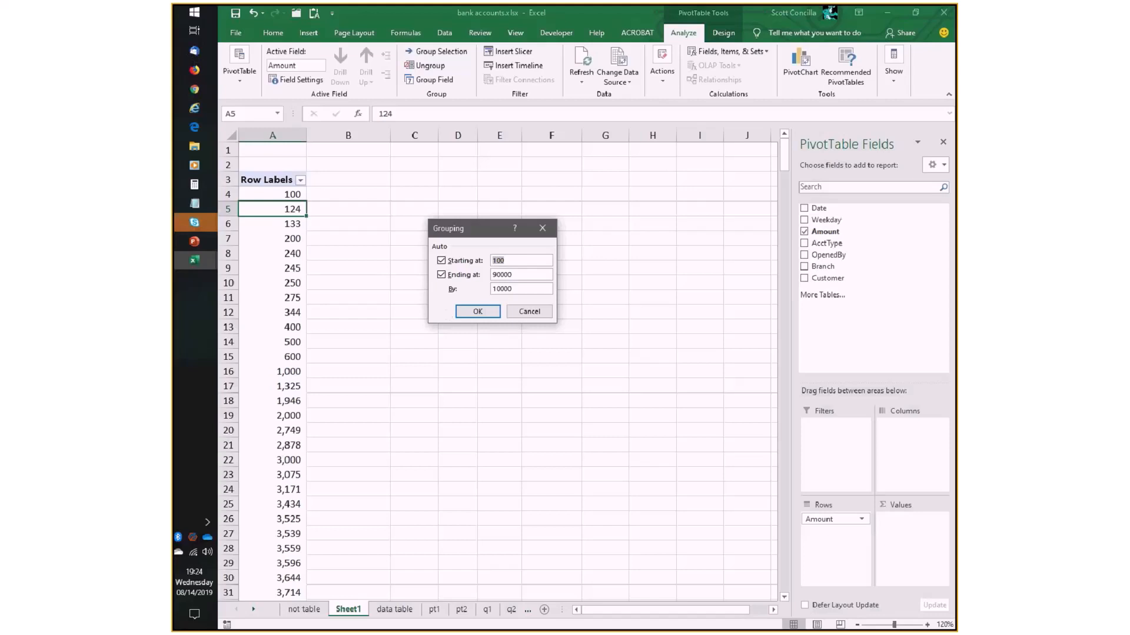
pyautogui.click(501, 275)
pyautogui.doubleClick(510, 259)
pyautogui.write('0')
pyautogui.doubleClick(518, 276)
pyautogui.write('100000')
pyautogui.press('Tab')
pyautogui.write('25000')
pyautogui.click(478, 312)
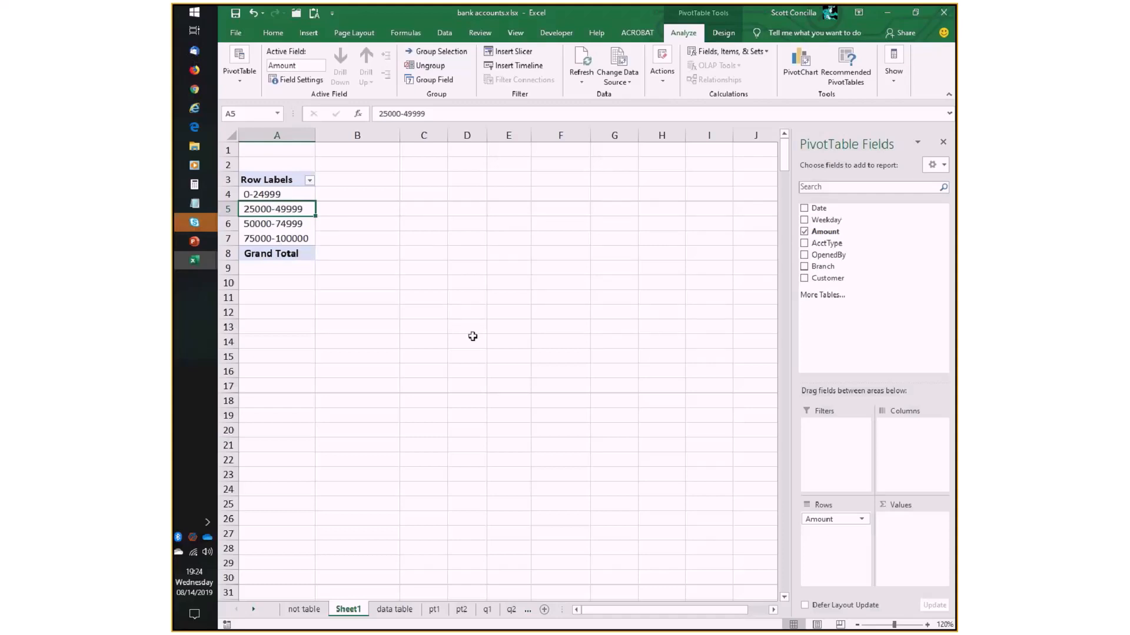
# - Add Amount to the PivotTable's values as a count and check the number of accounts in each range
pyautogui.moveTo(826, 231); pyautogui.dragTo(919, 529)
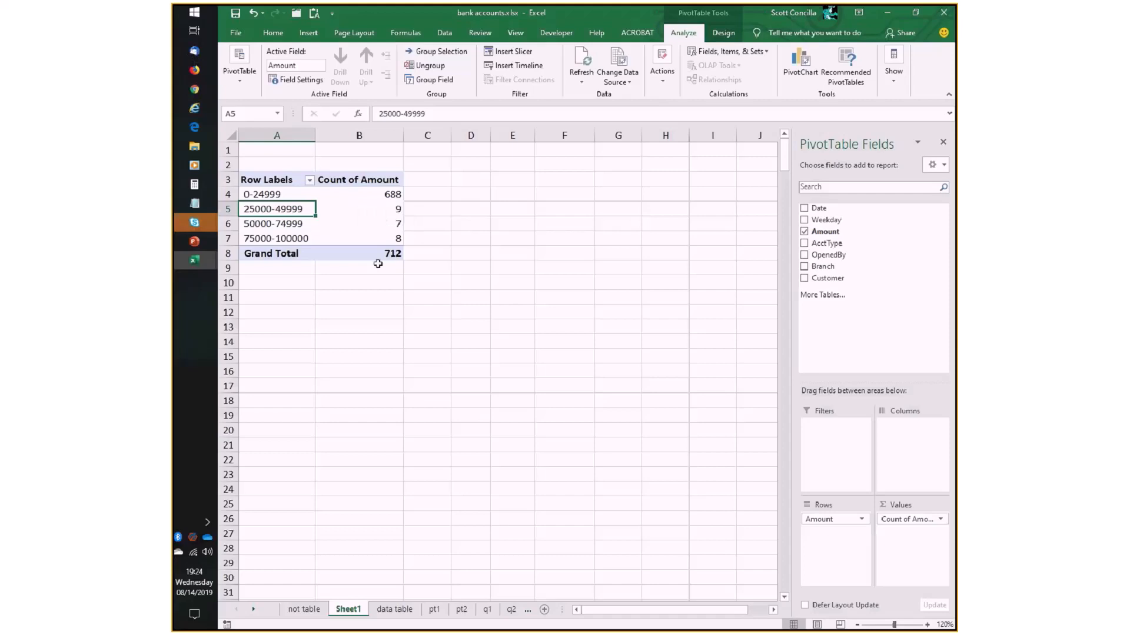
pyautogui.click(379, 194)
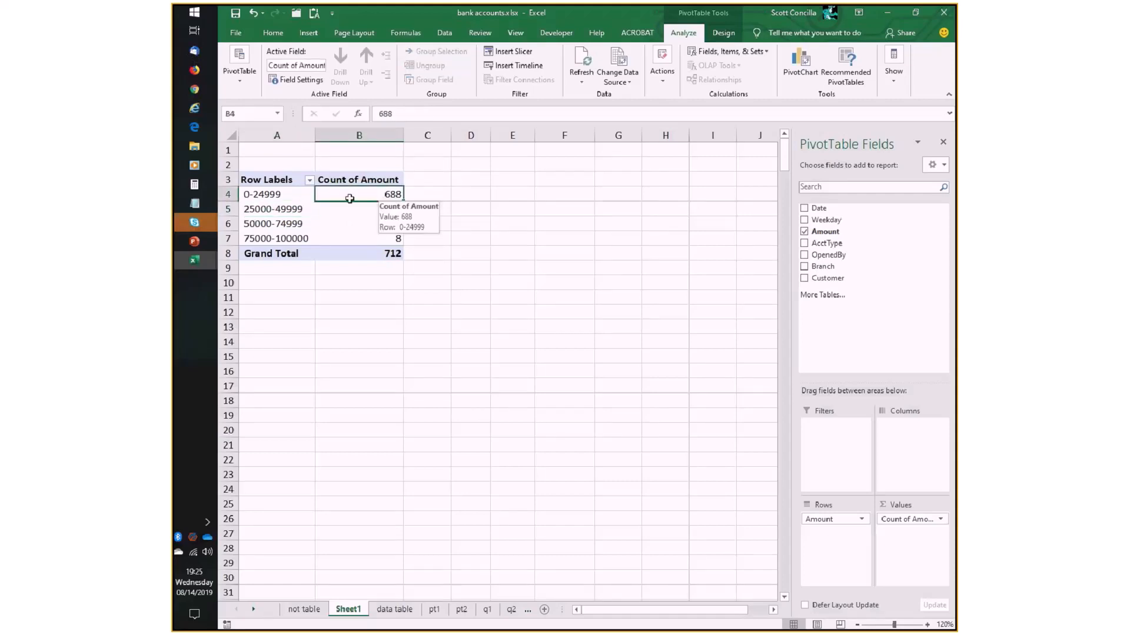
pyautogui.click(272, 200)
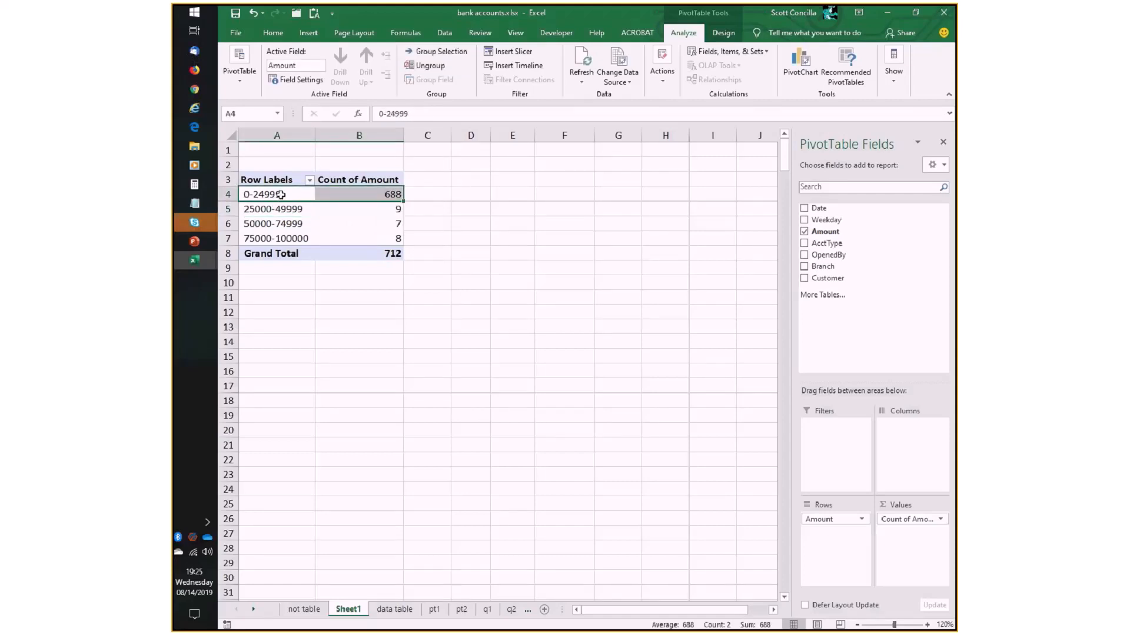
pyautogui.click(350, 209)
pyautogui.click(358, 224)
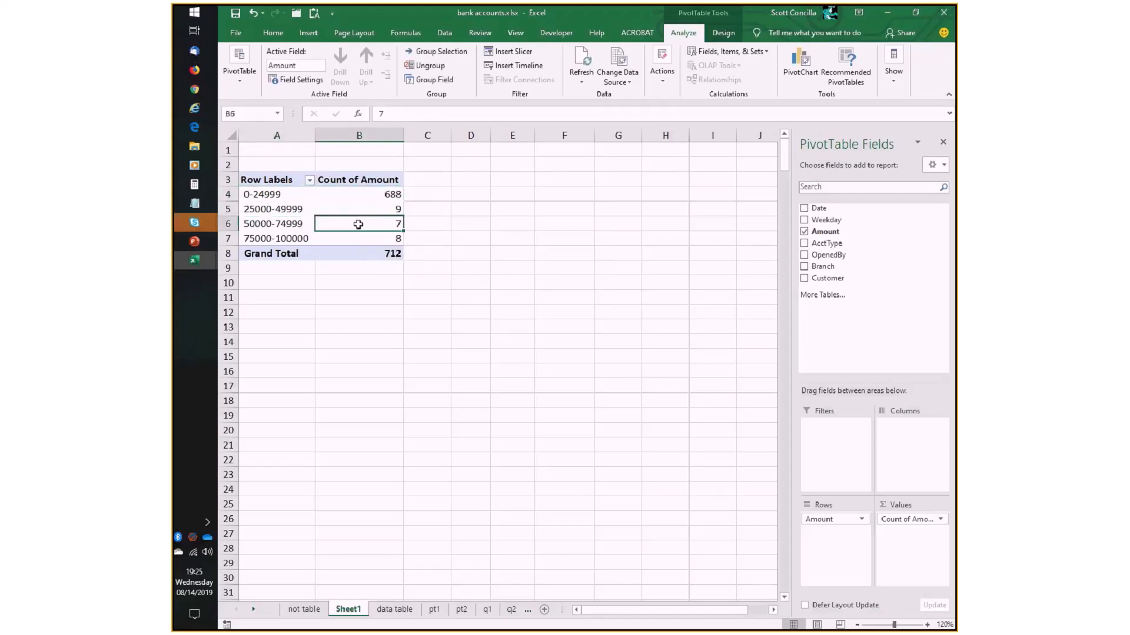
pyautogui.click(280, 240)
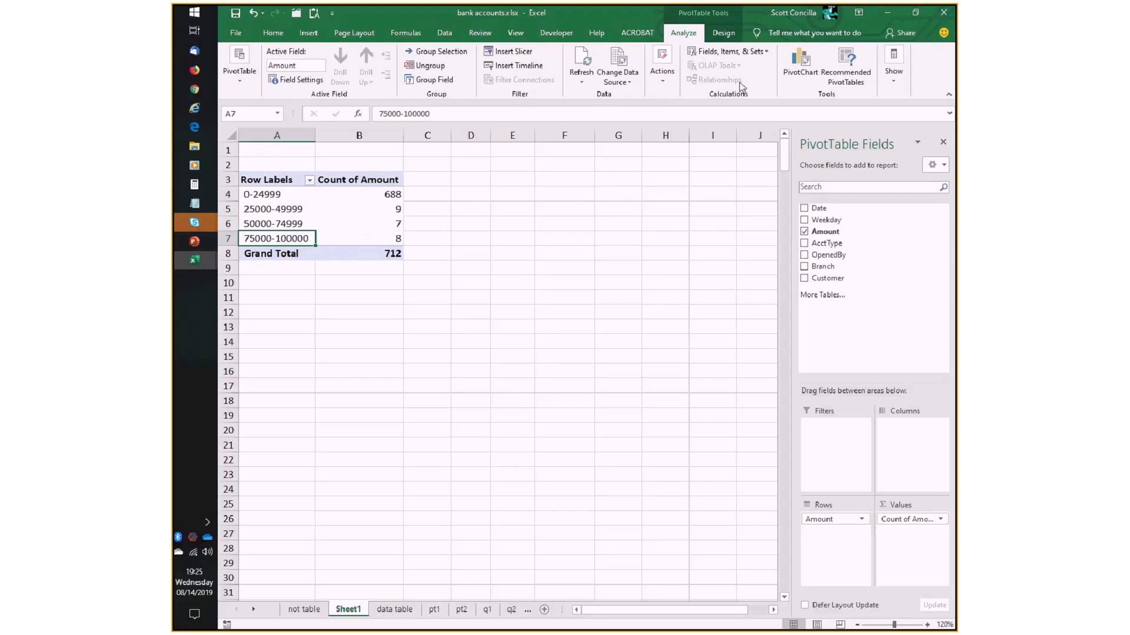
# - Show the Amount PivotTable on Sheet1 in tabular form
pyautogui.click(723, 33)
pyautogui.click(303, 74)
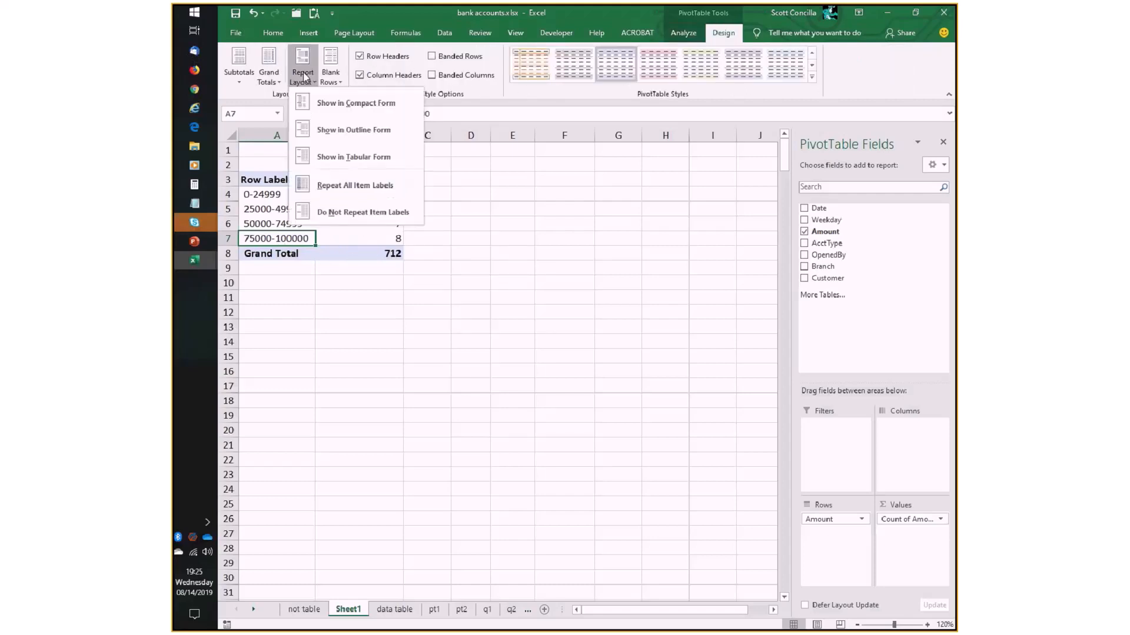
pyautogui.click(353, 157)
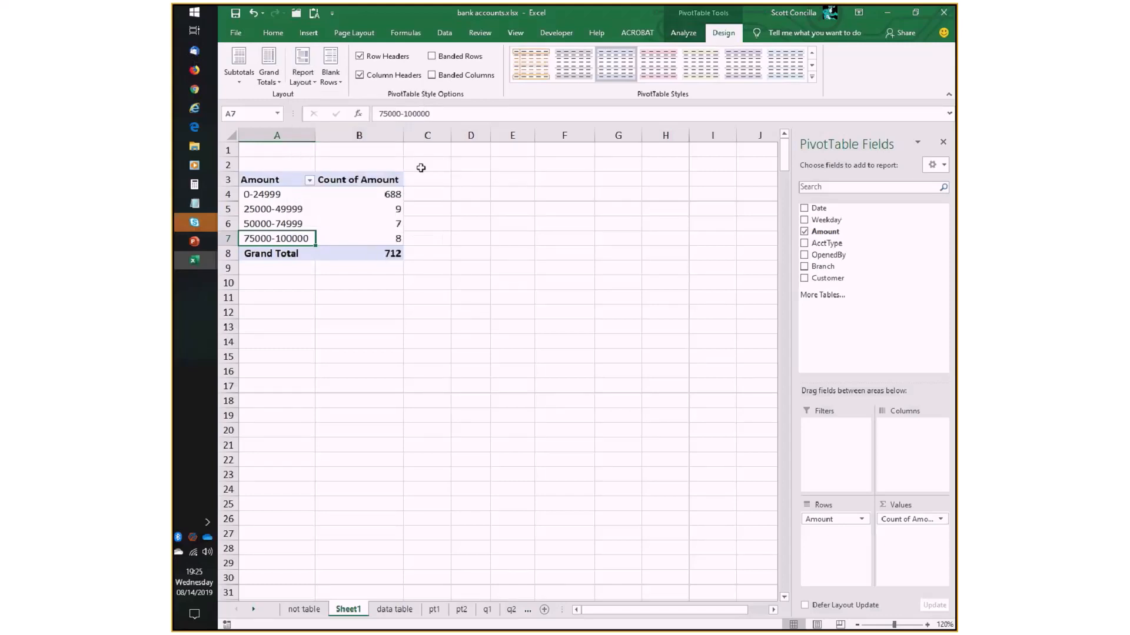
# - Regroup the Amount row labels in intervals of 10000 and check the account count of the lowest range
pyautogui.click(690, 34)
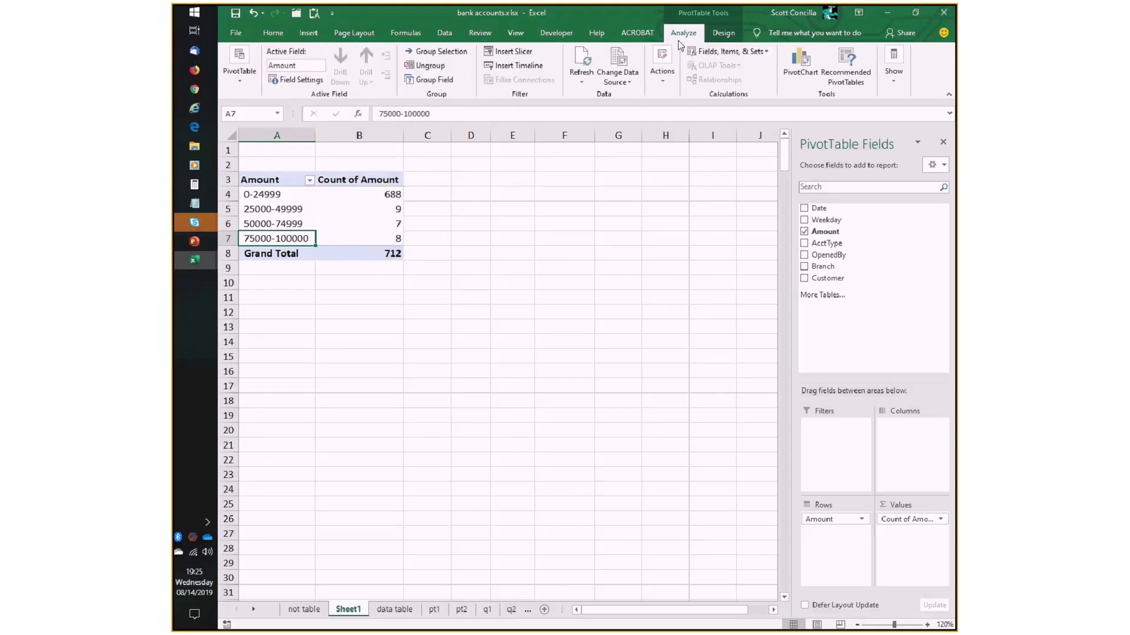
pyautogui.click(423, 81)
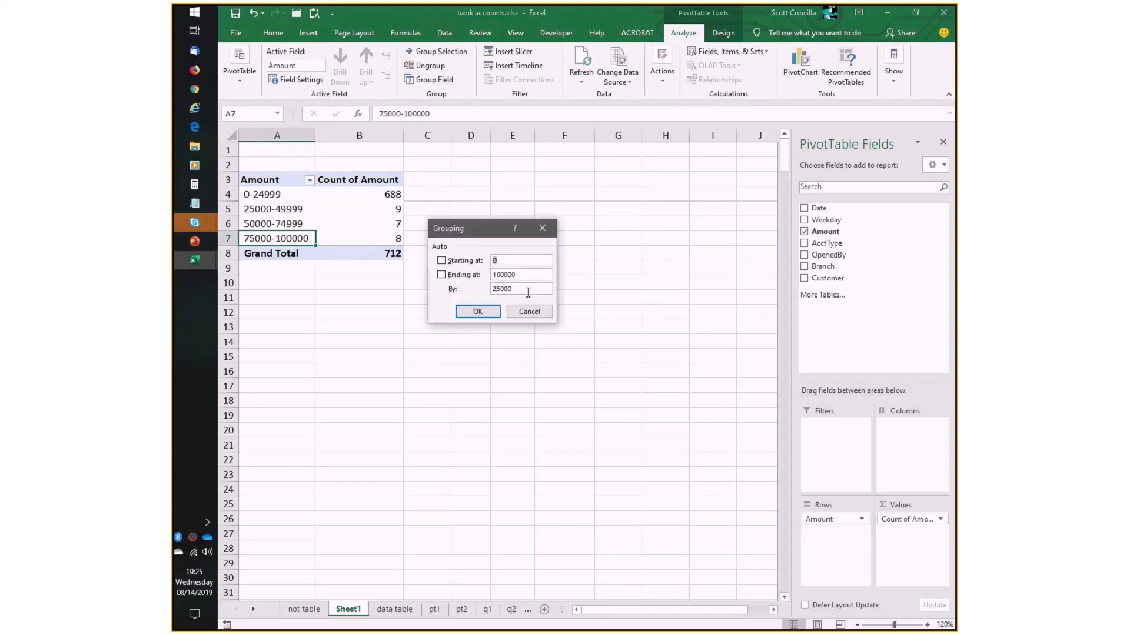
pyautogui.doubleClick(516, 292)
pyautogui.write('10000')
pyautogui.click(466, 316)
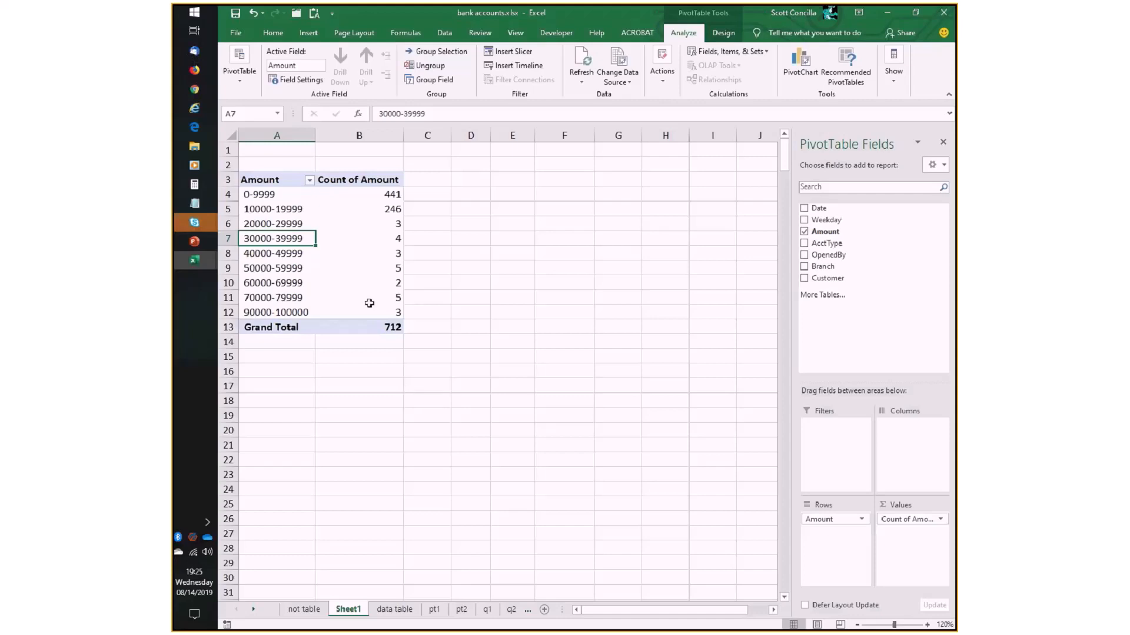
pyautogui.click(282, 195)
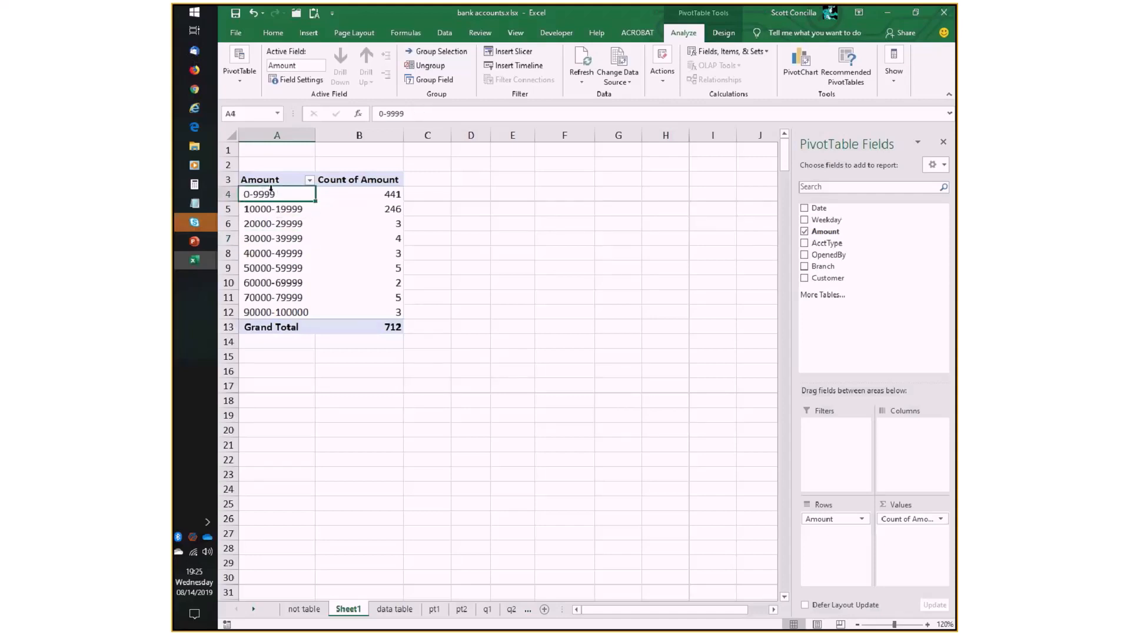
pyautogui.press('Right')
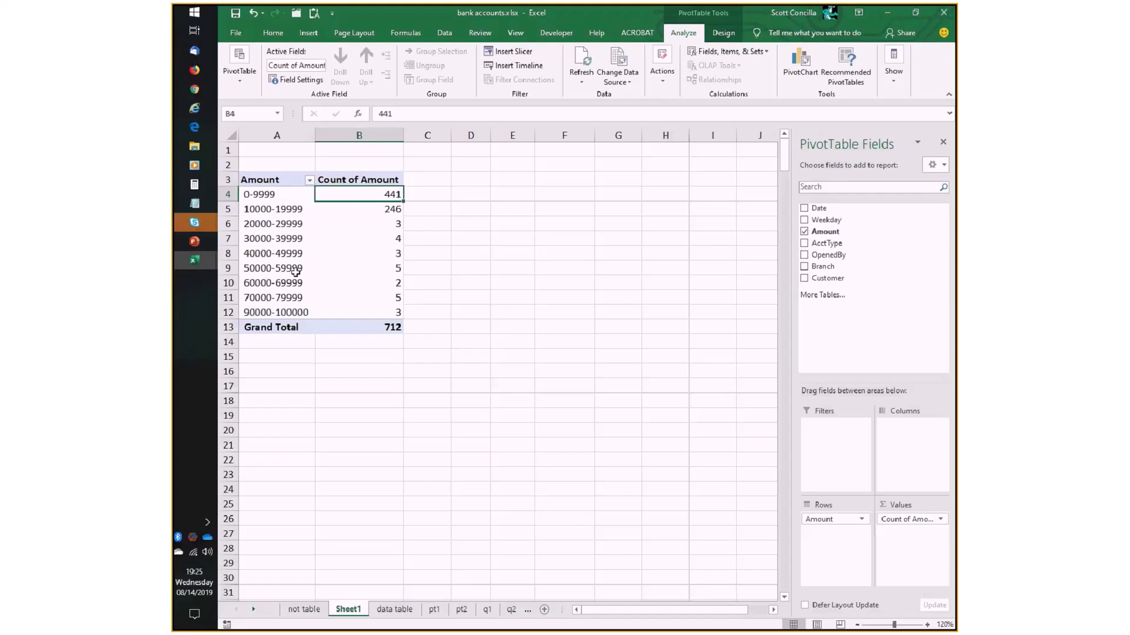
# - Regroup the Amount row labels in intervals of 5000
pyautogui.click(292, 211)
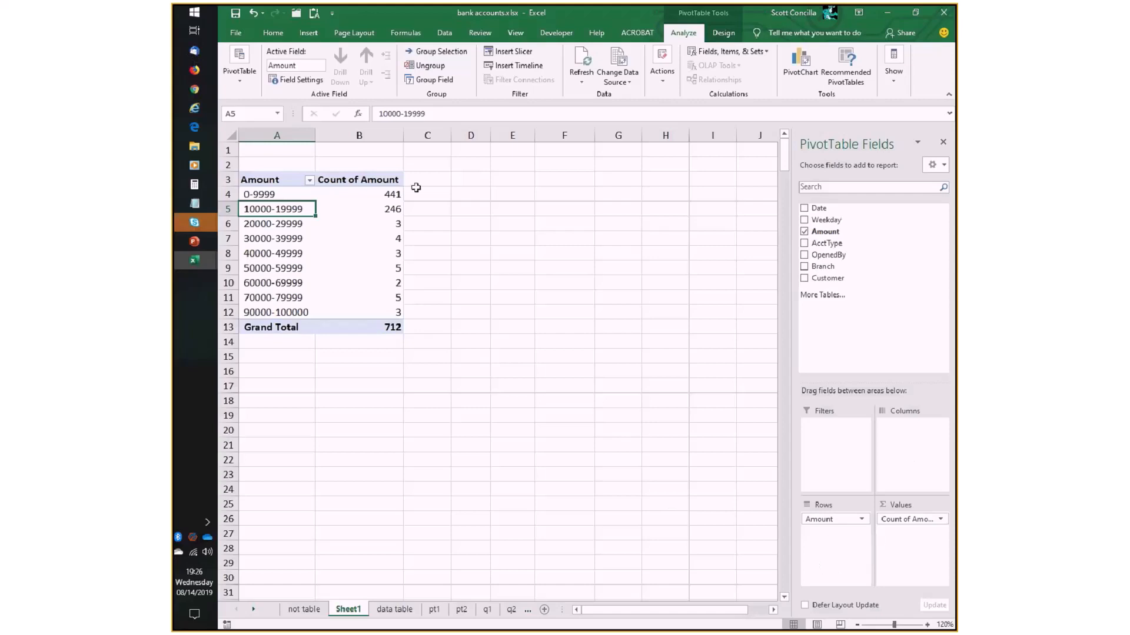
pyautogui.click(437, 83)
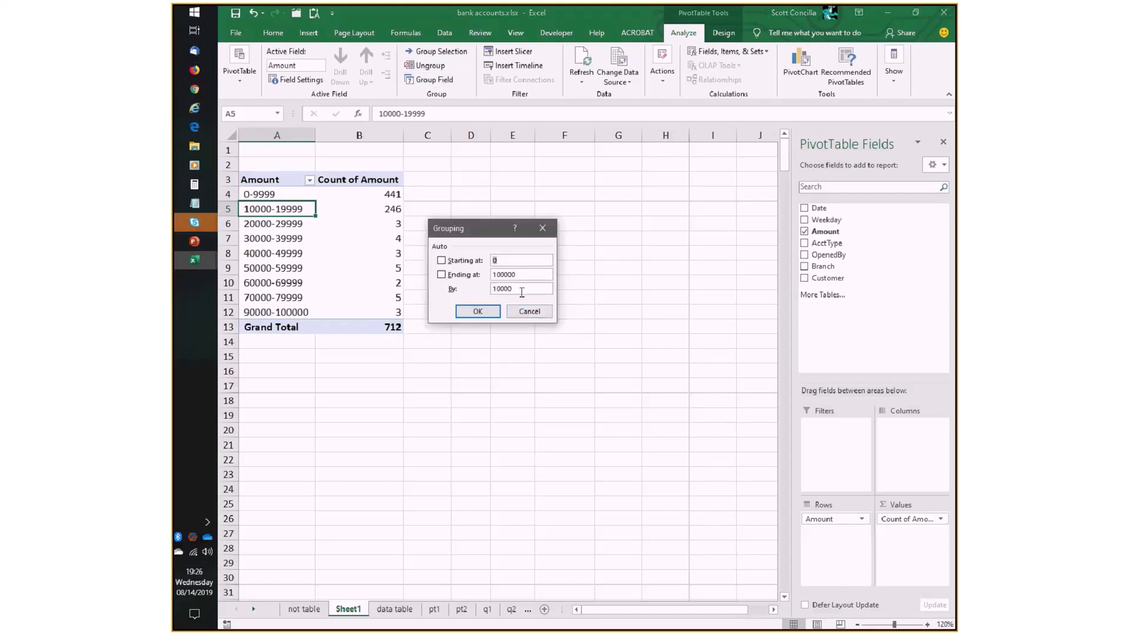
pyautogui.moveTo(521, 291); pyautogui.dragTo(459, 292)
pyautogui.write('5000')
pyautogui.click(477, 311)
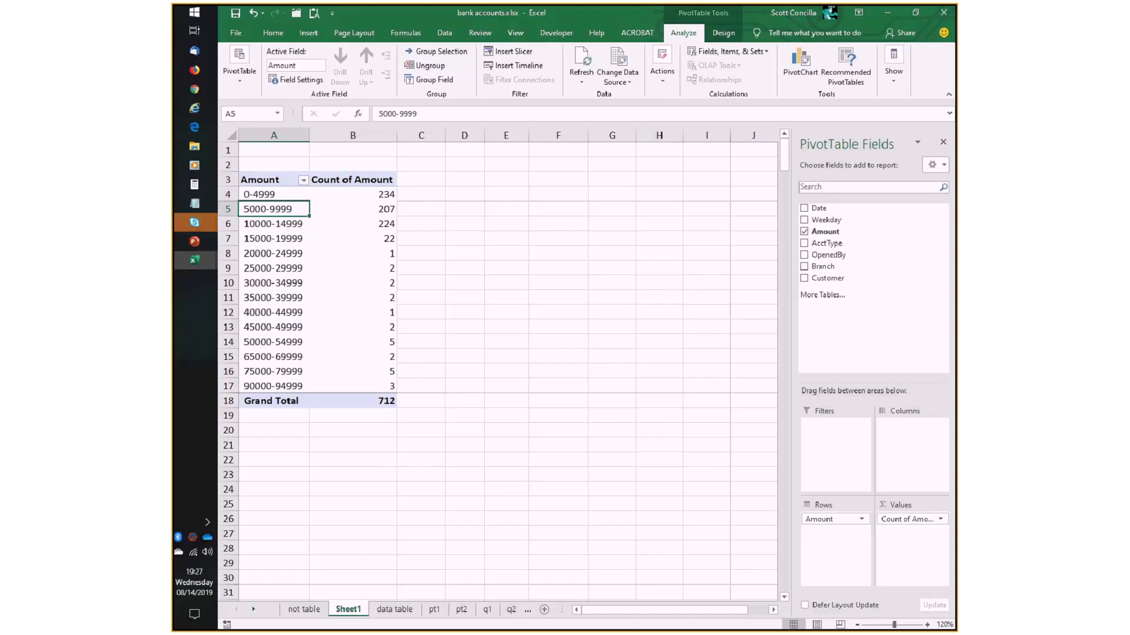
# - Open the employee list.xlsx workbook
pyautogui.click(194, 146)
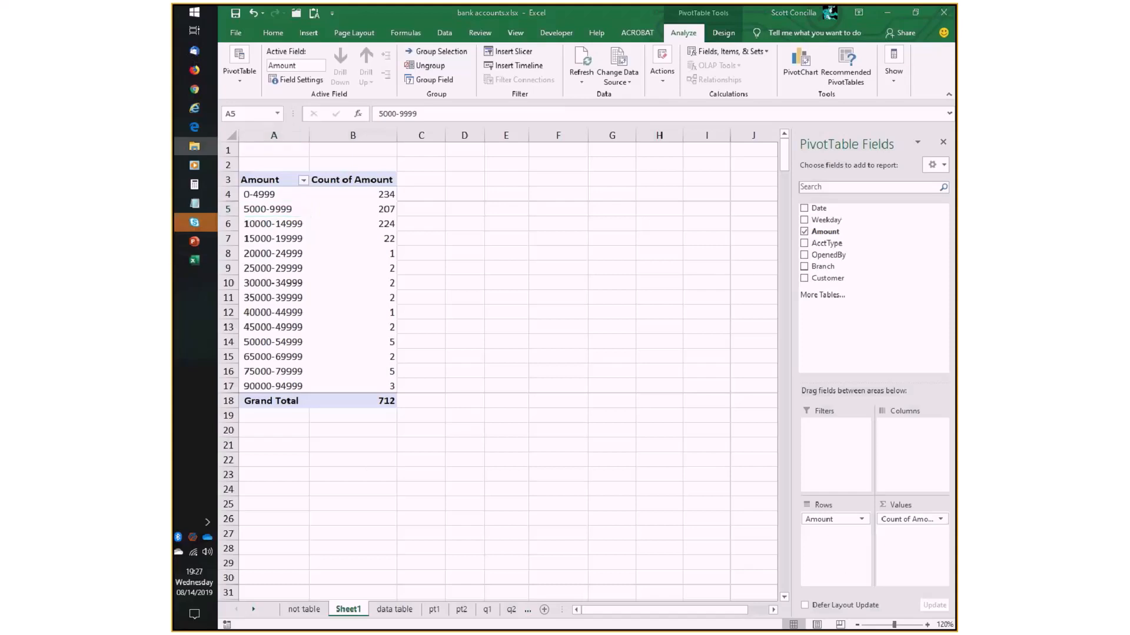
pyautogui.hotkey('alt', 'Tab')
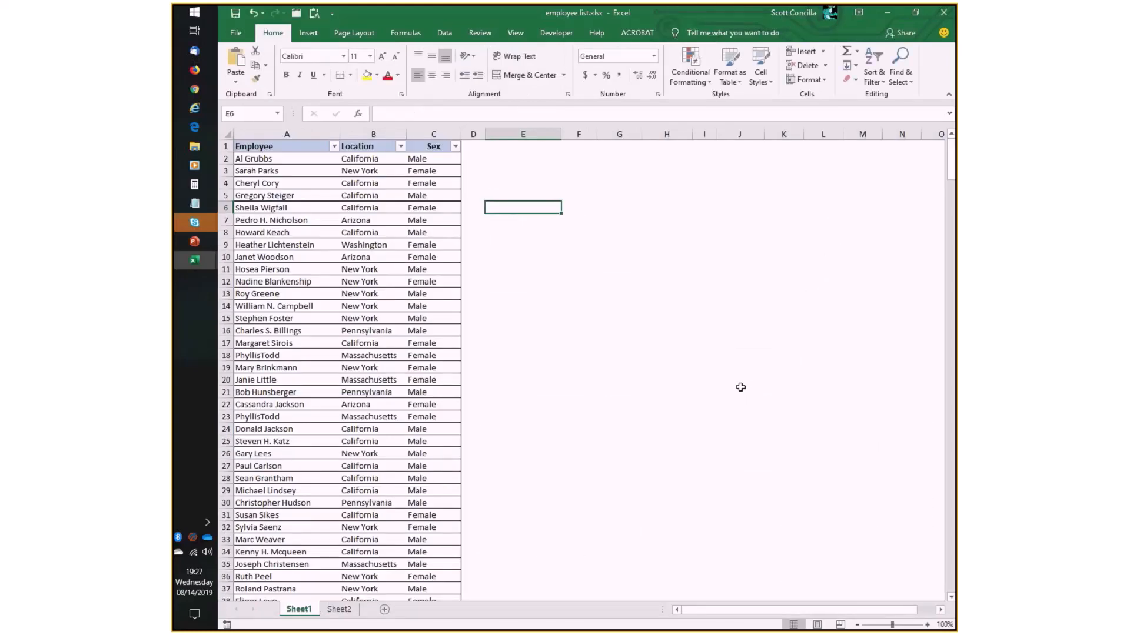
pyautogui.click(928, 625)
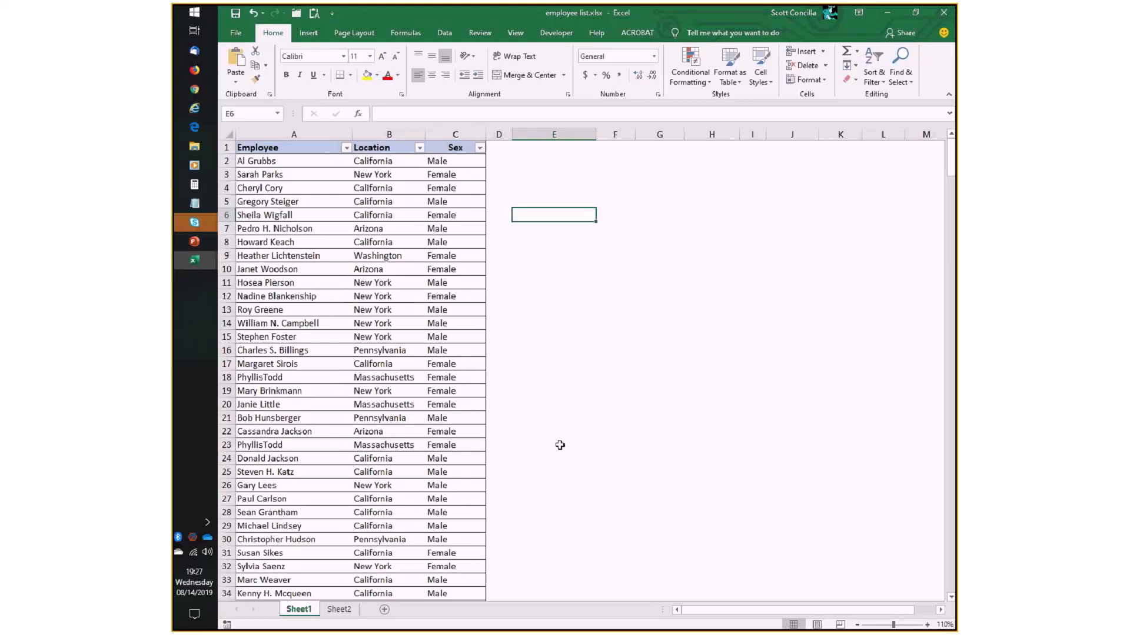
# - Create a PivotTable from the employee table, Table1, on a new worksheet
pyautogui.click(268, 163)
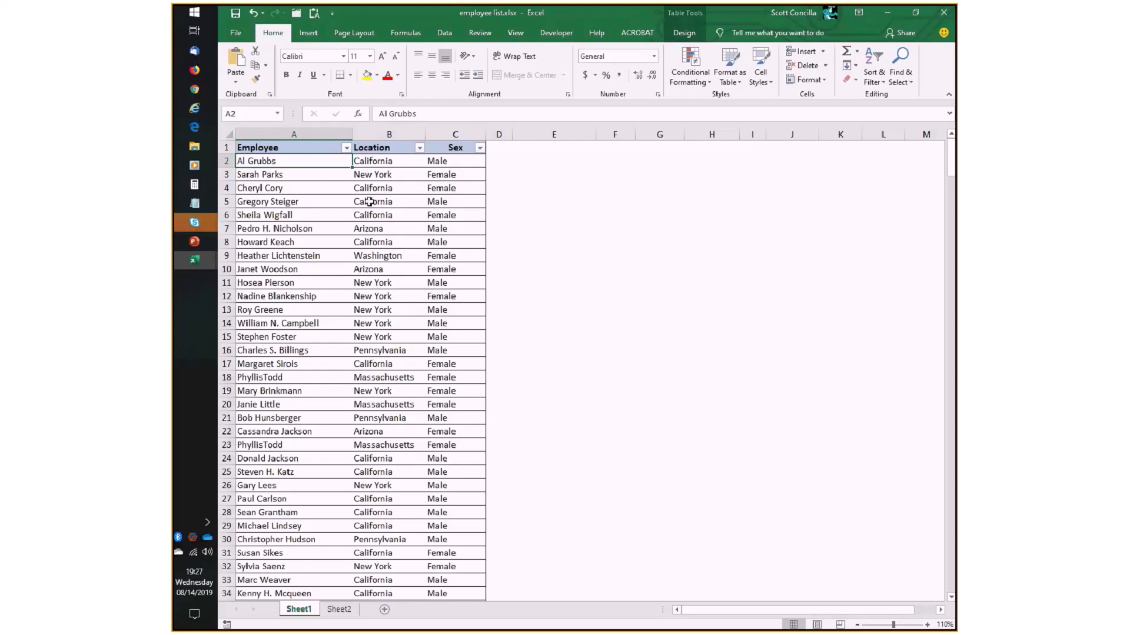
pyautogui.click(313, 28)
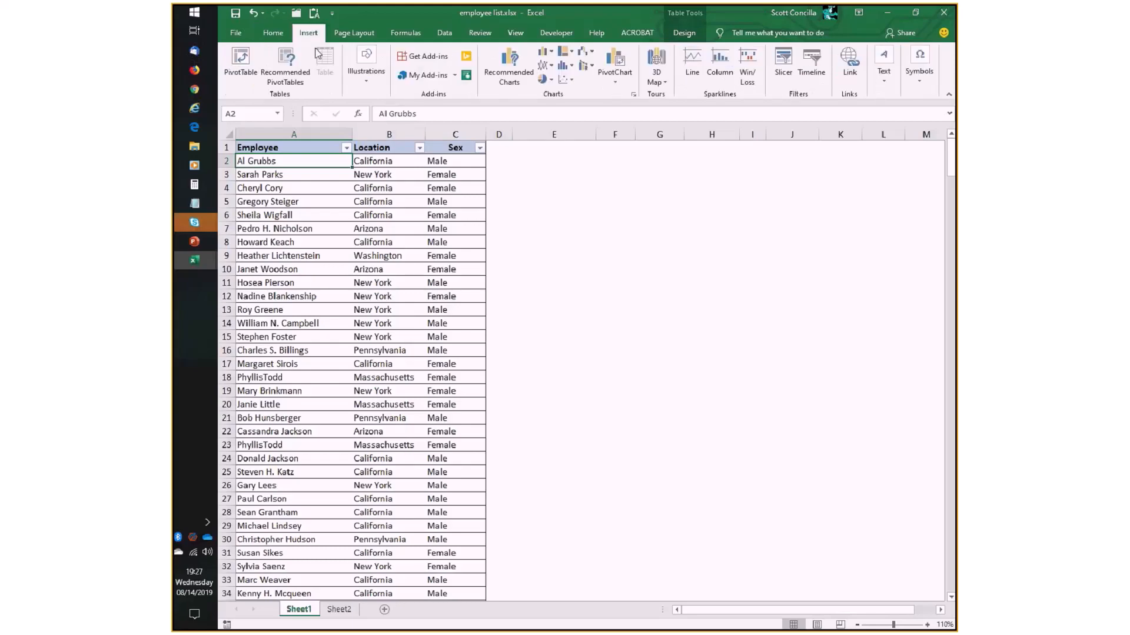
pyautogui.click(241, 58)
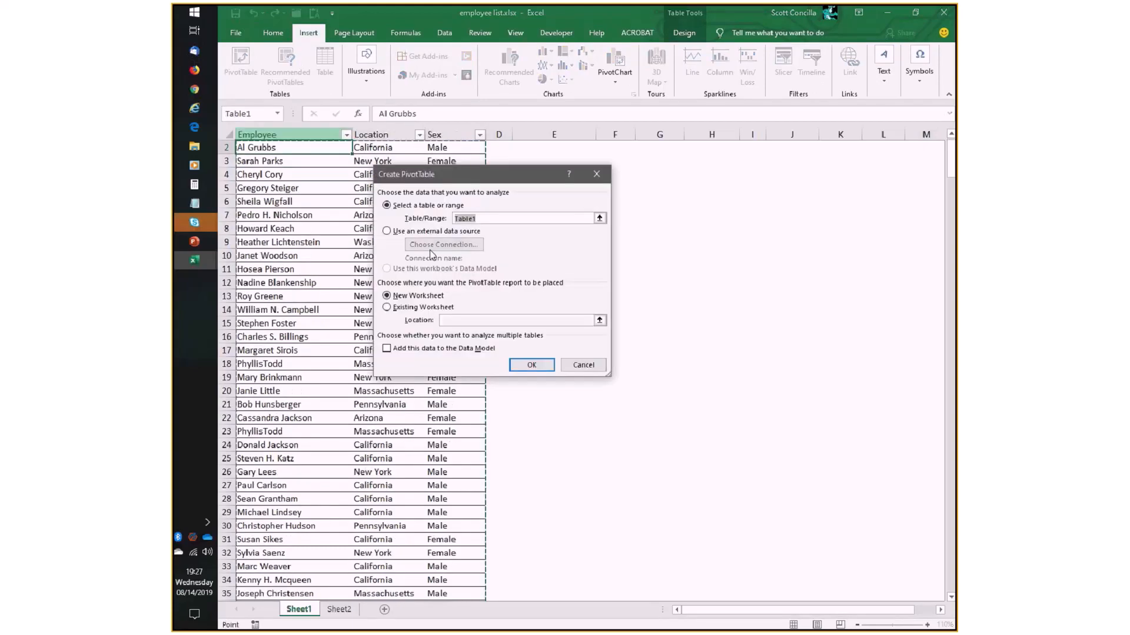
pyautogui.click(529, 365)
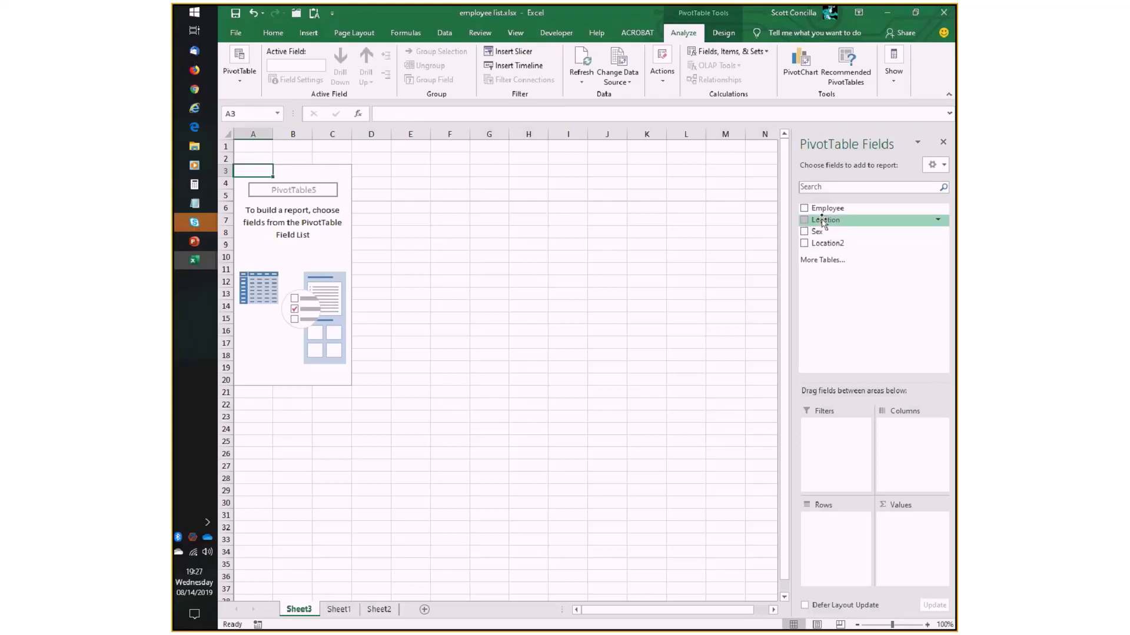
# - Lay out the PivotTable with Location in rows, Sex in columns and the count of Sex as values
pyautogui.moveTo(825, 222); pyautogui.dragTo(836, 525)
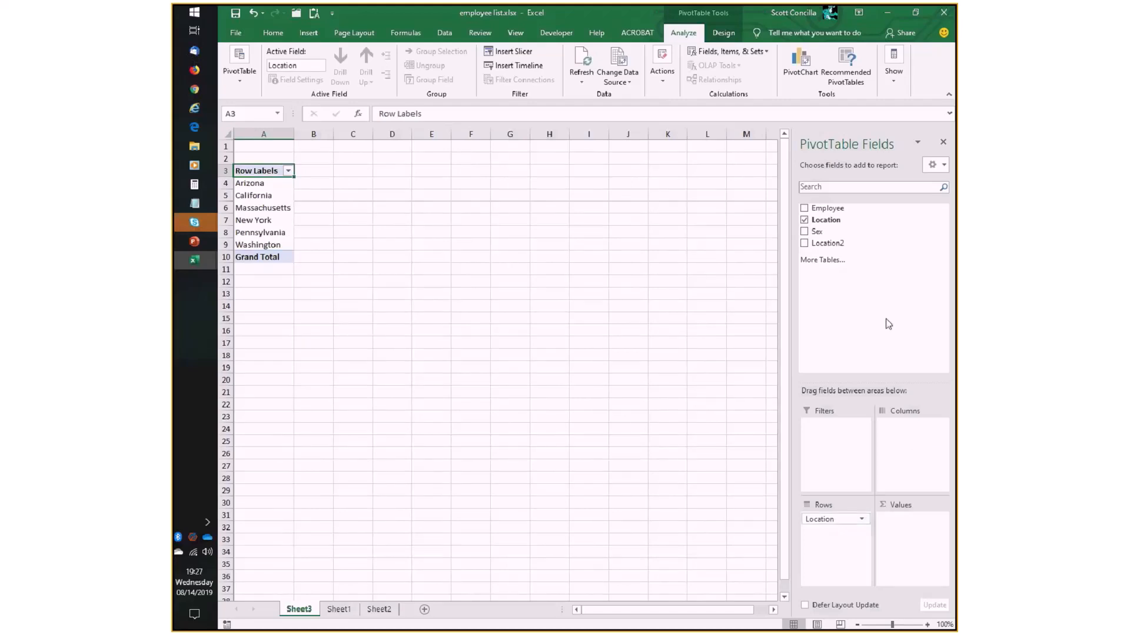
pyautogui.moveTo(821, 232); pyautogui.dragTo(916, 440)
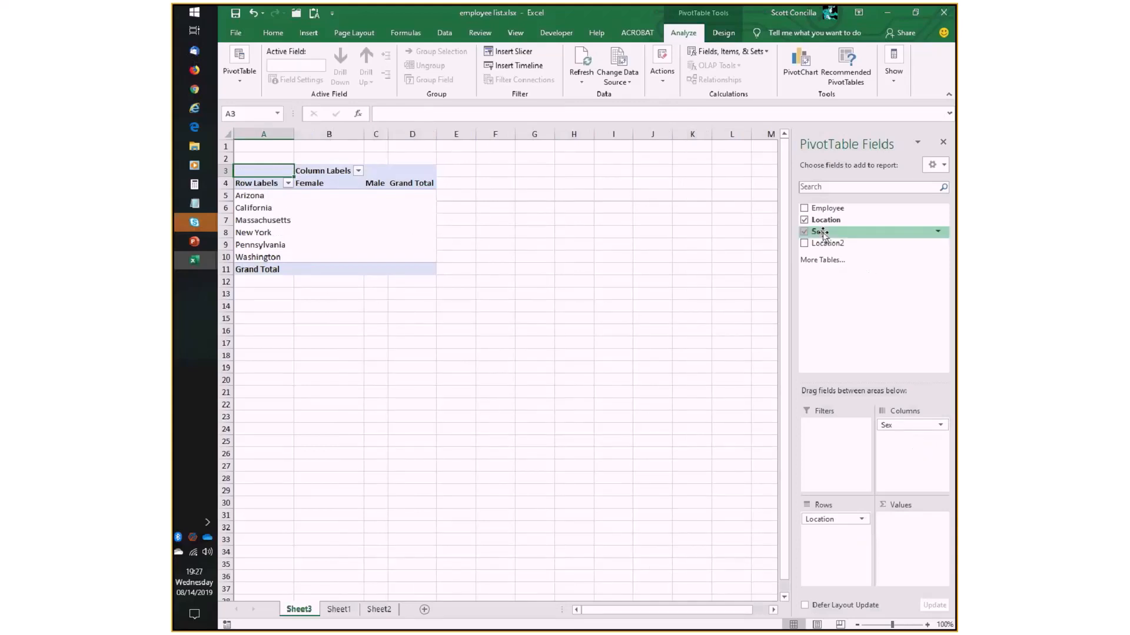
pyautogui.moveTo(822, 232); pyautogui.dragTo(910, 531)
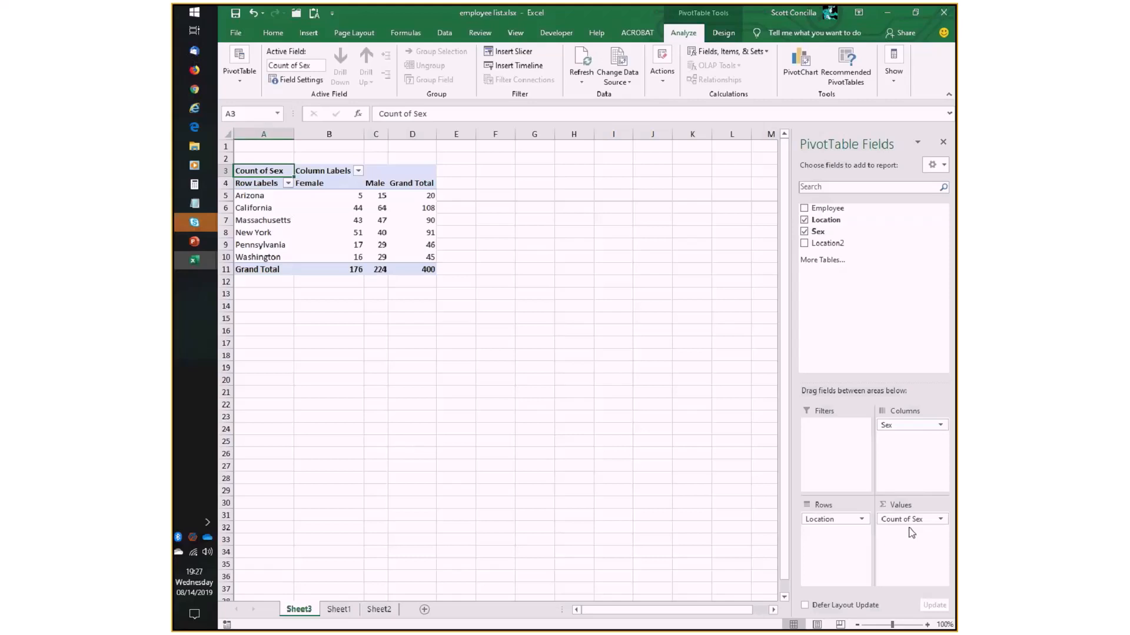
# - Show the employee PivotTable in tabular form and check the female and male counts for Arizona
pyautogui.click(724, 33)
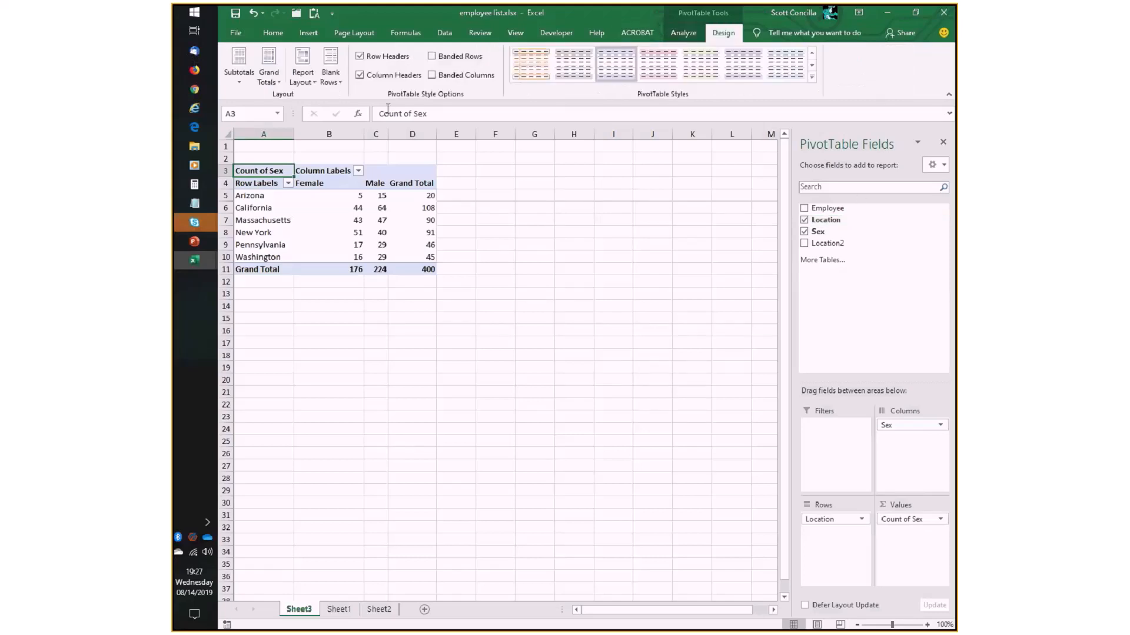
pyautogui.click(303, 77)
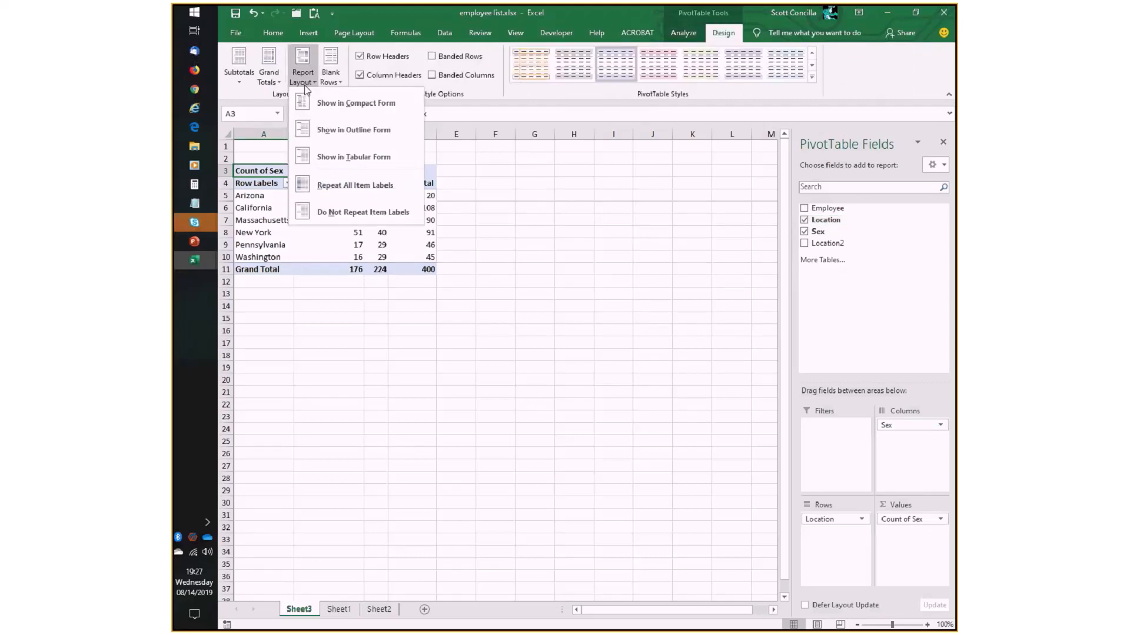
pyautogui.click(353, 156)
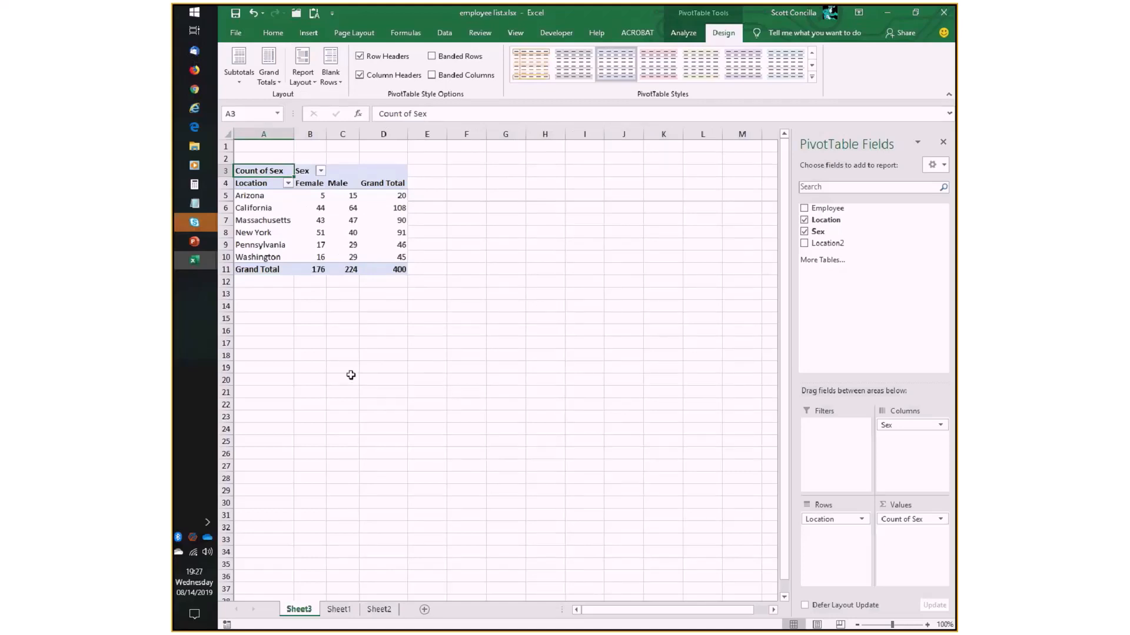
pyautogui.click(269, 196)
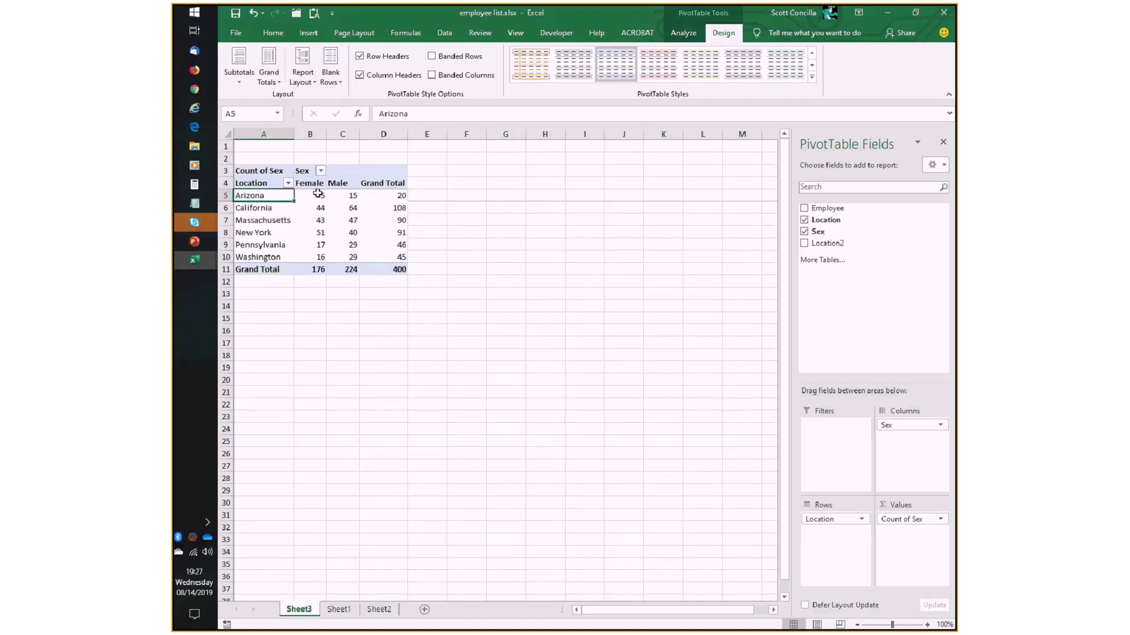
pyautogui.click(315, 194)
pyautogui.click(353, 194)
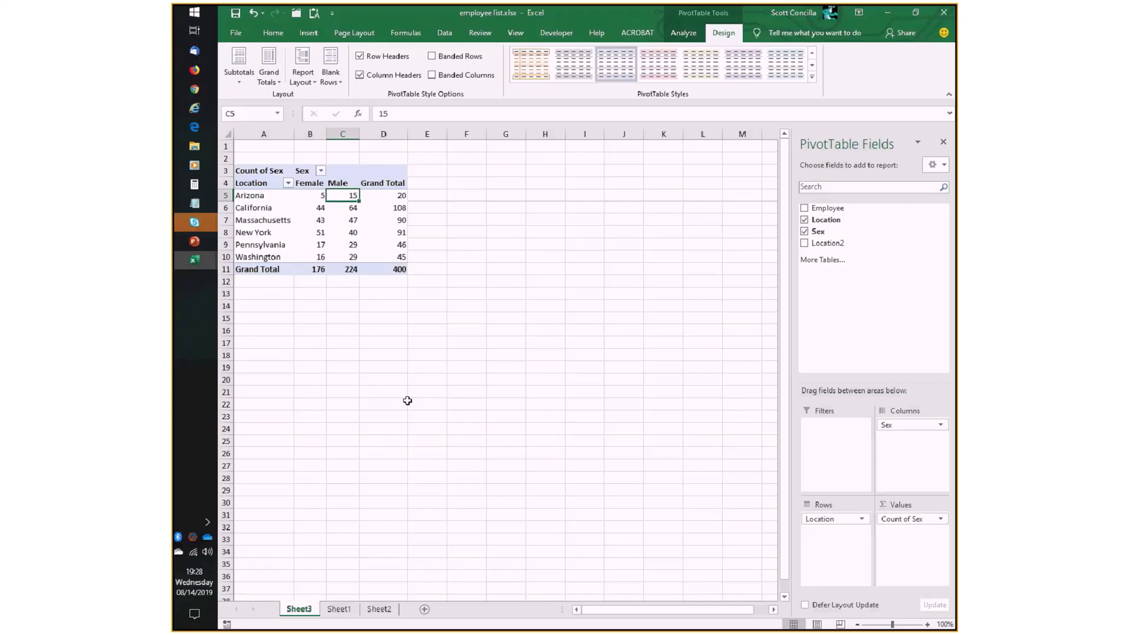
# - Compare the source table's Employee, Location and Sex columns and the regional reports on Sheet2 with the PivotTable on Sheet3
pyautogui.click(345, 613)
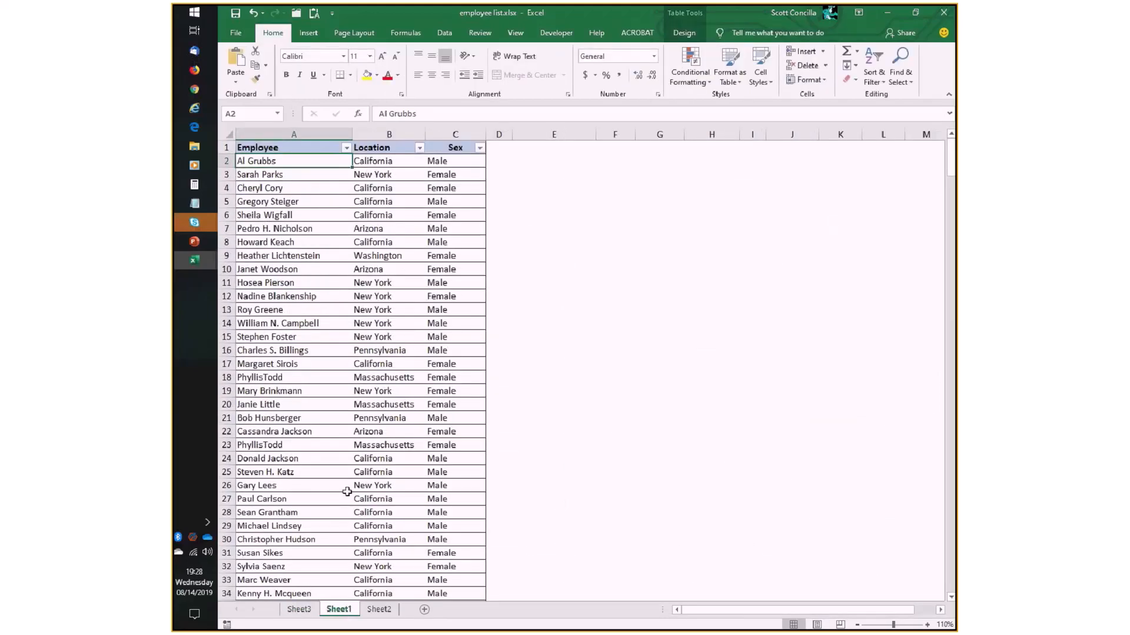
pyautogui.click(303, 148)
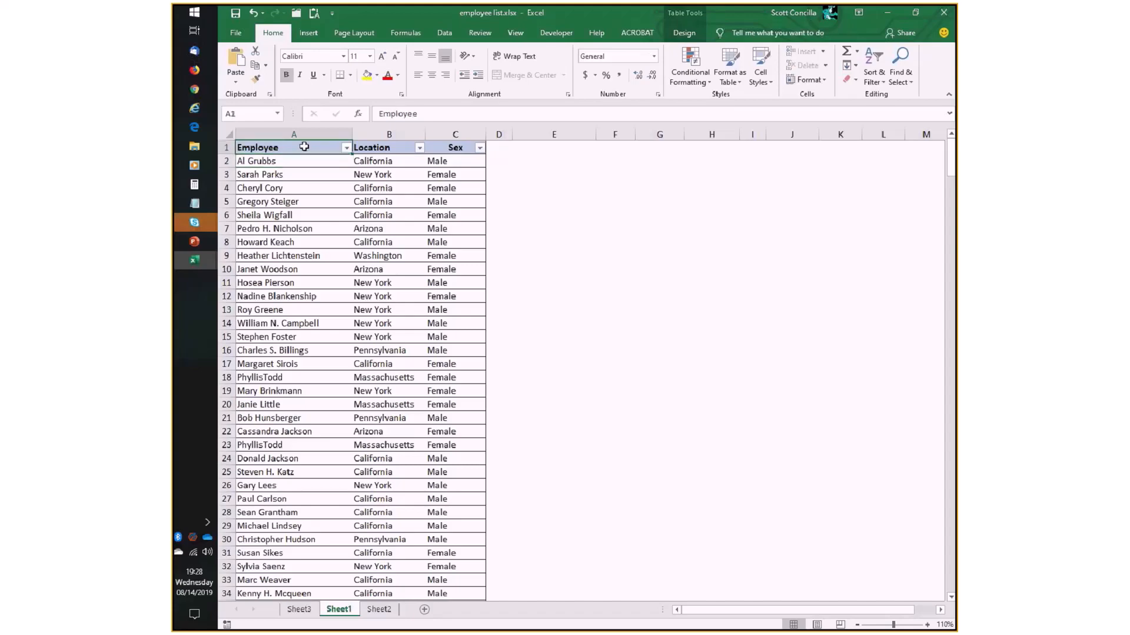
pyautogui.click(396, 147)
pyautogui.click(468, 146)
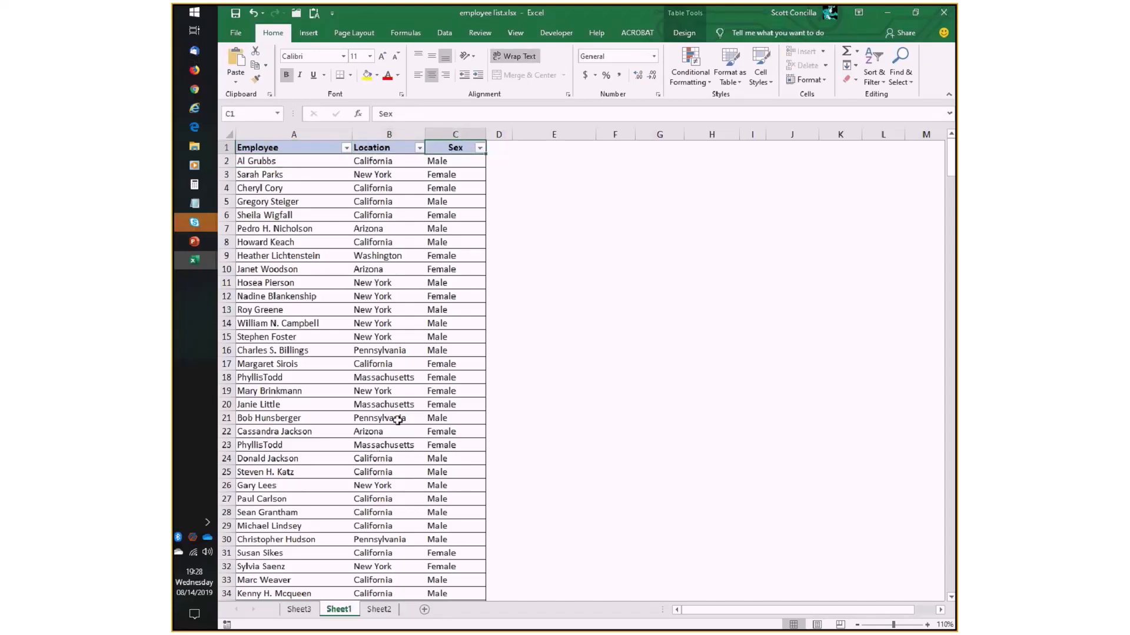
pyautogui.click(379, 609)
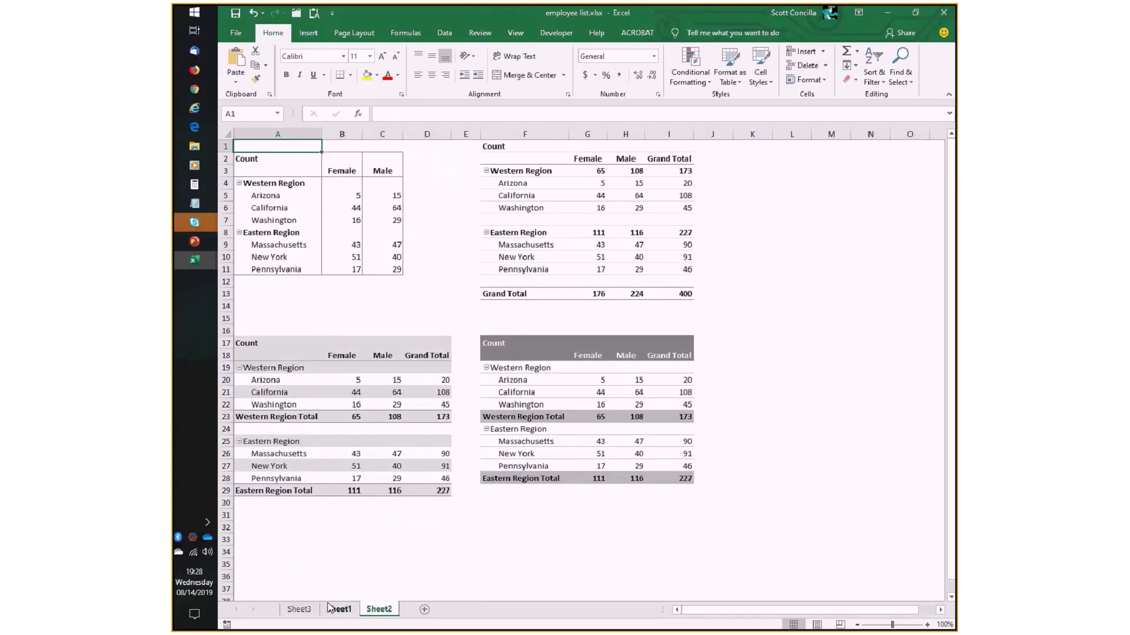
pyautogui.click(298, 609)
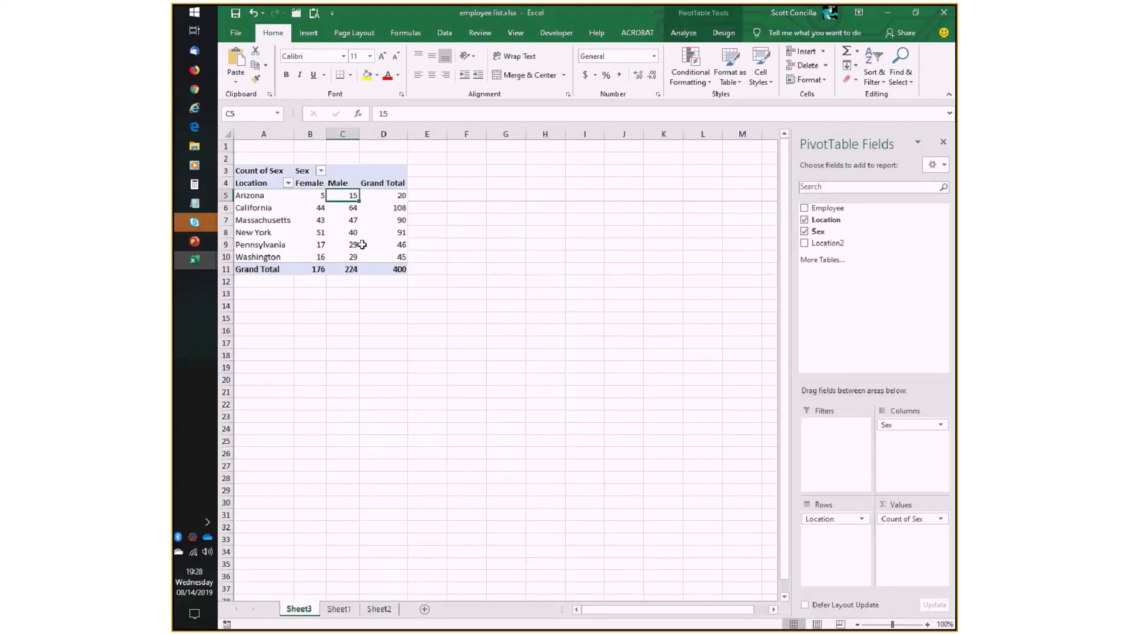
pyautogui.moveTo(362, 245)
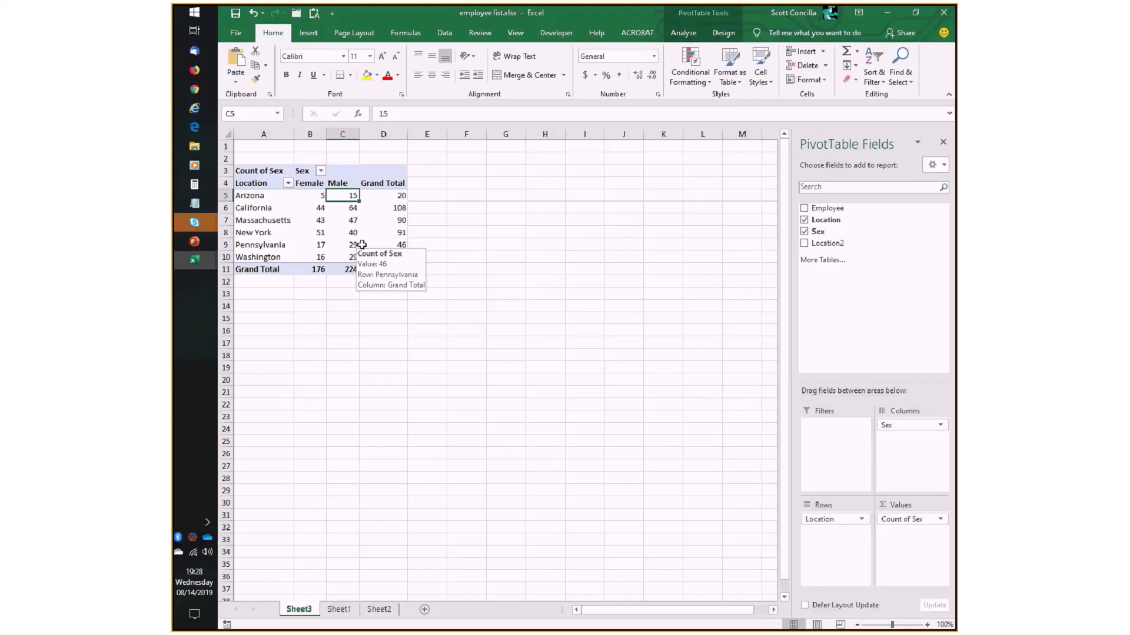
# - Add a Region column to the employee table on Sheet1 by entering the heading in D1
pyautogui.click(338, 610)
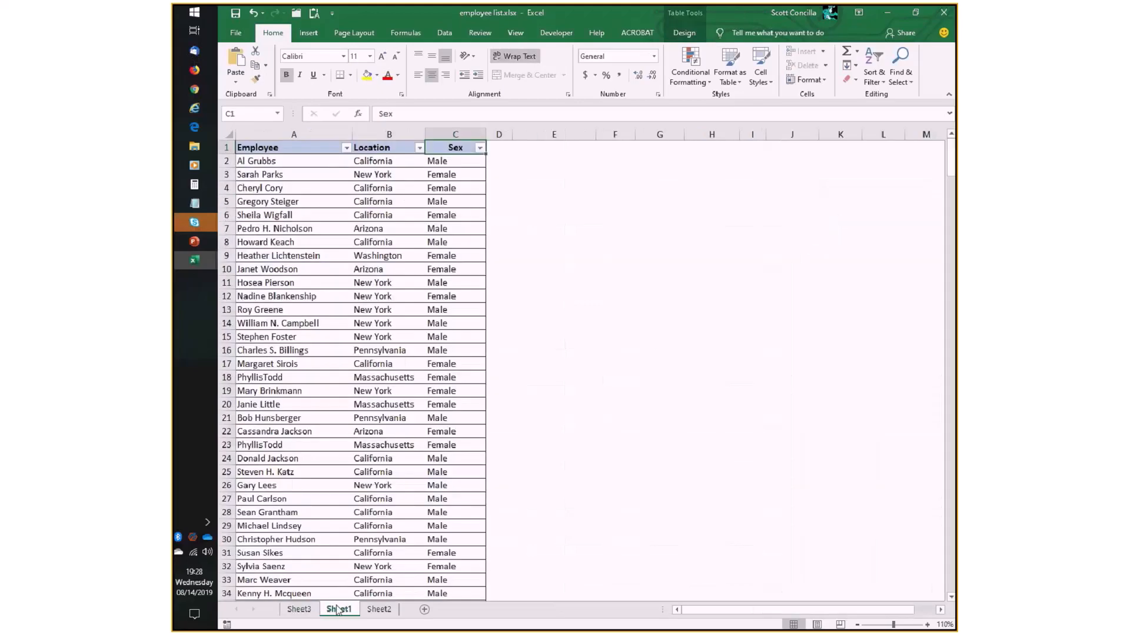
pyautogui.click(502, 146)
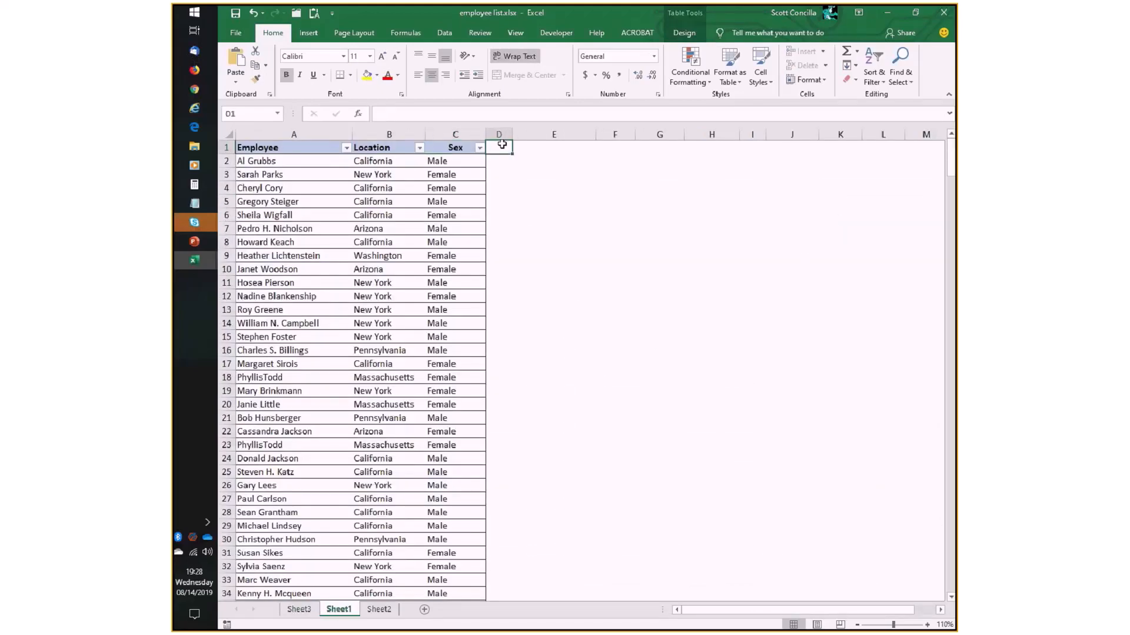
pyautogui.write('Region')
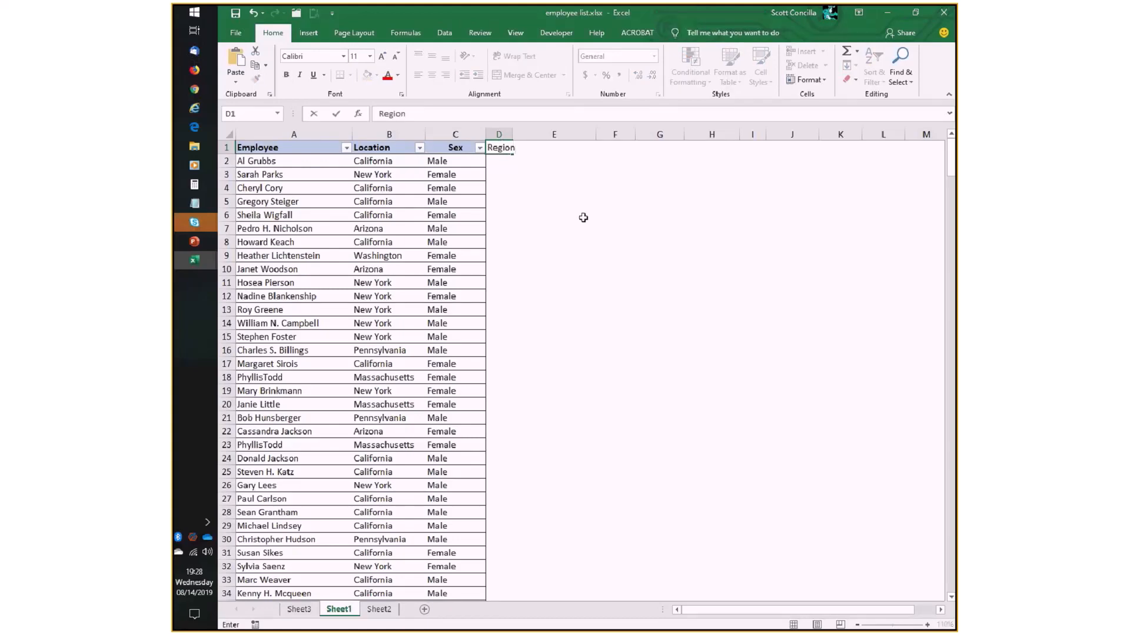
pyautogui.press('Return')
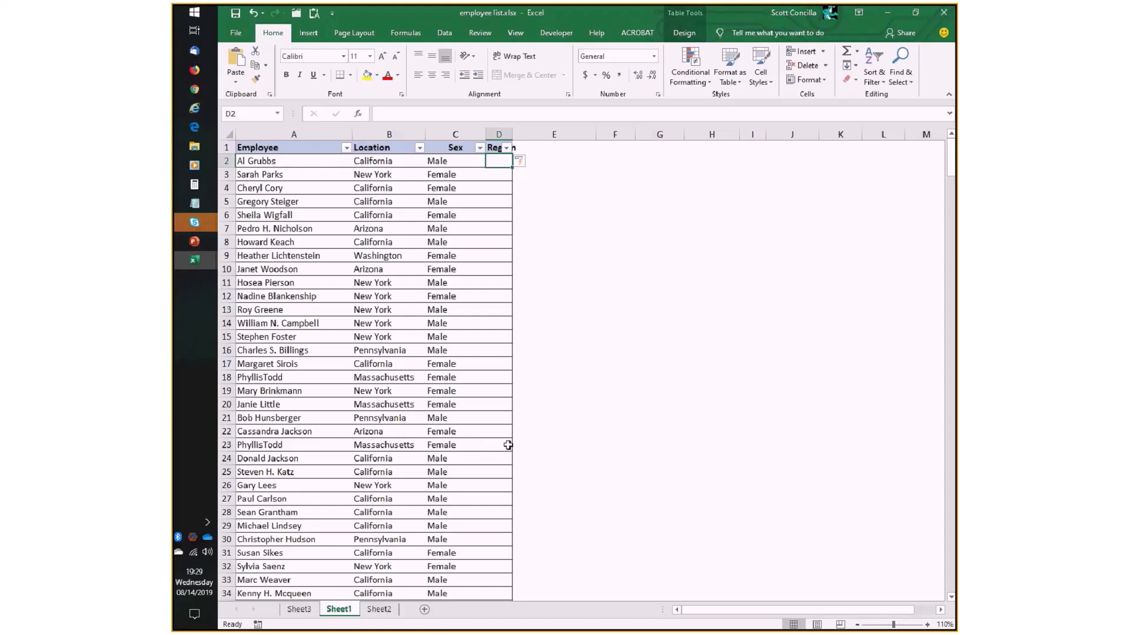
# - Group Arizona, California and Washington in the Location rows of the PivotTable on Sheet3
pyautogui.click(299, 610)
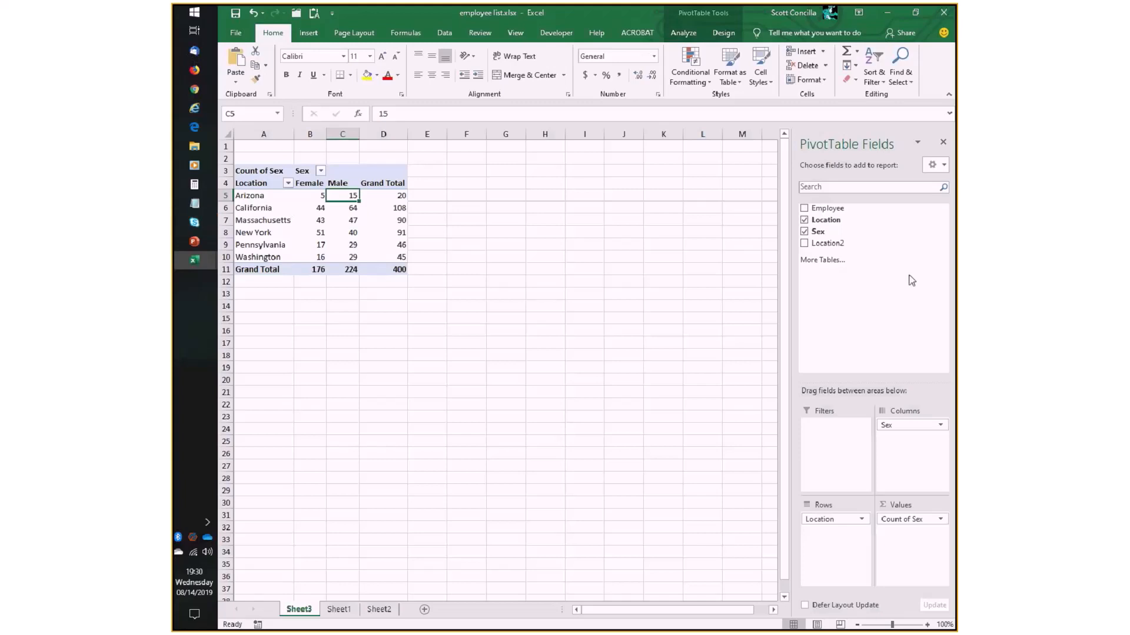
pyautogui.click(257, 197)
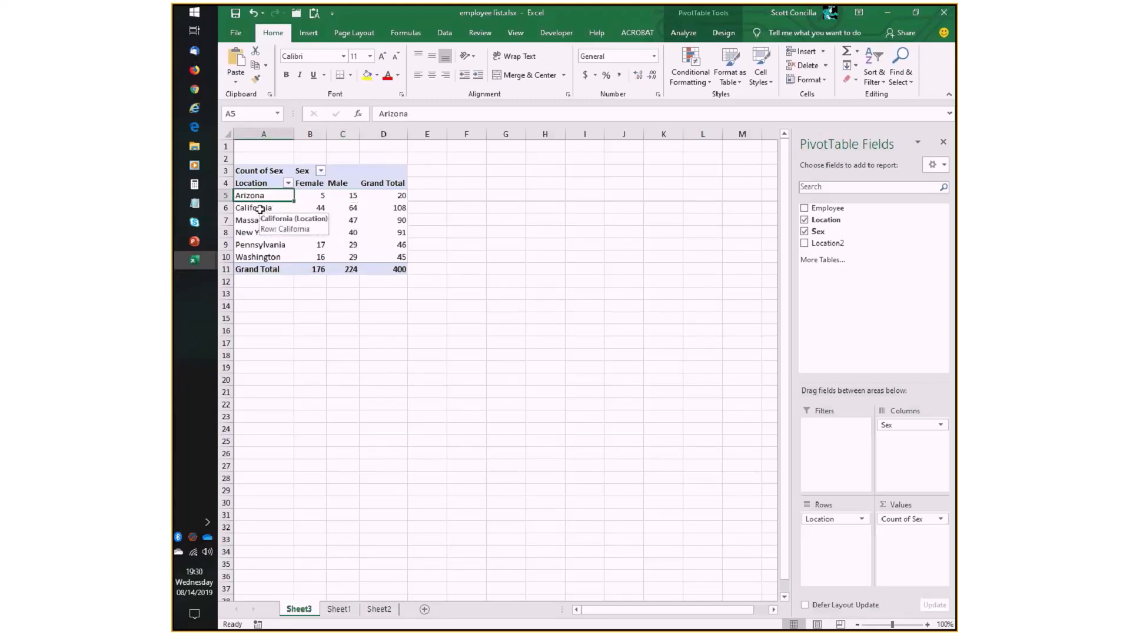
pyautogui.click(241, 208)
pyautogui.click(256, 192)
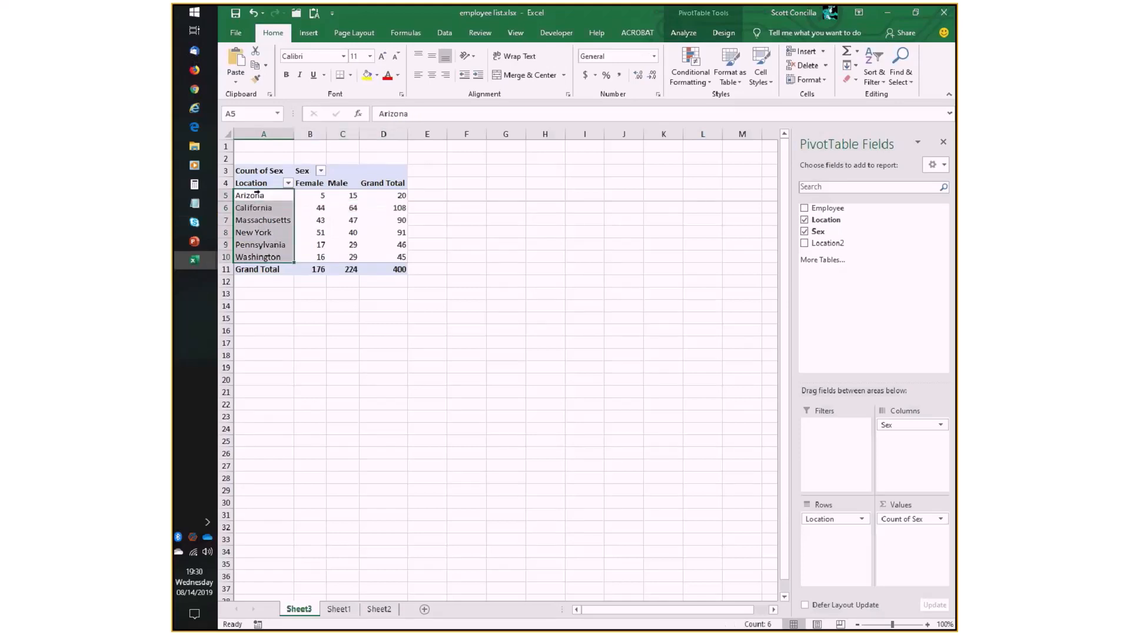
pyautogui.click(257, 195)
pyautogui.keyDown('ctrl'); pyautogui.click(253, 209); pyautogui.keyUp('ctrl')
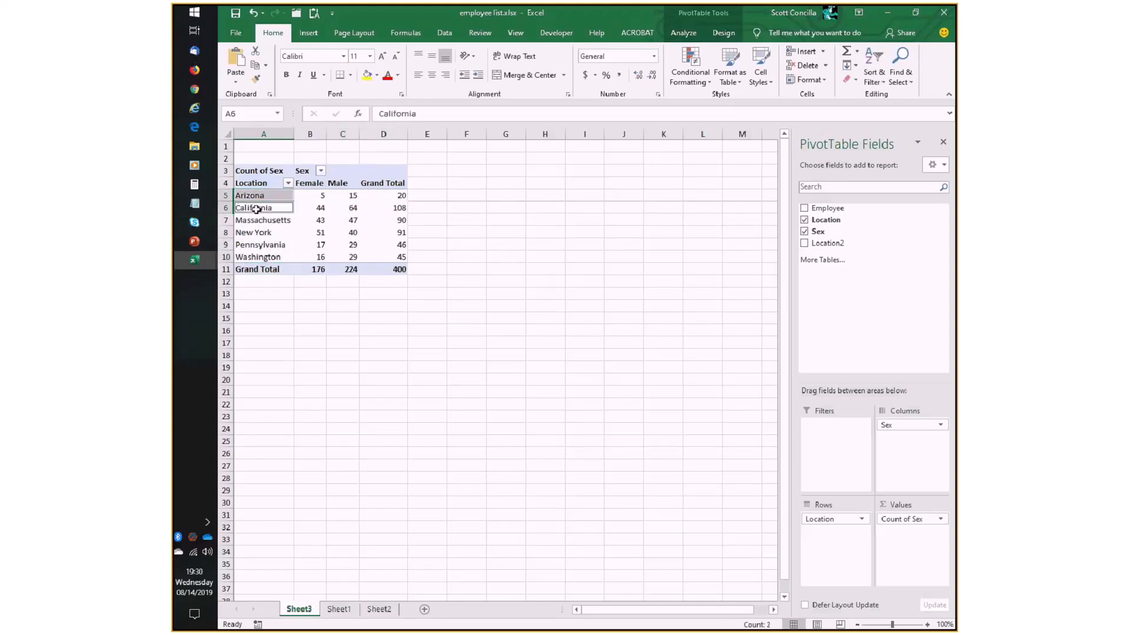
pyautogui.keyDown('ctrl'); pyautogui.click(254, 257); pyautogui.keyUp('ctrl')
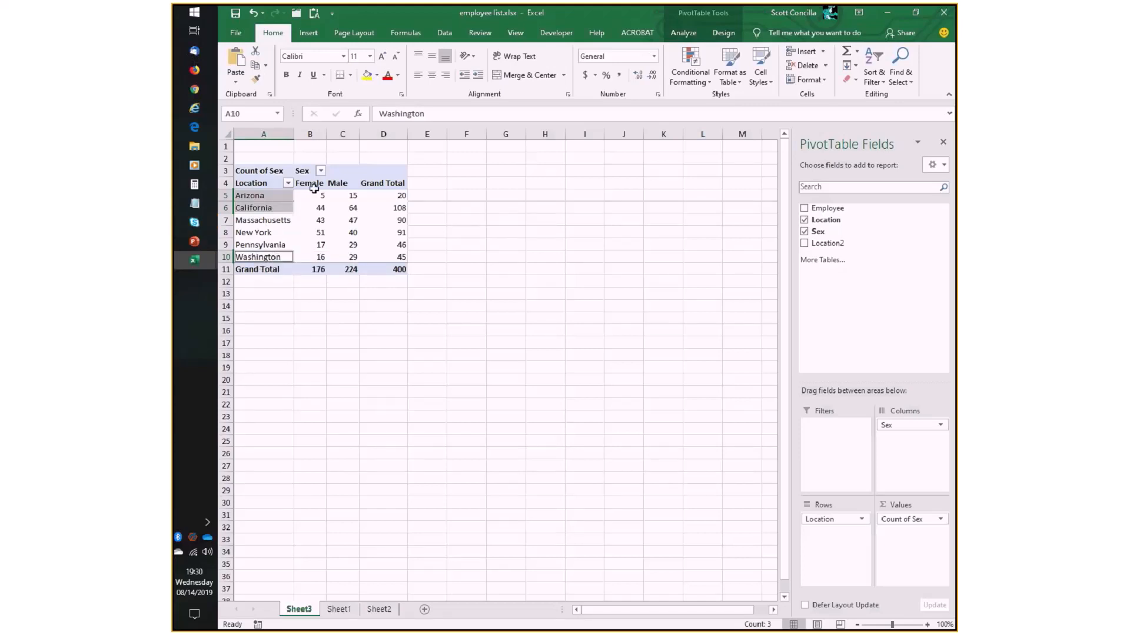
pyautogui.click(683, 34)
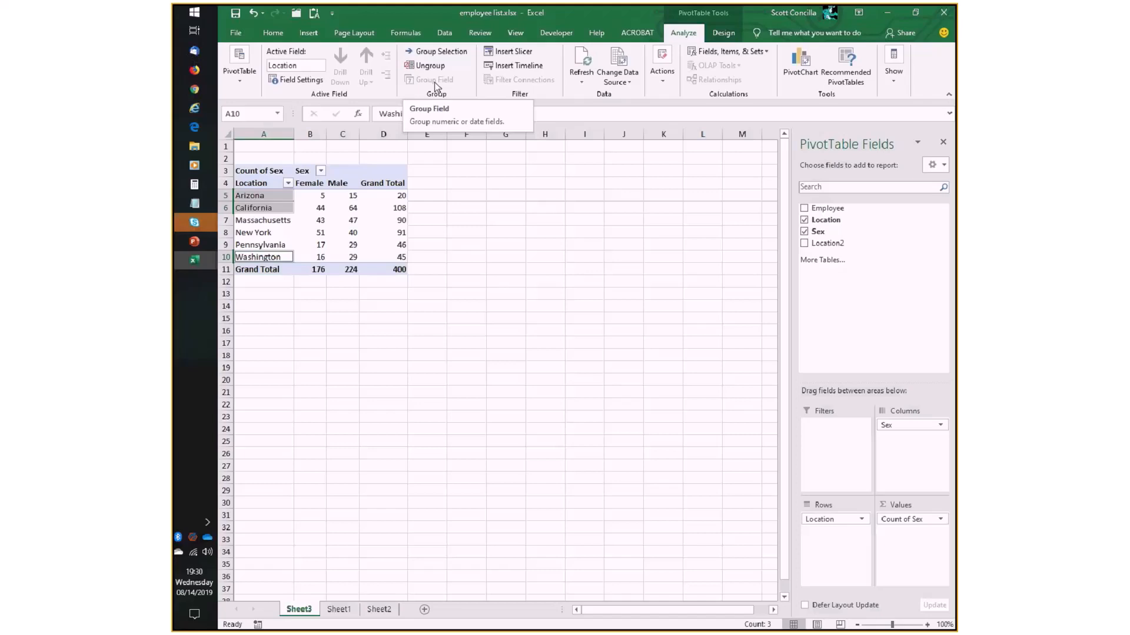
pyautogui.click(441, 52)
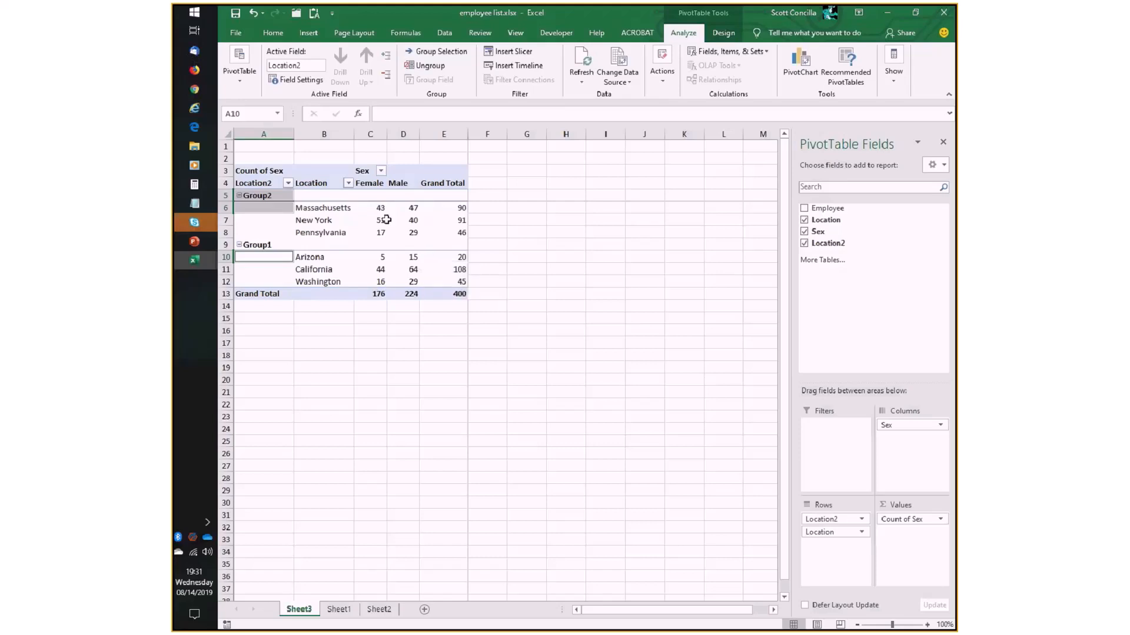
# - Rename the group containing Arizona, California and Washington as Western Region
pyautogui.click(357, 233)
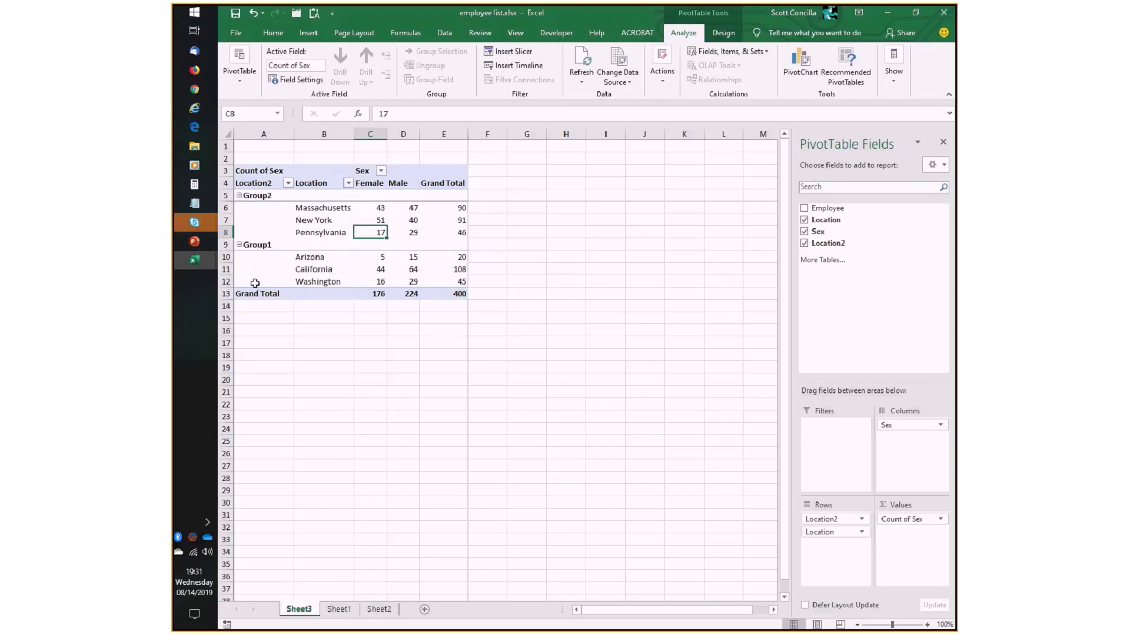
pyautogui.click(260, 245)
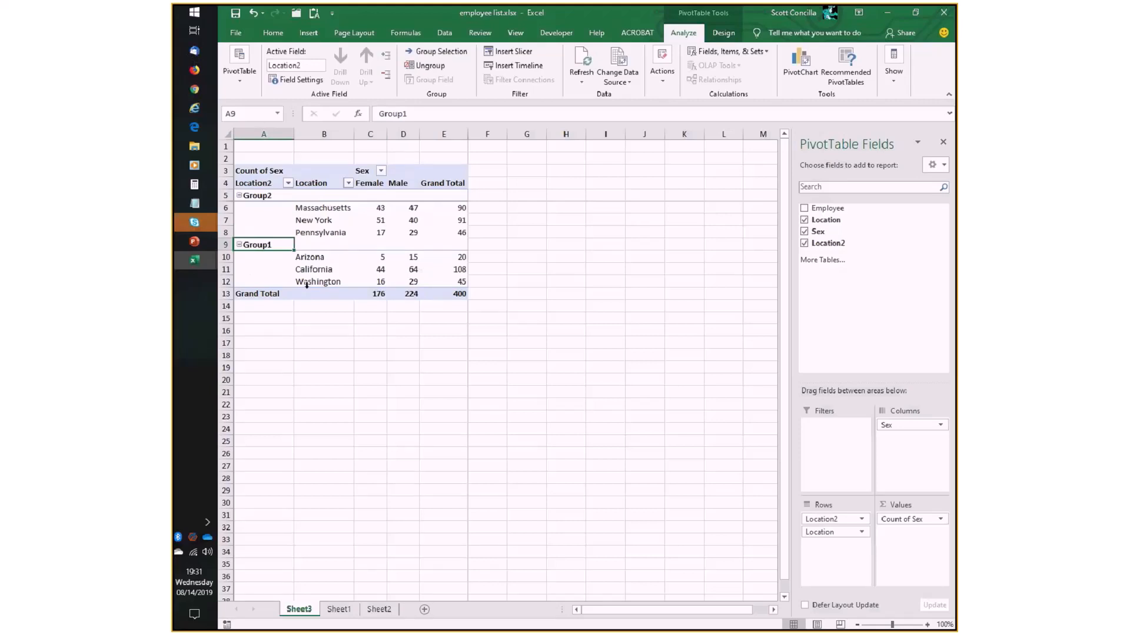
pyautogui.press('F2')
pyautogui.write('Wes')
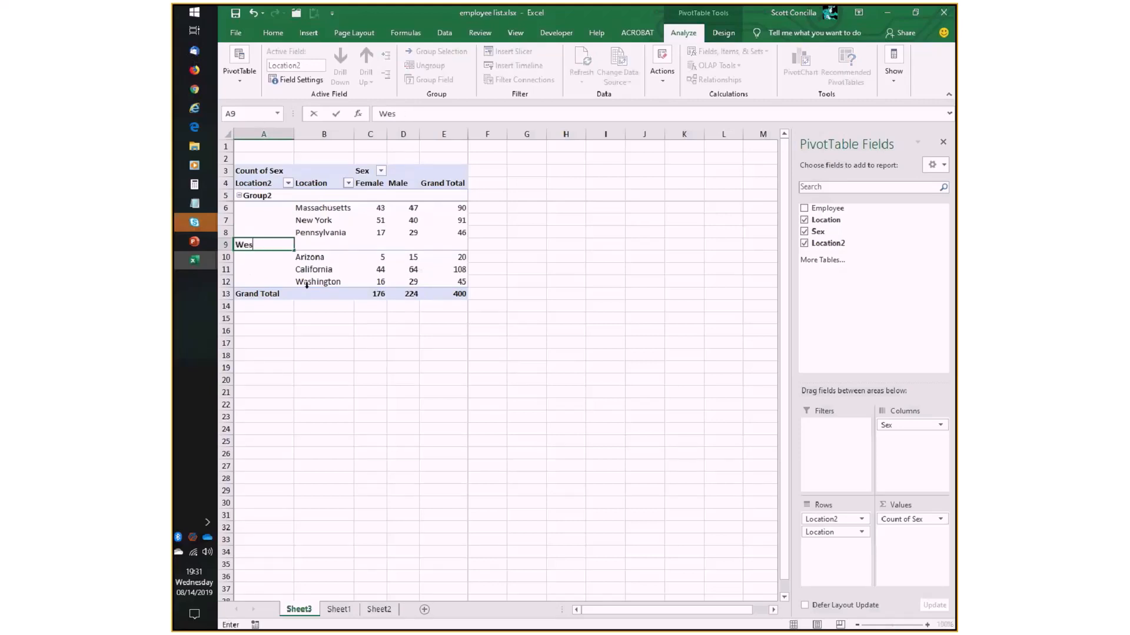
pyautogui.write('tern Region')
pyautogui.press('Return')
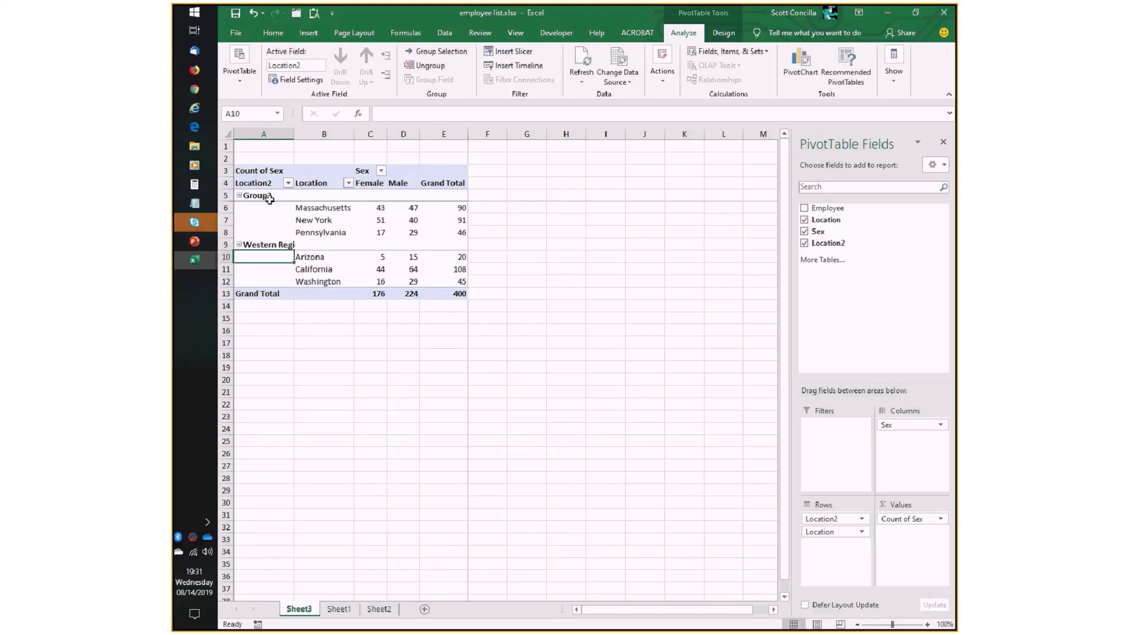
# - Rename the group containing Massachusetts, New York and Pennsylvania as Eastern Region, and widen column A to fit the region names
pyautogui.click(269, 196)
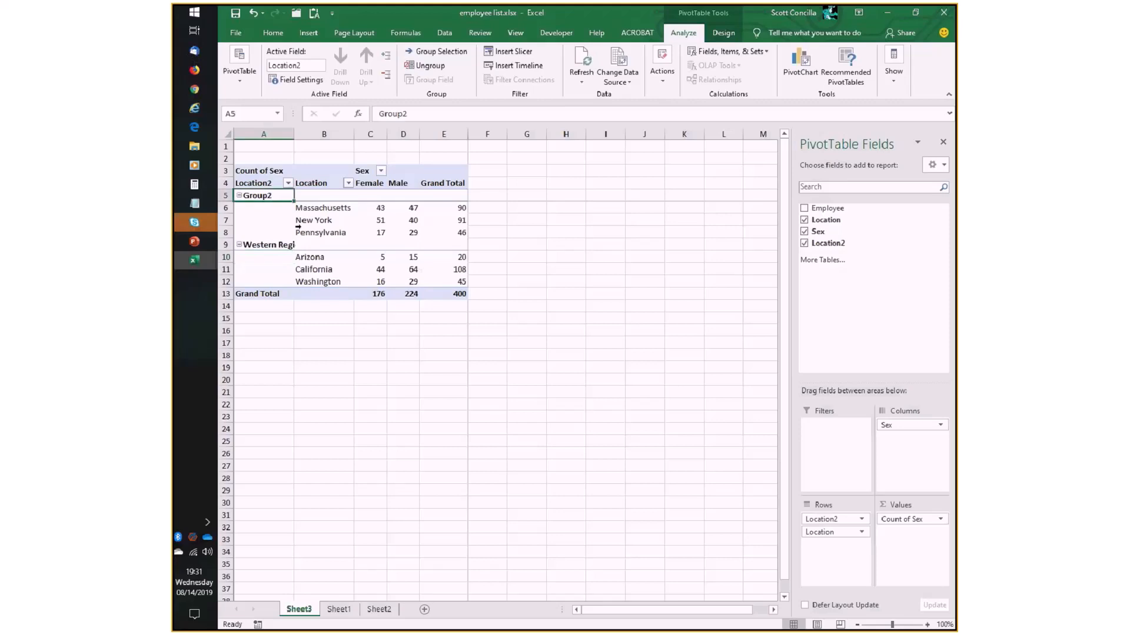
pyautogui.write('Eastern Region')
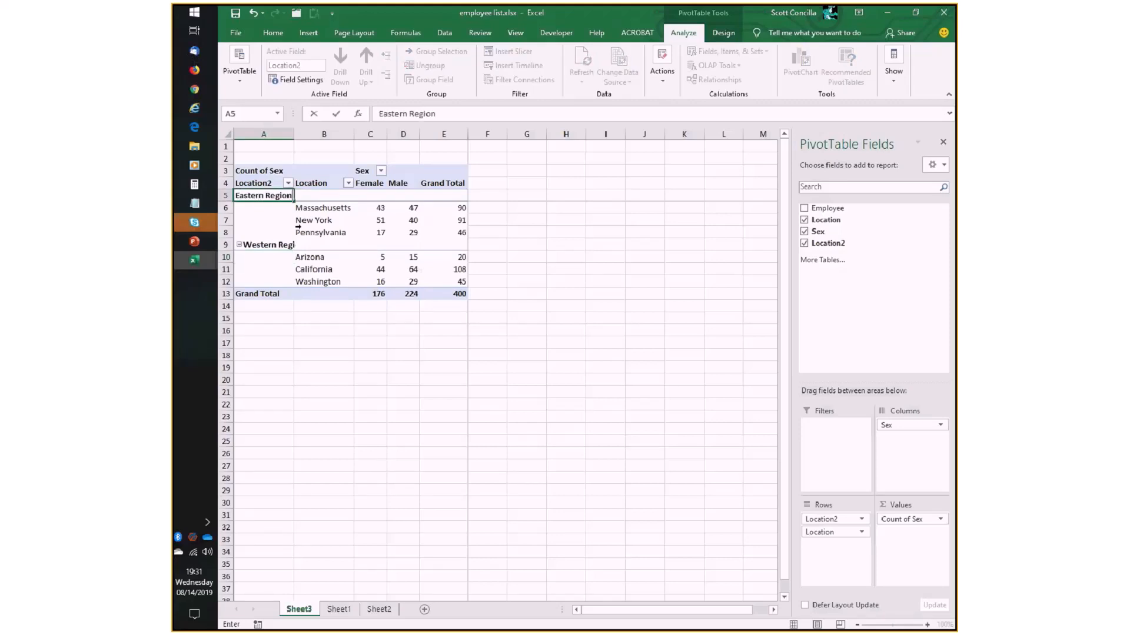
pyautogui.press('Return')
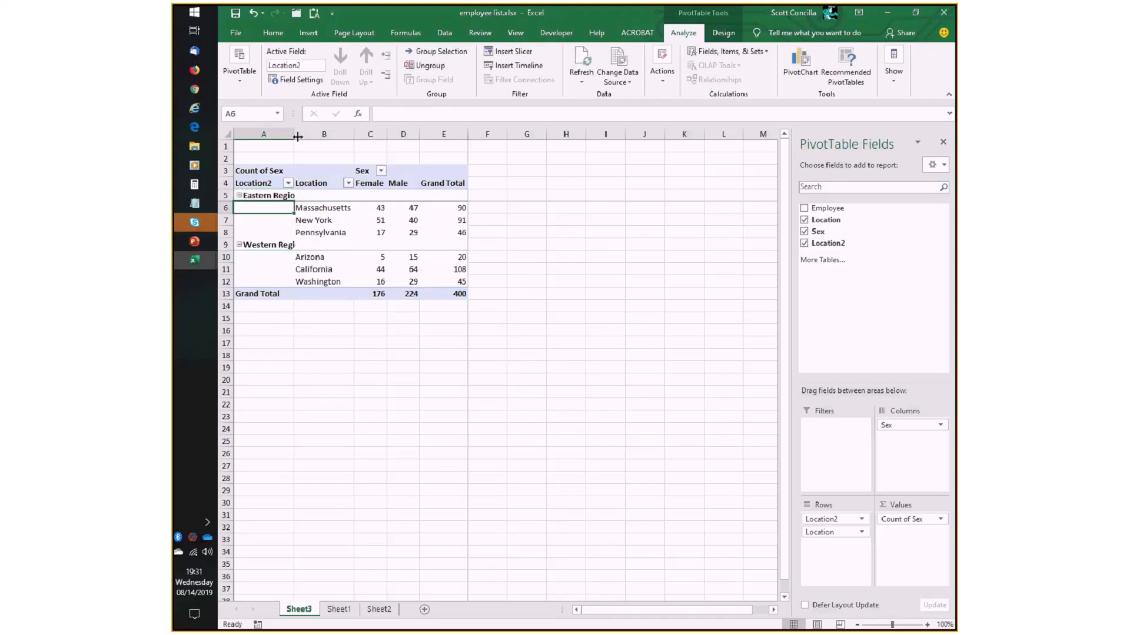
pyautogui.moveTo(297, 137); pyautogui.dragTo(315, 135)
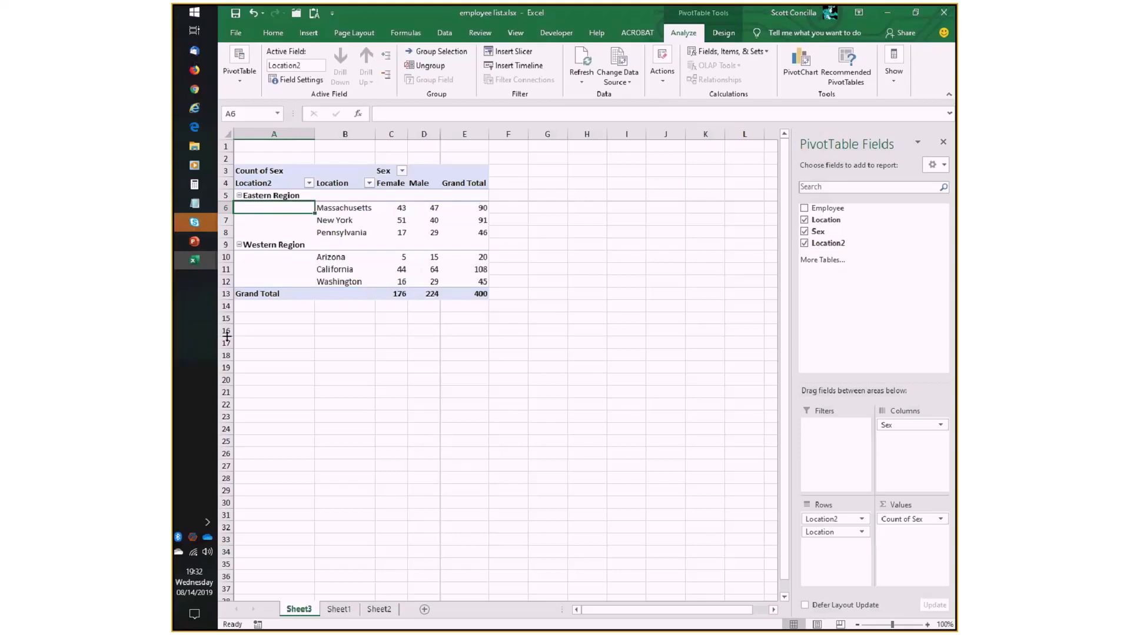
# - Switch to the normalized data.xlsx workbook and remove the Region field from the rows of the Sheet1 PivotTable
pyautogui.moveTo(203, 263)
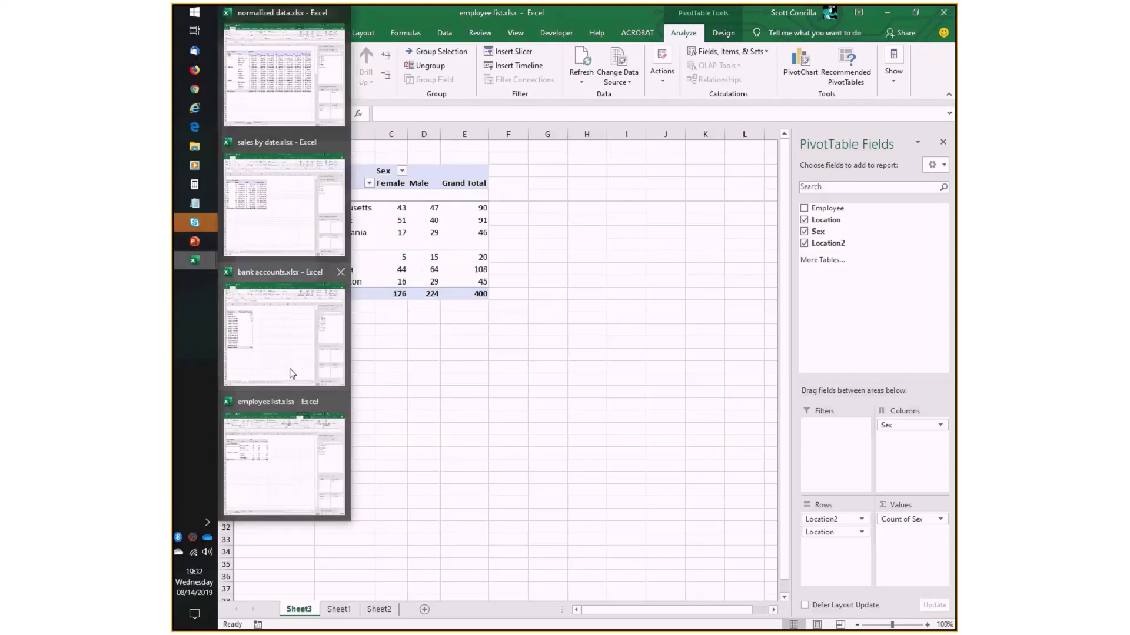
pyautogui.moveTo(280, 196)
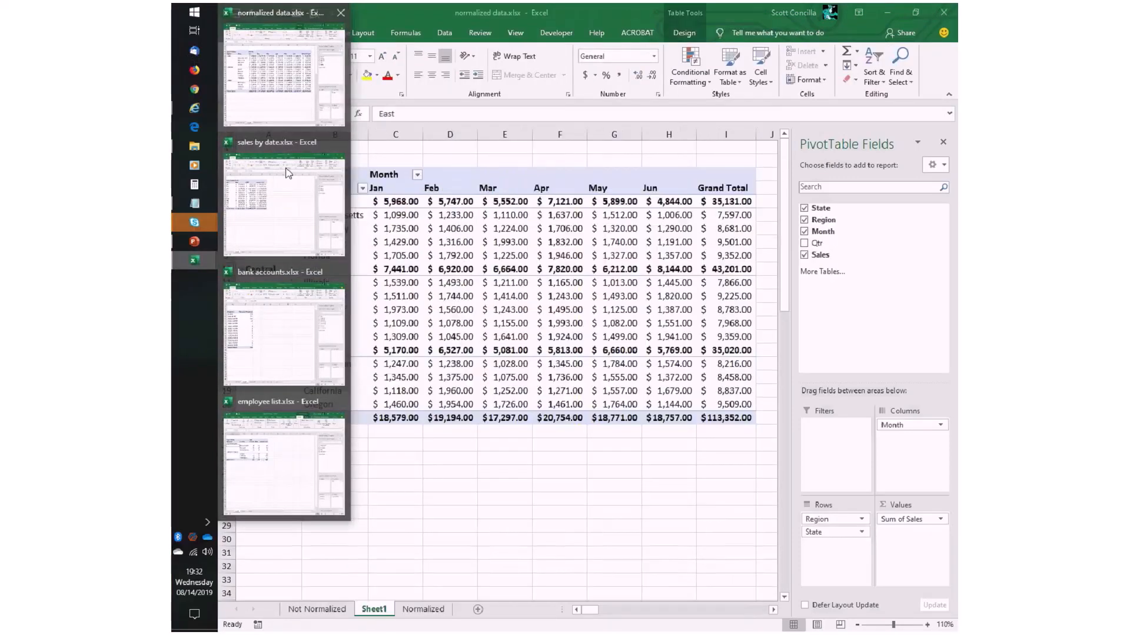
pyautogui.click(278, 100)
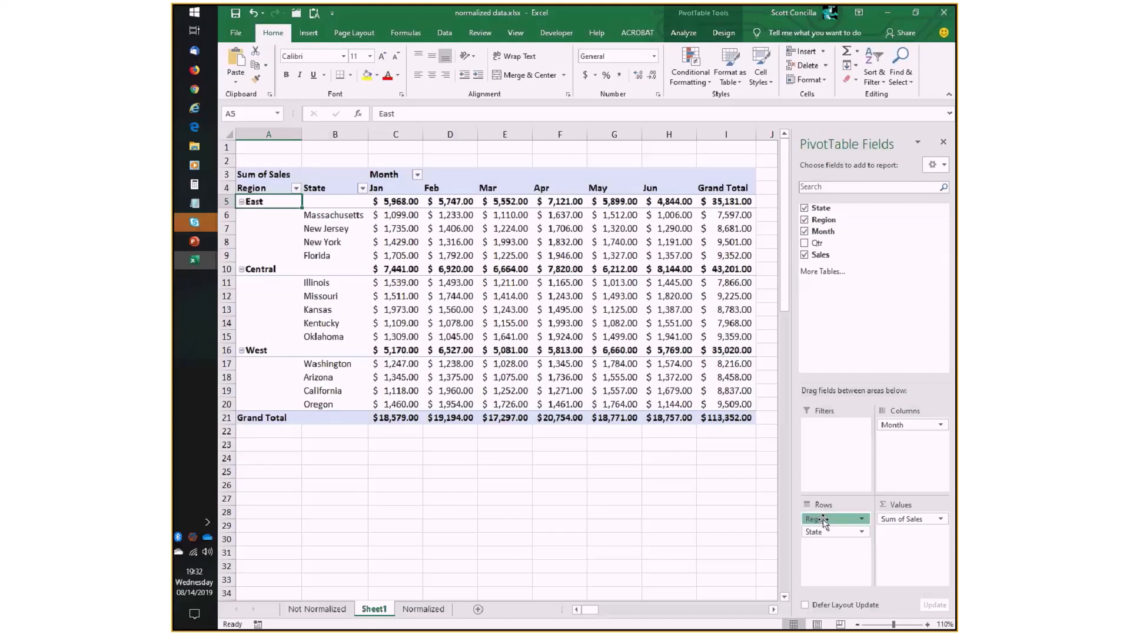
pyautogui.moveTo(823, 521); pyautogui.dragTo(803, 263)
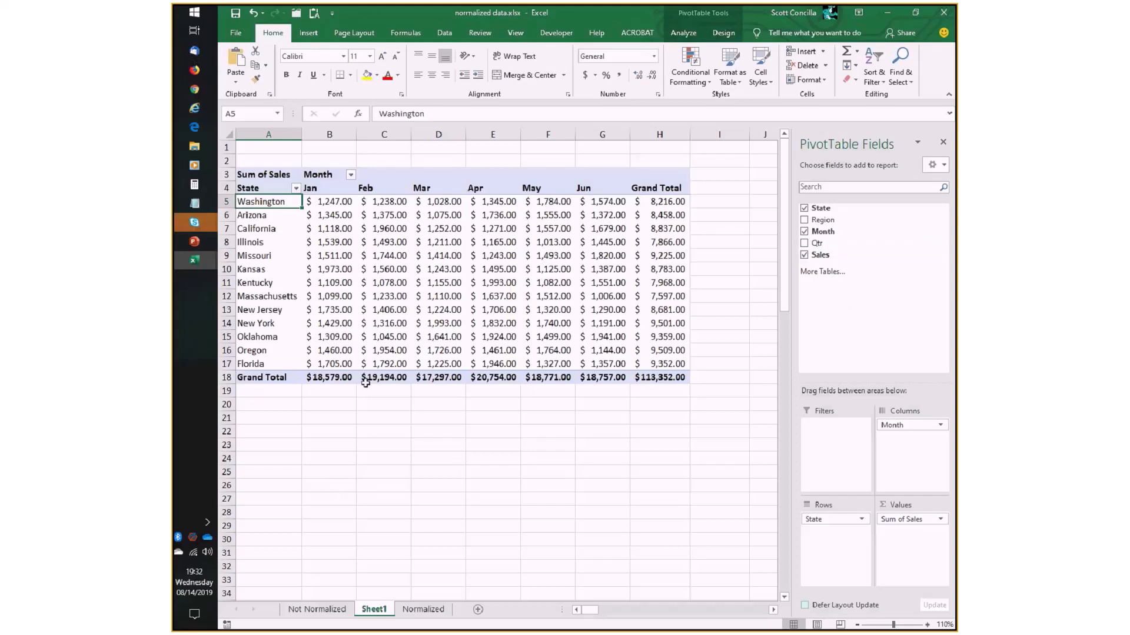
# - Group Kentucky and Florida in the State rows of the sales PivotTable
pyautogui.moveTo(403, 294)
pyautogui.moveTo(307, 307)
pyautogui.moveTo(258, 364)
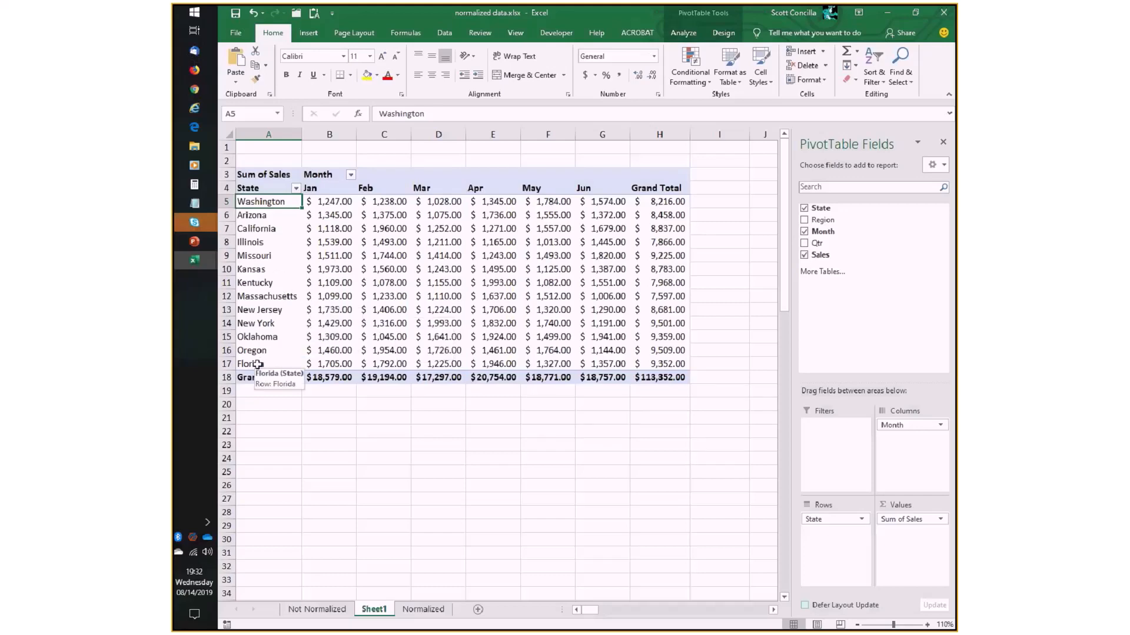
pyautogui.click(269, 287)
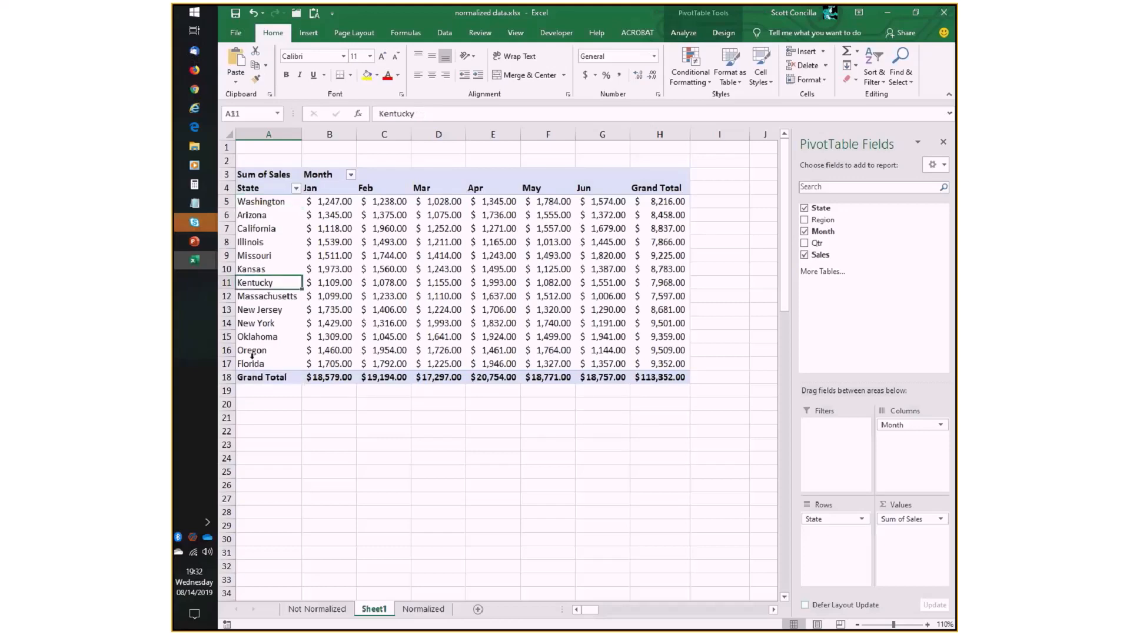
pyautogui.keyDown('ctrl'); pyautogui.click(259, 364); pyautogui.keyUp('ctrl')
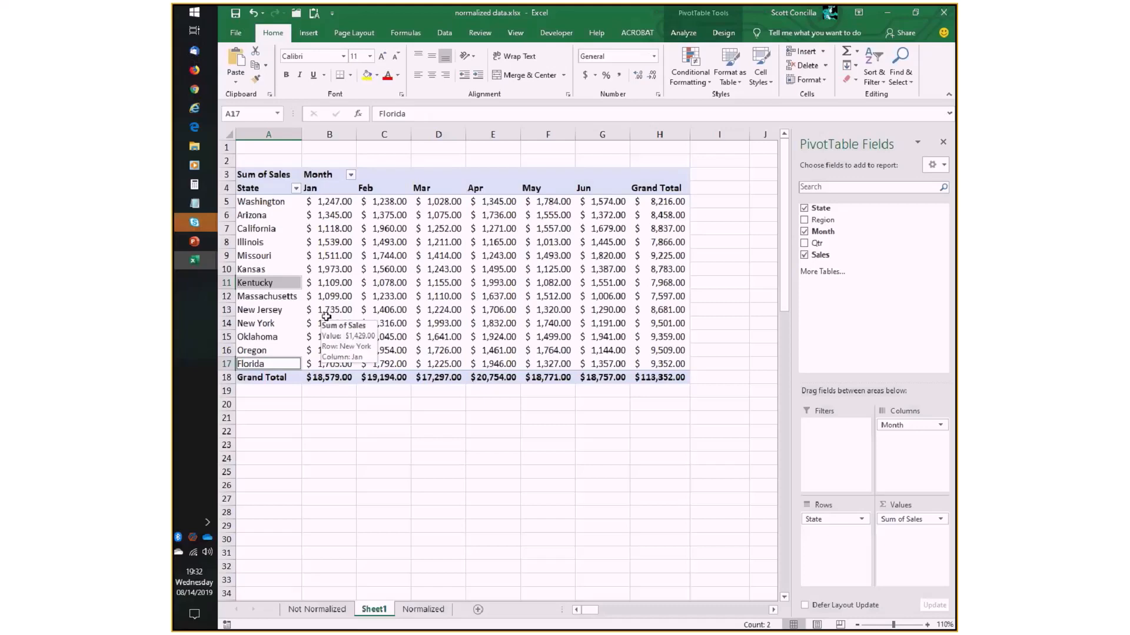
pyautogui.click(683, 34)
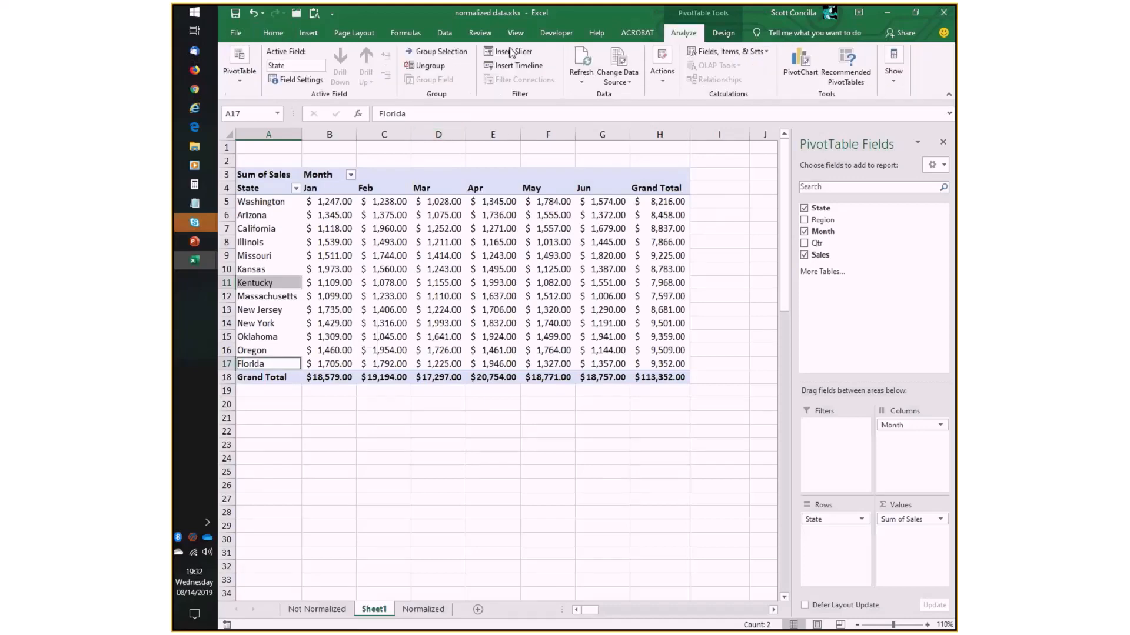
pyautogui.click(429, 53)
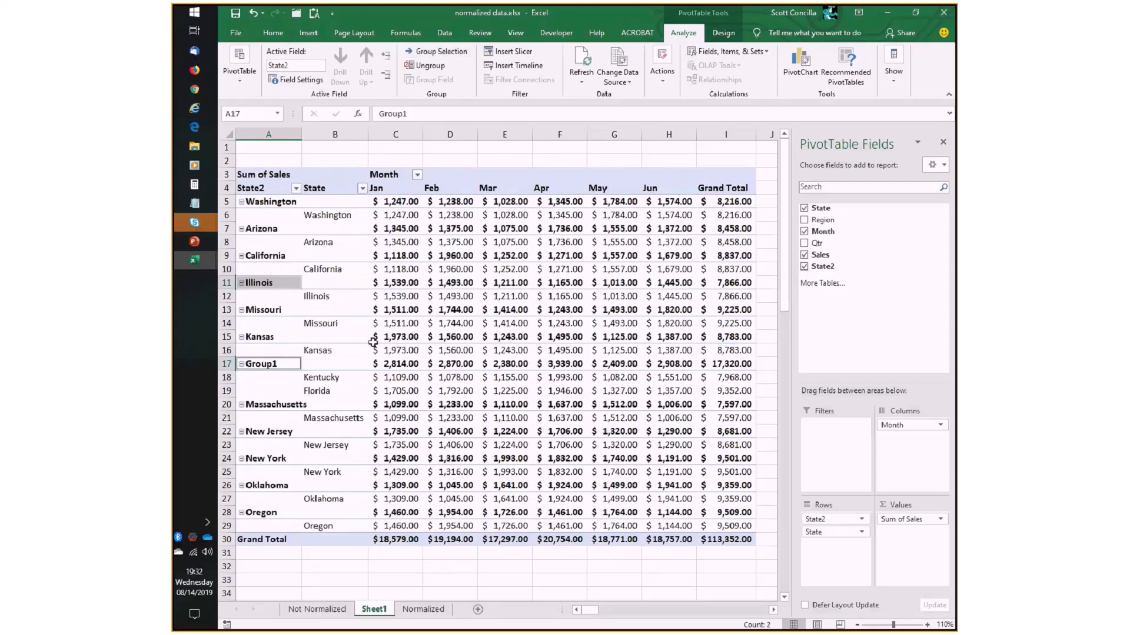
# - Group Washington, Arizona, California and Oregon in the State2 column of the PivotTable
pyautogui.click(273, 202)
pyautogui.keyDown('ctrl'); pyautogui.click(271, 228); pyautogui.keyUp('ctrl')
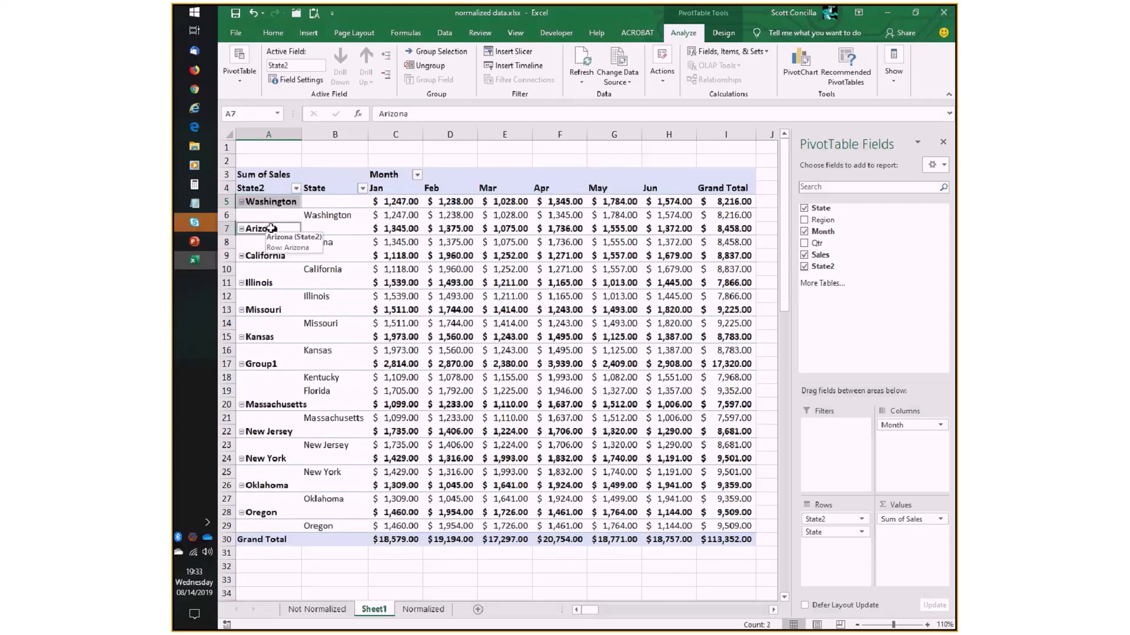
pyautogui.keyDown('ctrl'); pyautogui.click(264, 255); pyautogui.keyUp('ctrl')
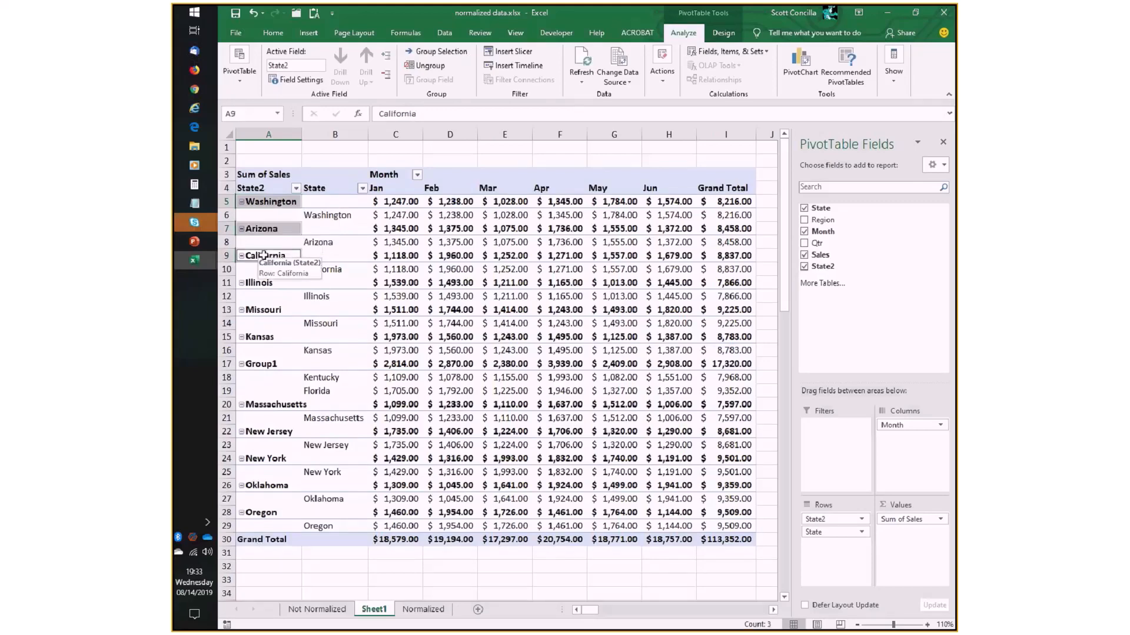
pyautogui.keyDown('ctrl'); pyautogui.click(261, 512); pyautogui.keyUp('ctrl')
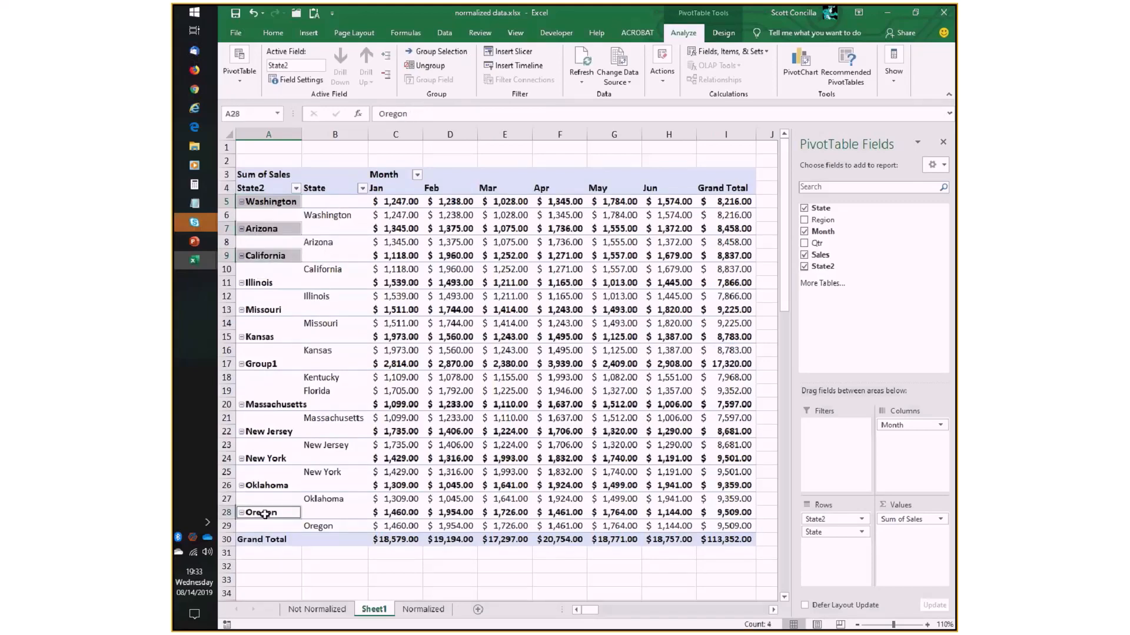
pyautogui.click(441, 53)
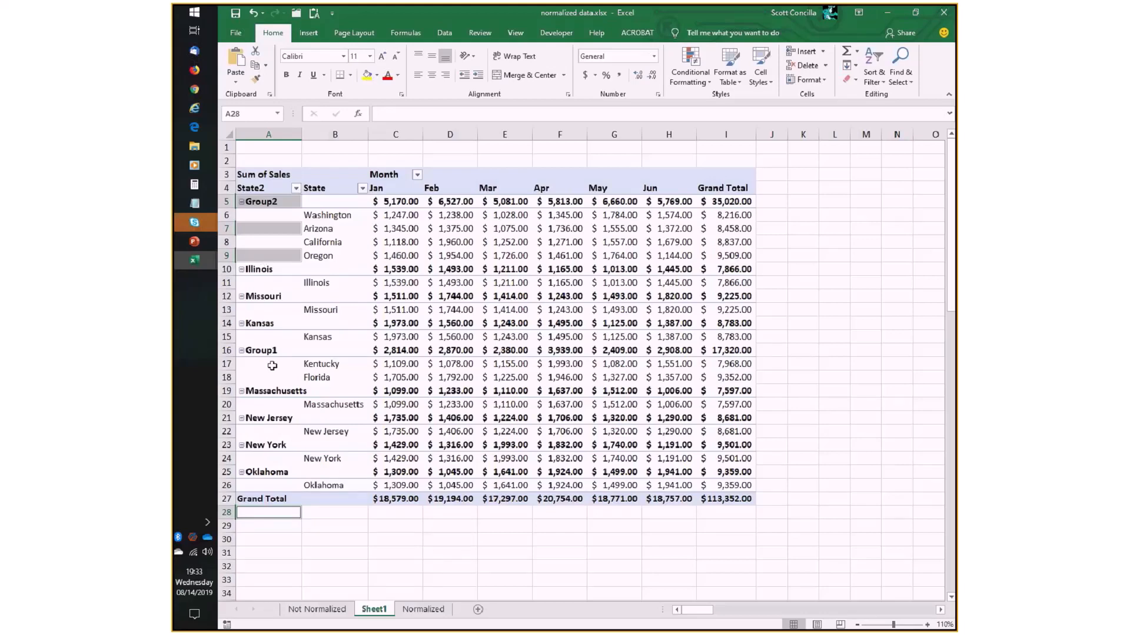
# - Try grouping Illinois, Missouri and Kansas in the State2 column
pyautogui.click(261, 270)
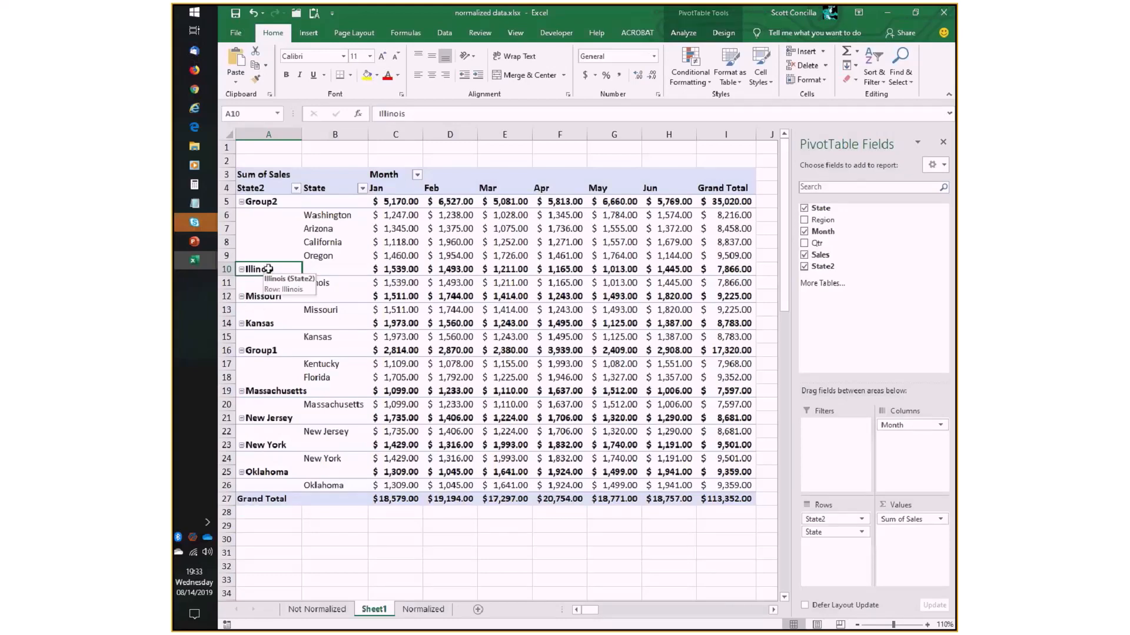
pyautogui.keyDown('ctrl'); pyautogui.click(263, 297); pyautogui.keyUp('ctrl')
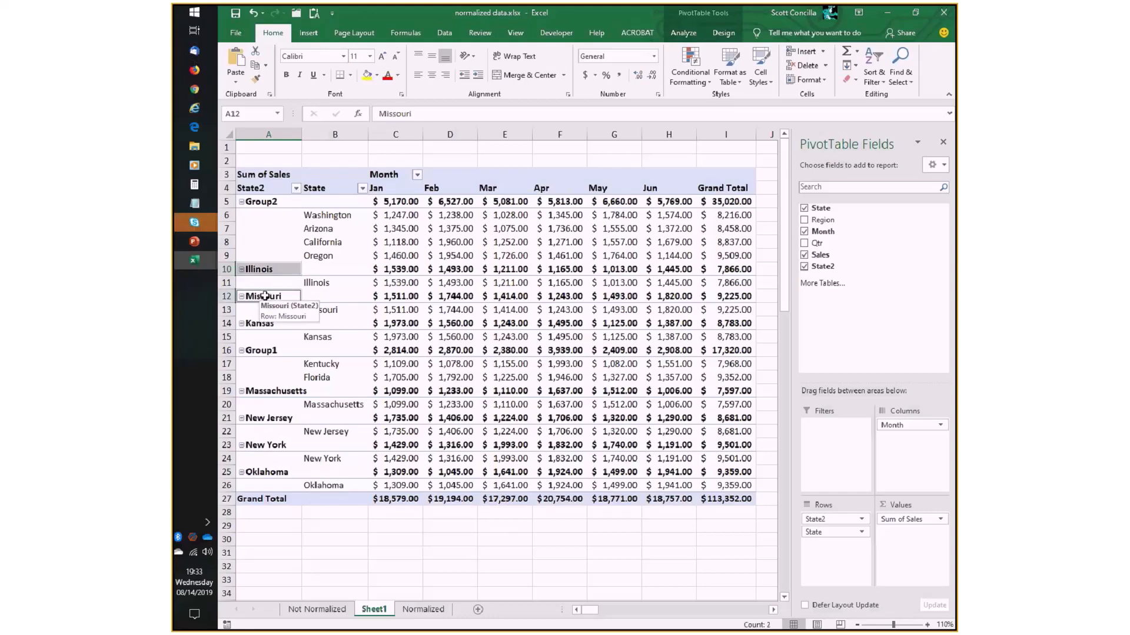
pyautogui.keyDown('ctrl'); pyautogui.click(259, 324); pyautogui.keyUp('ctrl')
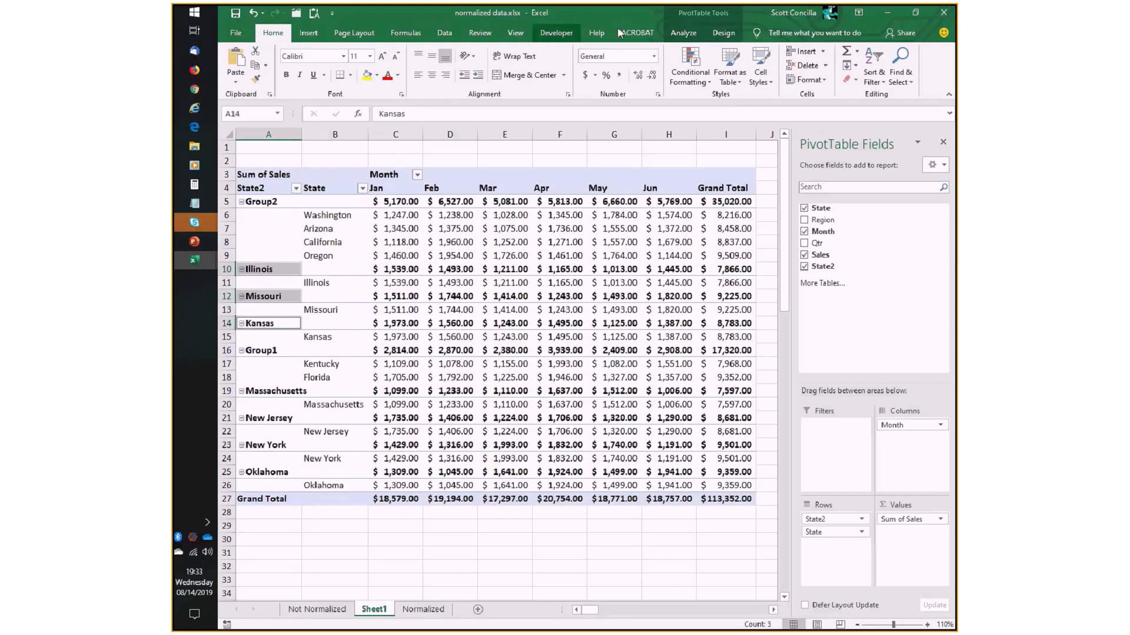
pyautogui.click(683, 33)
pyautogui.click(440, 51)
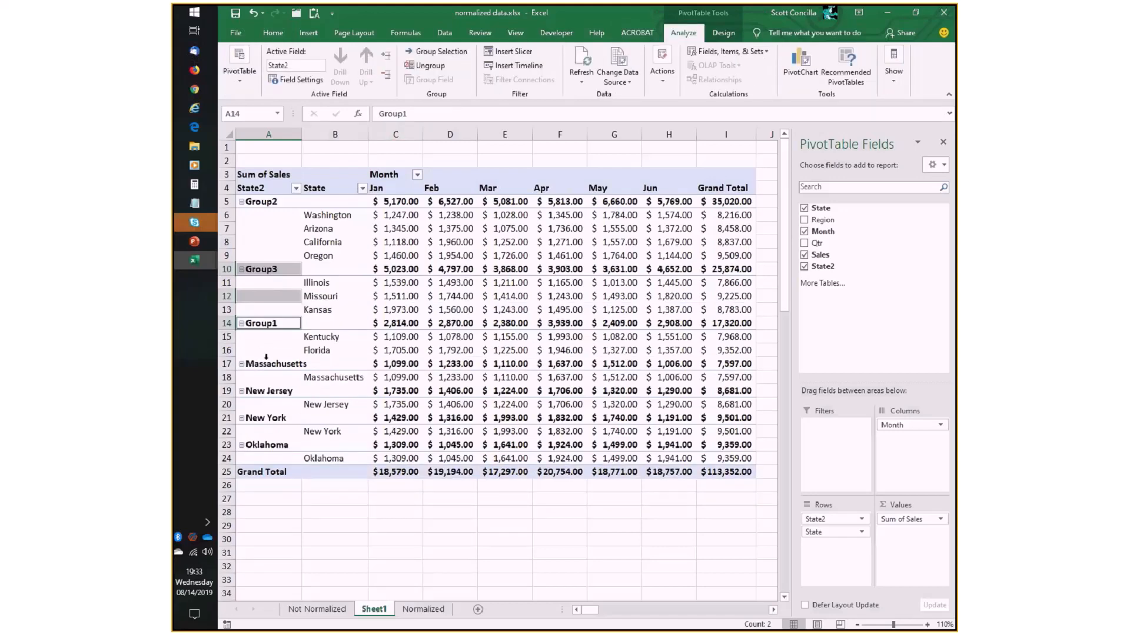
# - Move the Oklahoma item up in State2 so it directly follows the group of Illinois, Missouri and Kansas
pyautogui.click(266, 447)
pyautogui.moveTo(271, 439); pyautogui.dragTo(333, 324)
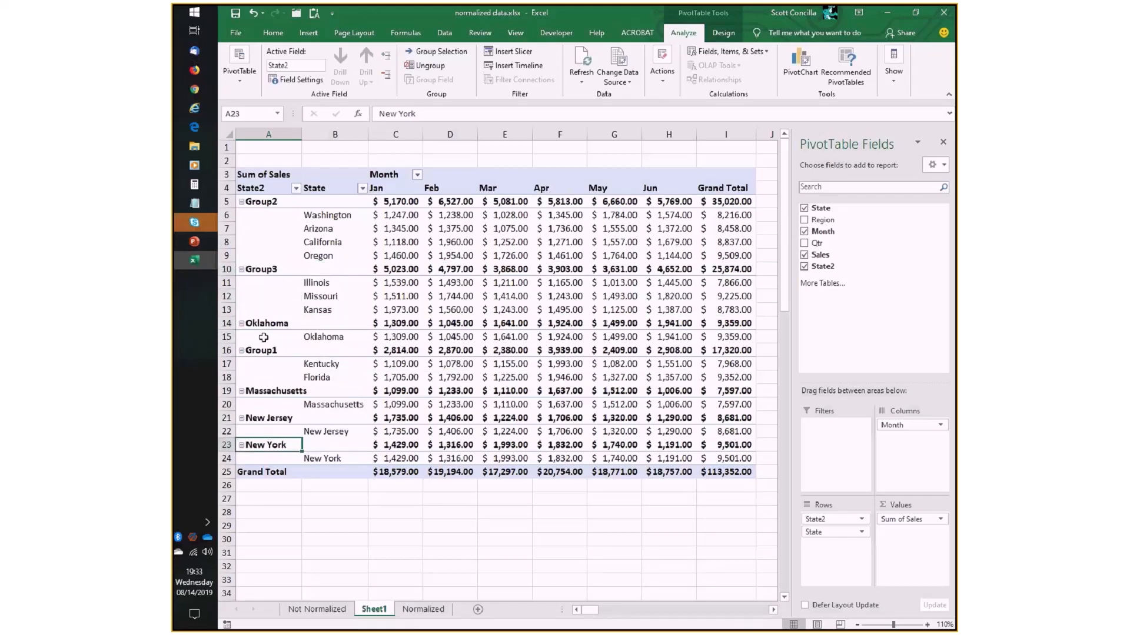
# - Ungroup Illinois, Missouri and Kansas in State2, and regroup them together with Oklahoma
pyautogui.click(264, 269)
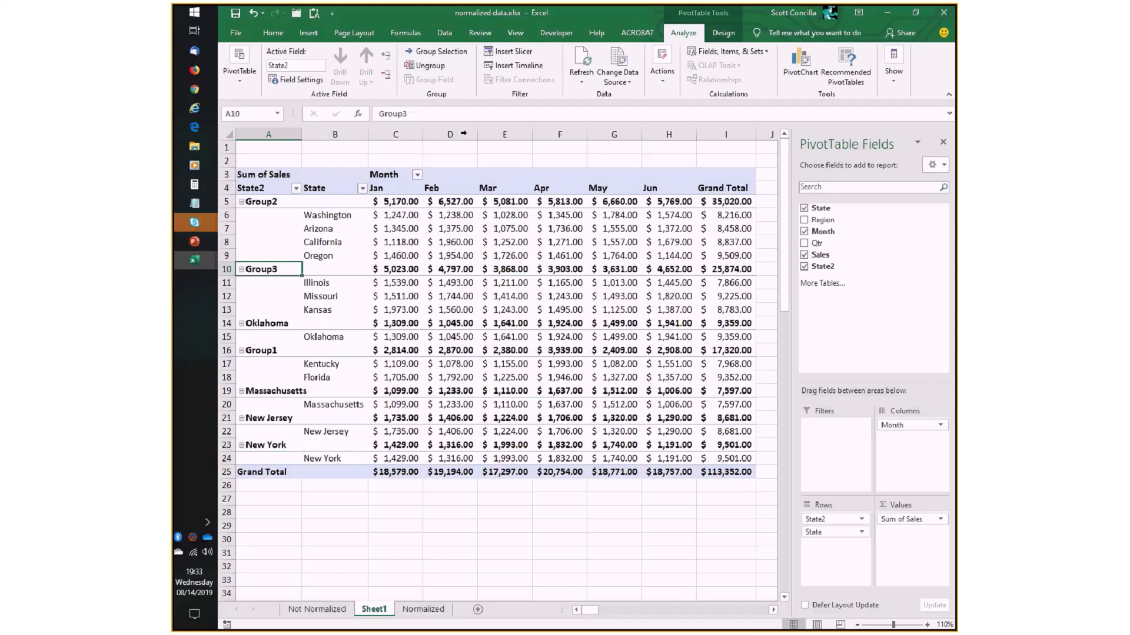
pyautogui.click(428, 65)
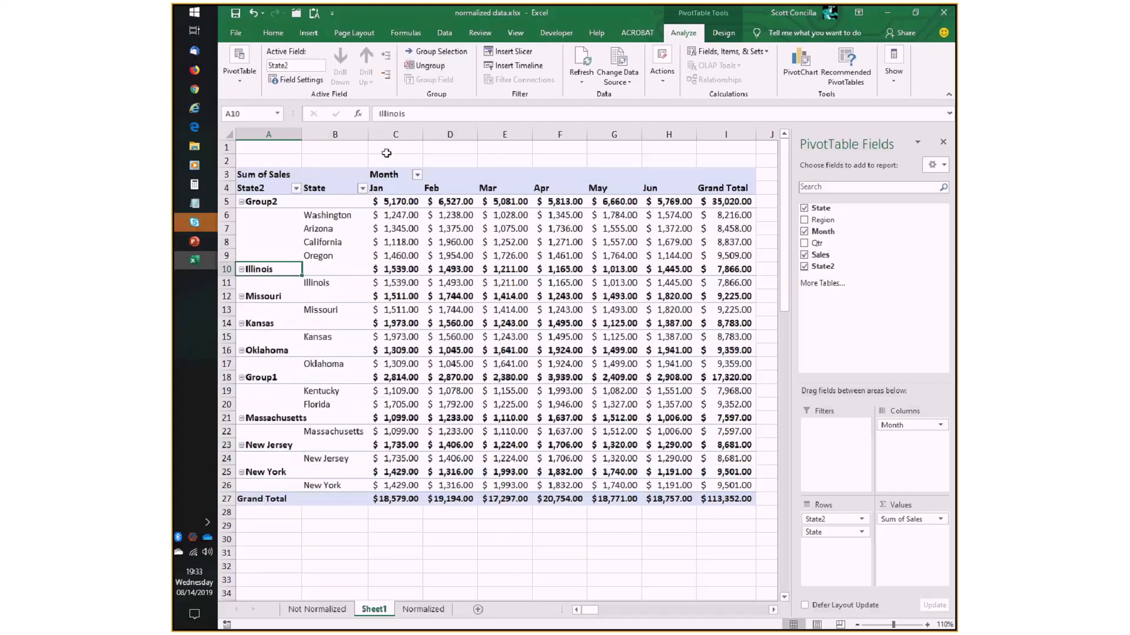
pyautogui.keyDown('ctrl'); pyautogui.click(264, 296); pyautogui.keyUp('ctrl')
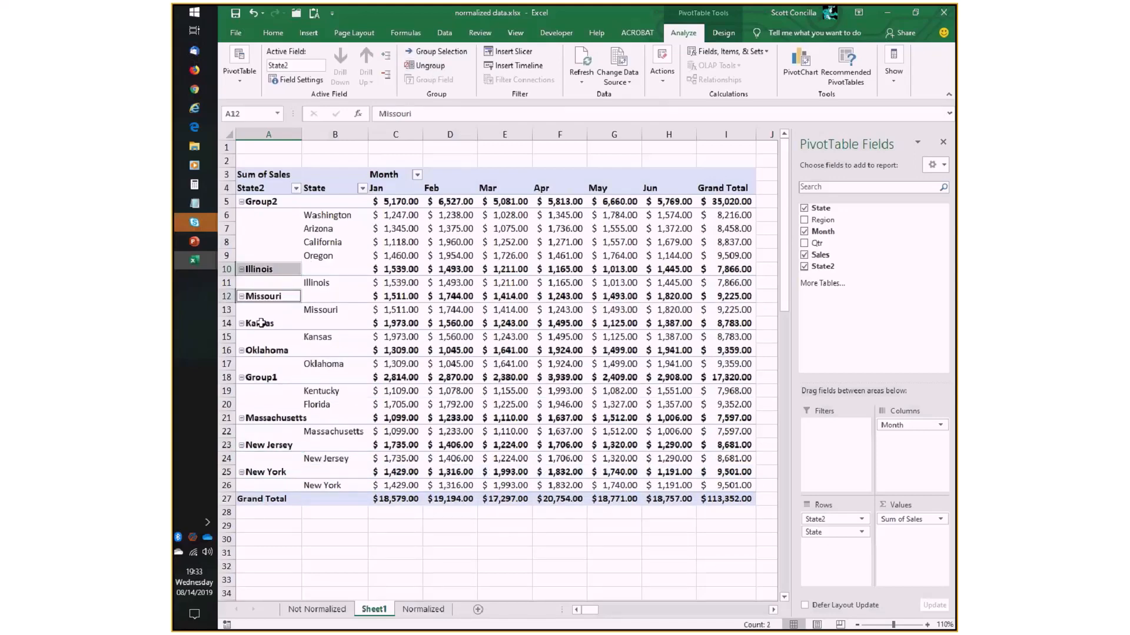
pyautogui.keyDown('ctrl'); pyautogui.click(264, 323); pyautogui.keyUp('ctrl')
pyautogui.keyDown('ctrl'); pyautogui.click(265, 351); pyautogui.keyUp('ctrl')
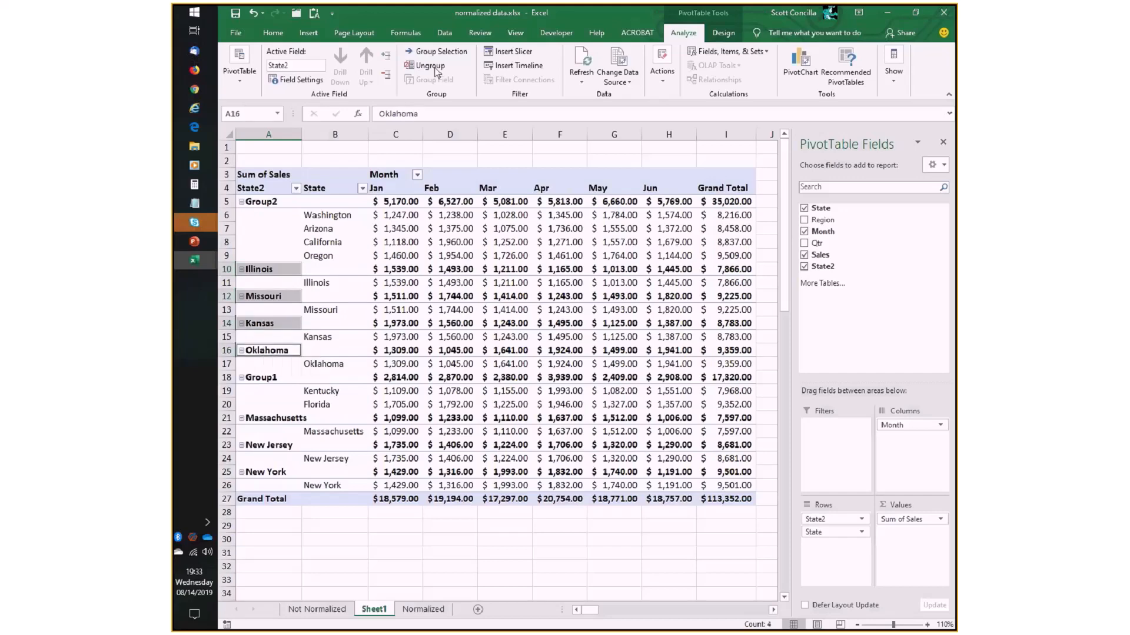
pyautogui.click(436, 51)
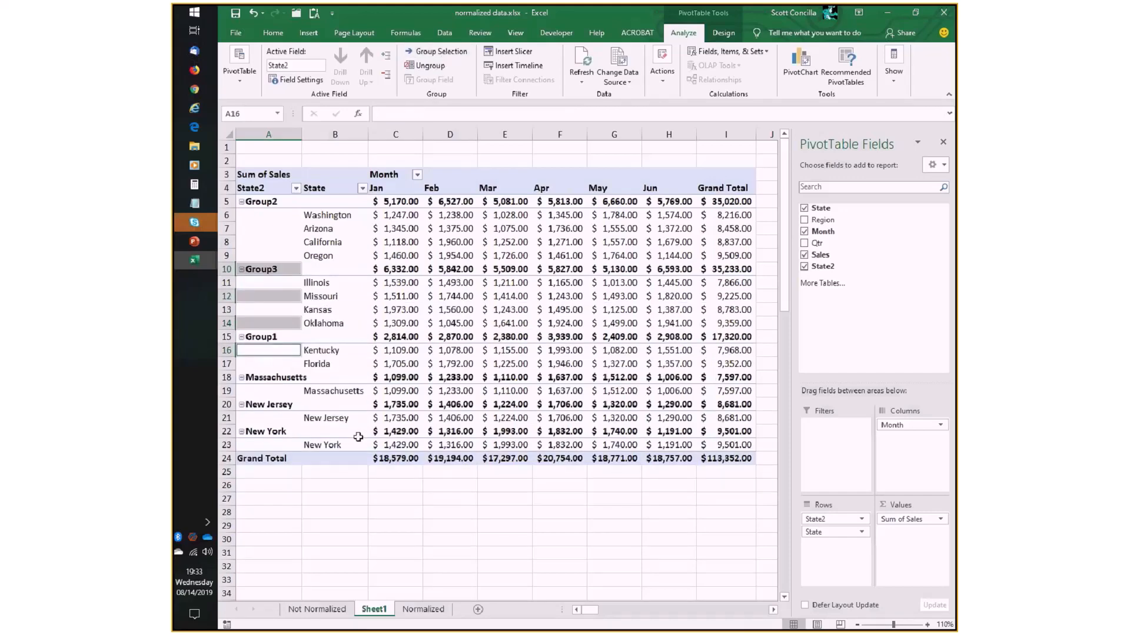
# - Group Massachusetts, New Jersey and New York in the State2 column of the PivotTable
pyautogui.click(274, 377)
pyautogui.click(268, 377)
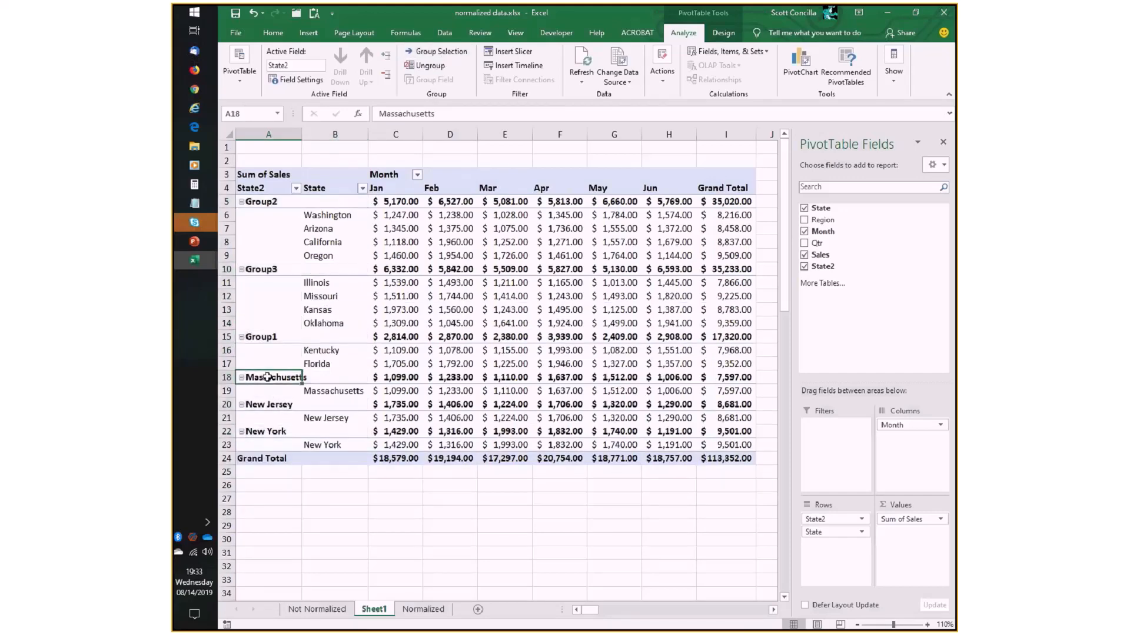
pyautogui.keyDown('ctrl'); pyautogui.click(265, 405); pyautogui.keyUp('ctrl')
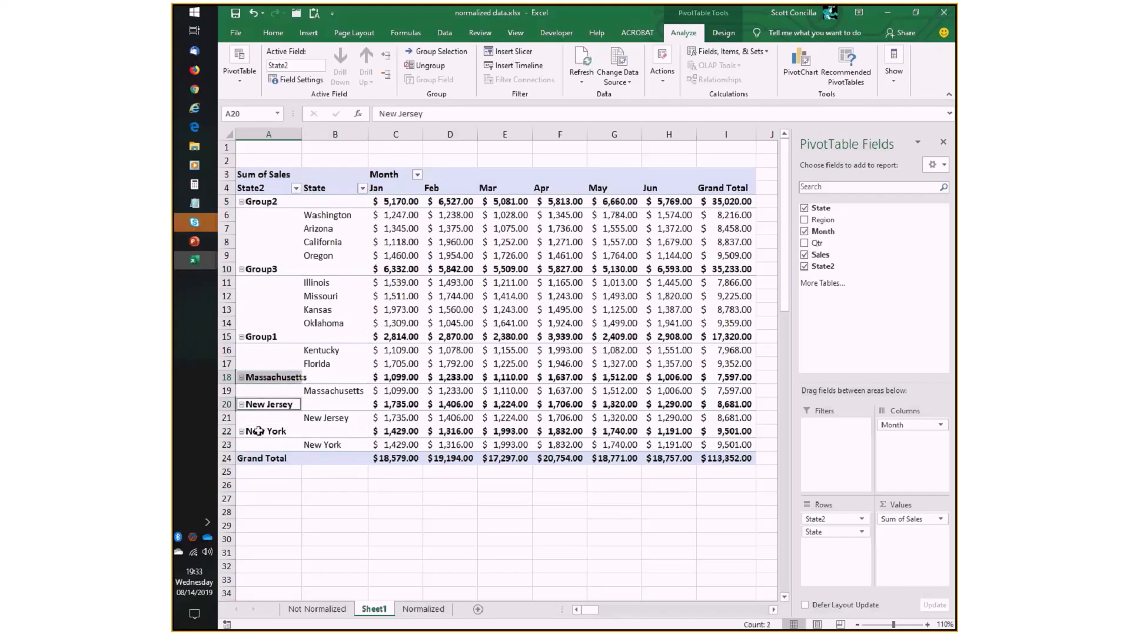
pyautogui.keyDown('ctrl'); pyautogui.click(258, 432); pyautogui.keyUp('ctrl')
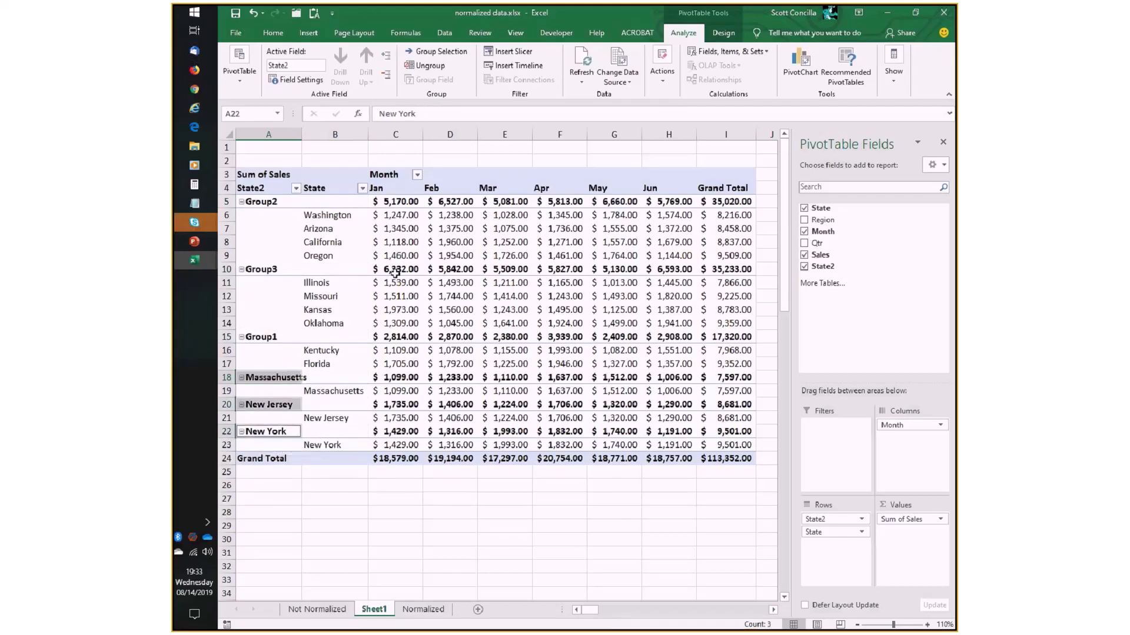
pyautogui.click(433, 53)
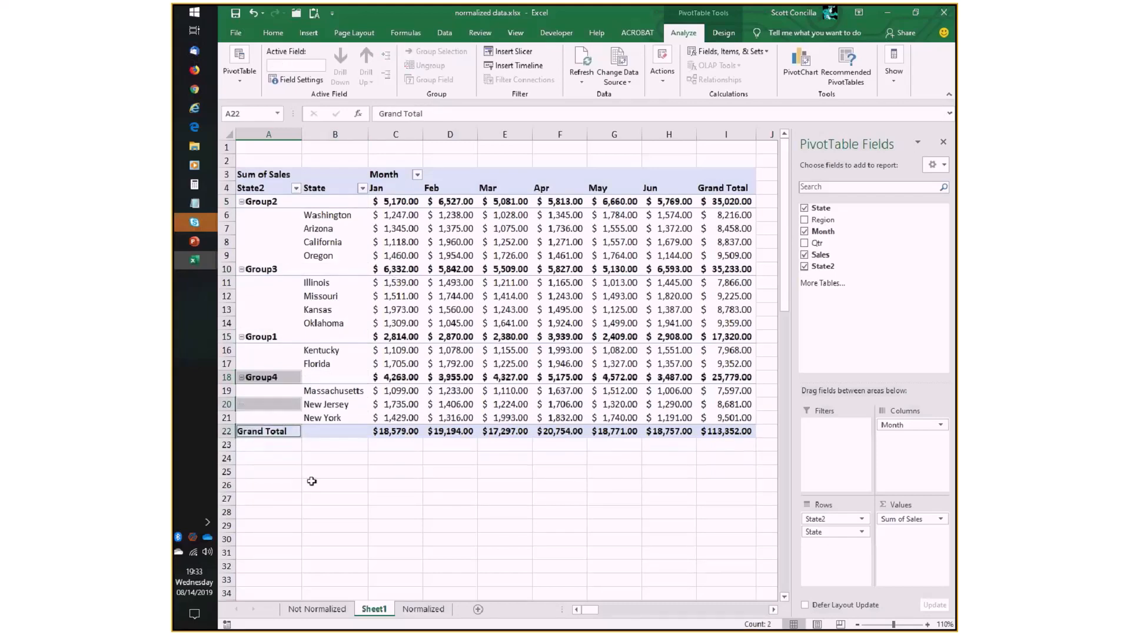
# - Rename the four State2 groups, in order from the Washington group down, as Western, Midwest, Southern and Eastern
pyautogui.click(271, 203)
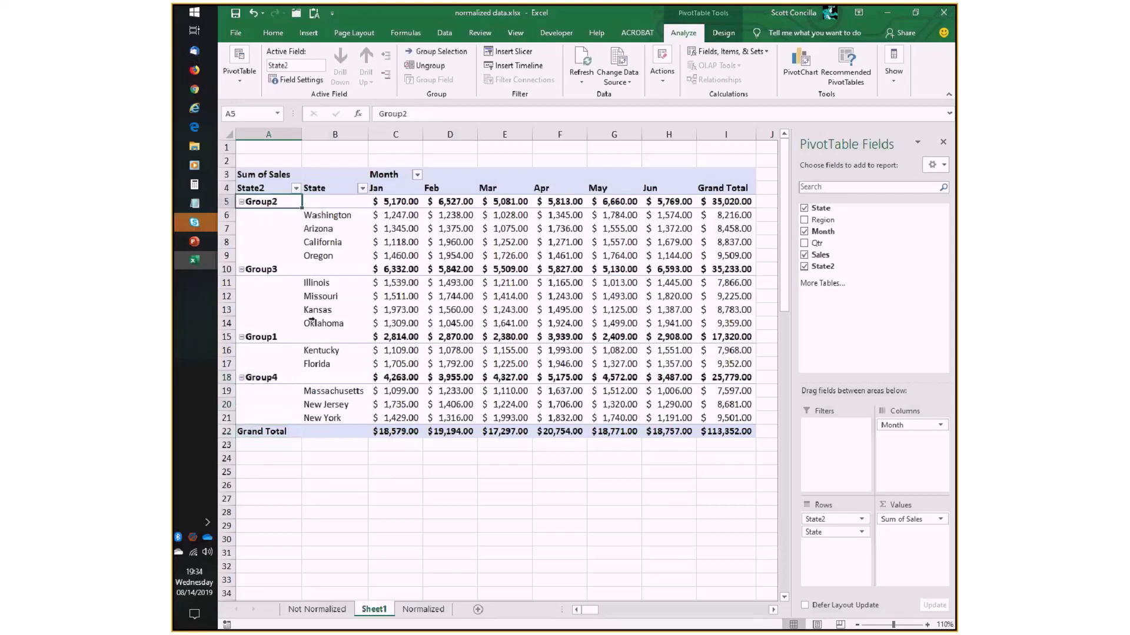
pyautogui.write('Western')
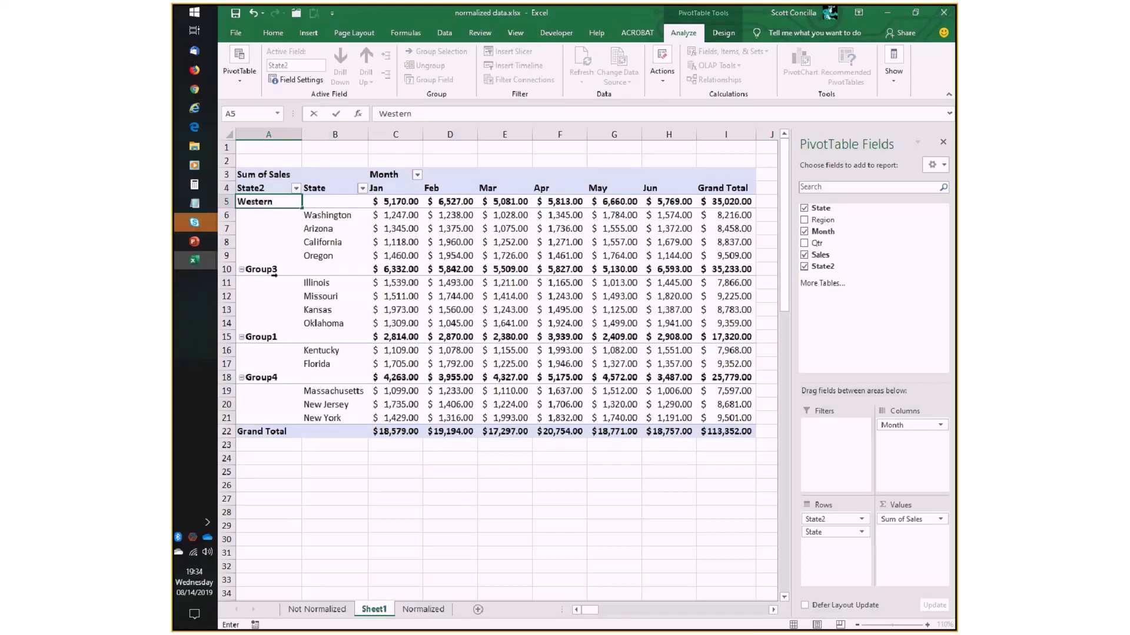
pyautogui.click(273, 274)
pyautogui.write('Mid')
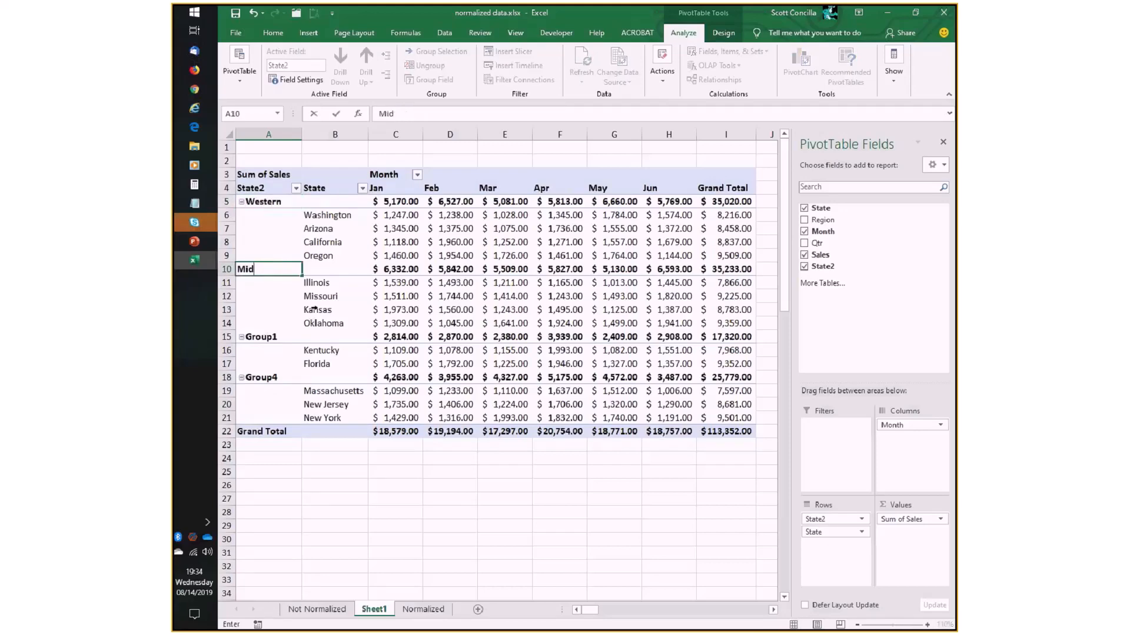
pyautogui.write('west')
pyautogui.click(271, 336)
pyautogui.write('Southern')
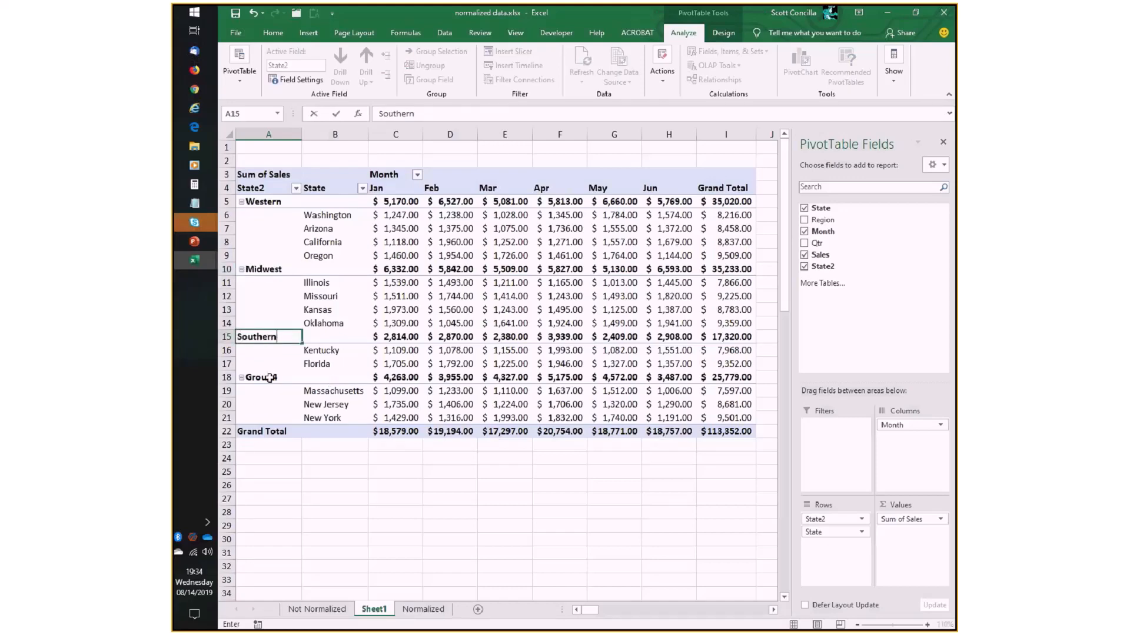
pyautogui.click(269, 378)
pyautogui.write('Eastern')
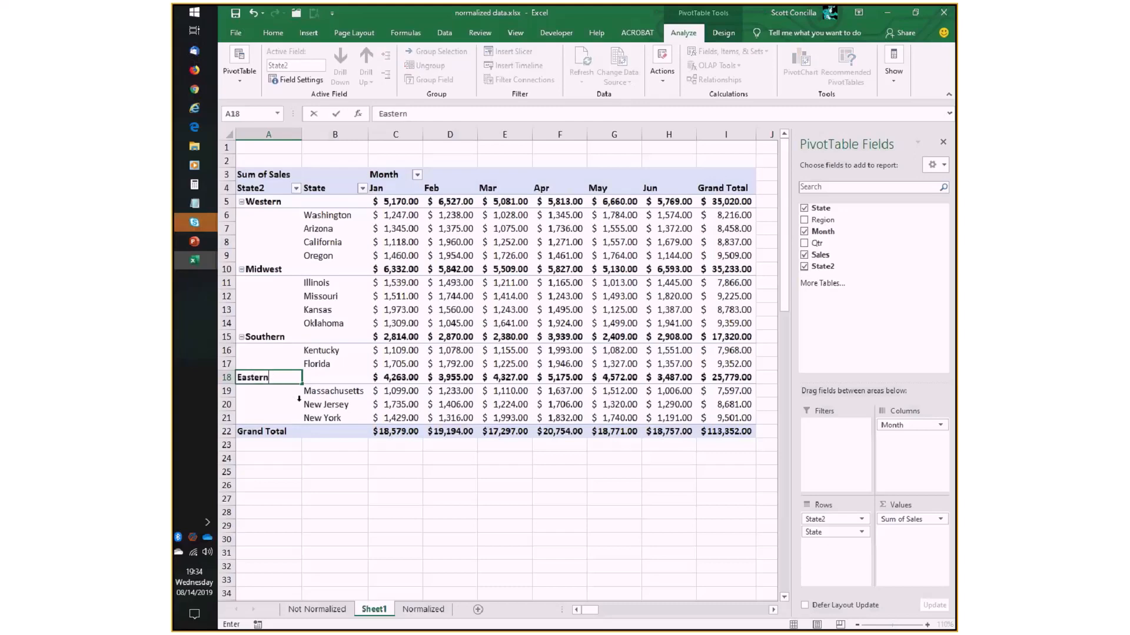
pyautogui.press('Return')
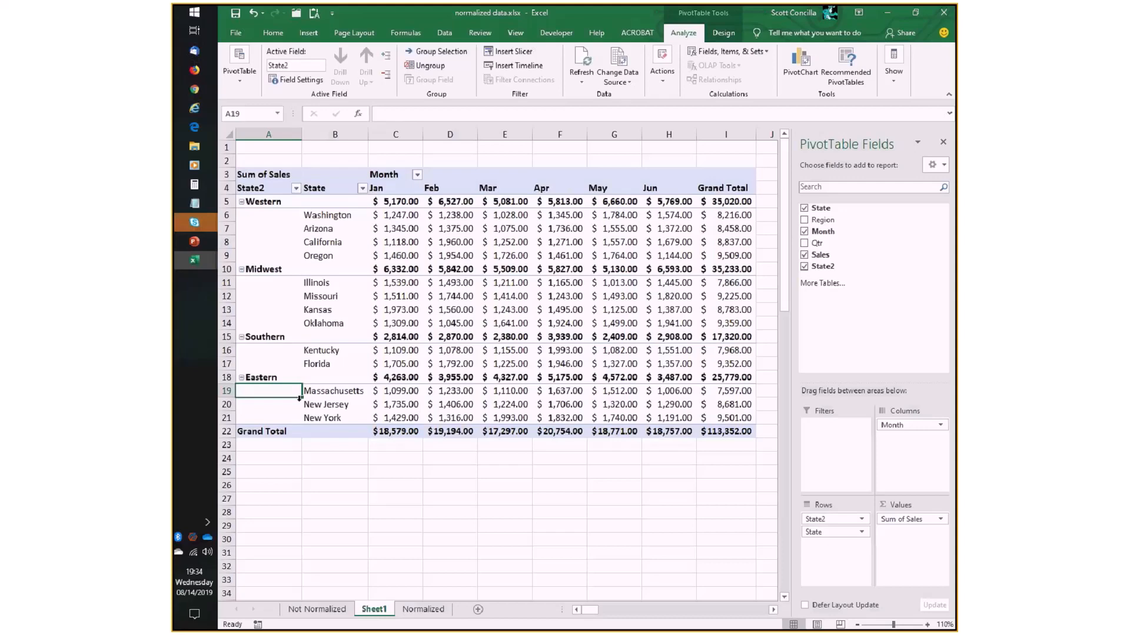
# - Review the grouped PivotTables in sales by date.xlsx and bank accounts.xlsx, and return to normalized data.xlsx
pyautogui.hotkey('alt', 'Tab')
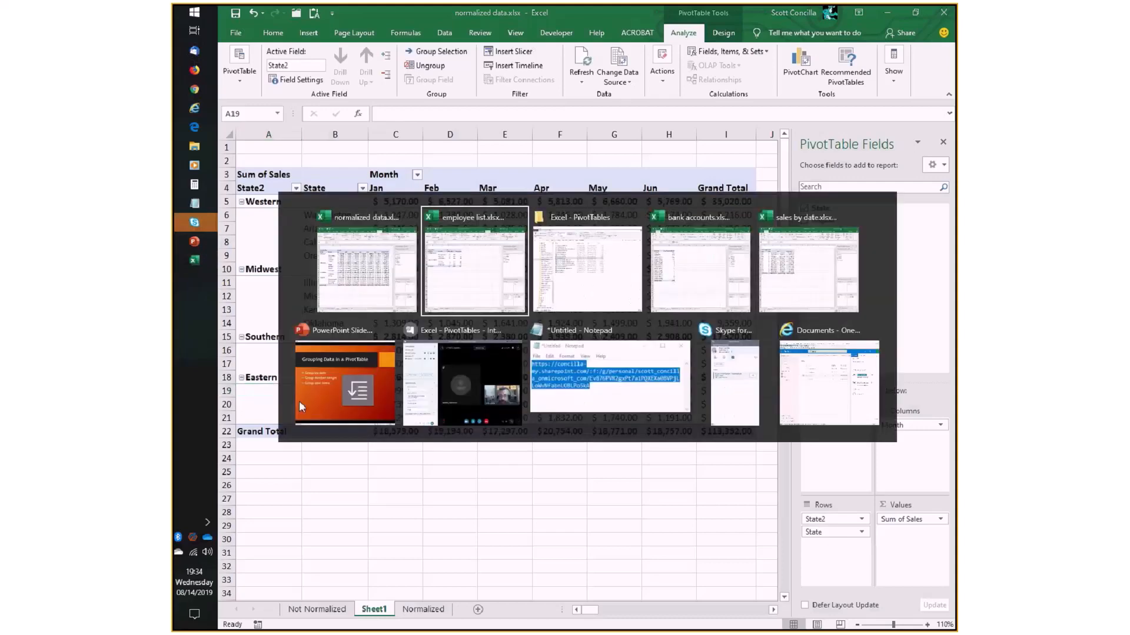
pyautogui.hotkey('alt', 'Tab')
pyautogui.hotkey('alt', 'Tab')
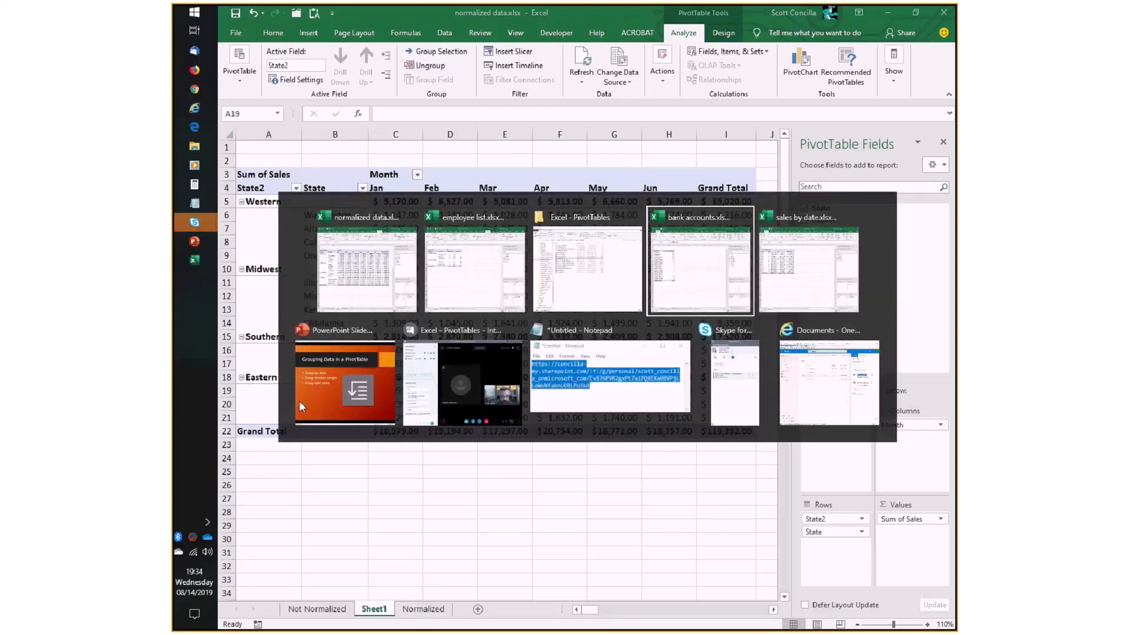
pyautogui.hotkey('alt', 'Tab')
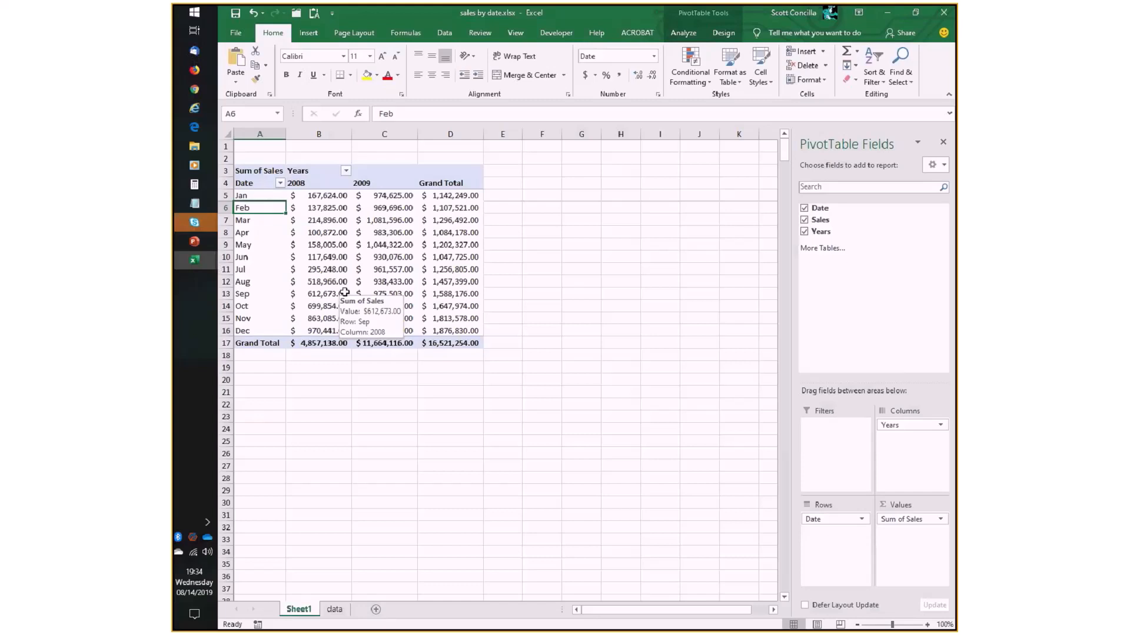
pyautogui.hotkey('alt', 'Tab')
pyautogui.hotkey('alt', 'Tab')
pyautogui.hotkey('alt', 'Tab')
pyautogui.hotkey('alt', 'Tab')
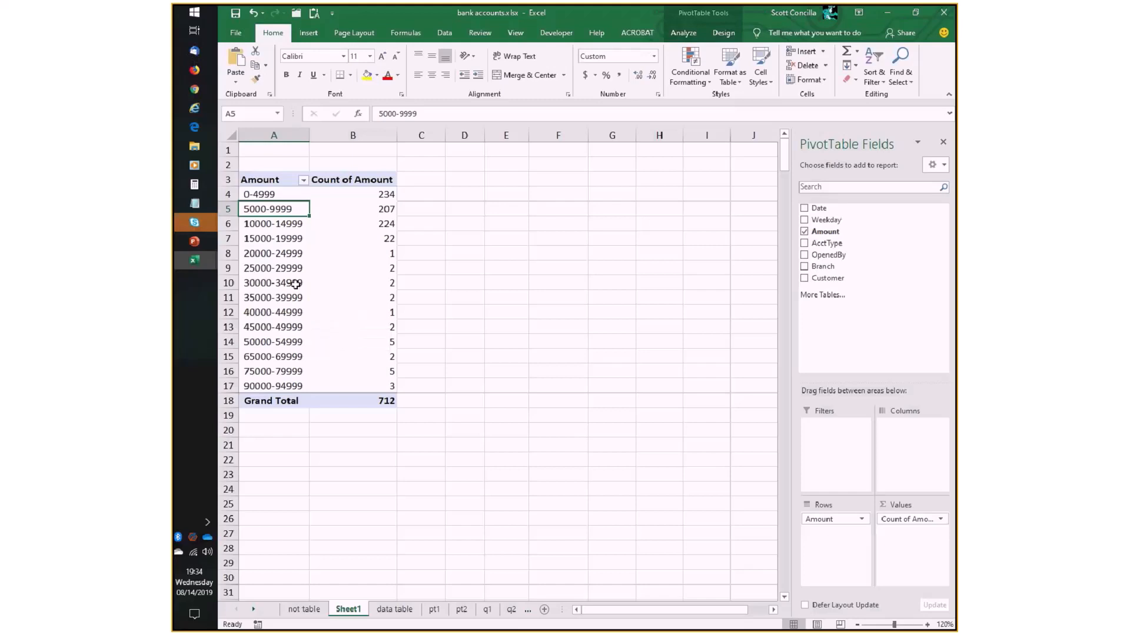
pyautogui.hotkey('alt', 'Tab')
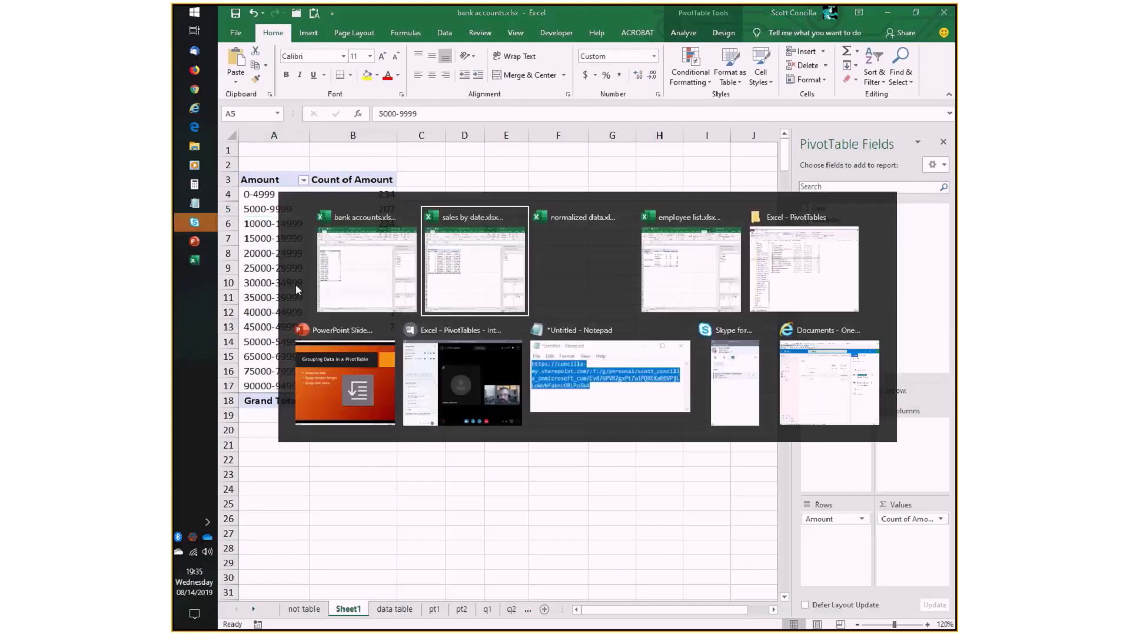
pyautogui.hotkey('alt', 'Tab')
pyautogui.hotkey('alt', 'Tab')
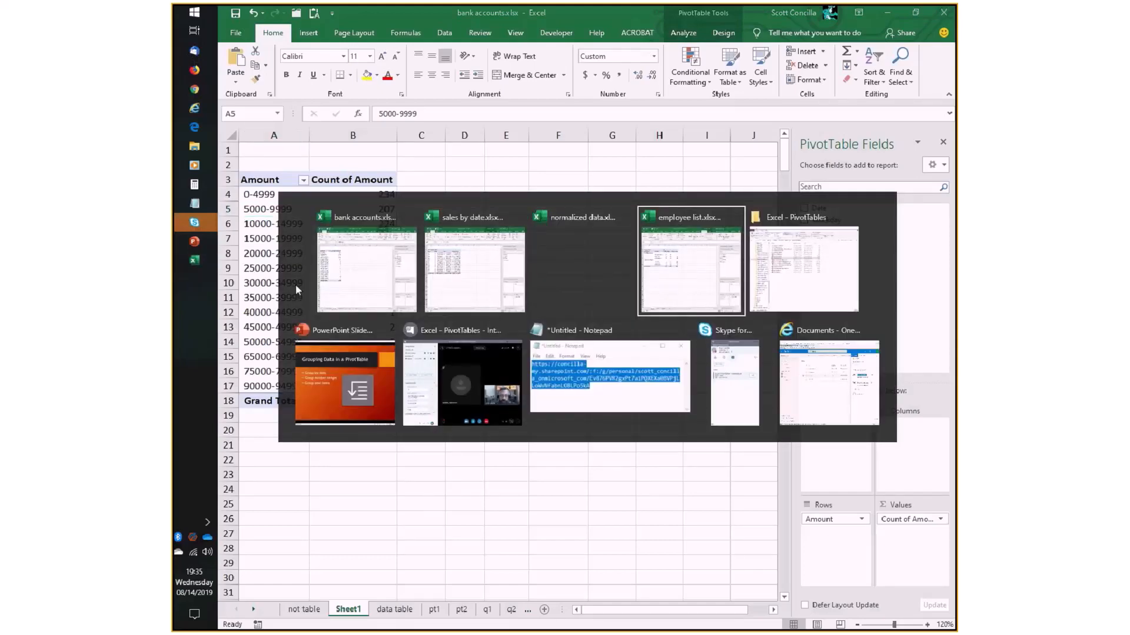
pyautogui.hotkey('alt', 'shift', 'Tab')
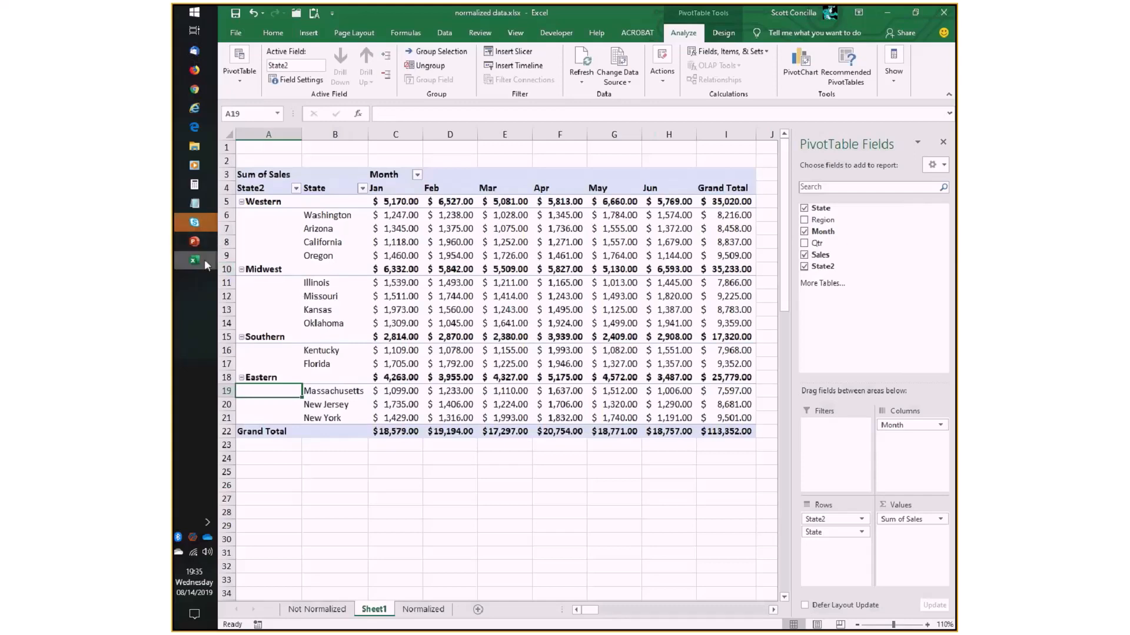
# - Switch to the PowerPoint slide show and advance it to the Adding Additional Calculations slide
pyautogui.moveTo(203, 248)
pyautogui.click(341, 292)
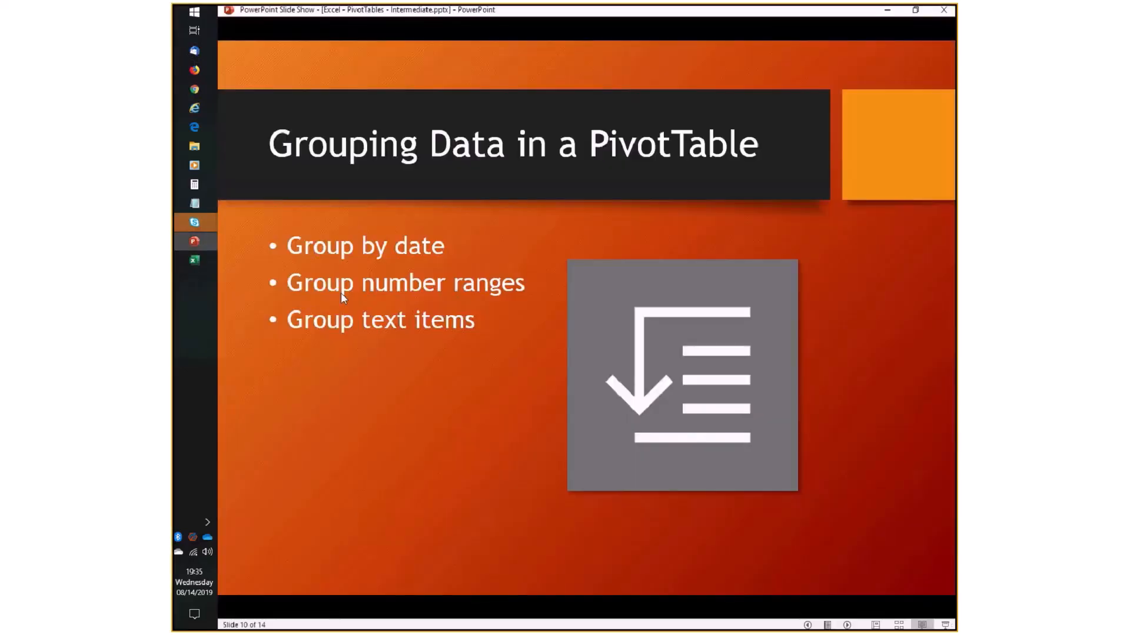
pyautogui.click(514, 394)
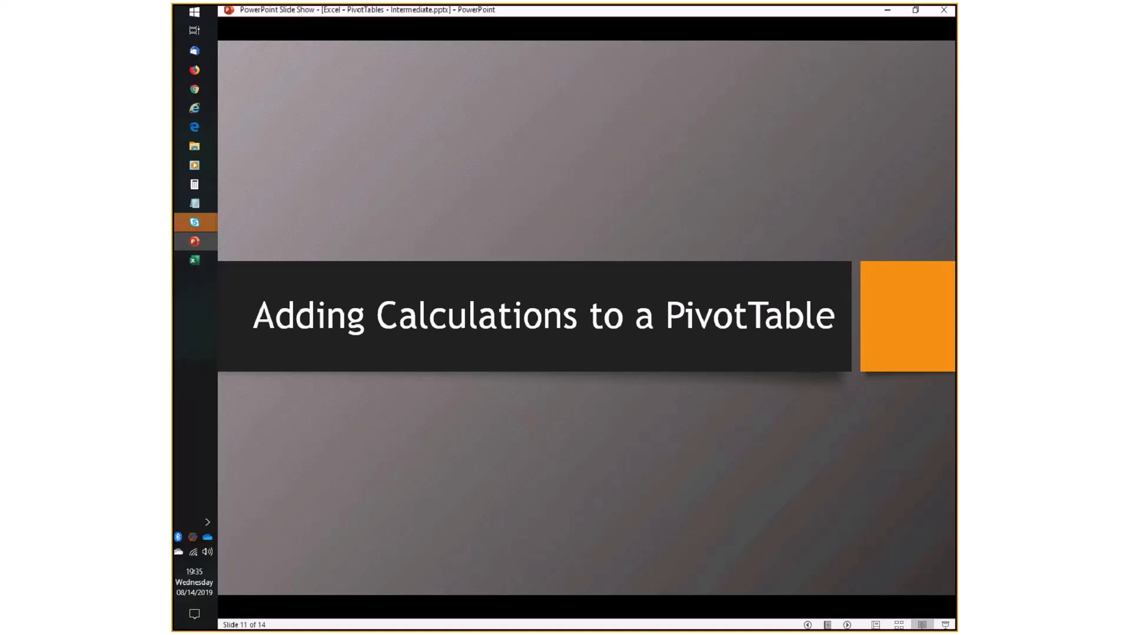
pyautogui.hotkey('alt', 'Tab')
pyautogui.hotkey('alt', 'Tab')
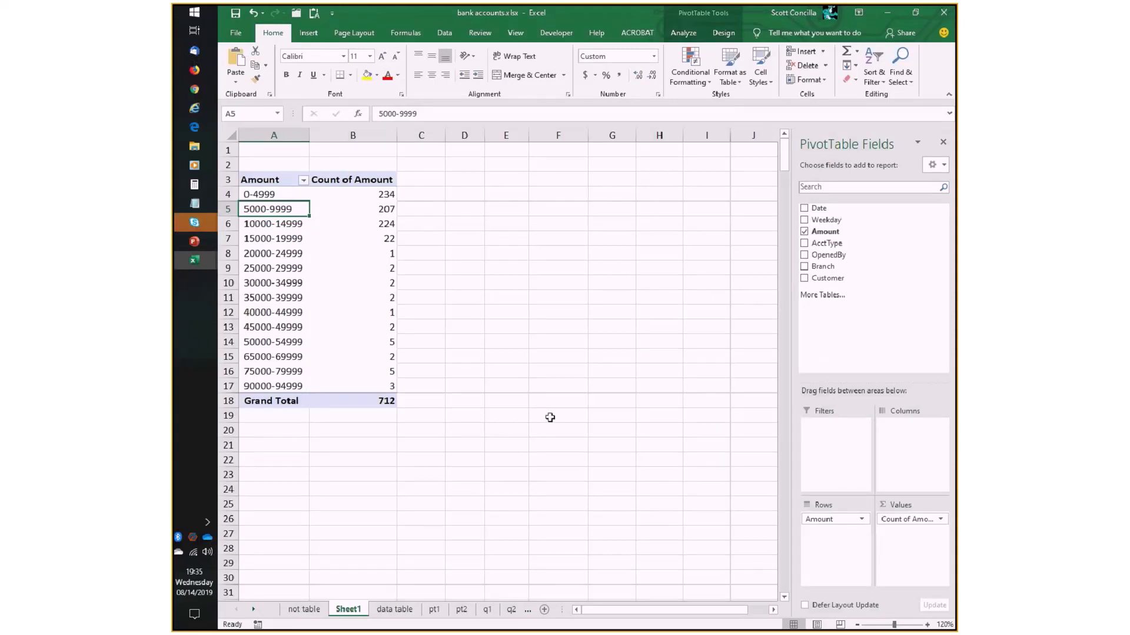
pyautogui.hotkey('alt', 'Tab')
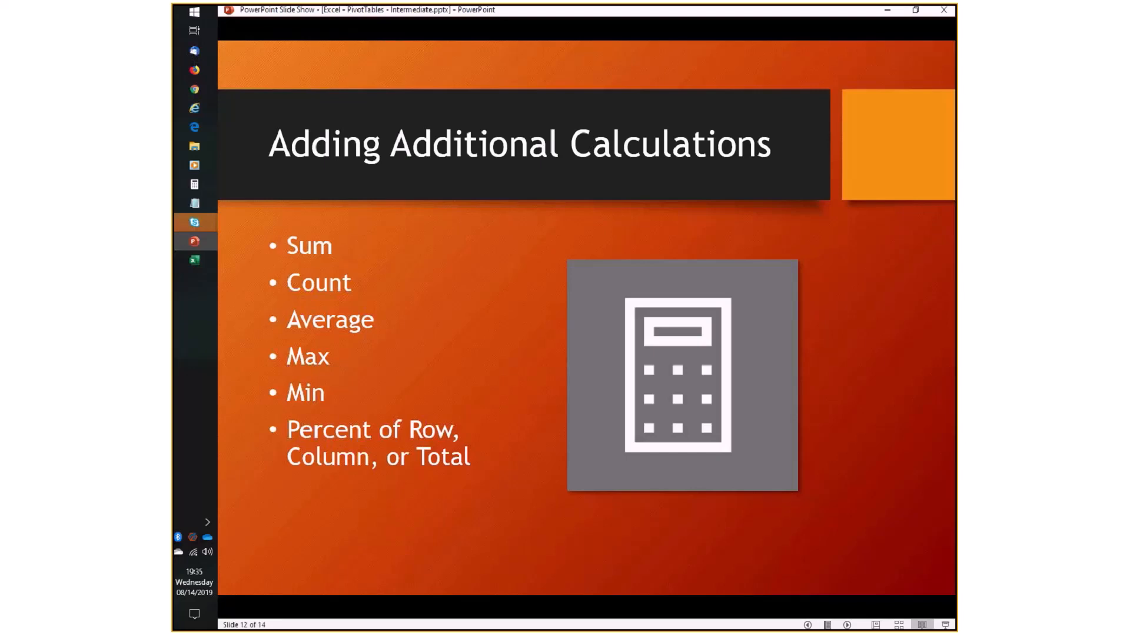
# - Switch to bank accounts.xlsx in Excel and create a PivotTable on a new worksheet from the table on the data table sheet
pyautogui.hotkey('alt', 'Tab')
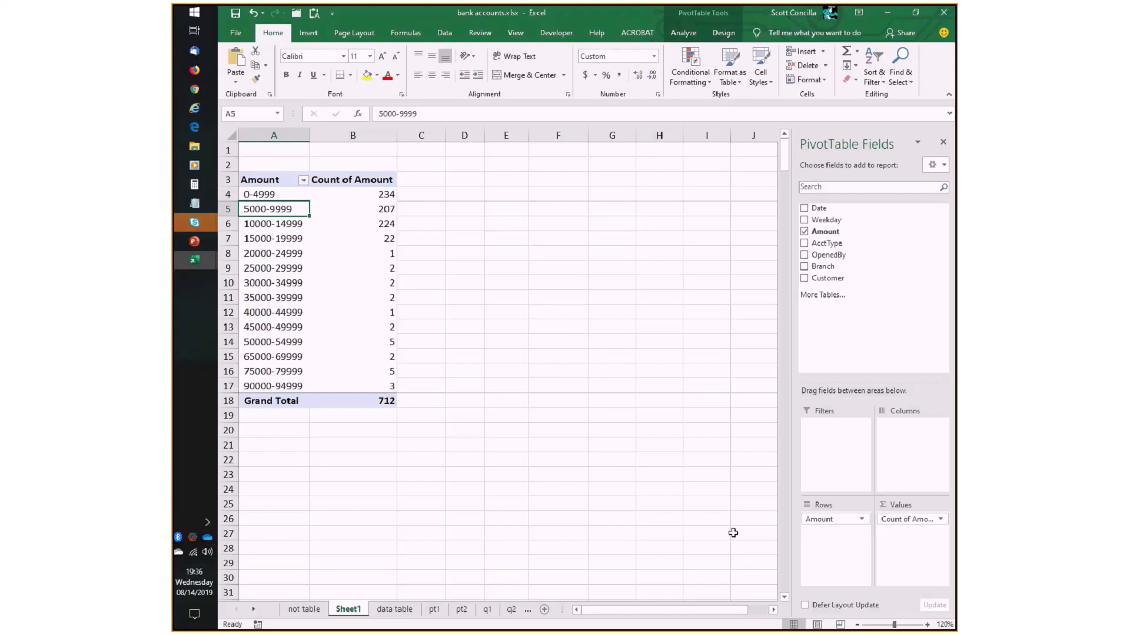
pyautogui.click(398, 609)
pyautogui.click(320, 195)
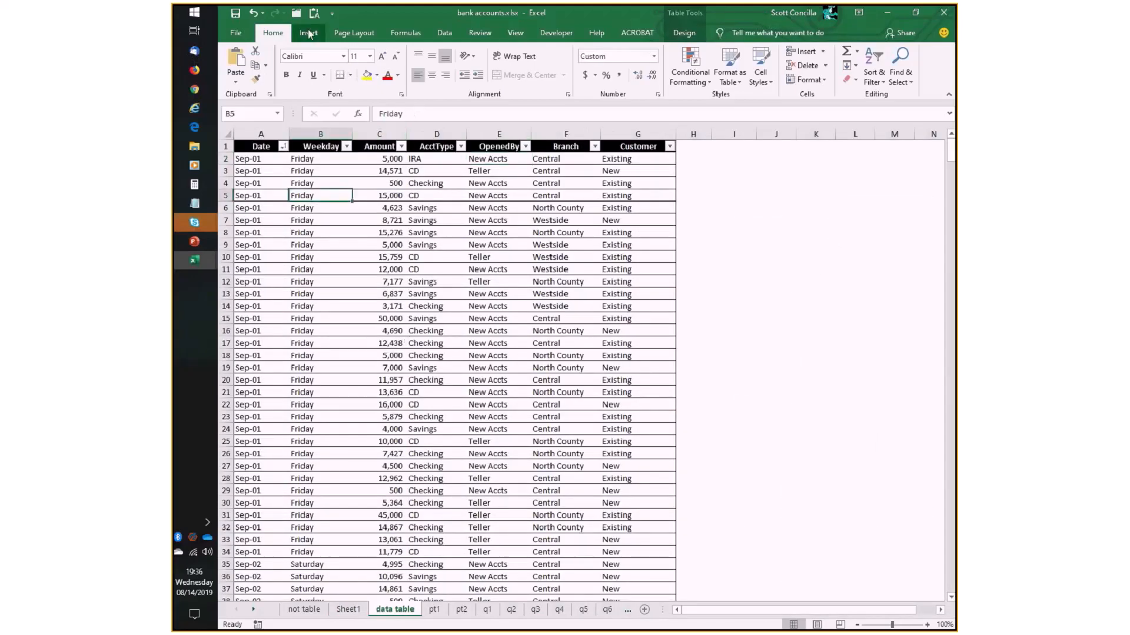
pyautogui.click(308, 33)
pyautogui.click(240, 63)
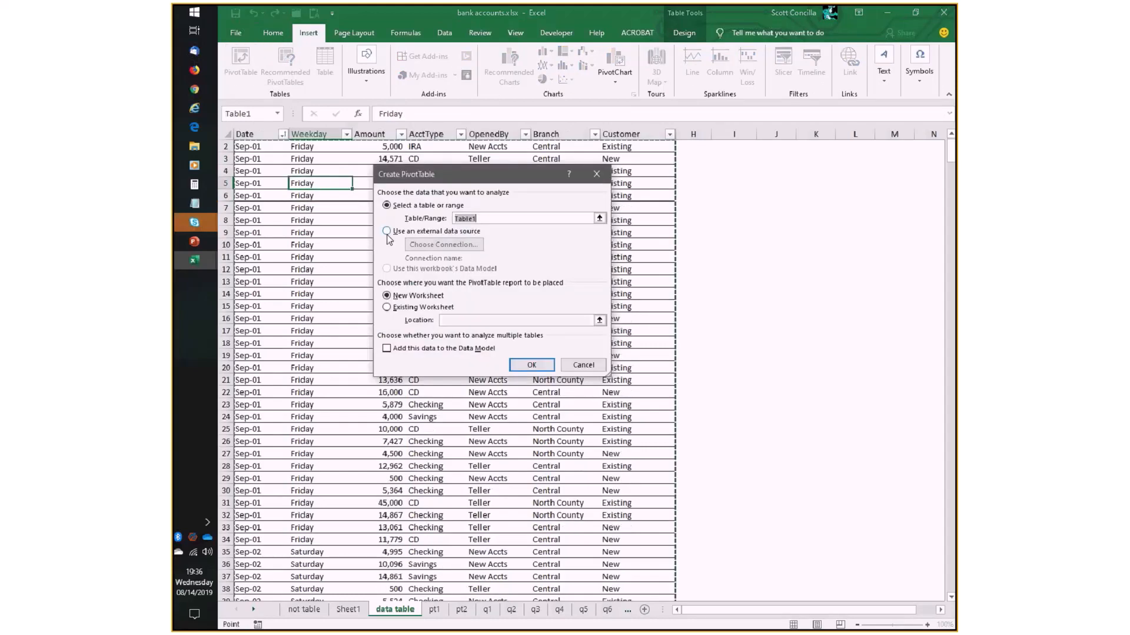
pyautogui.click(531, 365)
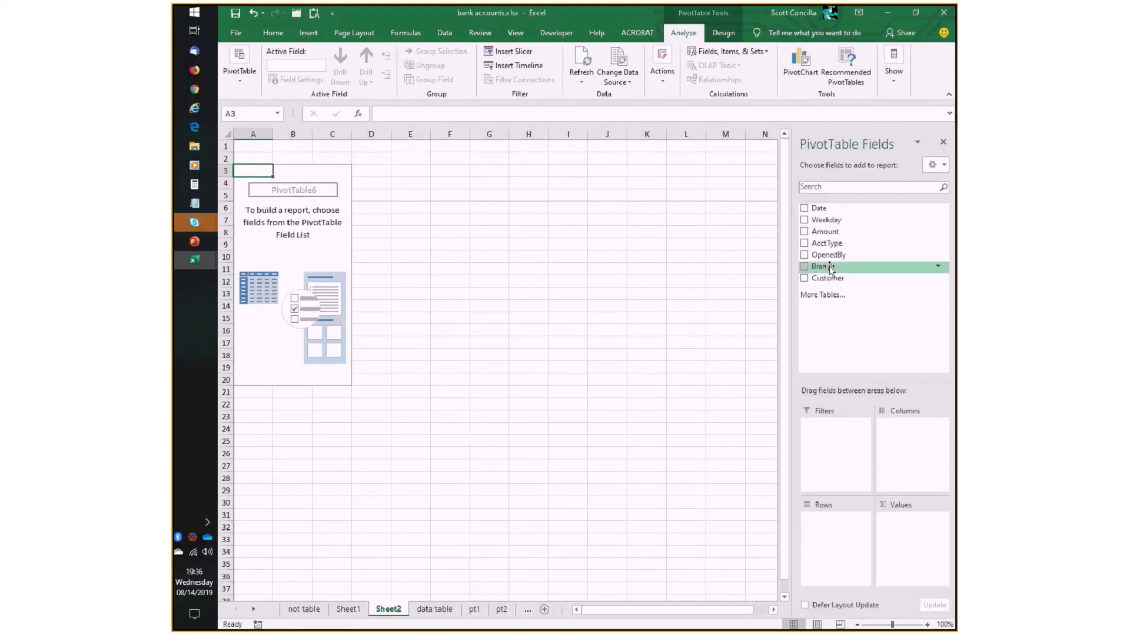
# - Lay out the new PivotTable with Branch as rows, AcctType as columns and Amount as values
pyautogui.moveTo(829, 270); pyautogui.dragTo(839, 523)
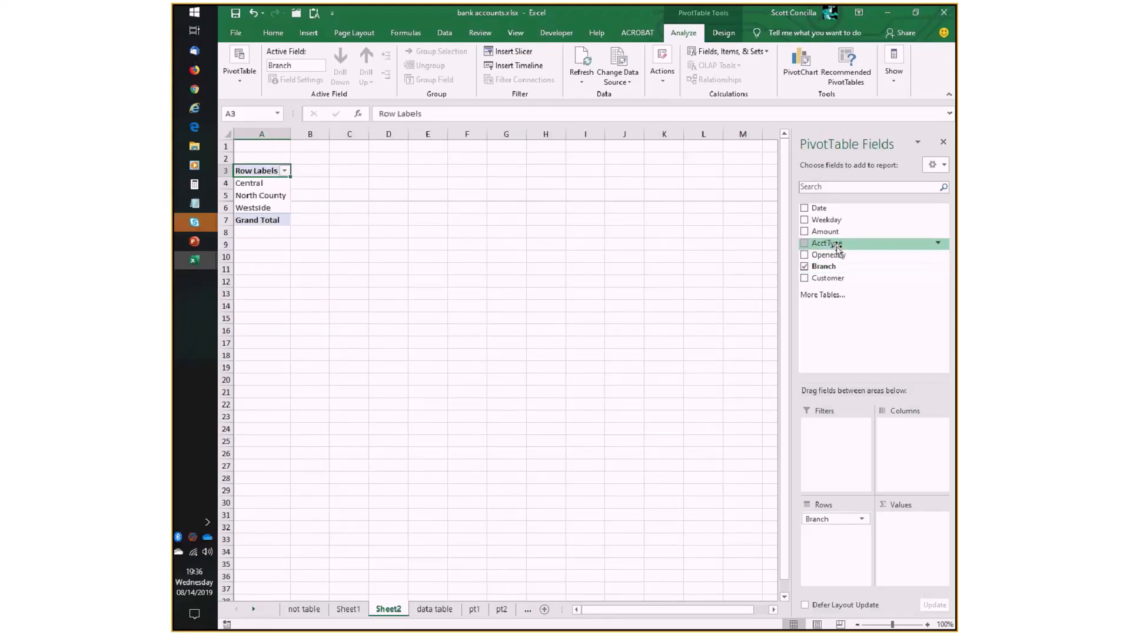
pyautogui.moveTo(829, 243); pyautogui.dragTo(918, 450)
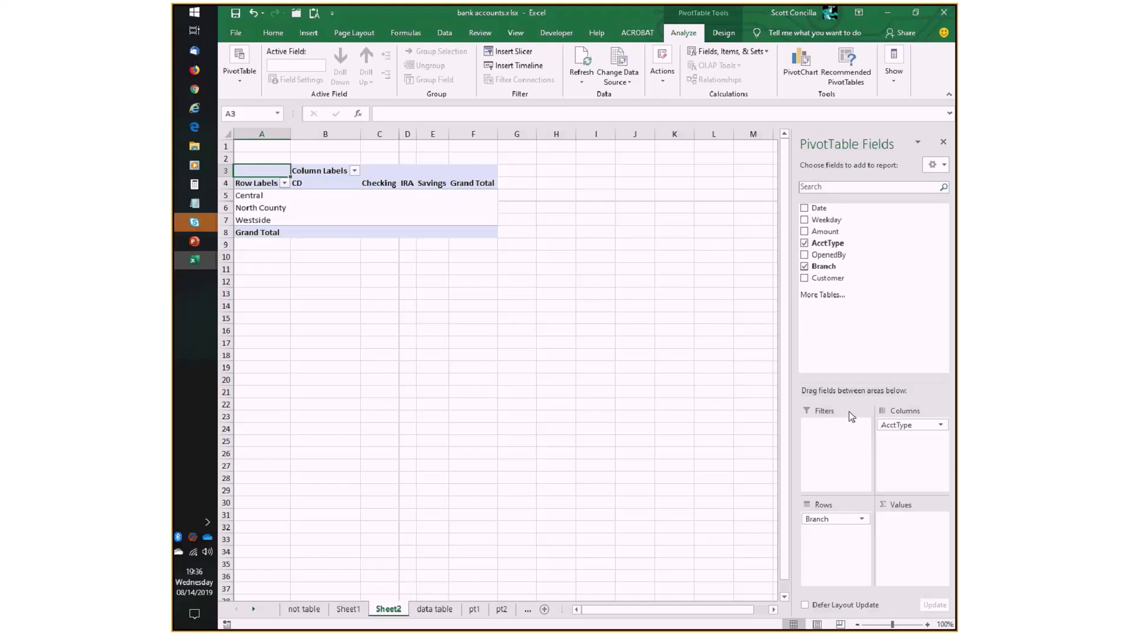
pyautogui.moveTo(825, 231); pyautogui.dragTo(906, 549)
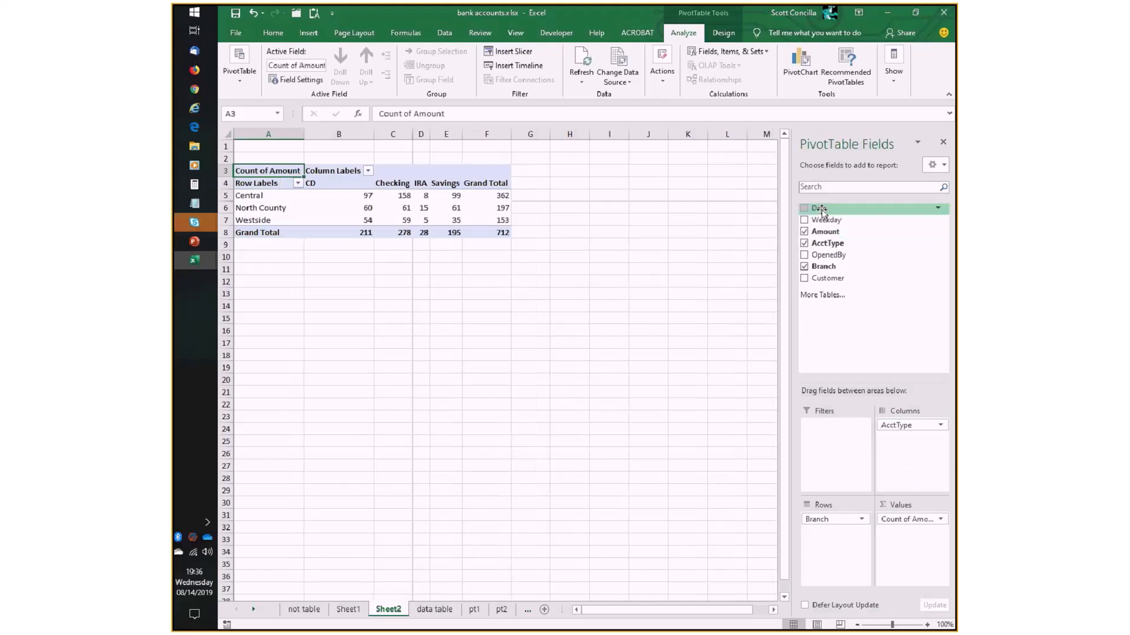
# - Switch the new PivotTable's report layout to Outline Form
pyautogui.click(723, 33)
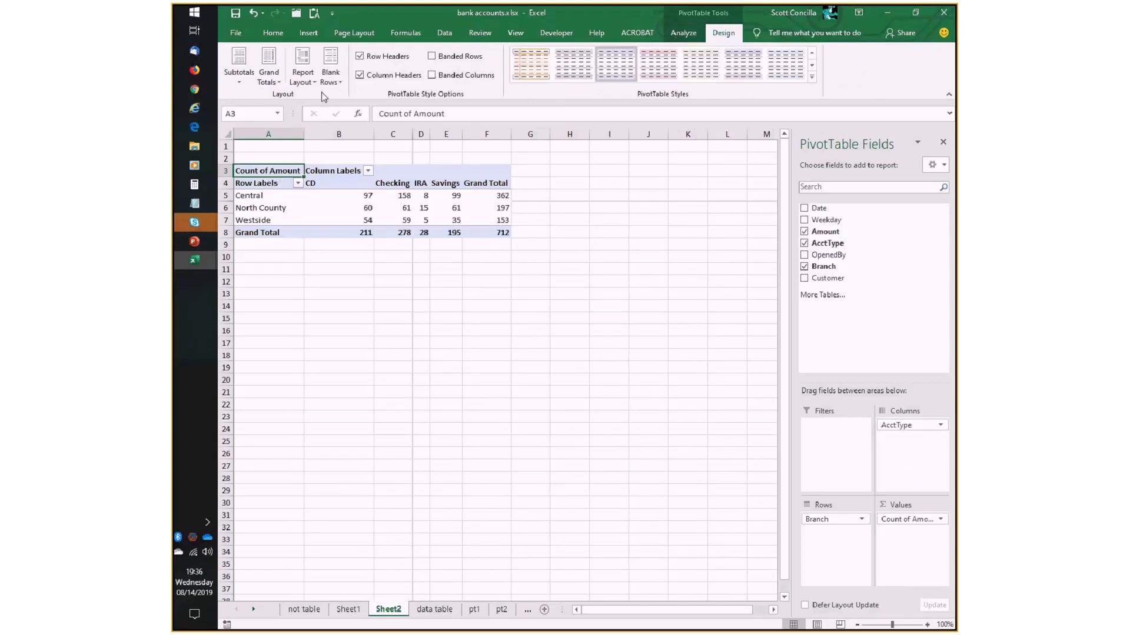
pyautogui.click(304, 76)
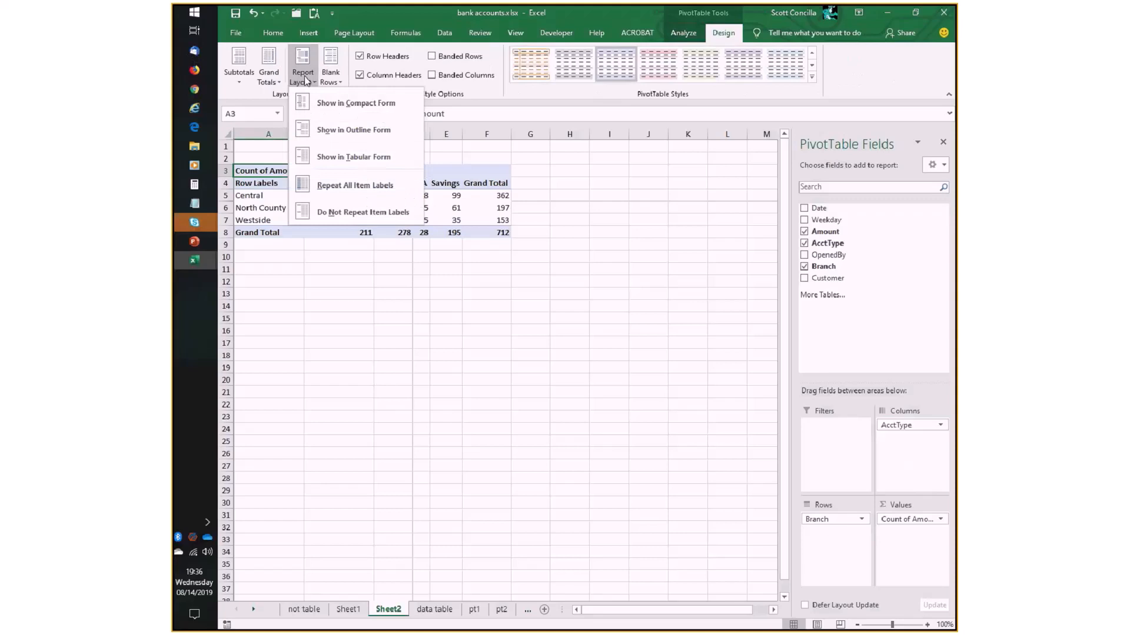
pyautogui.click(321, 137)
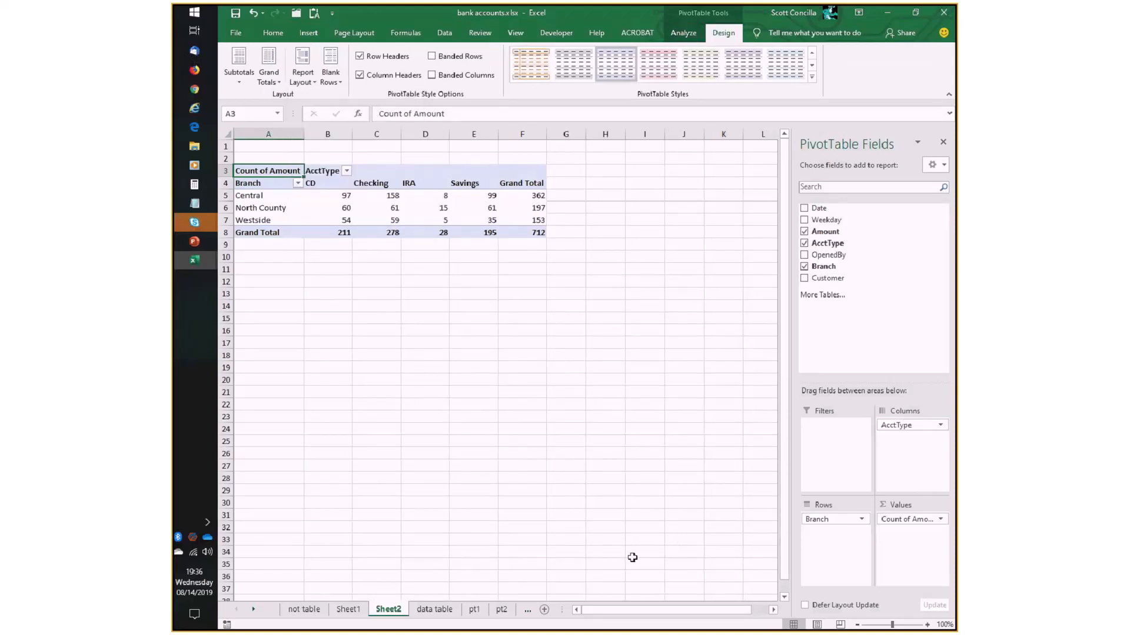
# - Check the source records on the data table sheet and set the Sheet2 PivotTable's Amount values to summarize by Sum
pyautogui.click(432, 610)
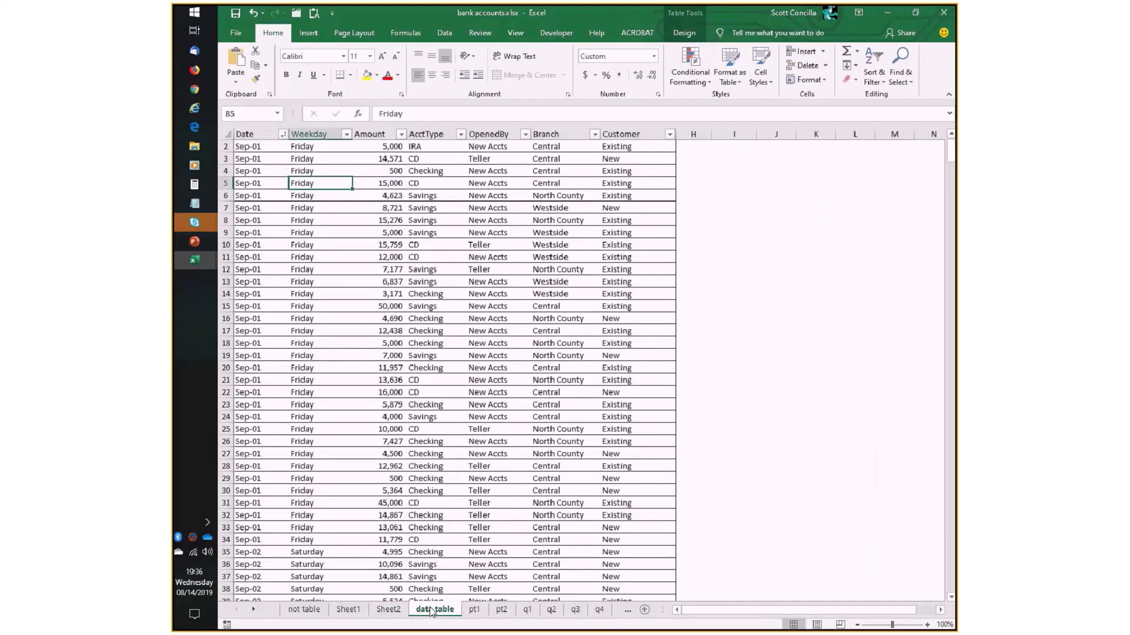
pyautogui.scroll(1, 430, 612)
pyautogui.click(387, 610)
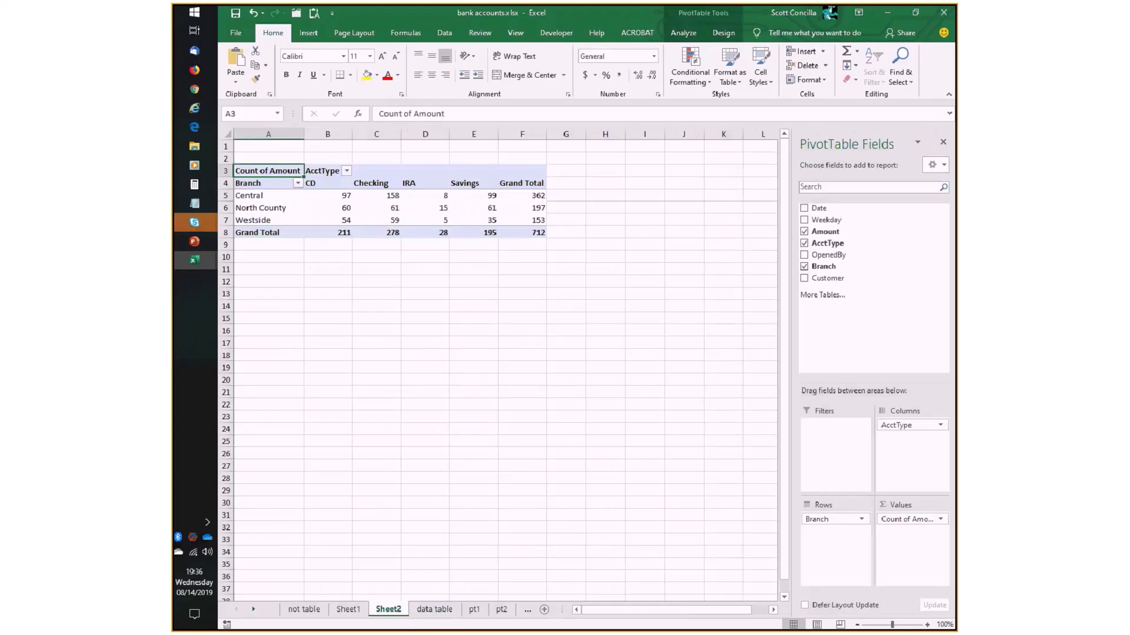
pyautogui.click(912, 519)
pyautogui.click(871, 505)
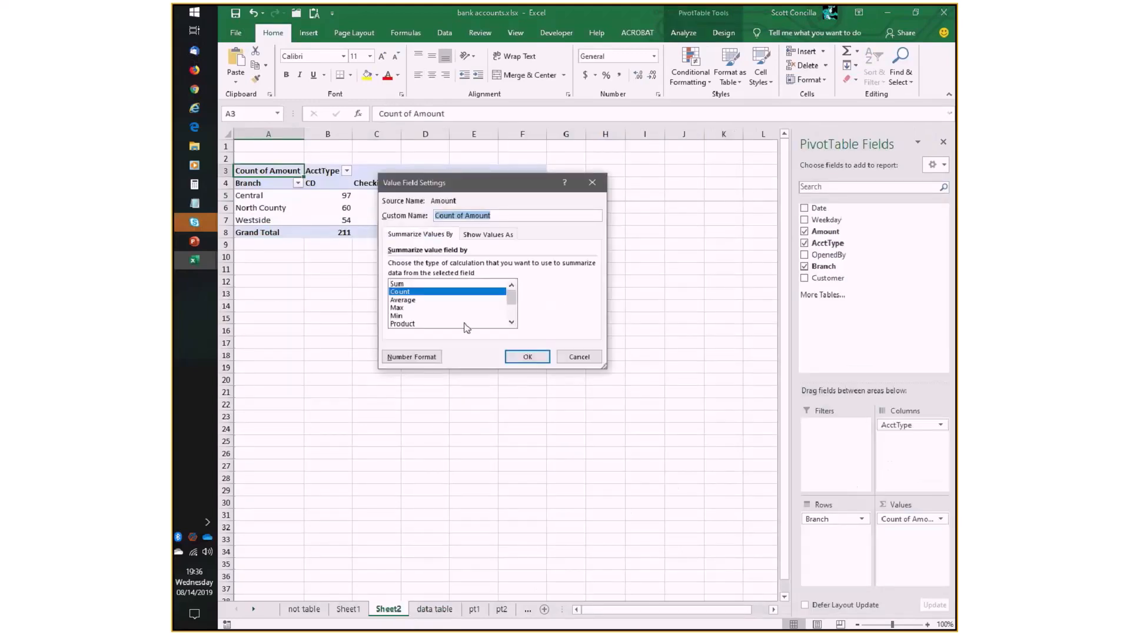
pyautogui.click(400, 284)
pyautogui.click(527, 357)
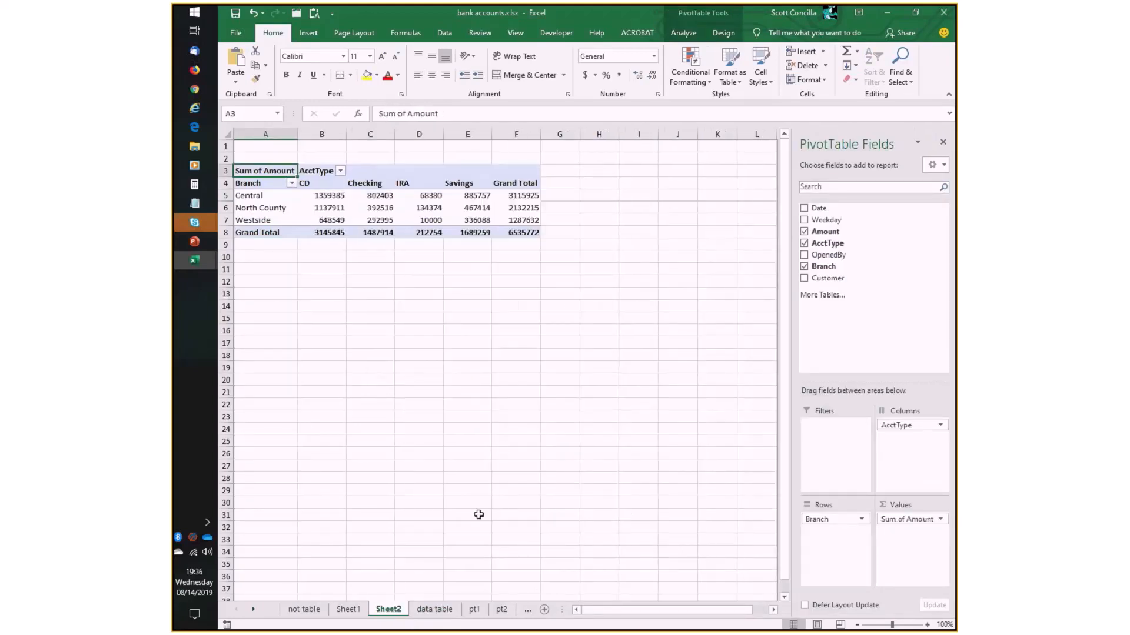
# - Apply the Accounting number format to the PivotTable's Sum of Amount values
pyautogui.click(940, 519)
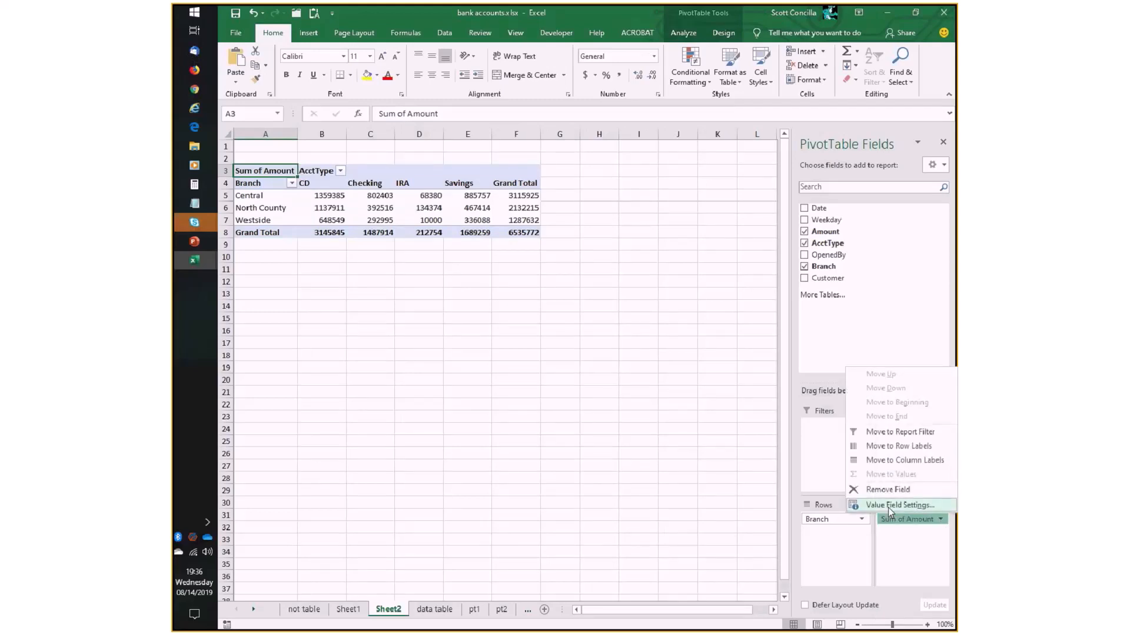
pyautogui.click(888, 505)
pyautogui.click(412, 359)
pyautogui.click(357, 204)
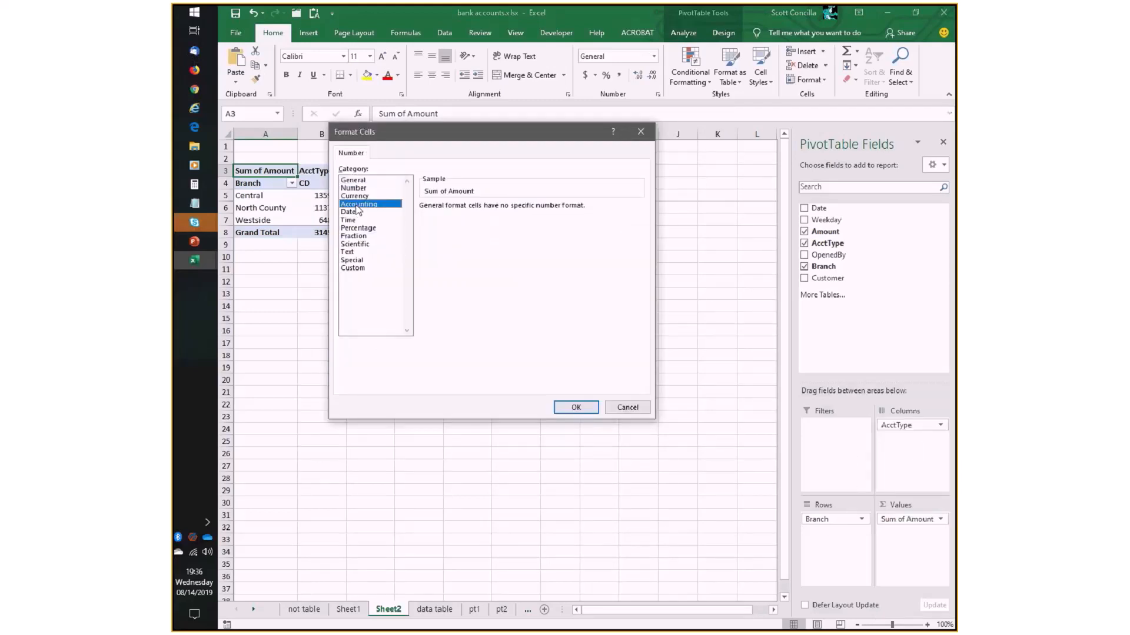
pyautogui.click(576, 408)
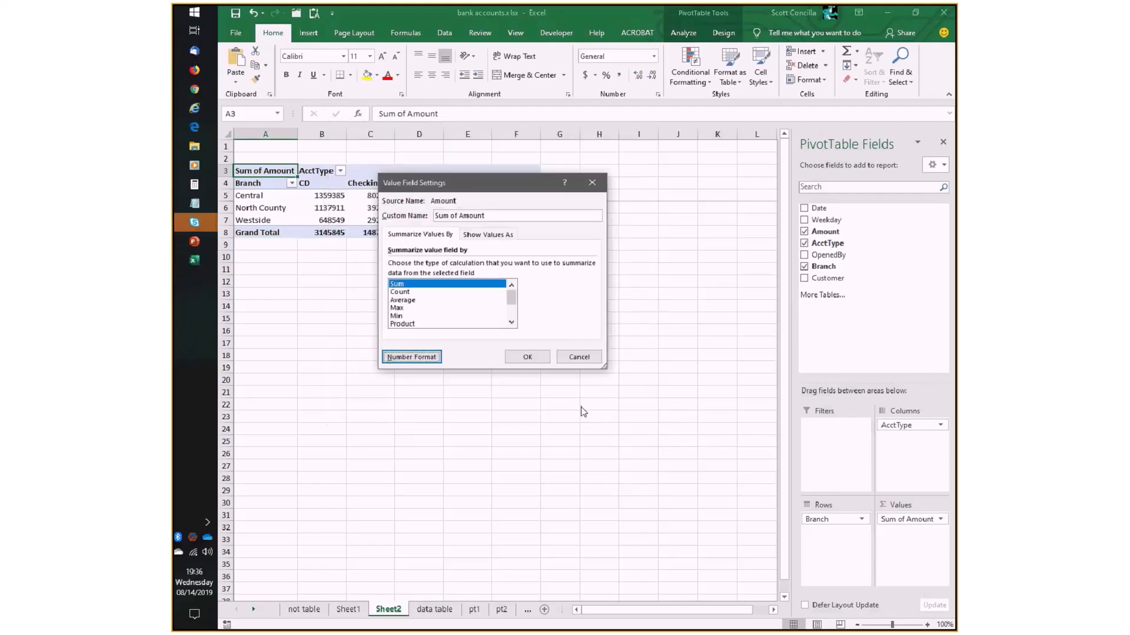
pyautogui.click(527, 355)
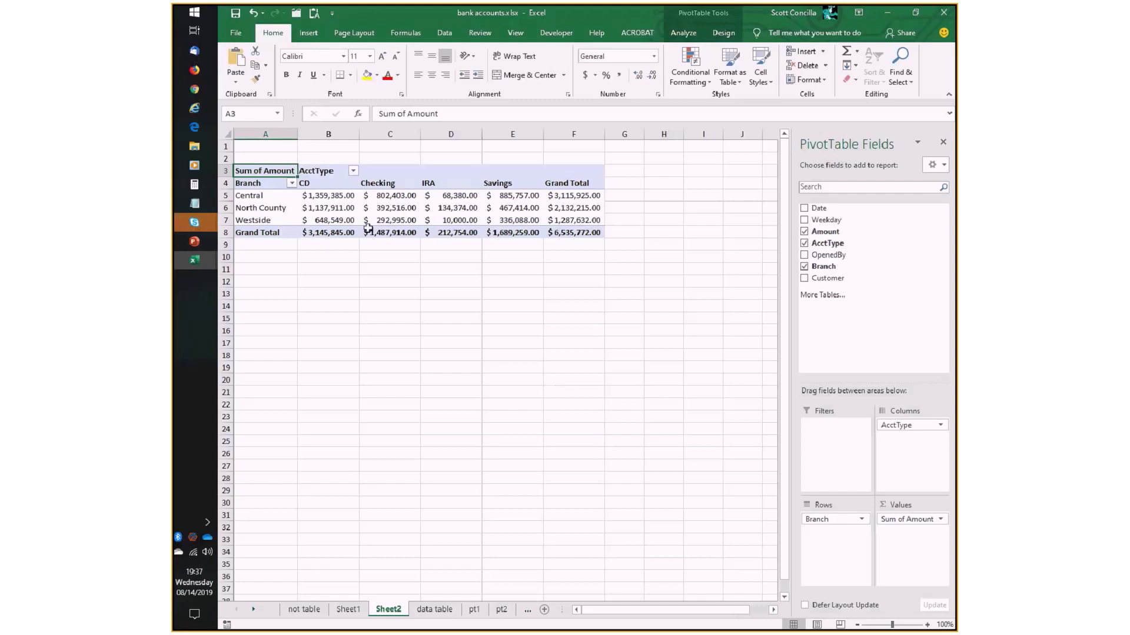
# - Examine the Central CD total and compare the Sum, Count and Average summary functions in the Amount value field settings
pyautogui.click(341, 199)
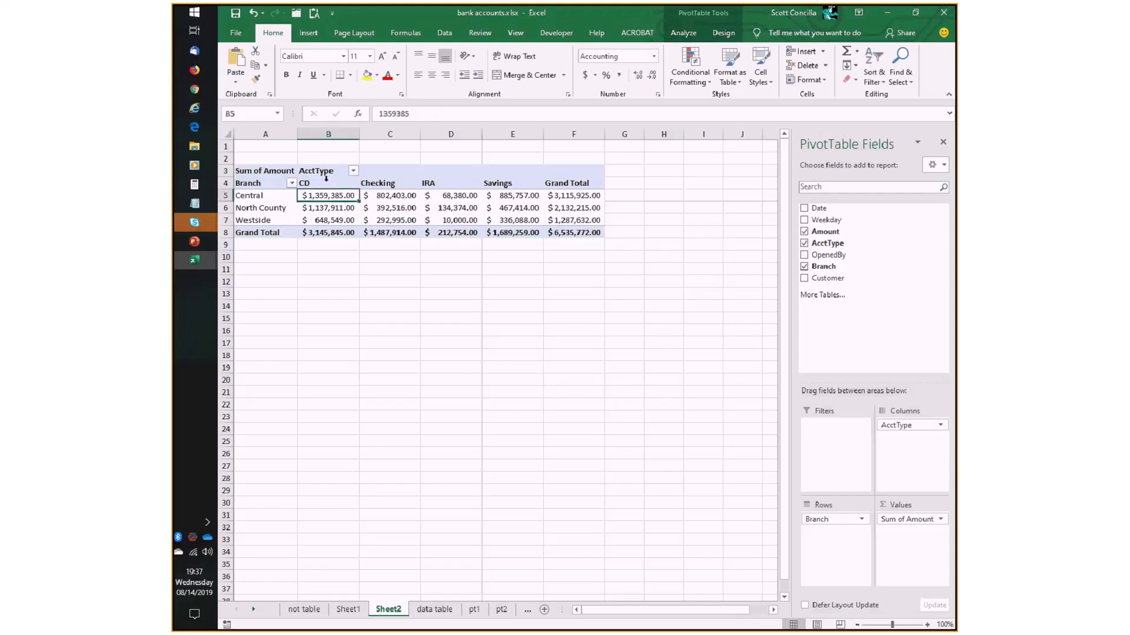
pyautogui.moveTo(336, 204)
pyautogui.moveTo(345, 197)
pyautogui.moveTo(451, 238)
pyautogui.click(940, 519)
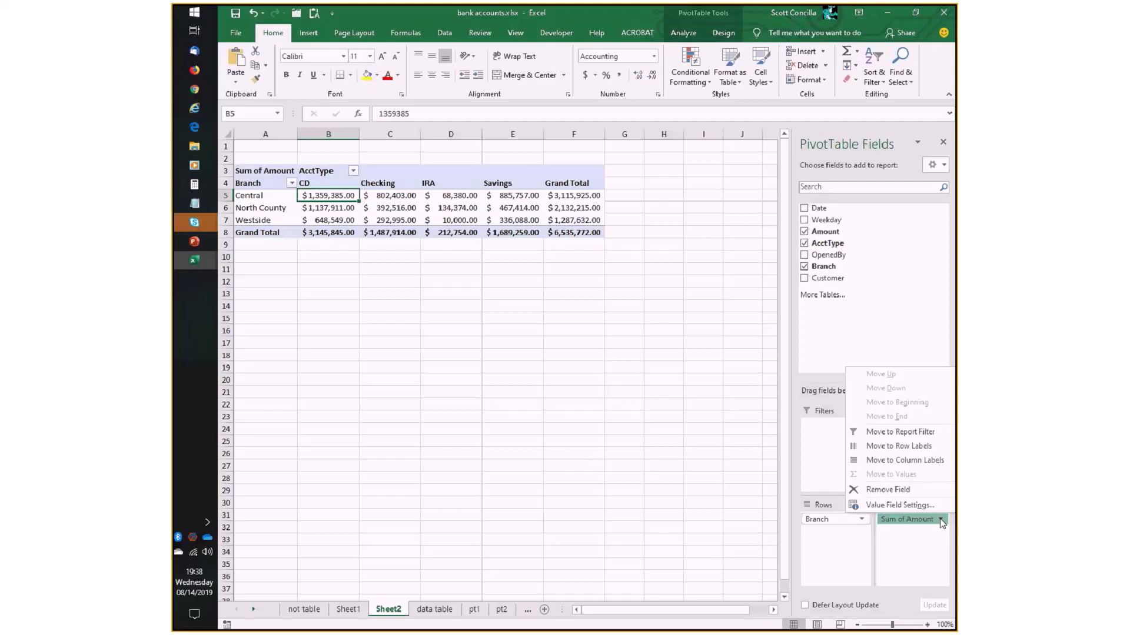
pyautogui.click(860, 502)
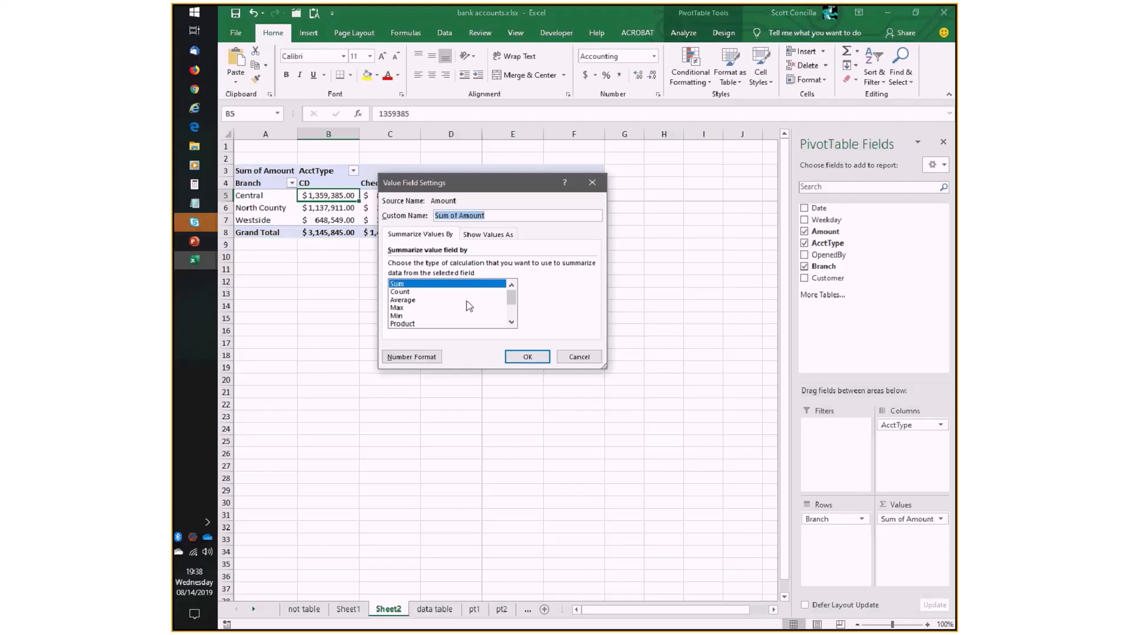
pyautogui.moveTo(513, 303)
pyautogui.mouseDown()
pyautogui.moveTo(514, 322)
pyautogui.moveTo(512, 292)
pyautogui.mouseUp()
pyautogui.click(414, 292)
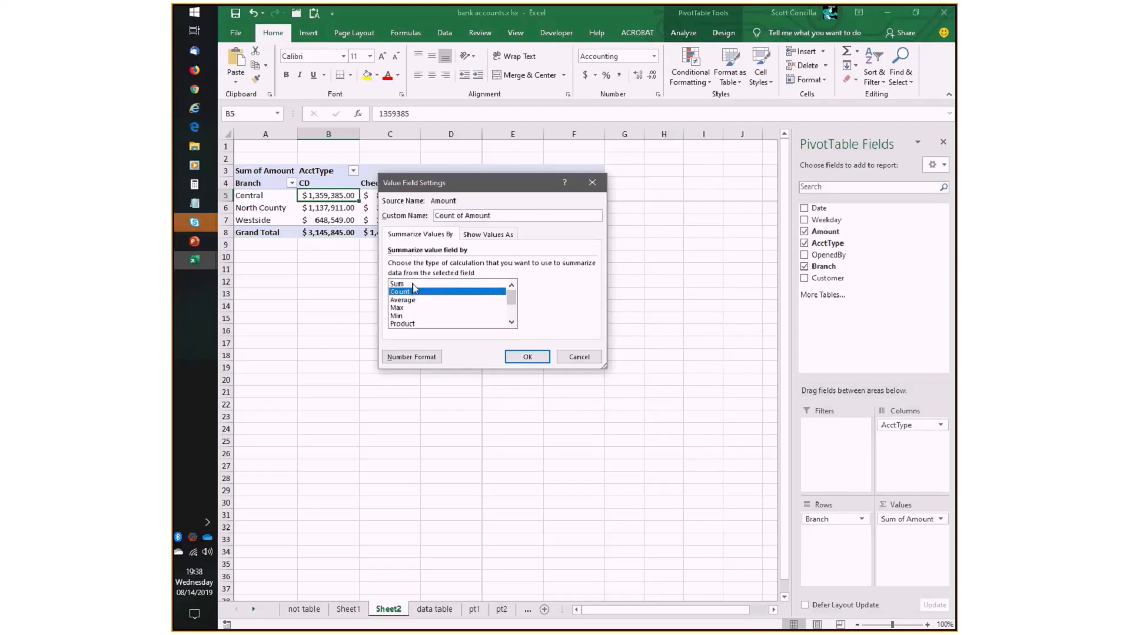
pyautogui.click(414, 284)
pyautogui.click(416, 293)
pyautogui.click(417, 284)
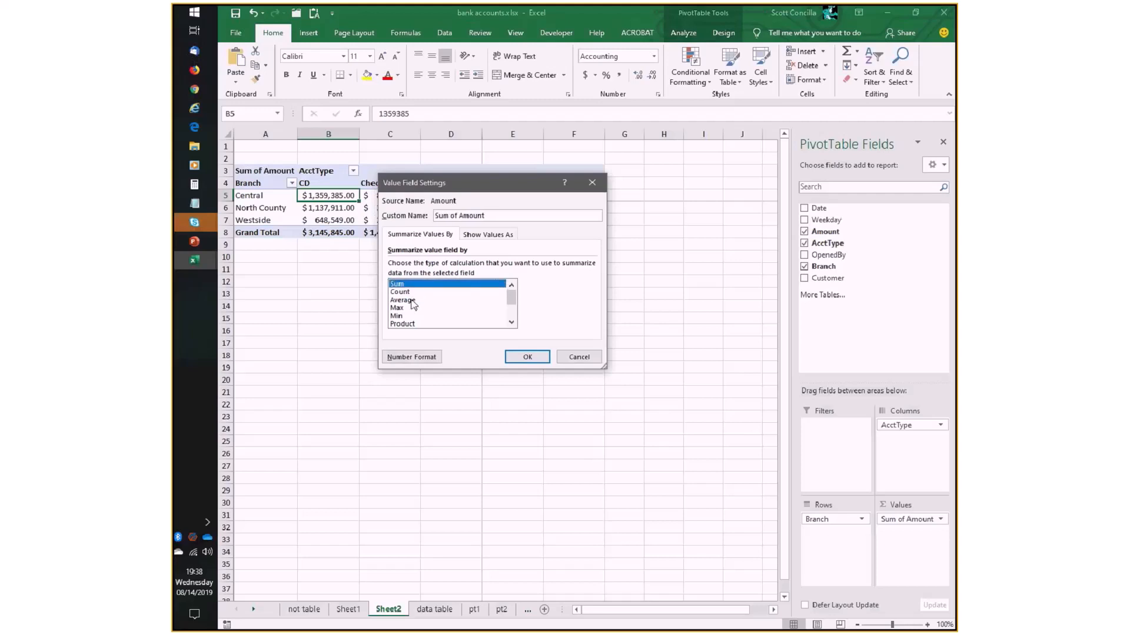
pyautogui.click(415, 292)
pyautogui.click(415, 301)
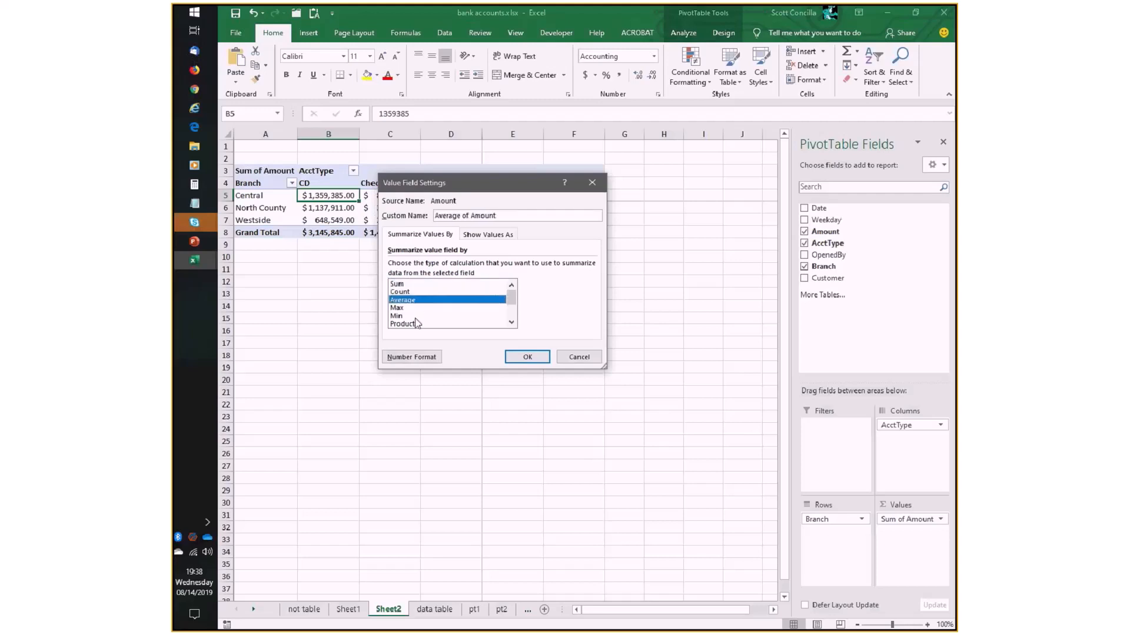
pyautogui.click(419, 284)
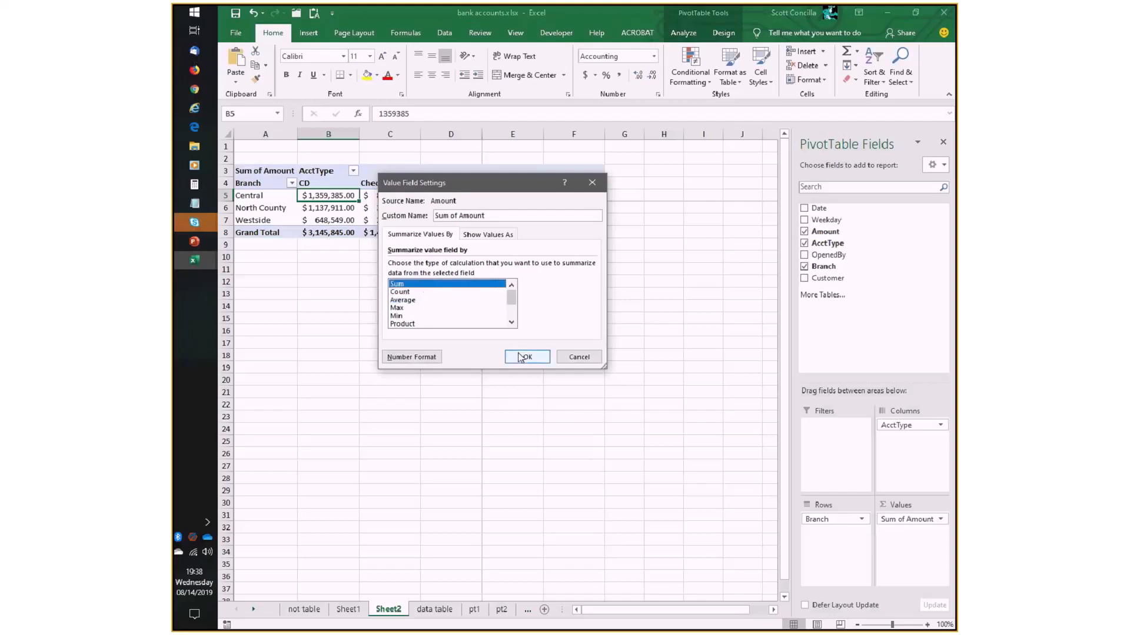
pyautogui.click(572, 358)
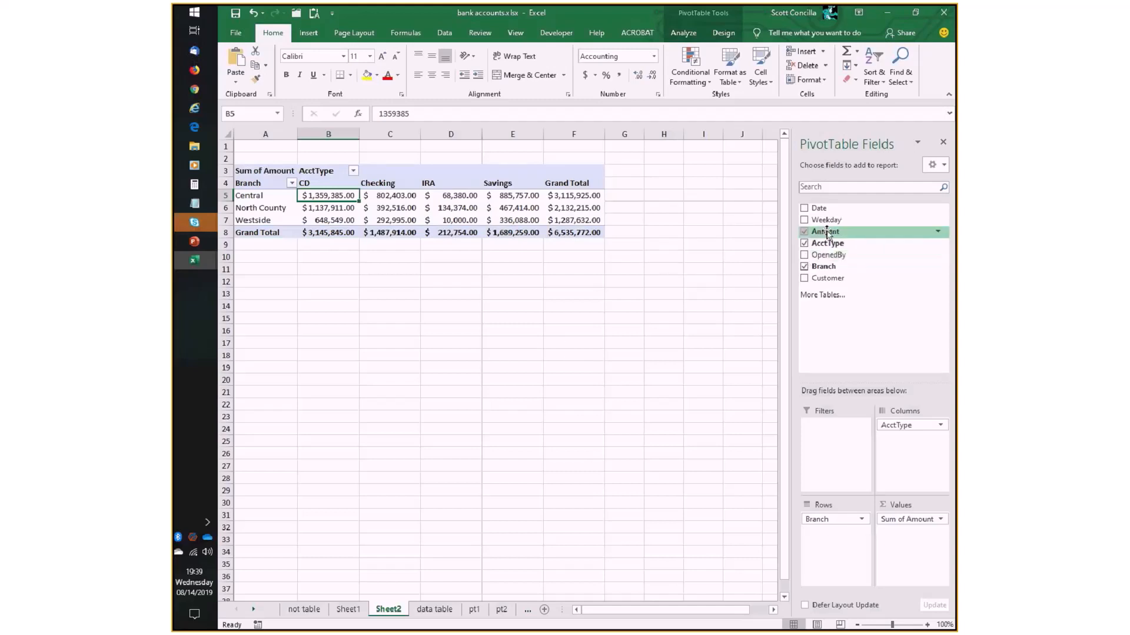
# - Add the Amount field a second time to the PivotTable's values, beneath Sum of Amount
pyautogui.moveTo(827, 235); pyautogui.dragTo(904, 562)
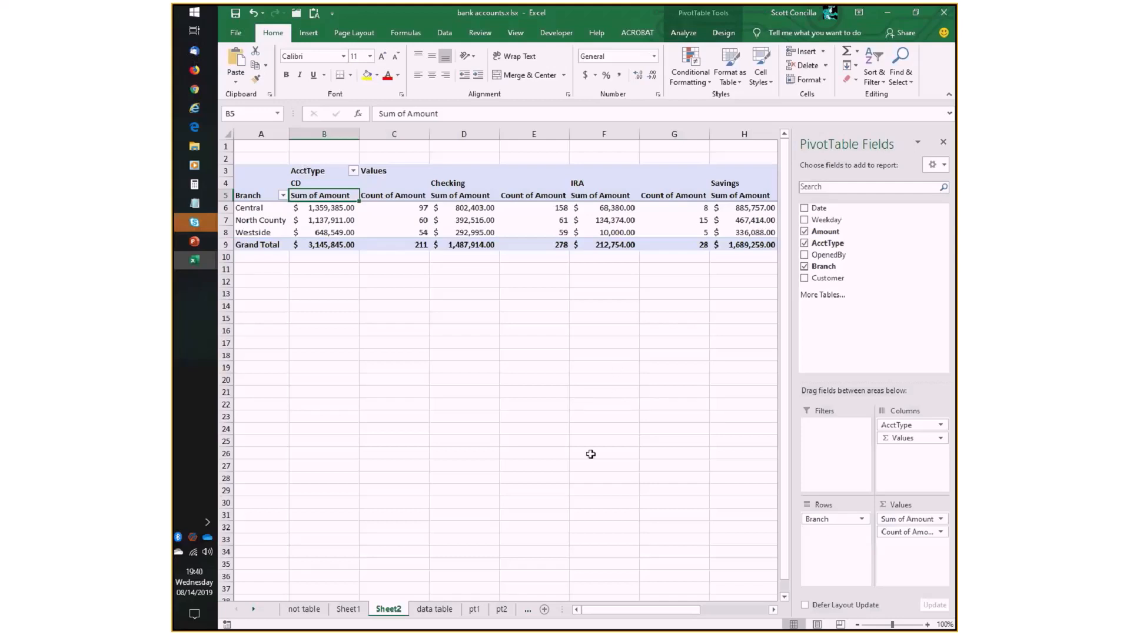
# - Move the Values field from the columns to the rows beneath Branch and check Central's CD sum and count
pyautogui.moveTo(624, 616)
pyautogui.mouseDown()
pyautogui.moveTo(739, 621)
pyautogui.moveTo(624, 613)
pyautogui.mouseUp()
pyautogui.moveTo(904, 440); pyautogui.dragTo(831, 540)
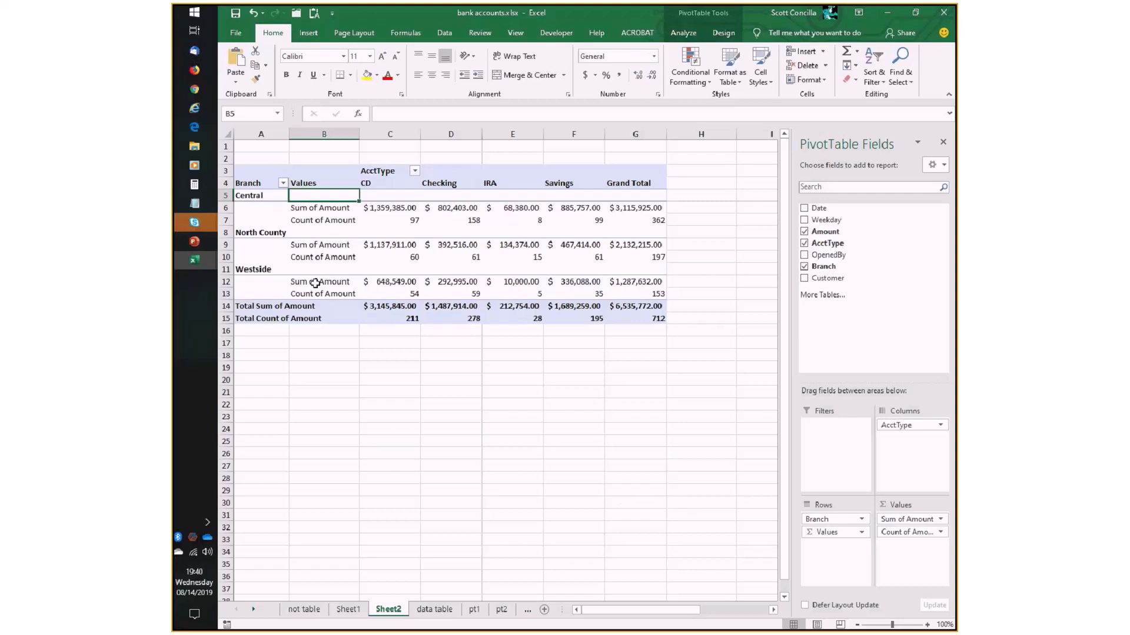
pyautogui.click(253, 196)
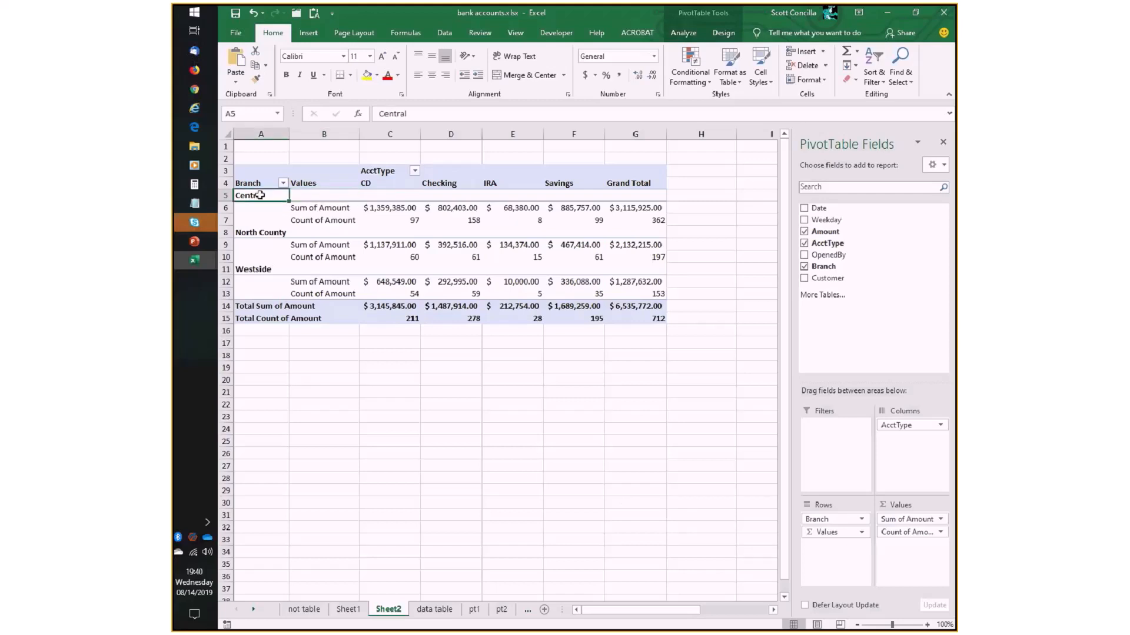
pyautogui.click(377, 209)
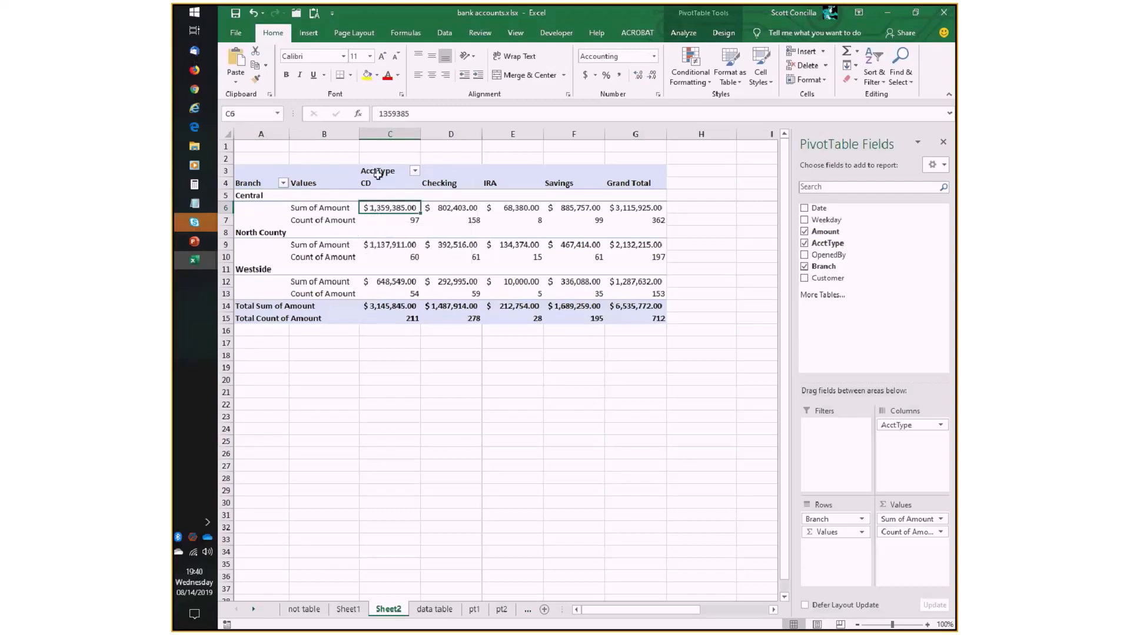
pyautogui.click(386, 222)
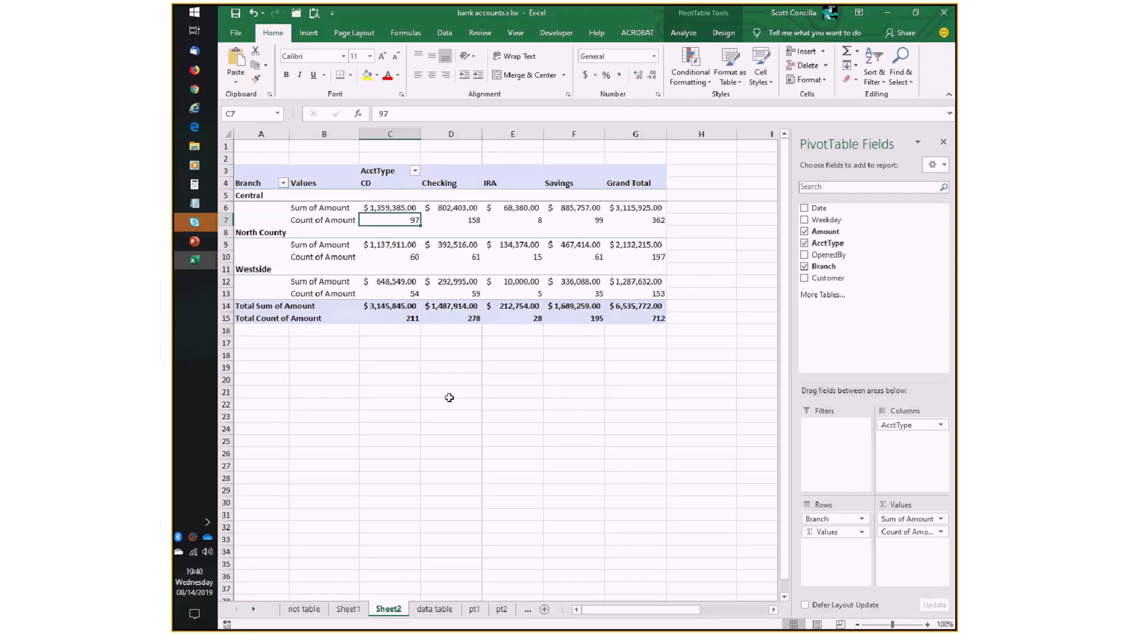
pyautogui.click(391, 207)
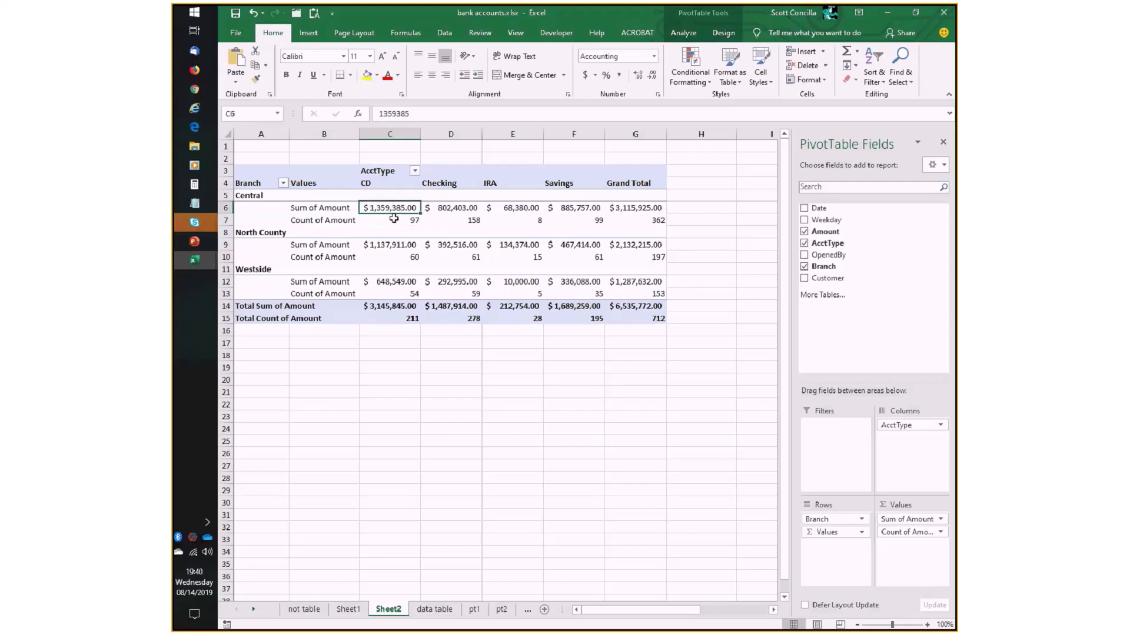
pyautogui.click(391, 220)
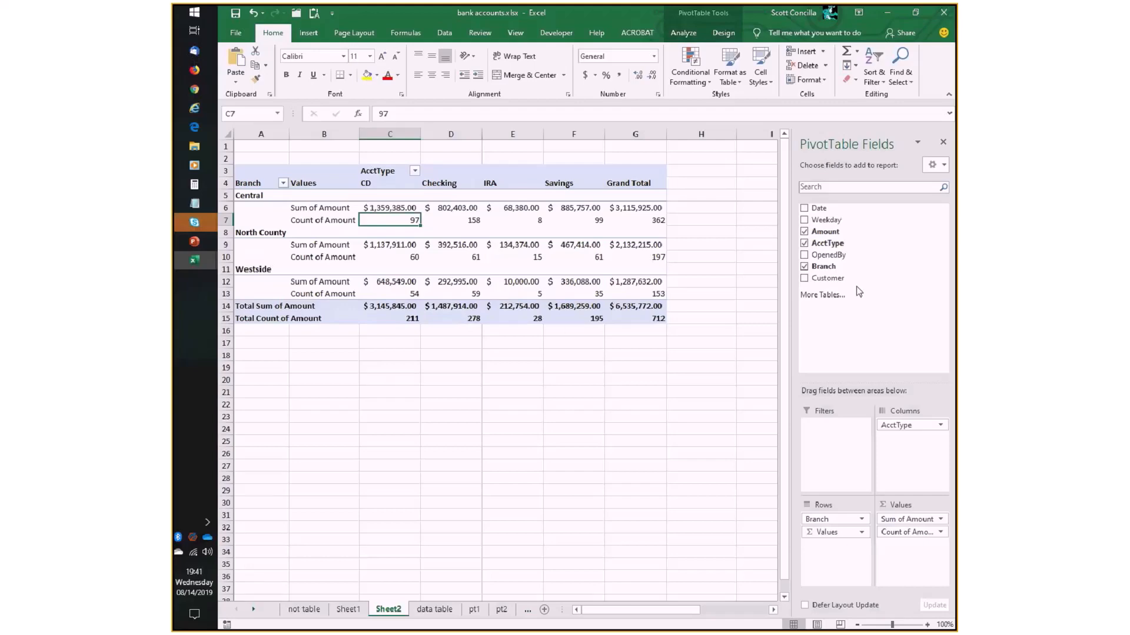
# - Add the Amount field a third time to the PivotTable's values and summarize it by Average
pyautogui.moveTo(825, 232); pyautogui.dragTo(912, 550)
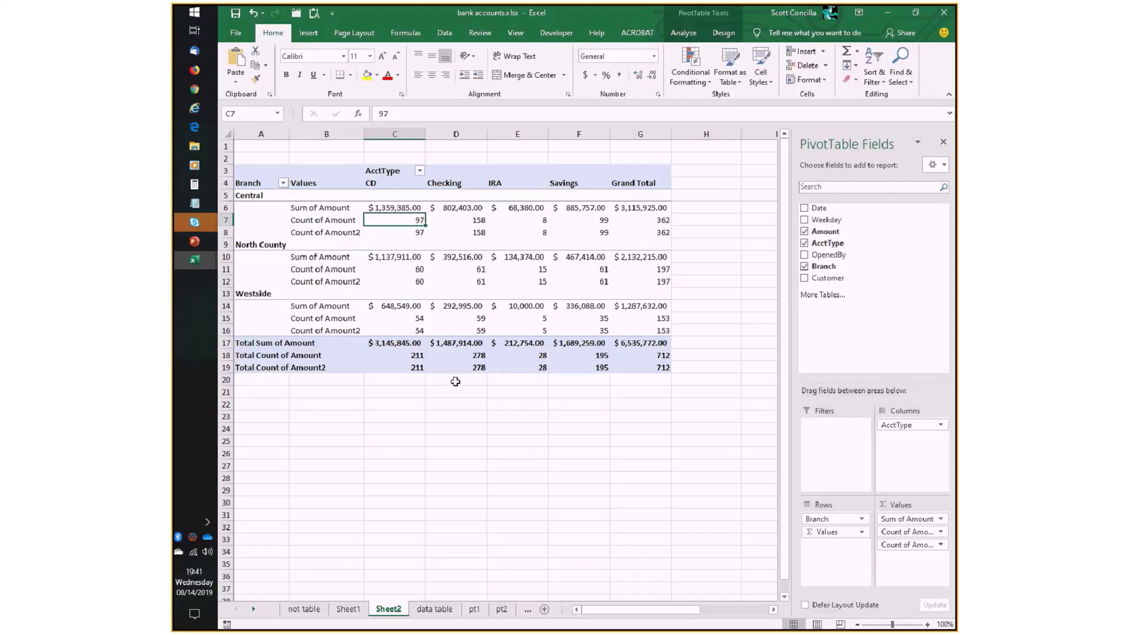
pyautogui.click(890, 545)
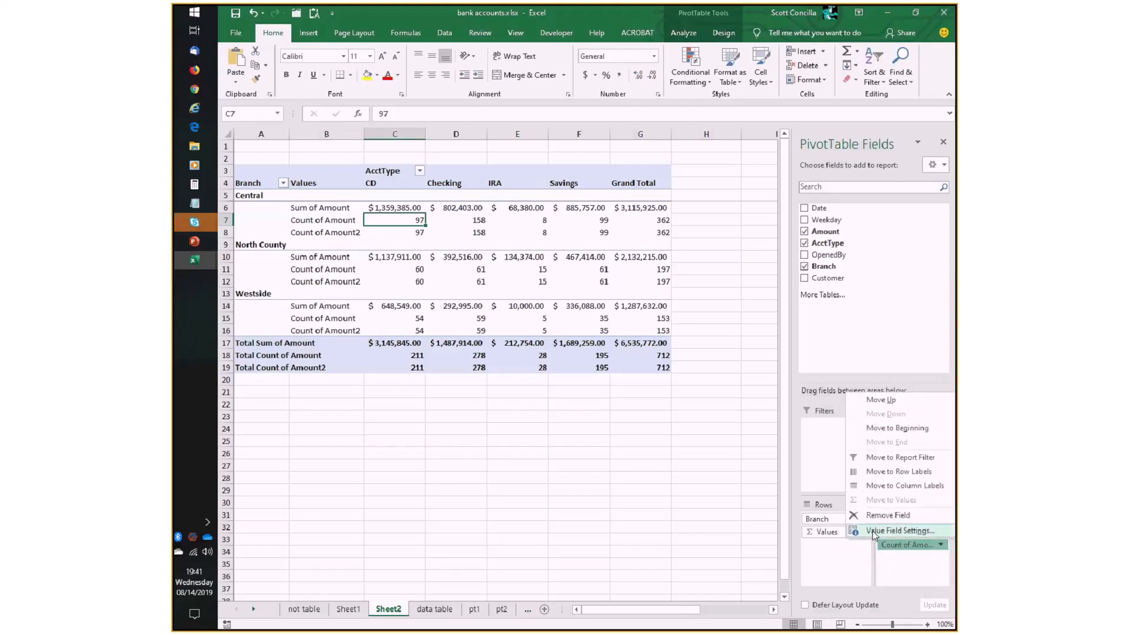
pyautogui.click(874, 531)
pyautogui.click(405, 301)
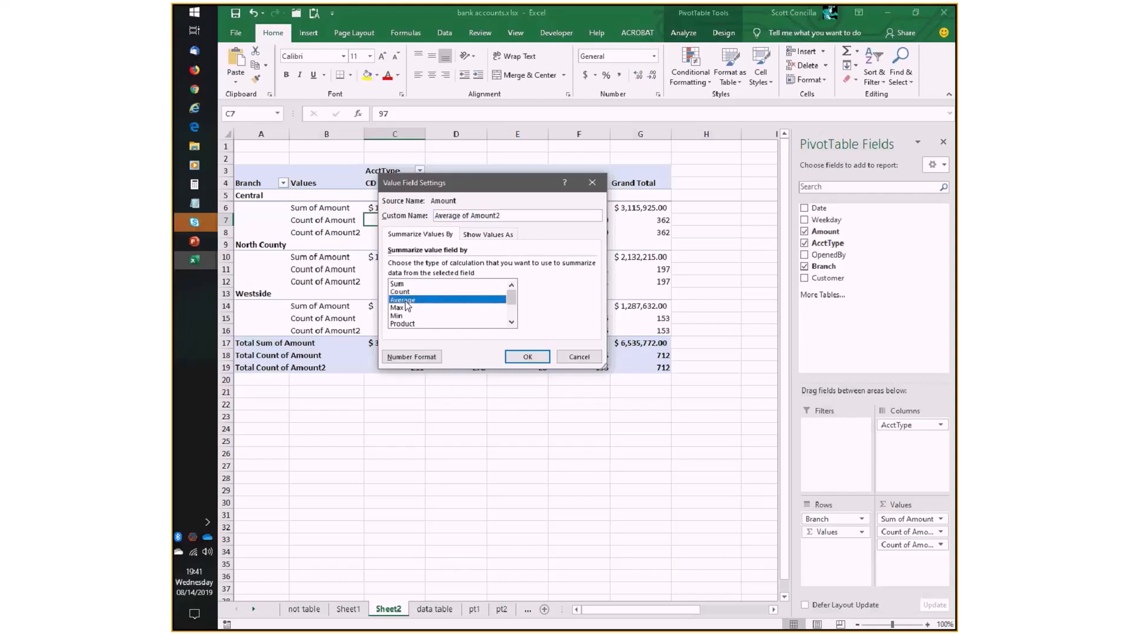
pyautogui.click(527, 357)
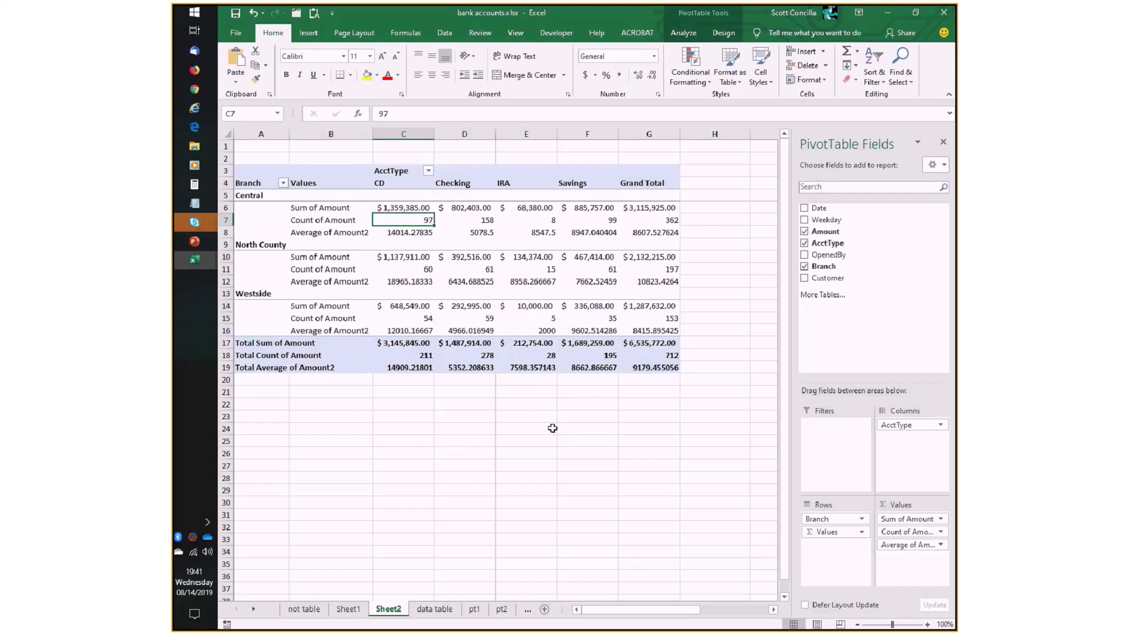
# - Apply the Accounting number format to the Average of Amount2 value field
pyautogui.click(940, 545)
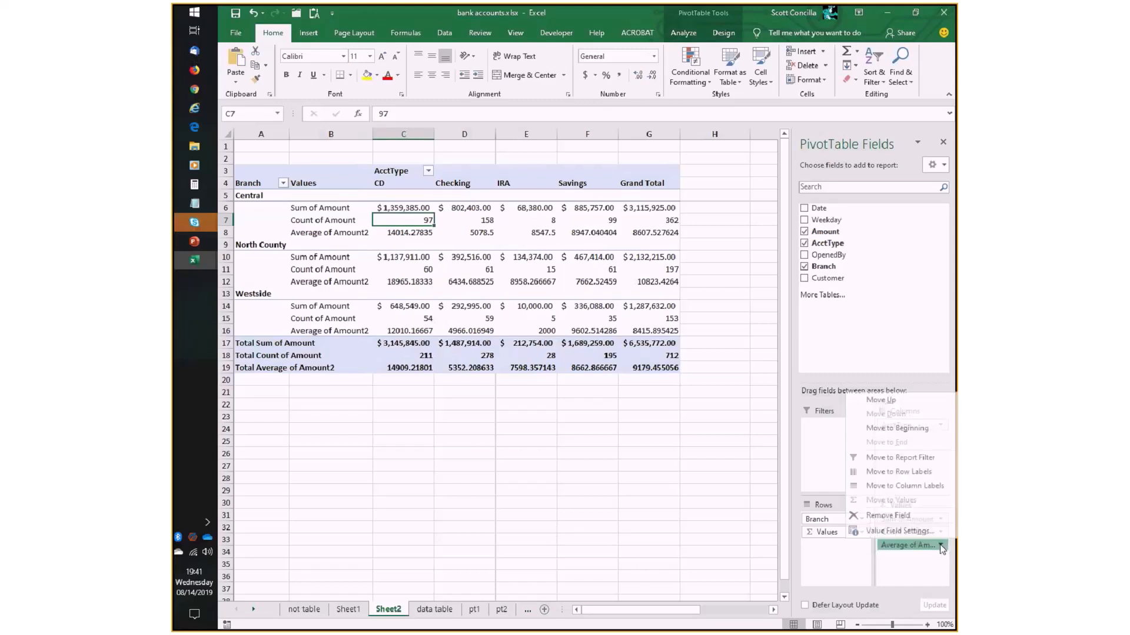
pyautogui.click(899, 531)
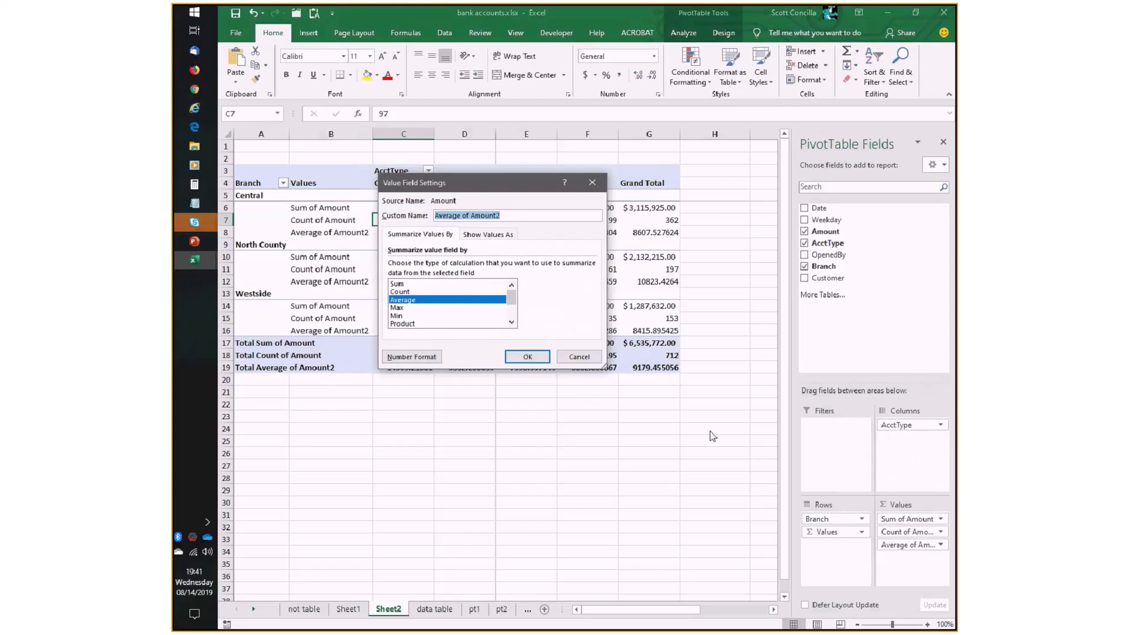
pyautogui.click(415, 357)
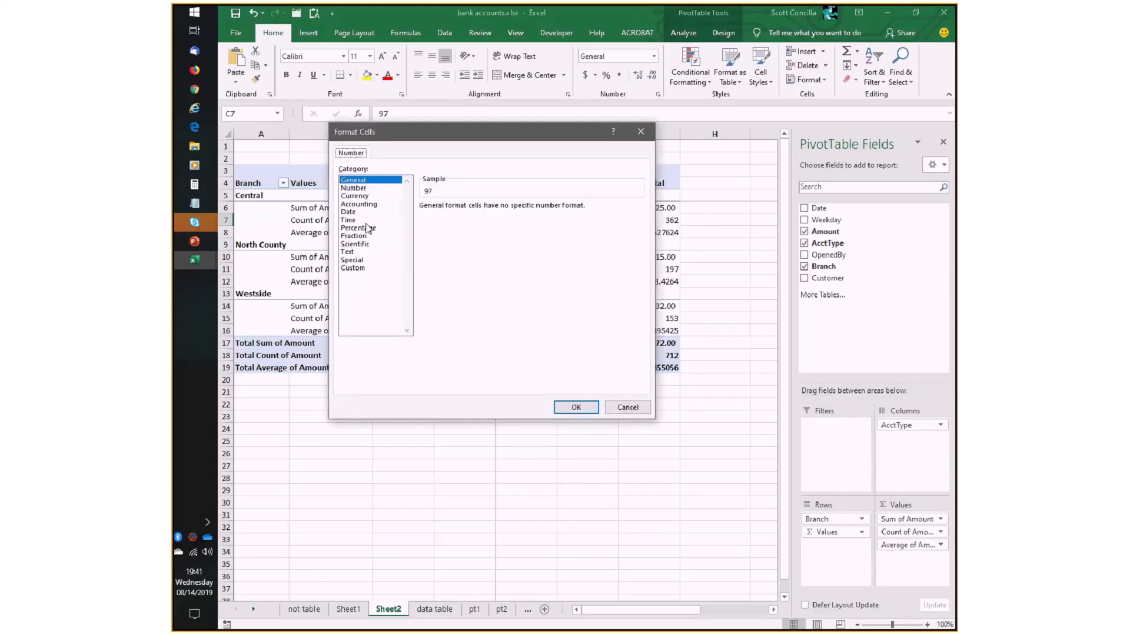
pyautogui.click(358, 204)
pyautogui.click(576, 407)
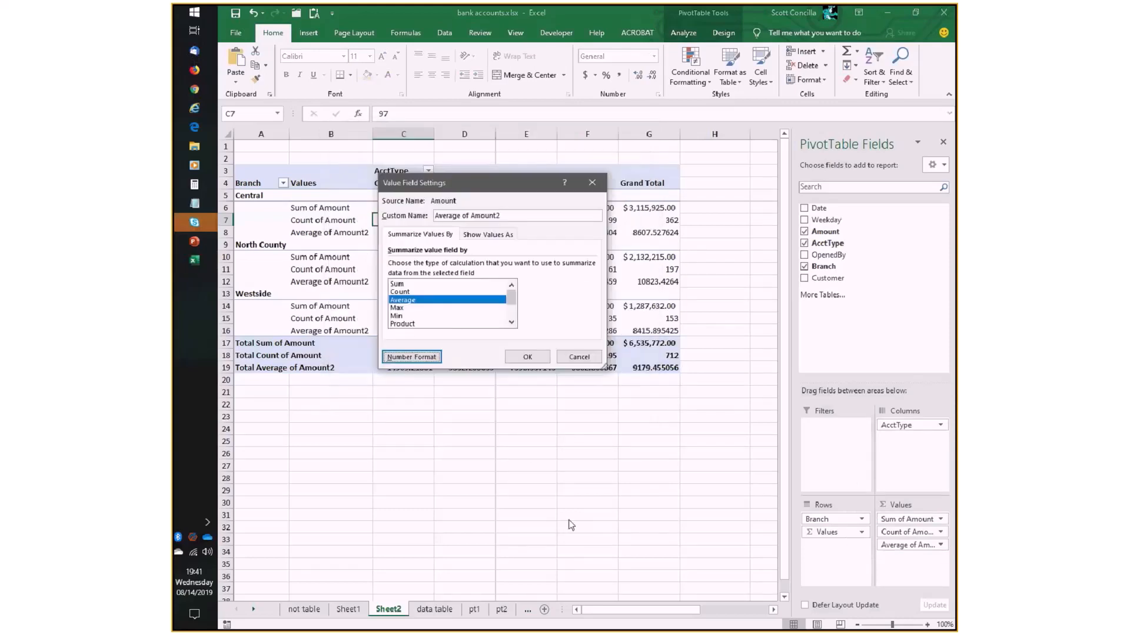
pyautogui.click(527, 358)
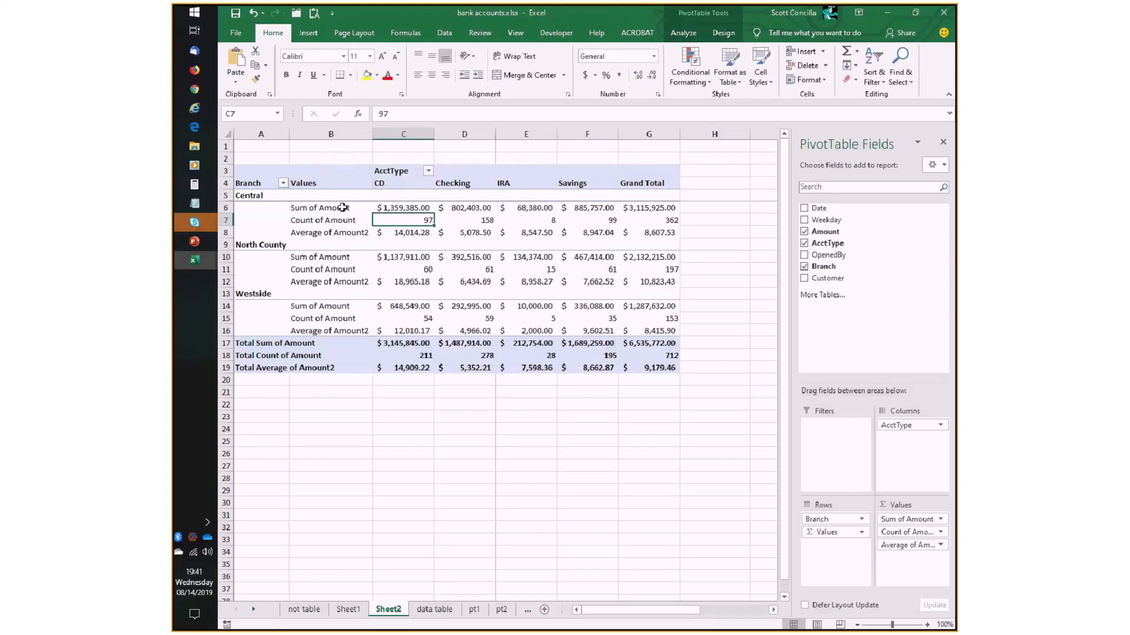
# - Review the value labels under Central and rename the Sum of Amount value field as Total Deposits
pyautogui.moveTo(342, 207); pyautogui.dragTo(339, 231)
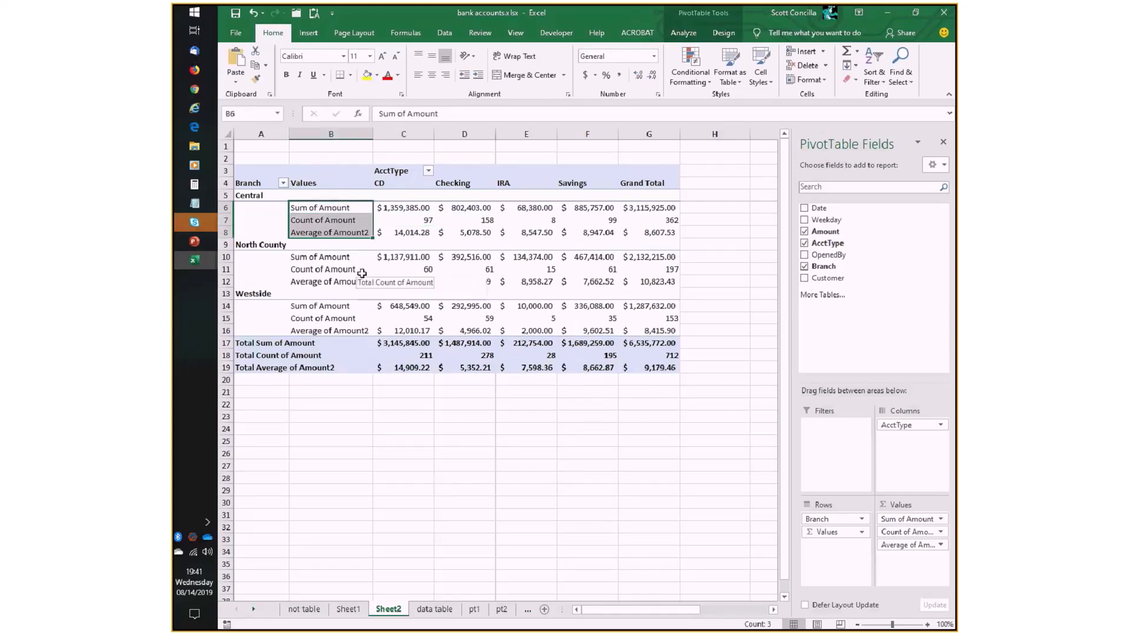
pyautogui.click(302, 208)
pyautogui.click(310, 221)
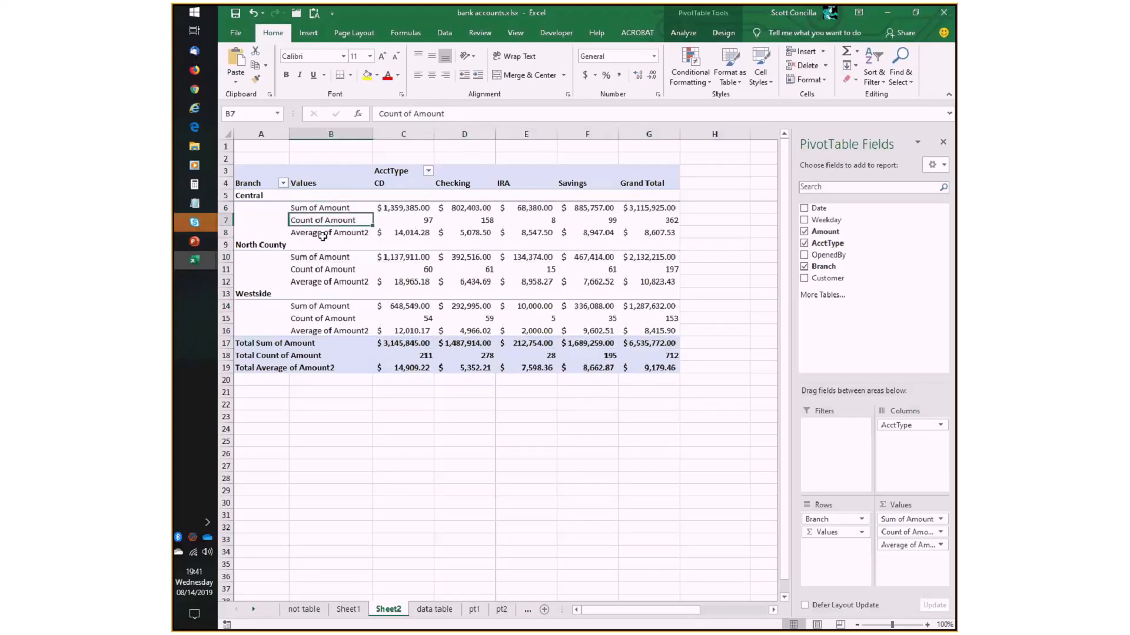
pyautogui.click(323, 235)
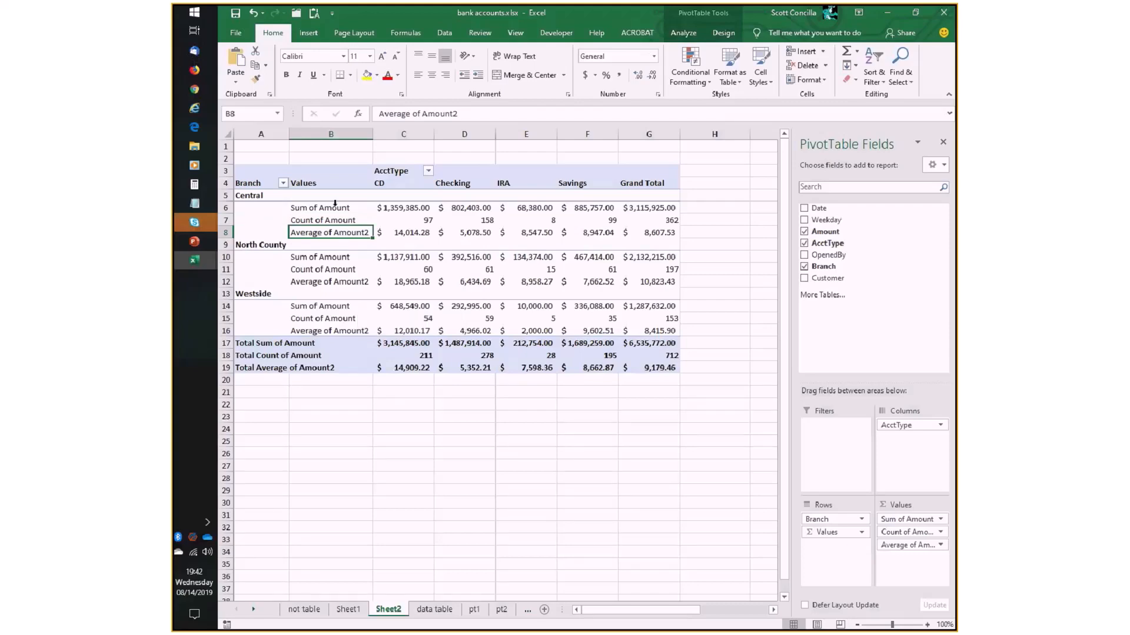
pyautogui.click(337, 208)
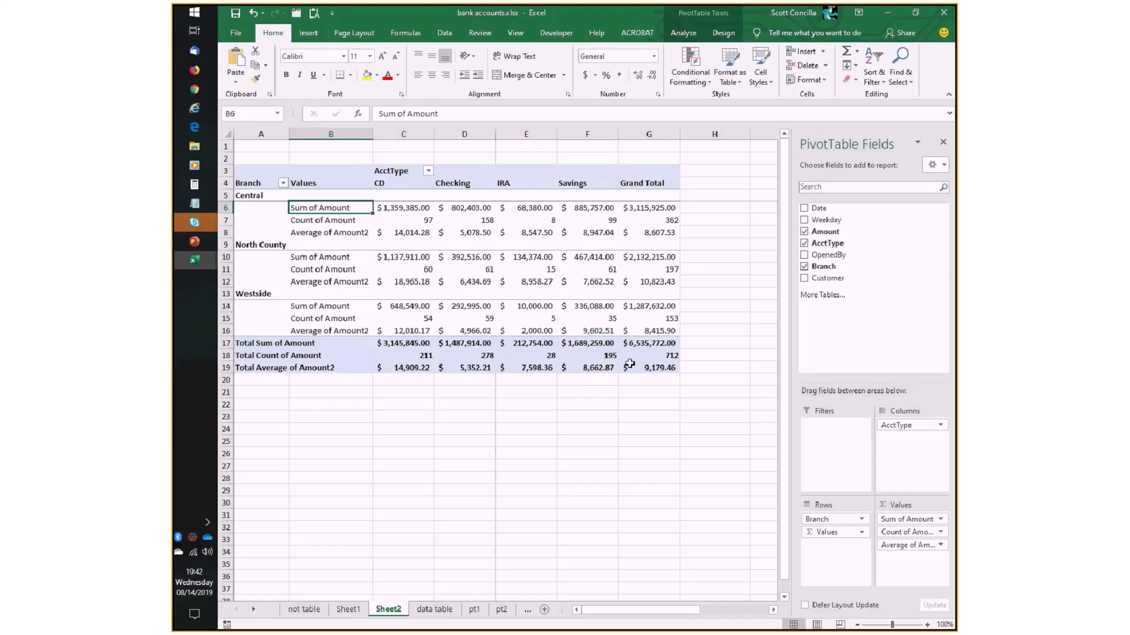
pyautogui.click(911, 520)
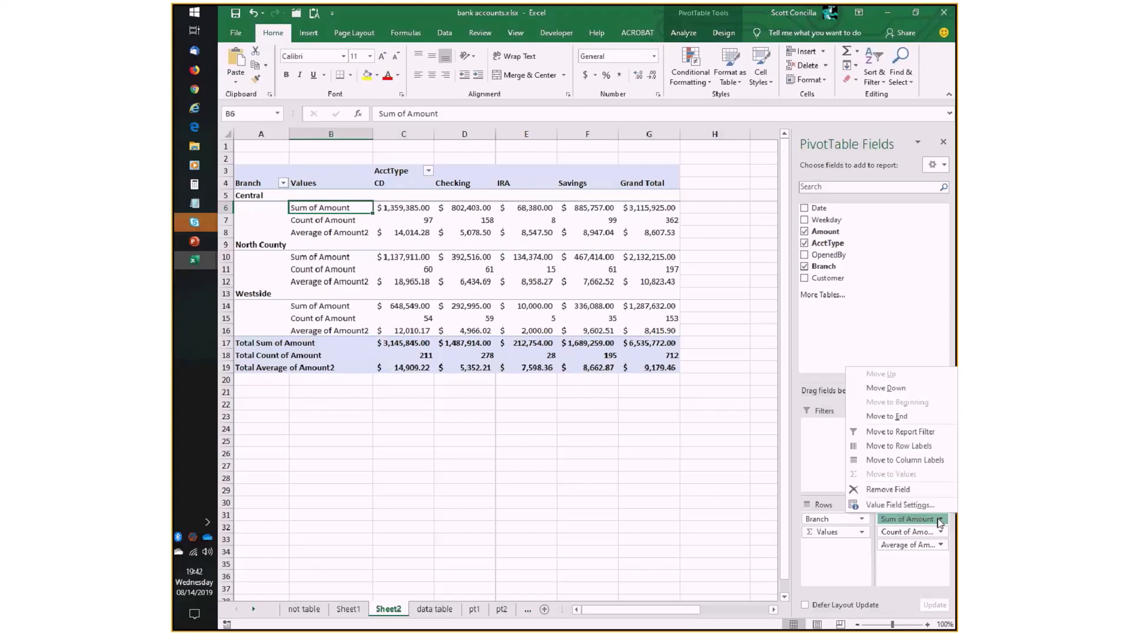
pyautogui.click(900, 505)
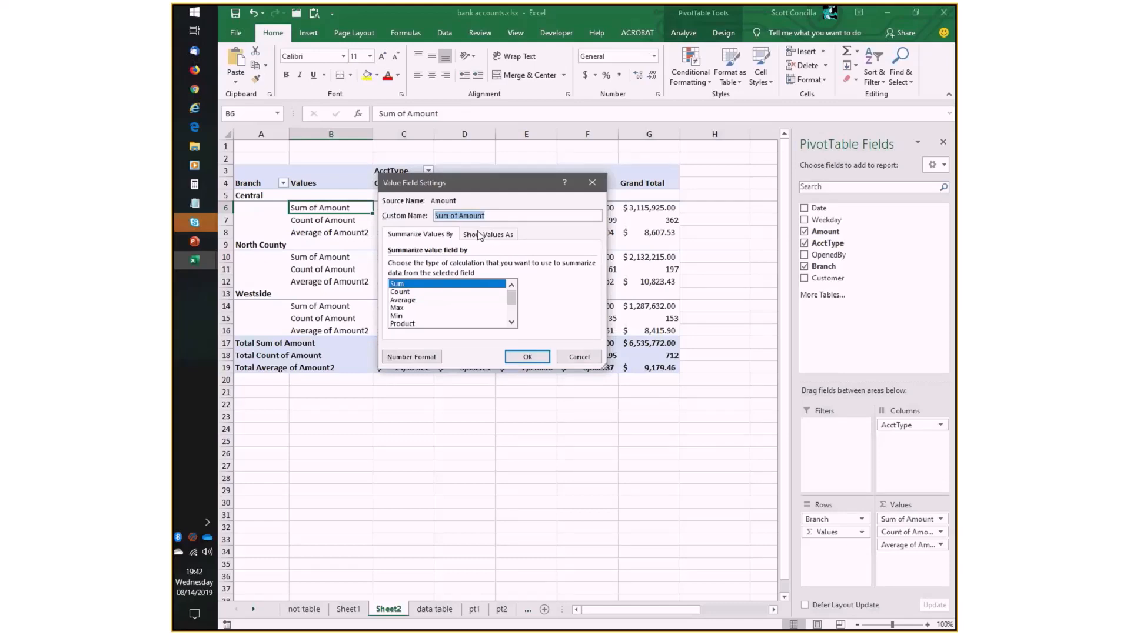
pyautogui.moveTo(487, 191); pyautogui.dragTo(609, 255)
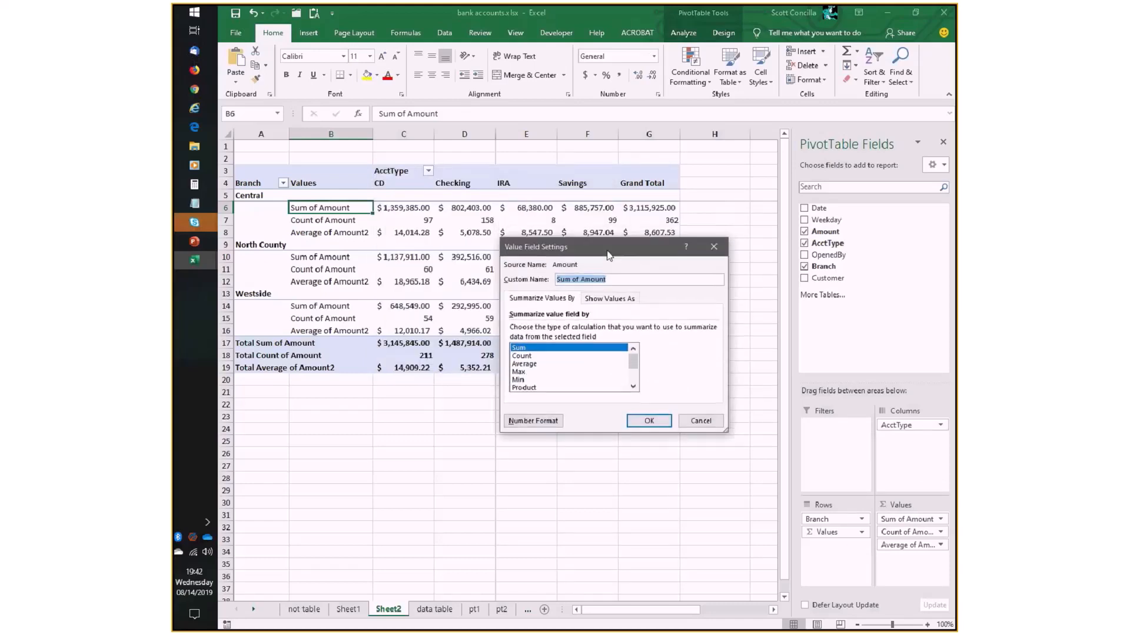
pyautogui.write('Total Deposits')
pyautogui.click(652, 421)
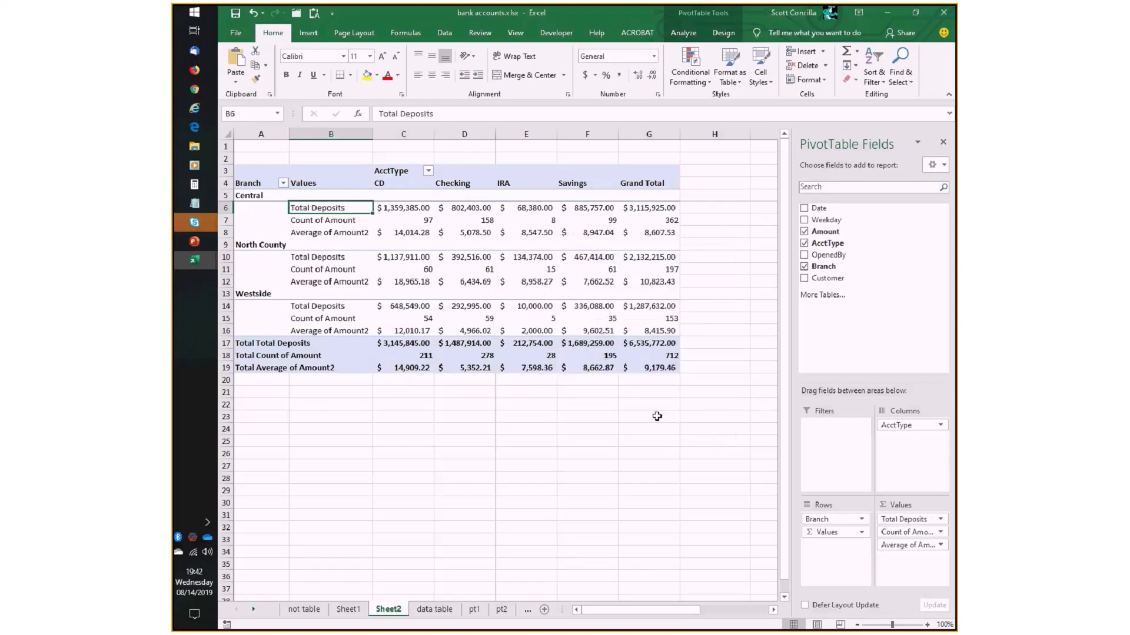
# - Rename the Count of Amount value field as Number of Customers
pyautogui.click(321, 220)
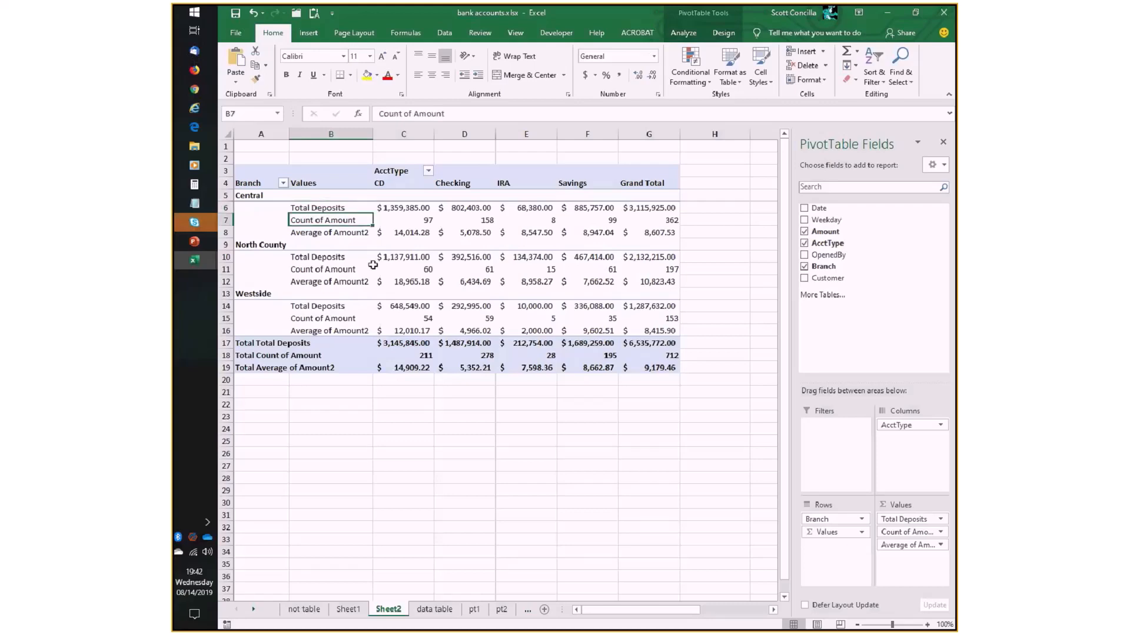
pyautogui.click(941, 533)
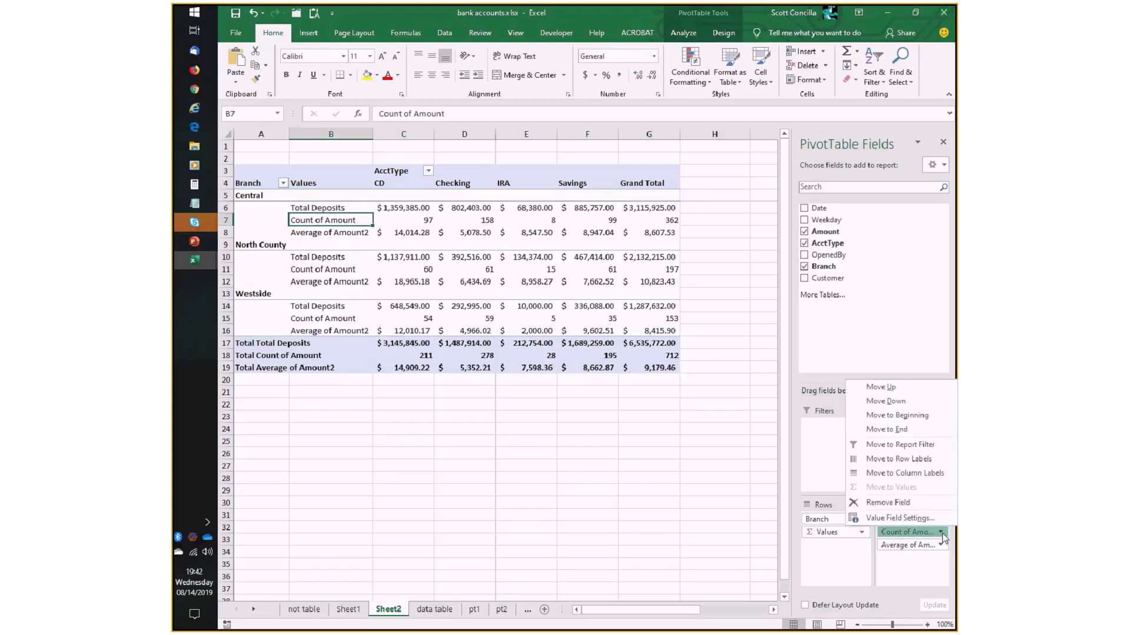
pyautogui.click(900, 517)
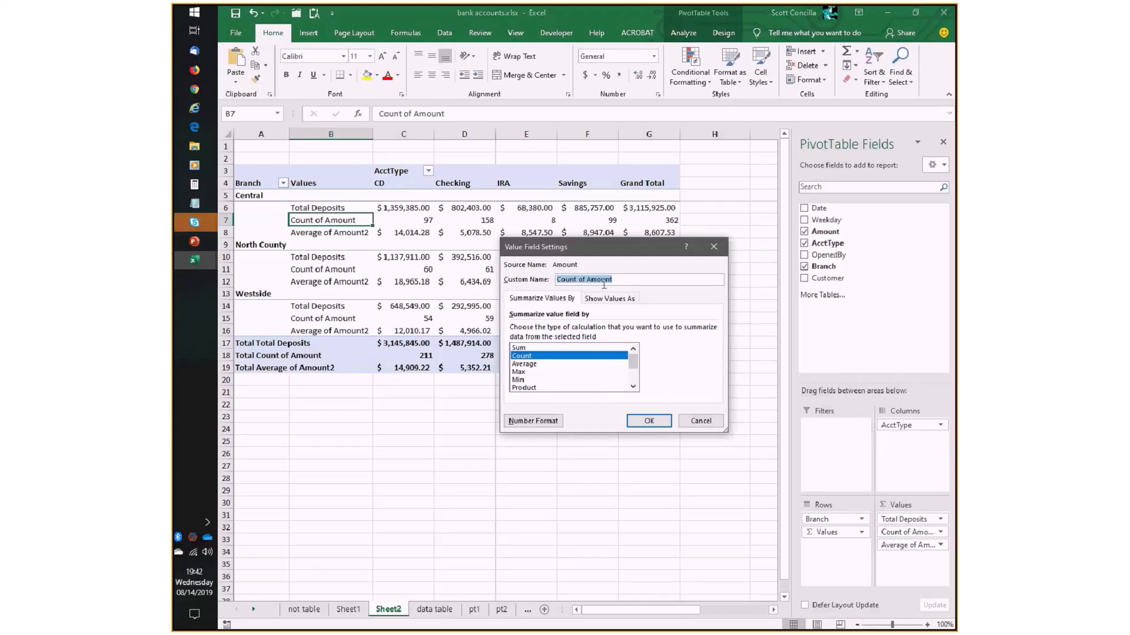
pyautogui.write('Number of Customers')
pyautogui.click(650, 420)
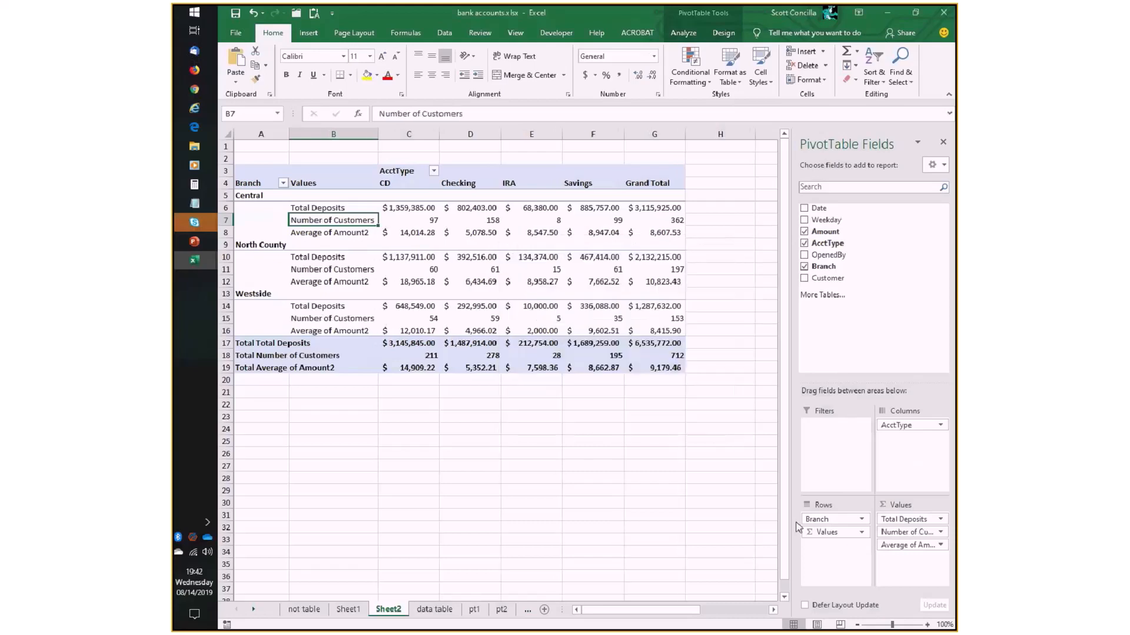
# - Rename the Average of Amount2 value field as Average Deposit
pyautogui.click(940, 545)
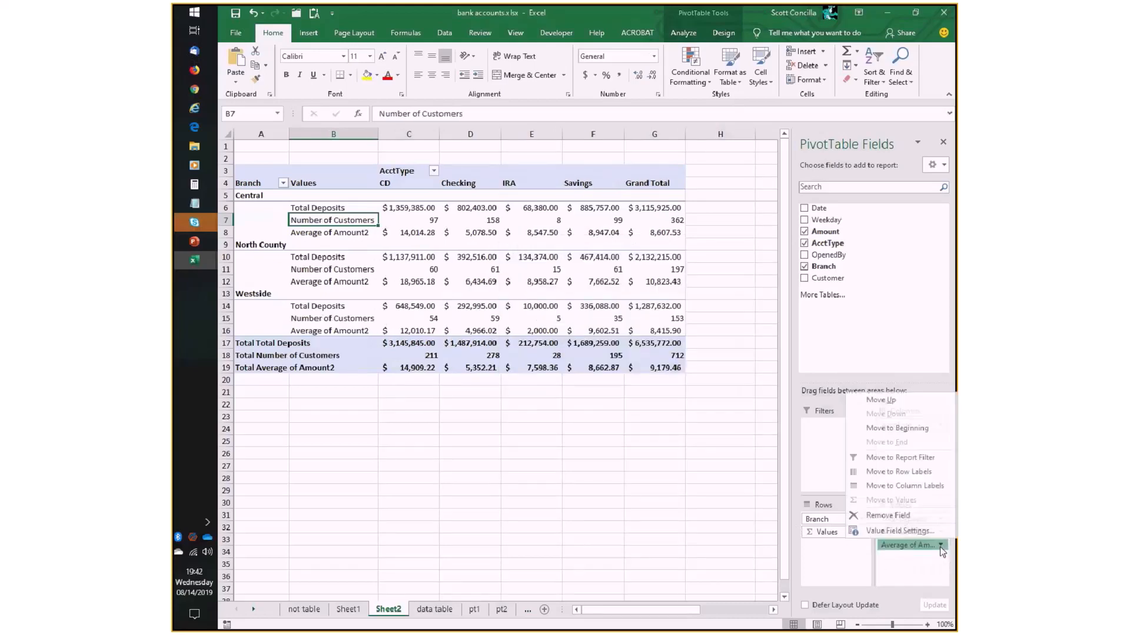
pyautogui.click(882, 533)
pyautogui.write('Average De')
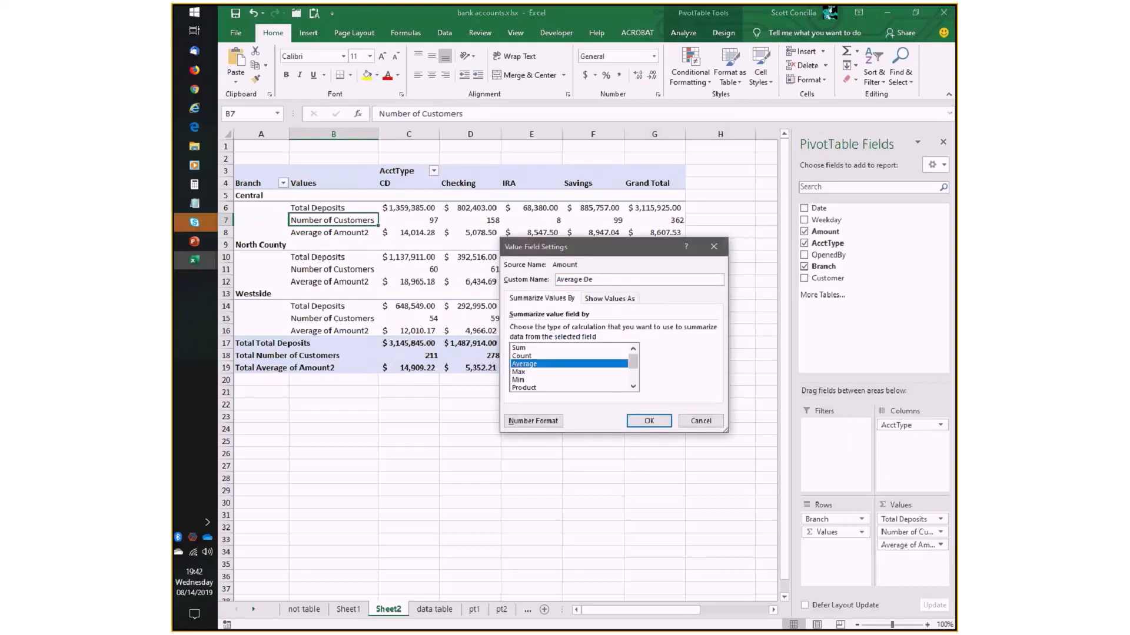
pyautogui.write('posit')
pyautogui.click(648, 420)
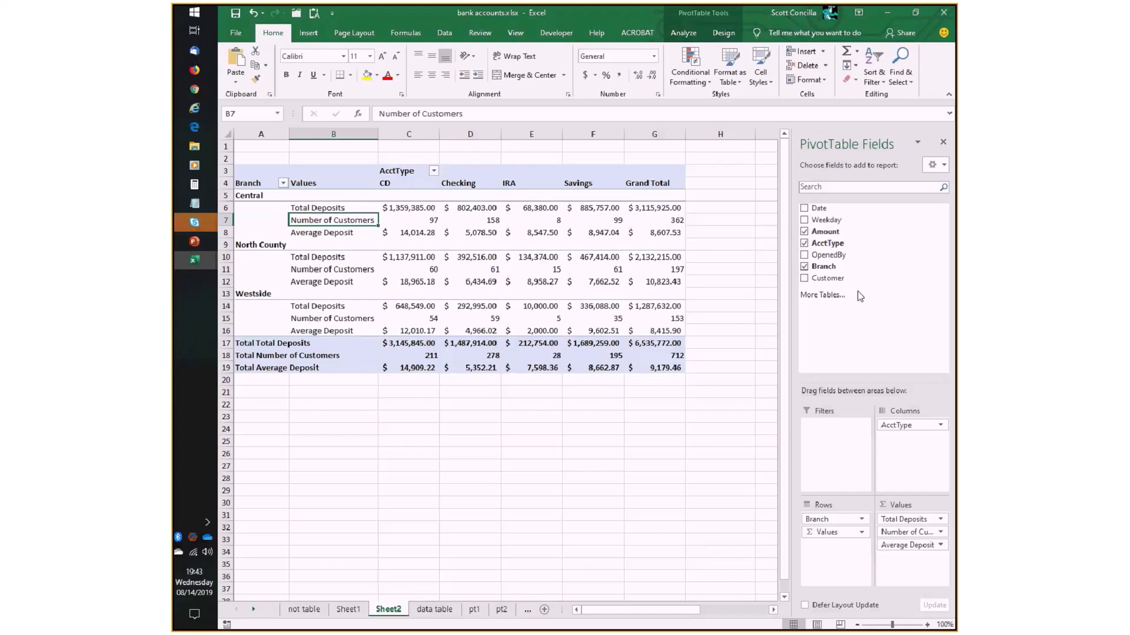
# - Add the Amount field a fourth time to the values, beneath Average Deposit, and summarize it by Max
pyautogui.moveTo(826, 232); pyautogui.dragTo(912, 577)
pyautogui.click(940, 557)
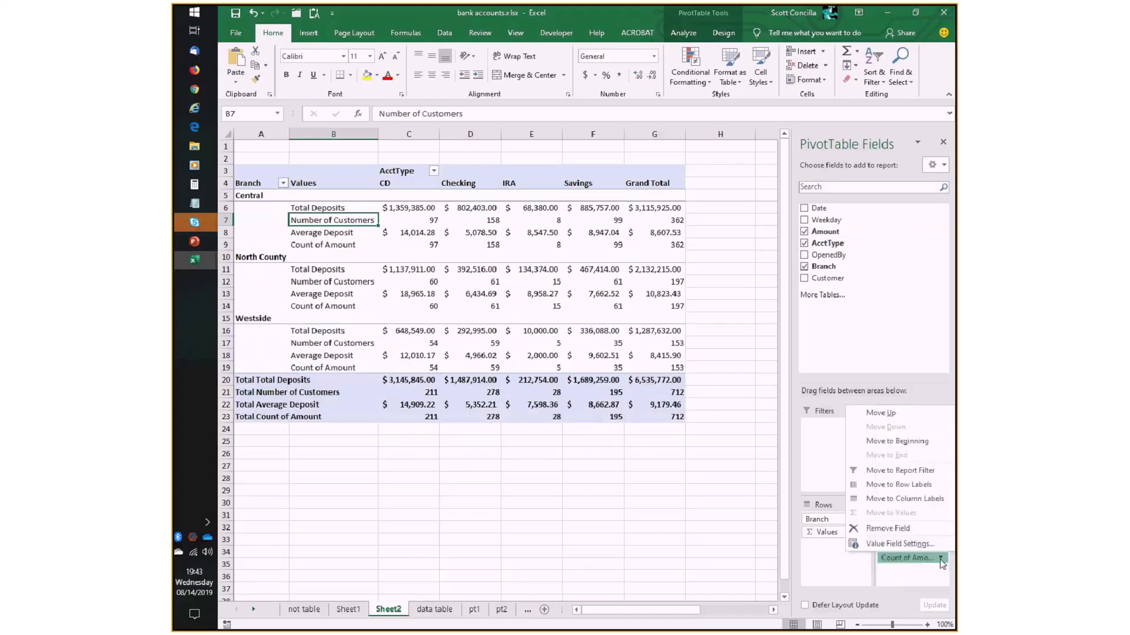
pyautogui.click(899, 544)
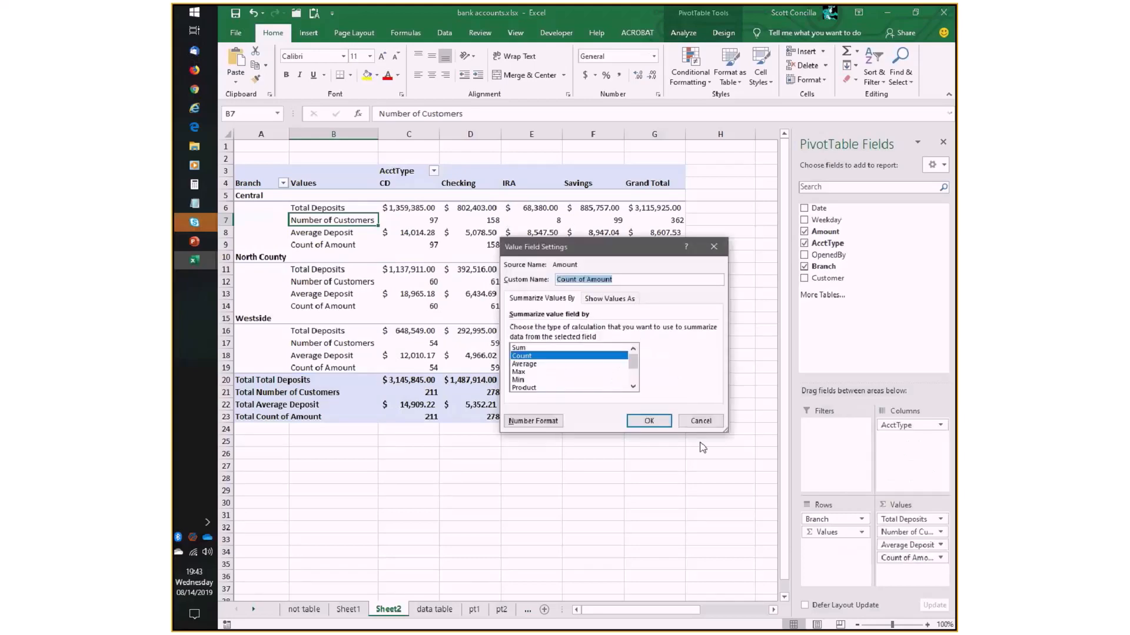
pyautogui.click(518, 372)
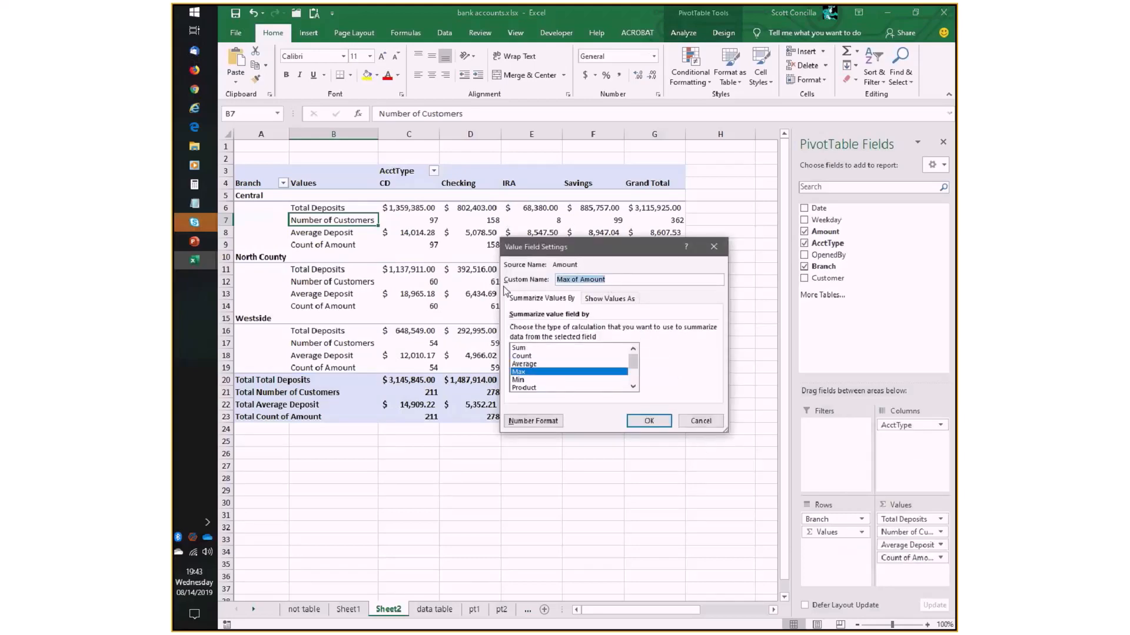
# - Name the Max of Amount value field Largest Deposit and give it the Accounting number format with two decimals and the $ symbol
pyautogui.write('Largest Deposit')
pyautogui.click(533, 421)
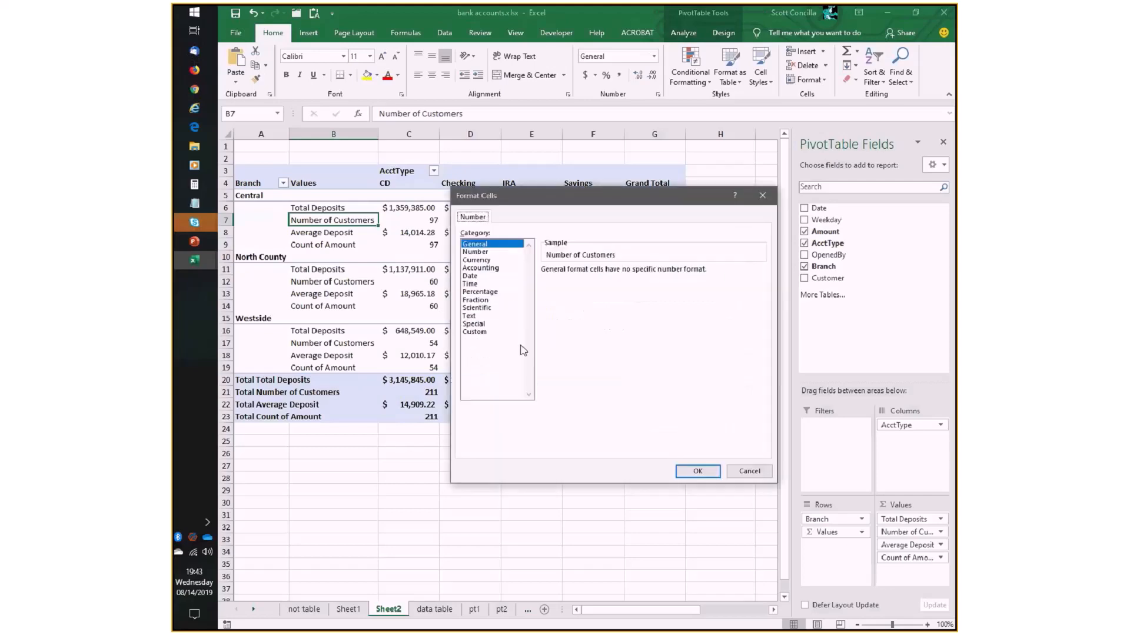
pyautogui.click(481, 268)
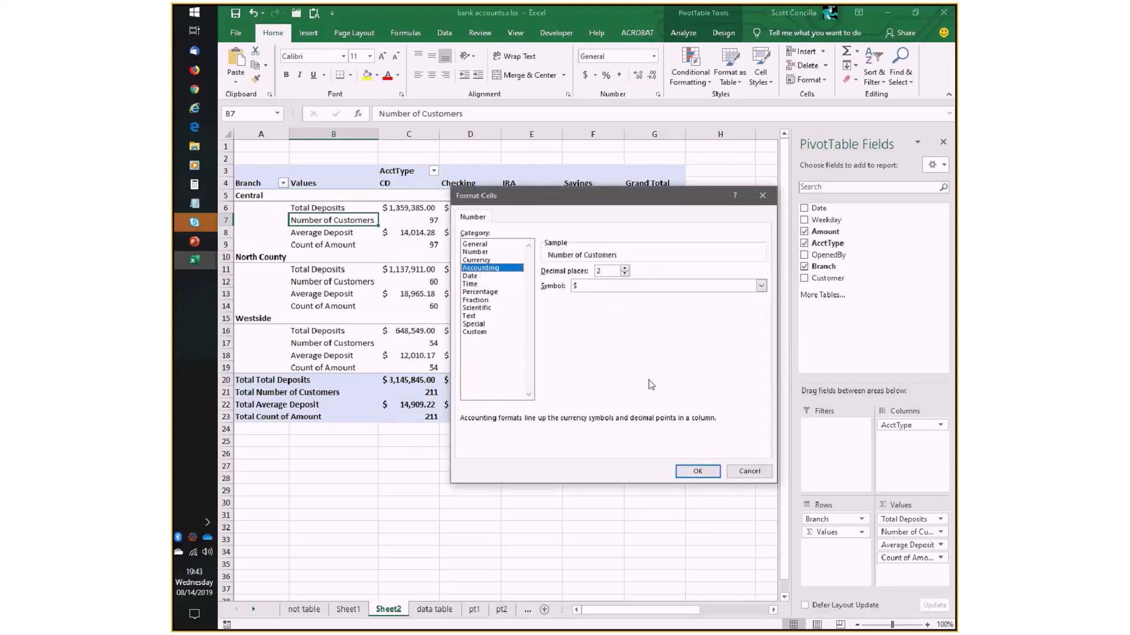
pyautogui.click(697, 471)
pyautogui.click(656, 424)
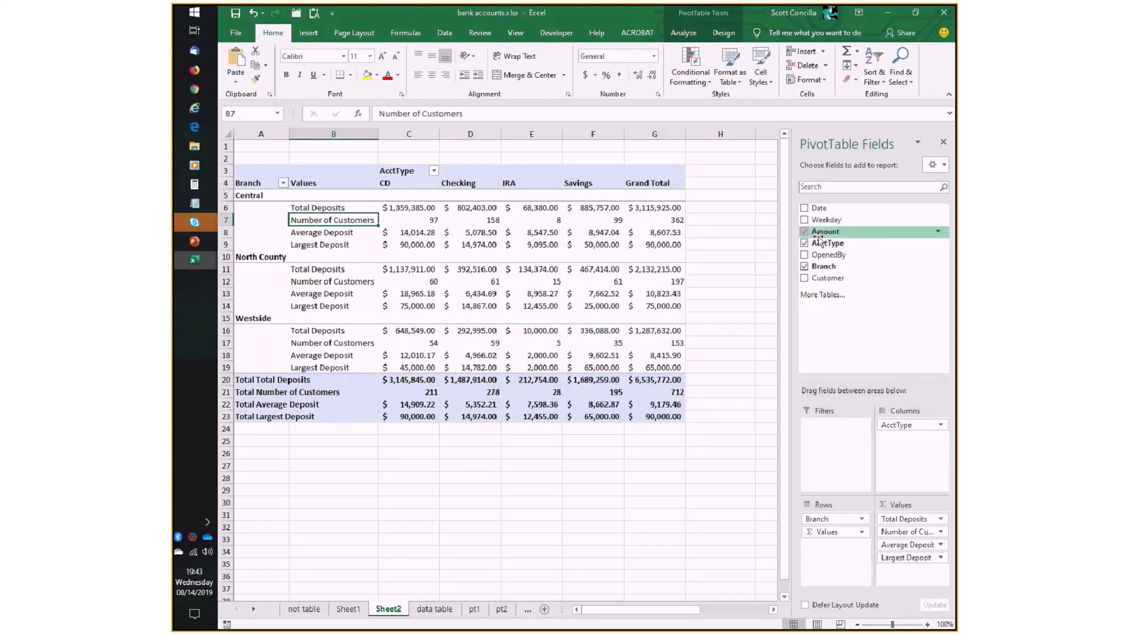
# - Add the Amount field a fifth time to the values, beneath Largest Deposit, and summarize it by Min
pyautogui.moveTo(822, 235); pyautogui.dragTo(914, 566)
pyautogui.click(942, 571)
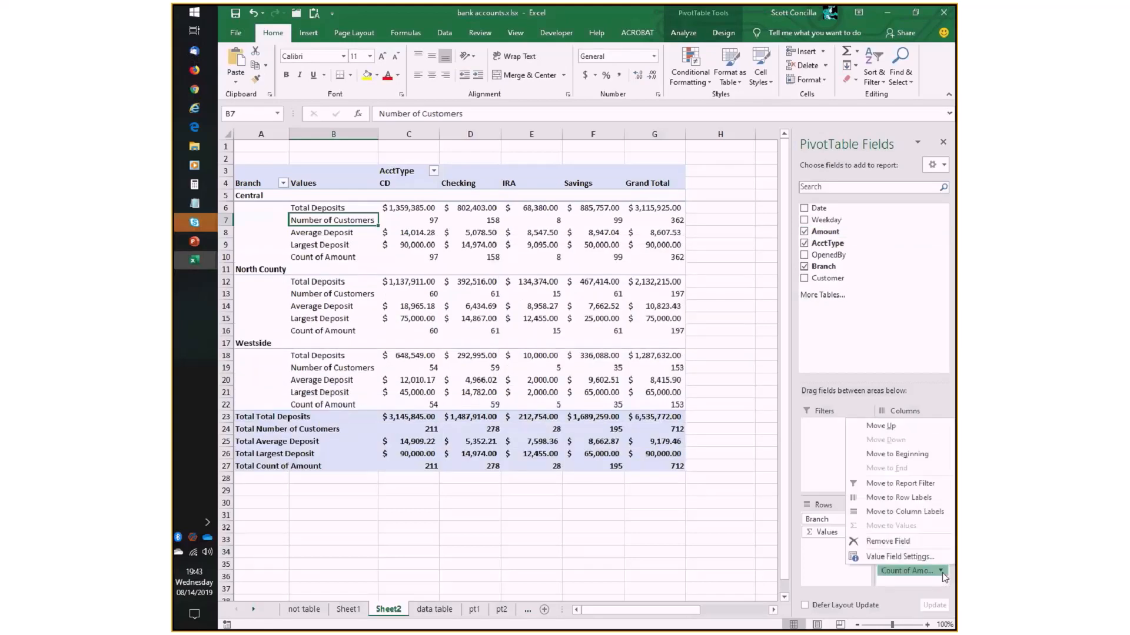
pyautogui.click(882, 558)
pyautogui.write('Sm')
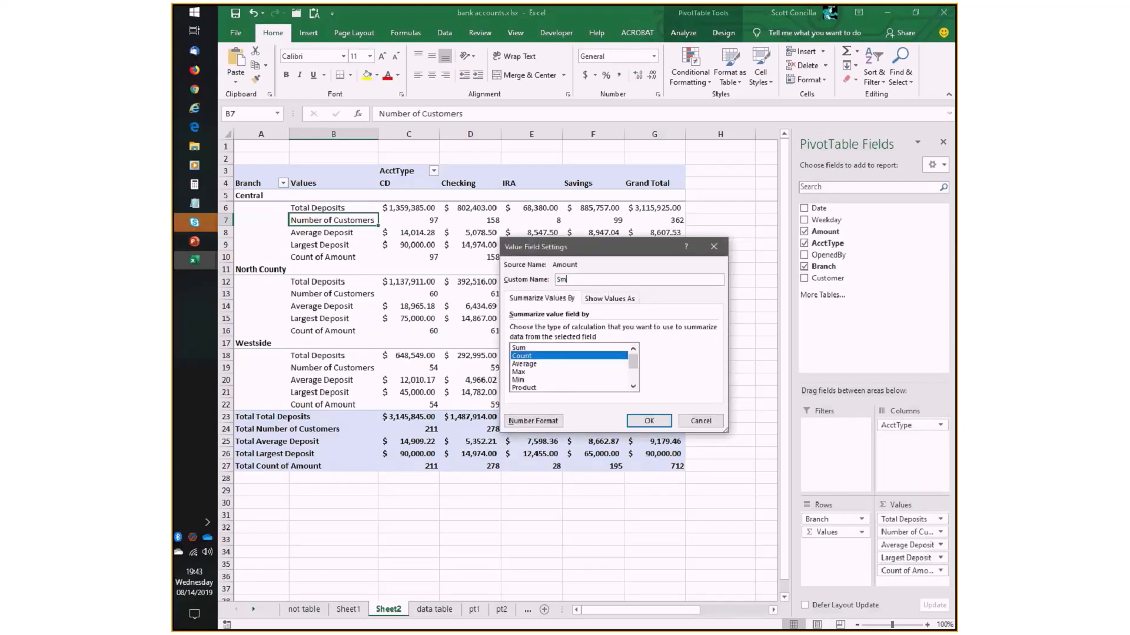
pyautogui.write('allest Deposit')
pyautogui.click(520, 380)
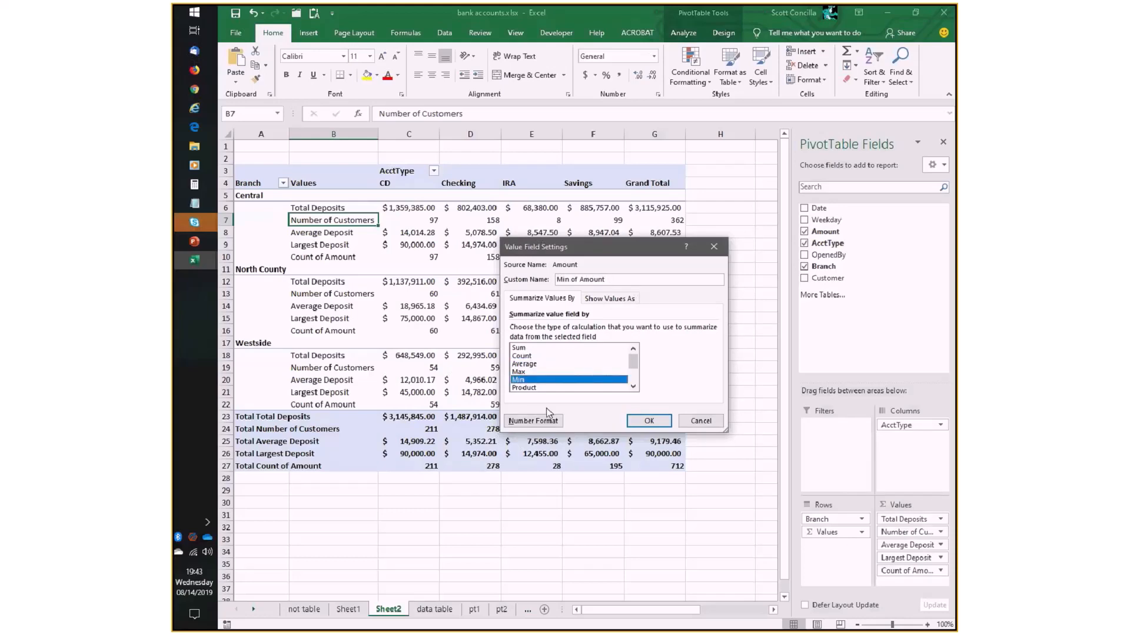
# - Apply the Accounting number format to the Min of Amount value field
pyautogui.click(536, 419)
pyautogui.click(481, 268)
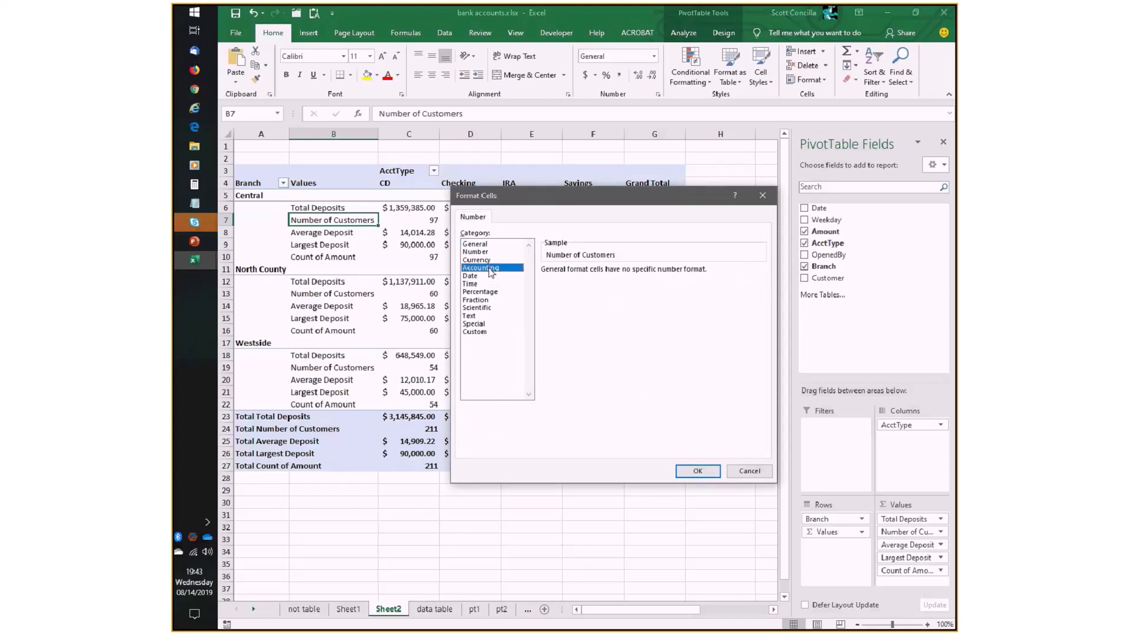
pyautogui.click(696, 470)
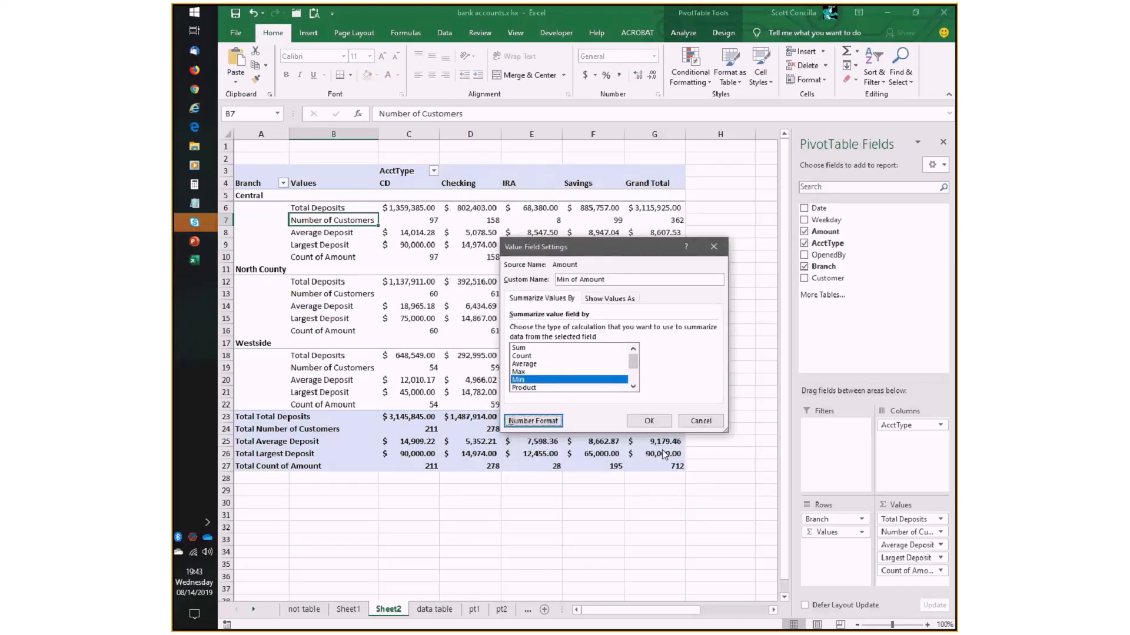
pyautogui.click(649, 421)
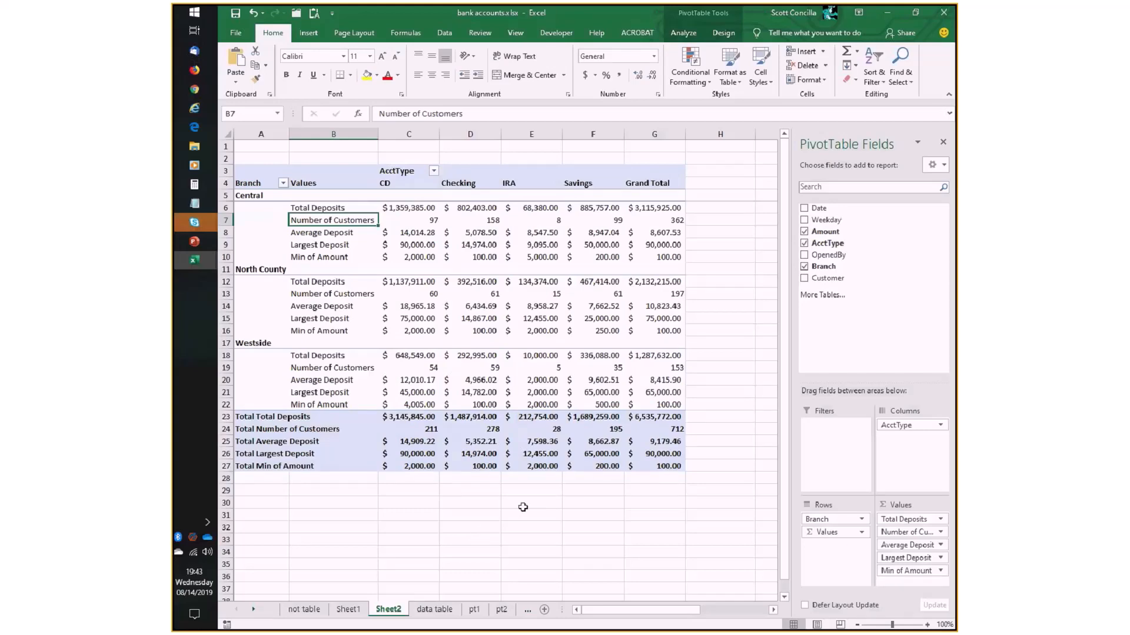
# - Rename the Min of Amount value field as Smallest Deposit and move Number of Customers beneath it in the PivotTable
pyautogui.click(911, 571)
pyautogui.click(909, 558)
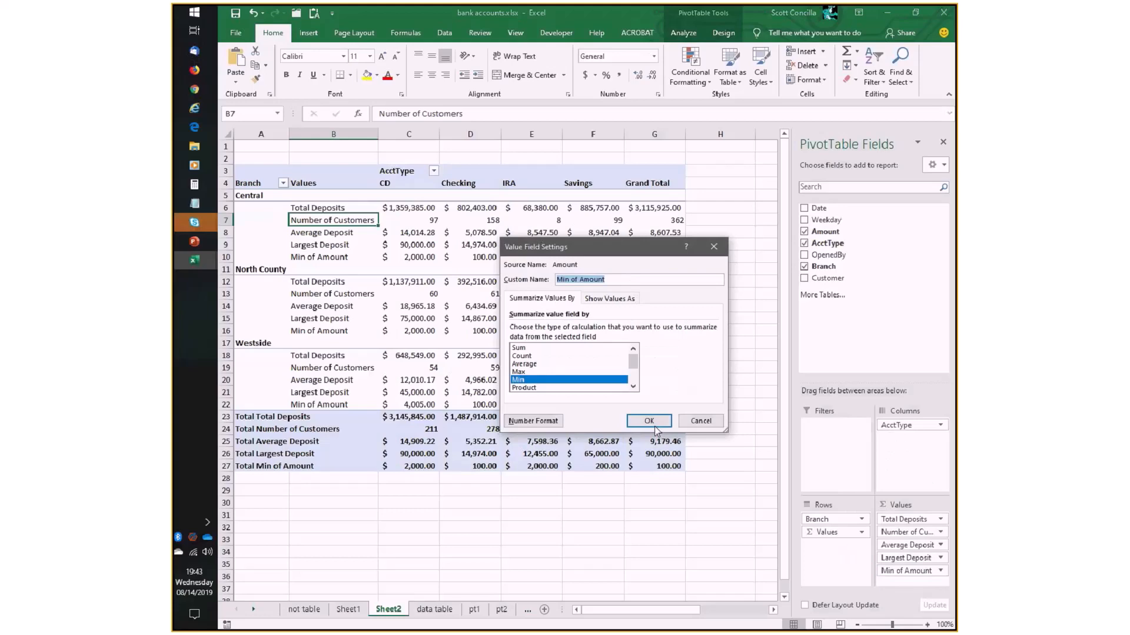
pyautogui.write('Smallest Deposit')
pyautogui.click(642, 419)
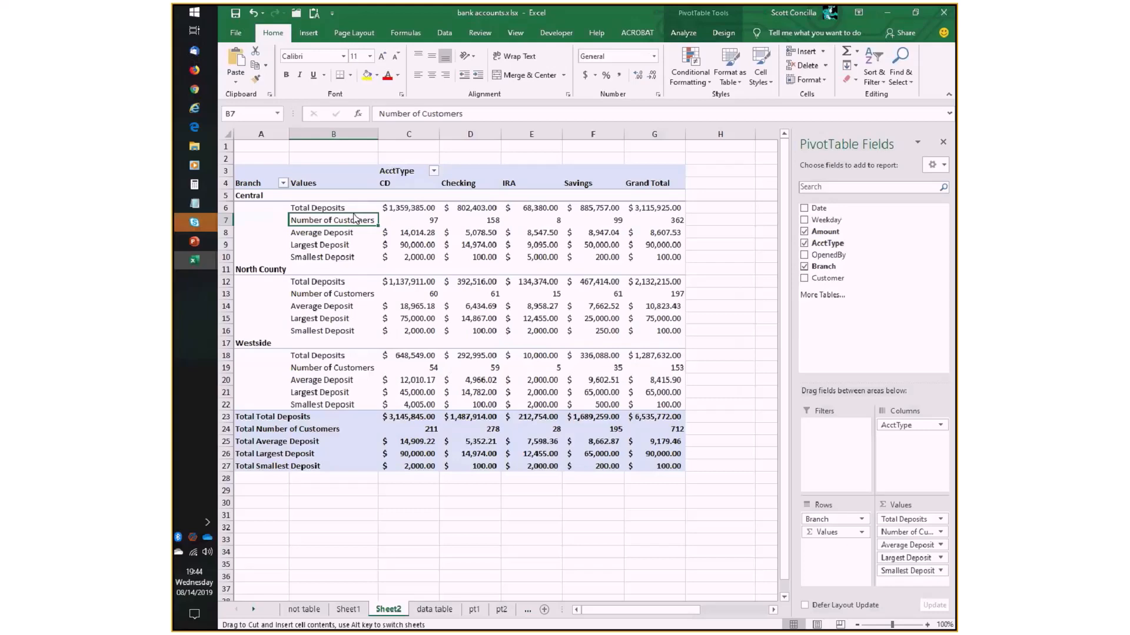
pyautogui.moveTo(356, 218); pyautogui.dragTo(358, 334)
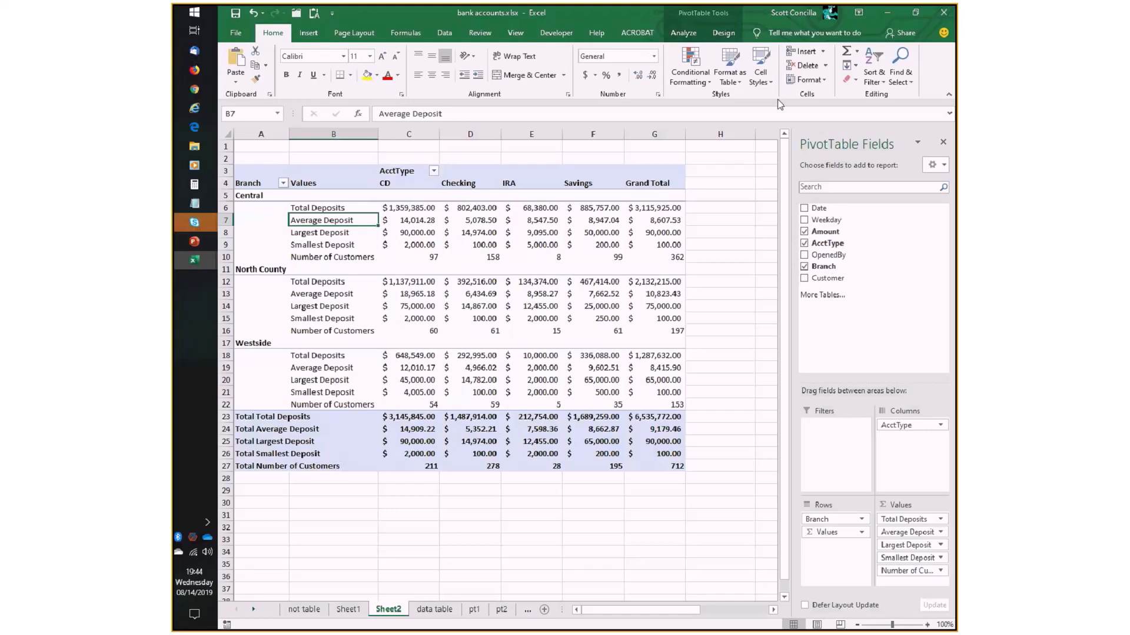
# - Try the PivotTable's grand totals on for rows only and on for columns only
pyautogui.click(722, 33)
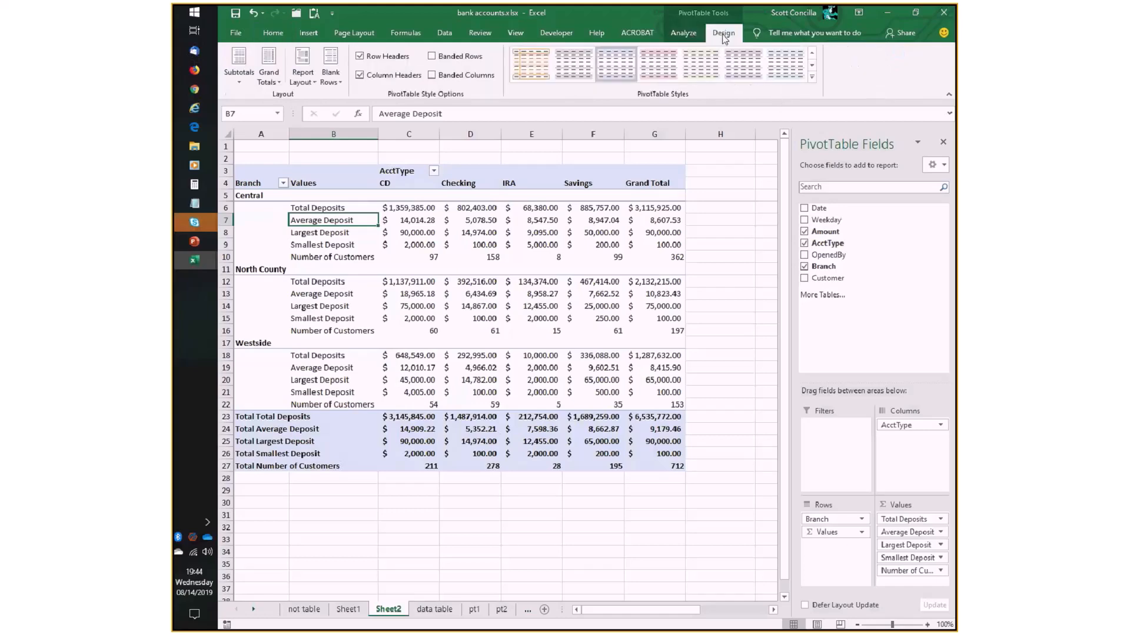
pyautogui.click(242, 81)
pyautogui.click(274, 82)
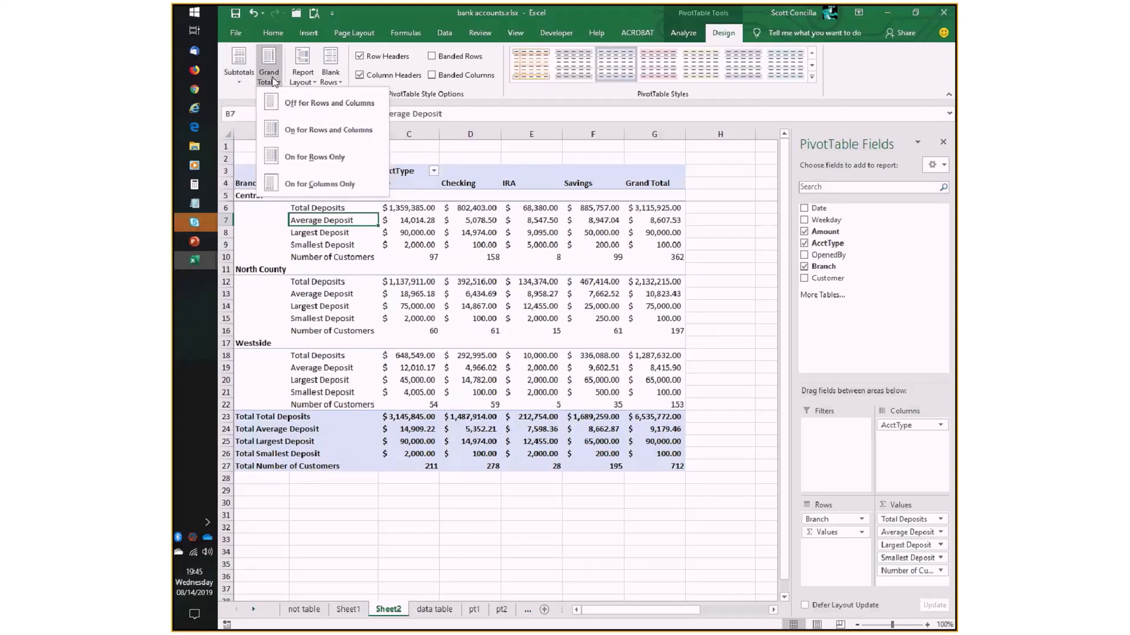
pyautogui.click(309, 158)
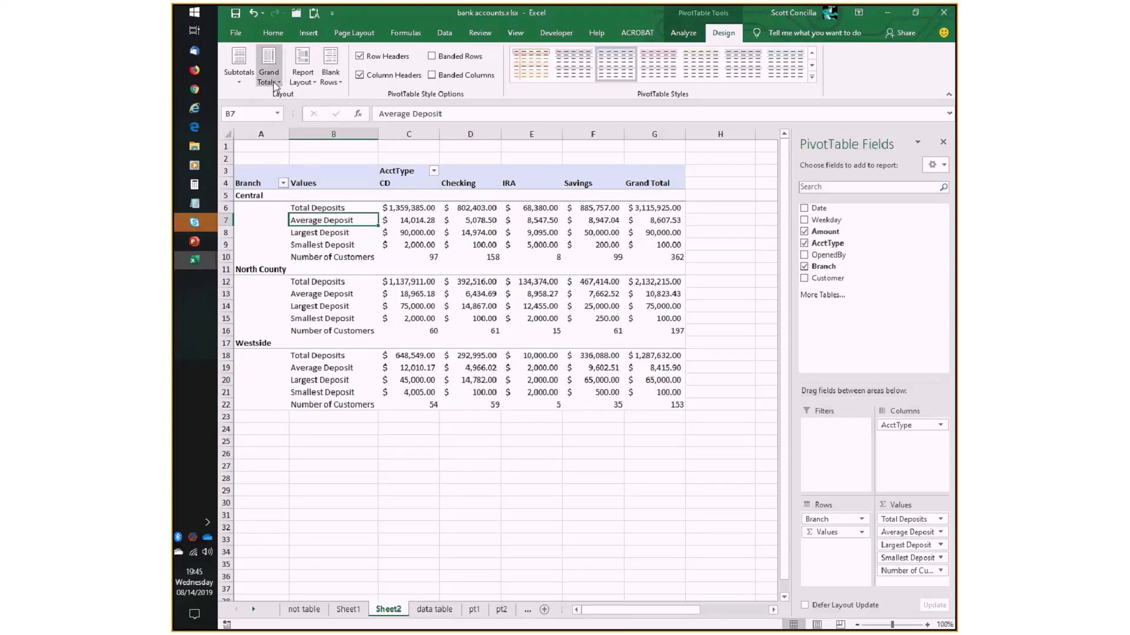
pyautogui.click(273, 87)
pyautogui.click(303, 186)
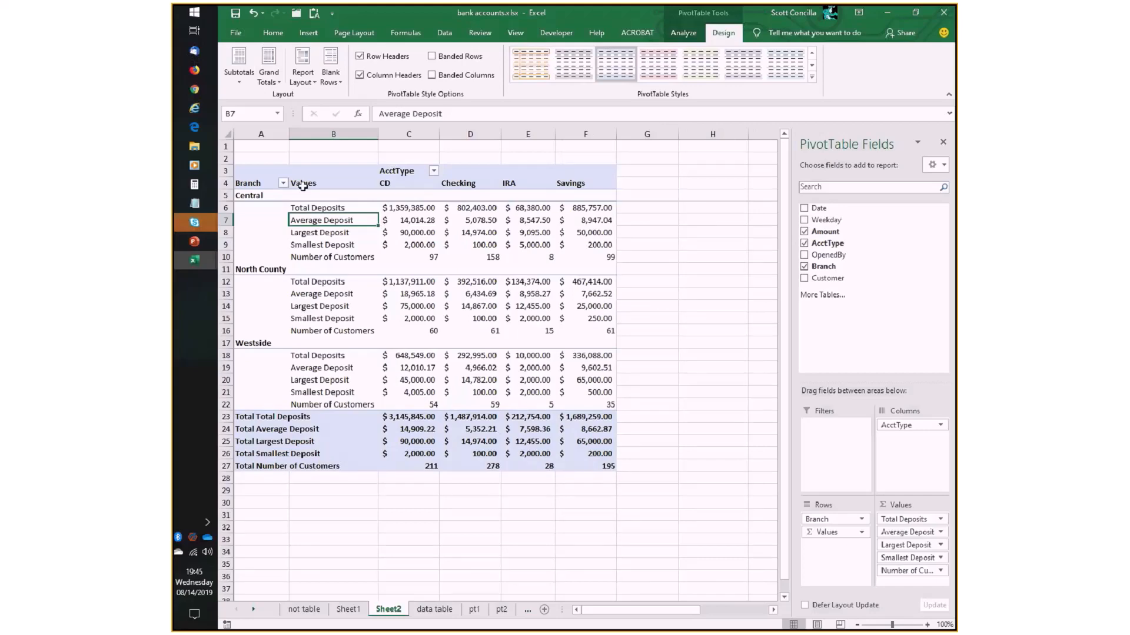
# - Turn the grand totals off for rows and columns, and restore them for both
pyautogui.click(274, 87)
pyautogui.click(308, 106)
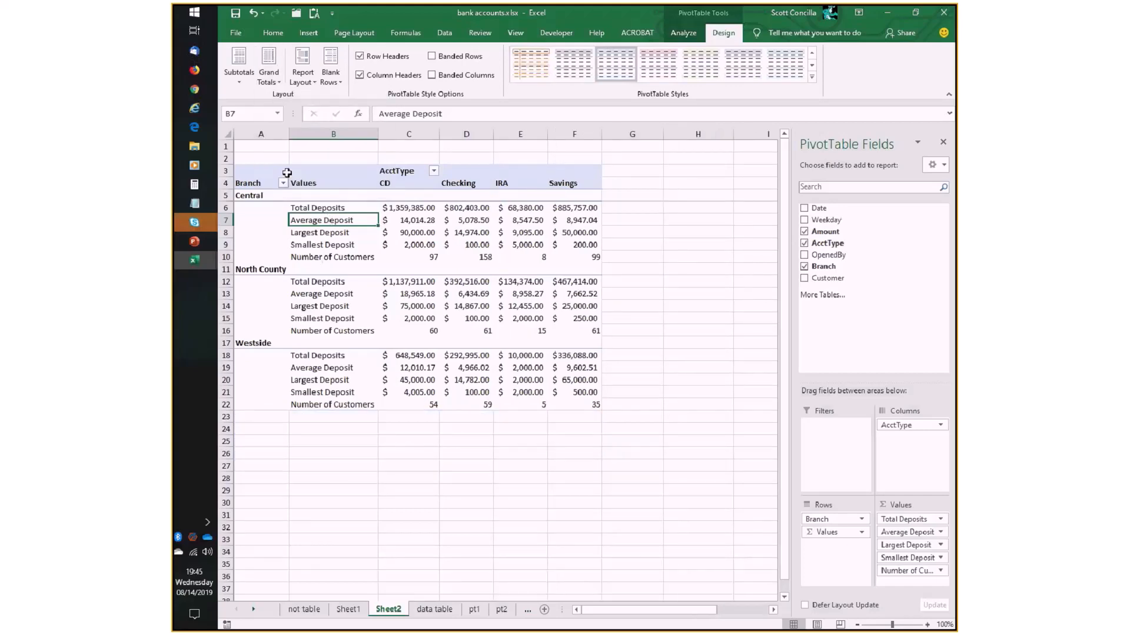
pyautogui.click(268, 85)
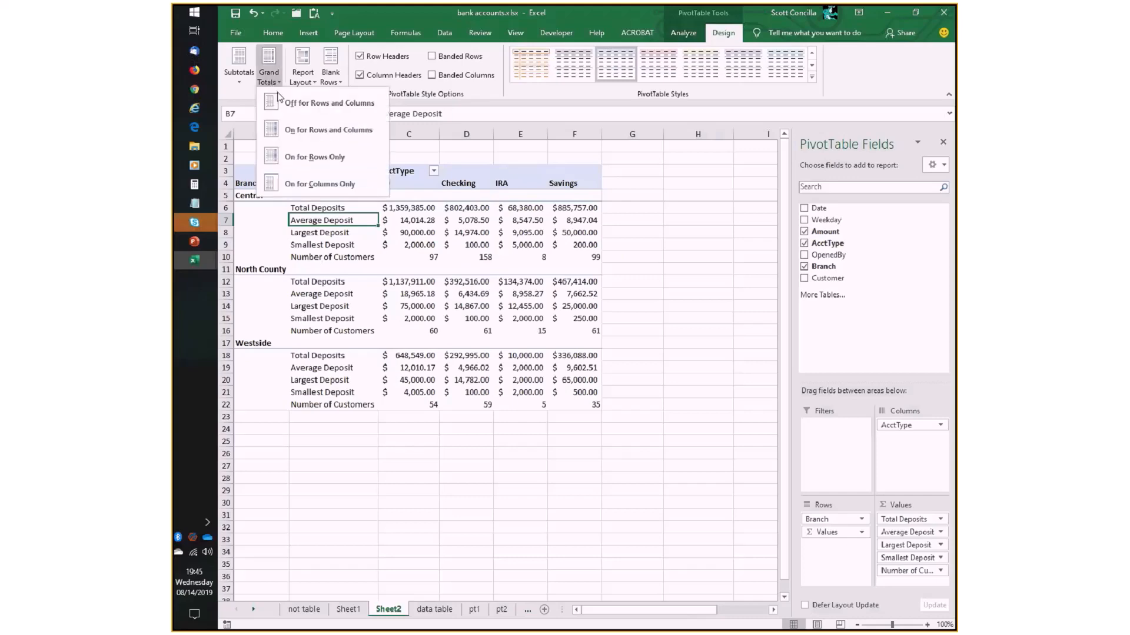
pyautogui.click(324, 158)
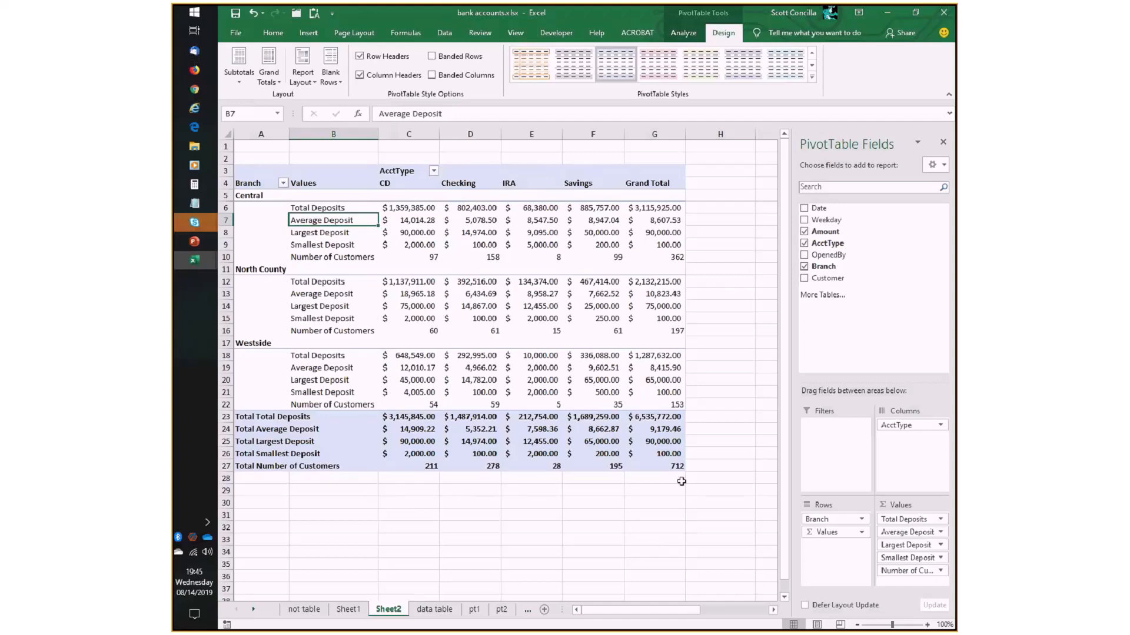
# - Compare Central's CD Total Deposits with the branch's Grand Total of deposits
pyautogui.click(409, 210)
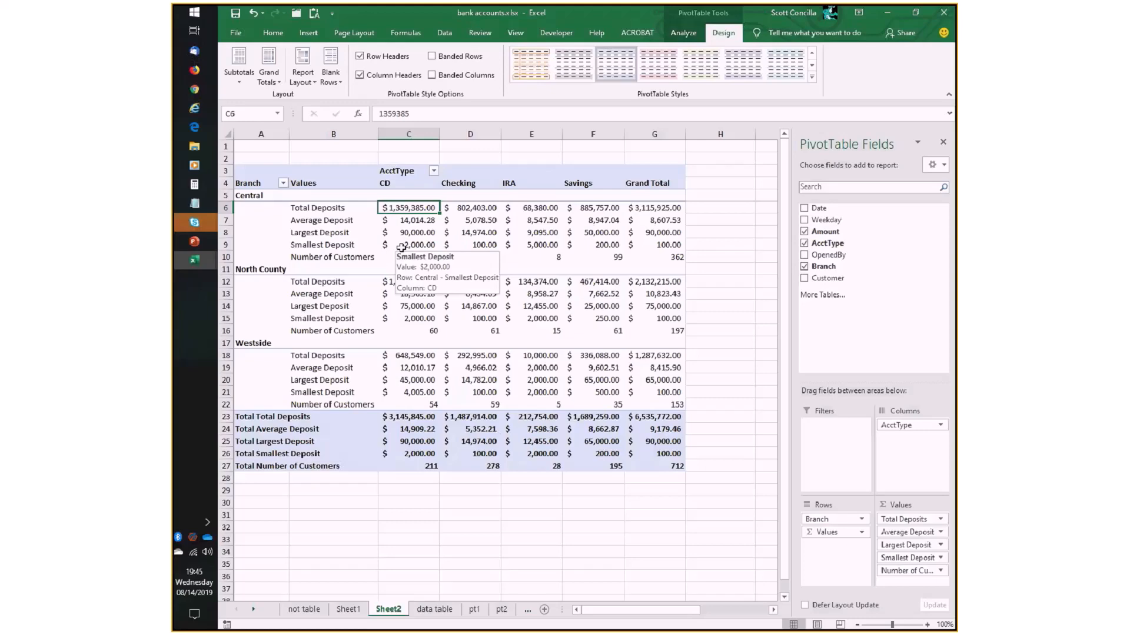
pyautogui.click(650, 207)
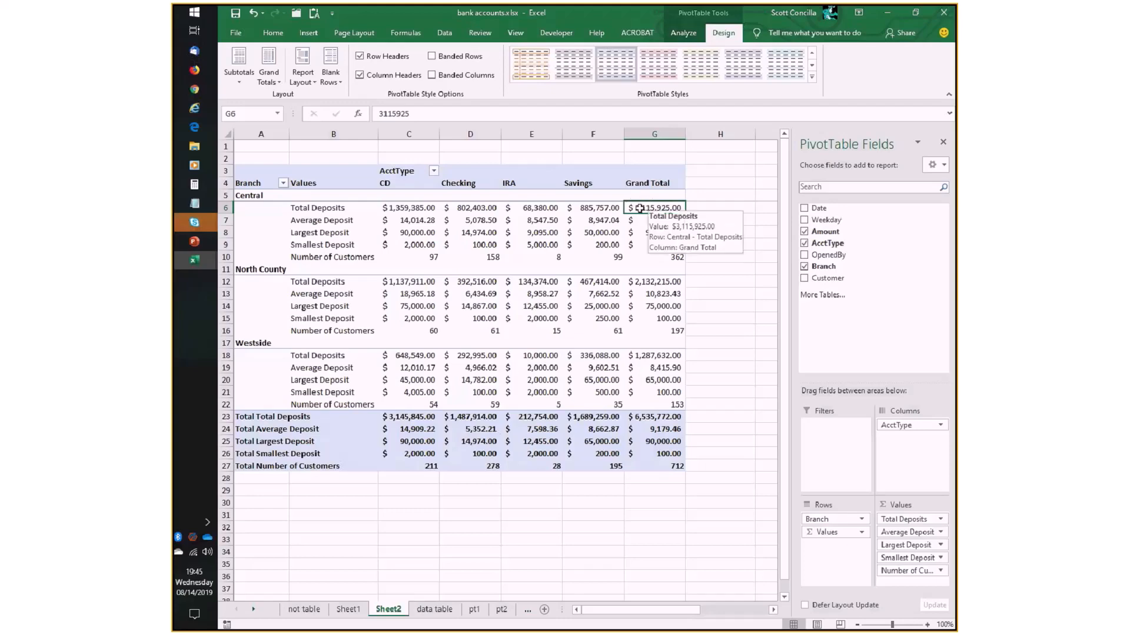
pyautogui.click(423, 209)
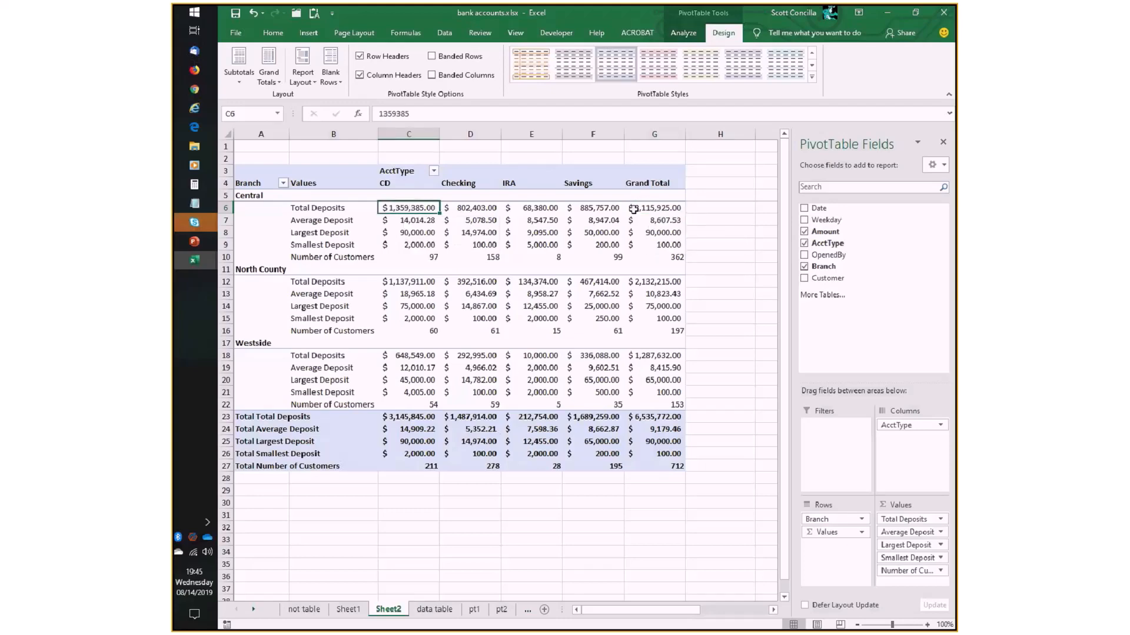
pyautogui.click(657, 206)
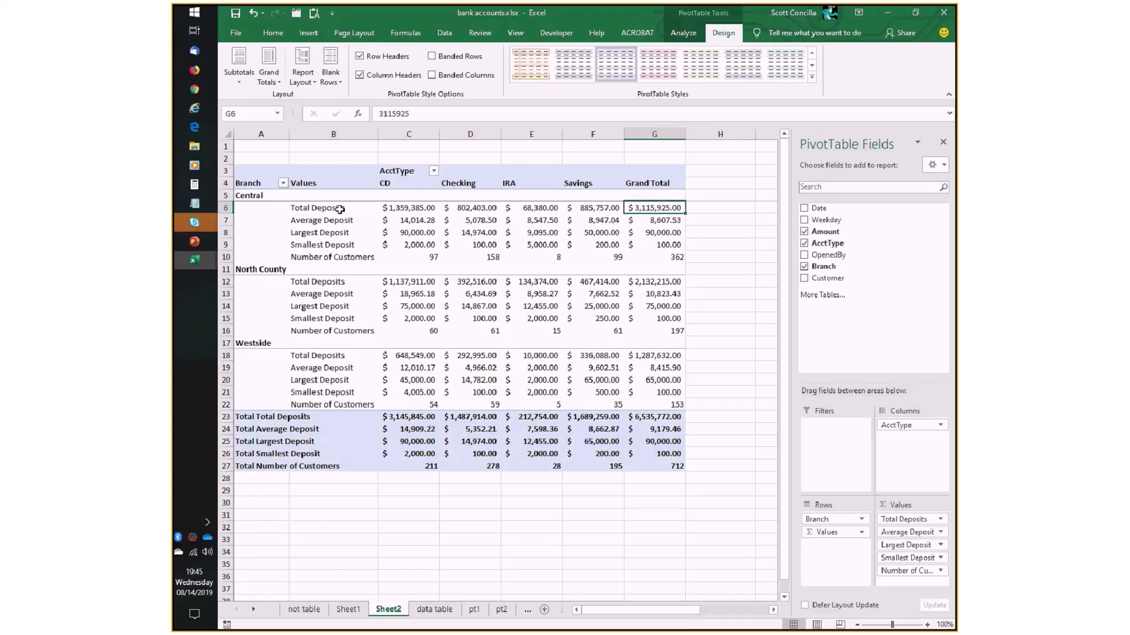
pyautogui.click(414, 209)
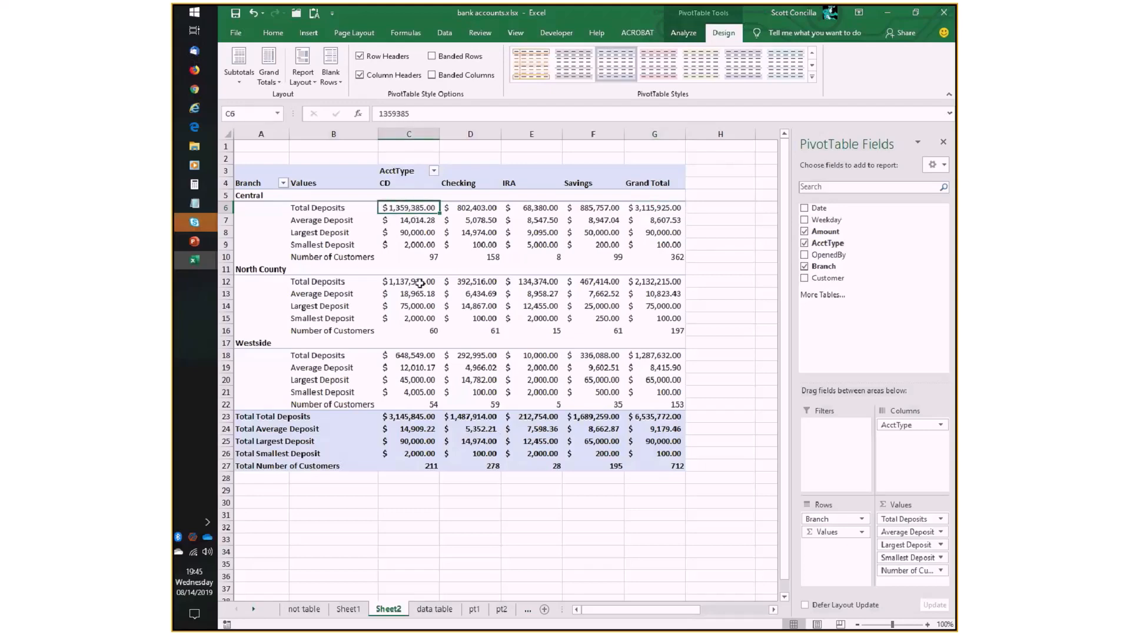
pyautogui.moveTo(399, 217)
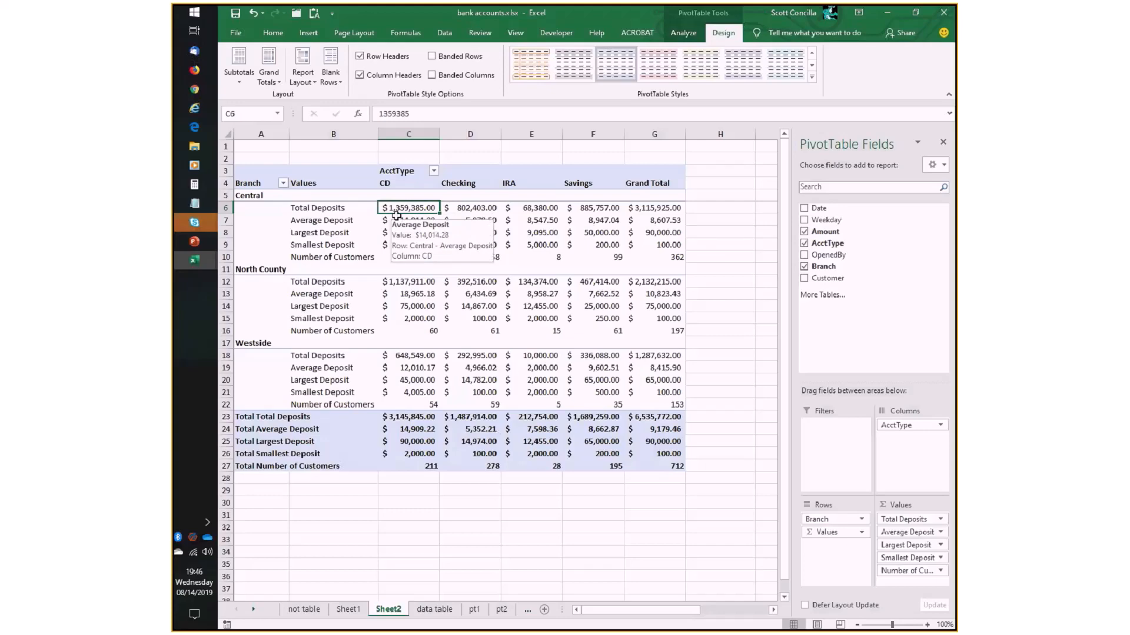
pyautogui.click(651, 207)
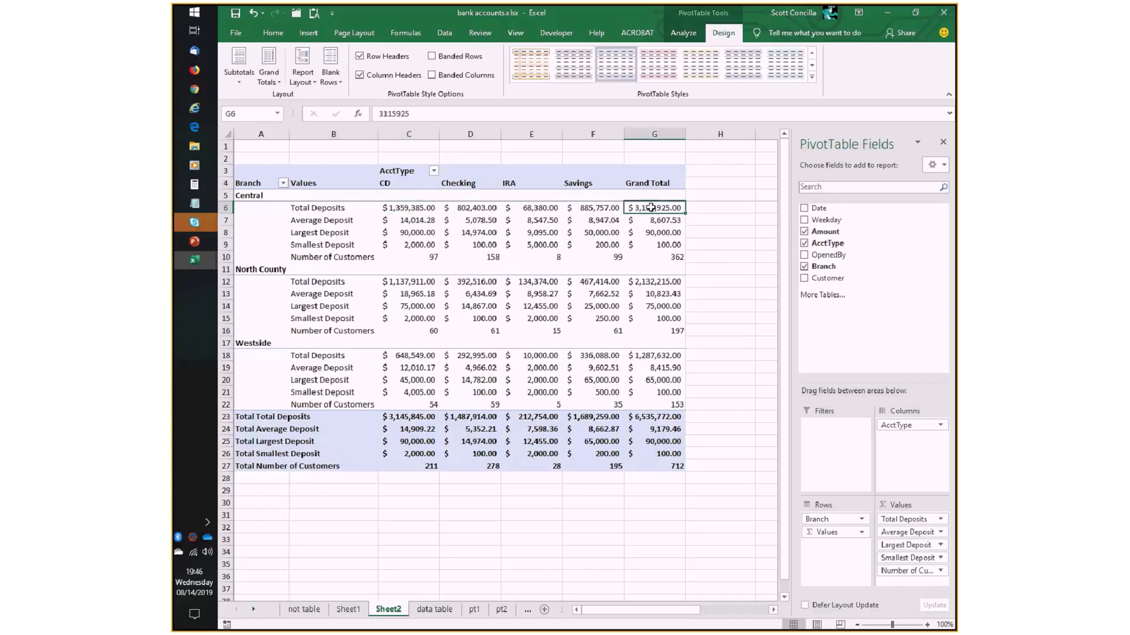
pyautogui.click(433, 210)
pyautogui.moveTo(414, 248)
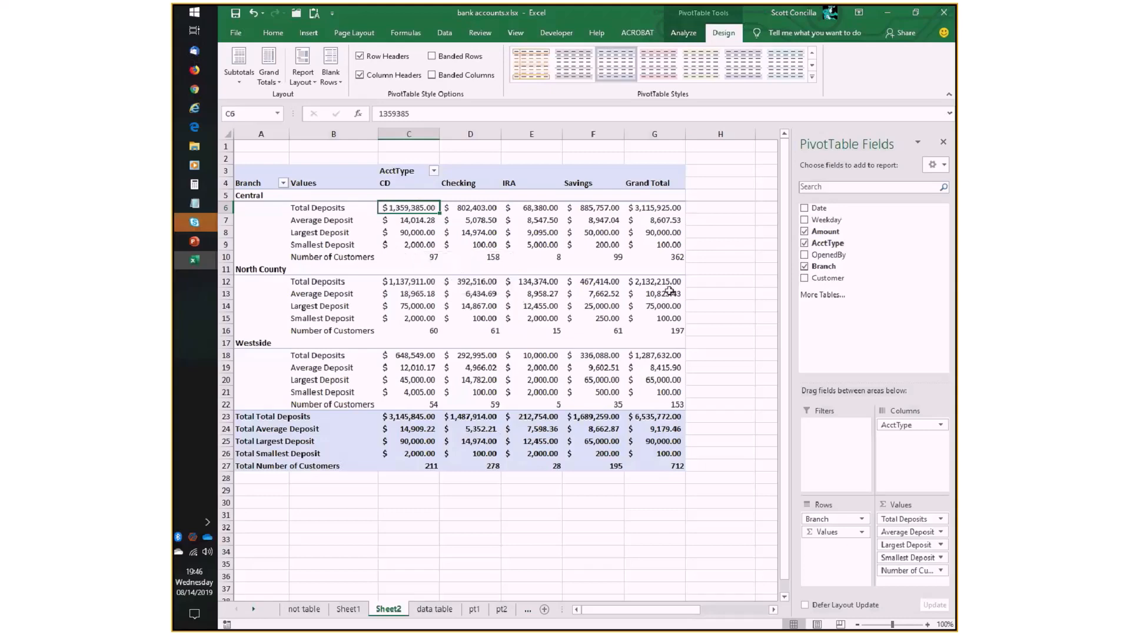
# - Add the Amount field a sixth time to the values, beneath Number of Customers, and open its value field settings
pyautogui.moveTo(833, 231); pyautogui.dragTo(875, 581)
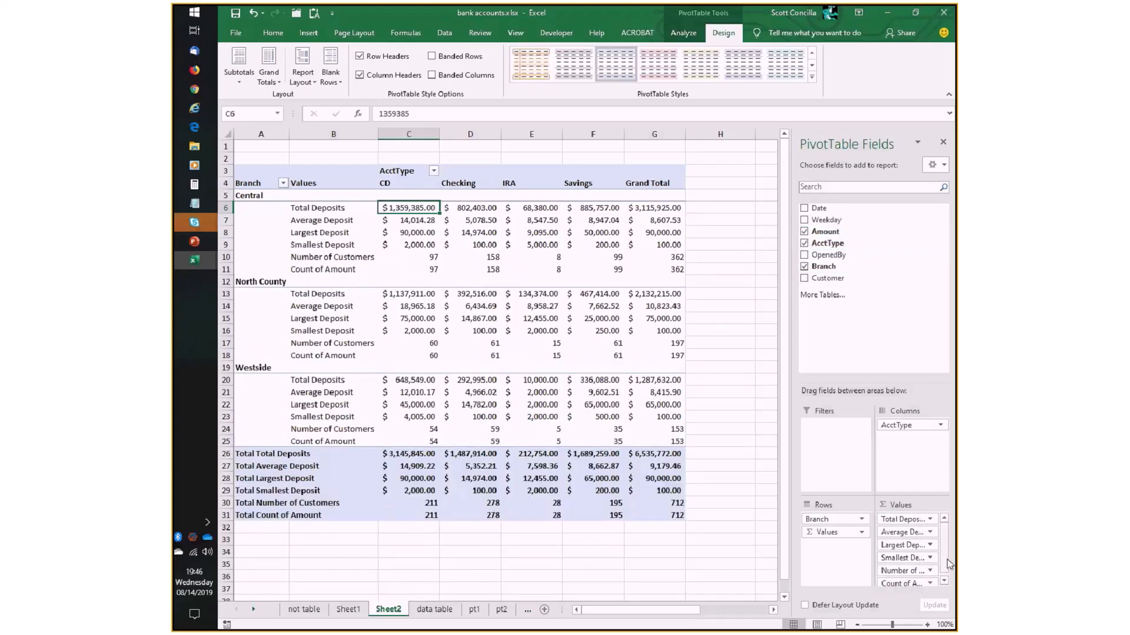
pyautogui.scroll(-1, 948, 564)
pyautogui.click(929, 581)
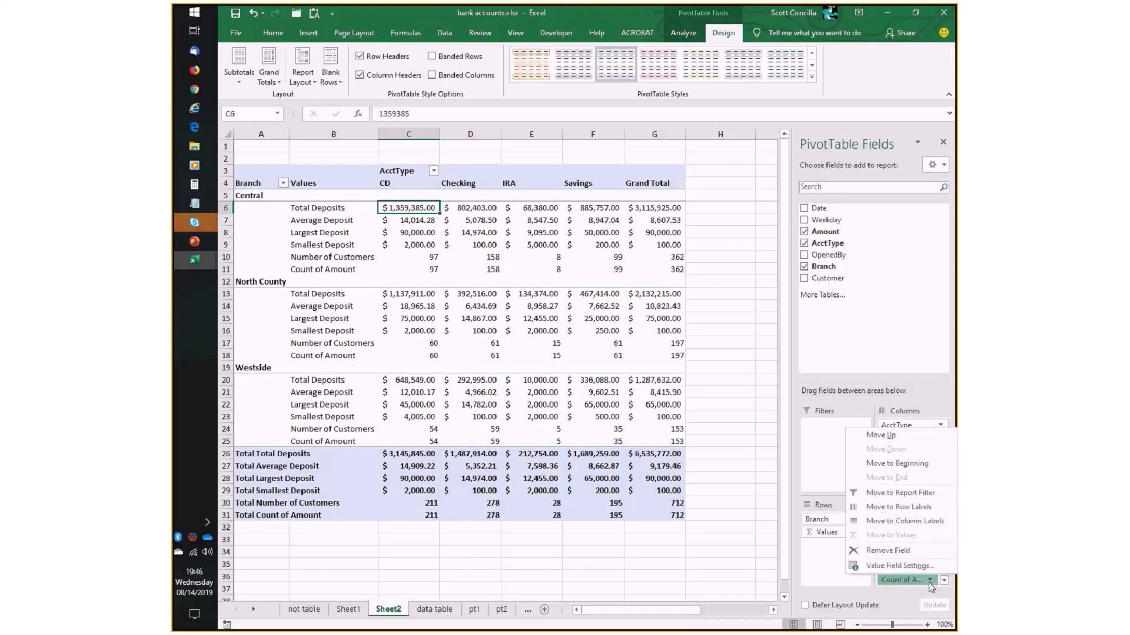
pyautogui.click(885, 567)
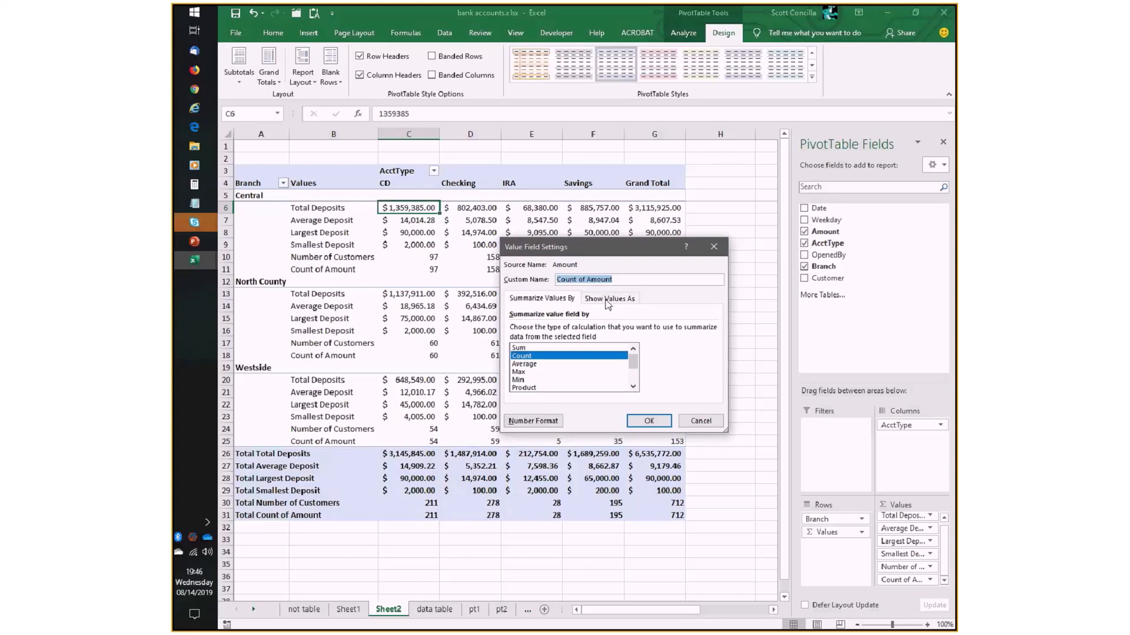
# - Examine the available Show Values As calculations for the new Count of Amount field, from No Calculation through Index
pyautogui.click(608, 299)
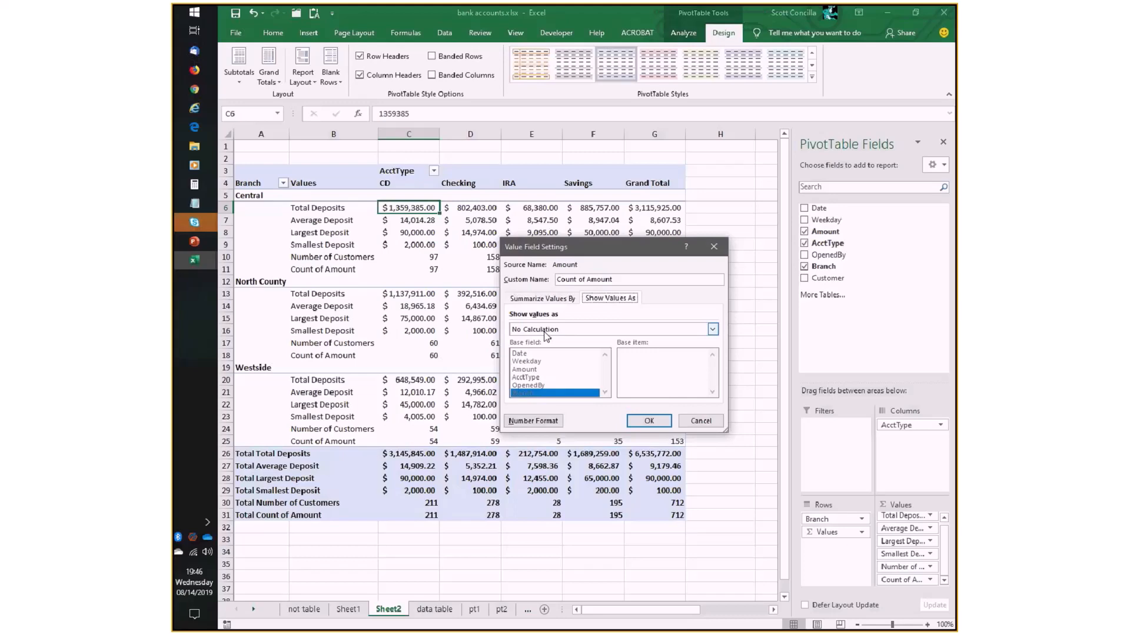
pyautogui.click(718, 333)
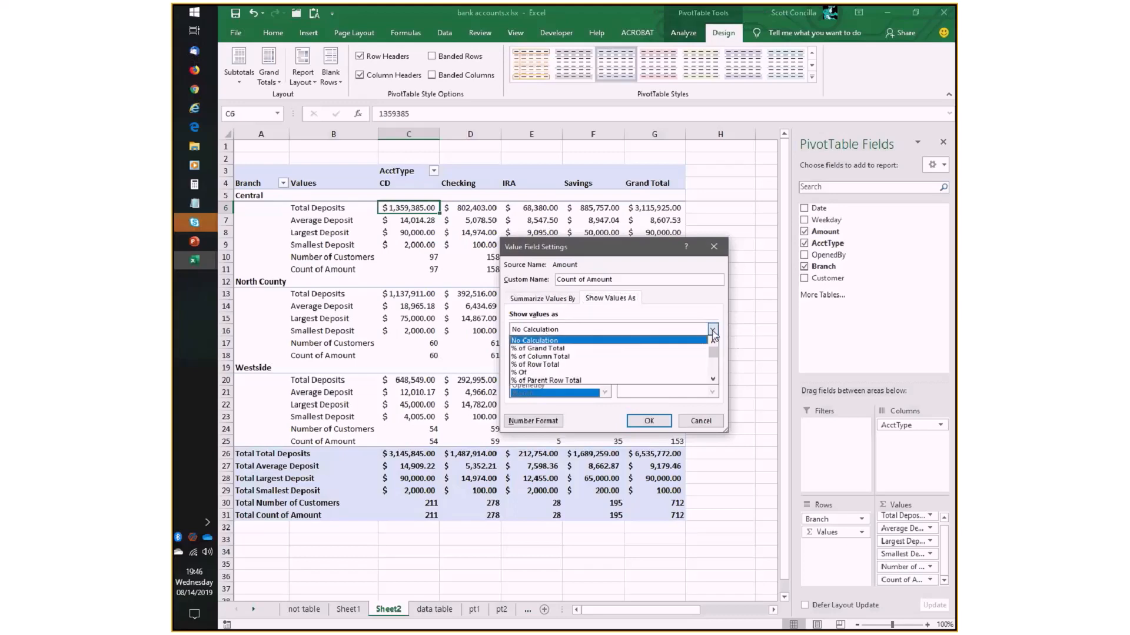
pyautogui.click(714, 365)
pyautogui.click(716, 374)
pyautogui.moveTo(716, 371); pyautogui.dragTo(714, 351)
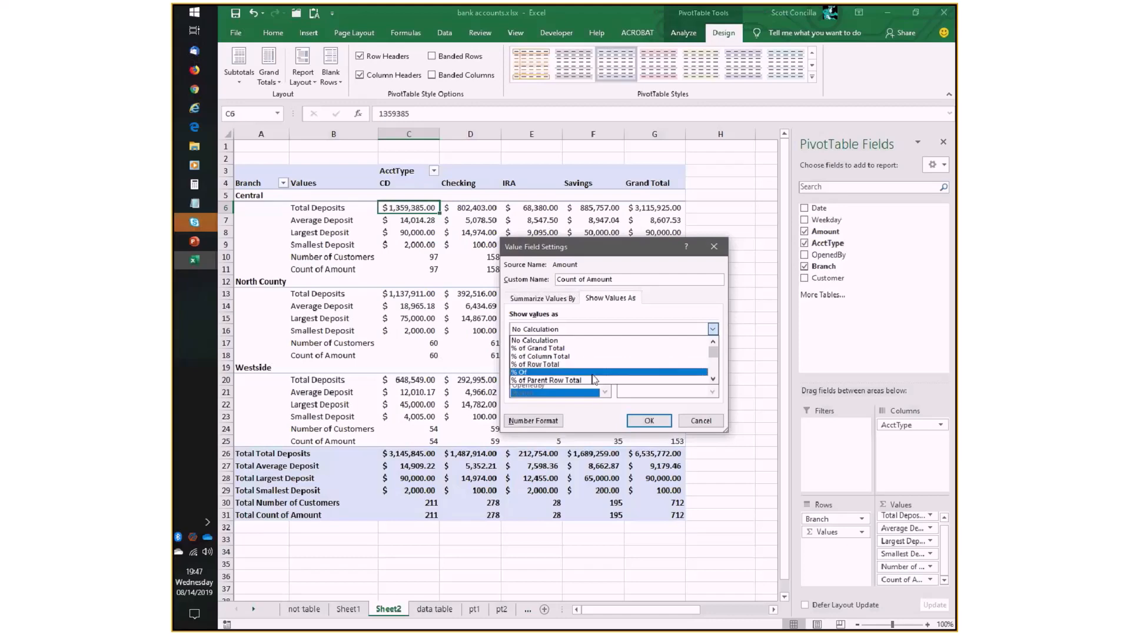
pyautogui.click(713, 380)
pyautogui.click(713, 380)
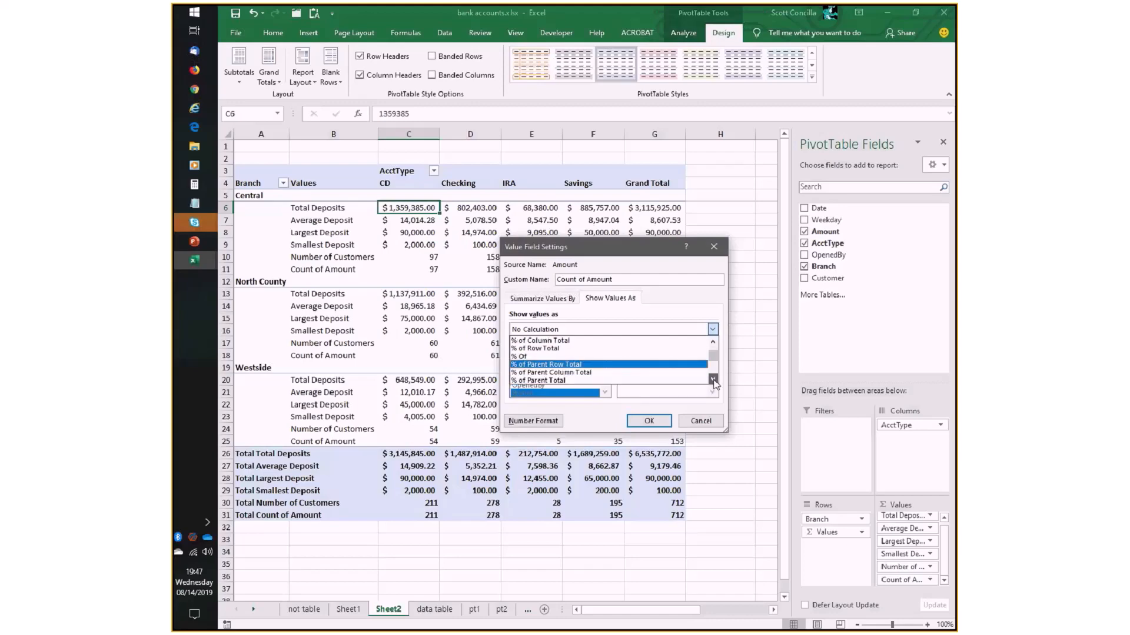
pyautogui.click(713, 380)
pyautogui.click(713, 380)
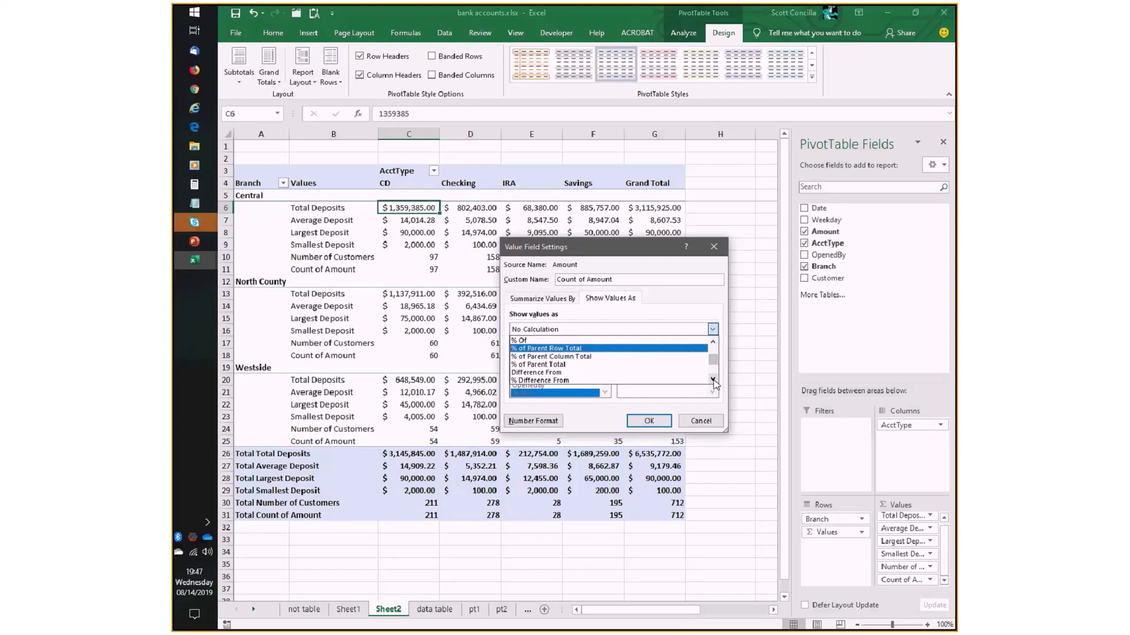
pyautogui.click(713, 380)
pyautogui.click(713, 380)
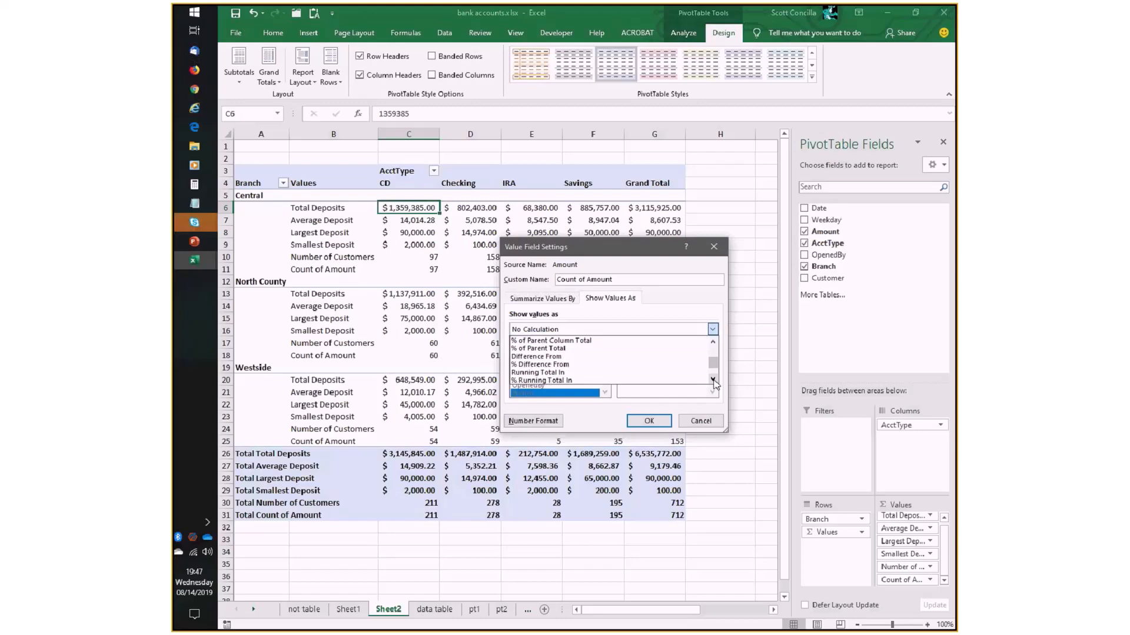
pyautogui.scroll(-1, 714, 383)
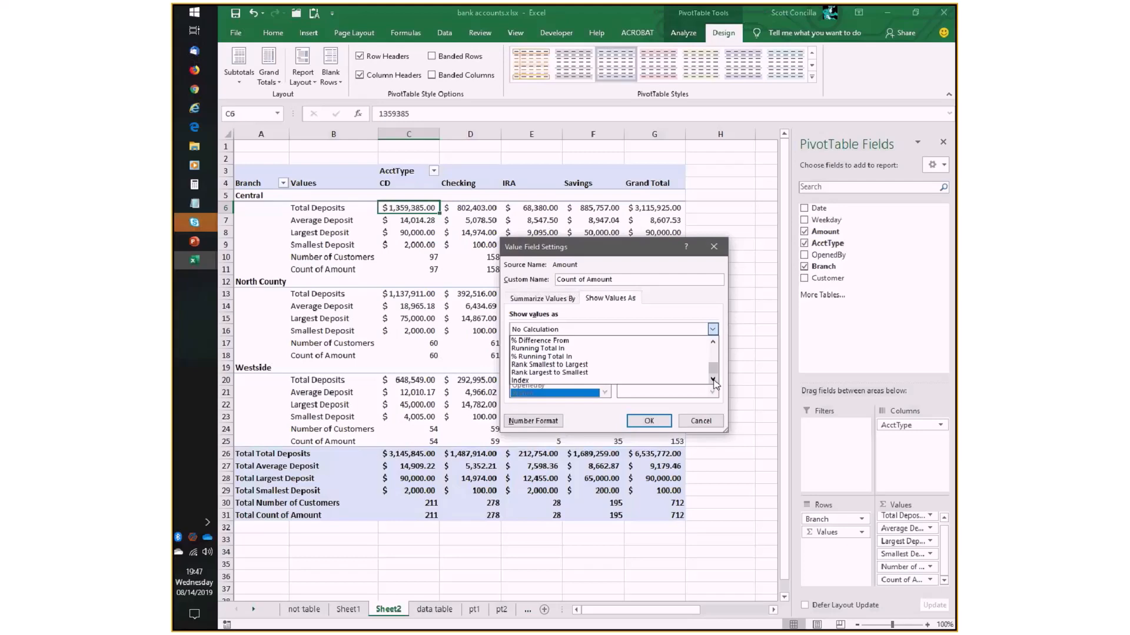
pyautogui.click(713, 343)
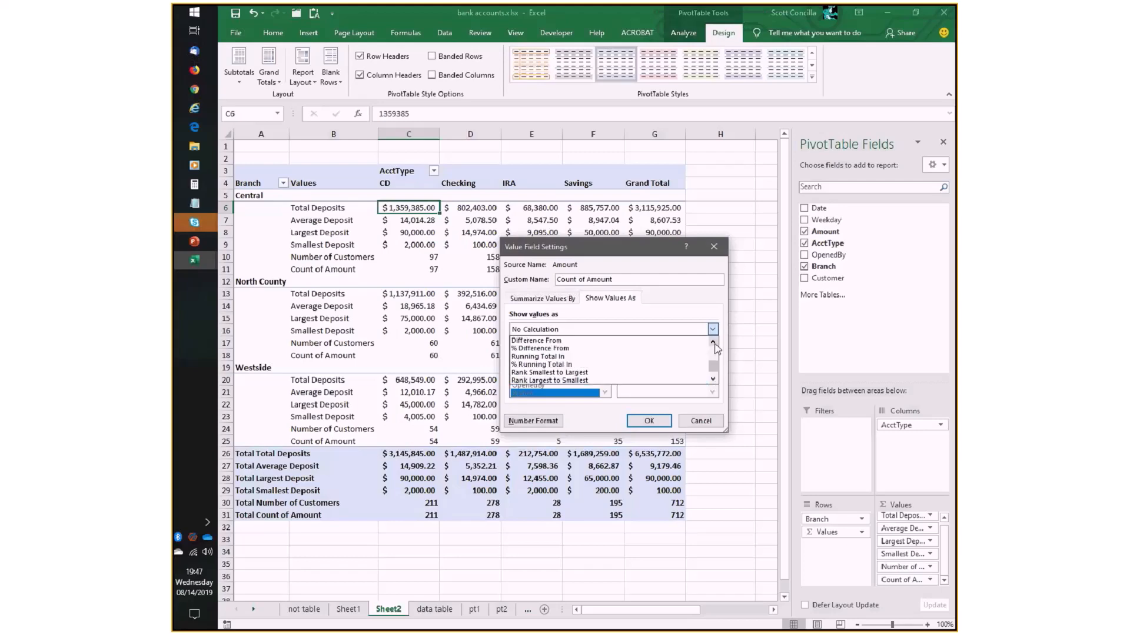
pyautogui.click(713, 343)
pyautogui.click(713, 342)
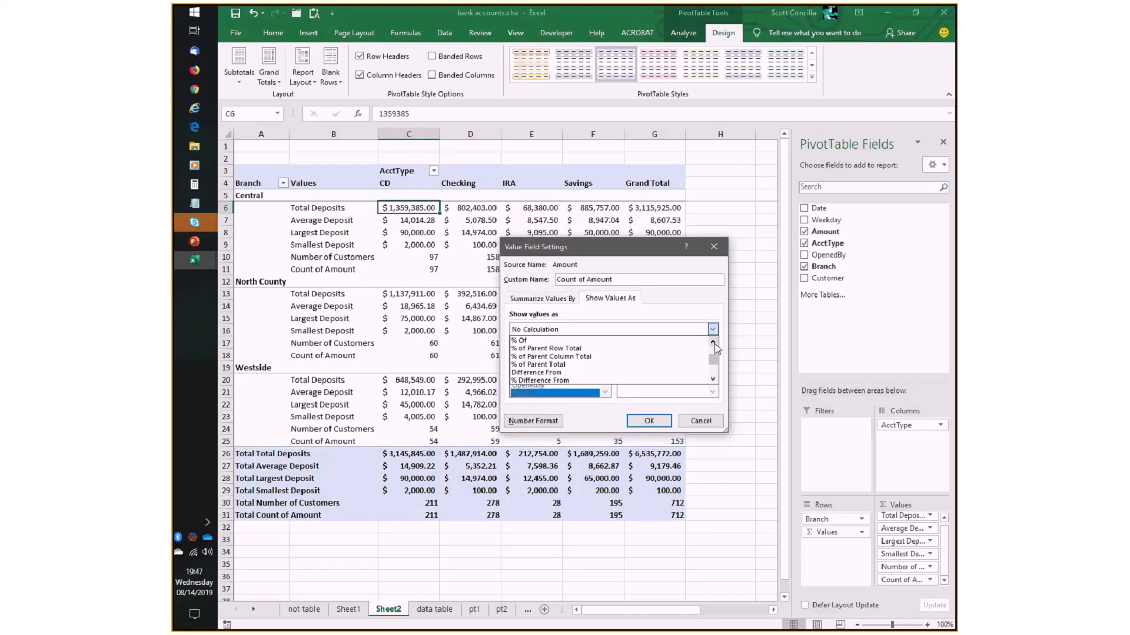
pyautogui.click(713, 380)
pyautogui.click(713, 380)
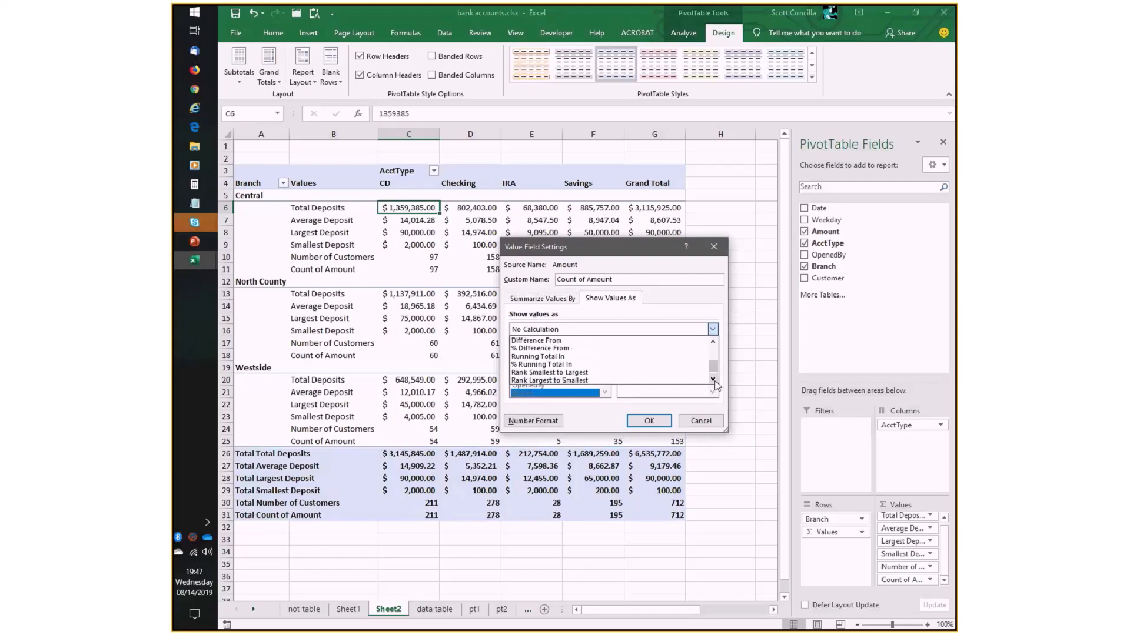
pyautogui.click(713, 379)
pyautogui.moveTo(713, 370); pyautogui.dragTo(635, 345)
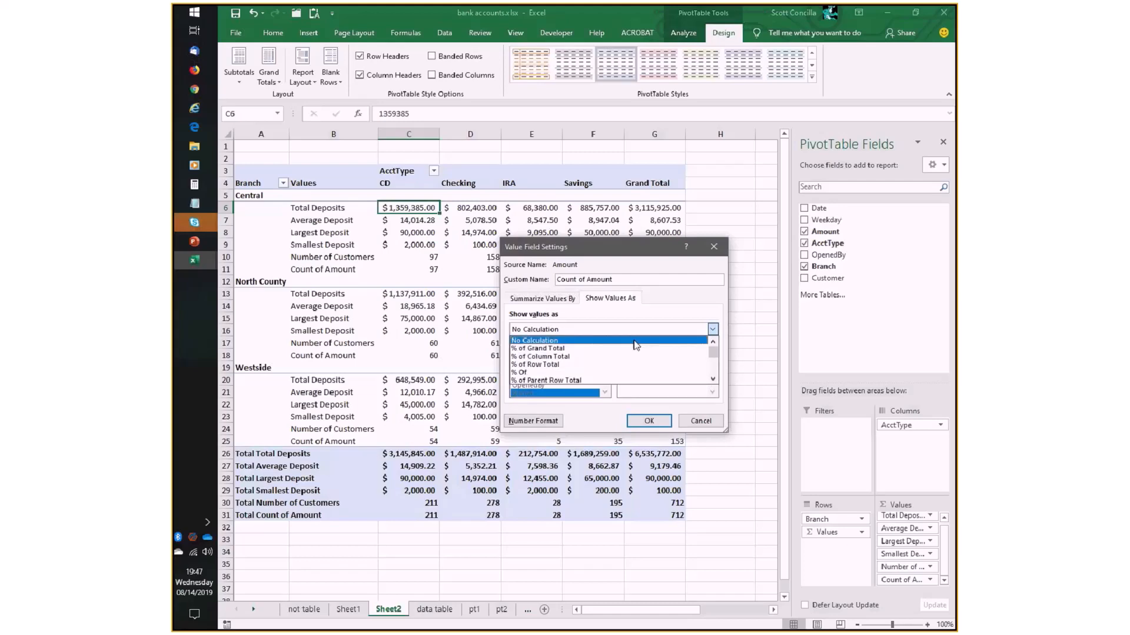
# - Show the Count of Amount values as % of Row Total, accepting the Percentage number format with 2 decimal places
pyautogui.click(544, 365)
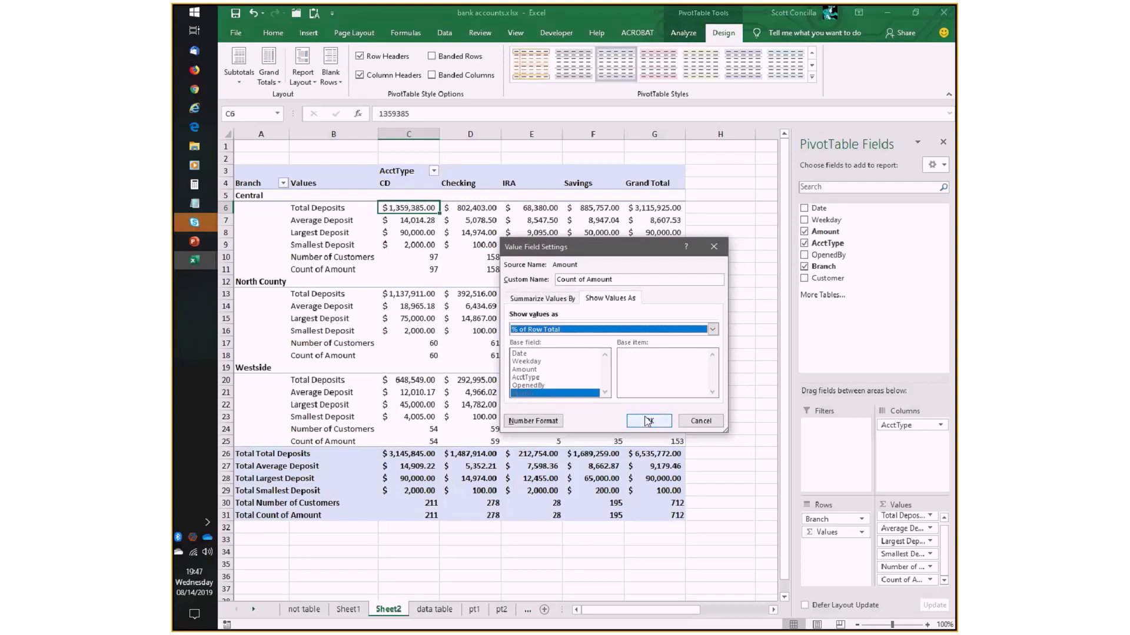
pyautogui.click(533, 420)
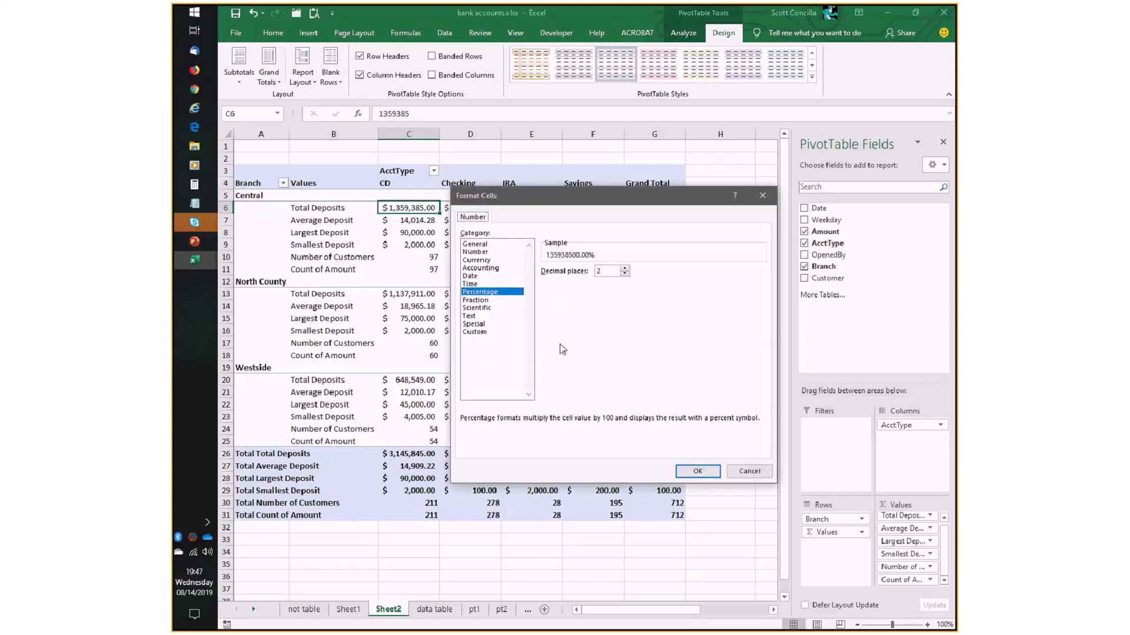
pyautogui.click(688, 475)
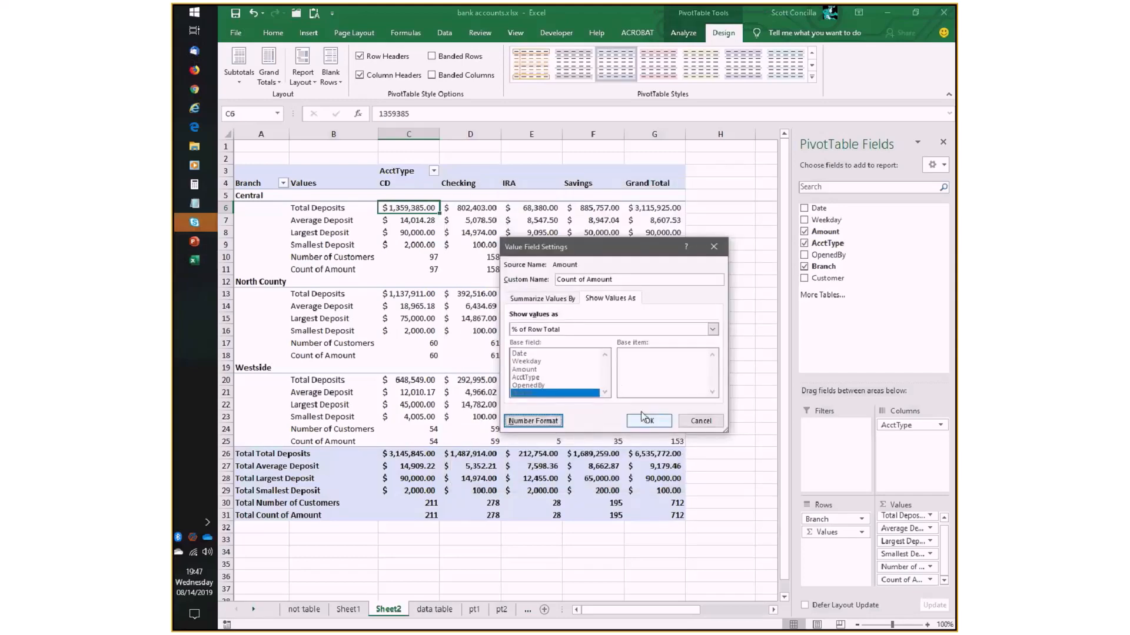
# - Name the row-percentage value field Percent of Total and apply its field settings
pyautogui.tripleClick(582, 279)
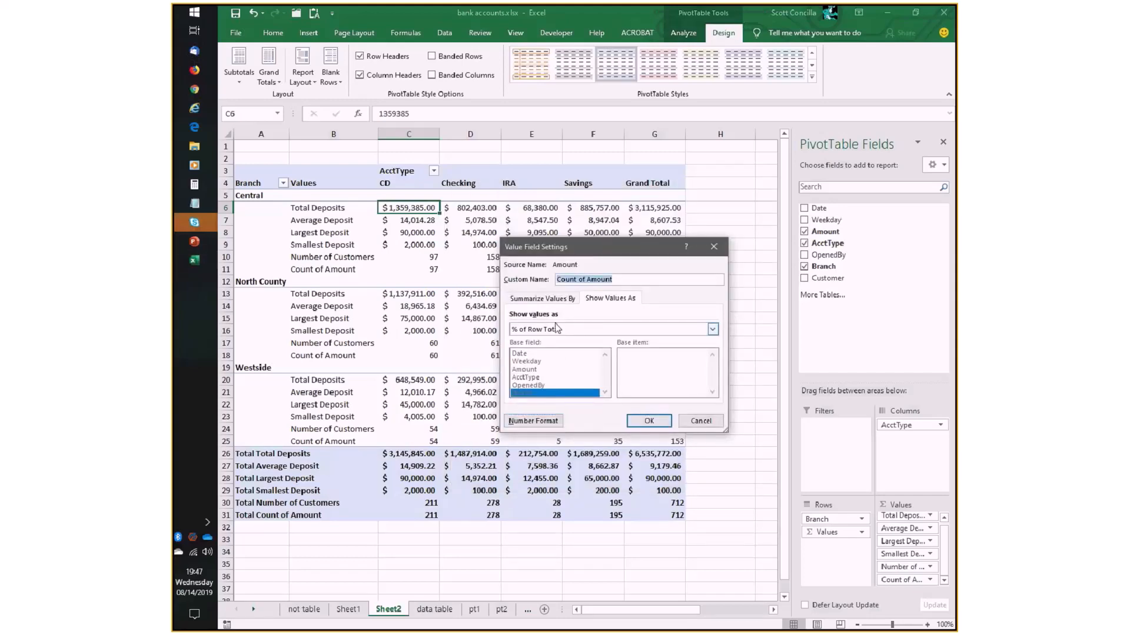
pyautogui.write('Percent of Total')
pyautogui.click(649, 421)
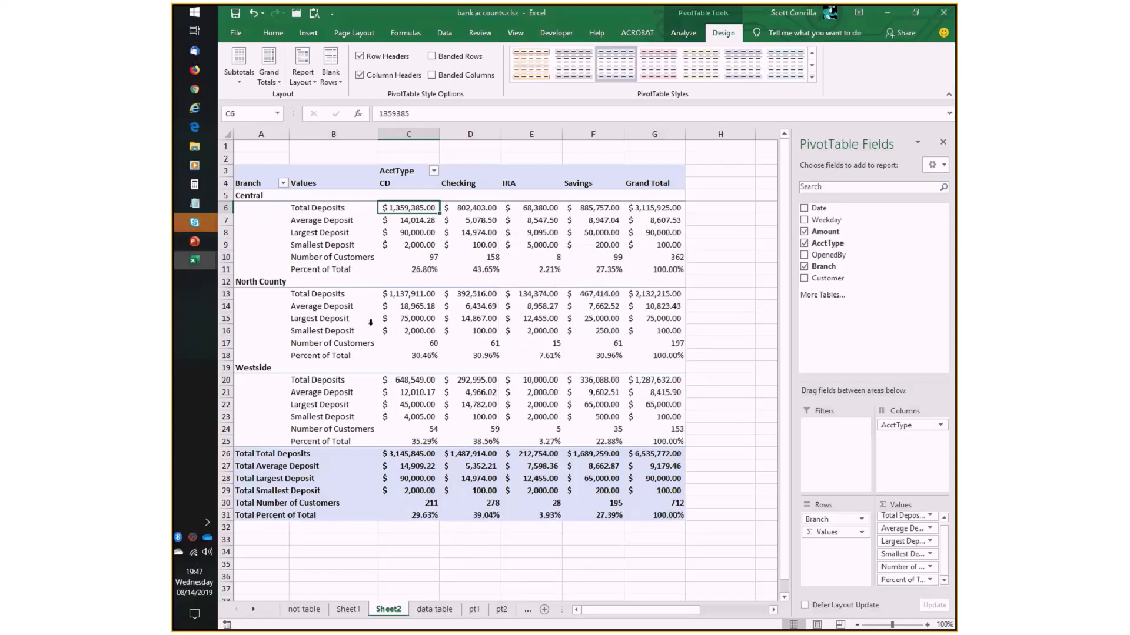
# - Rename the Percent of Total value field as Percent of Row
pyautogui.click(324, 273)
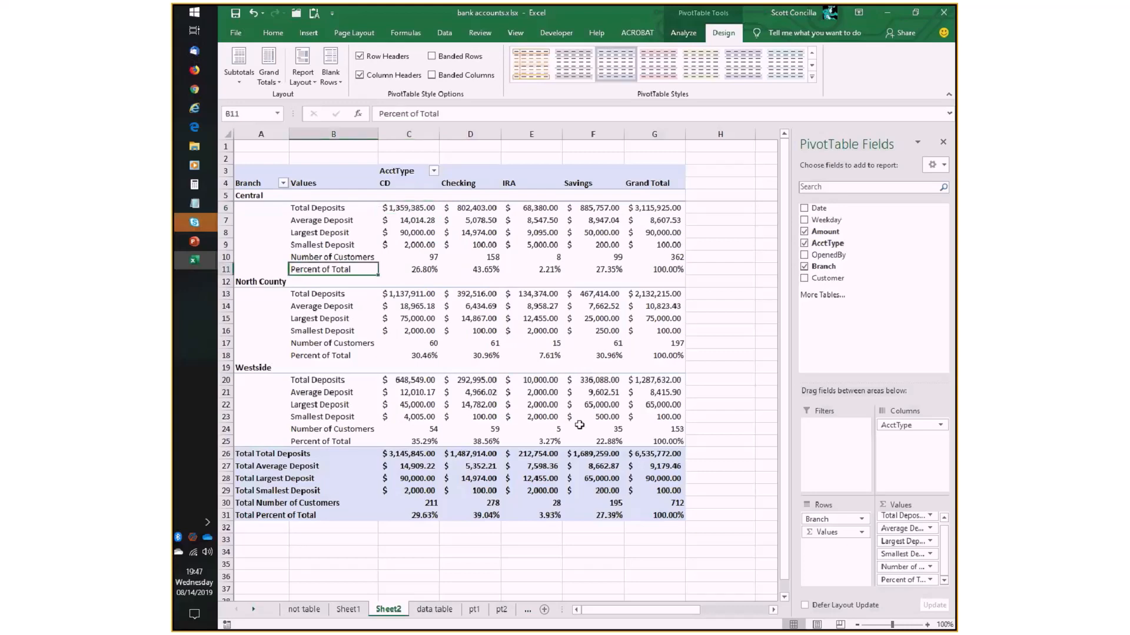
pyautogui.click(929, 579)
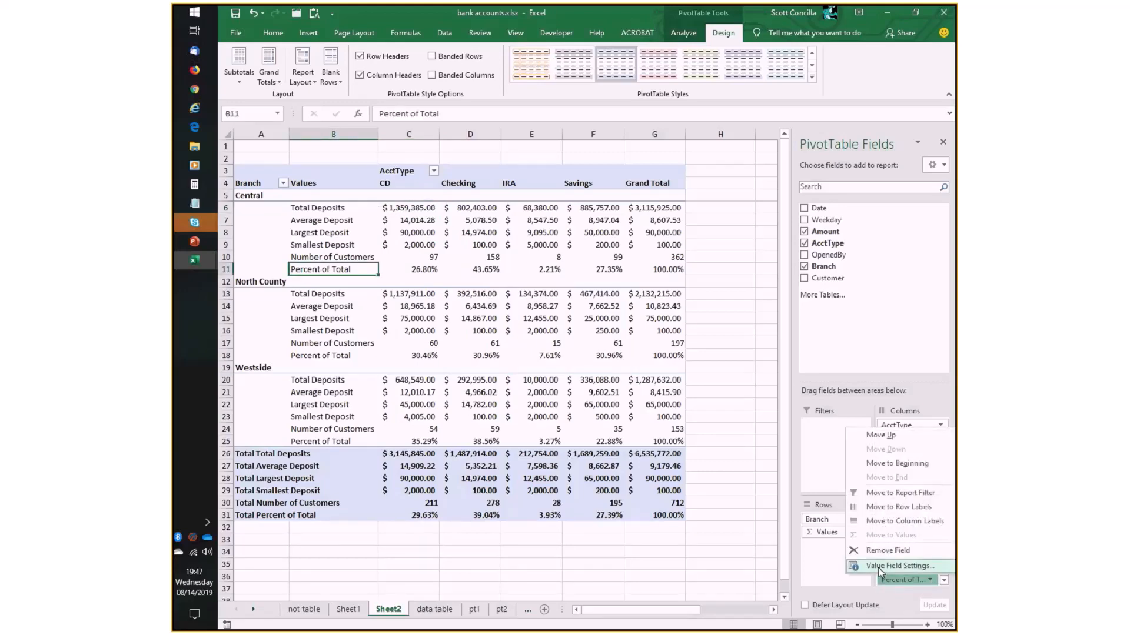
pyautogui.click(898, 566)
pyautogui.doubleClick(595, 280)
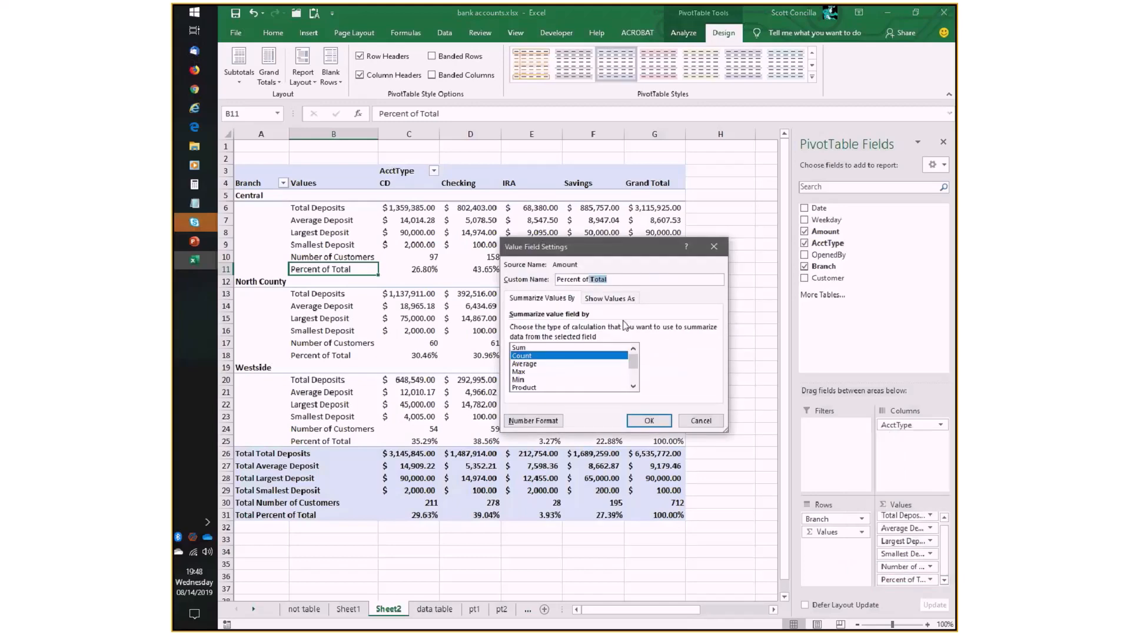
pyautogui.write('of Ro')
pyautogui.press('BackSpace')
pyautogui.press('BackSpace')
pyautogui.press('BackSpace')
pyautogui.press('BackSpace')
pyautogui.press('BackSpace')
pyautogui.write('Row')
pyautogui.click(643, 422)
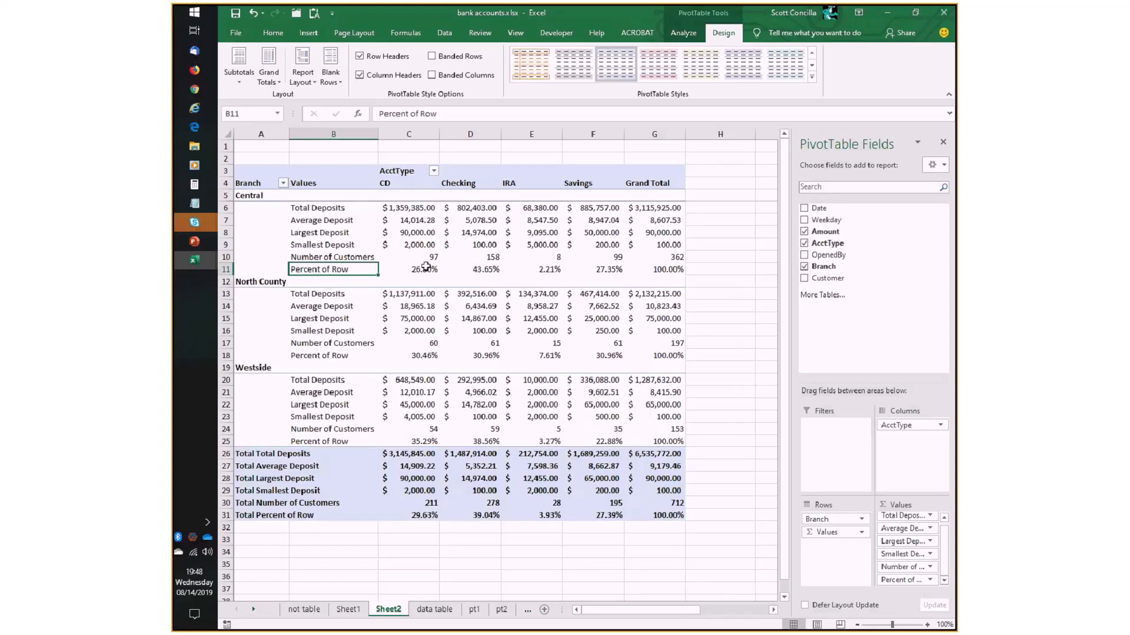
# - Compare Central's Total Deposits across the account types with its Percent of Row values and their Grand Total
pyautogui.click(410, 208)
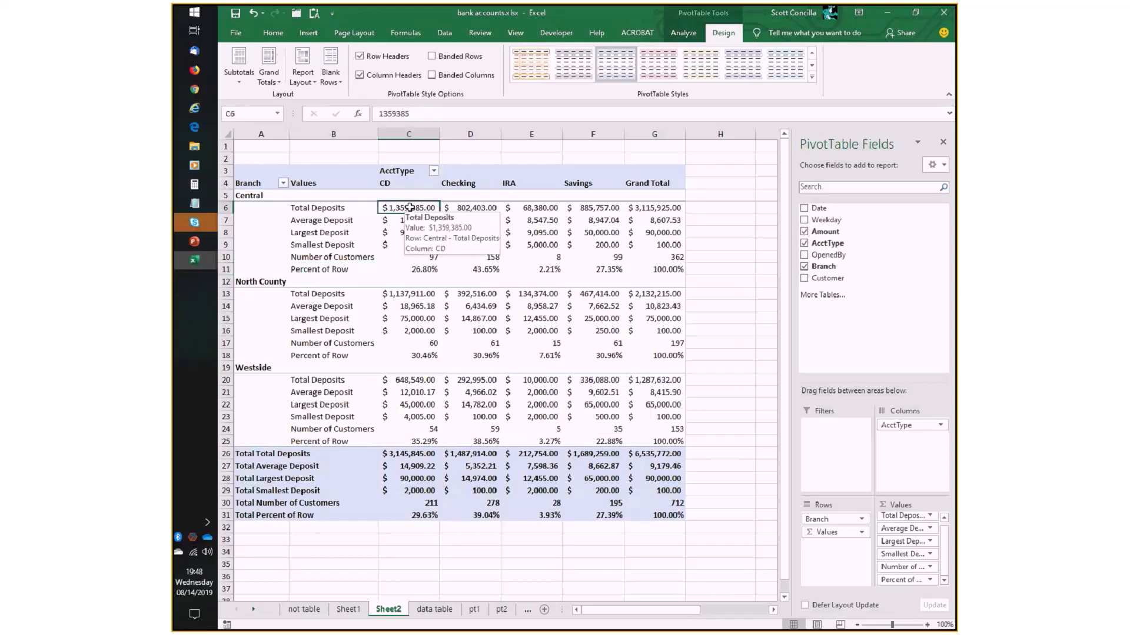
pyautogui.click(415, 269)
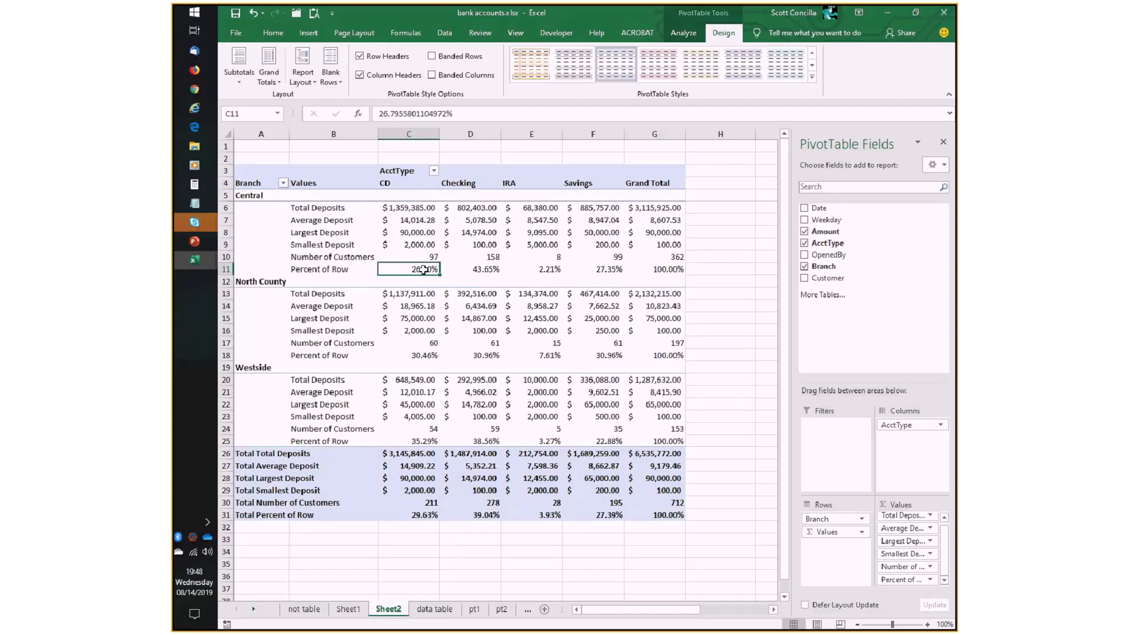
pyautogui.click(663, 206)
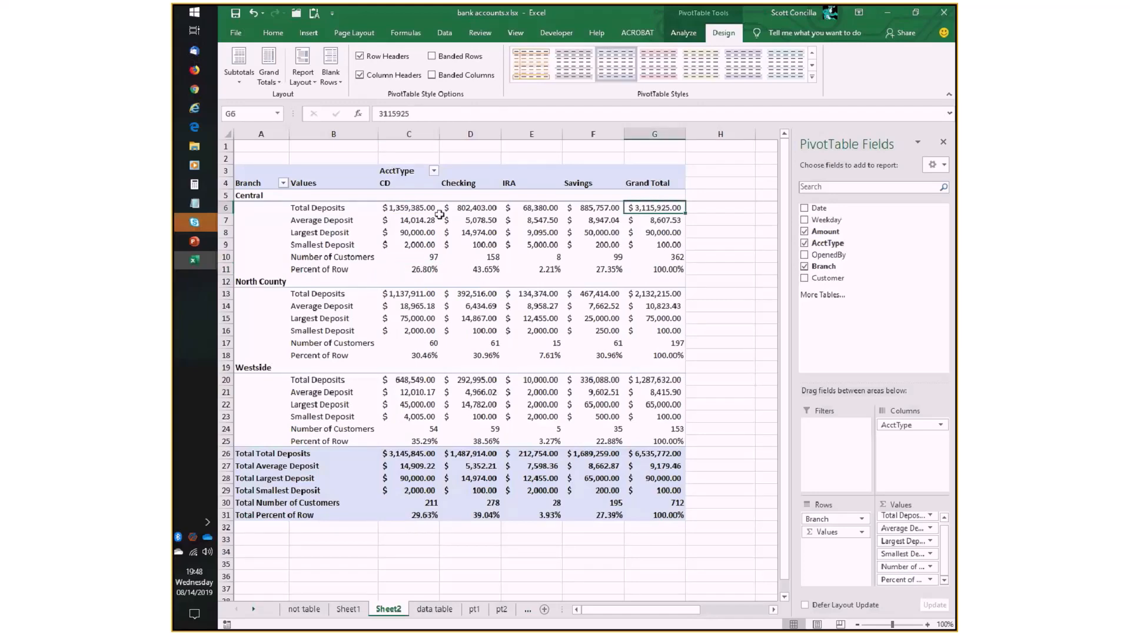
pyautogui.moveTo(412, 207); pyautogui.dragTo(652, 210)
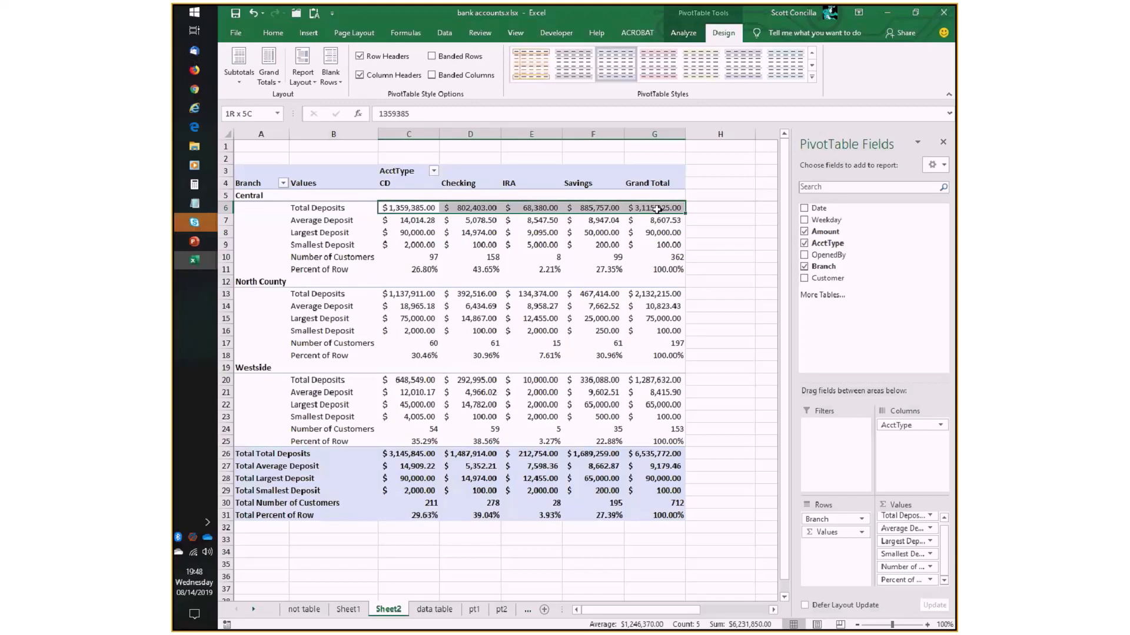
pyautogui.click(535, 209)
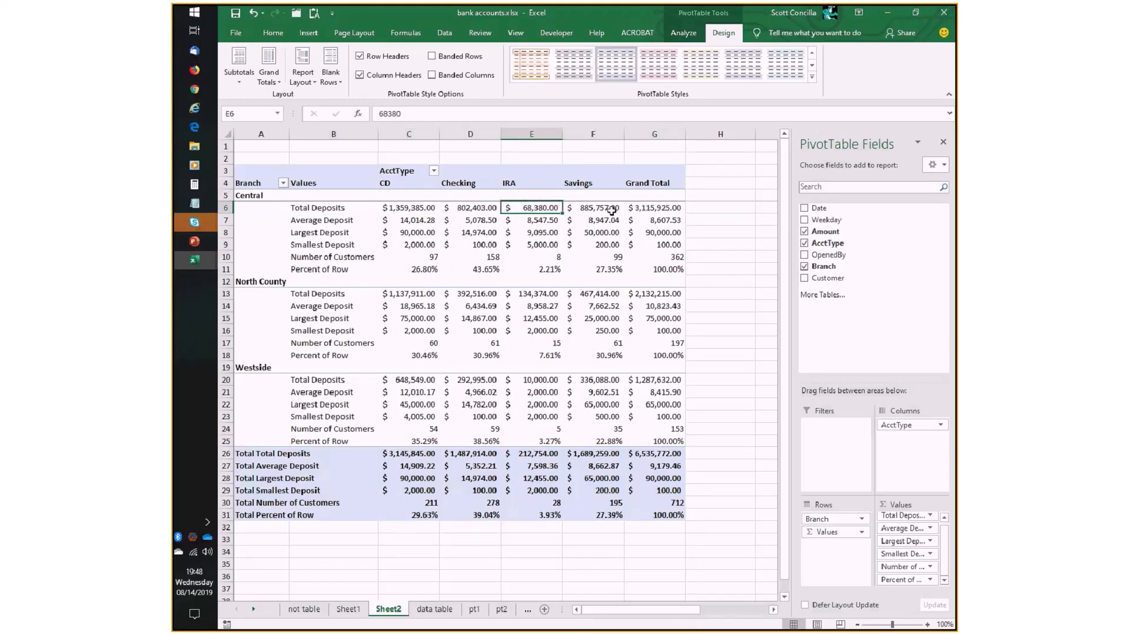
pyautogui.click(414, 270)
pyautogui.click(475, 269)
pyautogui.click(540, 268)
pyautogui.click(606, 270)
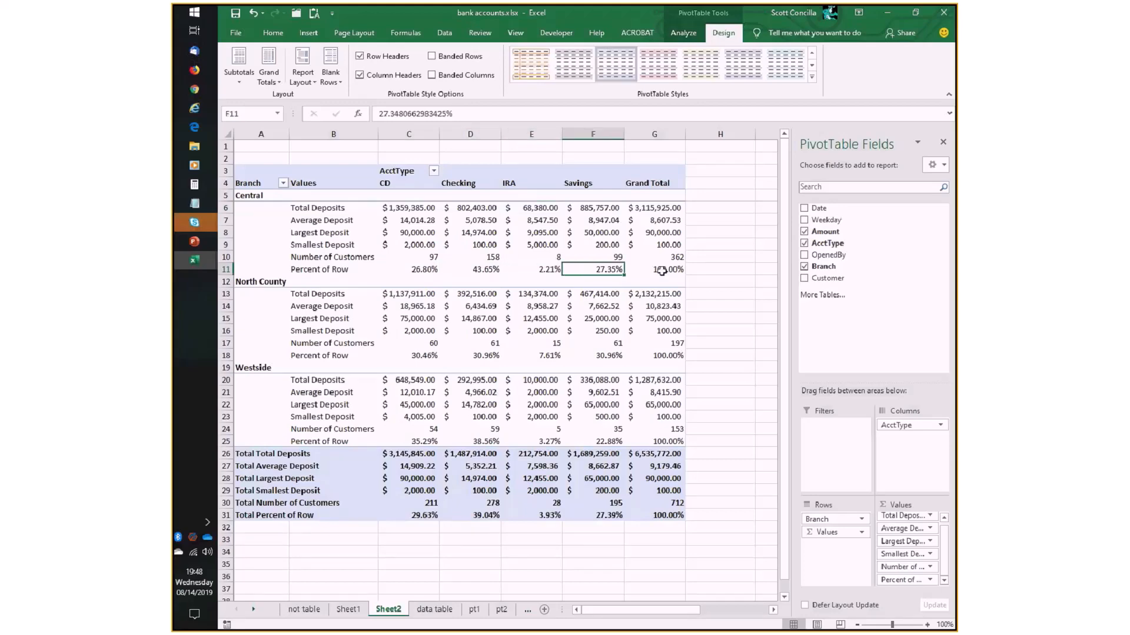
pyautogui.click(662, 270)
pyautogui.moveTo(499, 322)
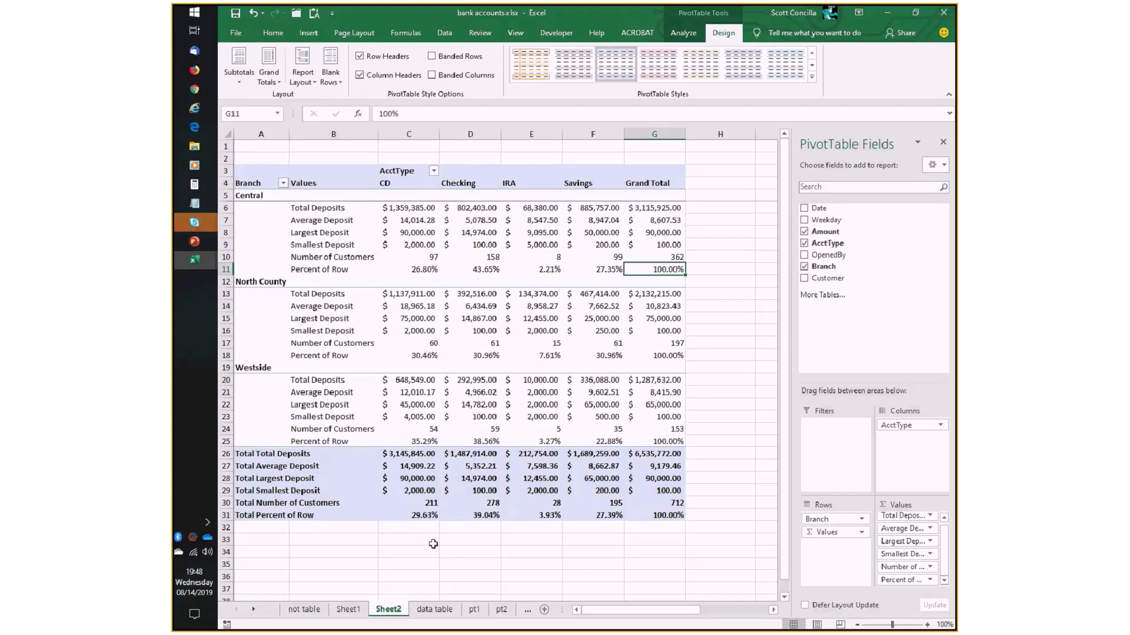
# - Add the Amount field once more to the values, beneath Percent of Row, and open its value field settings
pyautogui.moveTo(825, 231); pyautogui.dragTo(915, 584)
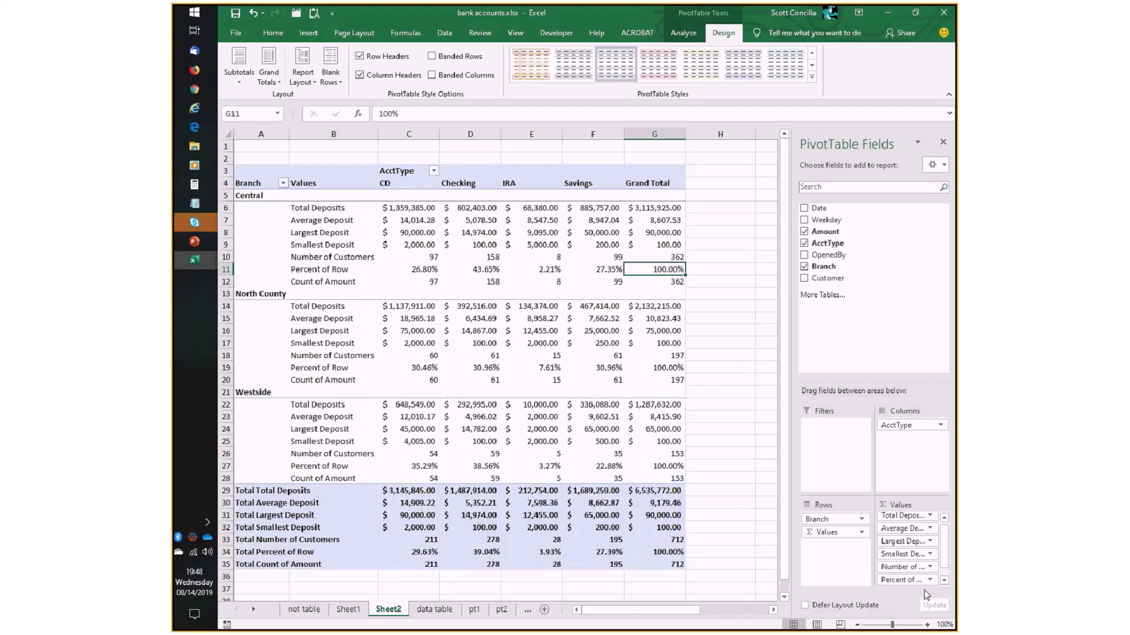
pyautogui.click(944, 580)
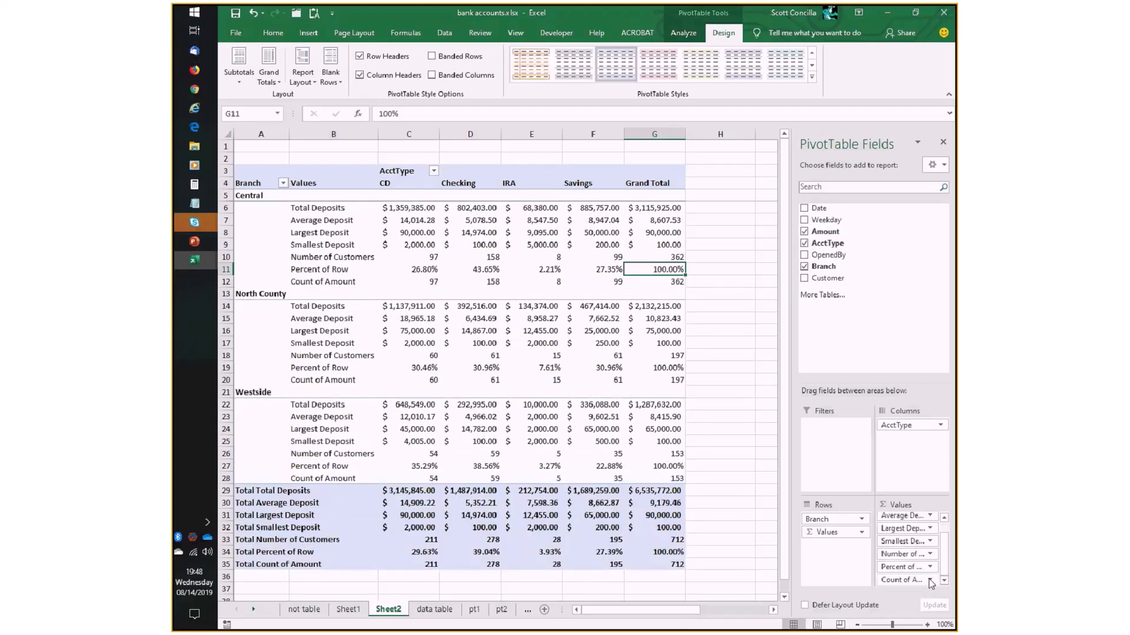
pyautogui.click(930, 581)
pyautogui.click(900, 565)
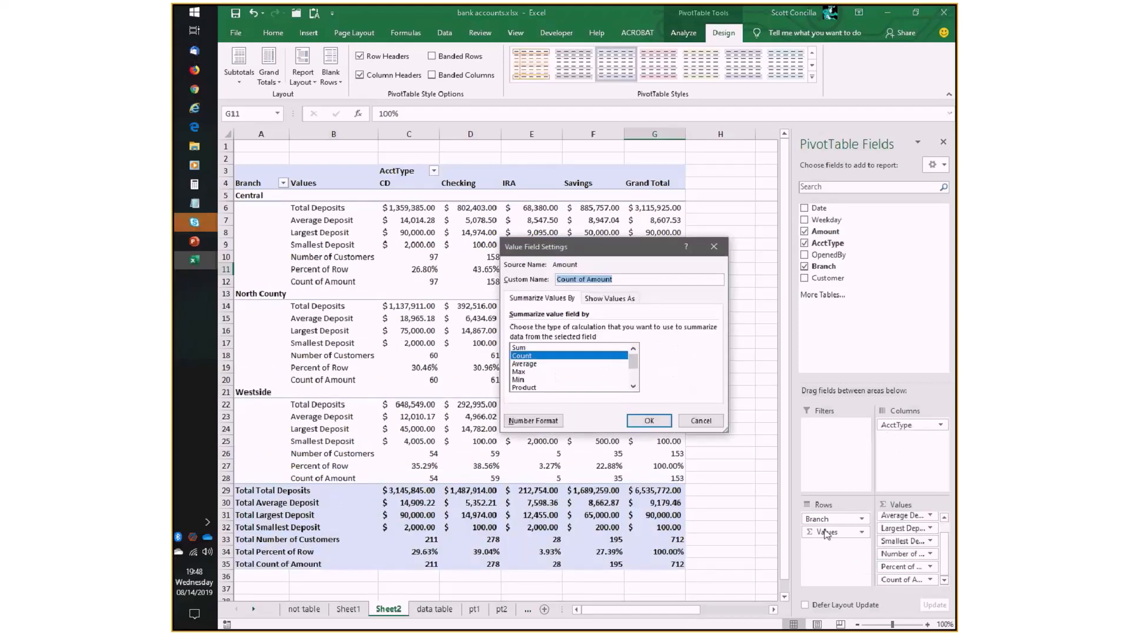
# - Set the custom name of the newly added Amount field to Percent of Column
pyautogui.write('Percent of COlu')
pyautogui.press('BackSpace')
pyautogui.press('BackSpace')
pyautogui.press('BackSpace')
pyautogui.write('olum,mn')
pyautogui.press('BackSpace')
pyautogui.press('BackSpace')
pyautogui.press('BackSpace')
pyautogui.write('n')
# - Show the Percent of Column value field as % of Column Total and apply the field settings
pyautogui.click(608, 300)
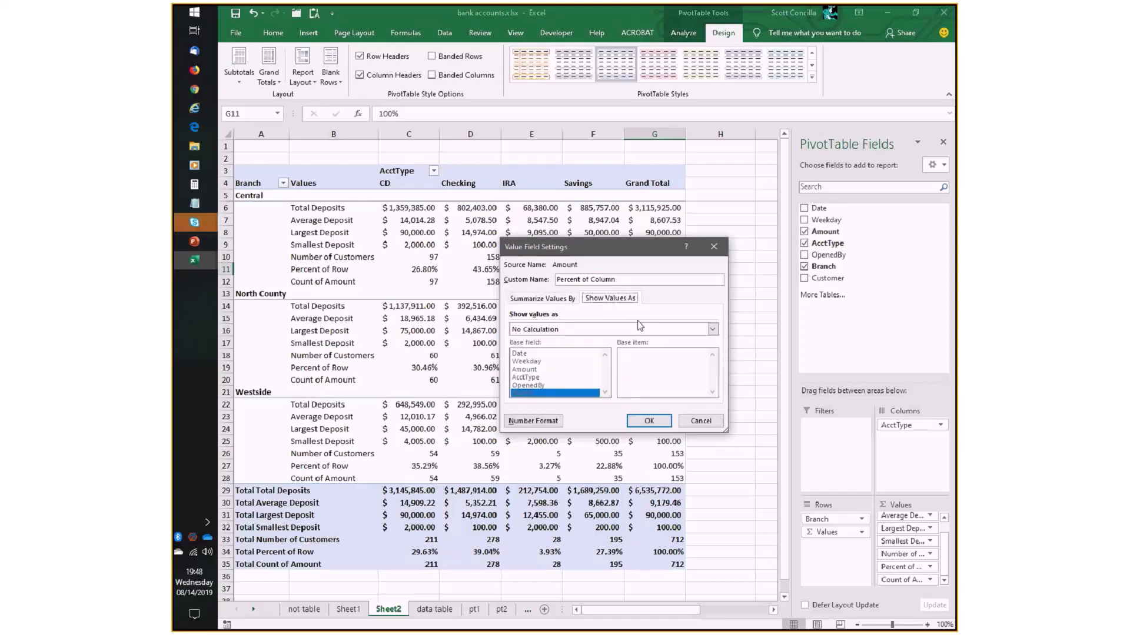
pyautogui.click(640, 327)
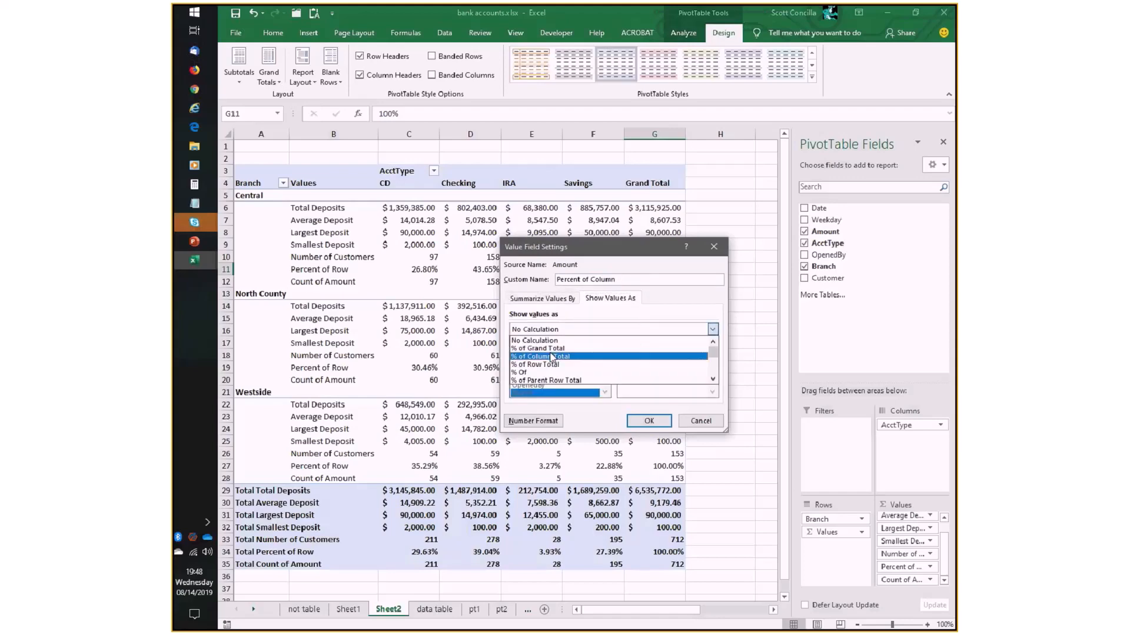
pyautogui.click(713, 380)
pyautogui.click(713, 379)
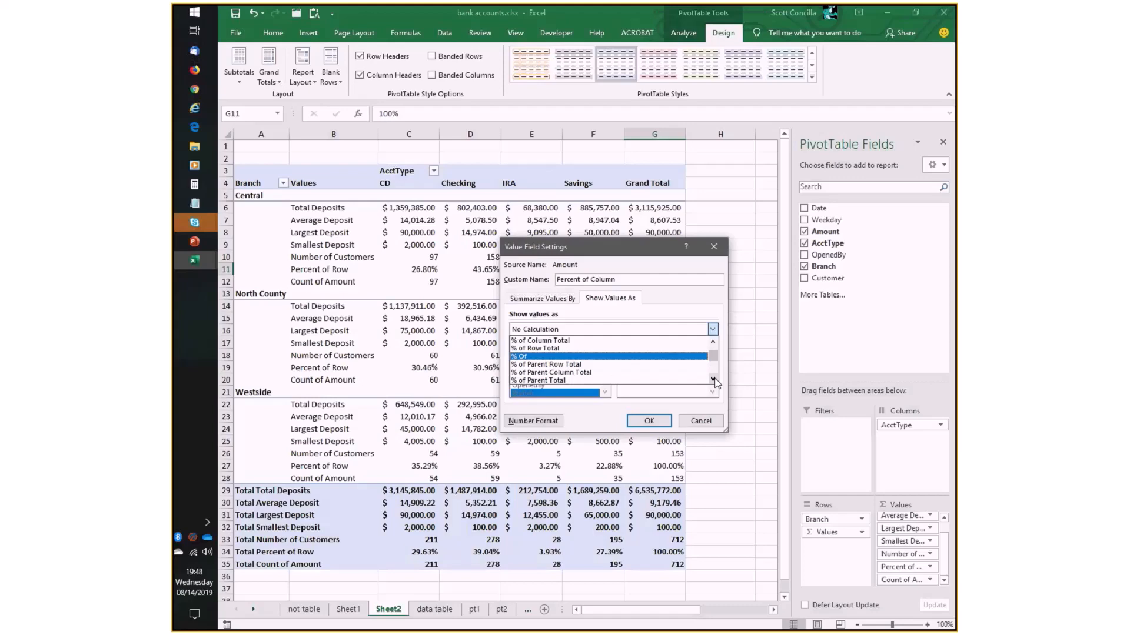
pyautogui.click(714, 343)
pyautogui.click(713, 343)
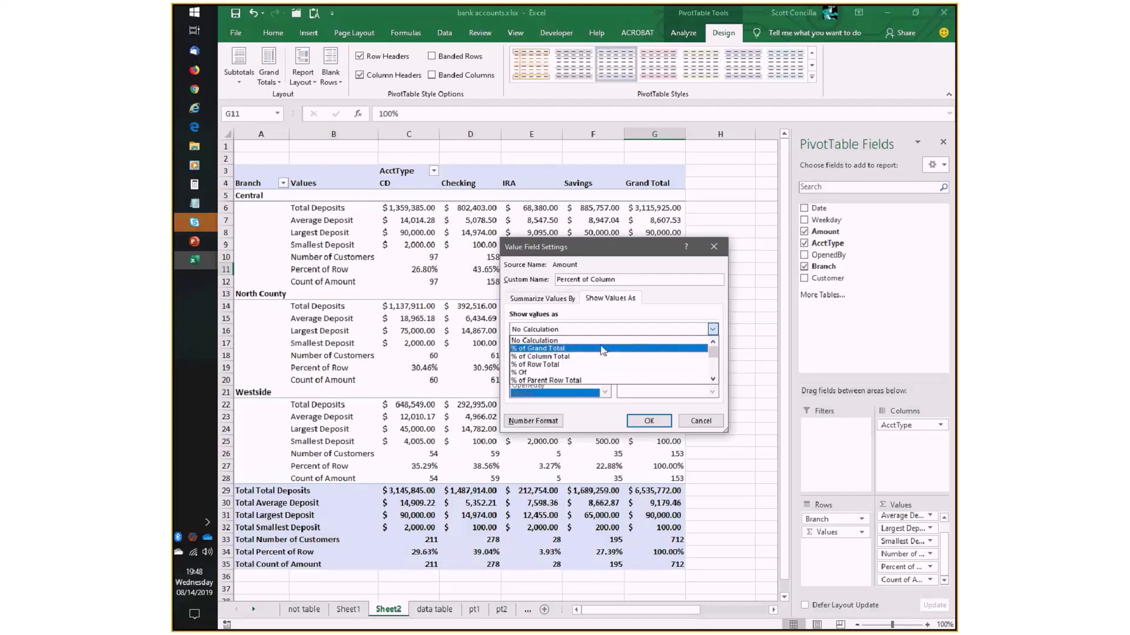
pyautogui.click(553, 357)
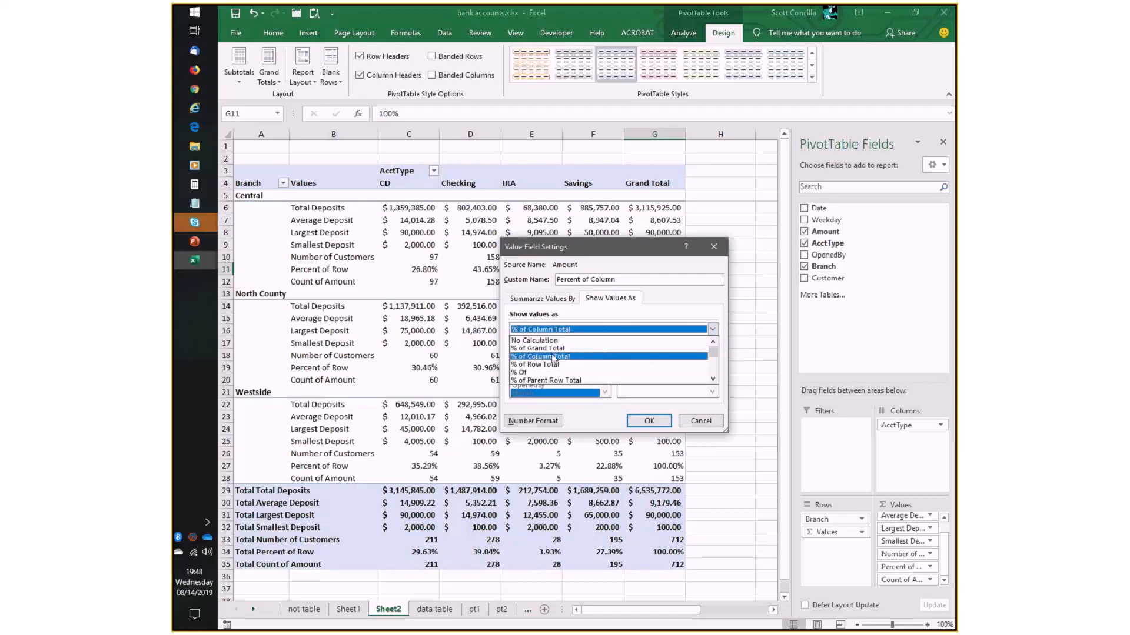
pyautogui.click(668, 421)
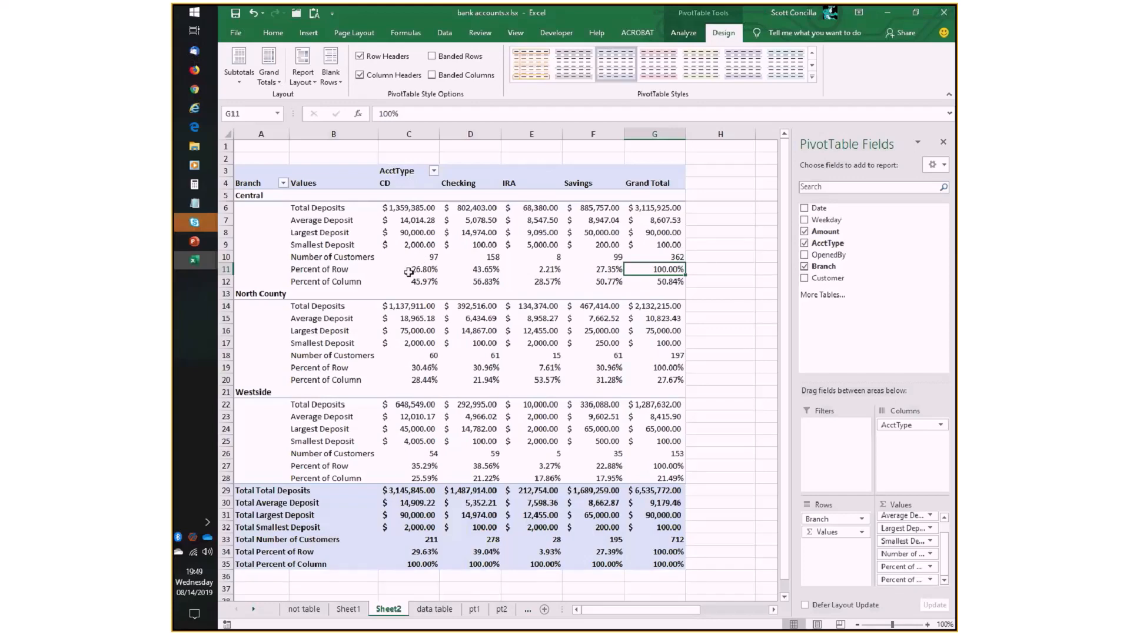
# - Compare Central's CD Total Deposits and Percent of Column with the CD column's Total Total Deposits
pyautogui.click(409, 208)
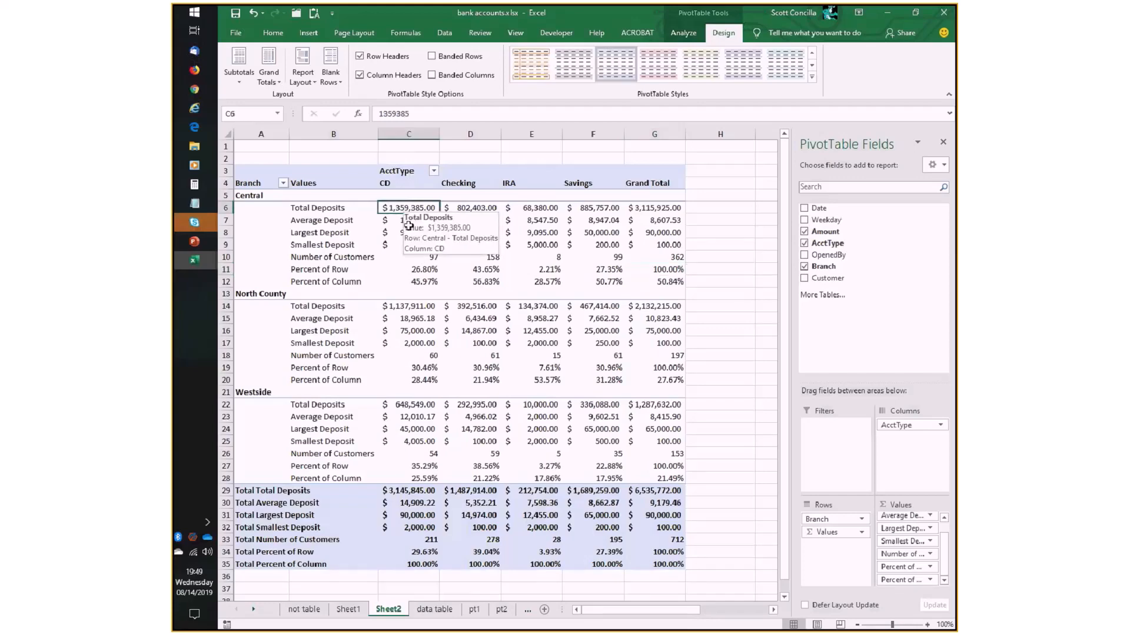
pyautogui.click(410, 282)
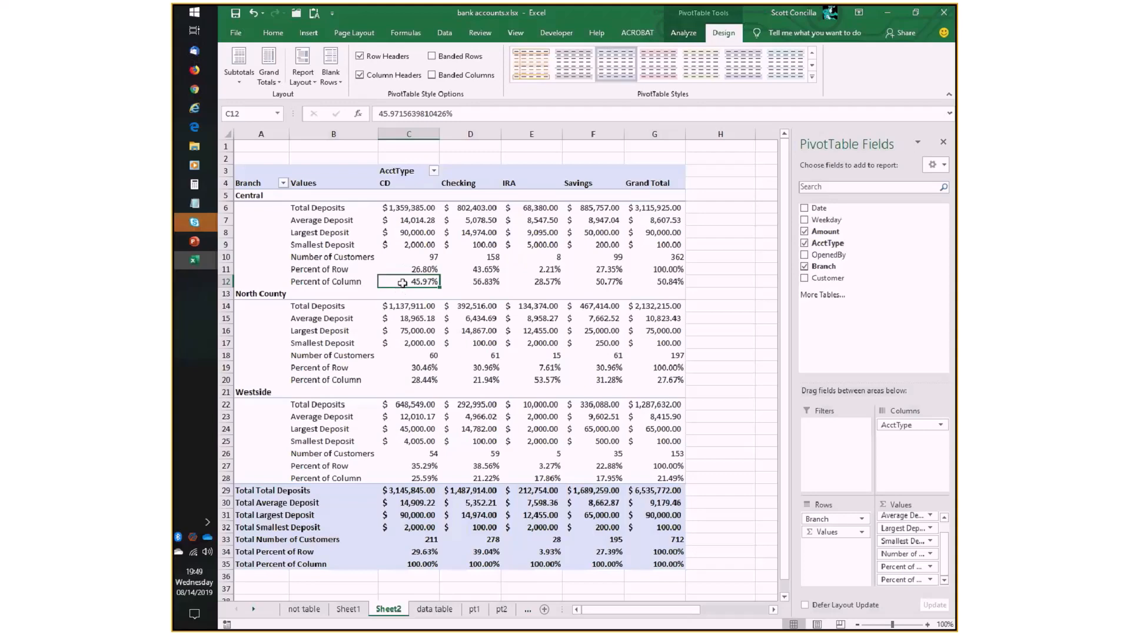
pyautogui.click(409, 490)
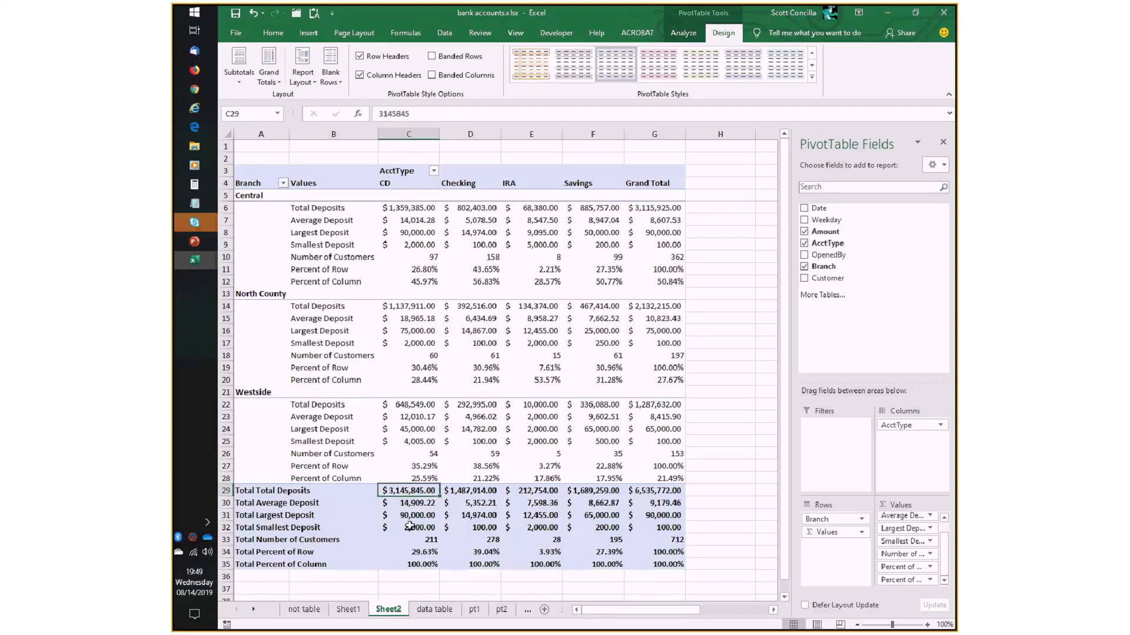
pyautogui.click(409, 209)
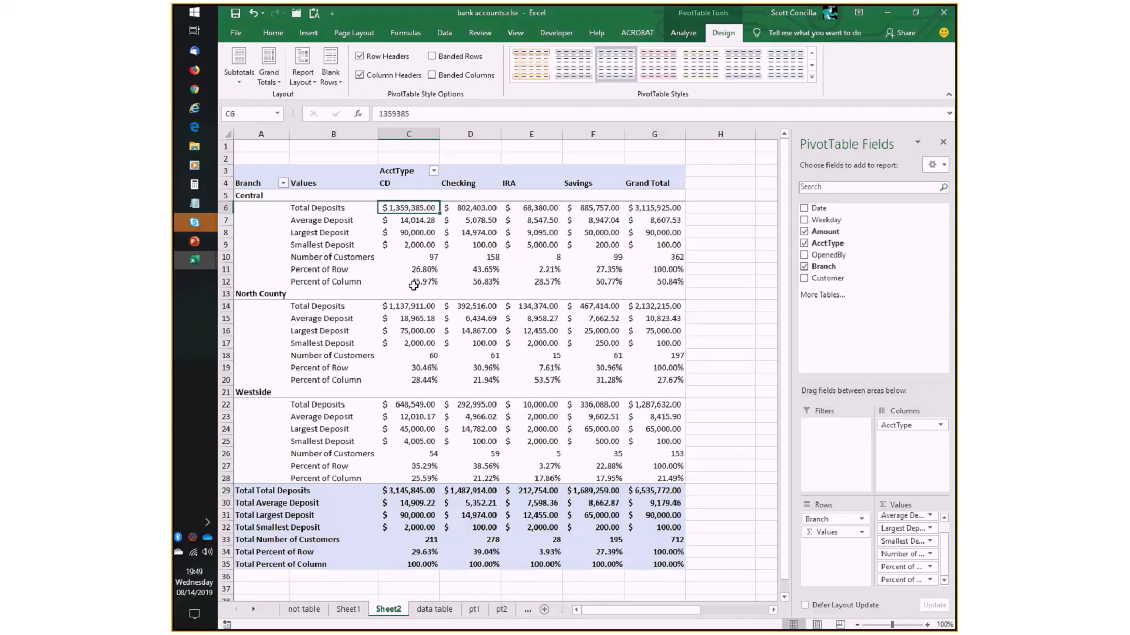
pyautogui.click(412, 282)
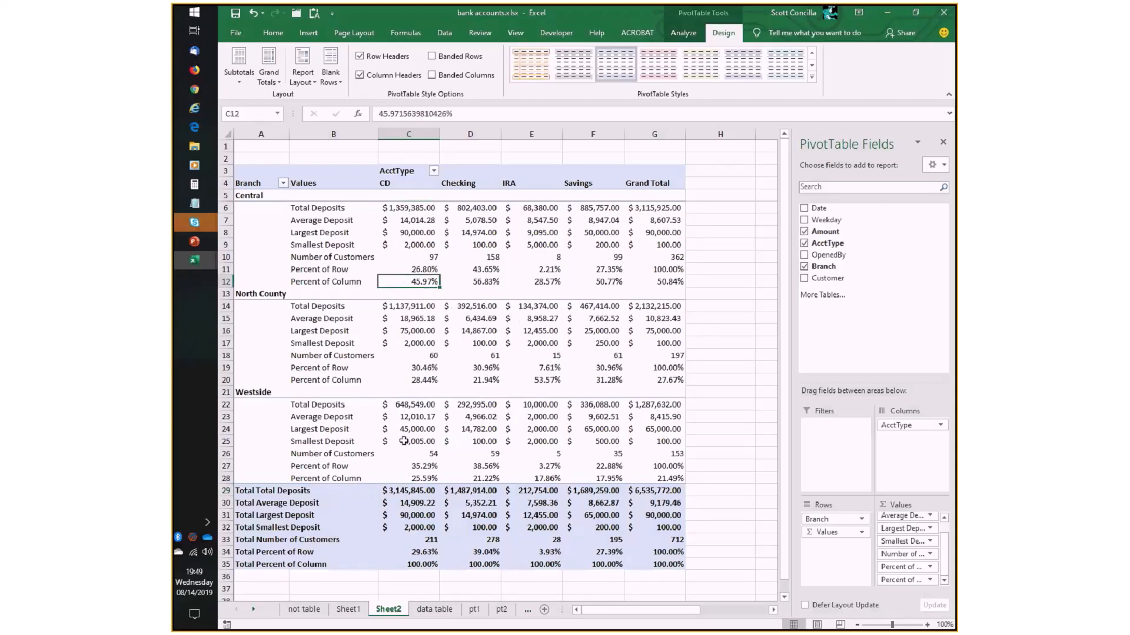
pyautogui.click(401, 492)
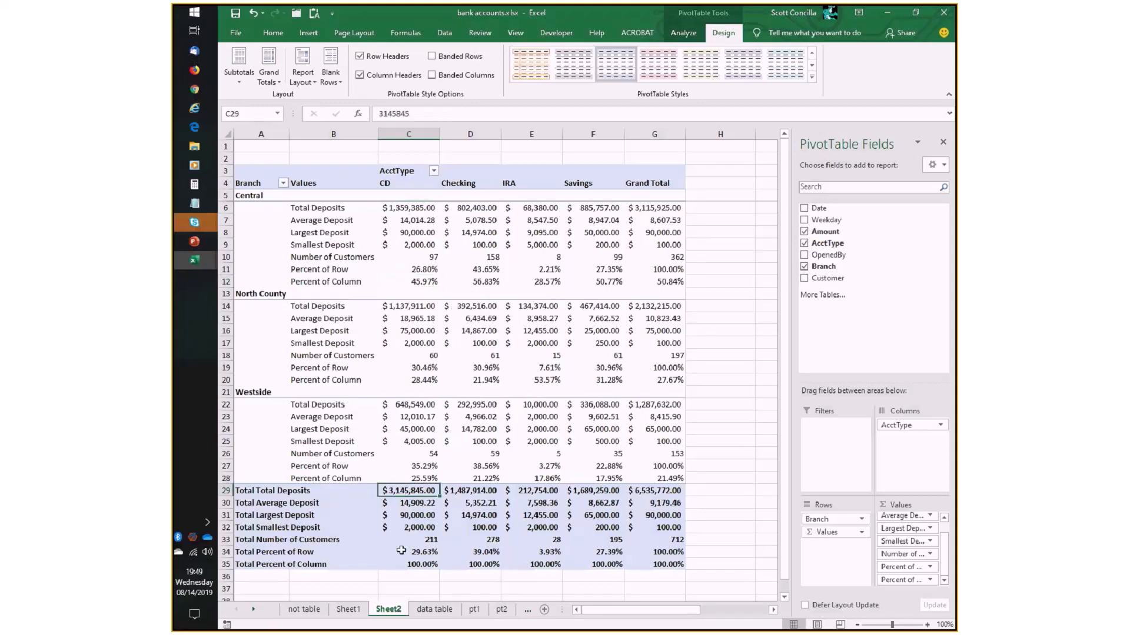
pyautogui.moveTo(401, 551)
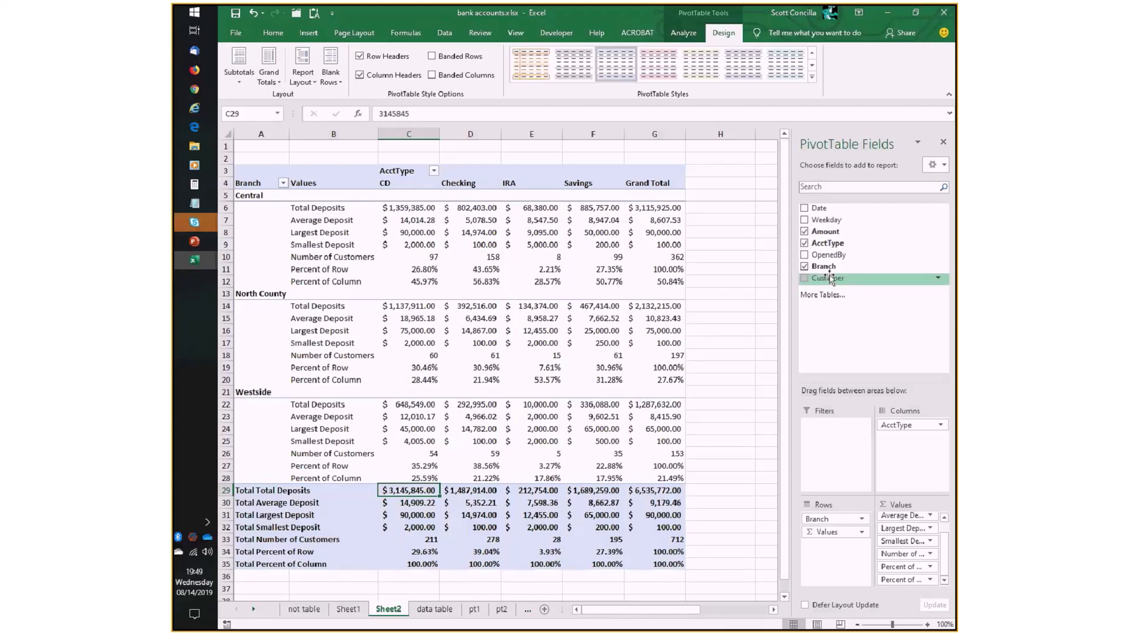
# - Add the Amount field again to the values, beneath Percent of Column, and open its value field settings
pyautogui.moveTo(836, 236); pyautogui.dragTo(916, 584)
pyautogui.click(943, 580)
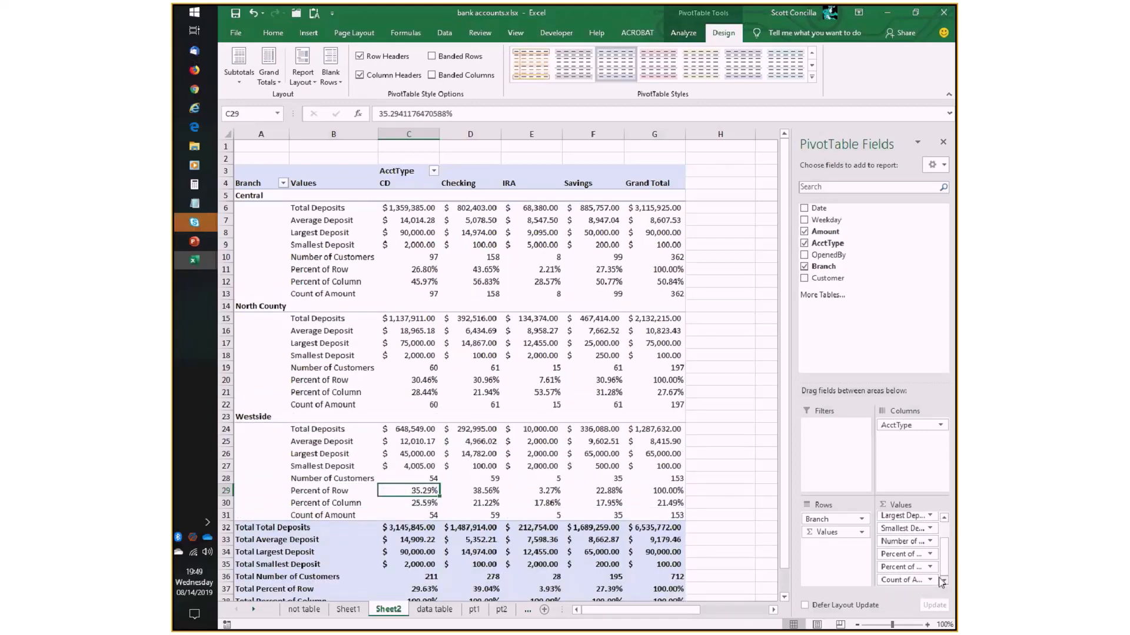
pyautogui.click(918, 580)
pyautogui.click(912, 561)
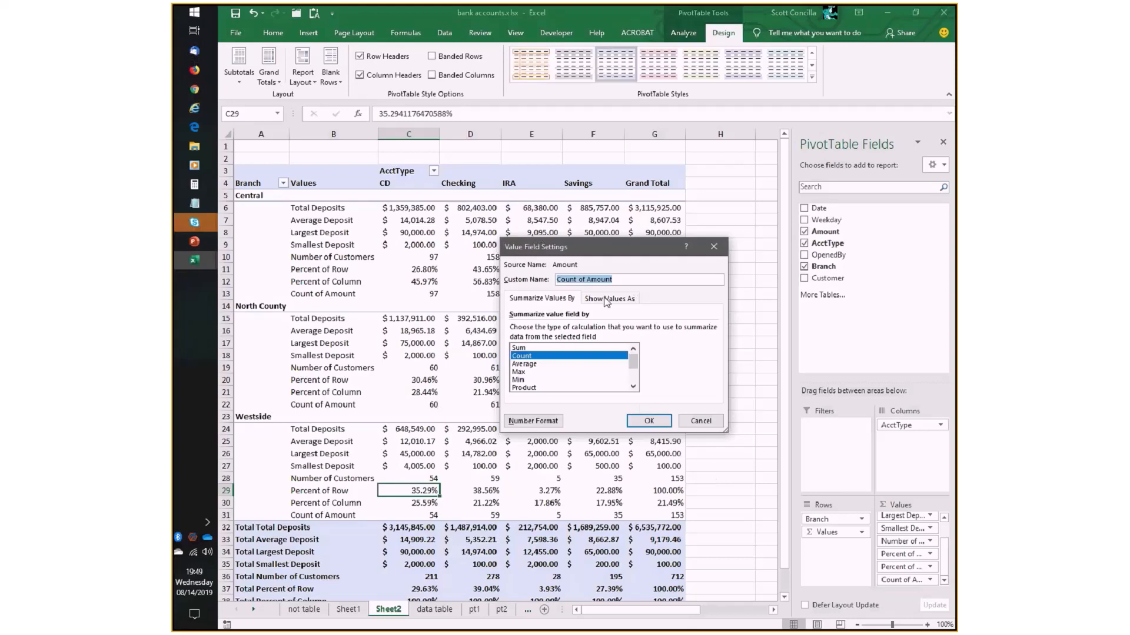
# - Name the new Amount value field Percent of all and show its values as % of Grand Total
pyautogui.write('Percent of all')
pyautogui.click(616, 303)
pyautogui.click(712, 329)
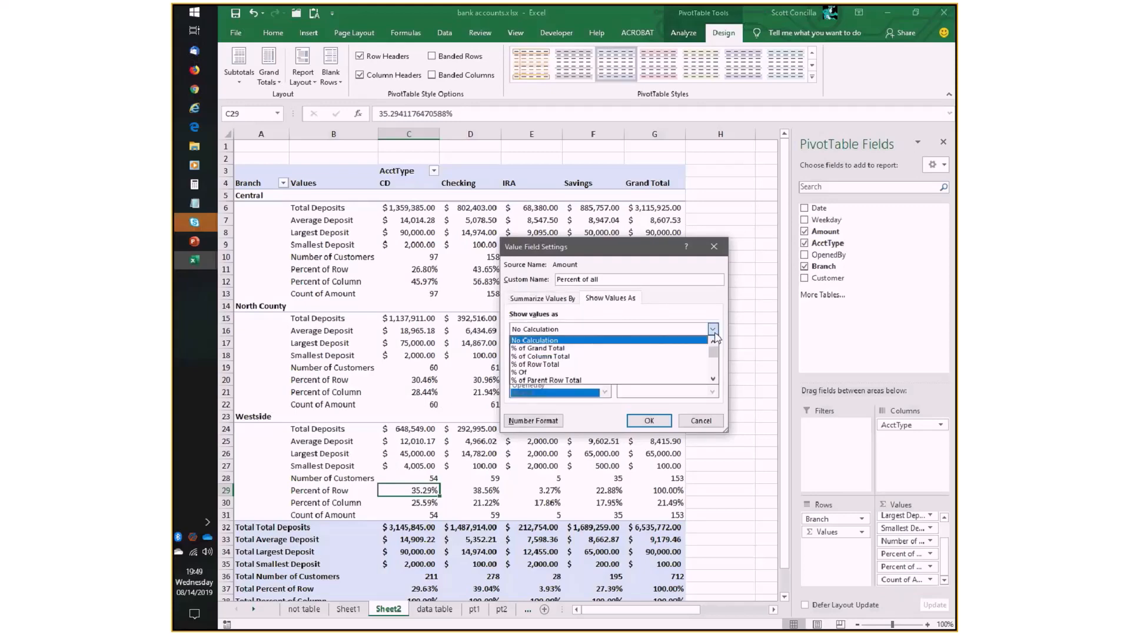
pyautogui.click(533, 350)
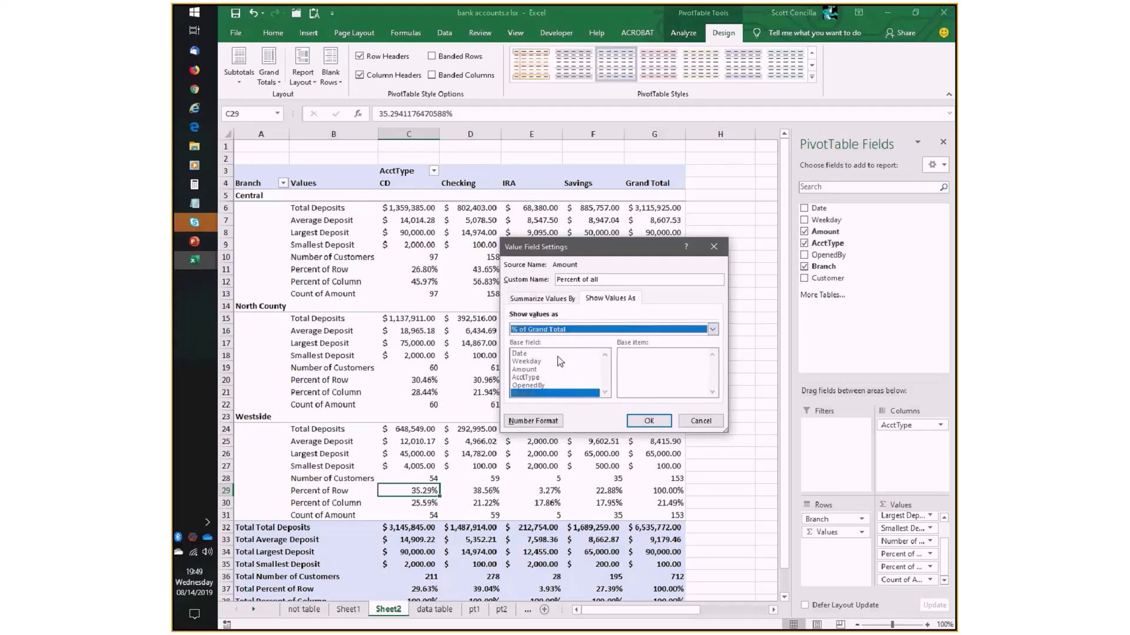
pyautogui.click(649, 423)
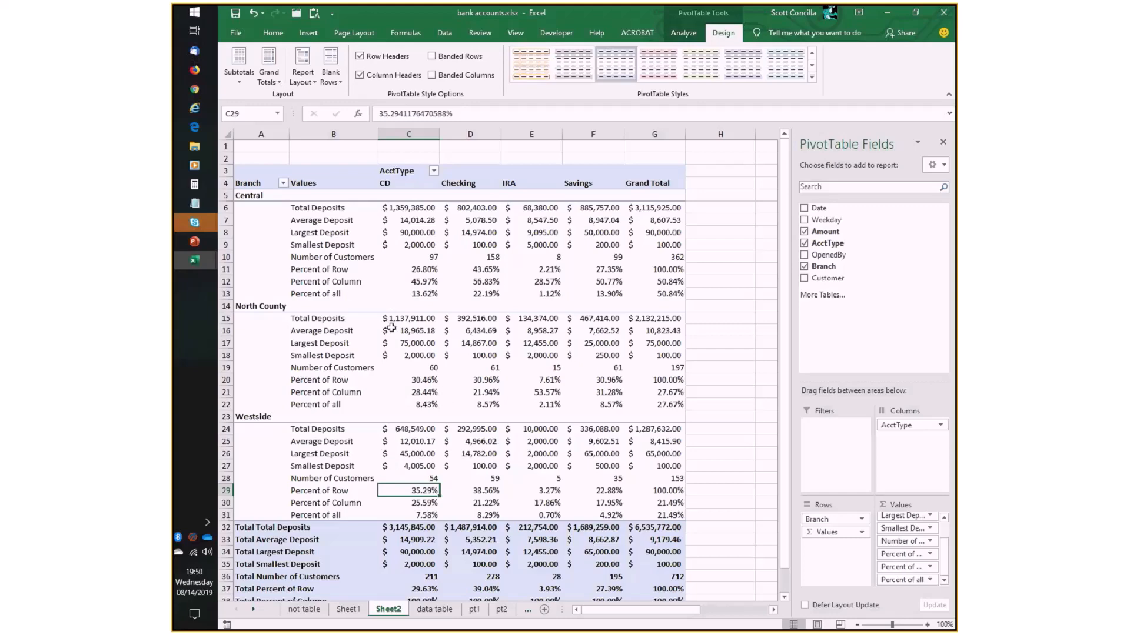
# - Review Central's CD values one by one from Total Deposits through Number of Customers, along with Percent of all
pyautogui.moveTo(392, 327)
pyautogui.moveTo(417, 207)
pyautogui.click(386, 209)
pyautogui.moveTo(401, 206)
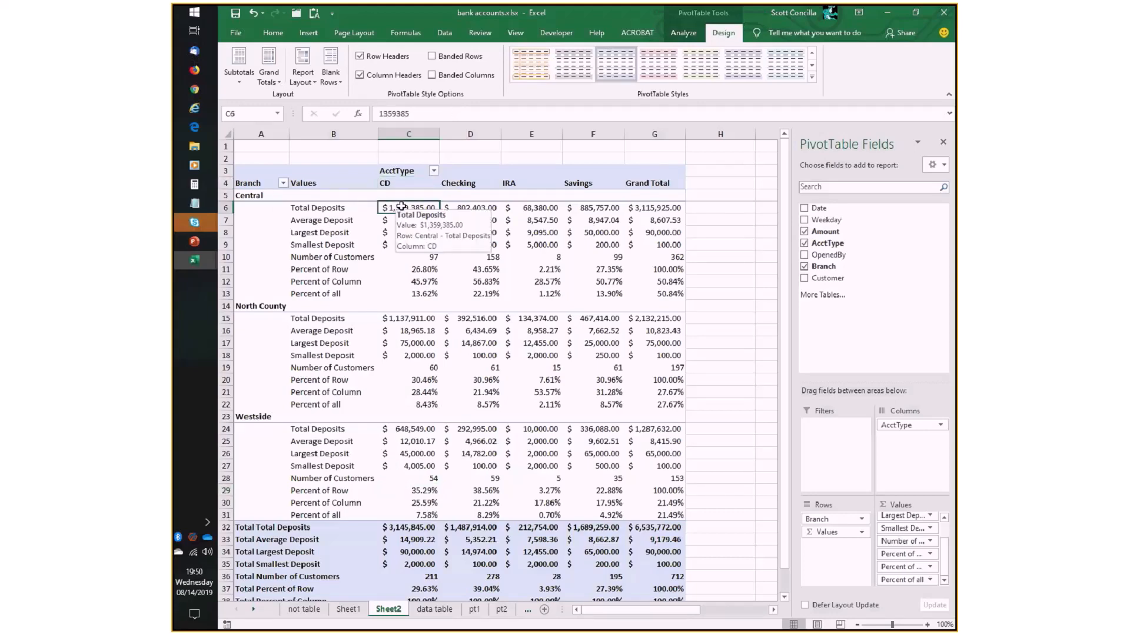
pyautogui.moveTo(394, 290)
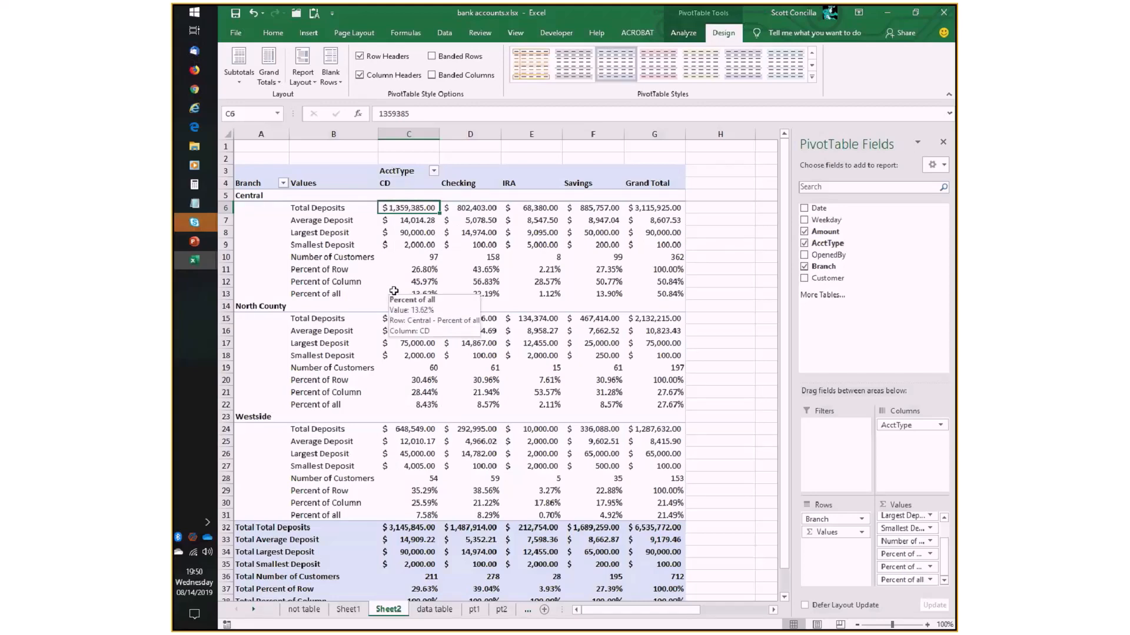
pyautogui.press('Down')
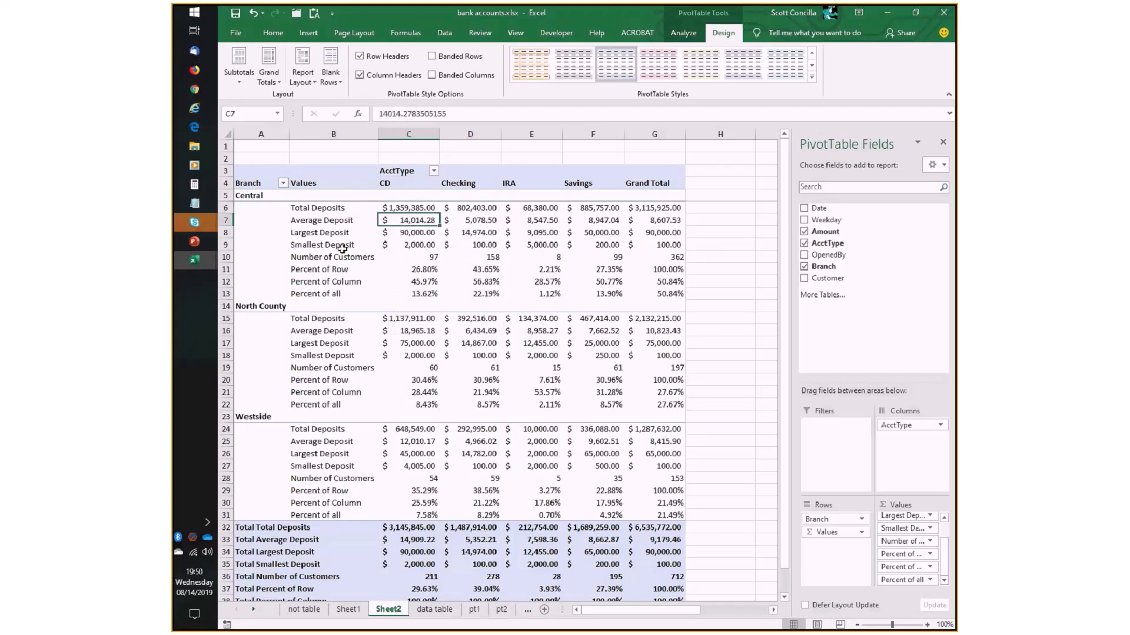
pyautogui.press('Down')
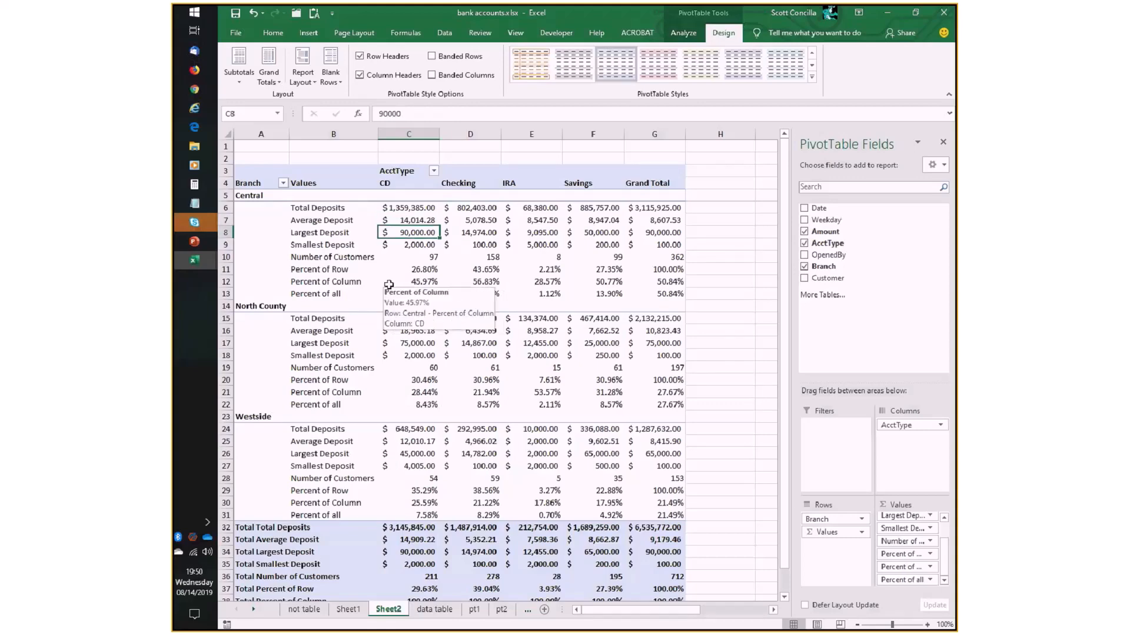
pyautogui.press('Down')
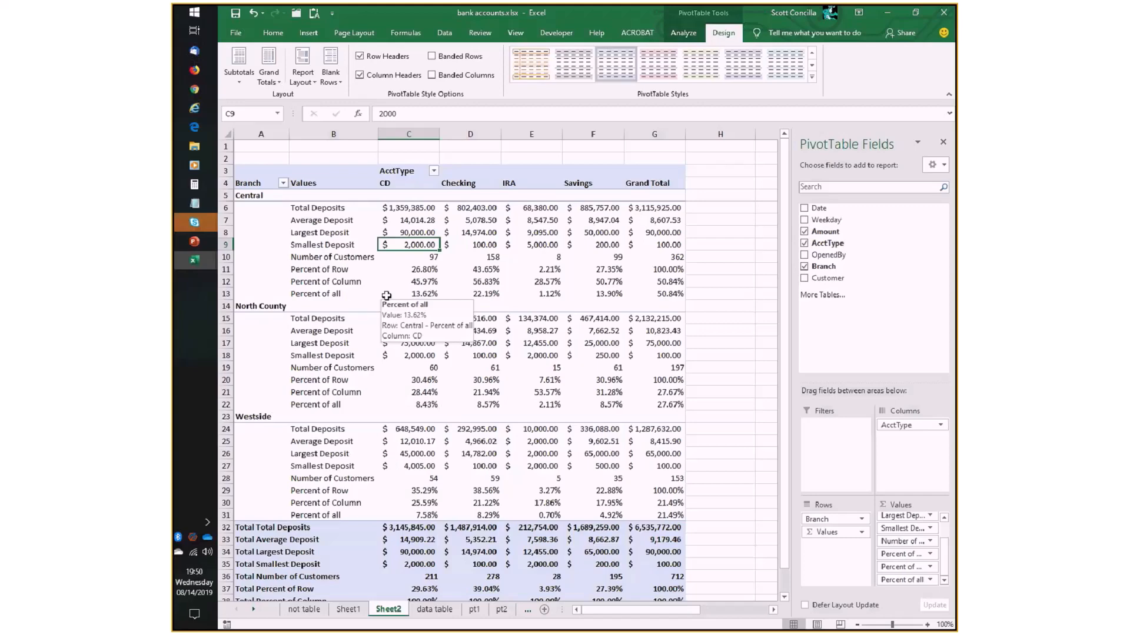
pyautogui.click(410, 256)
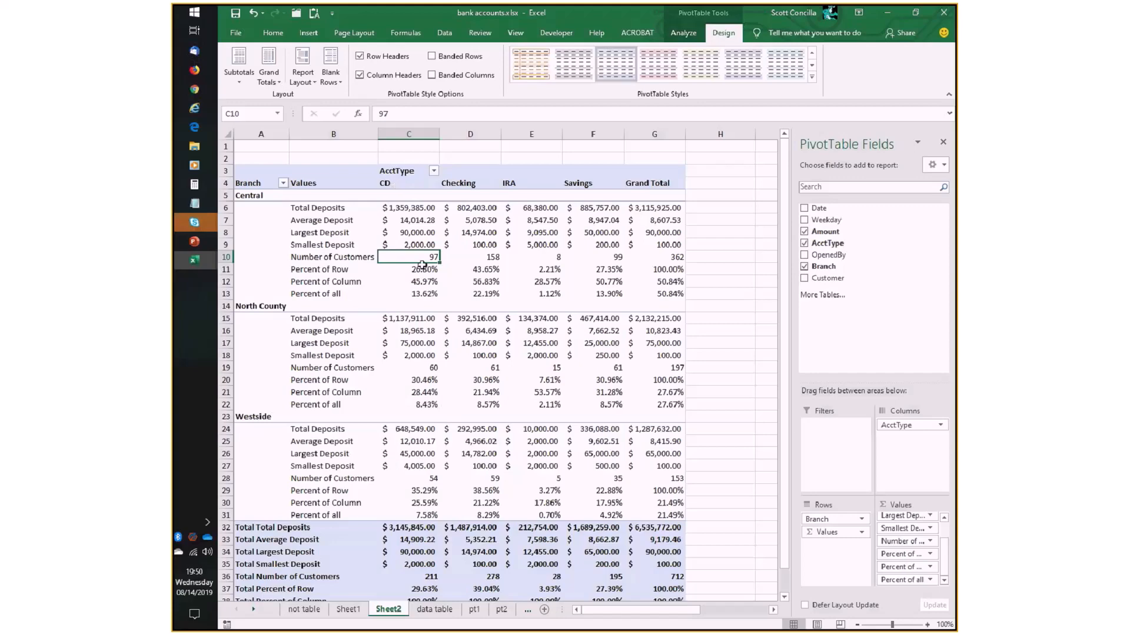
# - Compare Central's CD Percent of Row and Total Deposits with the branch's Grand Total of deposits
pyautogui.click(400, 270)
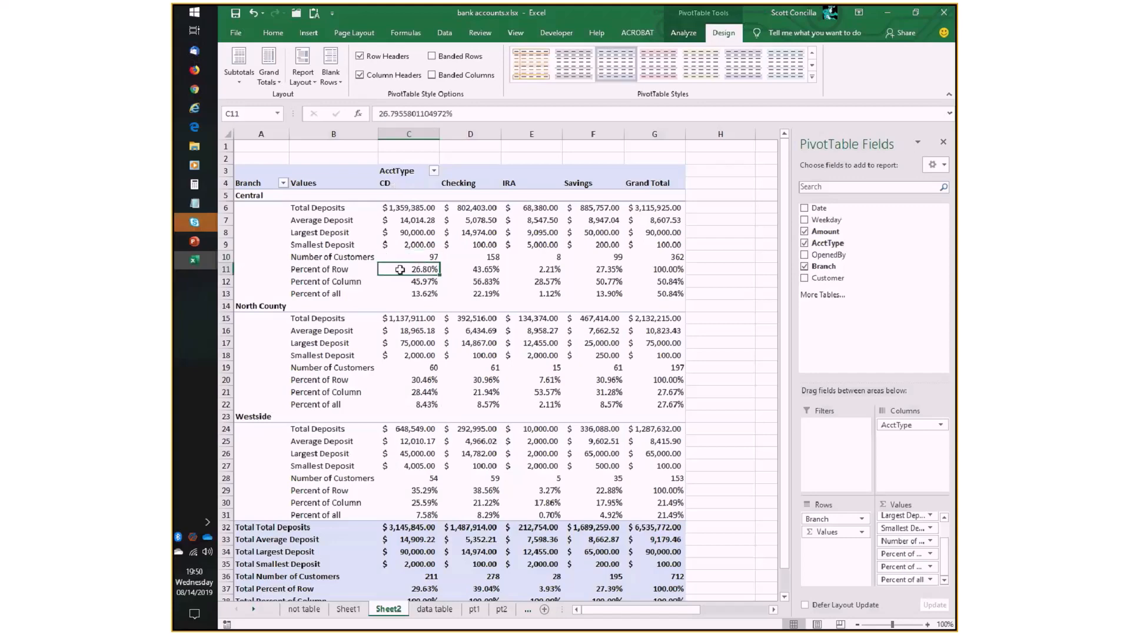
pyautogui.click(415, 208)
pyautogui.click(660, 210)
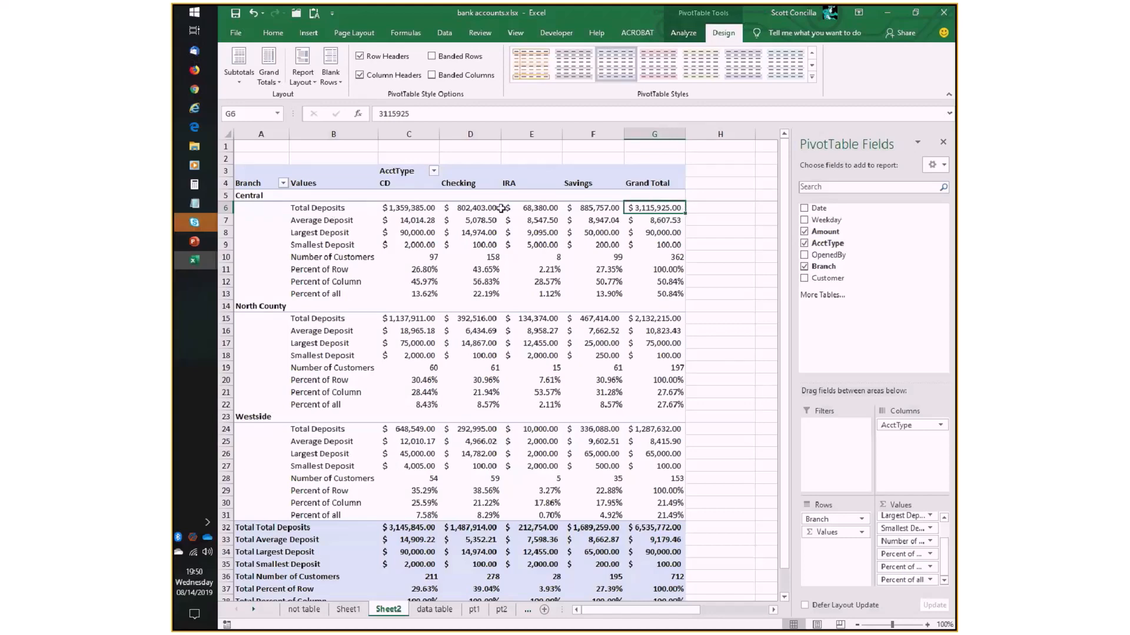
# - Check Central's CD Percent of Column against its Total Deposits and the CD total for all branches
pyautogui.click(420, 282)
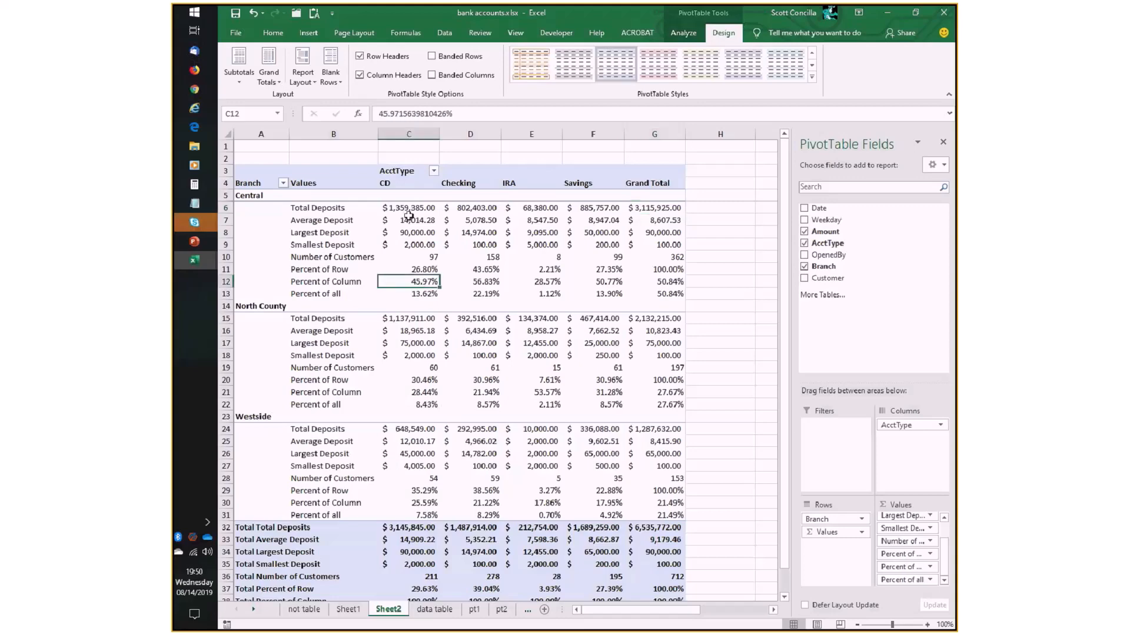
pyautogui.click(411, 207)
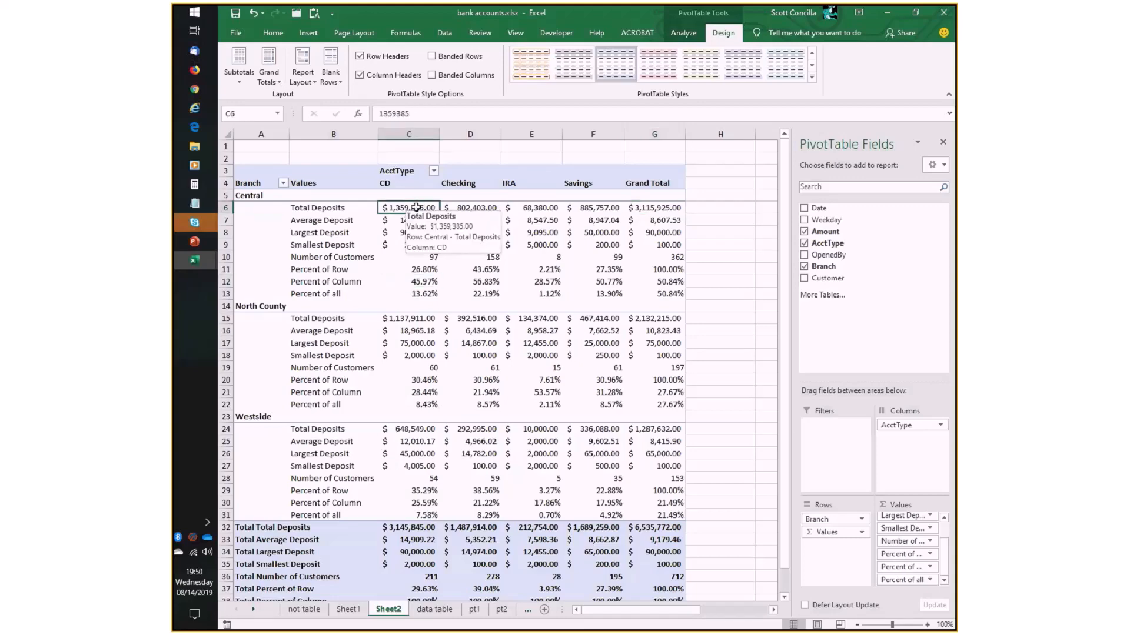
pyautogui.click(407, 281)
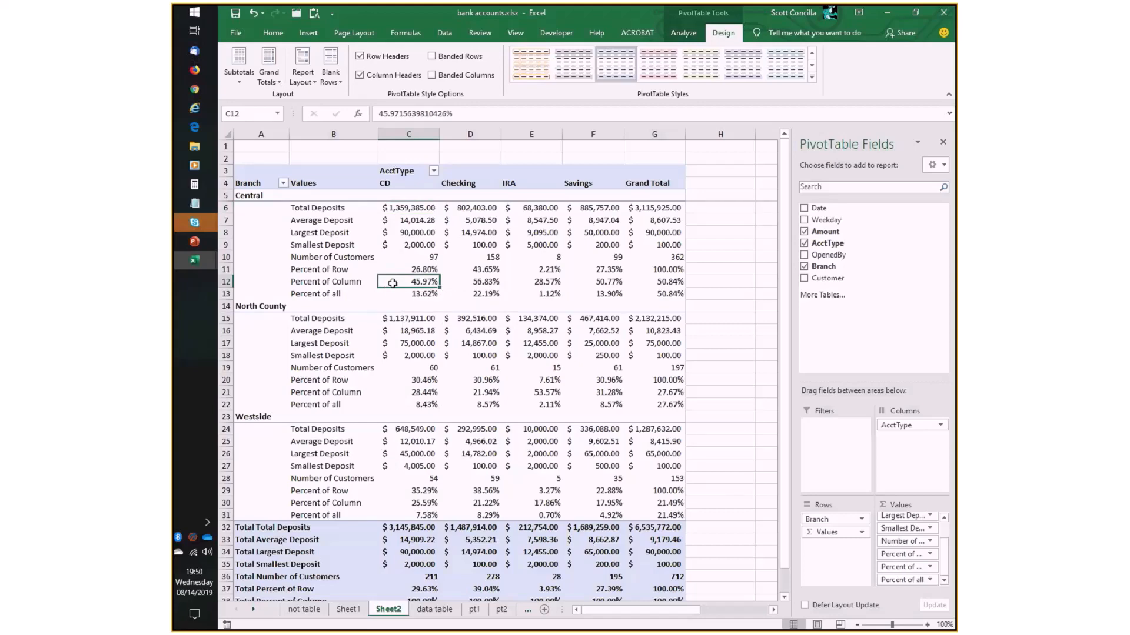
pyautogui.click(401, 528)
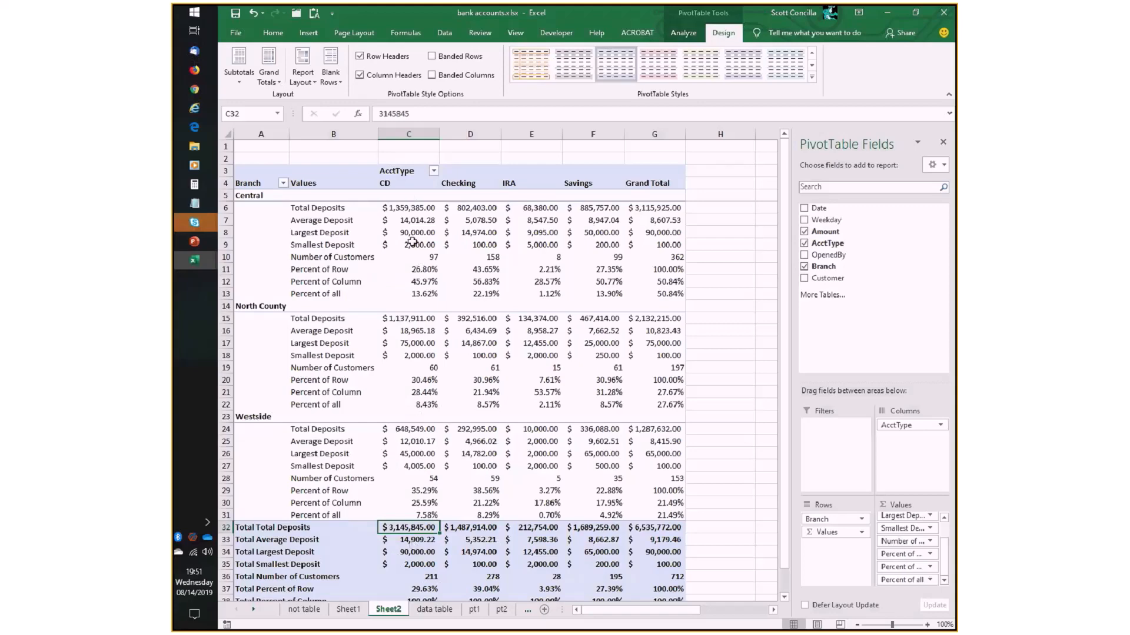
pyautogui.click(415, 283)
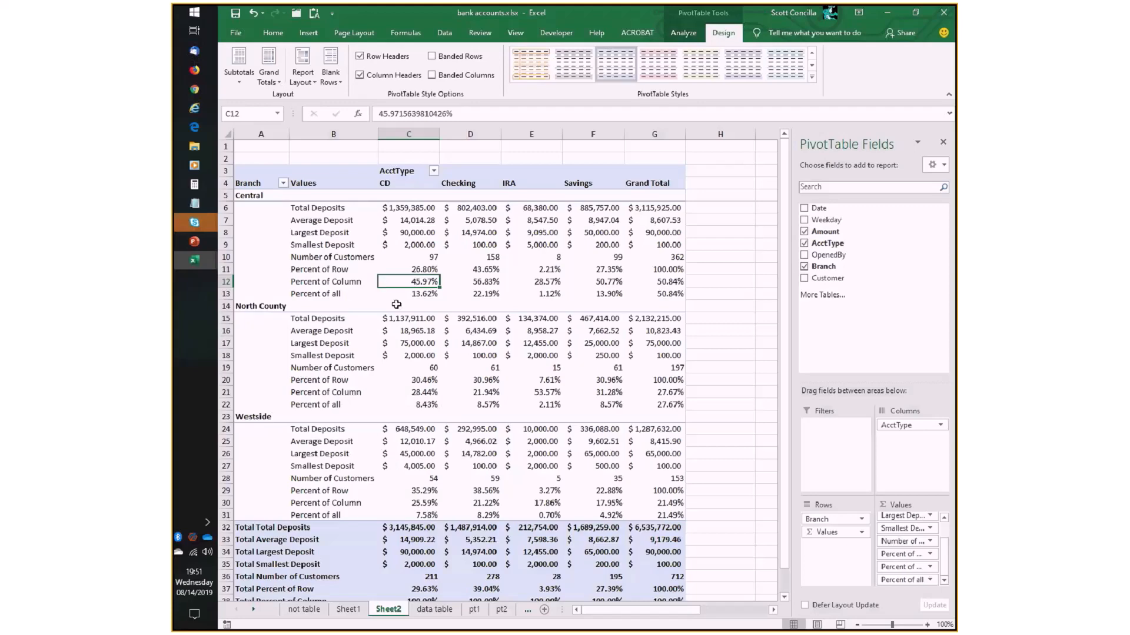
# - Compare Central's CD Total Deposits and Percent of all with the overall Grand Total of deposits in the bank accounts workbook
pyautogui.click(409, 209)
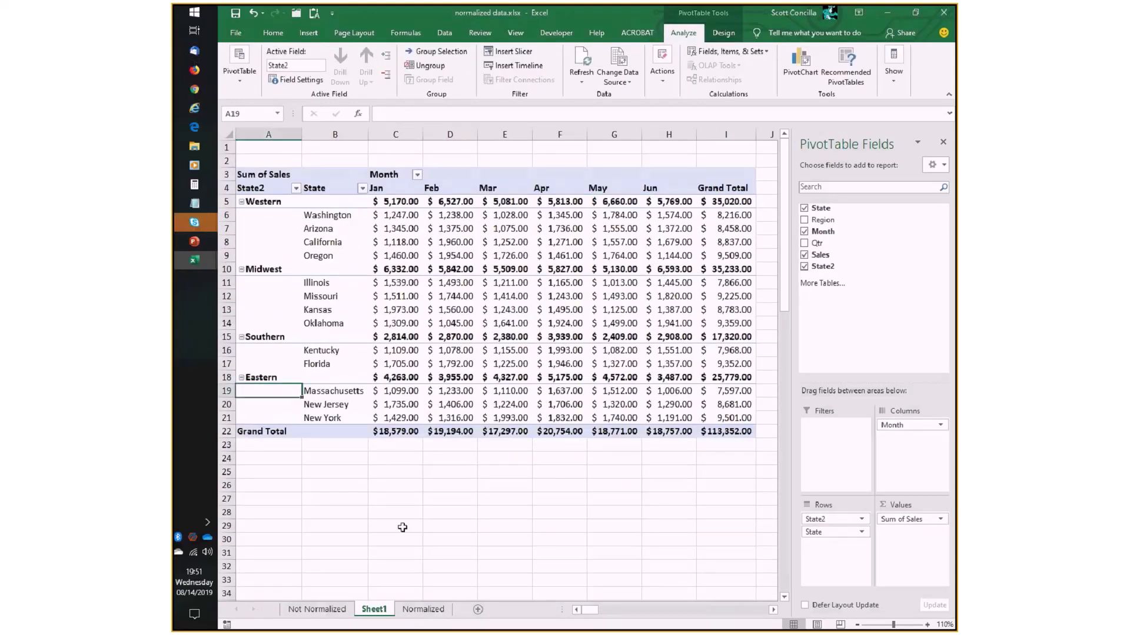
pyautogui.scroll(-7, 403, 527)
pyautogui.scroll(7, 400, 525)
pyautogui.hotkey('alt', 'Tab')
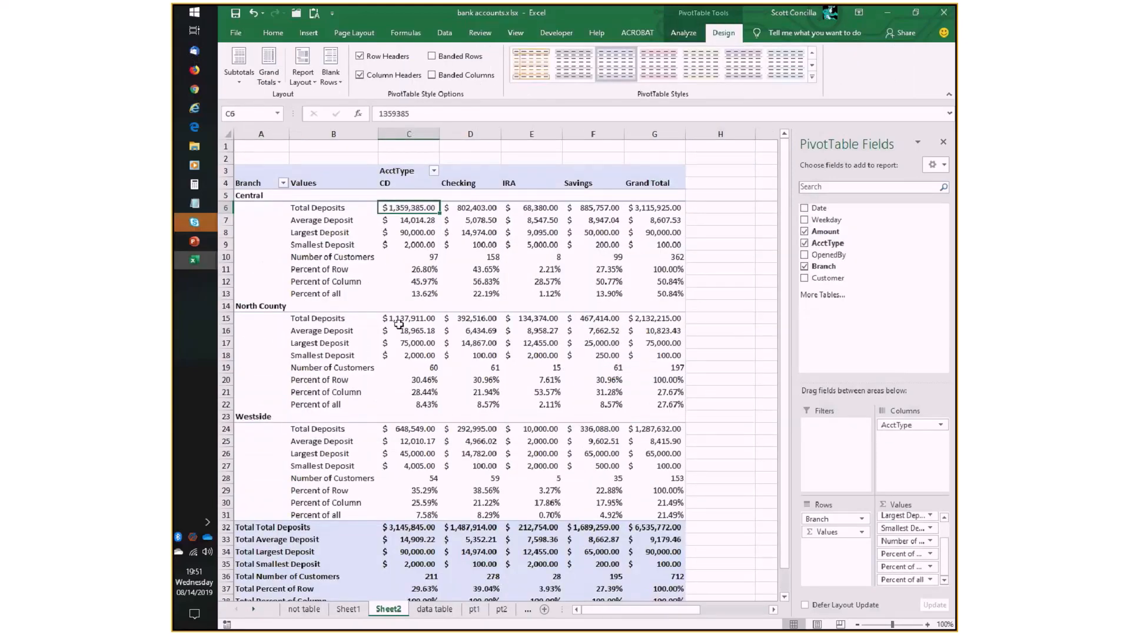
pyautogui.click(411, 290)
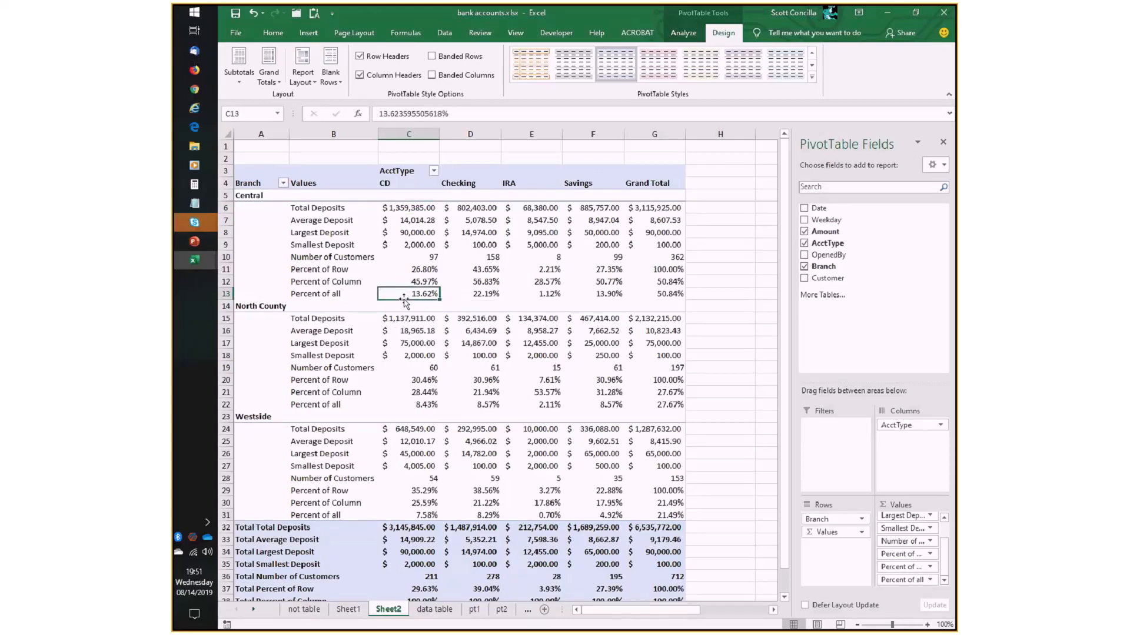
pyautogui.click(668, 528)
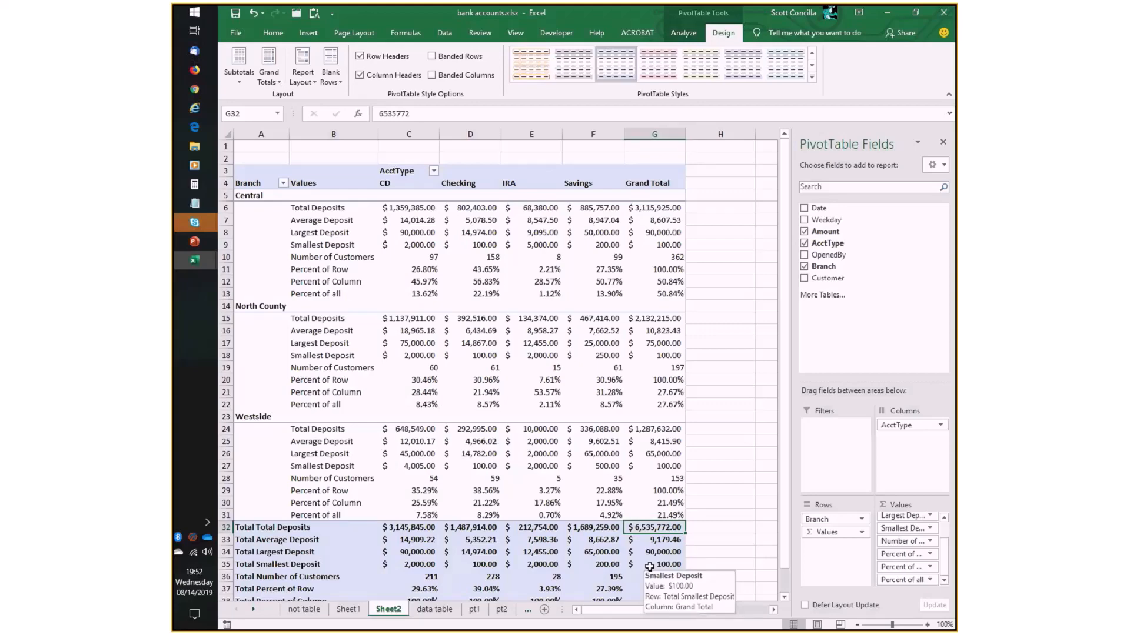
pyautogui.hotkey('alt', 'Tab')
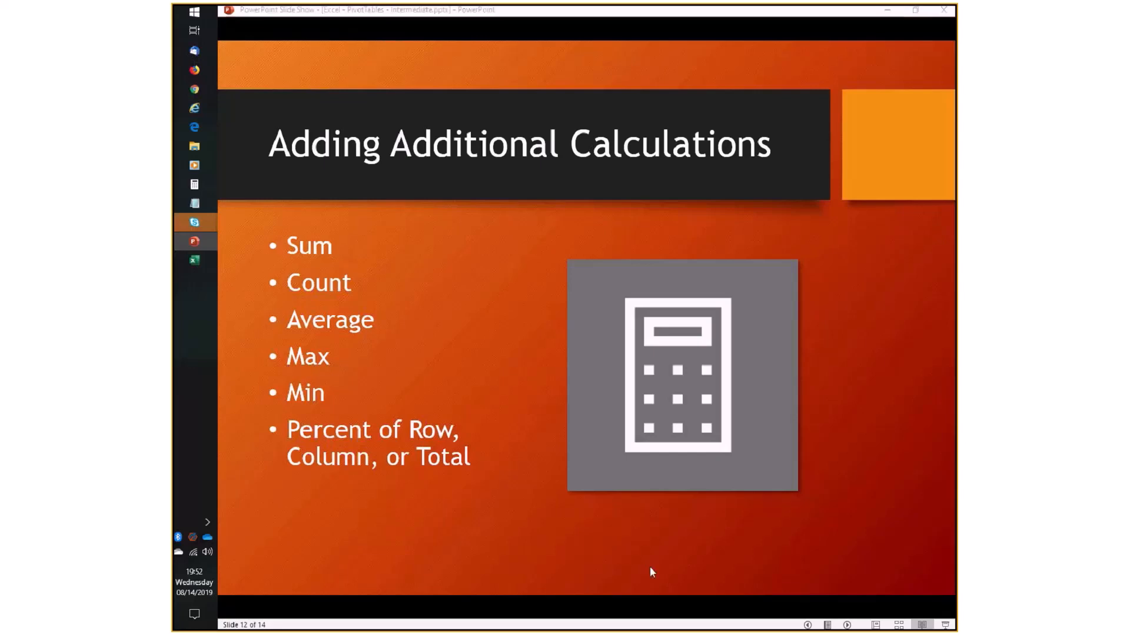
pyautogui.hotkey('alt', 'Tab')
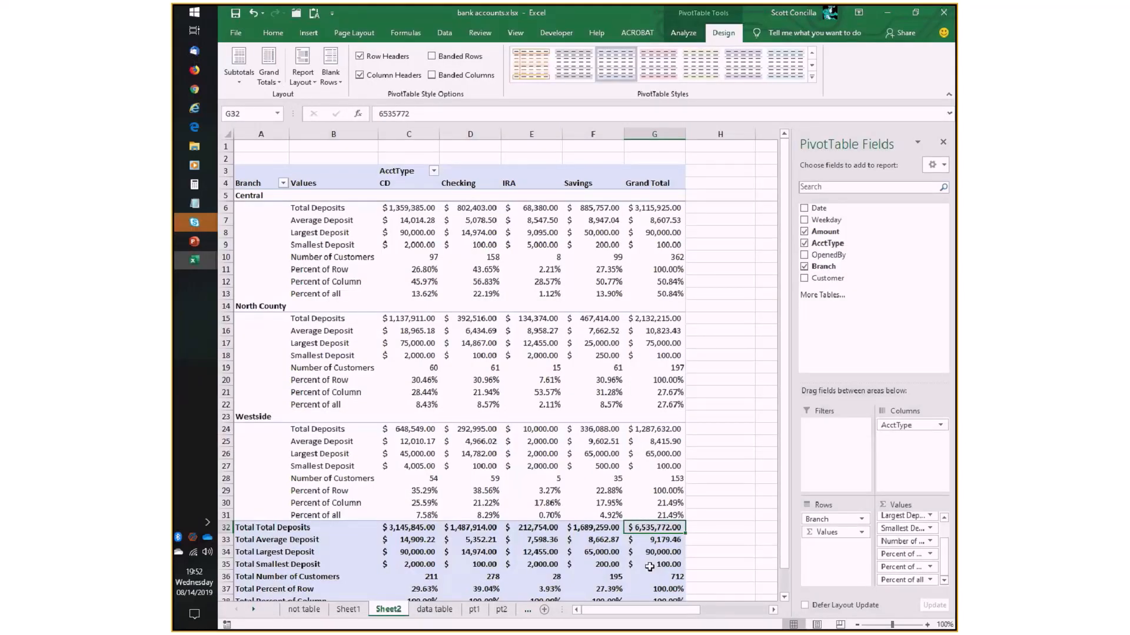
# - Open the value field settings for Percent of all and examine the % Of calculation with its base field and base item choices
pyautogui.moveTo(649, 566)
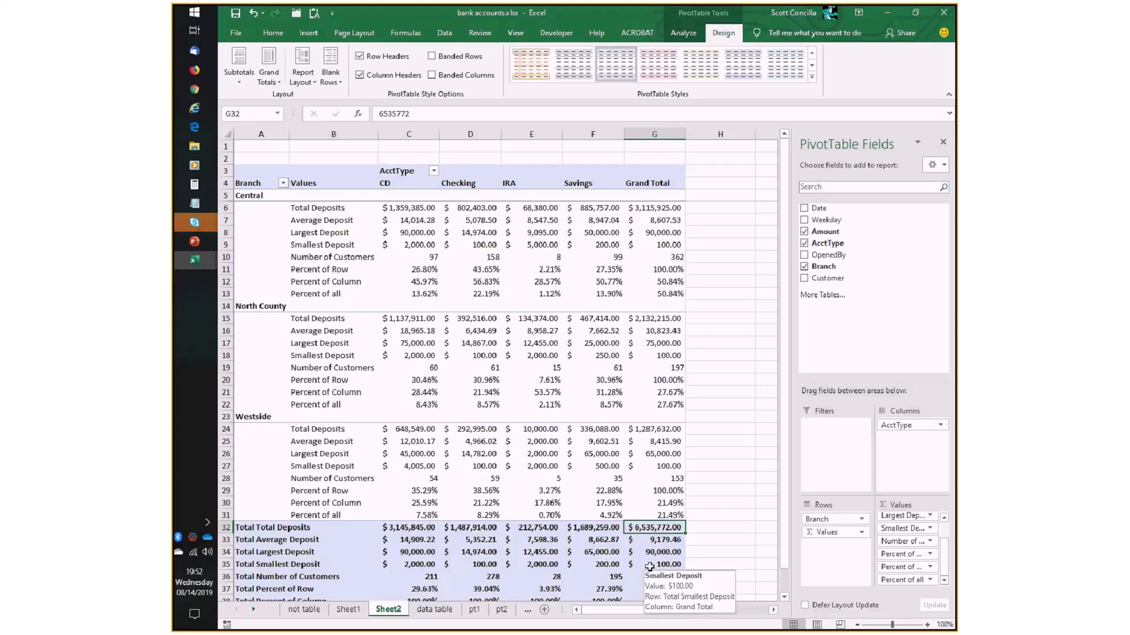
pyautogui.click(929, 581)
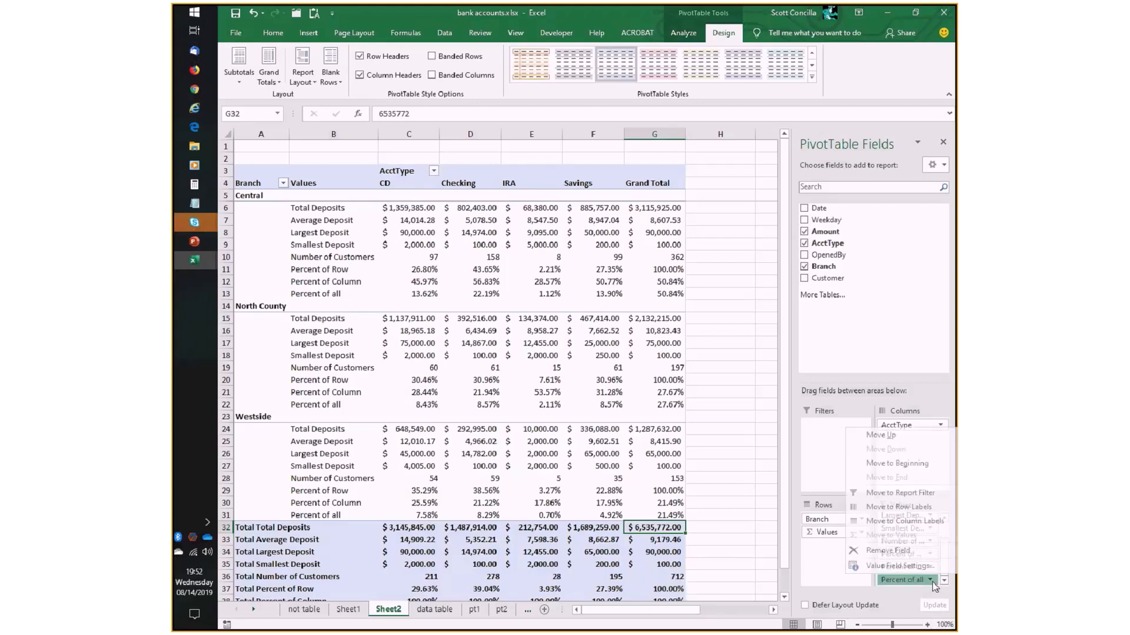
pyautogui.click(899, 566)
pyautogui.click(610, 299)
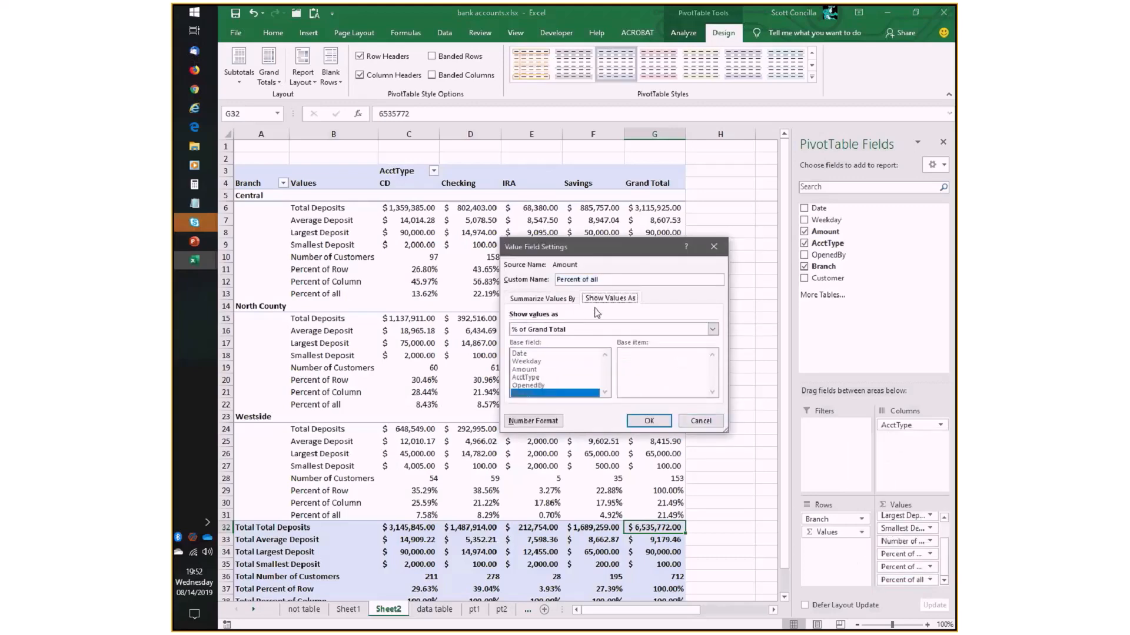
pyautogui.click(713, 330)
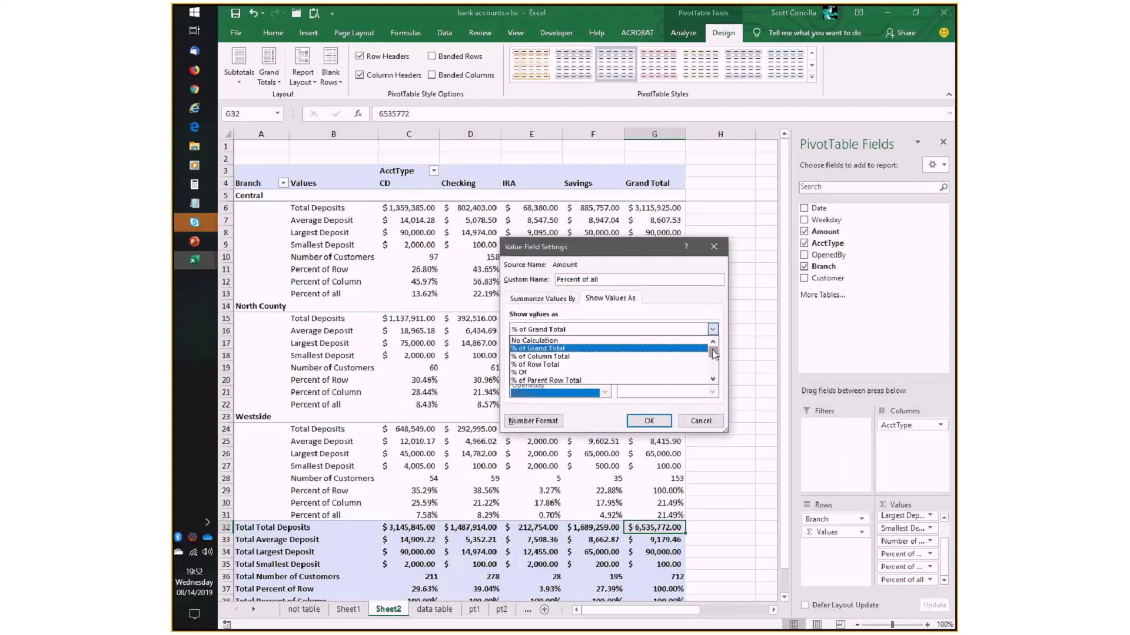
pyautogui.moveTo(713, 347); pyautogui.dragTo(717, 359)
pyautogui.click(527, 348)
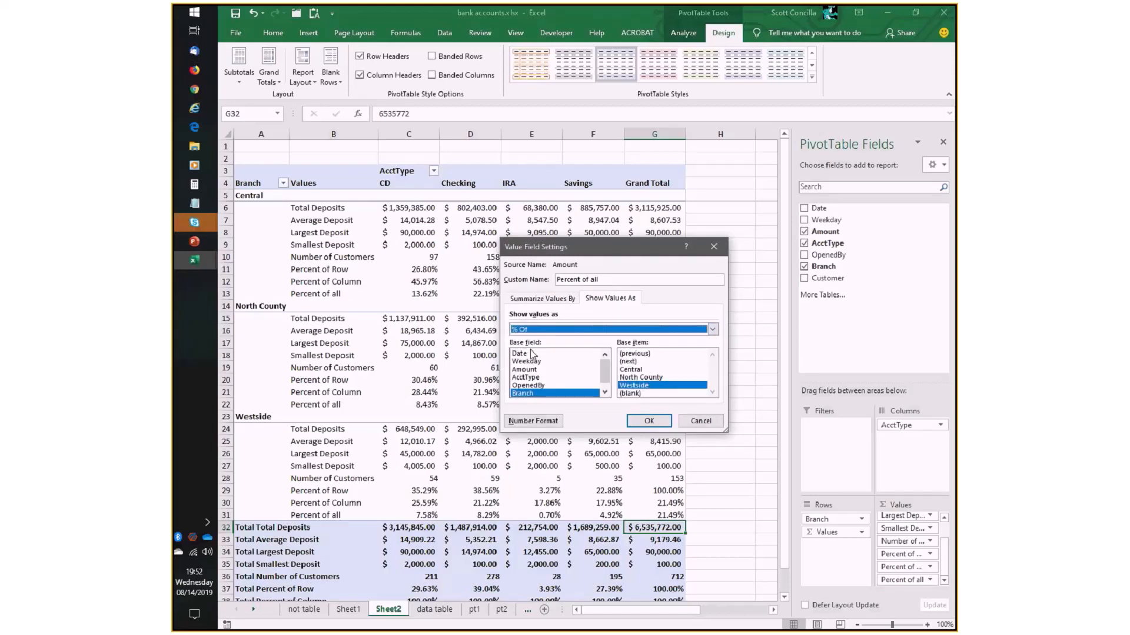
pyautogui.moveTo(608, 376)
pyautogui.mouseDown()
pyautogui.moveTo(608, 386)
pyautogui.moveTo(608, 372)
pyautogui.mouseUp()
# - Look through the other Show Values As calculations for Percent of all, and close the settings without applying changes
pyautogui.click(713, 330)
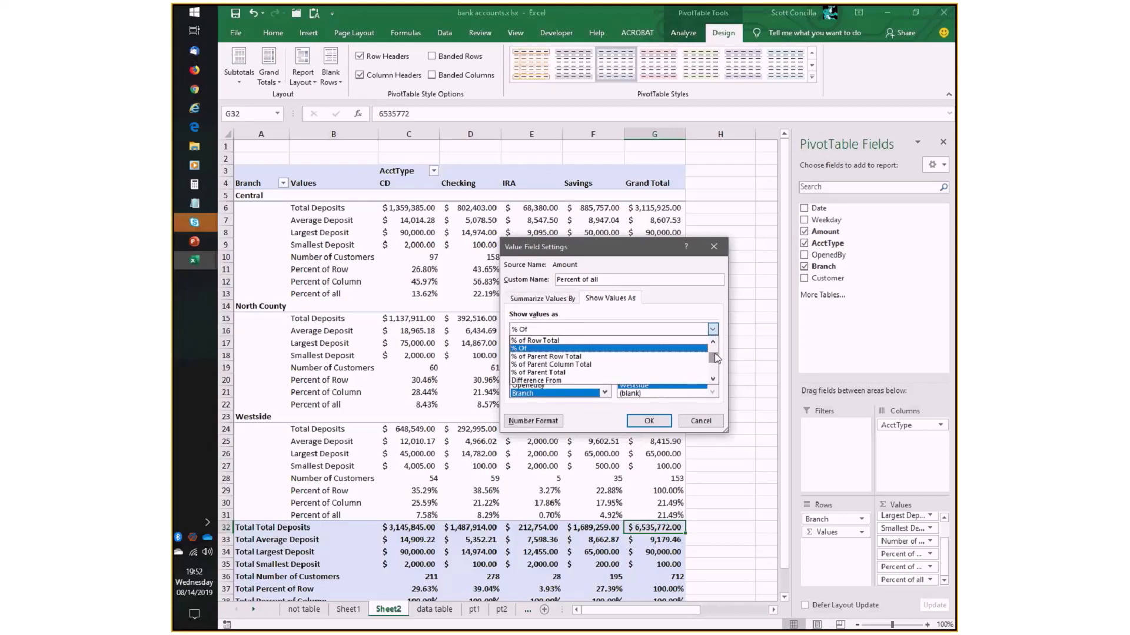
pyautogui.moveTo(716, 359)
pyautogui.mouseDown()
pyautogui.moveTo(717, 377)
pyautogui.moveTo(714, 353)
pyautogui.mouseUp()
pyautogui.click(677, 298)
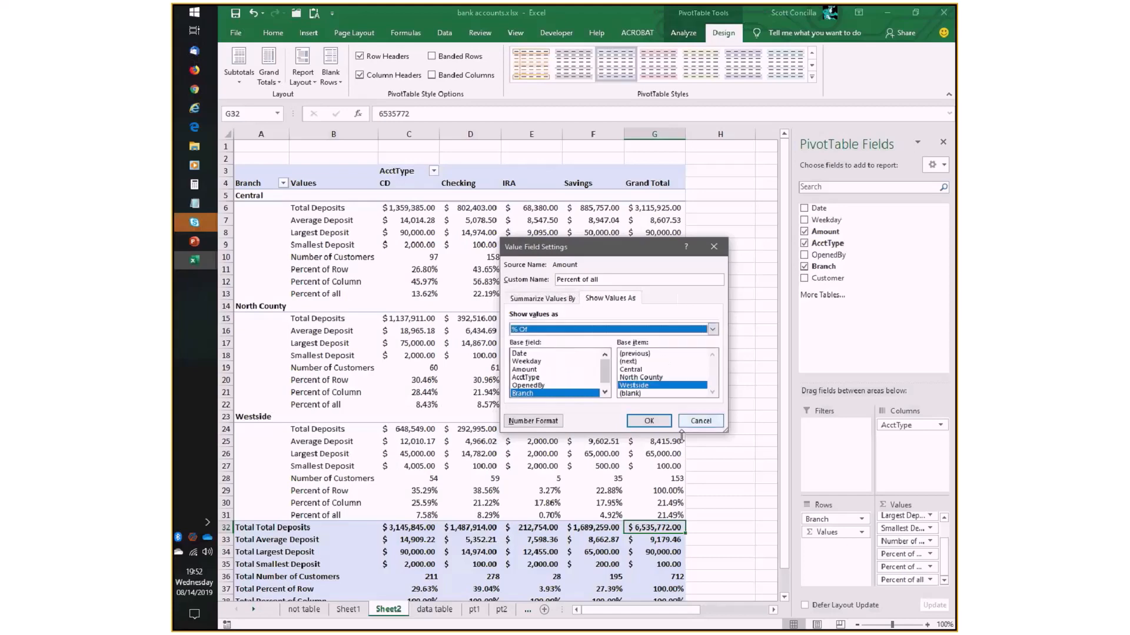
pyautogui.click(705, 421)
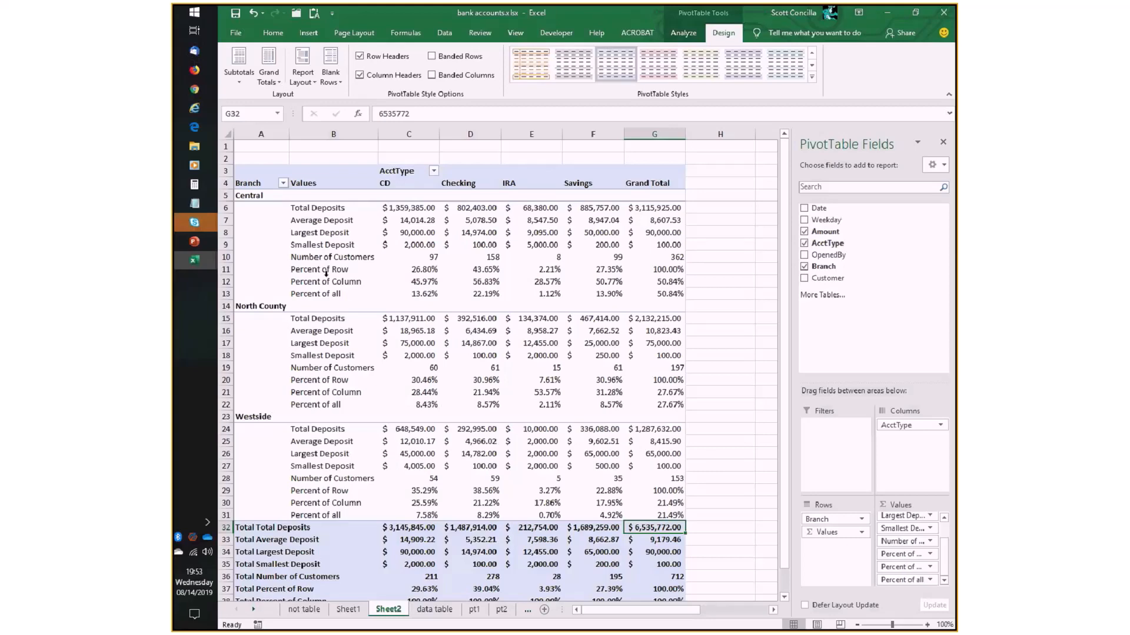
# - Switch to the PowerPoint slide show and advance to the "Coming soon... Advanced PivotTables" slide
pyautogui.hotkey('alt', 'Tab')
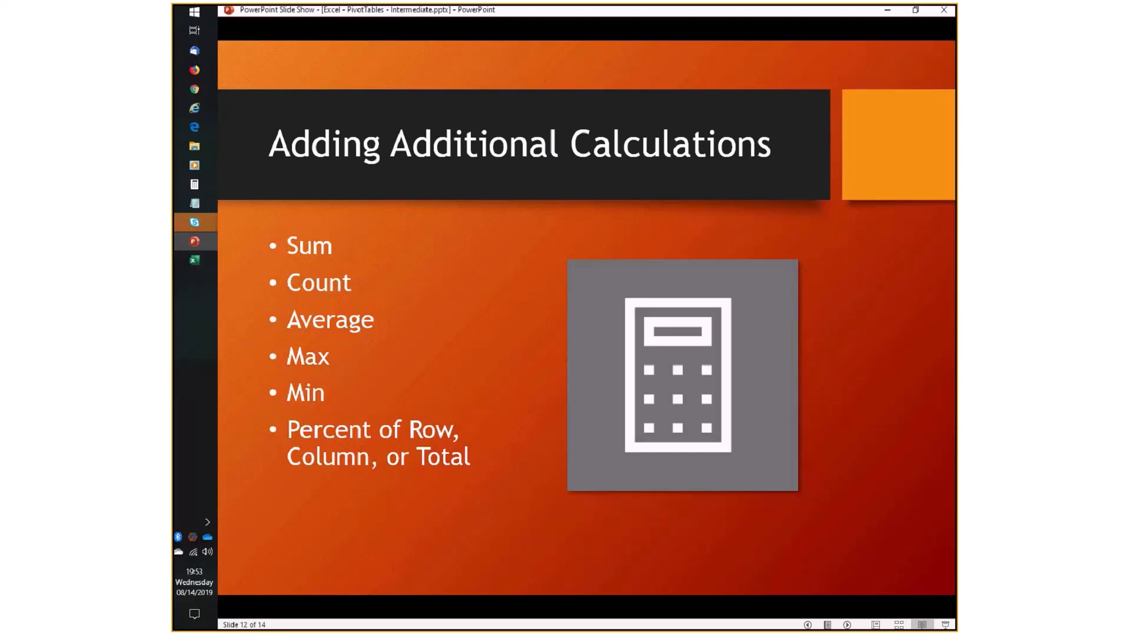
pyautogui.press('Right')
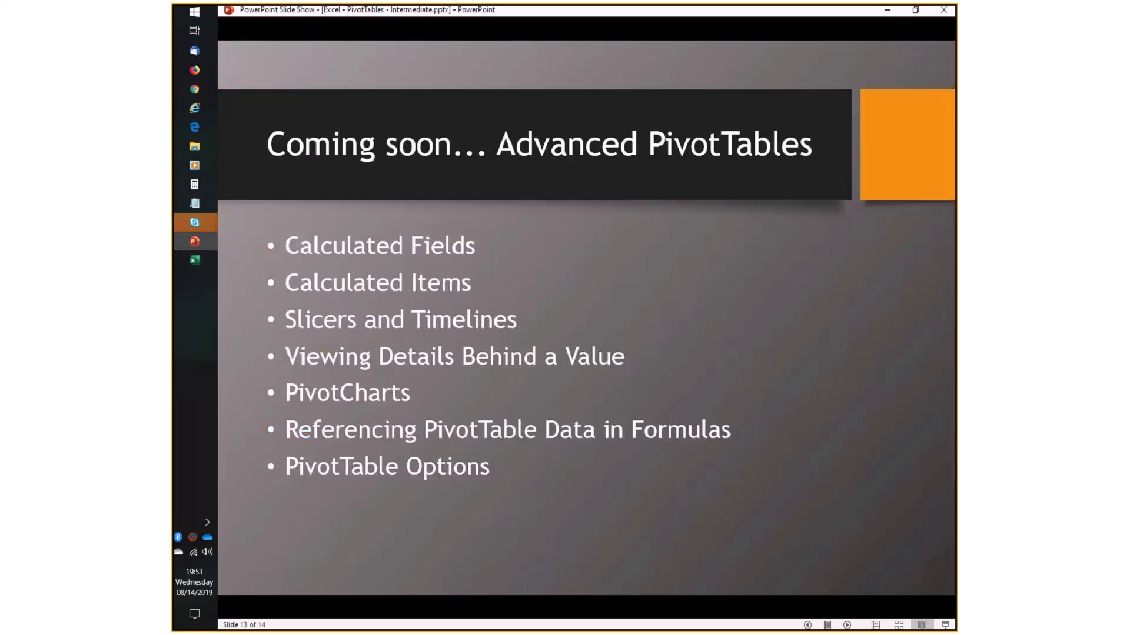